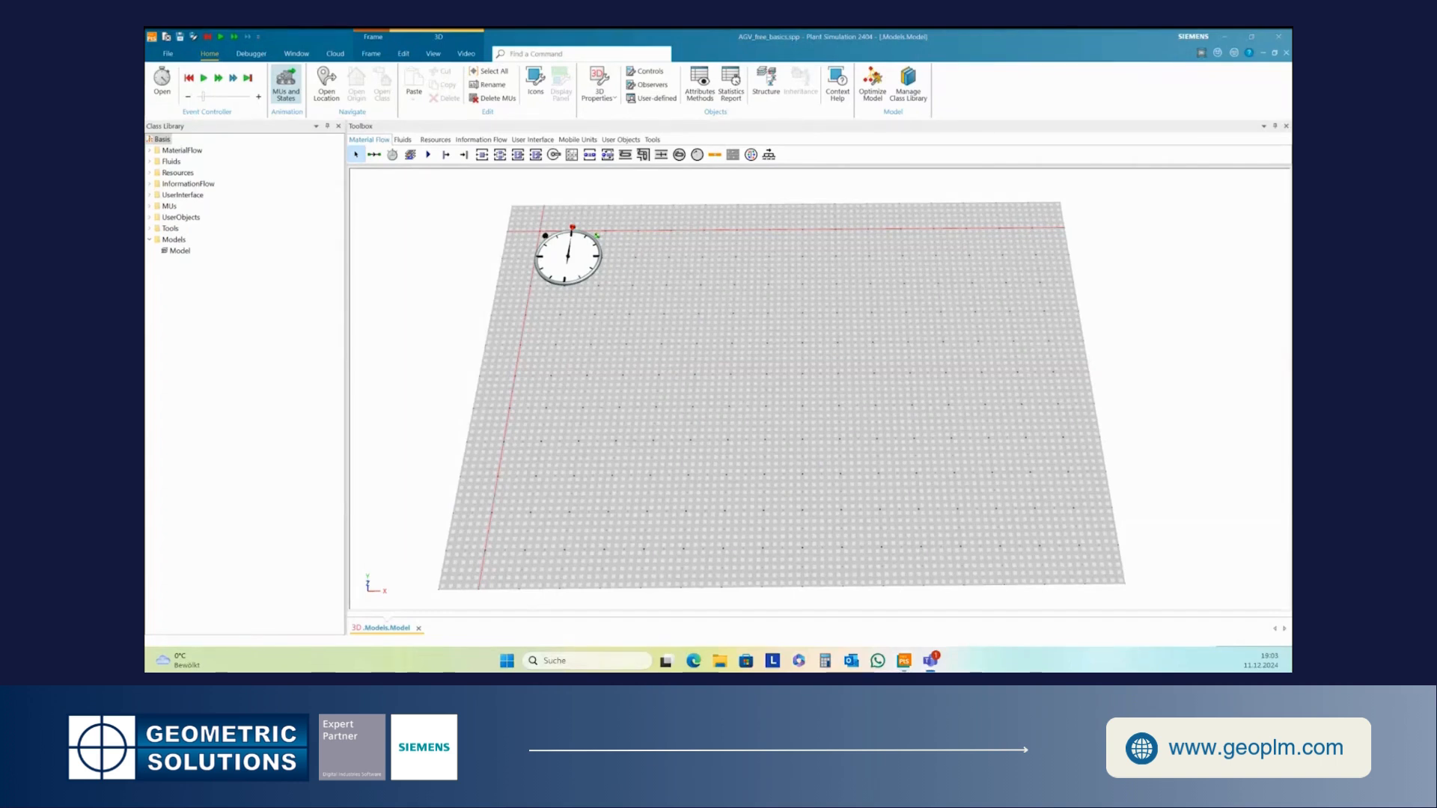
- Insert a Source into the model frame, left of centre
{"action": "left_click_drag", "start_coordinate": [719, 361], "coordinate": [717, 363]}
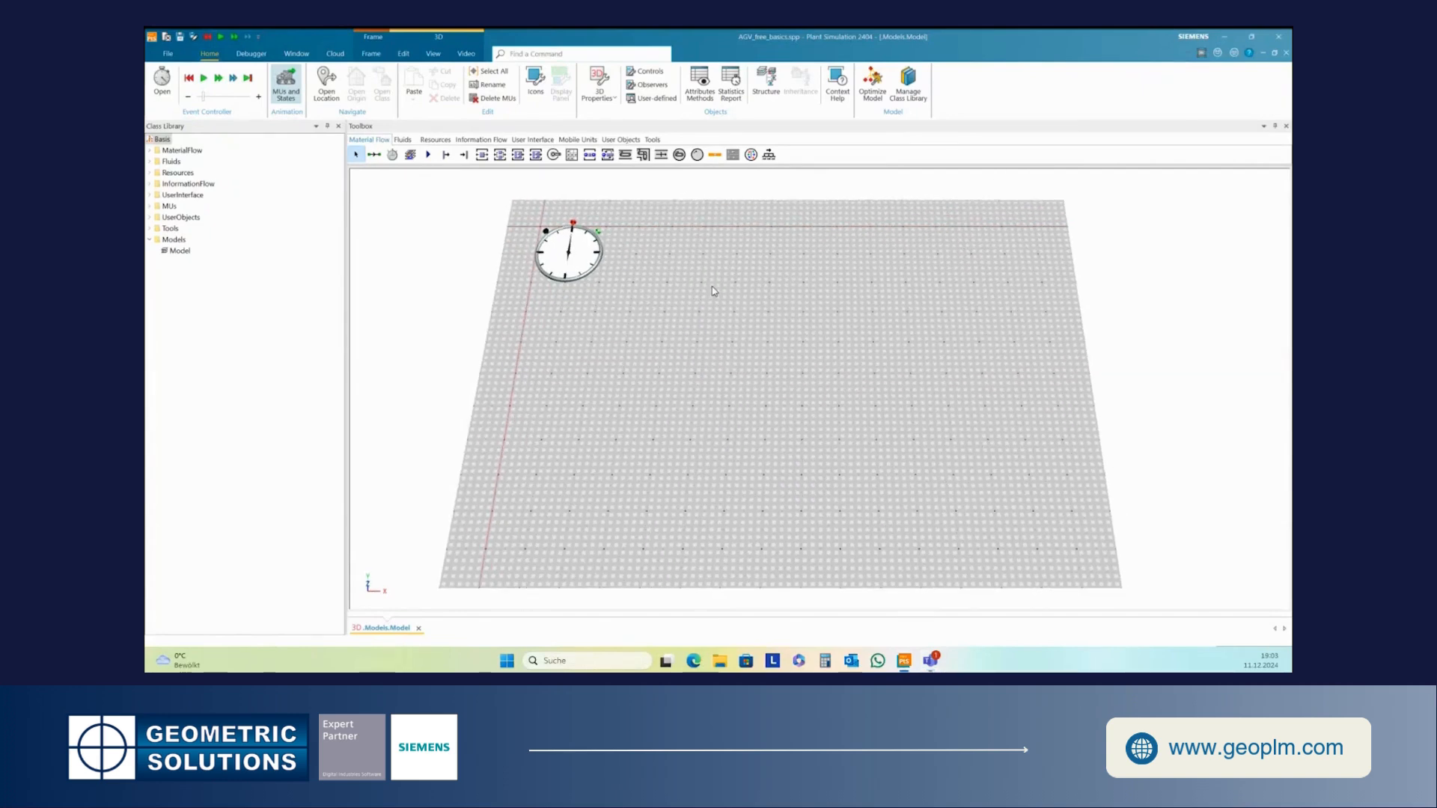
{"action": "left_click", "coordinate": [446, 156]}
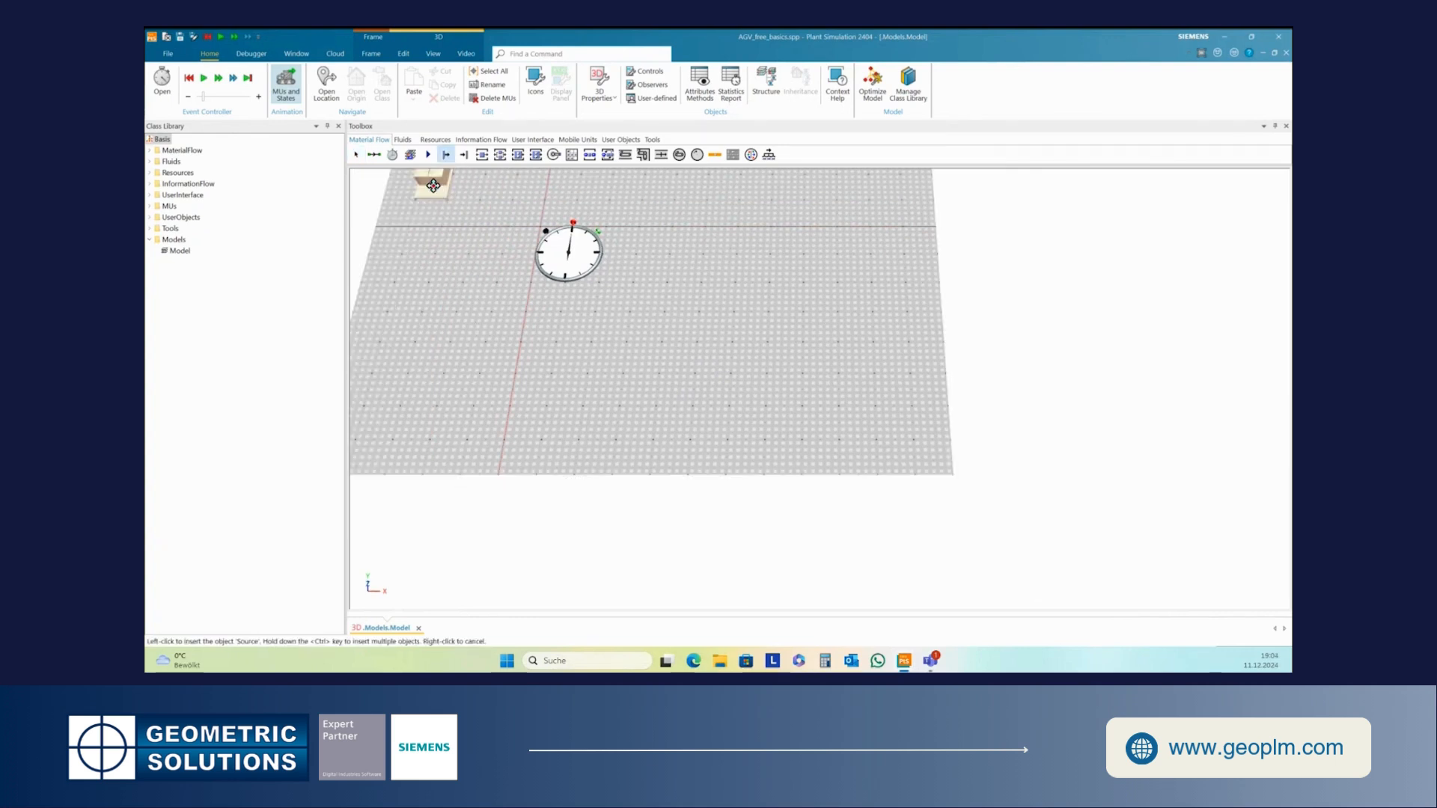
{"action": "left_click", "coordinate": [616, 380]}
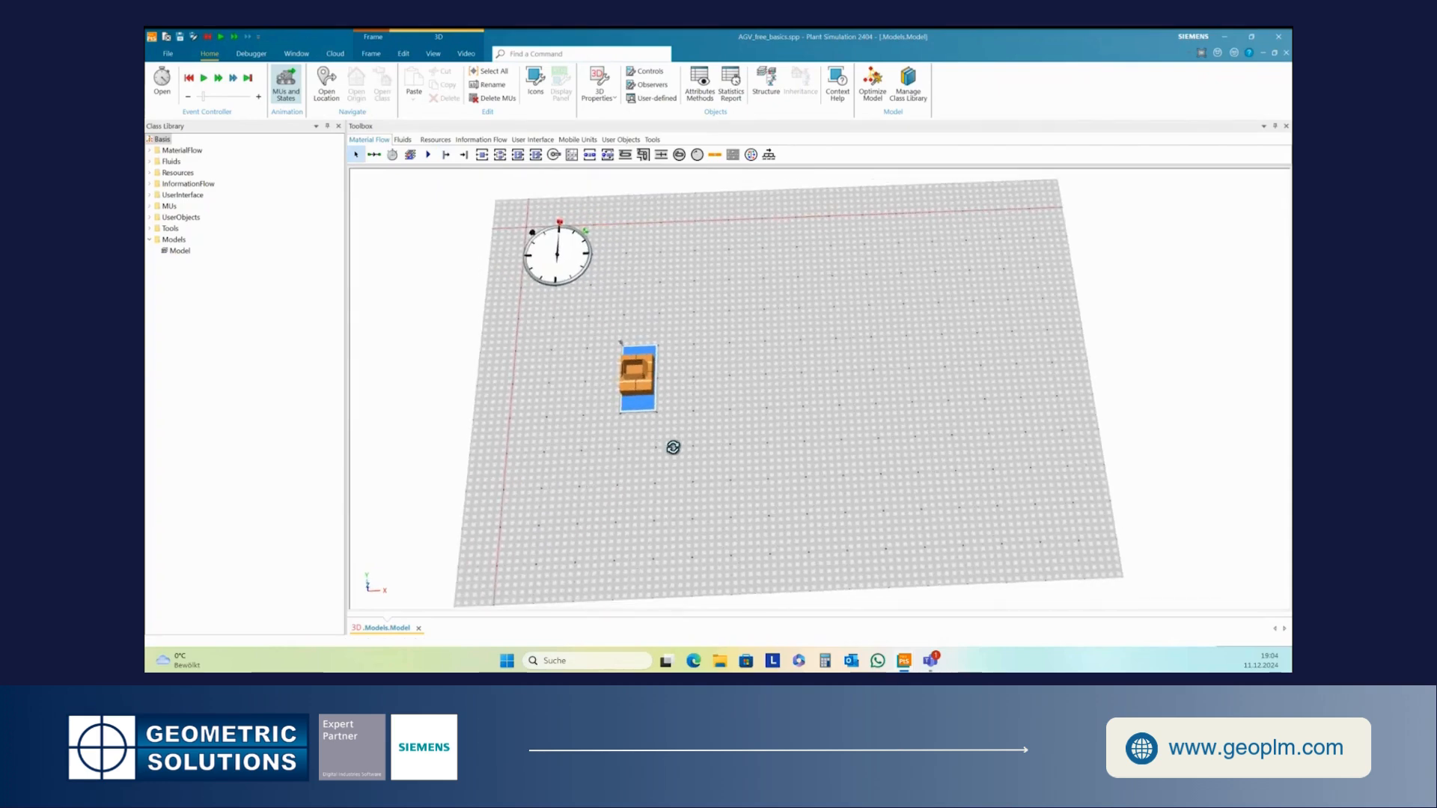
- Insert a processing station near the far right edge of the frame
{"action": "left_click_drag", "start_coordinate": [836, 359], "coordinate": [824, 360]}
{"action": "left_click", "coordinate": [482, 155]}
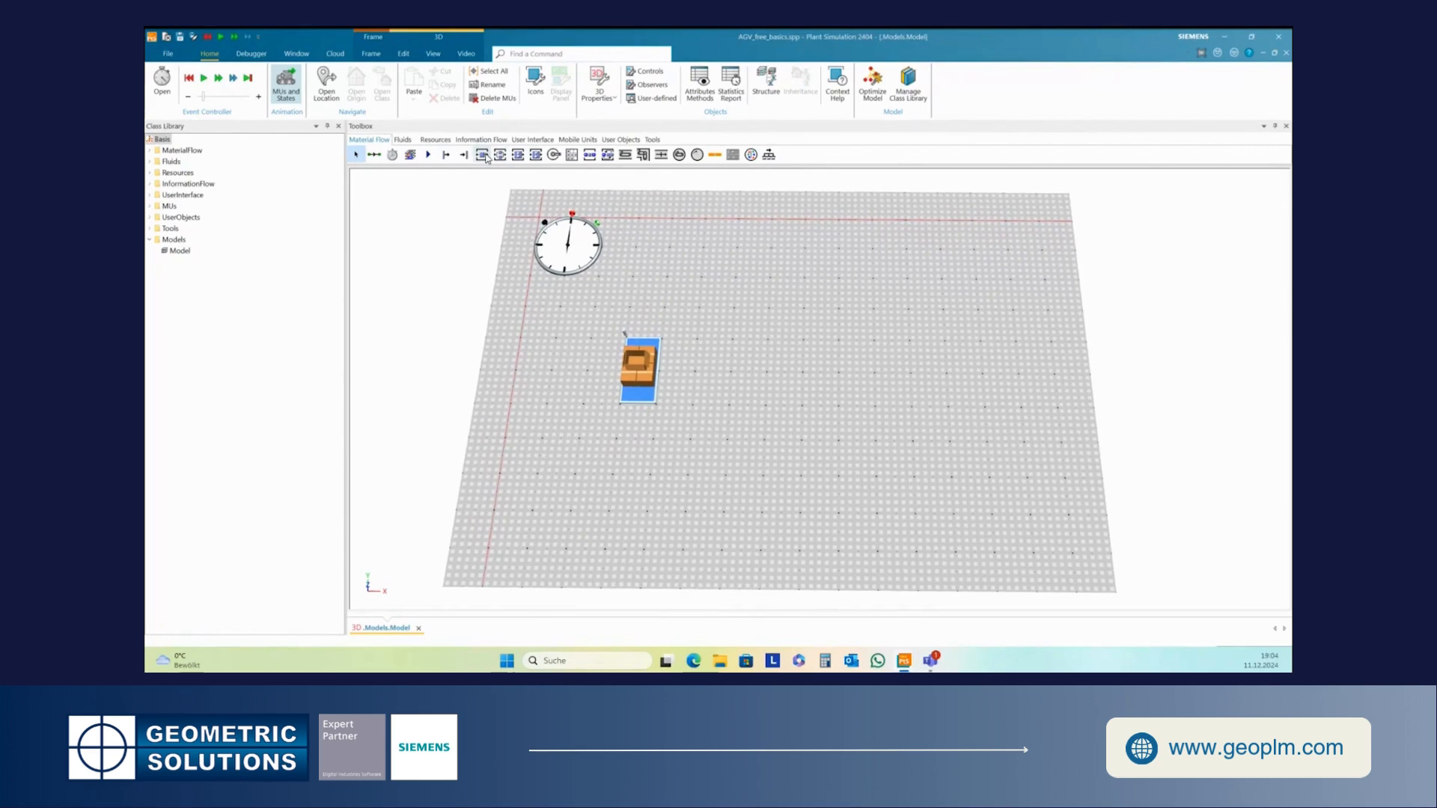
{"action": "left_click", "coordinate": [861, 271]}
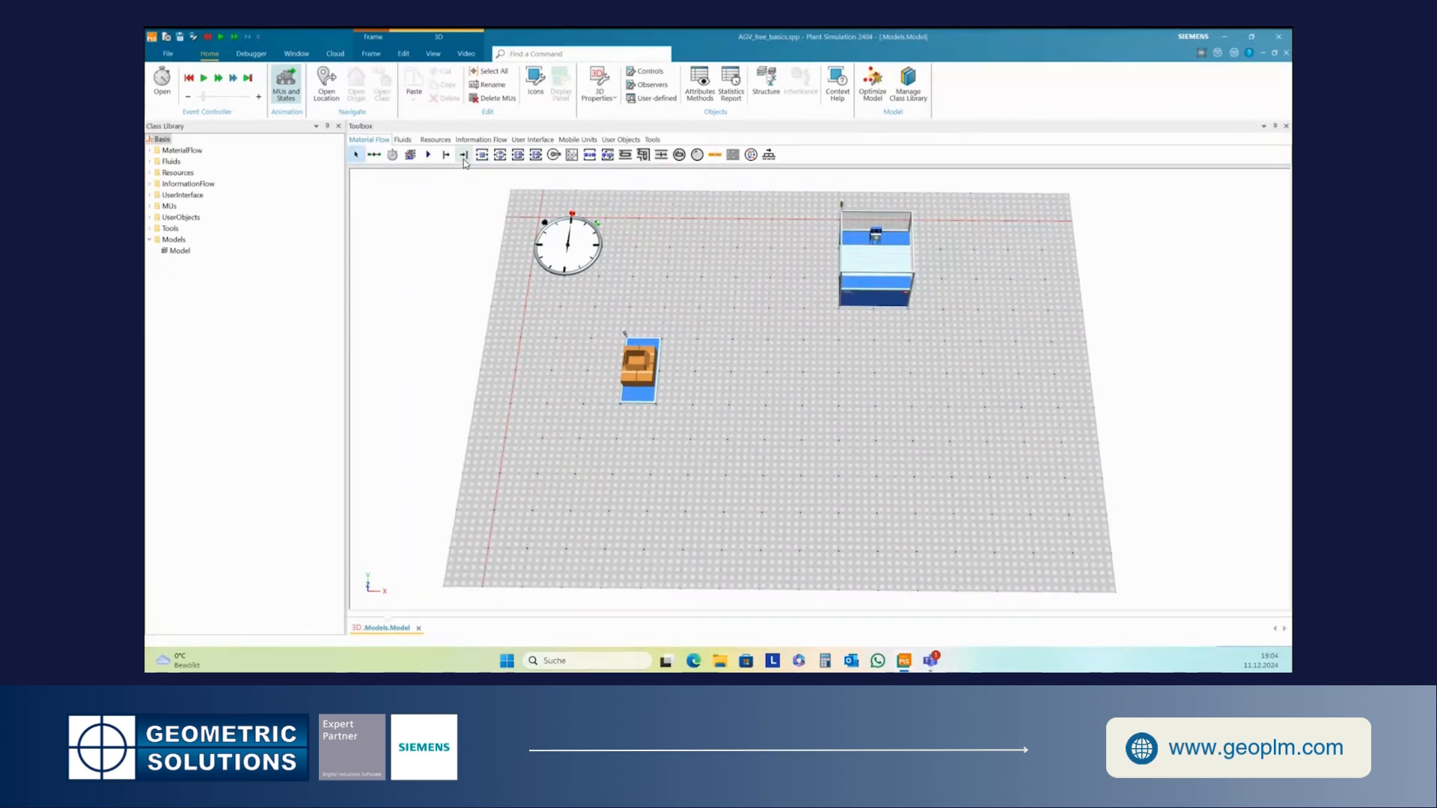
- Insert a Drain just to the right of the station
{"action": "left_click", "coordinate": [464, 155]}
{"action": "left_click", "coordinate": [986, 269]}
- Connect the station to the drain with a Connector
{"action": "left_click", "coordinate": [374, 155]}
{"action": "left_click", "coordinate": [868, 259]}
{"action": "left_click", "coordinate": [962, 266]}
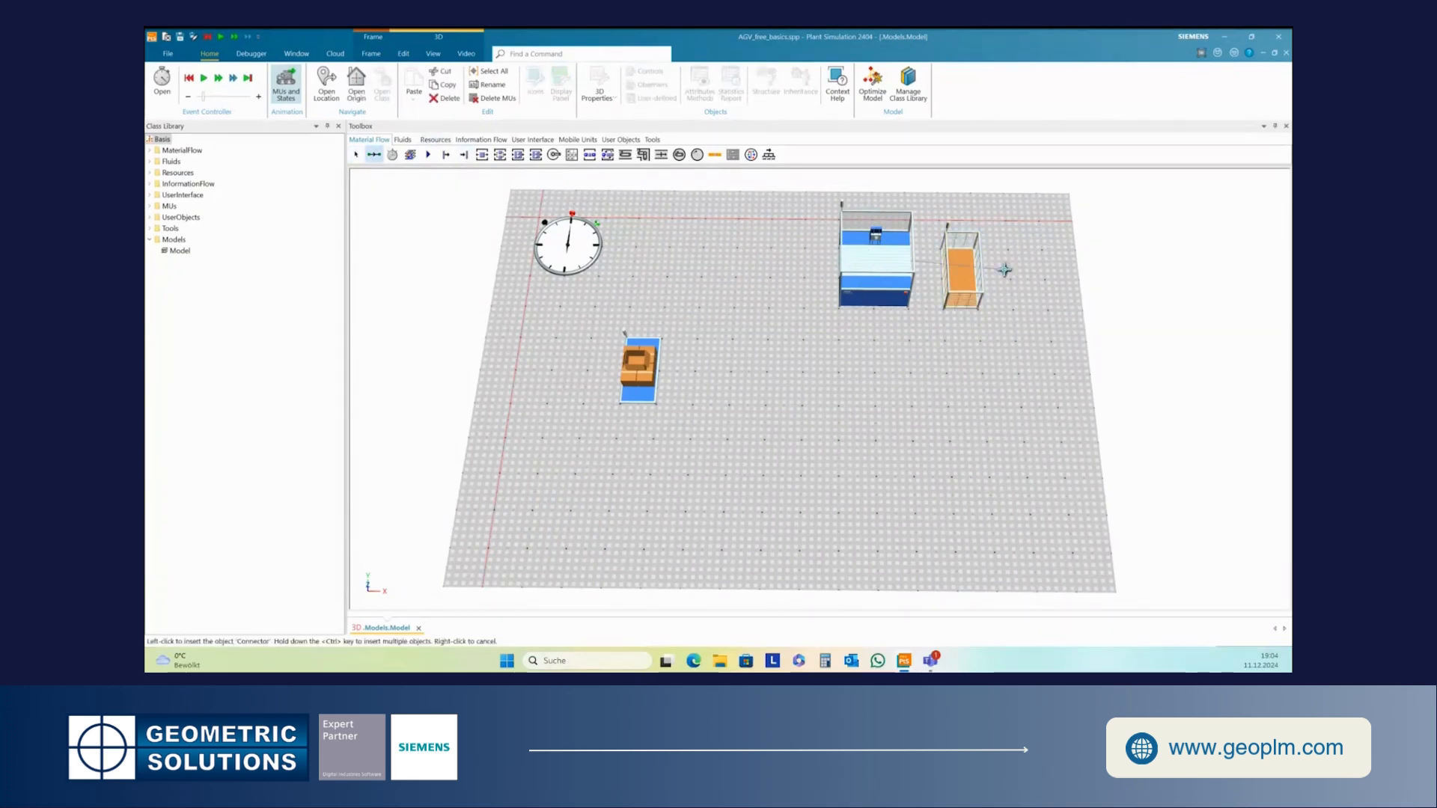
{"action": "left_click", "coordinate": [970, 269]}
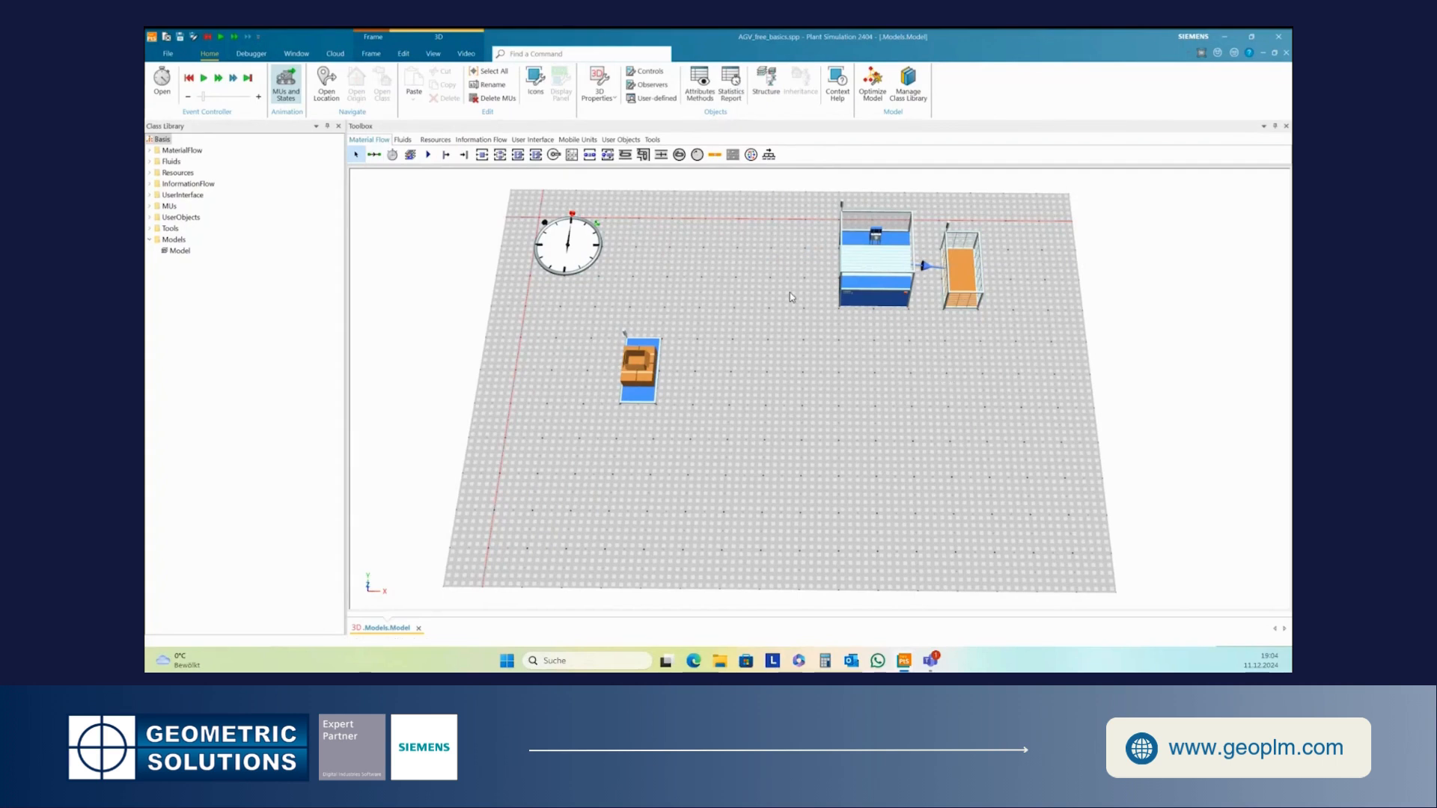
- Insert the round resource object near the bottom centre of the frame
{"action": "left_click_drag", "start_coordinate": [770, 349], "coordinate": [726, 351]}
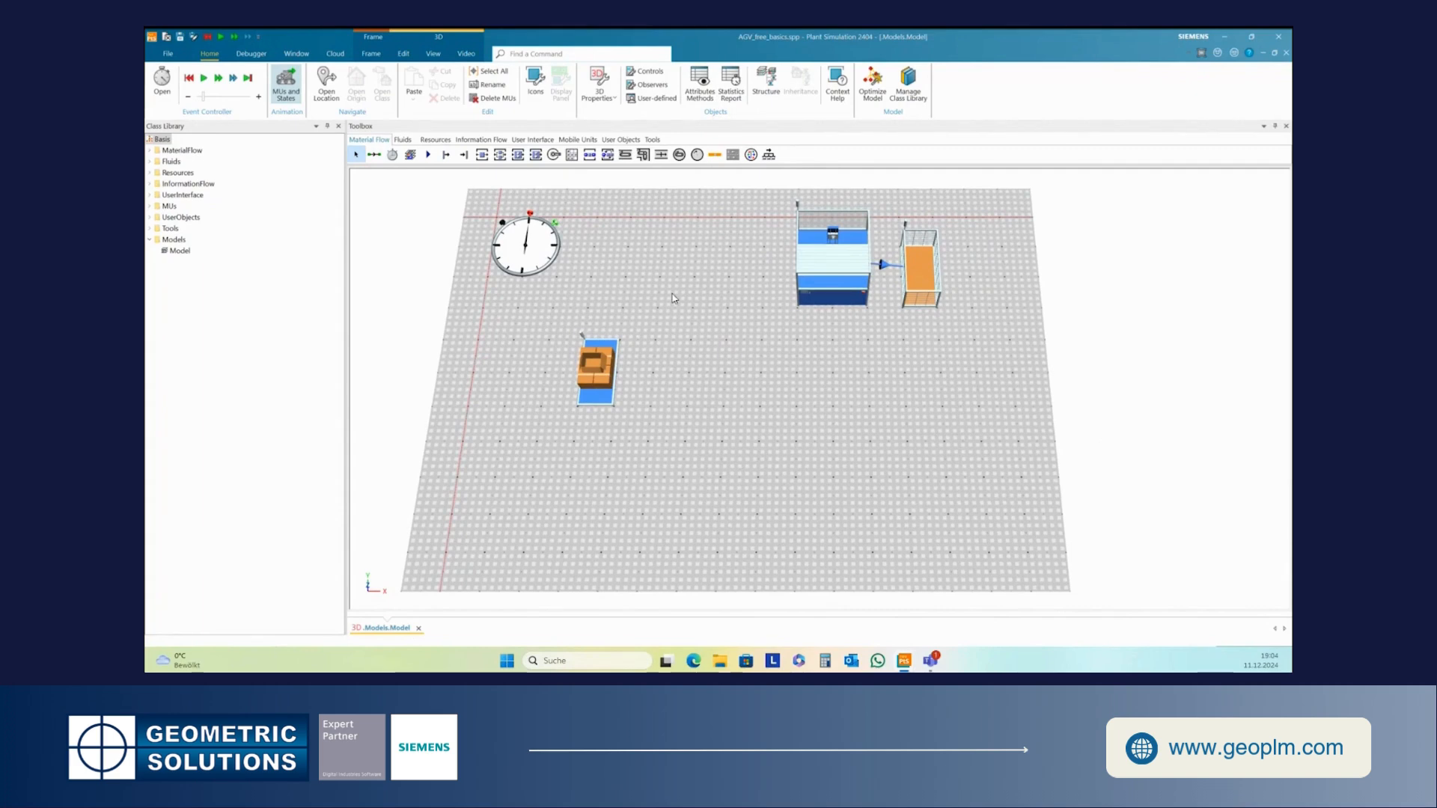
{"action": "left_click", "coordinate": [436, 140]}
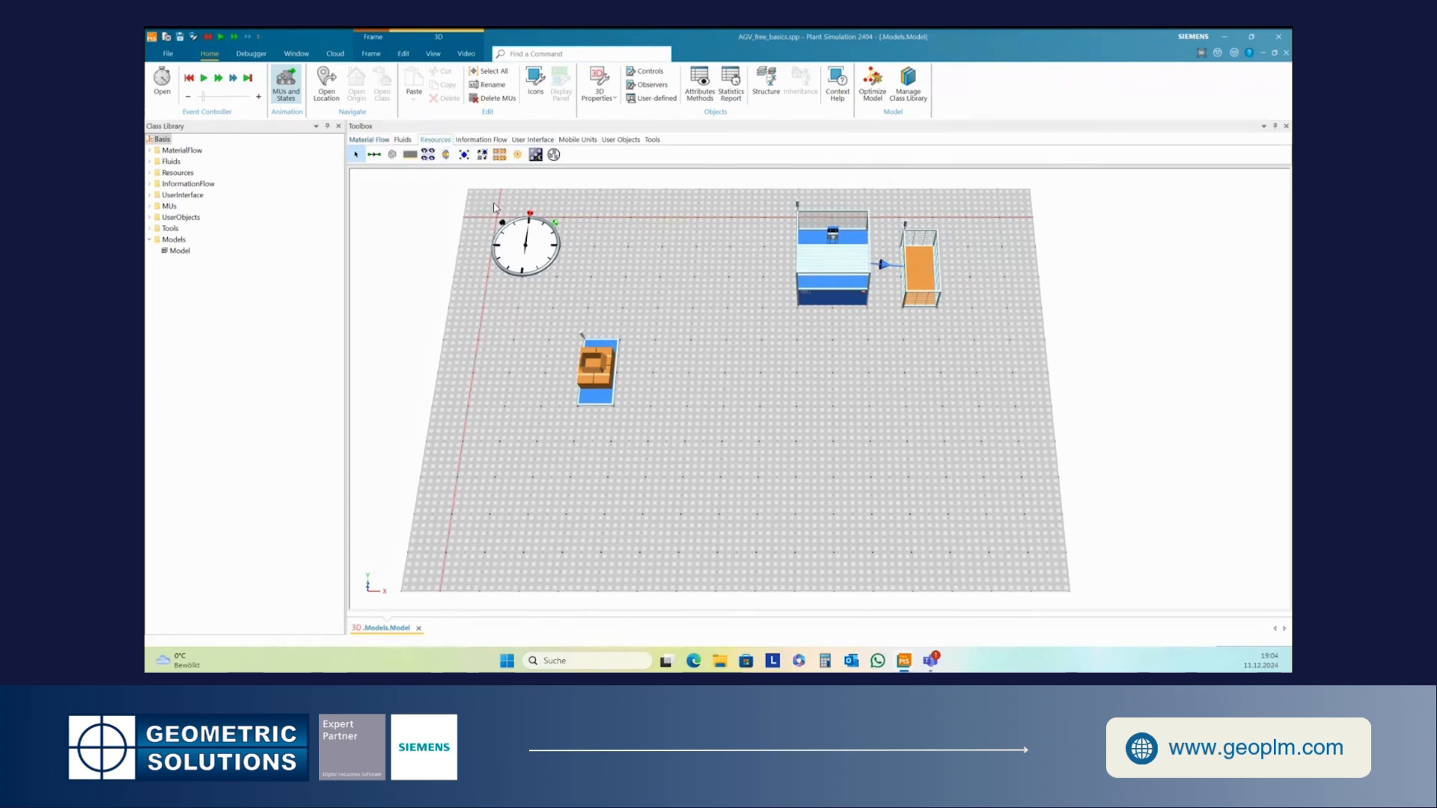
{"action": "left_click", "coordinate": [500, 156]}
{"action": "left_click", "coordinate": [799, 484]}
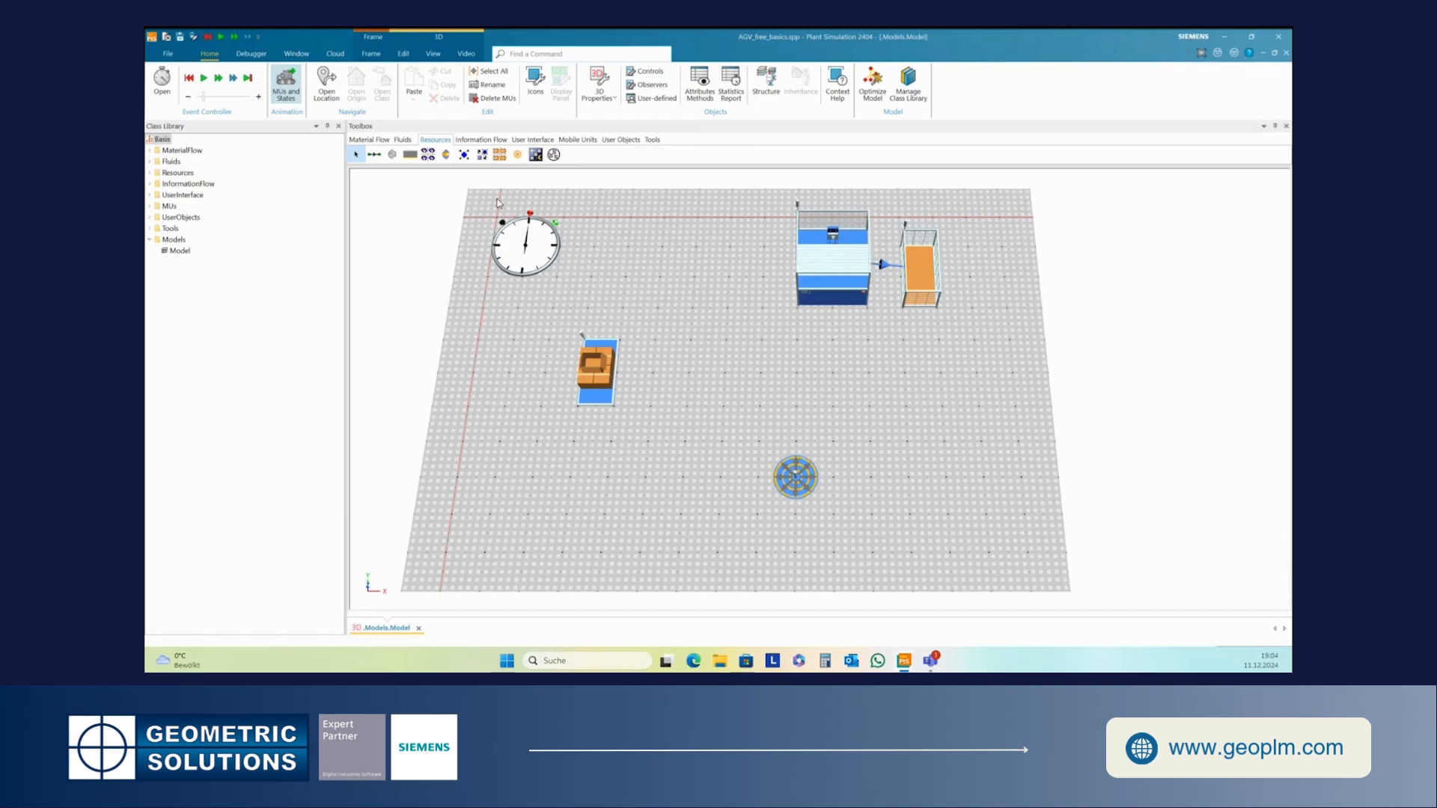
- Insert a Marker to the right of the source
{"action": "left_click", "coordinate": [517, 155]}
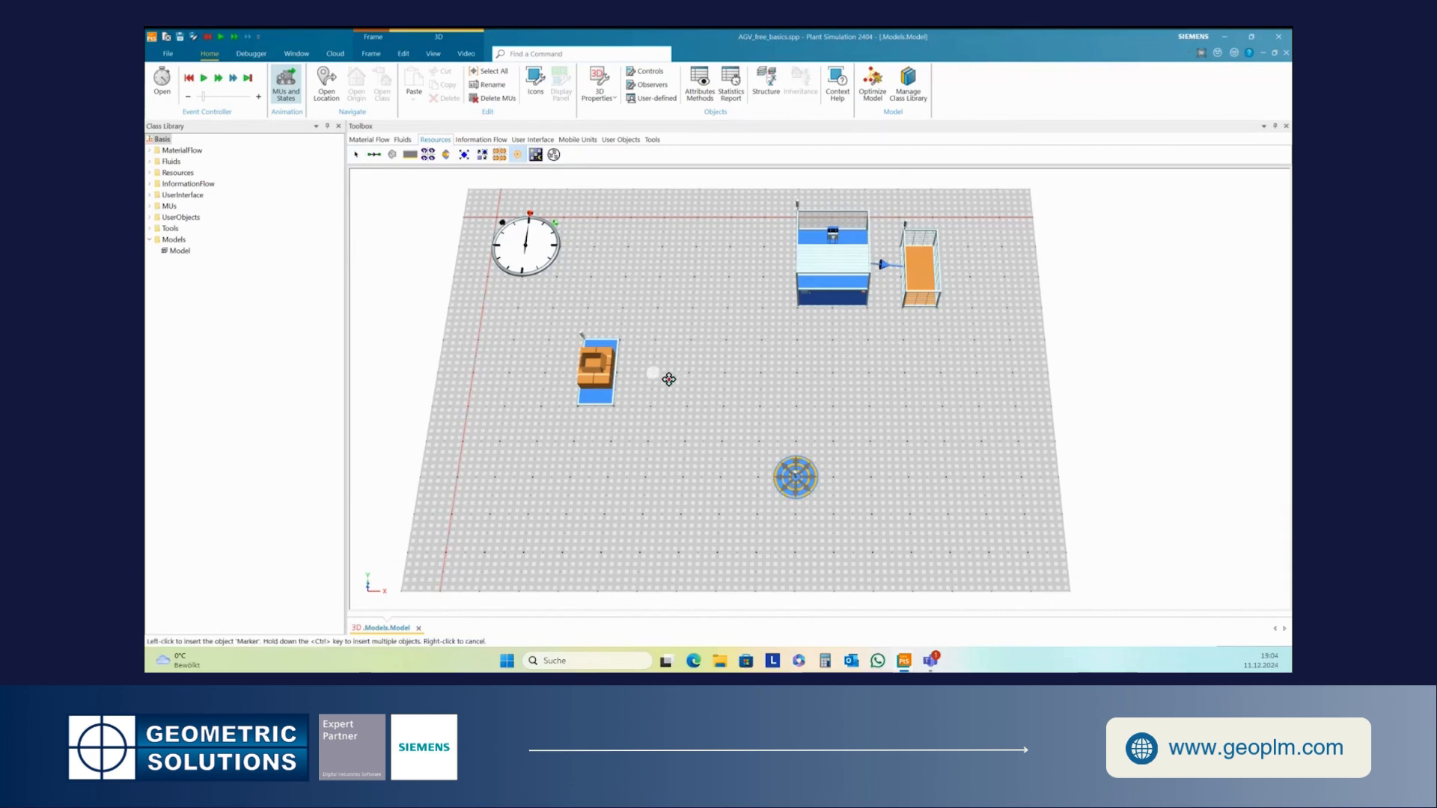
{"action": "left_click", "coordinate": [660, 379]}
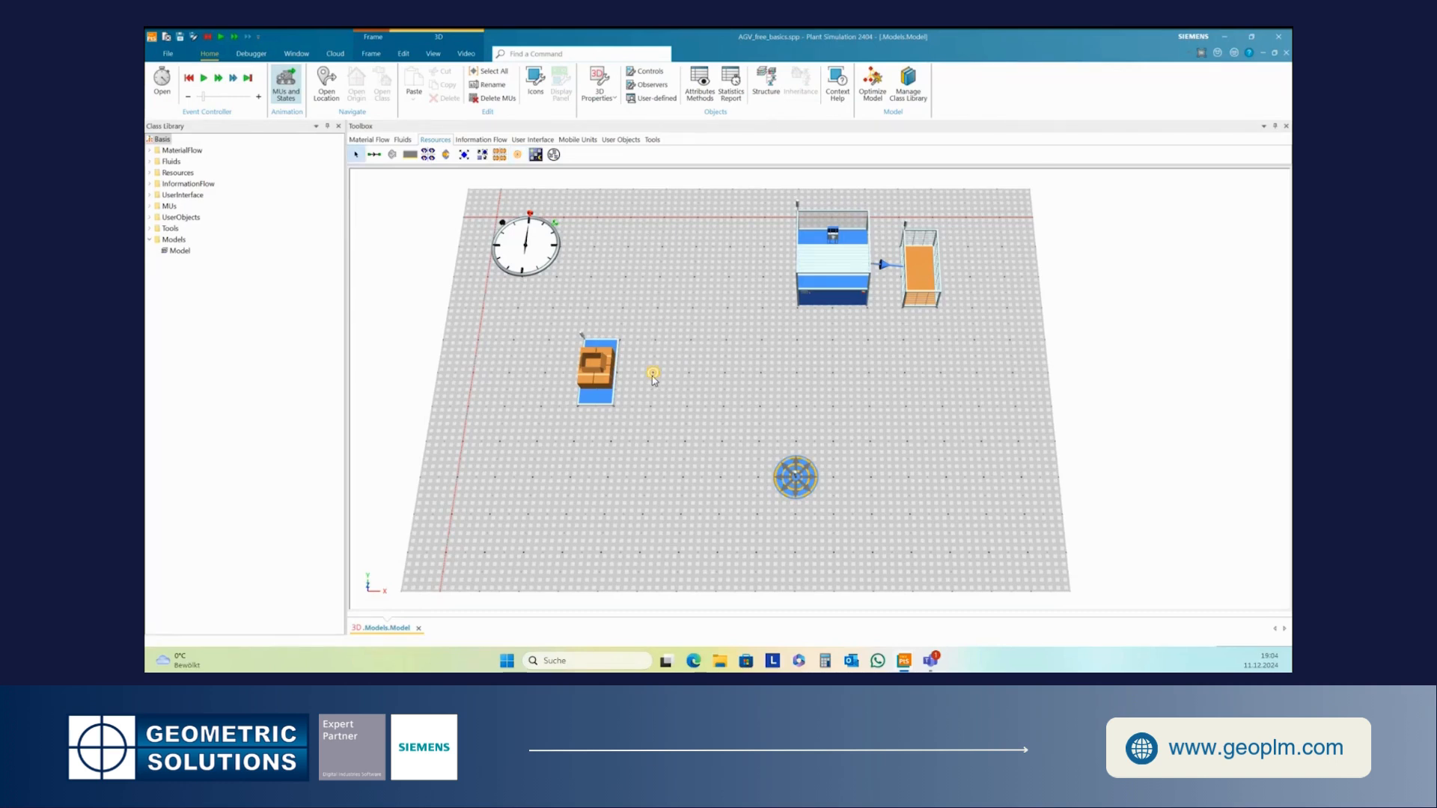
- Inspect the marker's dialog, open its origin class and view its 3D properties, then close all dialogs
{"action": "double_click", "coordinate": [655, 373]}
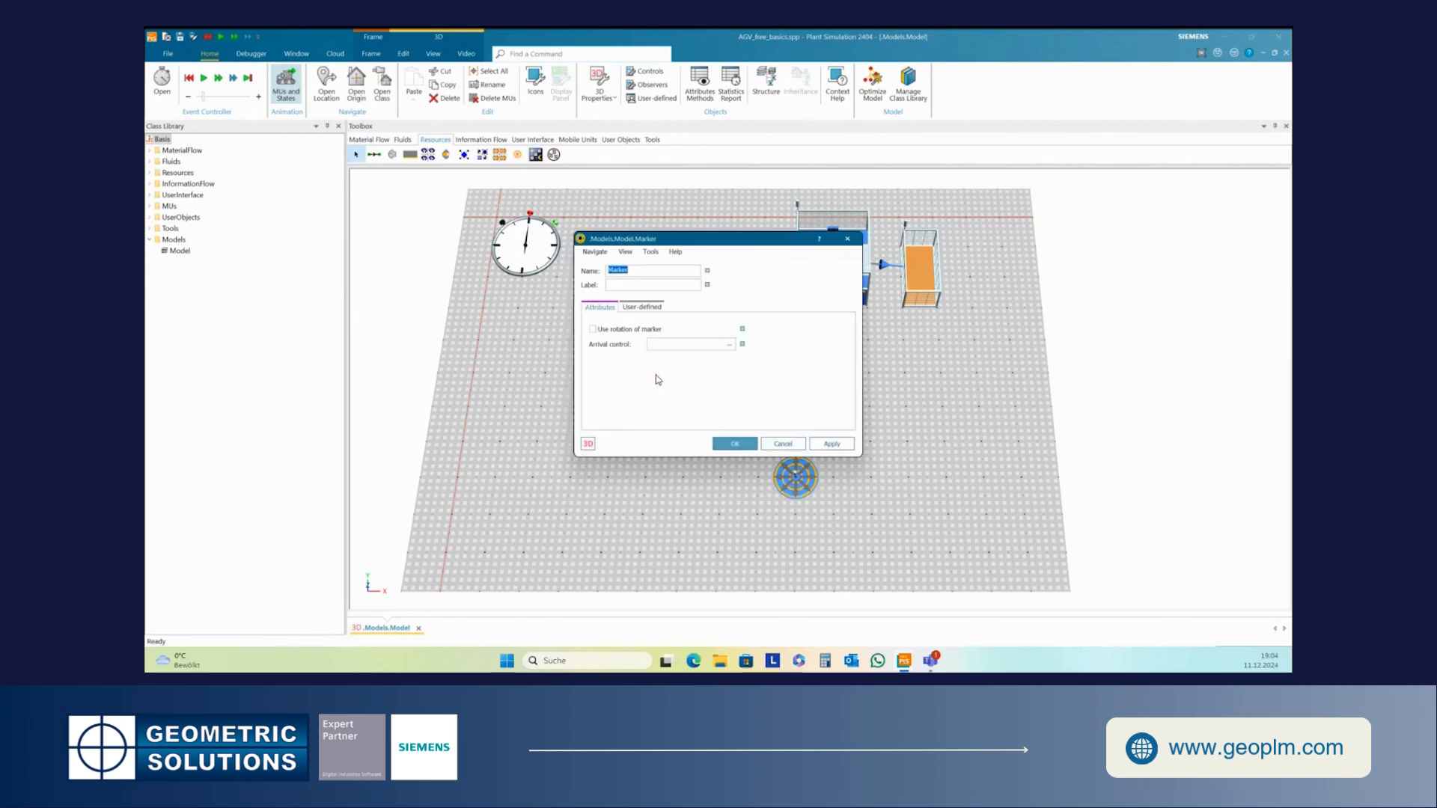
{"action": "left_click_drag", "start_coordinate": [704, 241], "coordinate": [921, 258]}
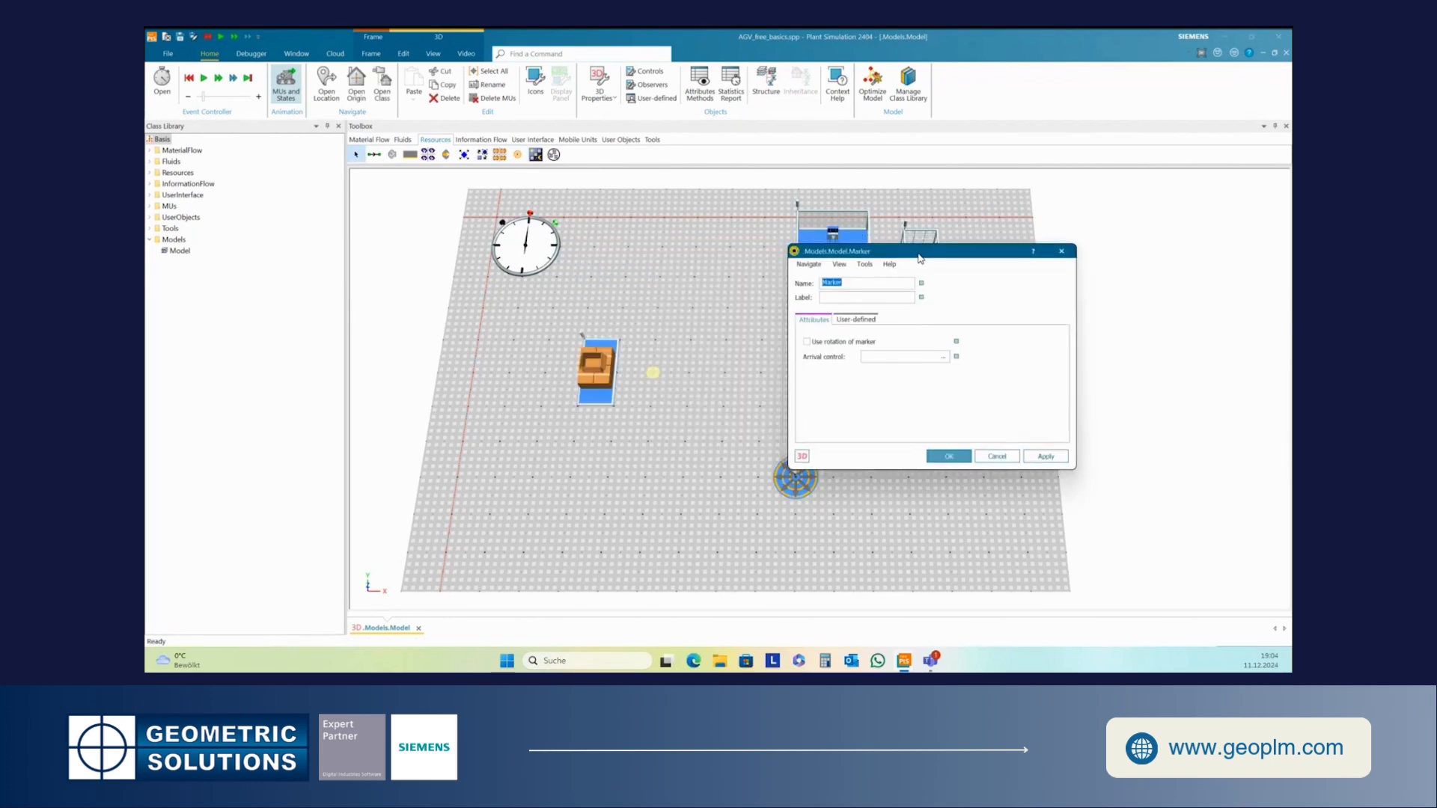
{"action": "left_click", "coordinate": [809, 265]}
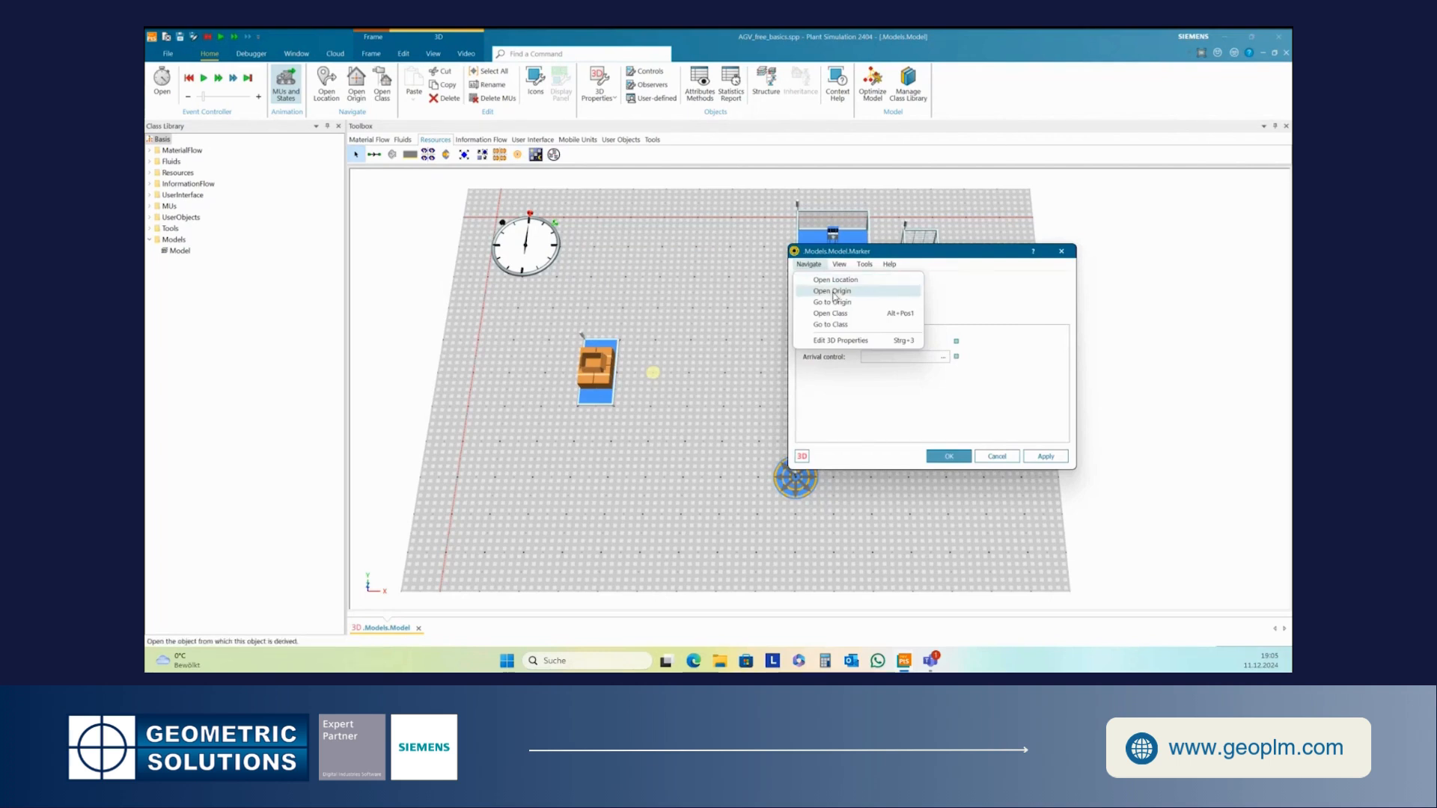
{"action": "left_click", "coordinate": [833, 292]}
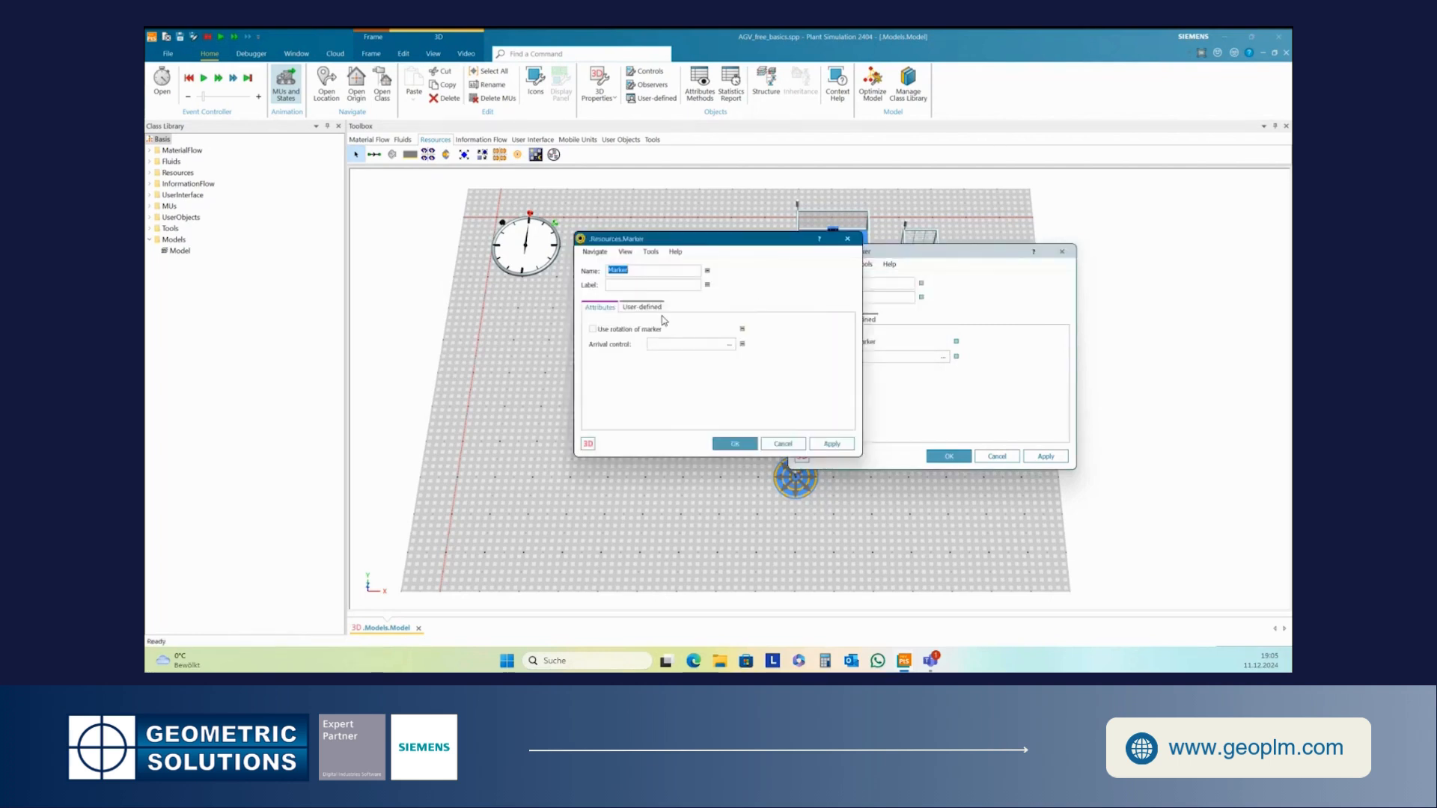
{"action": "left_click_drag", "start_coordinate": [1199, 234], "coordinate": [1110, 189]}
{"action": "left_click", "coordinate": [965, 246]}
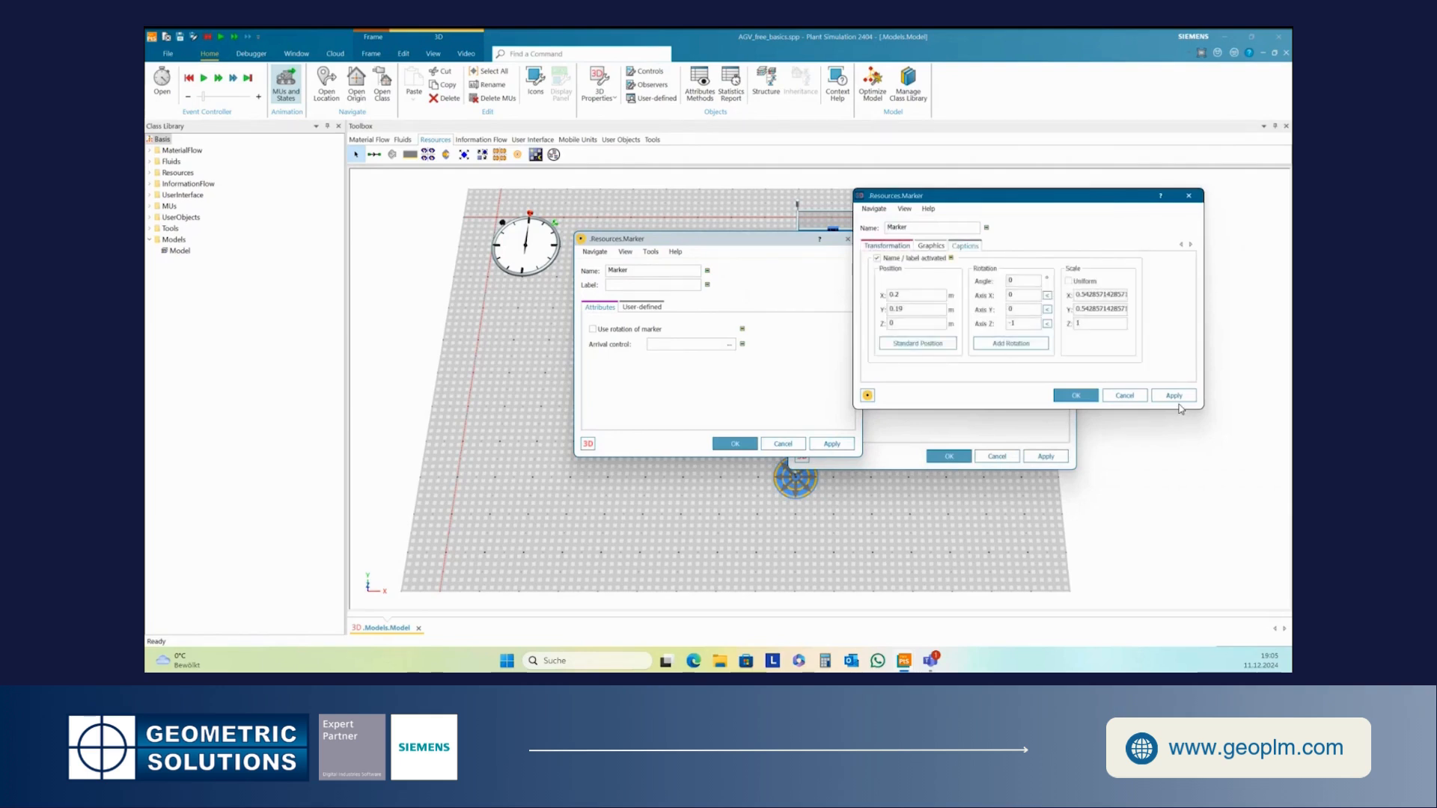
{"action": "left_click", "coordinate": [1076, 396]}
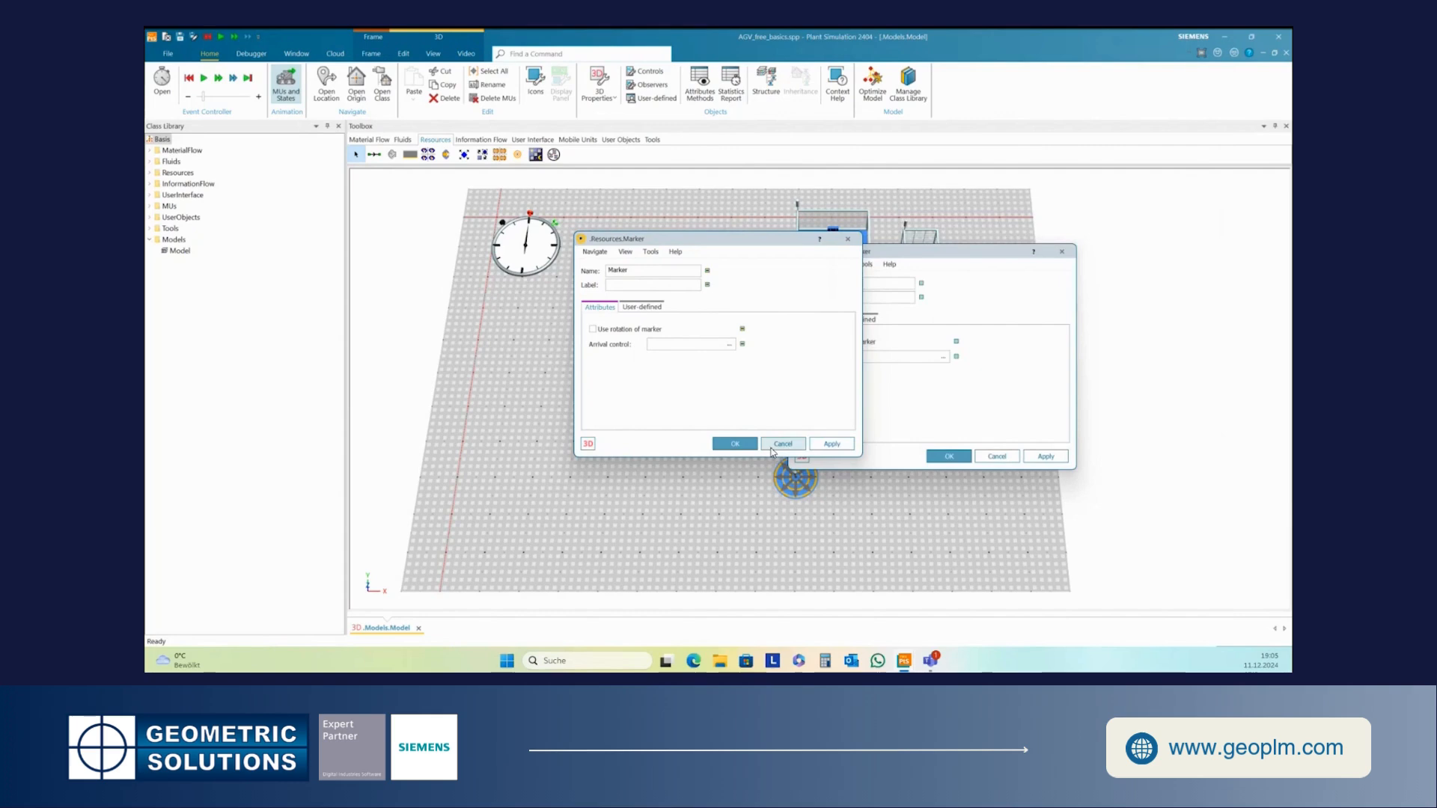
{"action": "left_click", "coordinate": [736, 444]}
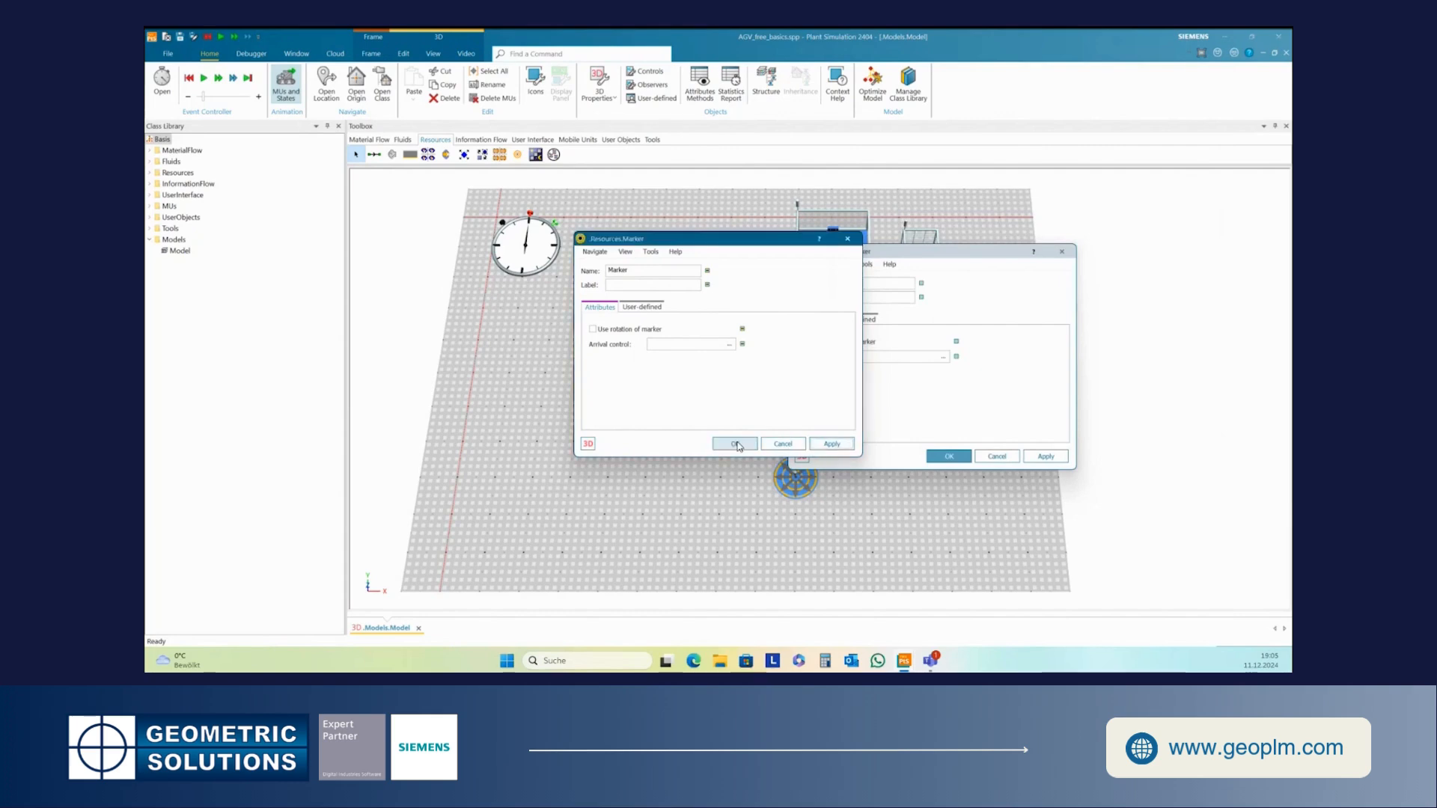
{"action": "left_click", "coordinate": [948, 456]}
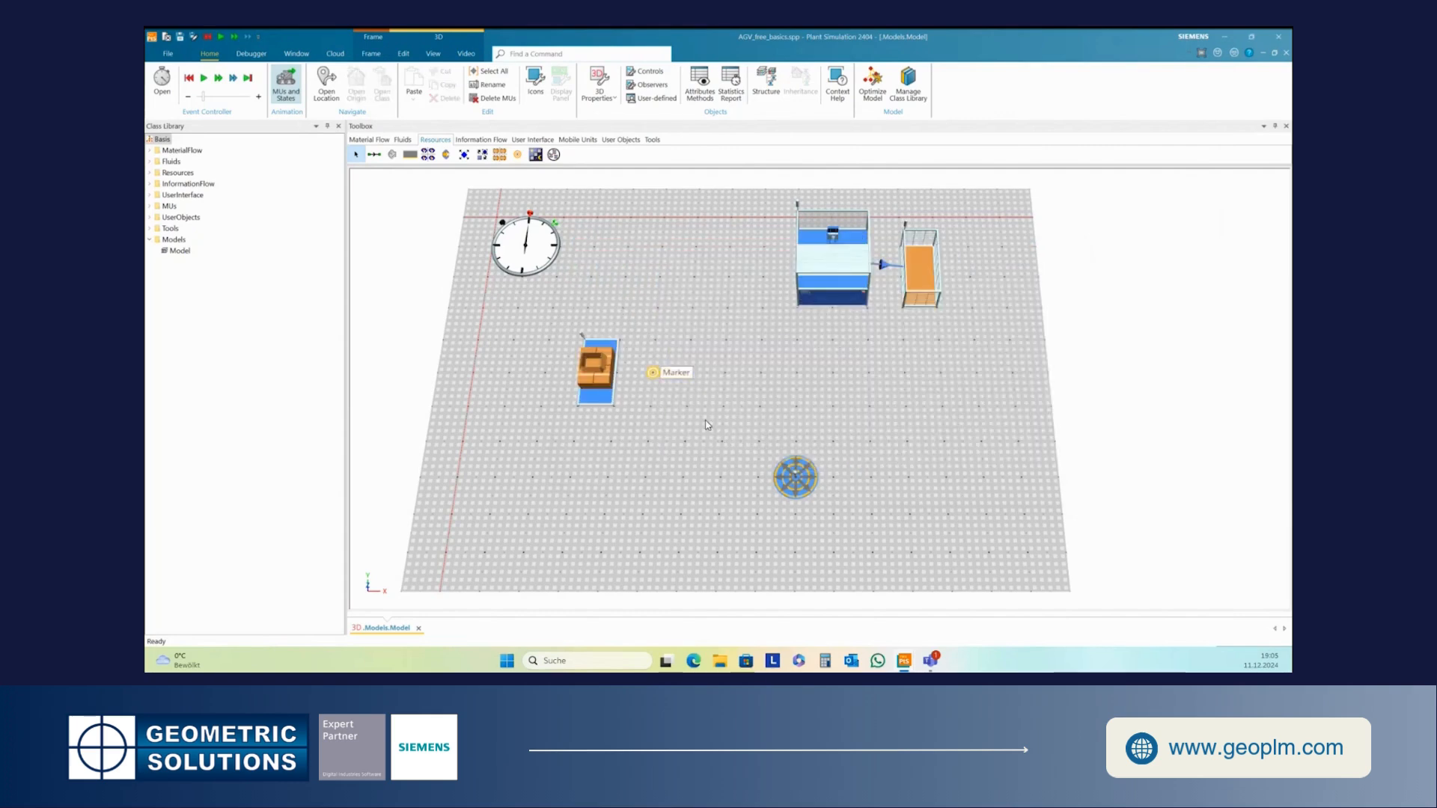
- Rename the marker beside the source as Marker1
{"action": "right_click", "coordinate": [668, 380]}
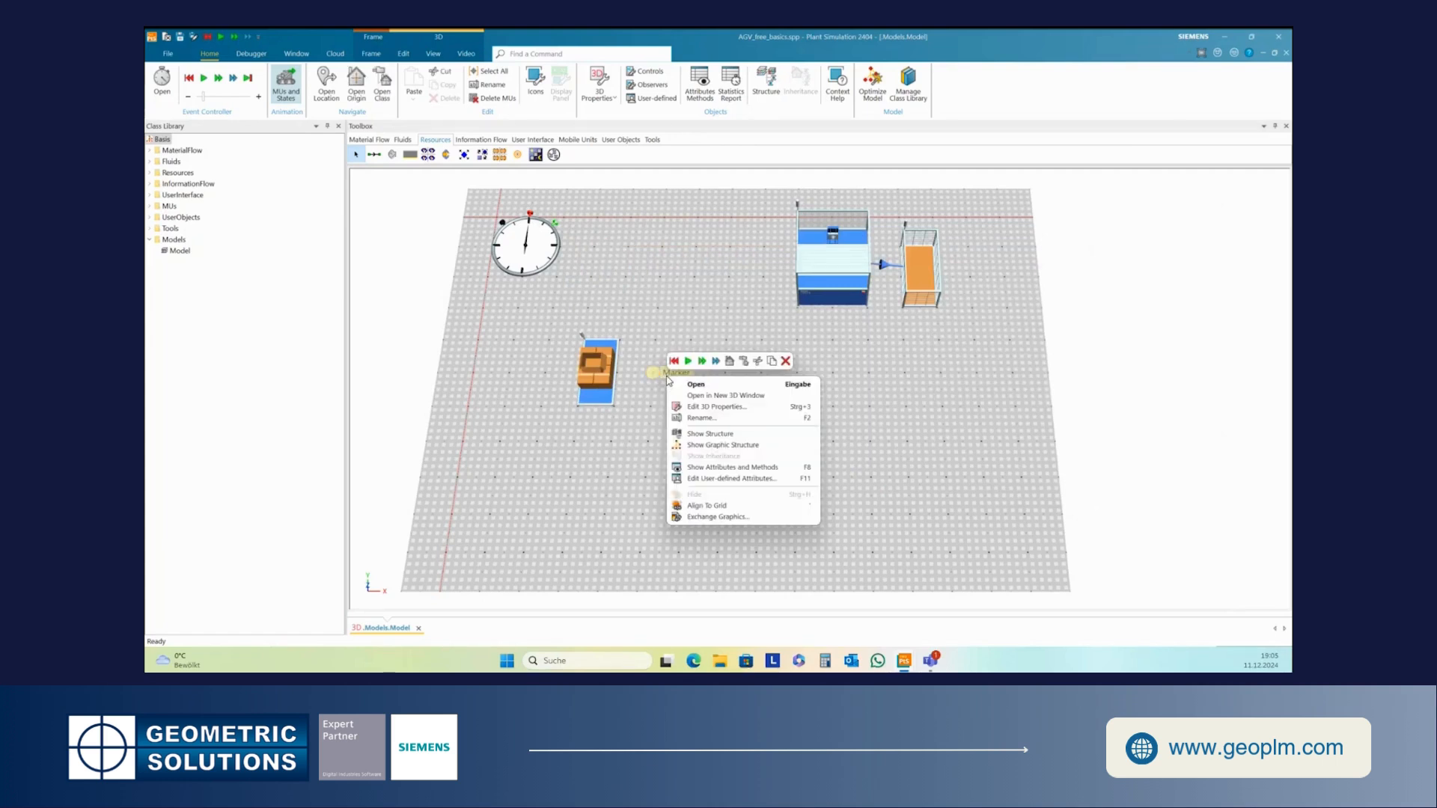
{"action": "left_click", "coordinate": [710, 421]}
{"action": "left_click", "coordinate": [715, 331]}
{"action": "type", "text": "1"}
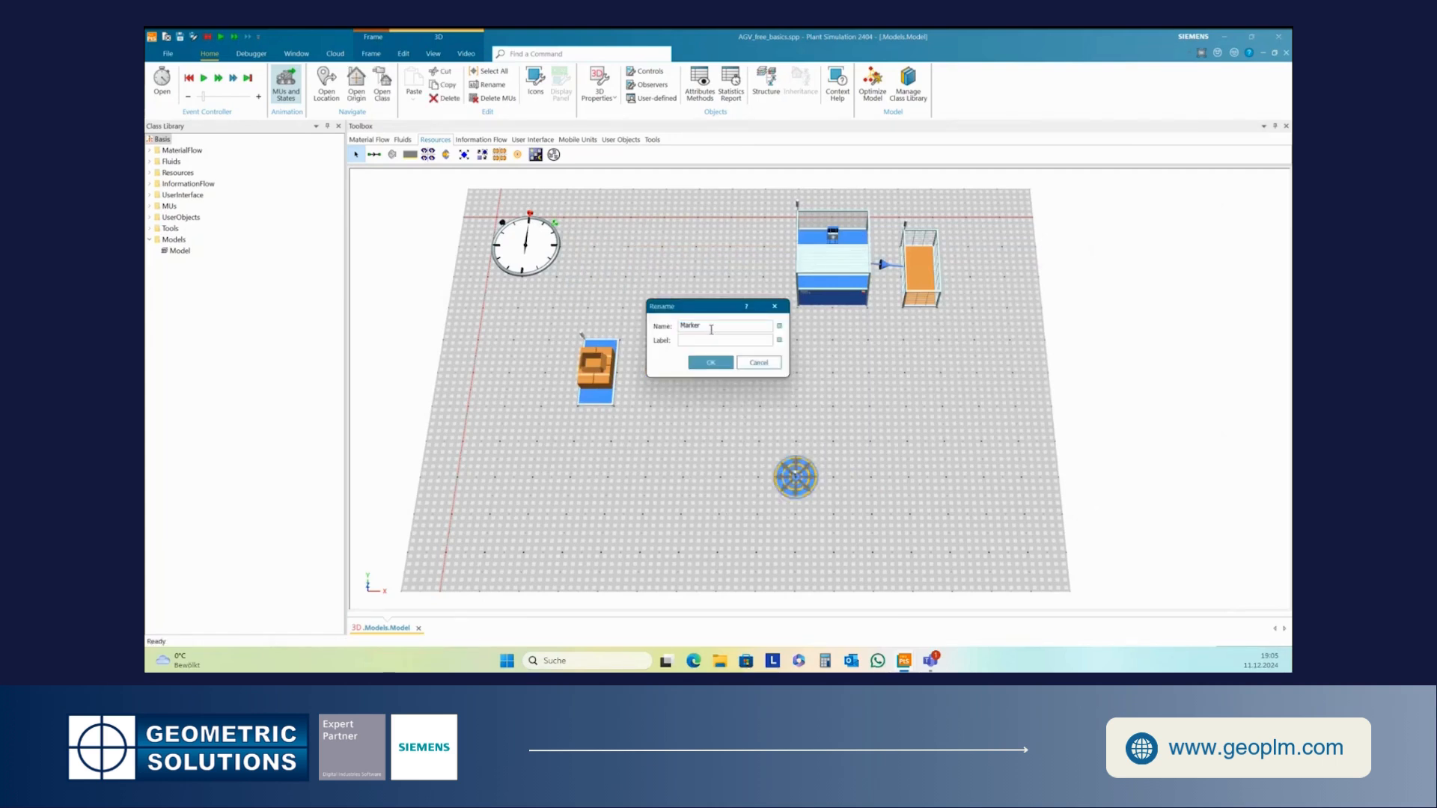
{"action": "left_click", "coordinate": [710, 364]}
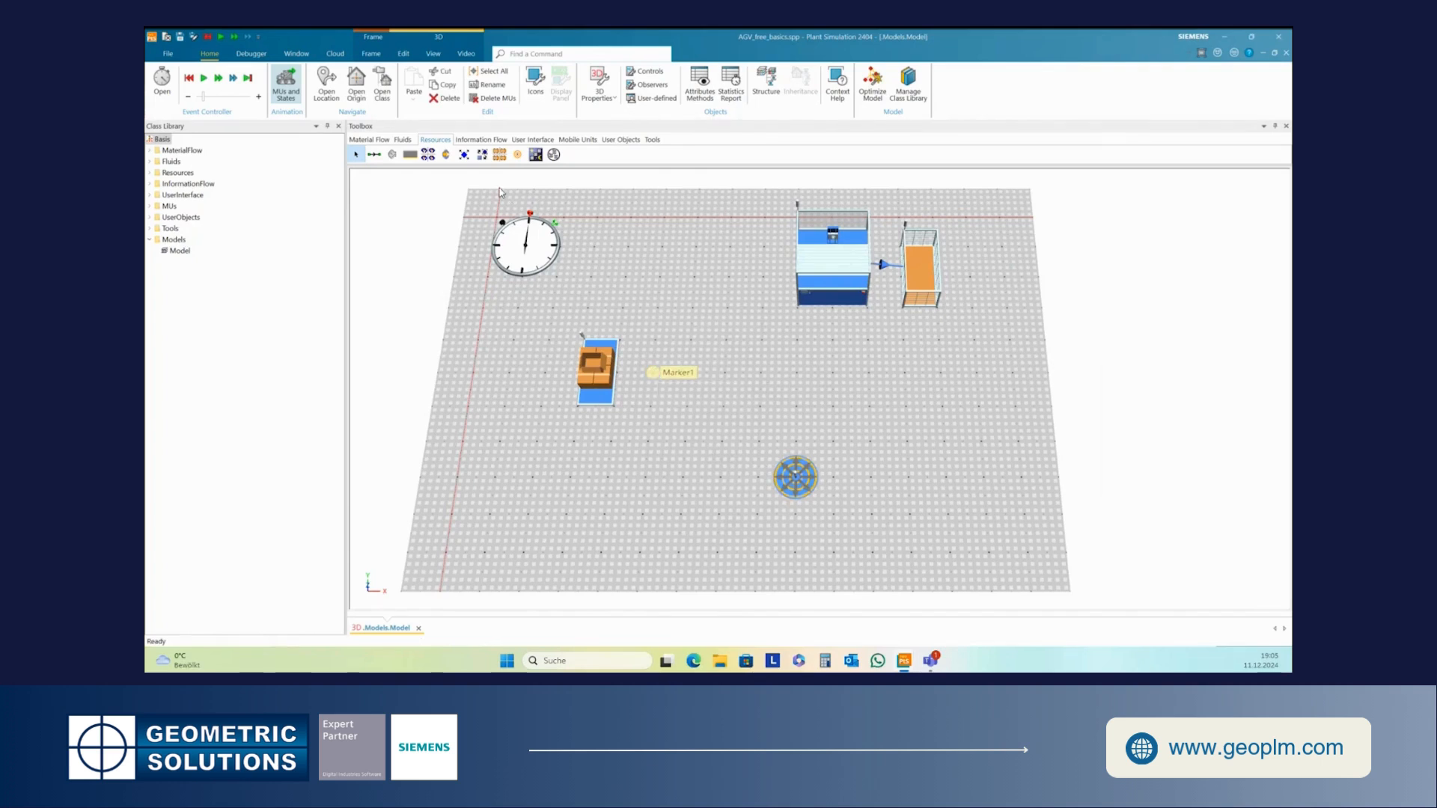
- Insert a second marker below the station and rename it Marker2
{"action": "left_click", "coordinate": [517, 154]}
{"action": "left_click", "coordinate": [832, 341]}
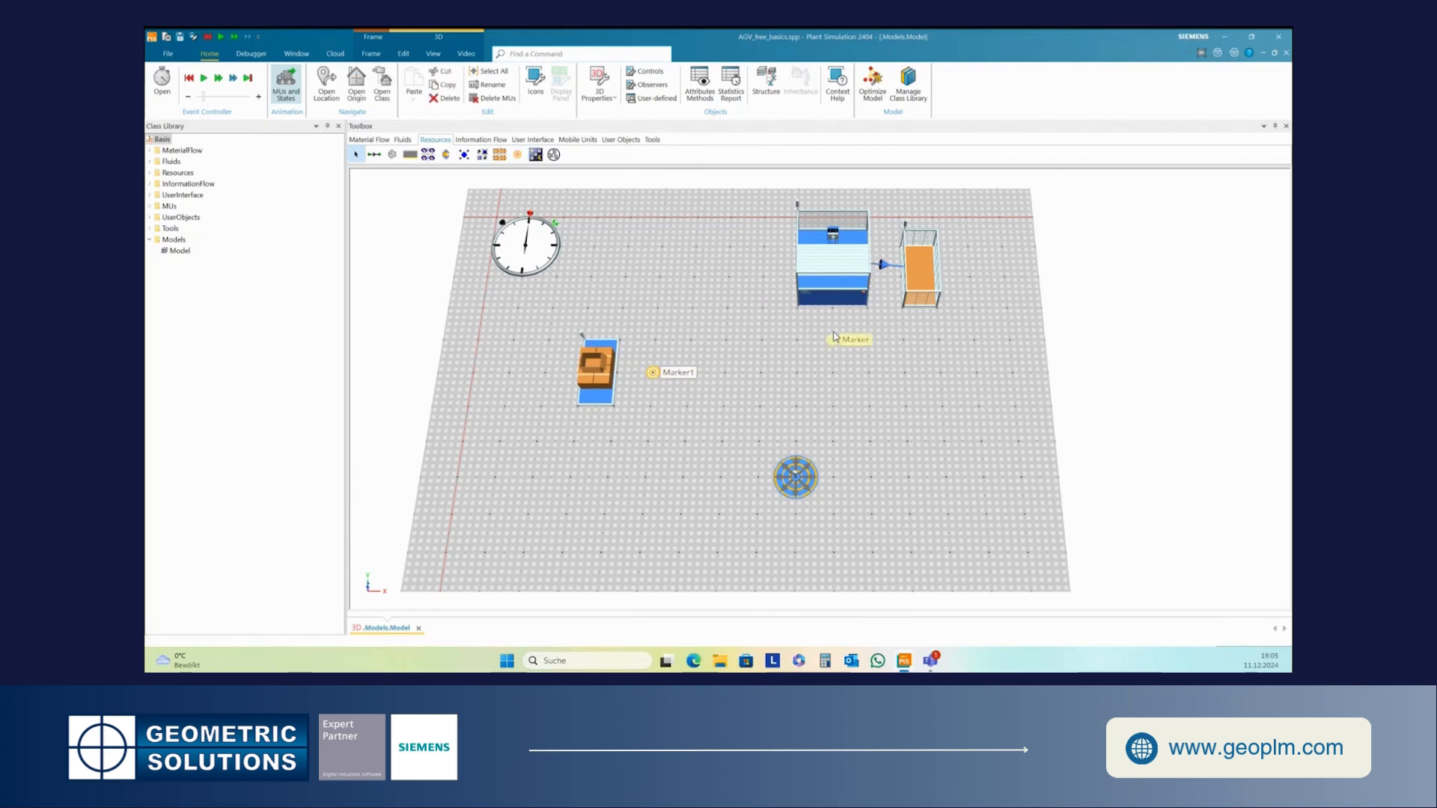
{"action": "right_click", "coordinate": [833, 339]}
{"action": "left_click", "coordinate": [889, 379]}
{"action": "left_click", "coordinate": [712, 328]}
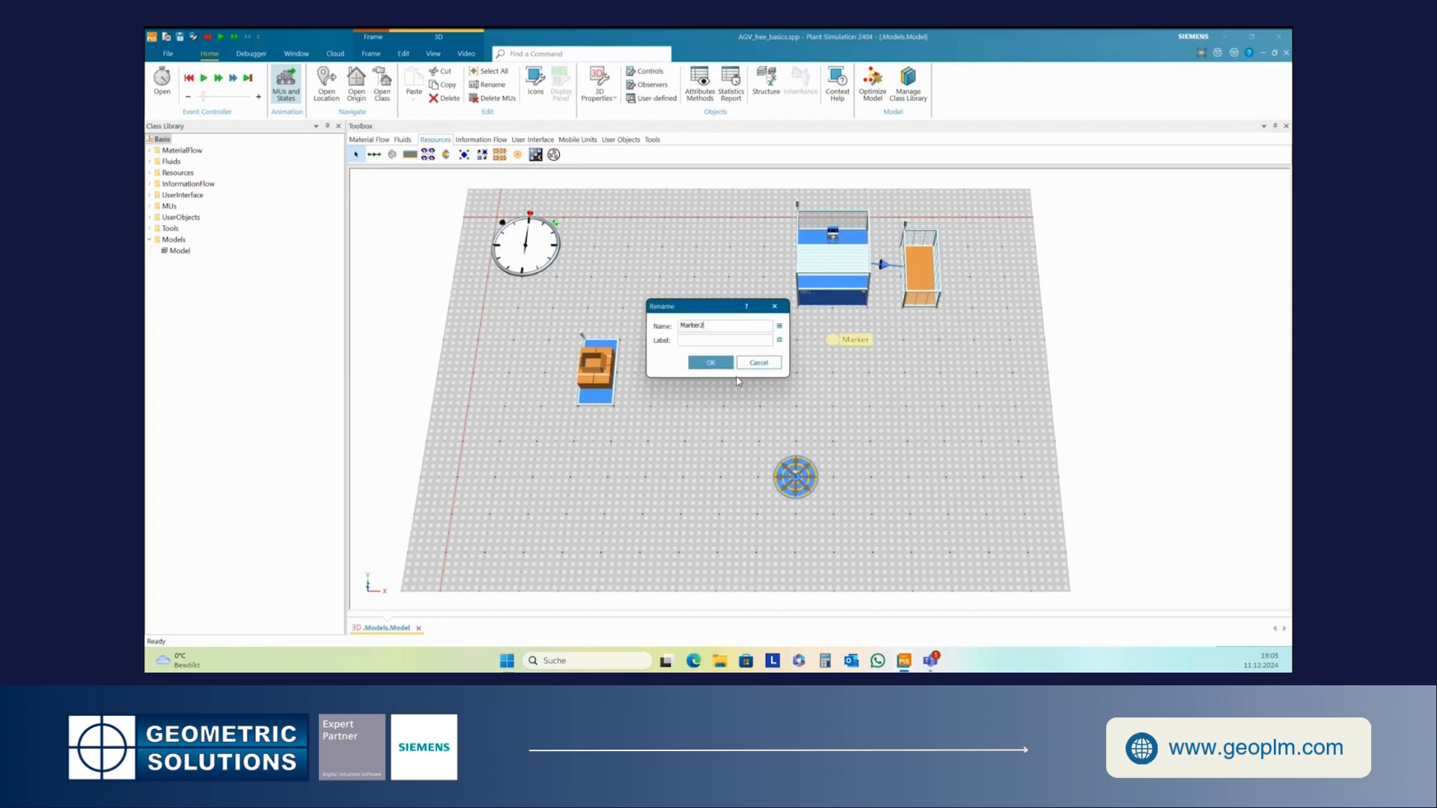
{"action": "key", "text": "Return"}
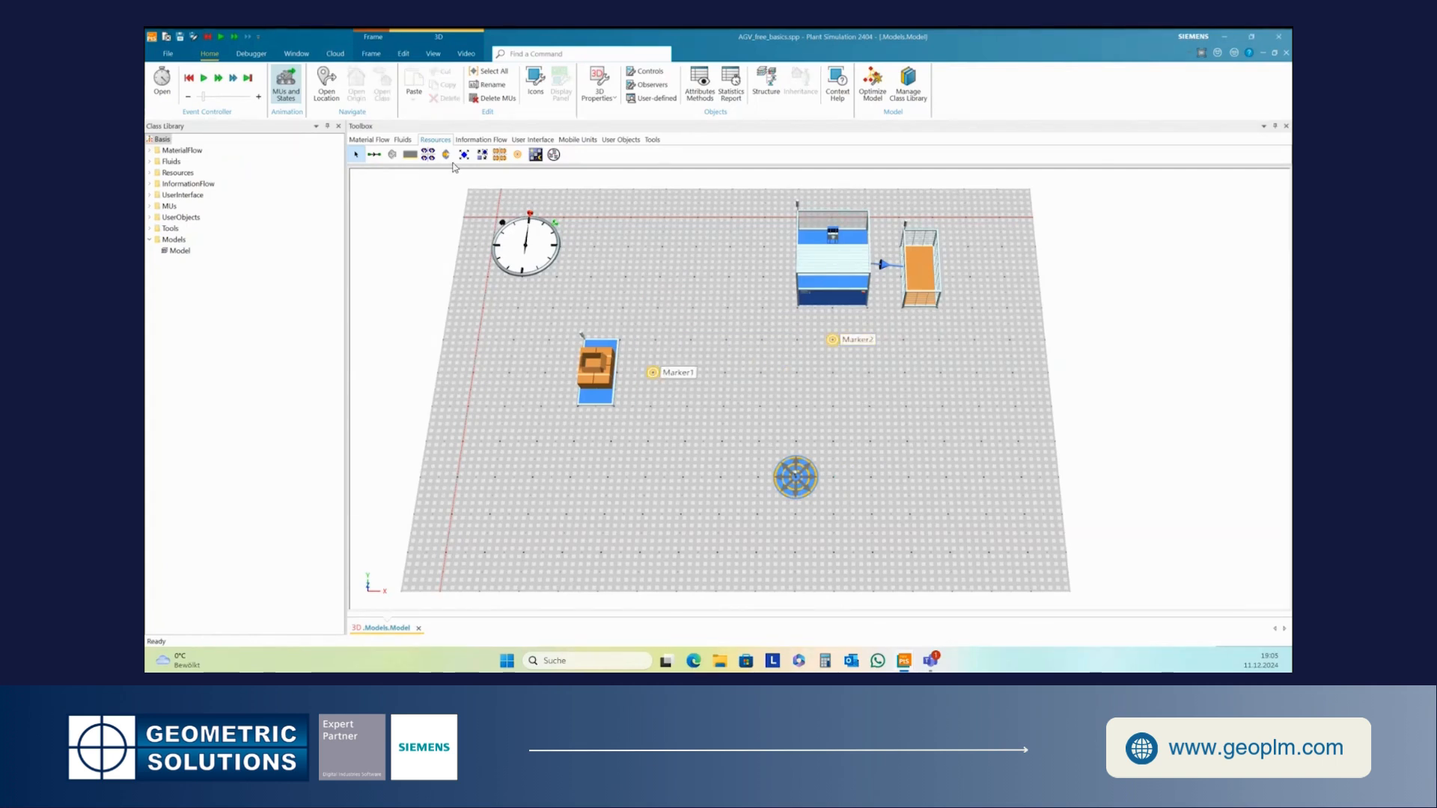
- Insert a third marker right of centre, above the resource object, and rename it Marker3
{"action": "left_click", "coordinate": [517, 154]}
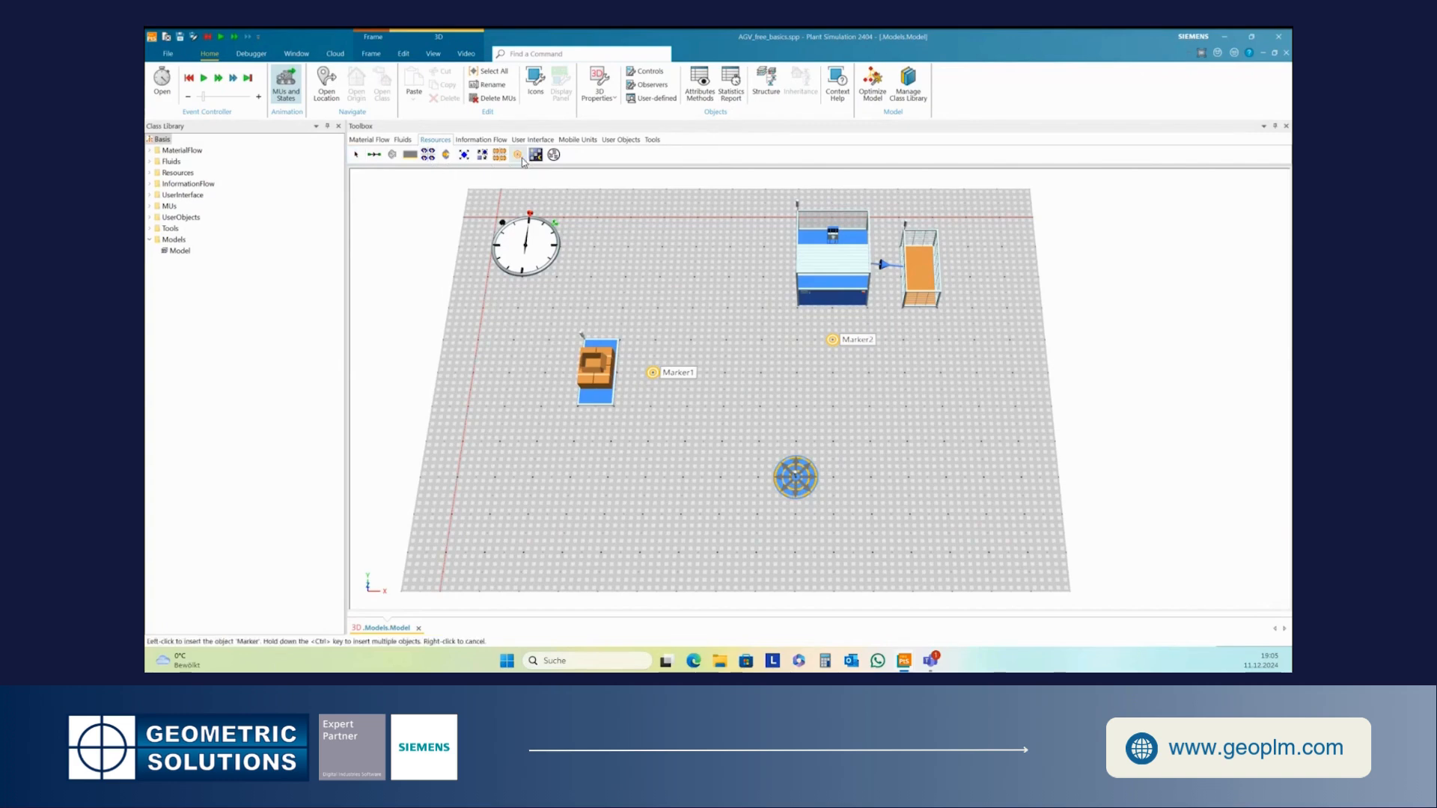
{"action": "left_click", "coordinate": [923, 412]}
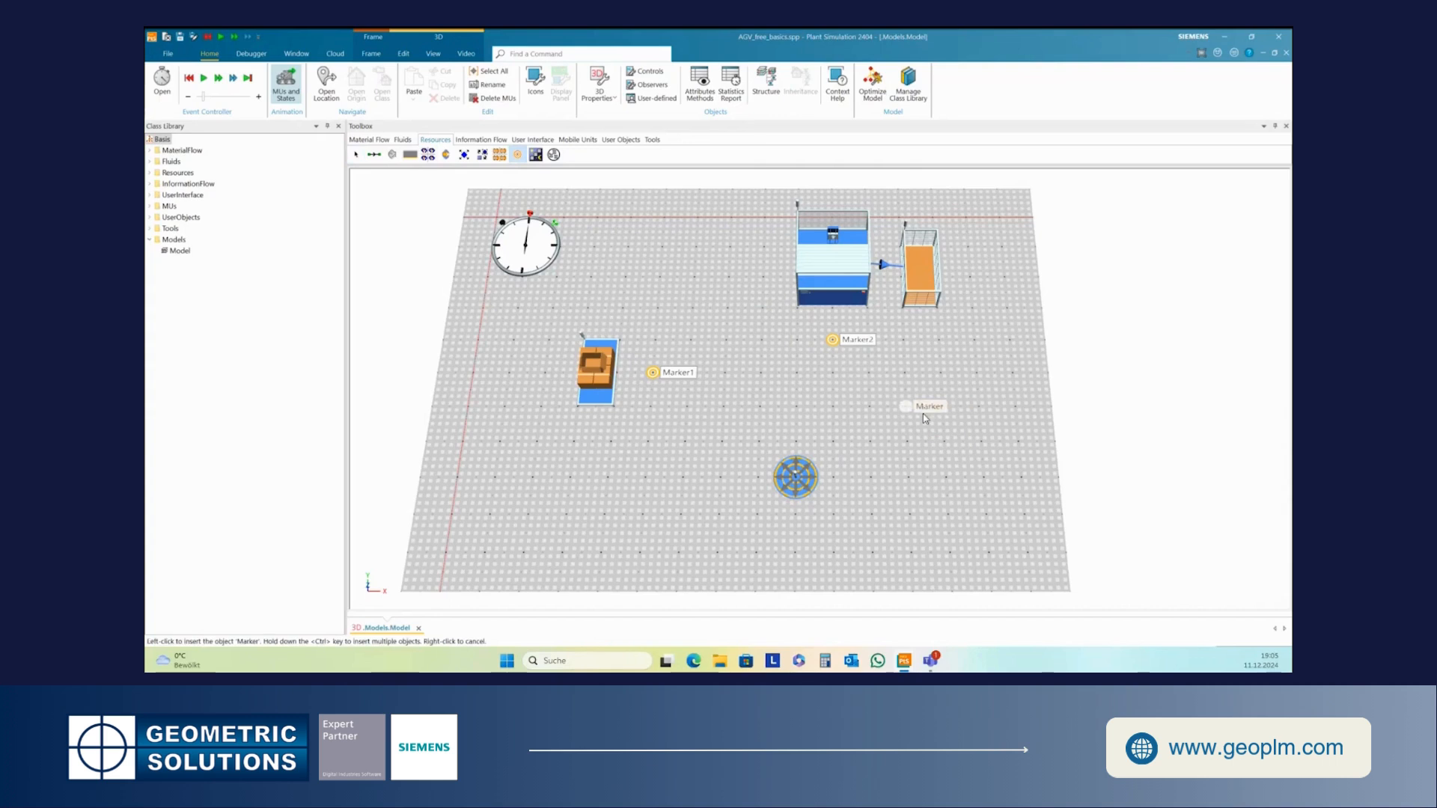
{"action": "left_click", "coordinate": [792, 485]}
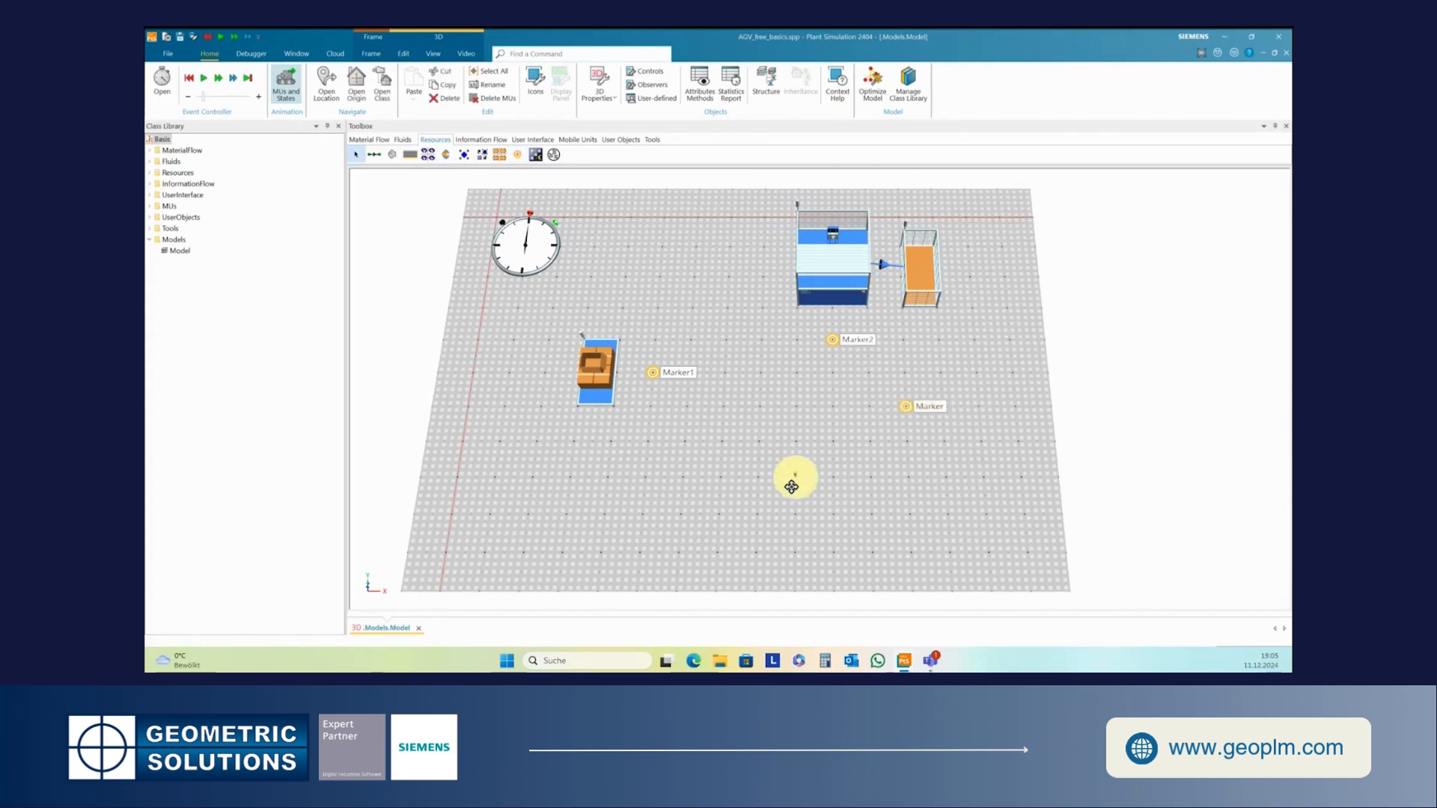
{"action": "right_click", "coordinate": [906, 410]}
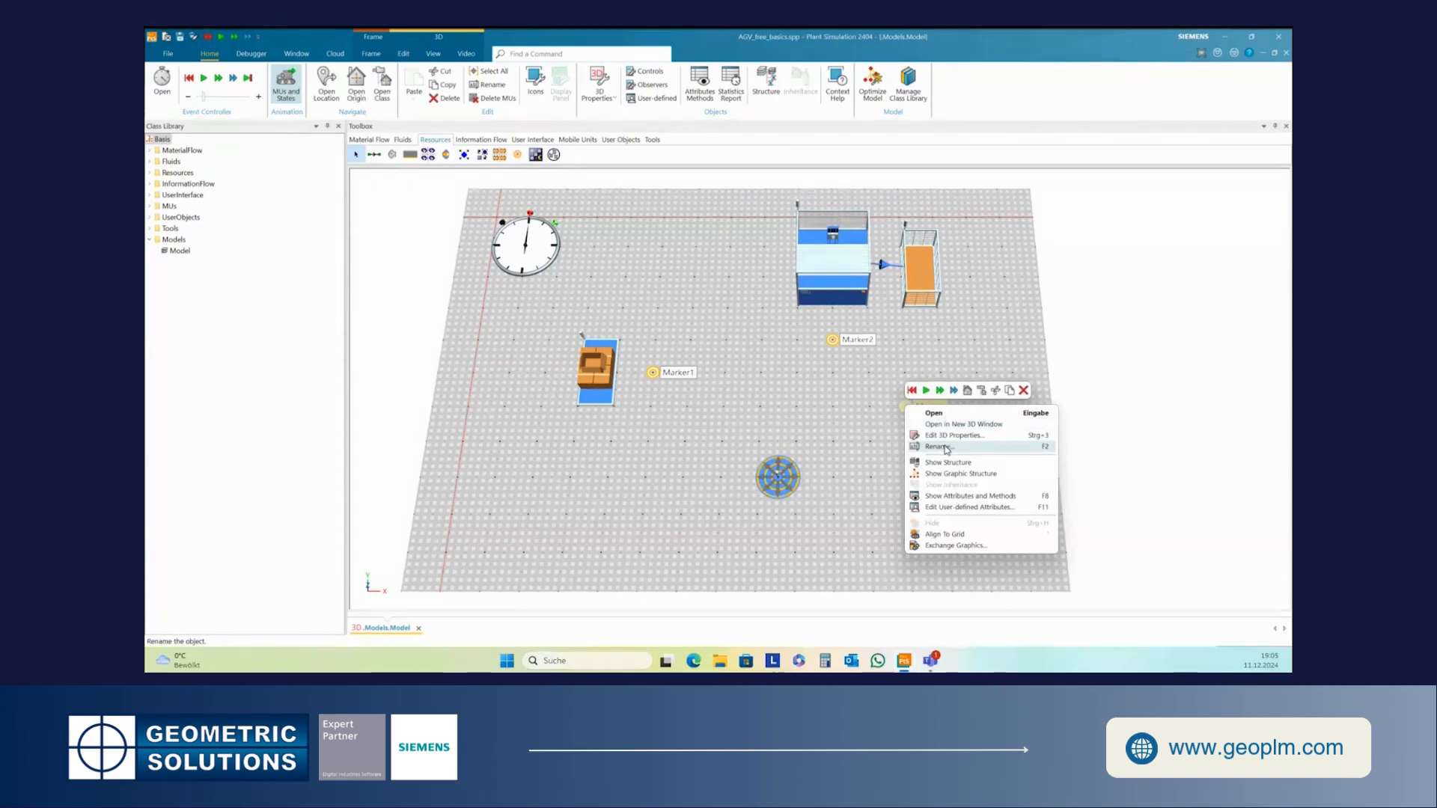
{"action": "left_click", "coordinate": [945, 447]}
{"action": "type", "text": "3"}
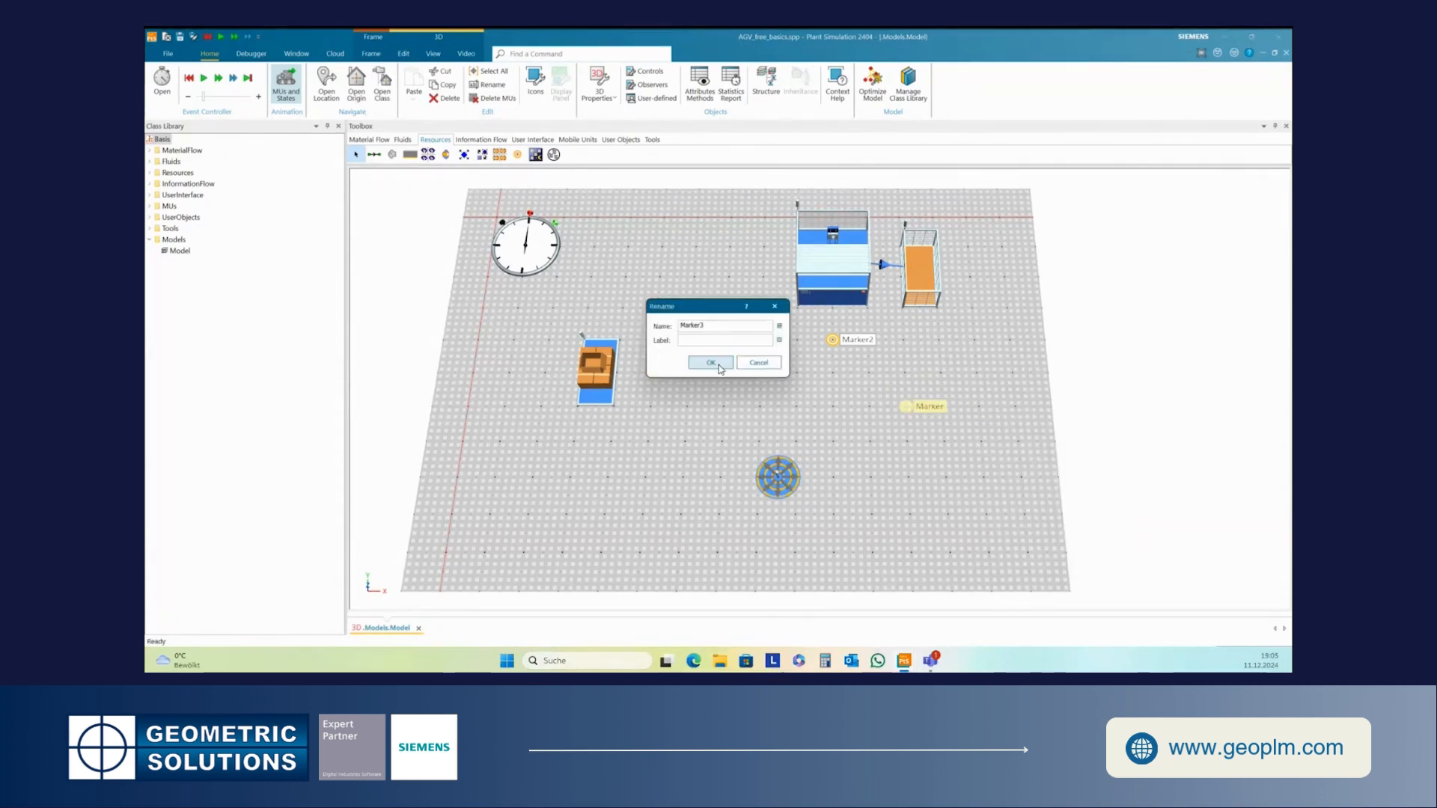
{"action": "left_click", "coordinate": [710, 363]}
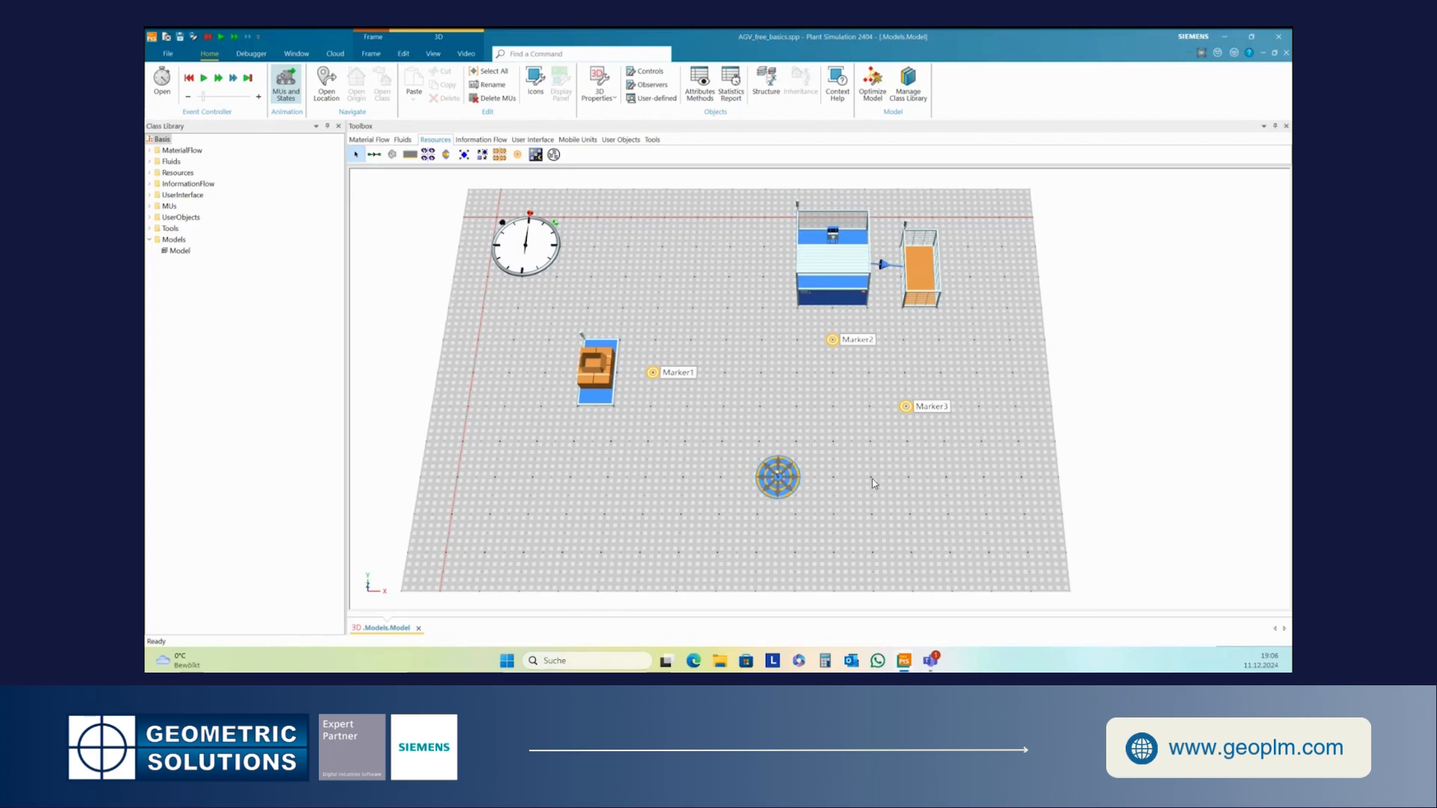
- Move the EventController slightly to the left in the frame
{"action": "left_click_drag", "start_coordinate": [865, 449], "coordinate": [887, 463]}
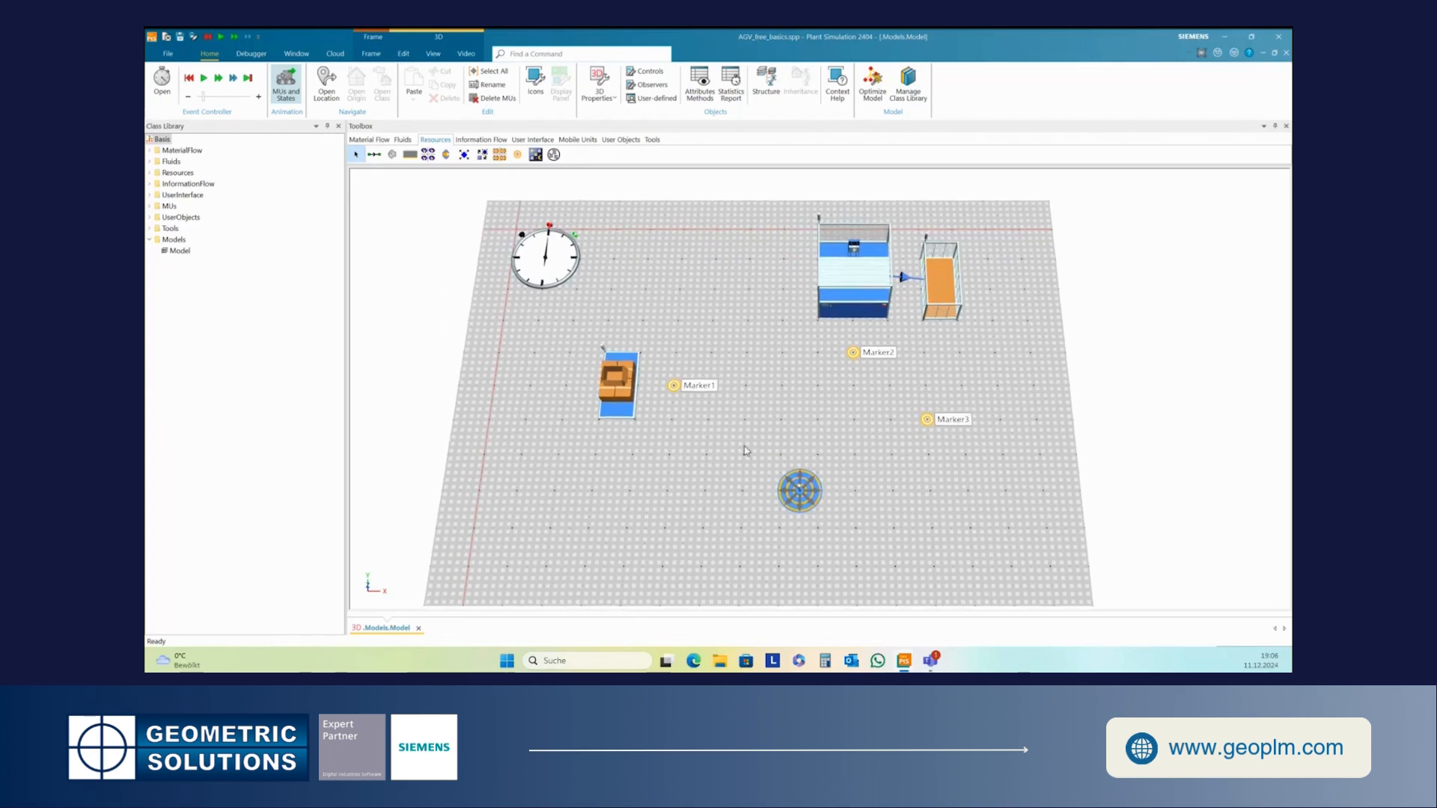
{"action": "left_click_drag", "start_coordinate": [717, 439], "coordinate": [739, 437]}
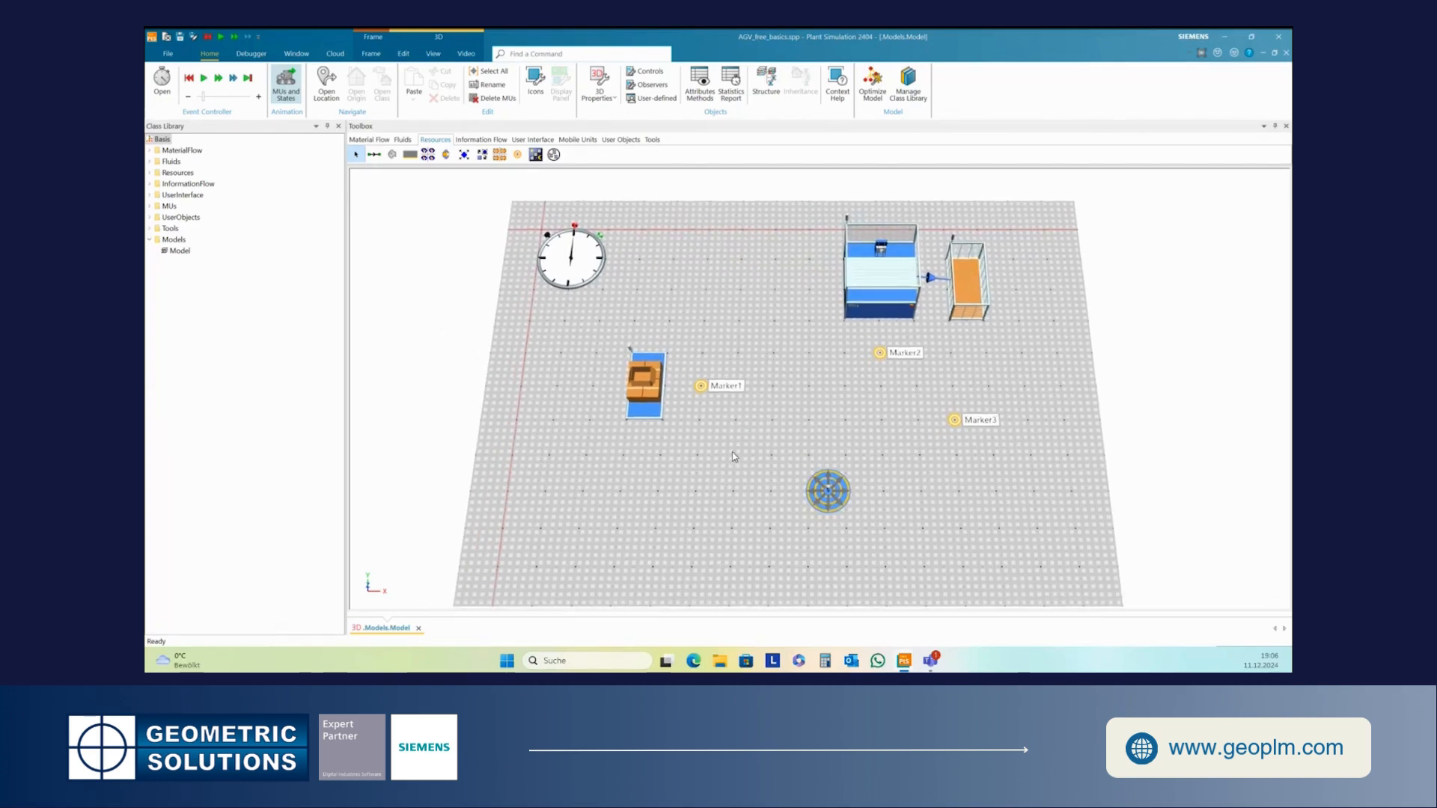
{"action": "left_click_drag", "start_coordinate": [552, 255], "coordinate": [503, 244]}
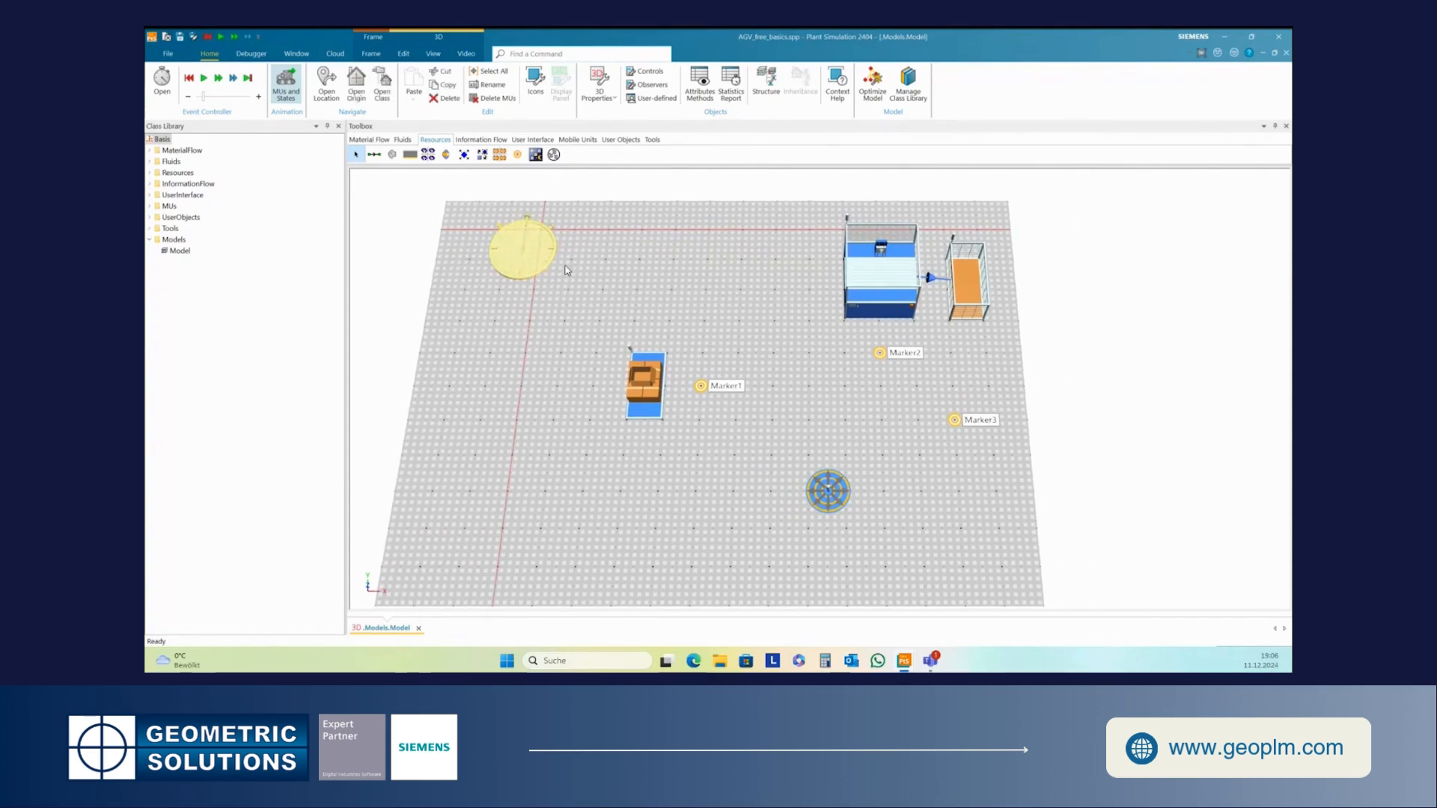
- Insert a Method object in the middle of the frame and rename it AGV control
{"action": "left_click", "coordinate": [485, 141]}
{"action": "left_click", "coordinate": [382, 159]}
{"action": "left_click", "coordinate": [681, 299]}
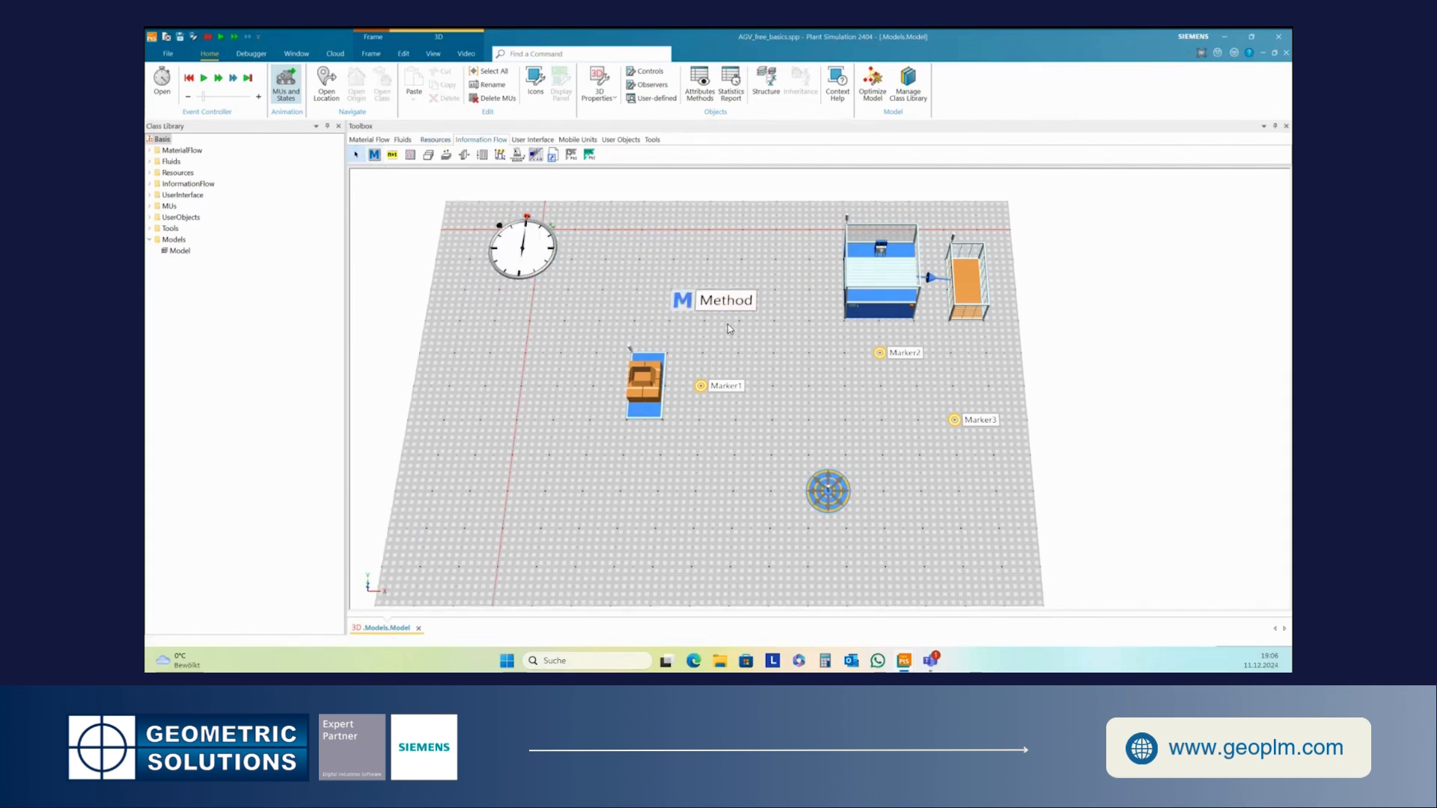
{"action": "right_click", "coordinate": [686, 298]}
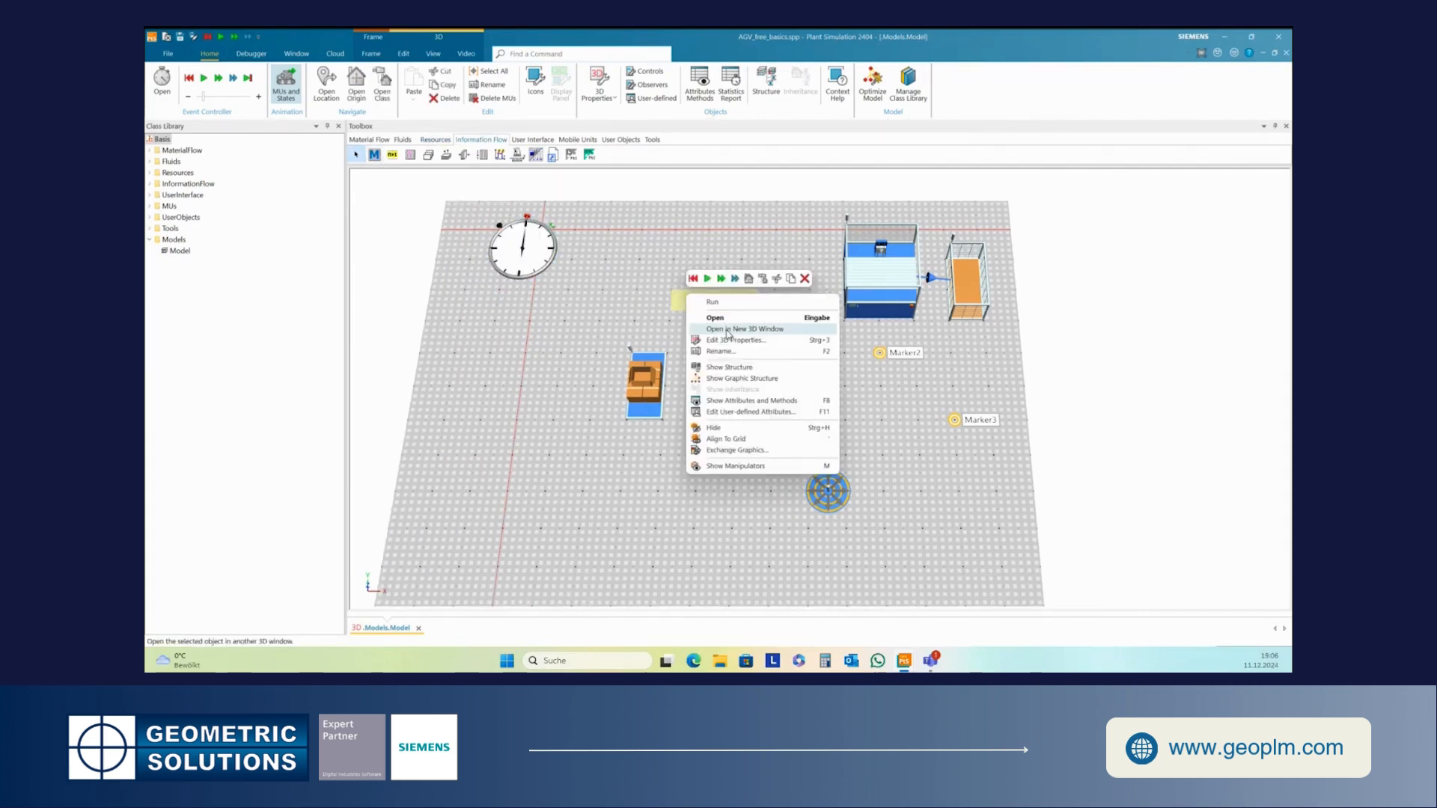
{"action": "left_click", "coordinate": [720, 351]}
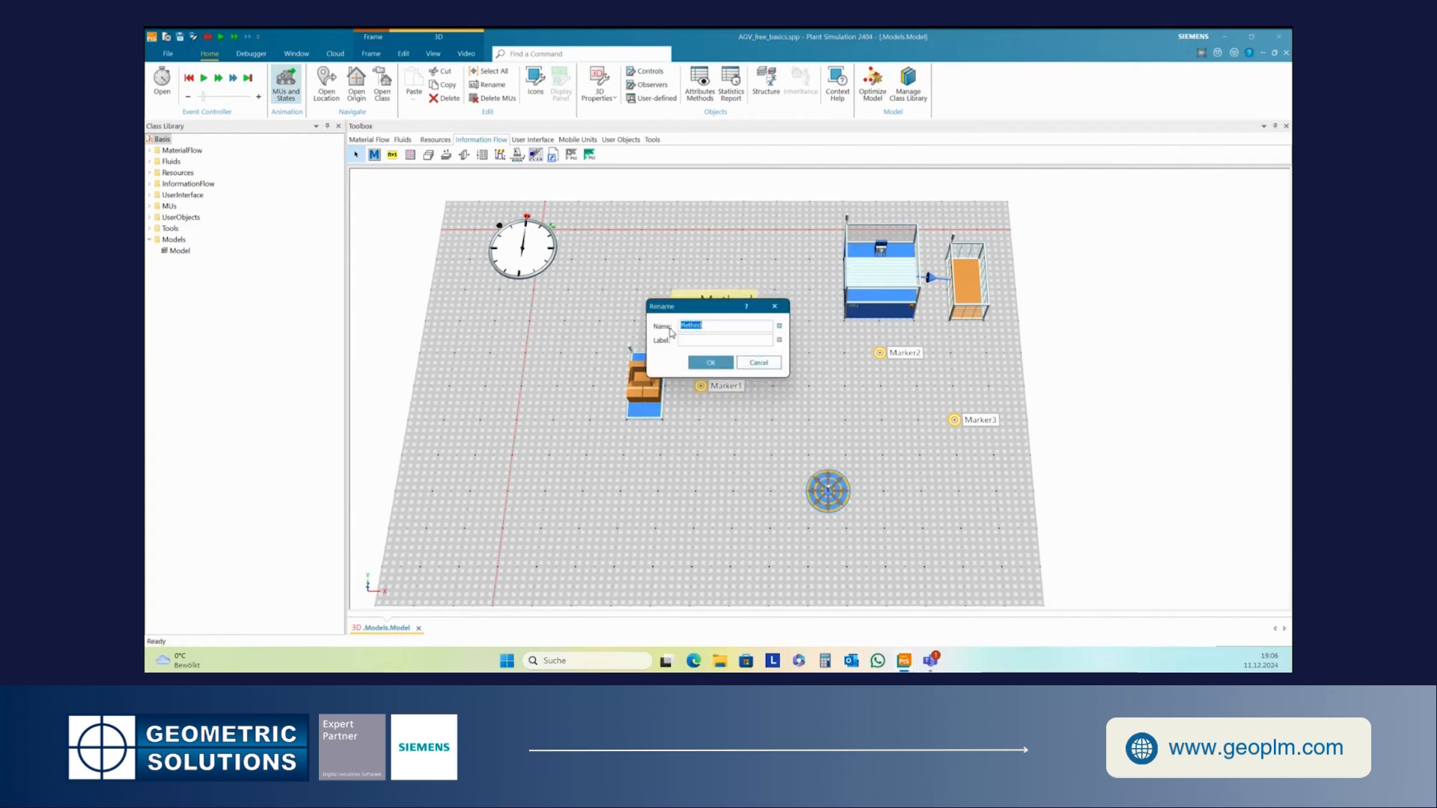
{"action": "type", "text": "AGV_control"}
{"action": "left_click", "coordinate": [708, 363]}
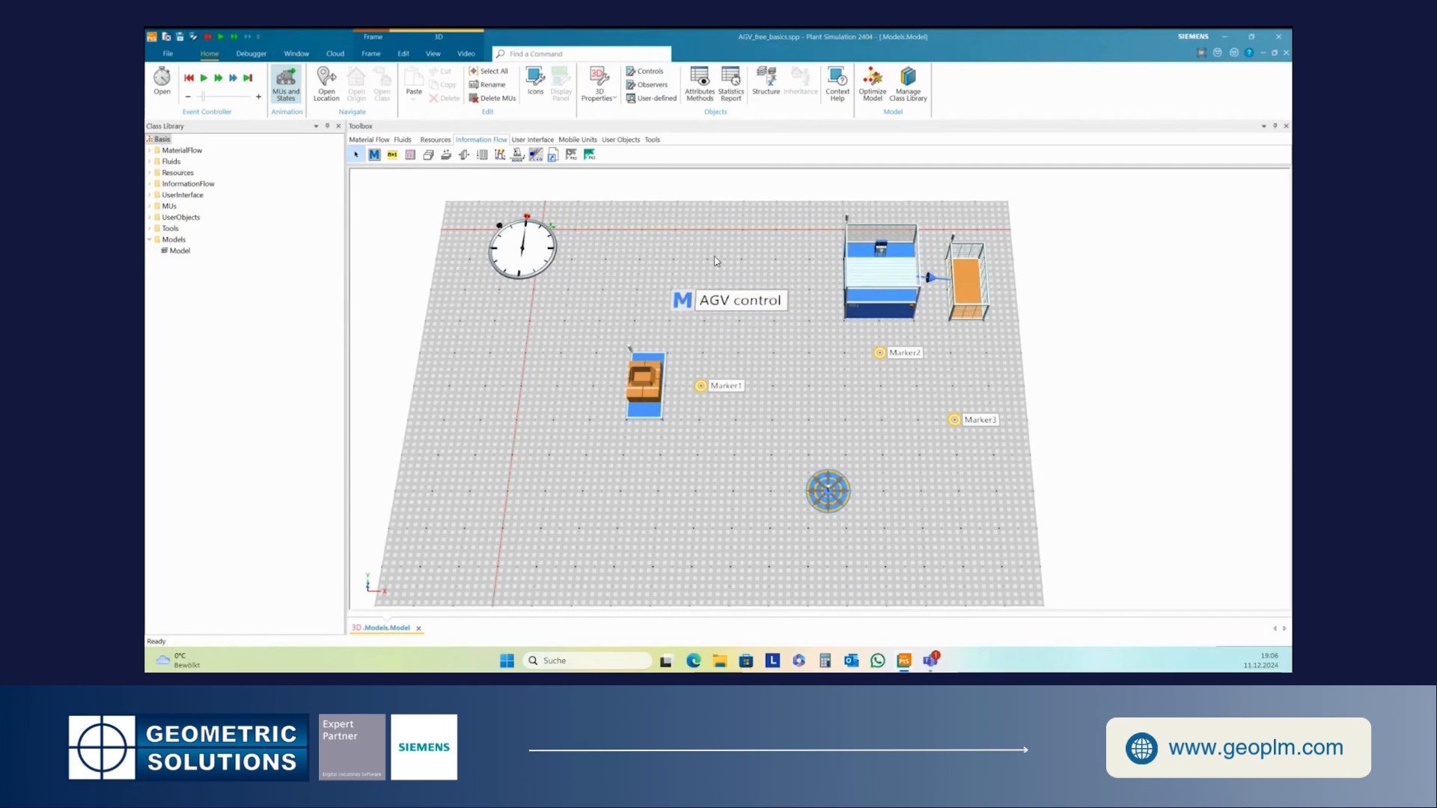
- Insert a second Method above AGV control, rename it init, and nudge it slightly upward
{"action": "left_click", "coordinate": [375, 154]}
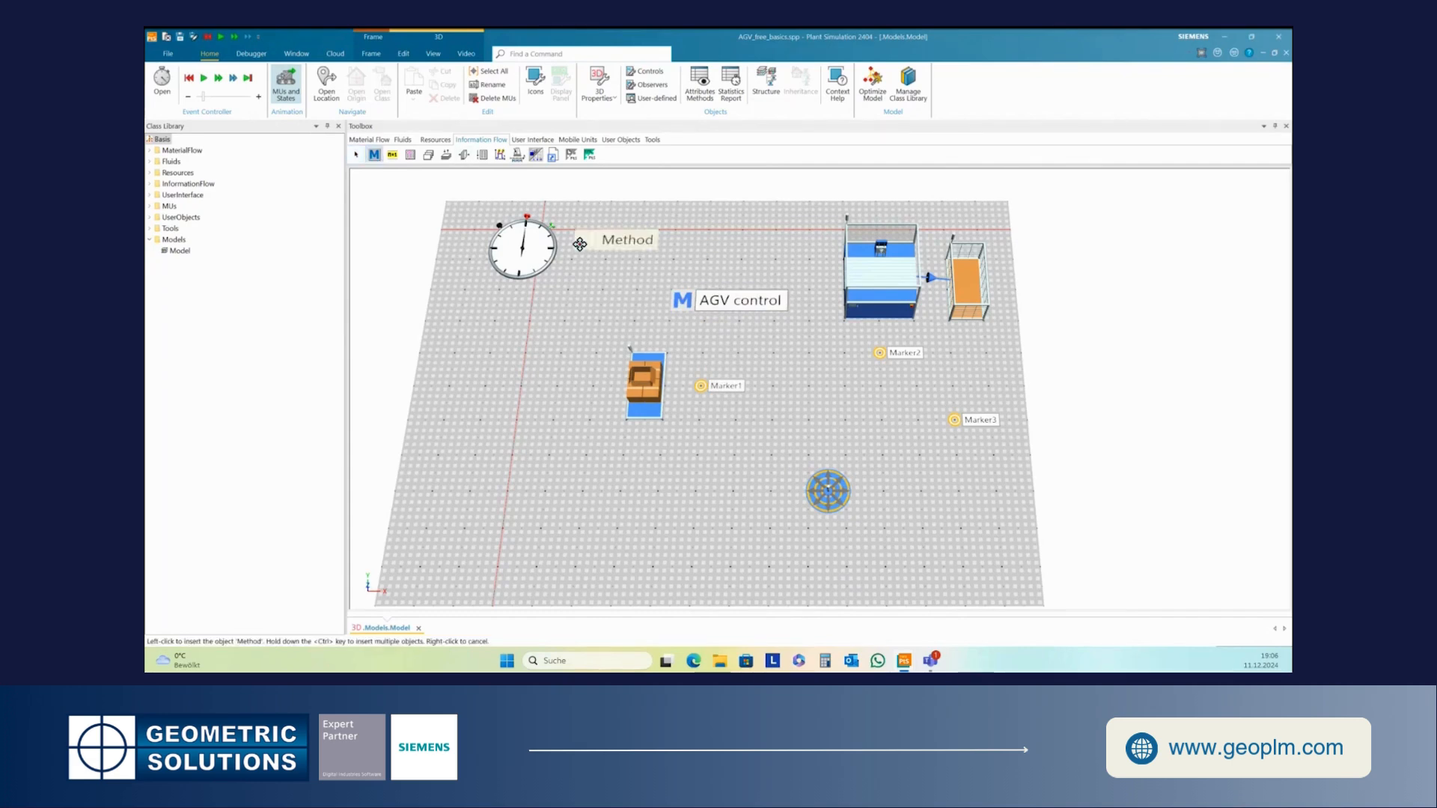
{"action": "left_click", "coordinate": [688, 255]}
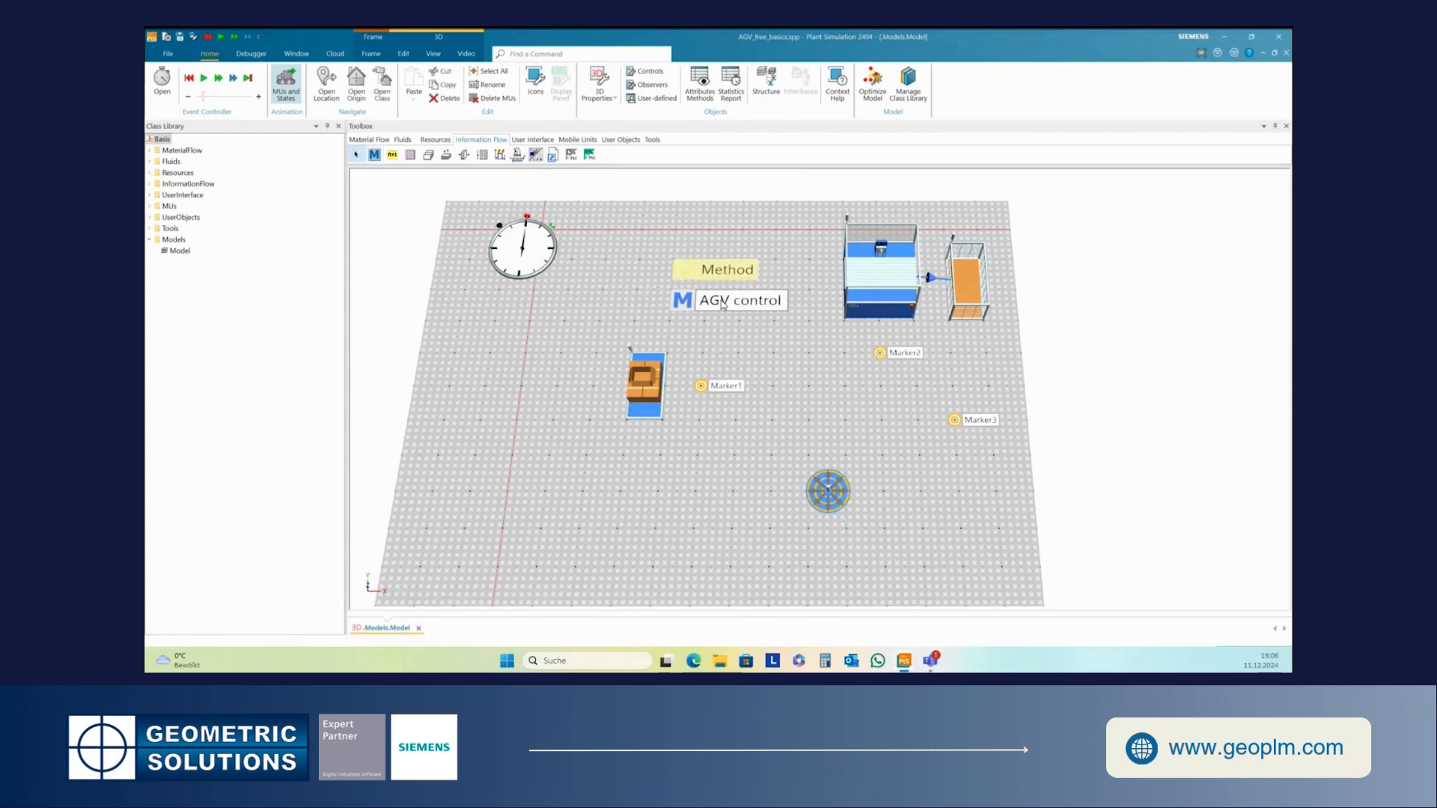
{"action": "right_click", "coordinate": [706, 272]}
{"action": "left_click", "coordinate": [735, 327]}
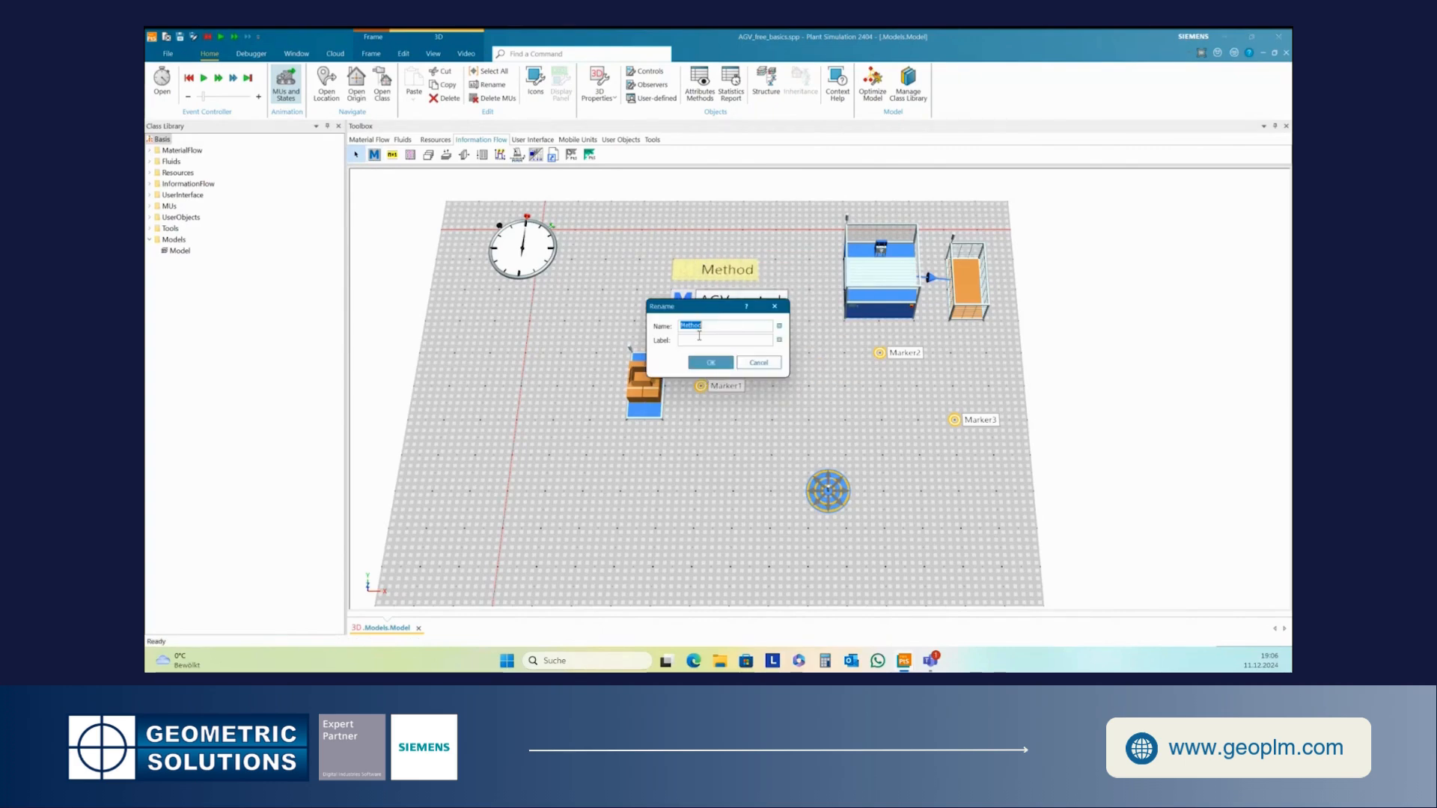
{"action": "type", "text": "init"}
{"action": "left_click", "coordinate": [711, 362]}
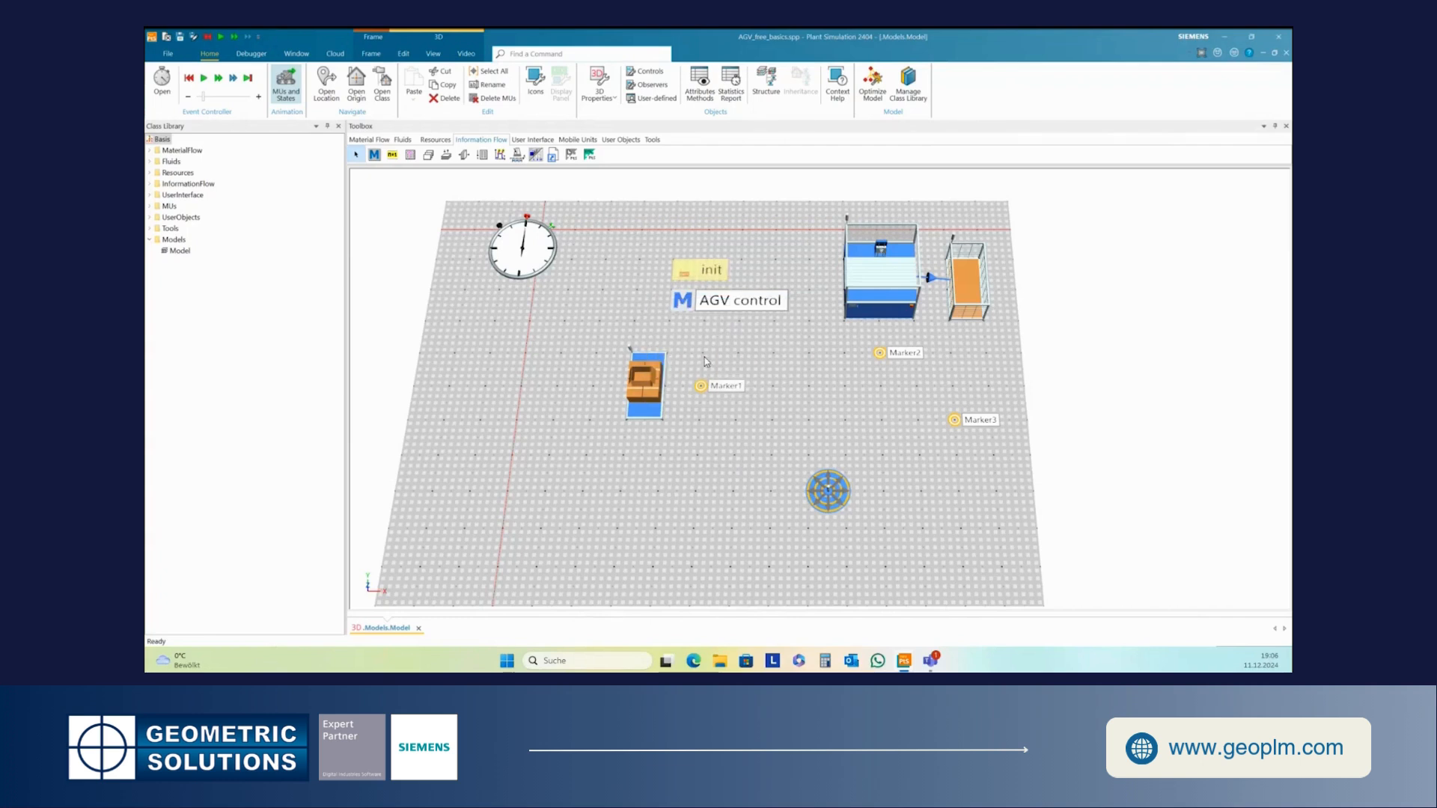
{"action": "left_click", "coordinate": [785, 369]}
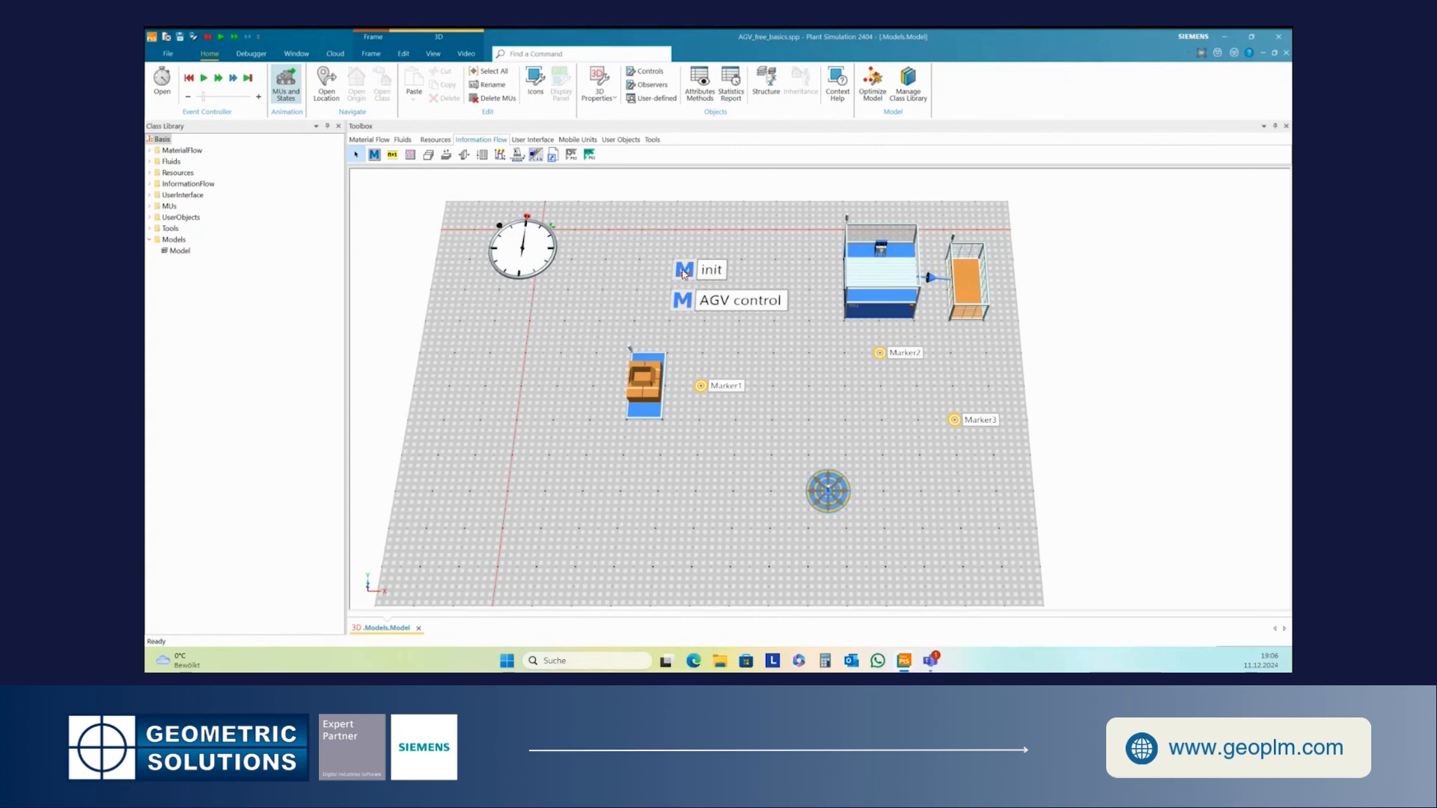
{"action": "left_click_drag", "start_coordinate": [685, 273], "coordinate": [688, 262]}
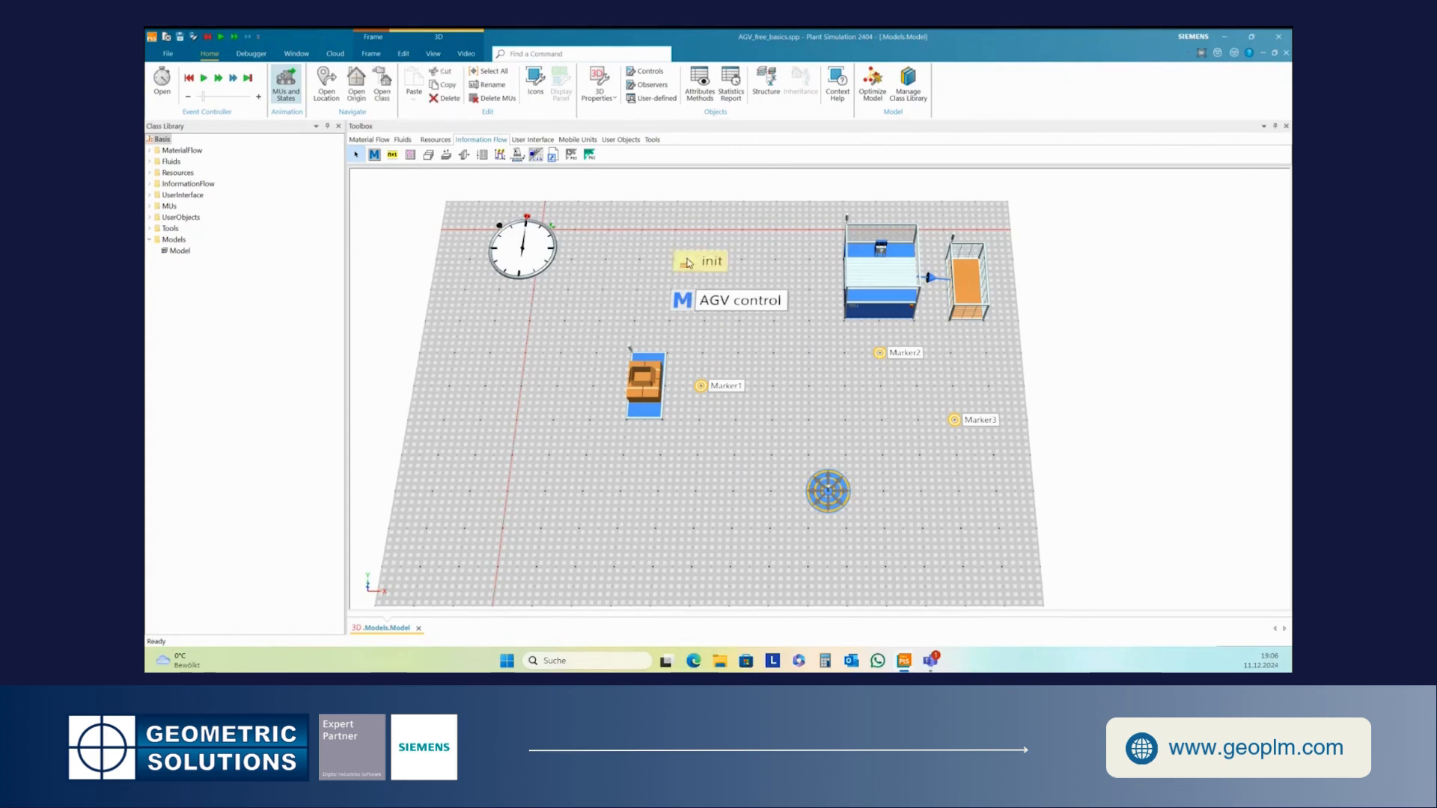
{"action": "left_click", "coordinate": [698, 277]}
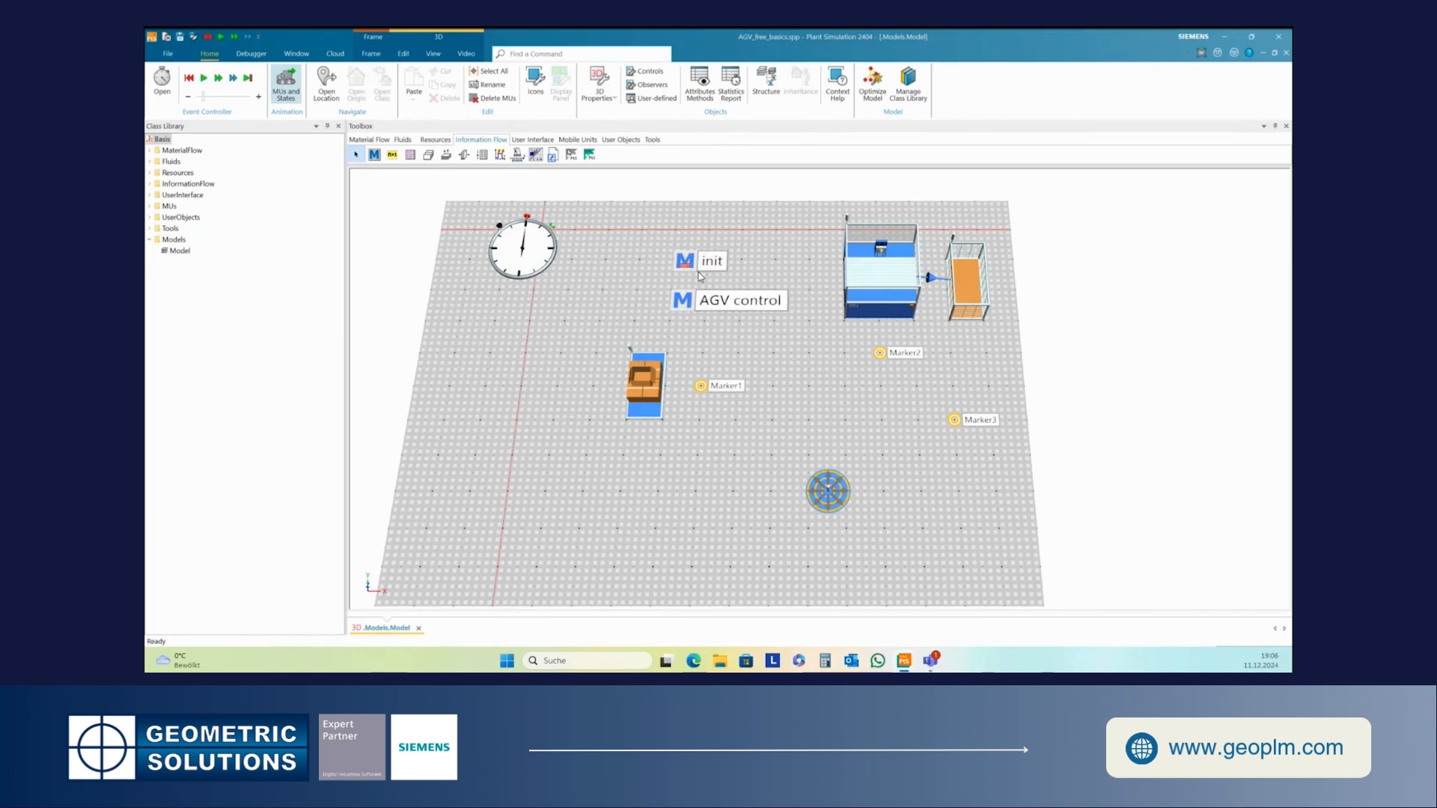
- Program the init method with &AGV_control.executeNewCallChain, apply the changes and close the editor
{"action": "double_click", "coordinate": [699, 275]}
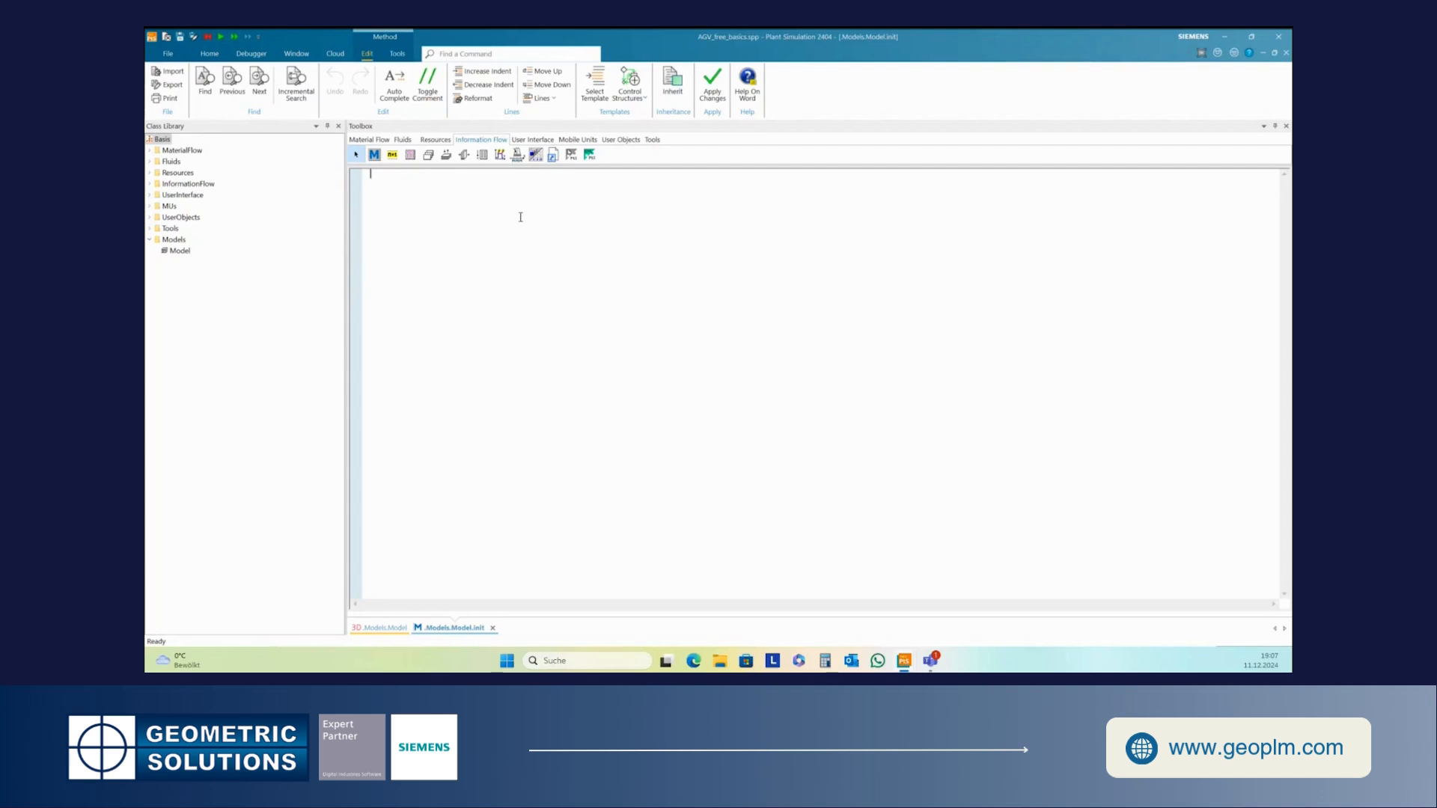
{"action": "type", "text": "a"}
{"action": "type", "text": "AGV"}
{"action": "type", "text": "_control"}
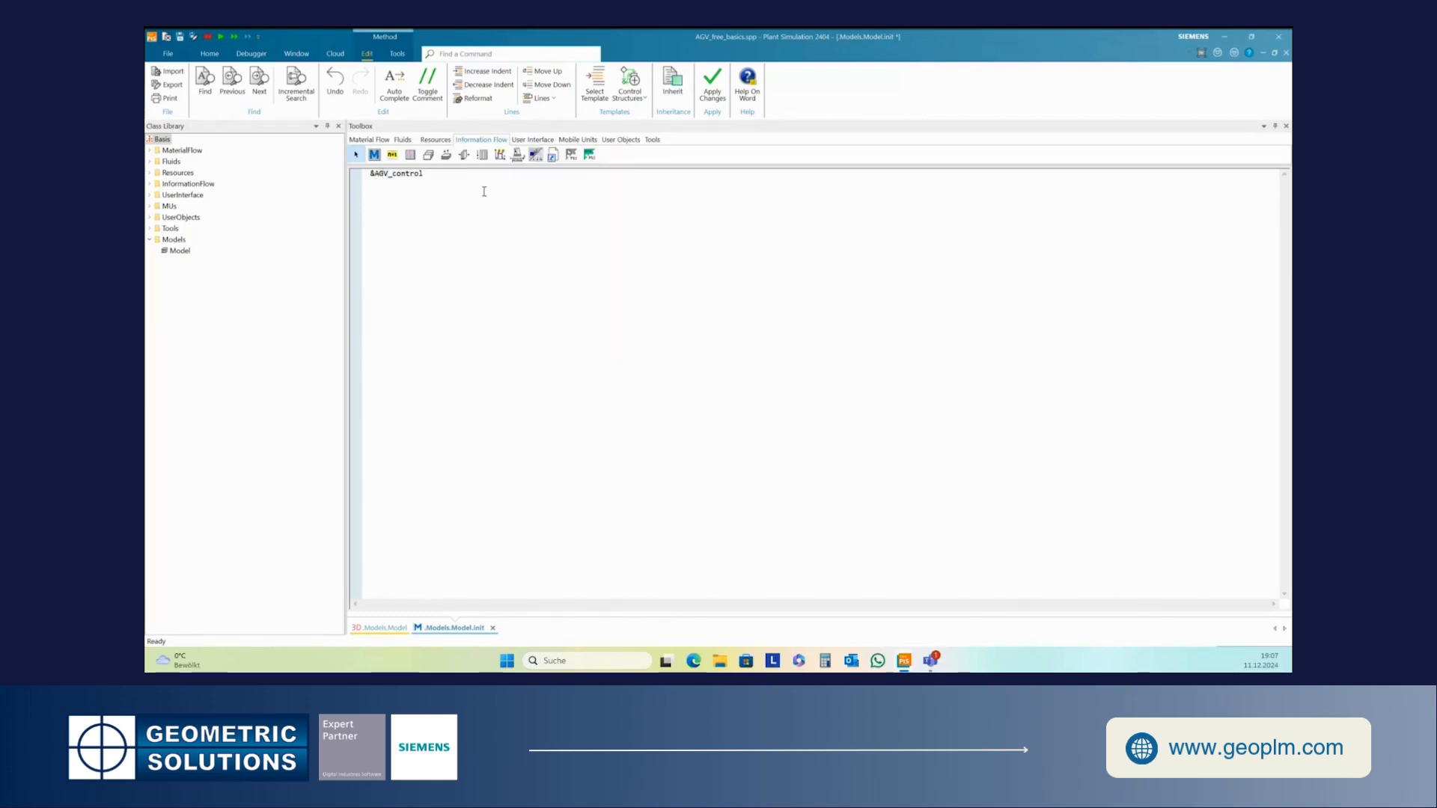
{"action": "type", "text": ".executeNew"}
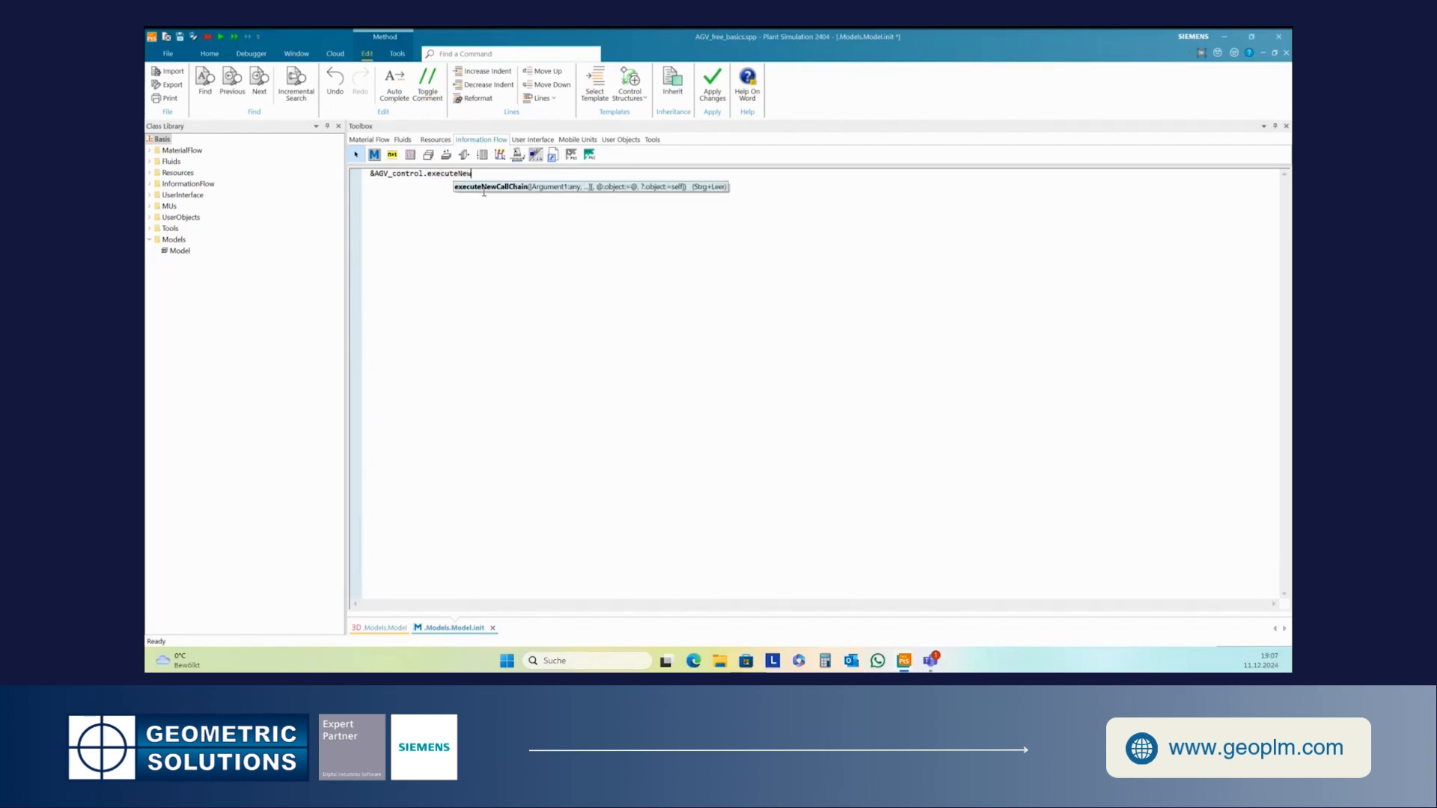
{"action": "type", "text": "CallChain"}
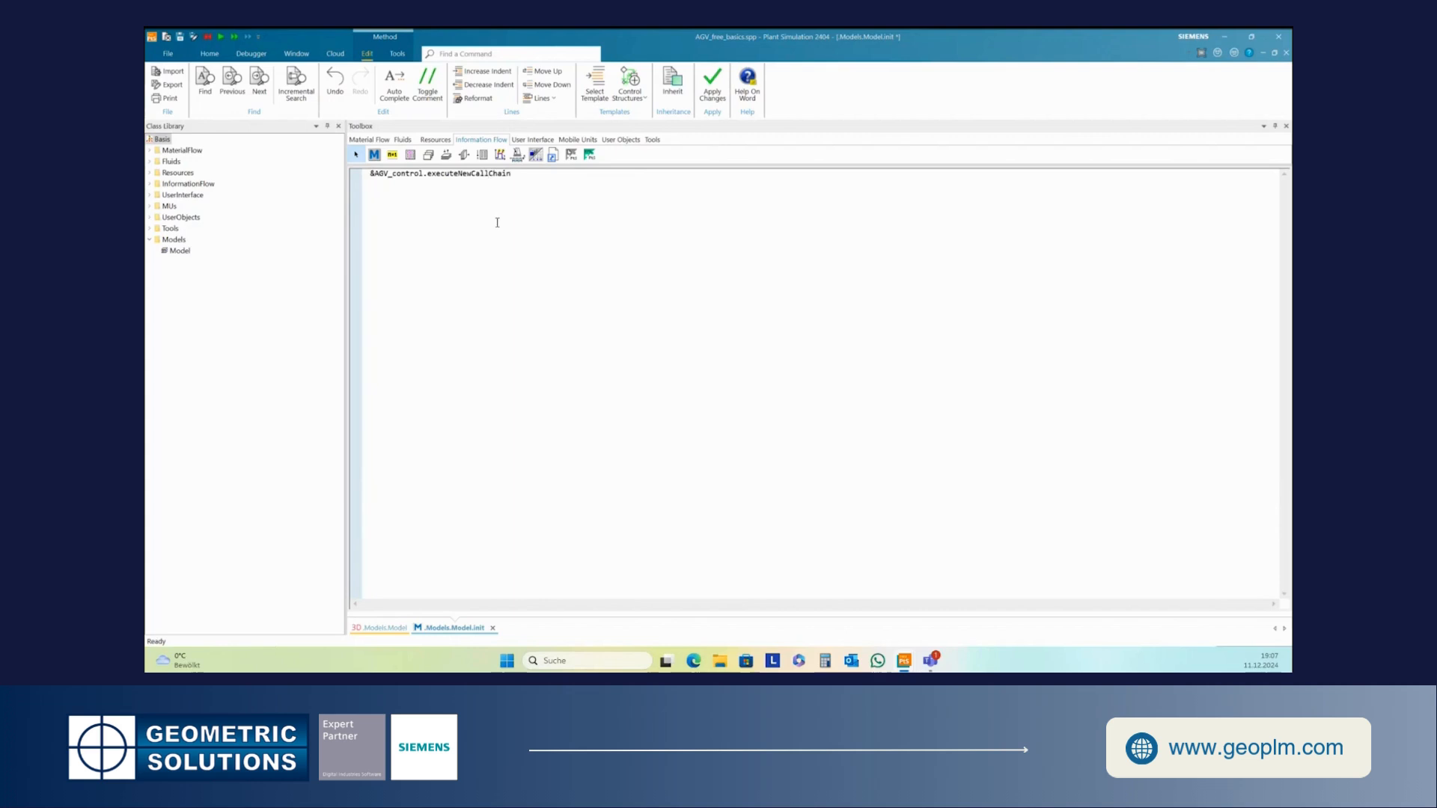
{"action": "scroll", "coordinate": [497, 221], "scroll_direction": "up", "scroll_amount": 3}
{"action": "scroll", "coordinate": [498, 221], "scroll_direction": "up", "scroll_amount": 2}
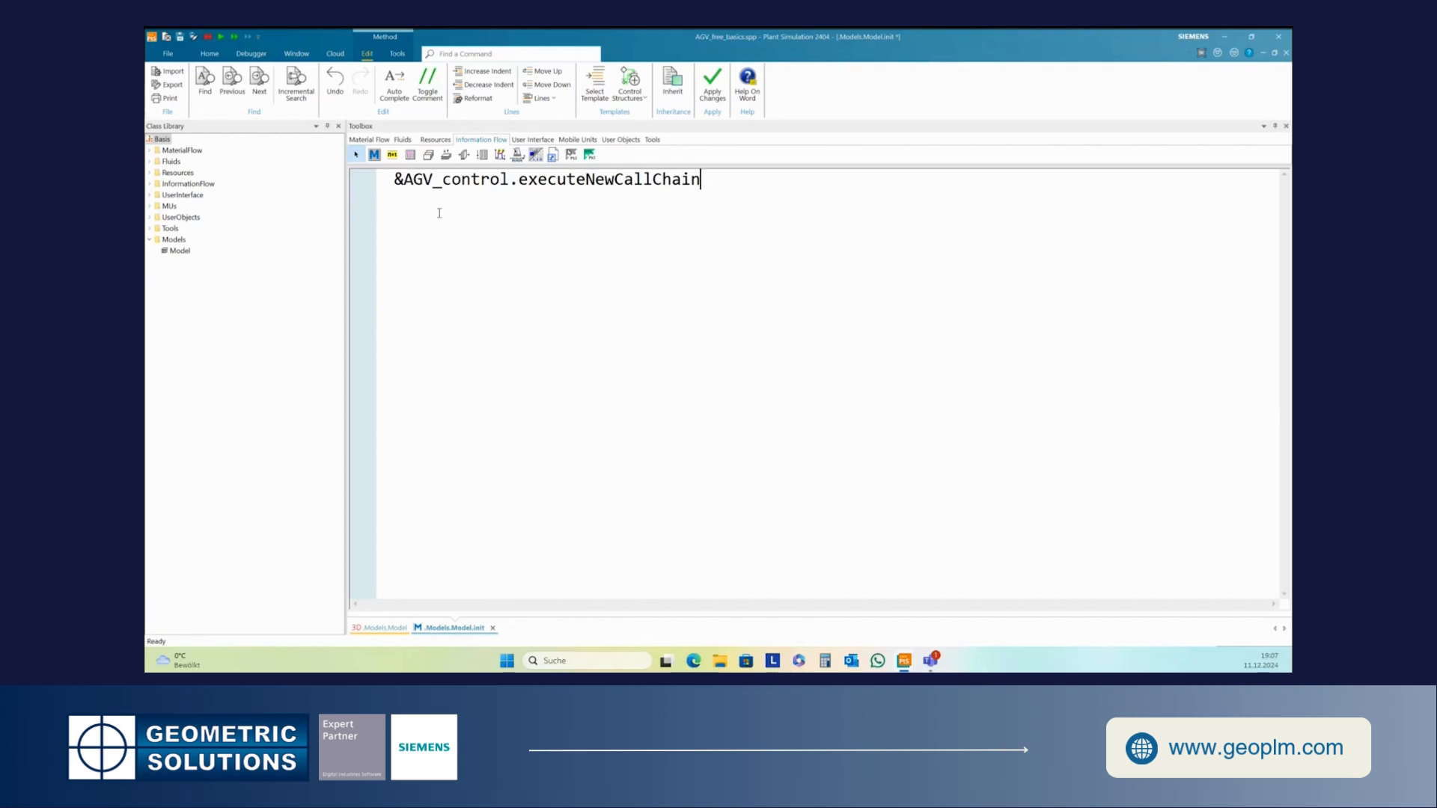
{"action": "key", "text": "F7"}
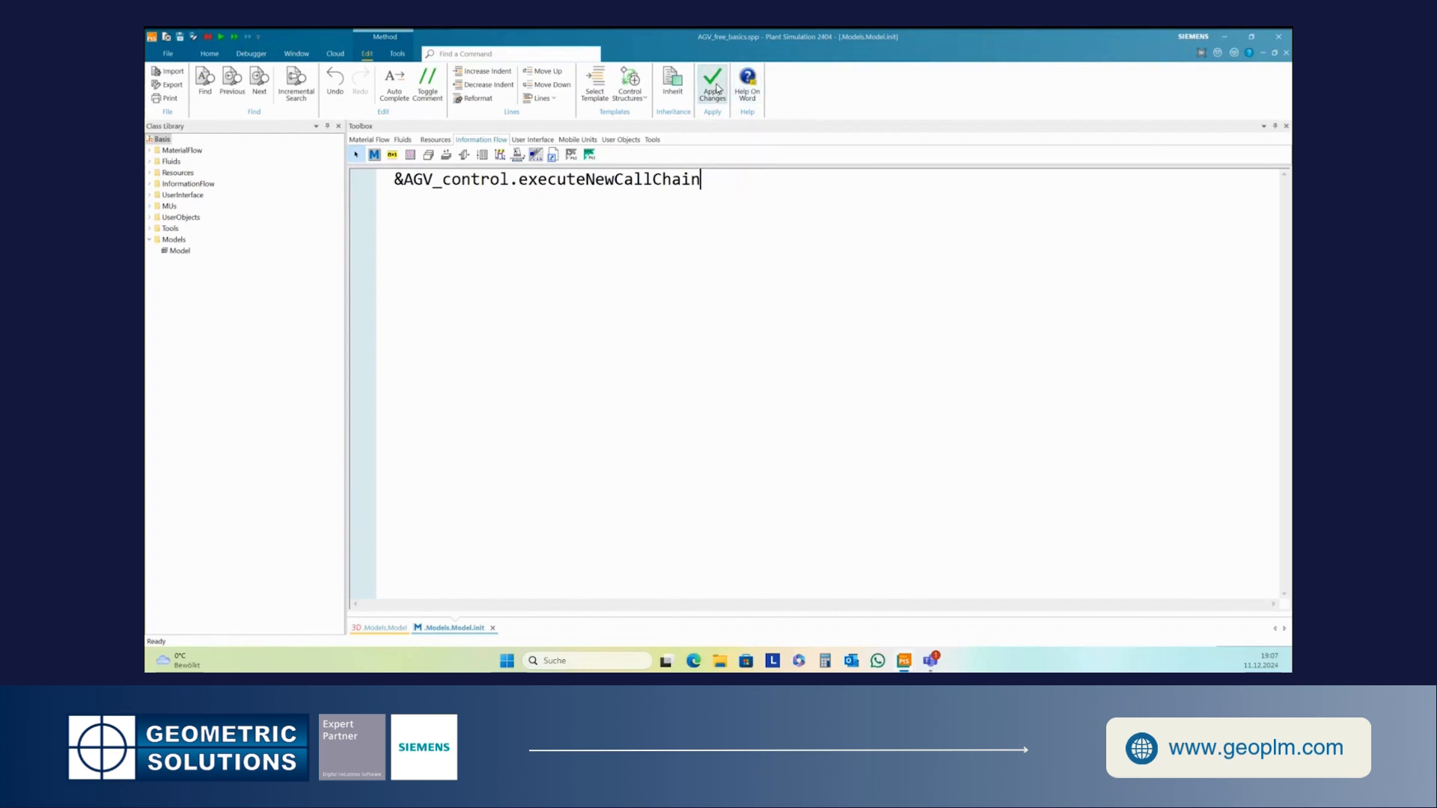
{"action": "left_click", "coordinate": [1286, 52]}
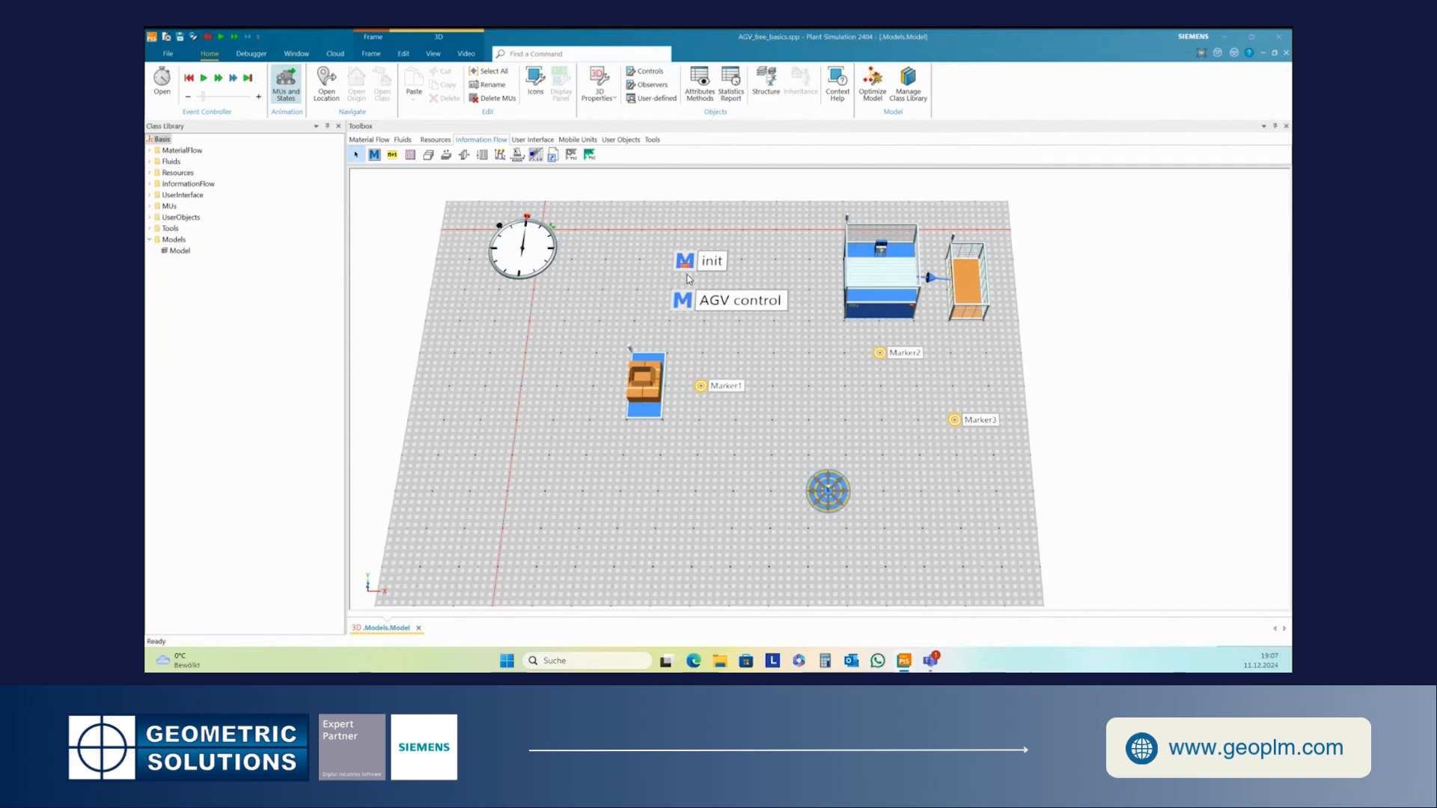
- Open the AGV control method and declare var AGV:object assigned to .MUs.Transporter:1
{"action": "double_click", "coordinate": [683, 301]}
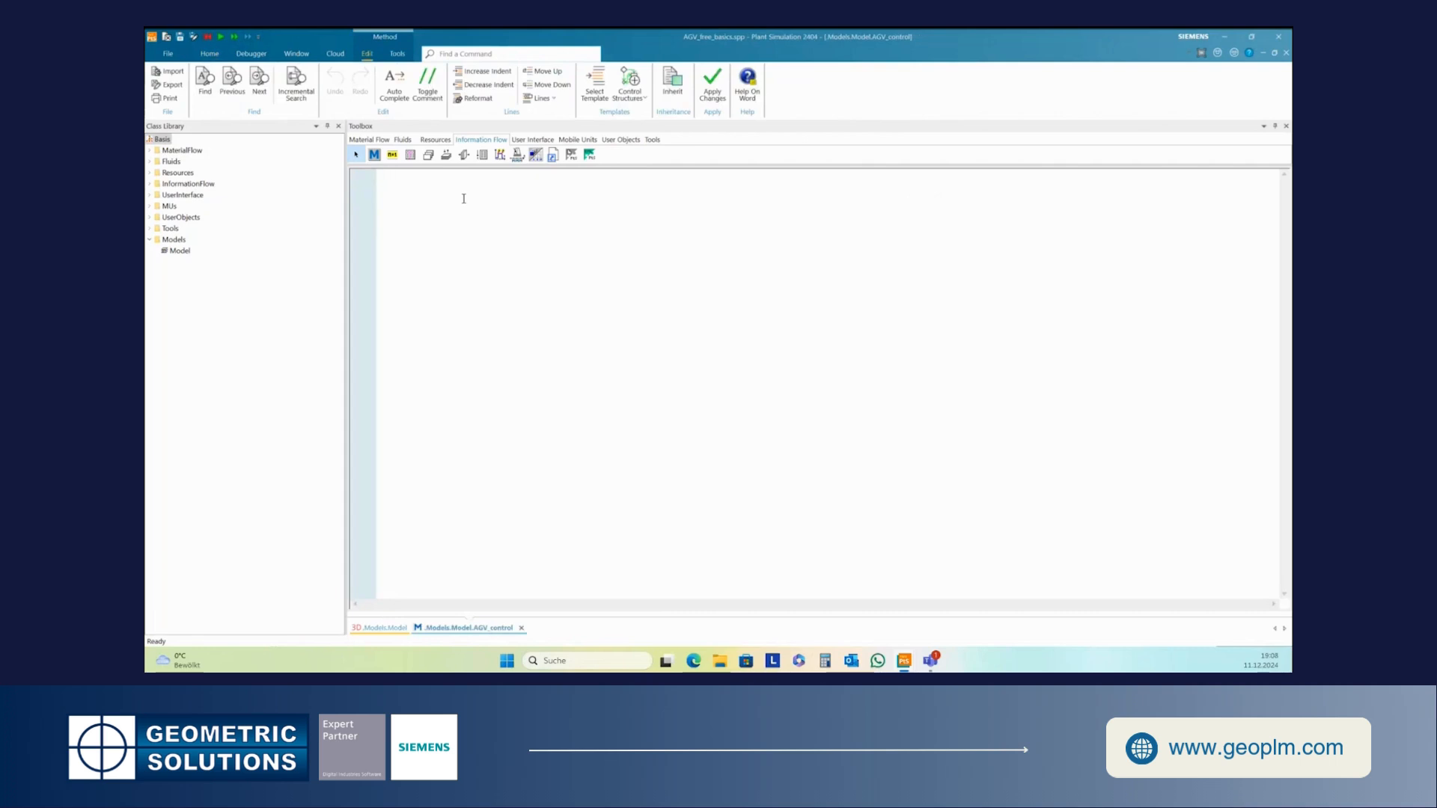
{"action": "type", "text": "var AGV:object "}
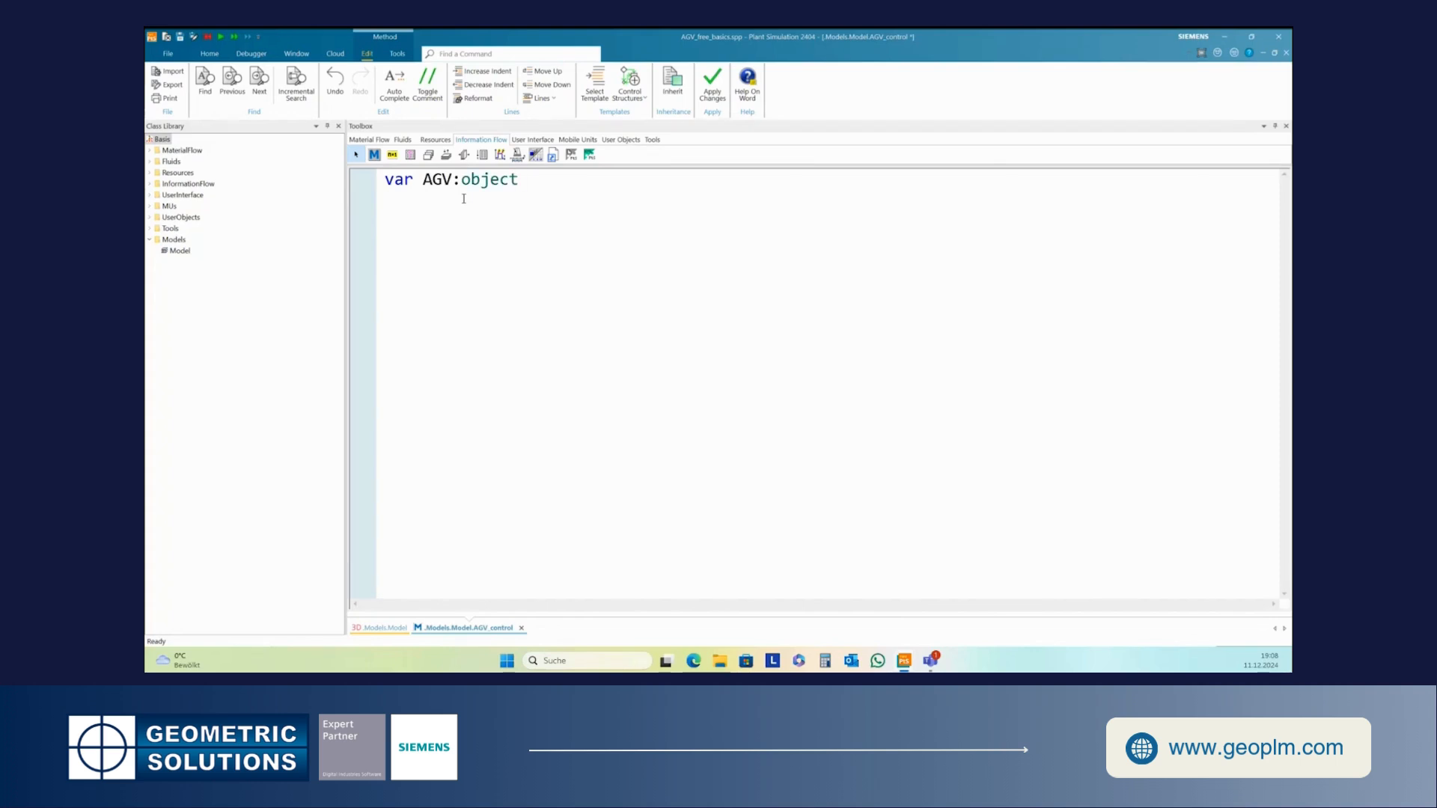
{"action": "type", "text": "AGV:="}
{"action": "left_click", "coordinate": [149, 206]}
{"action": "left_click_drag", "start_coordinate": [168, 241], "coordinate": [442, 208]}
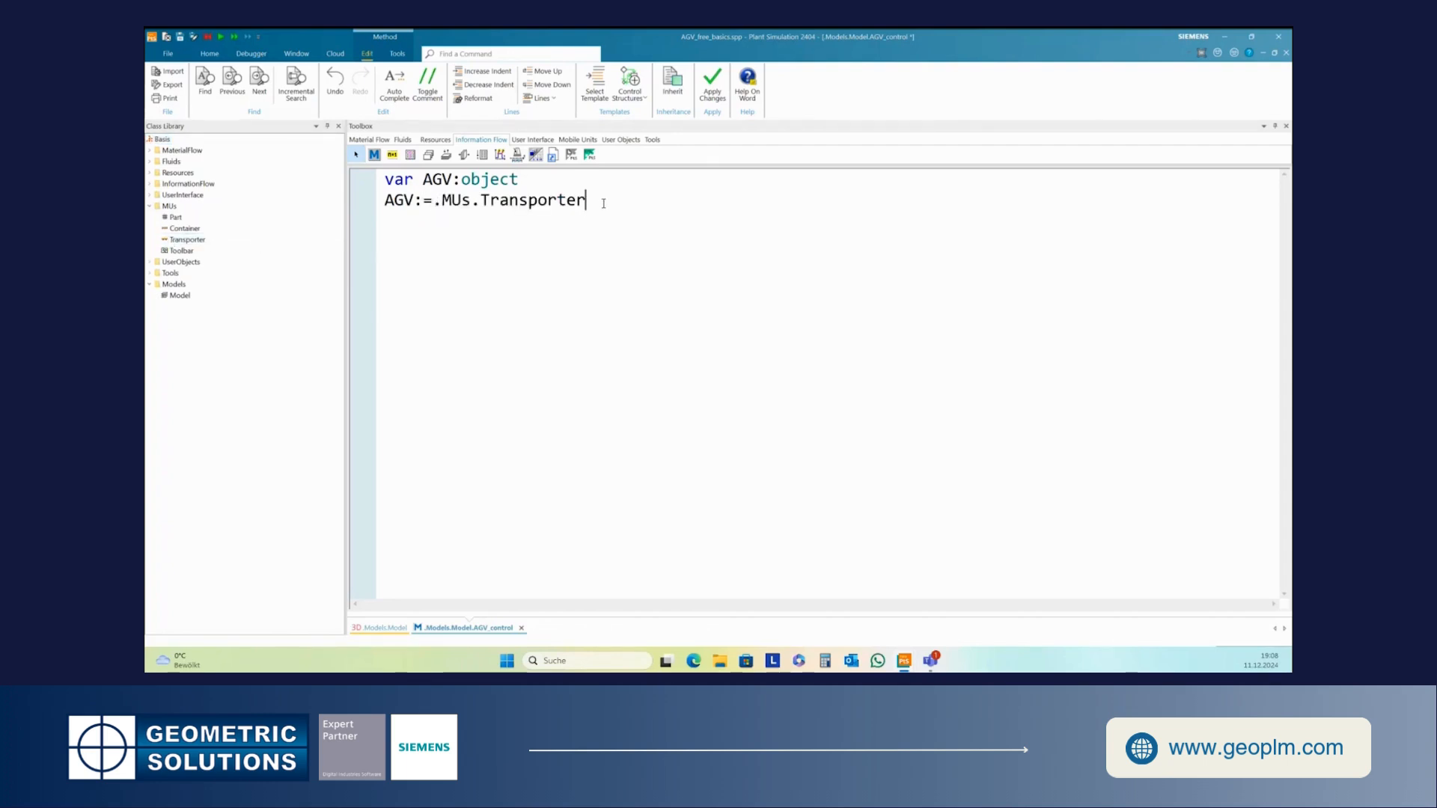
{"action": "type", "text": ":1"}
- Add a new line with the comment //go to source
{"action": "key", "text": "Return"}
{"action": "type", "text": "//go to source"}
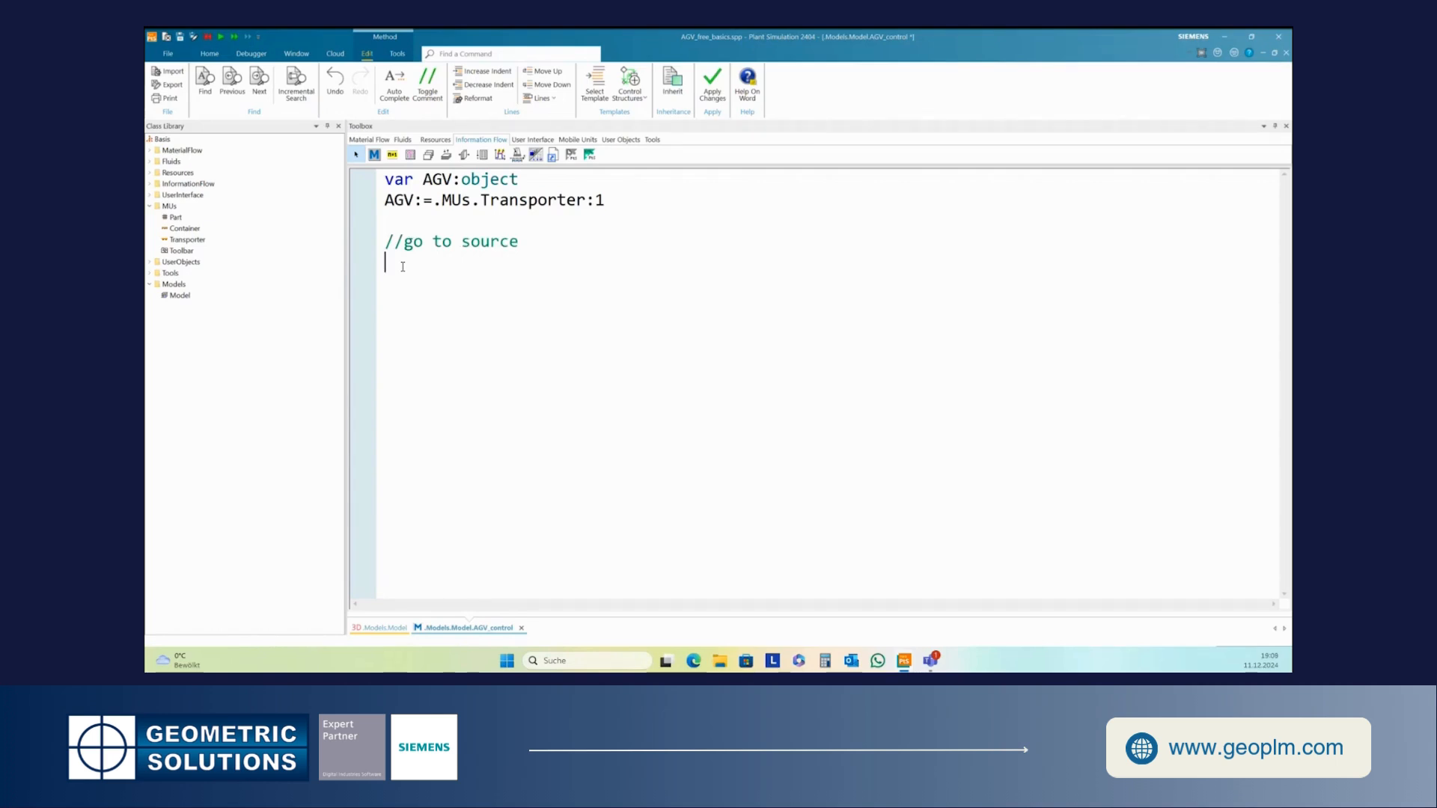
- Write the line AGV.setRoute([Marker1]) below the comment
{"action": "type", "text": "AGV.setRoute(["}
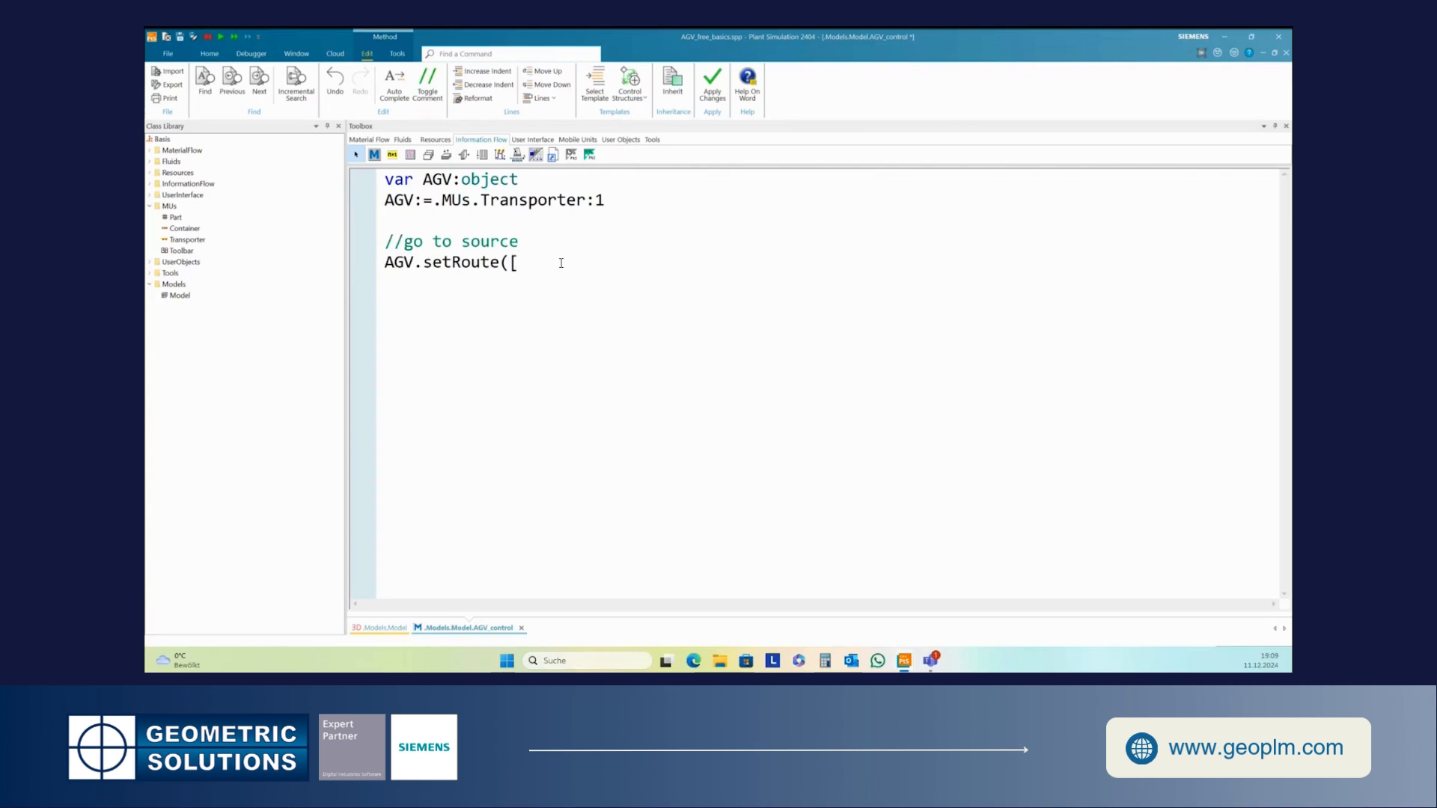
{"action": "type", "text": "Arker1"}
{"action": "left_click", "coordinate": [519, 262]}
{"action": "left_click_drag", "start_coordinate": [519, 262], "coordinate": [526, 265]}
{"action": "type", "text": "Maa"}
{"action": "key", "text": "BackSpace"}
{"action": "type", "text": "])"}
- Add the lines waituntil AGV.destinationWasReached and wait 5
{"action": "type", "text": "wait"}
{"action": "type", "text": "un"}
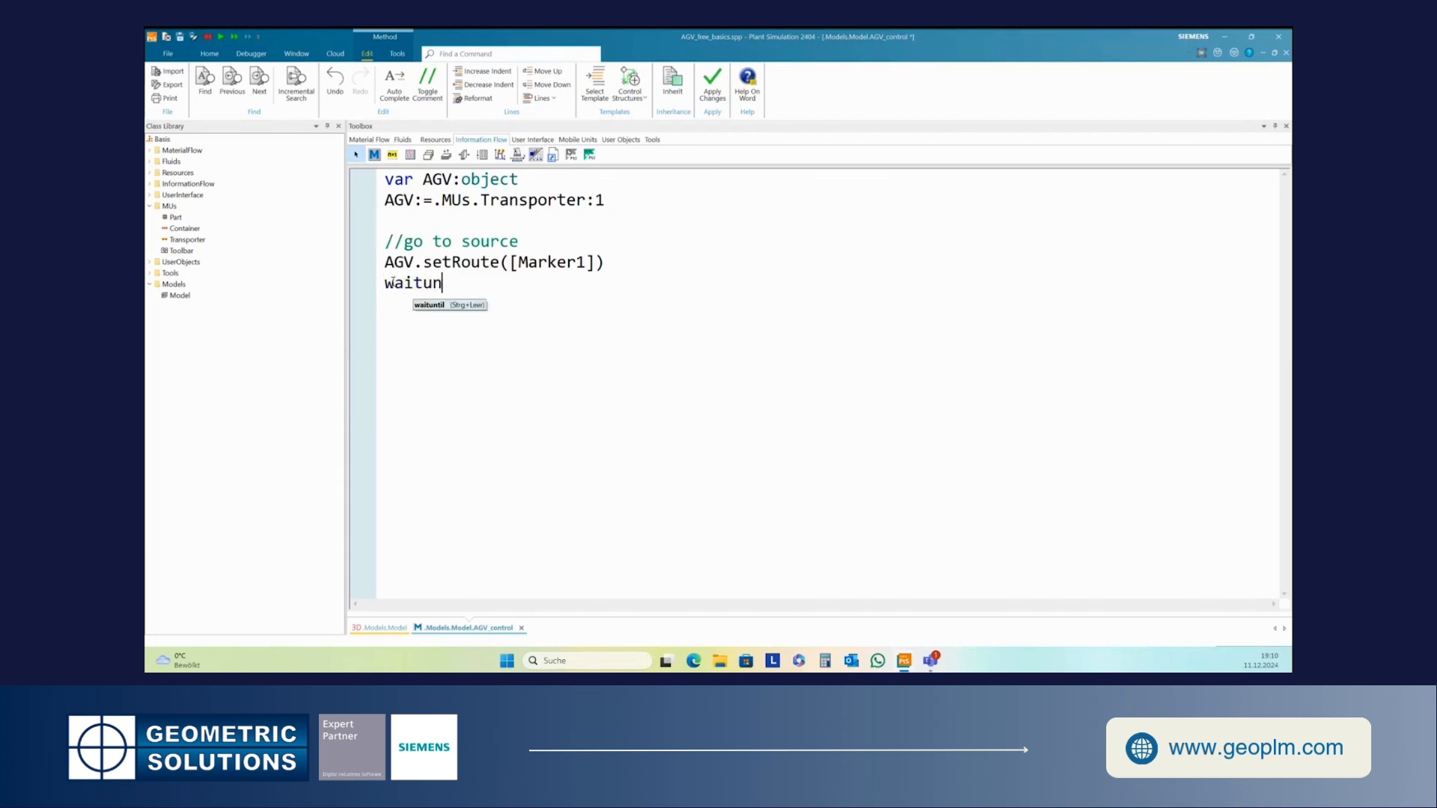
{"action": "type", "text": "til AGV.desti"}
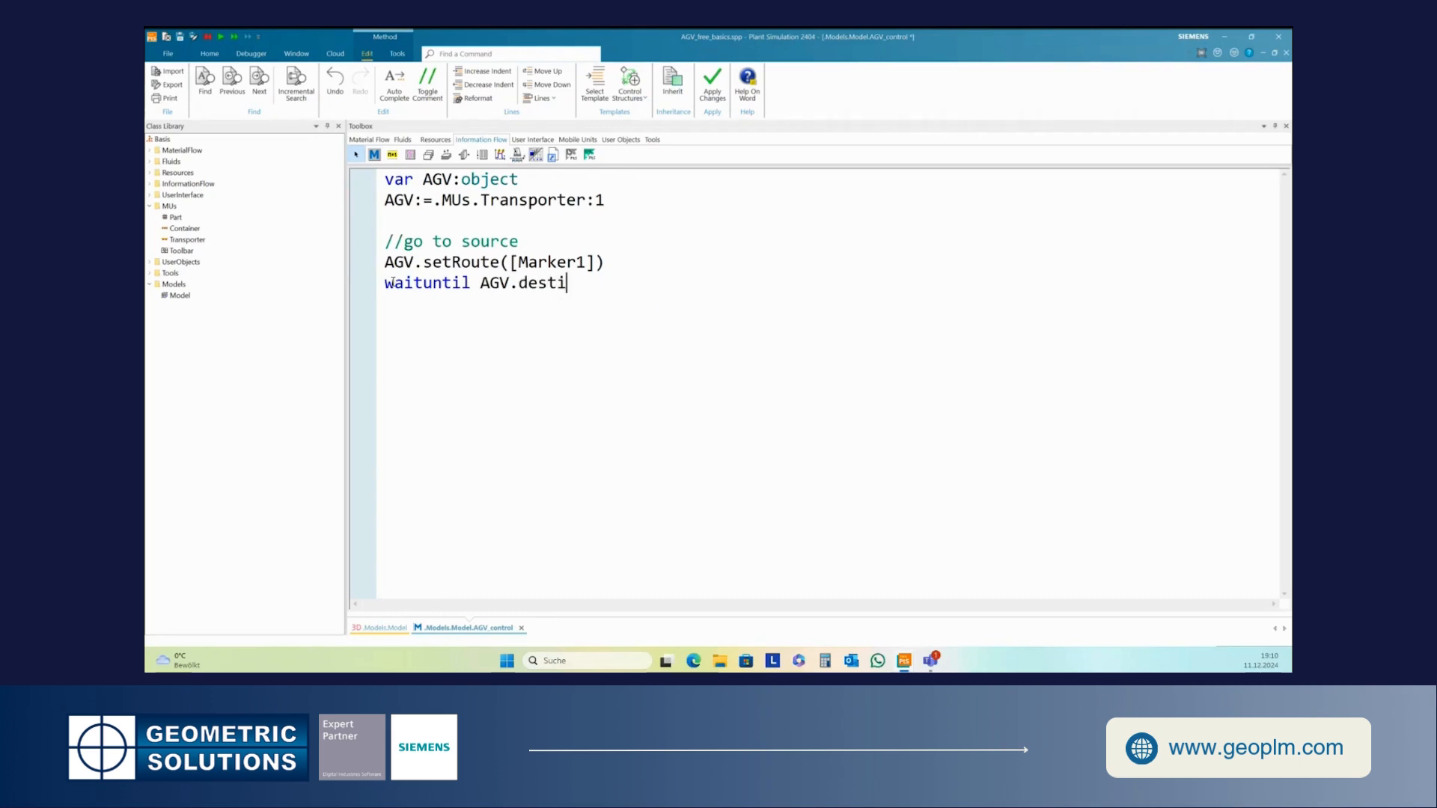
{"action": "type", "text": "nationWas"}
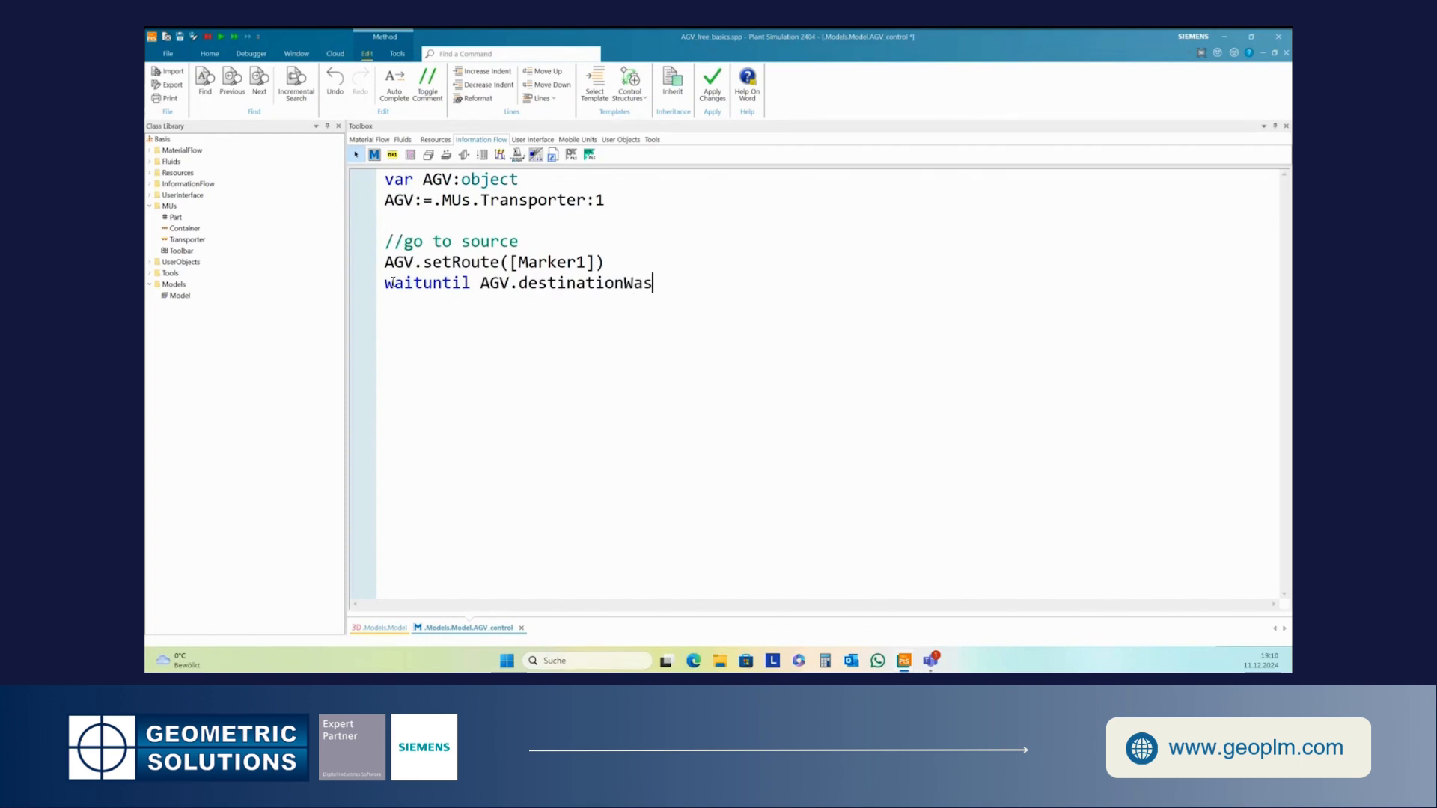
{"action": "type", "text": "Reached"}
{"action": "type", "text": "wait 5 "}
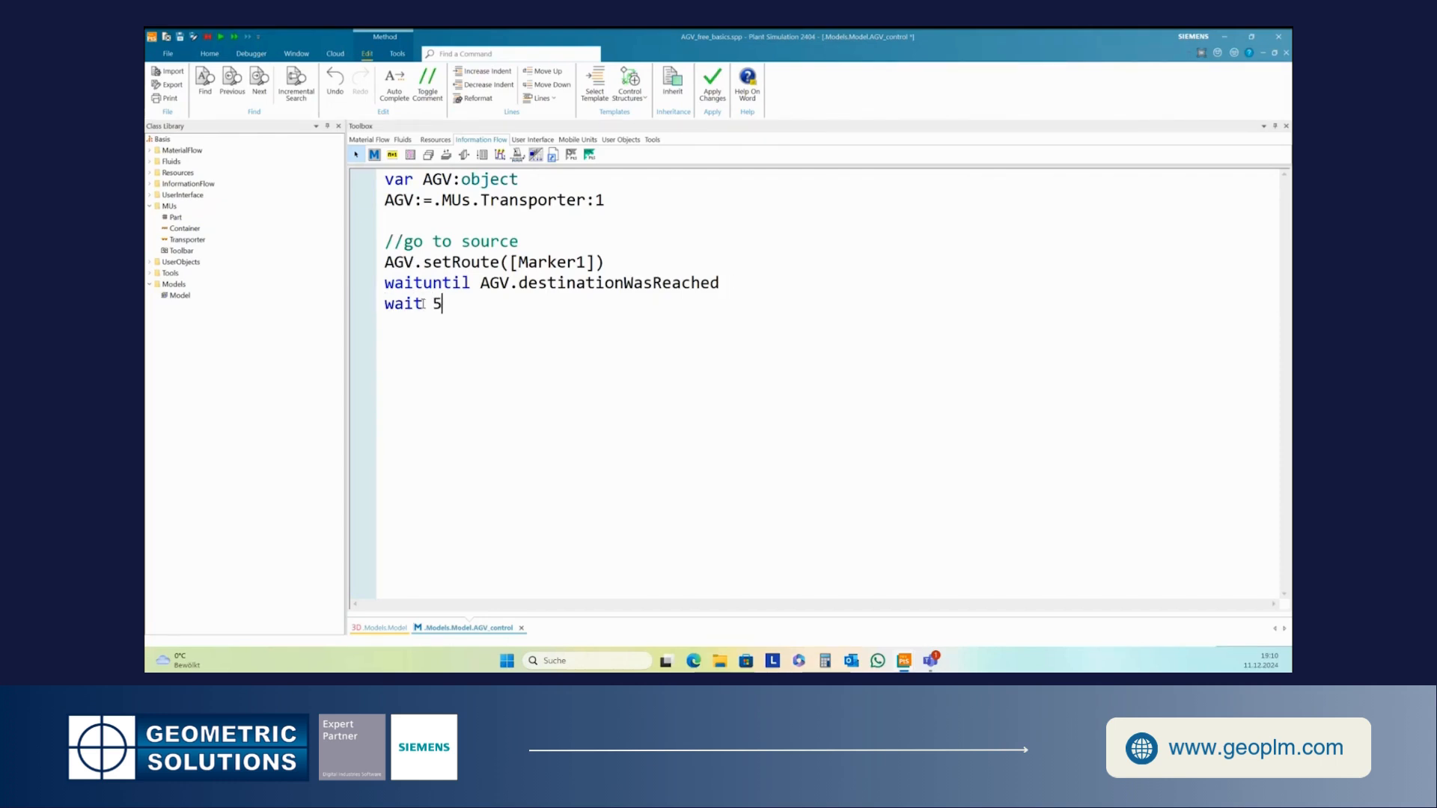
{"action": "type", "text": "//load"}
- Add the comment //load with the line source.cont.move(AGV) and apply the method changes
{"action": "key", "text": "Return"}
{"action": "type", "text": "source."}
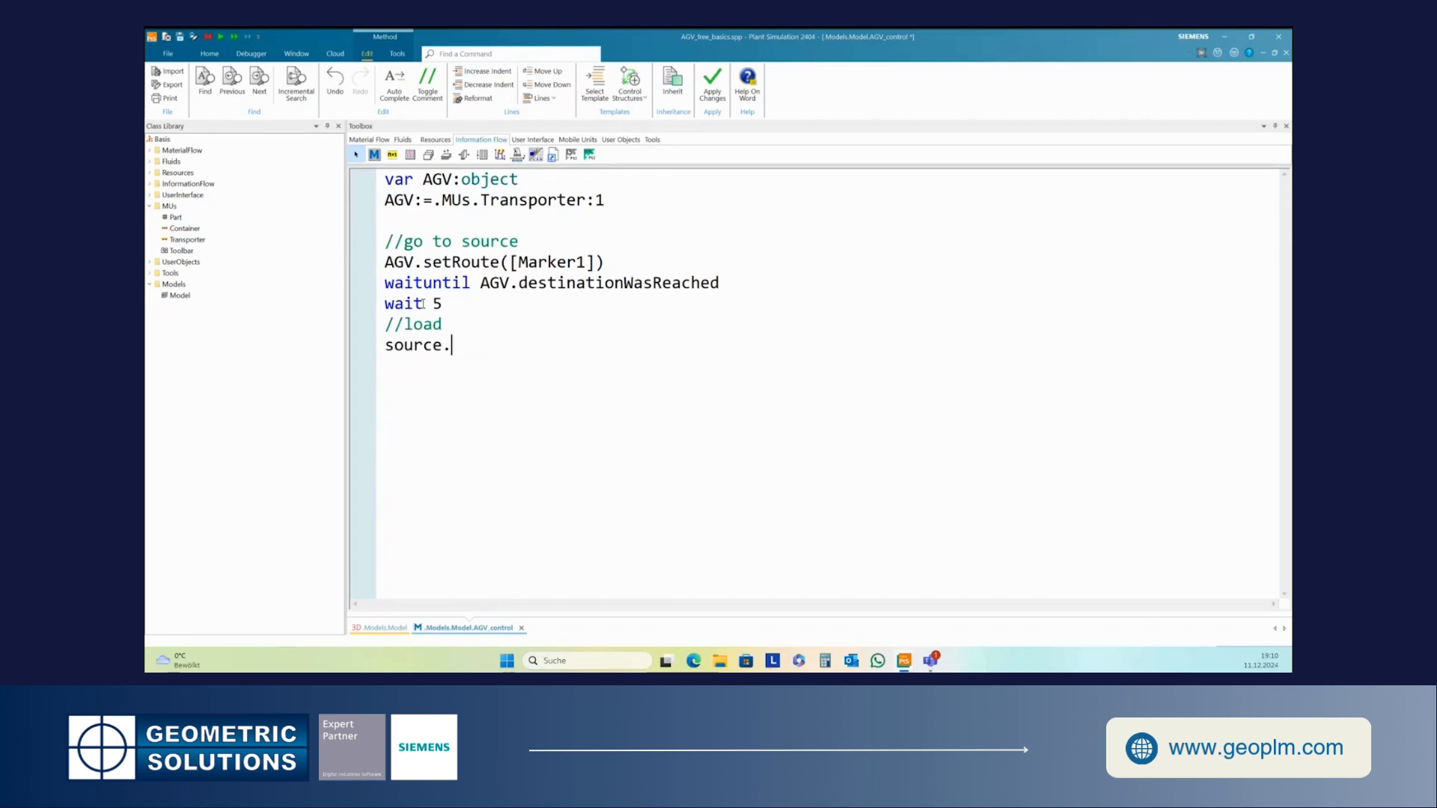
{"action": "type", "text": "cont.move(AGV)"}
{"action": "key", "text": "F7"}
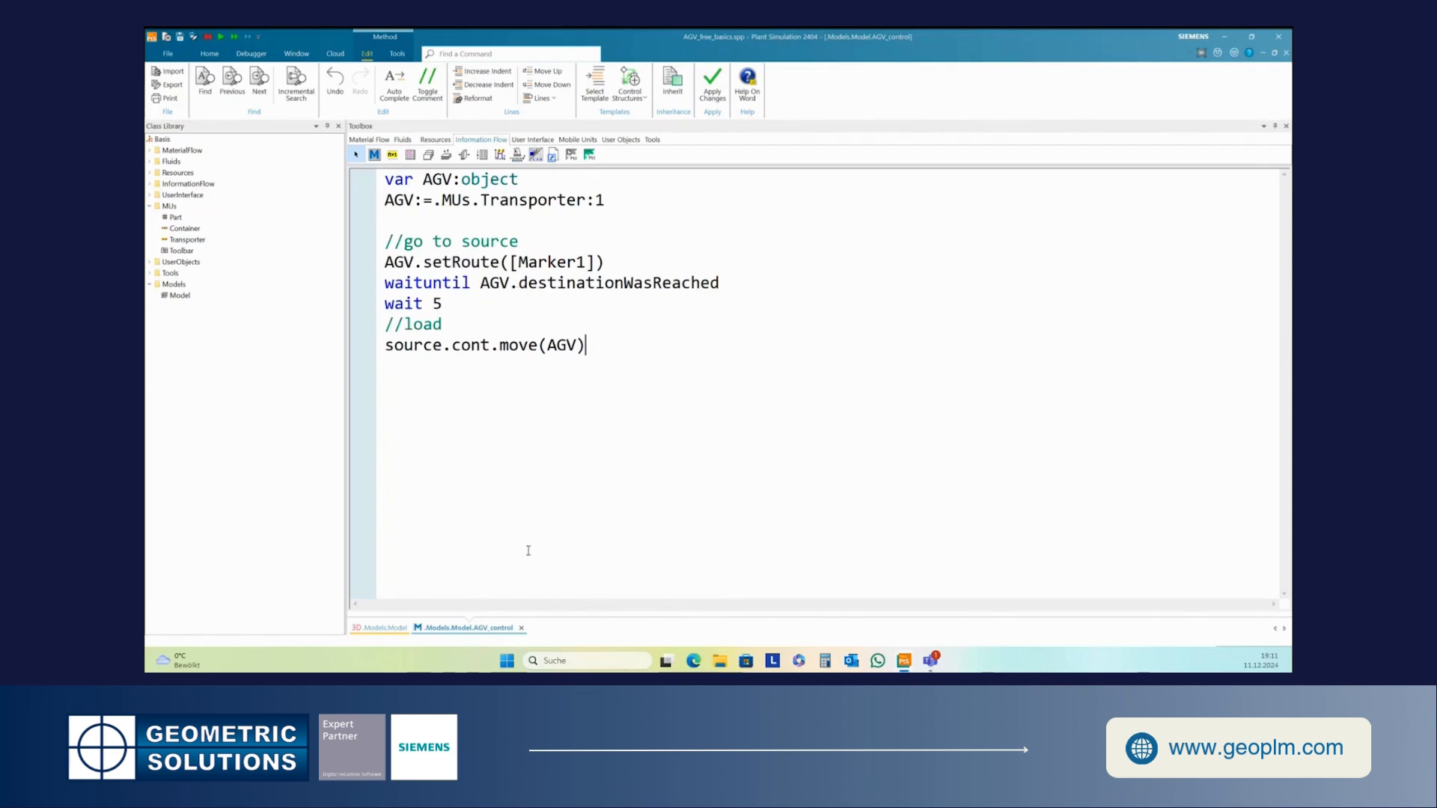
- Return to the 3D model, start the simulation briefly and reset it
{"action": "left_click", "coordinate": [385, 628]}
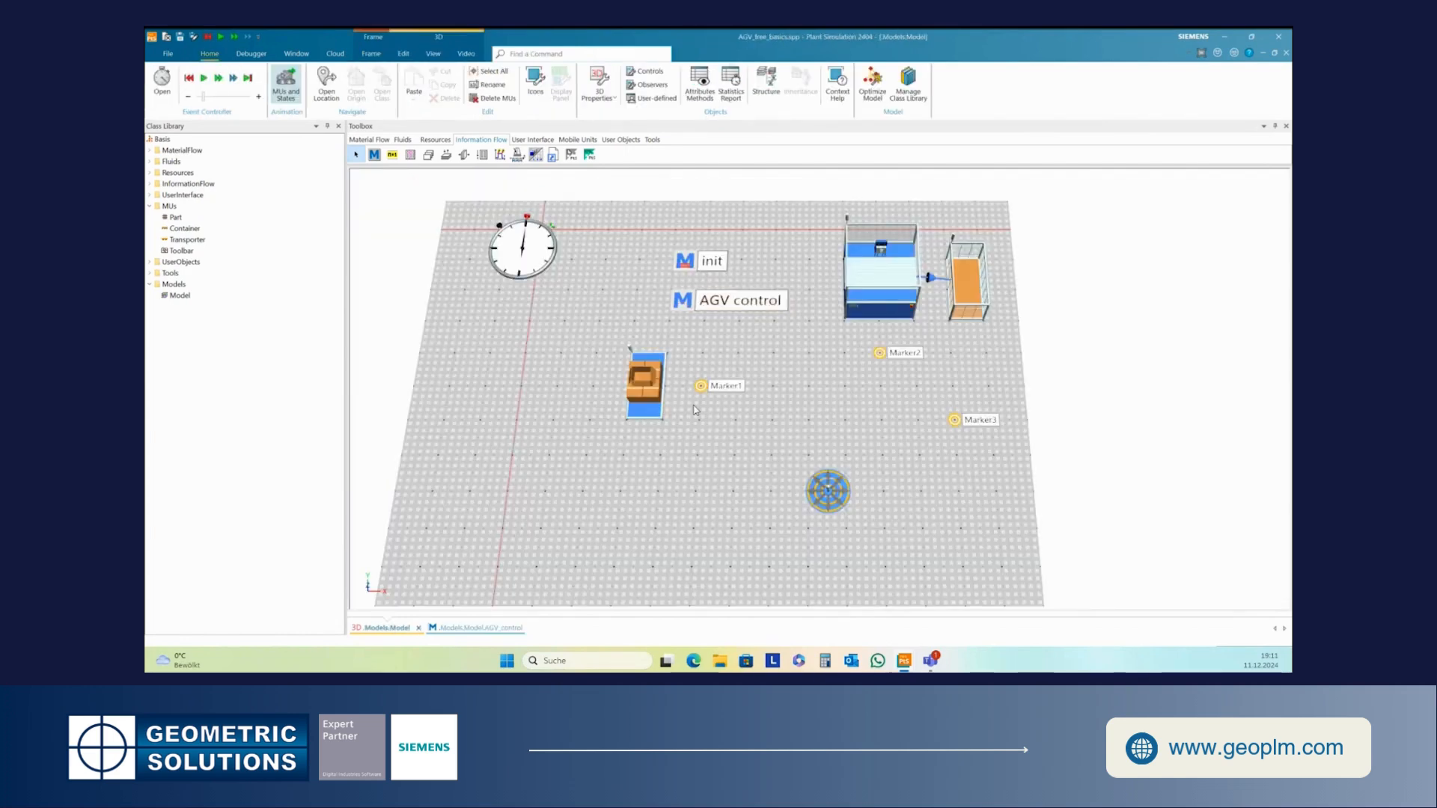
{"action": "left_click", "coordinate": [204, 78]}
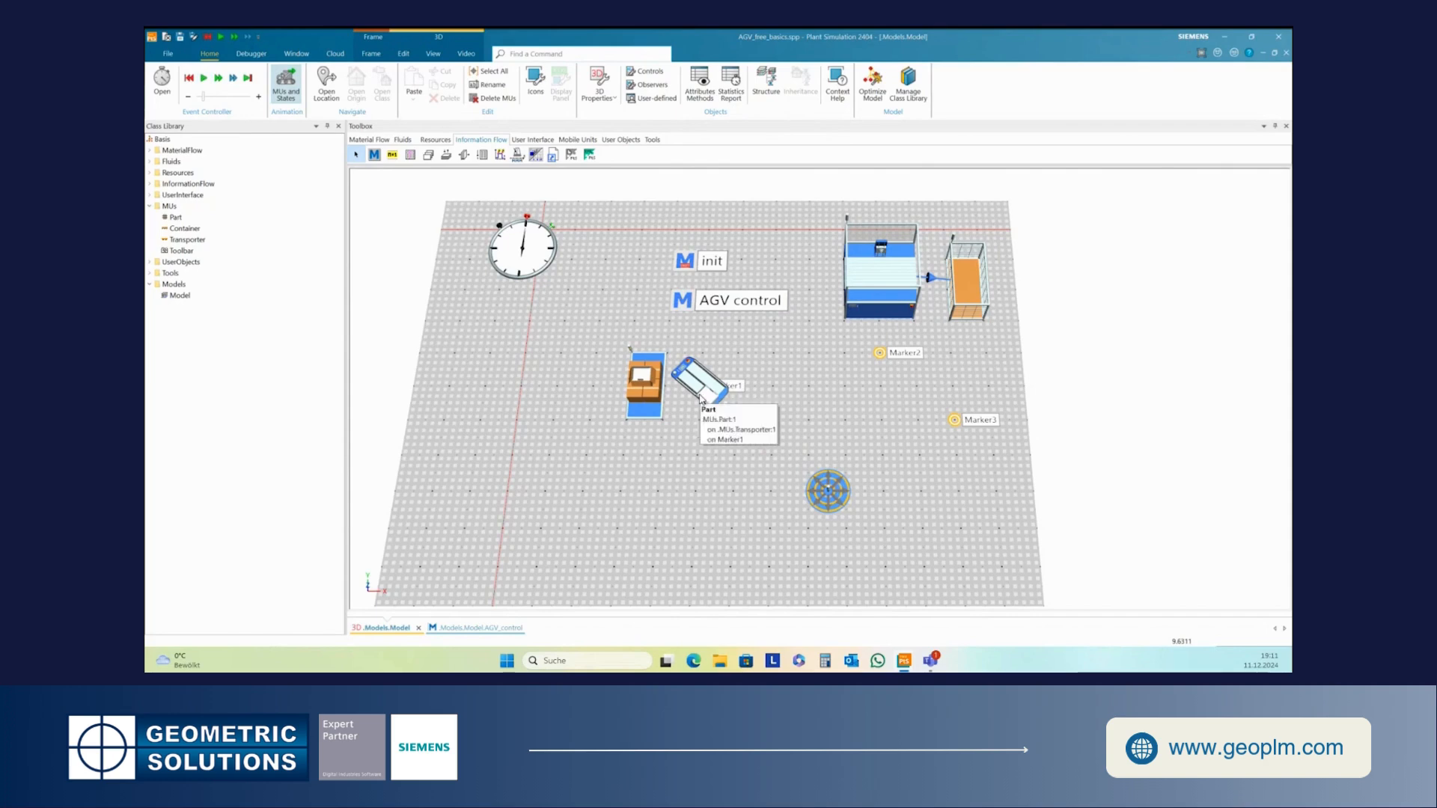
{"action": "left_click", "coordinate": [191, 78]}
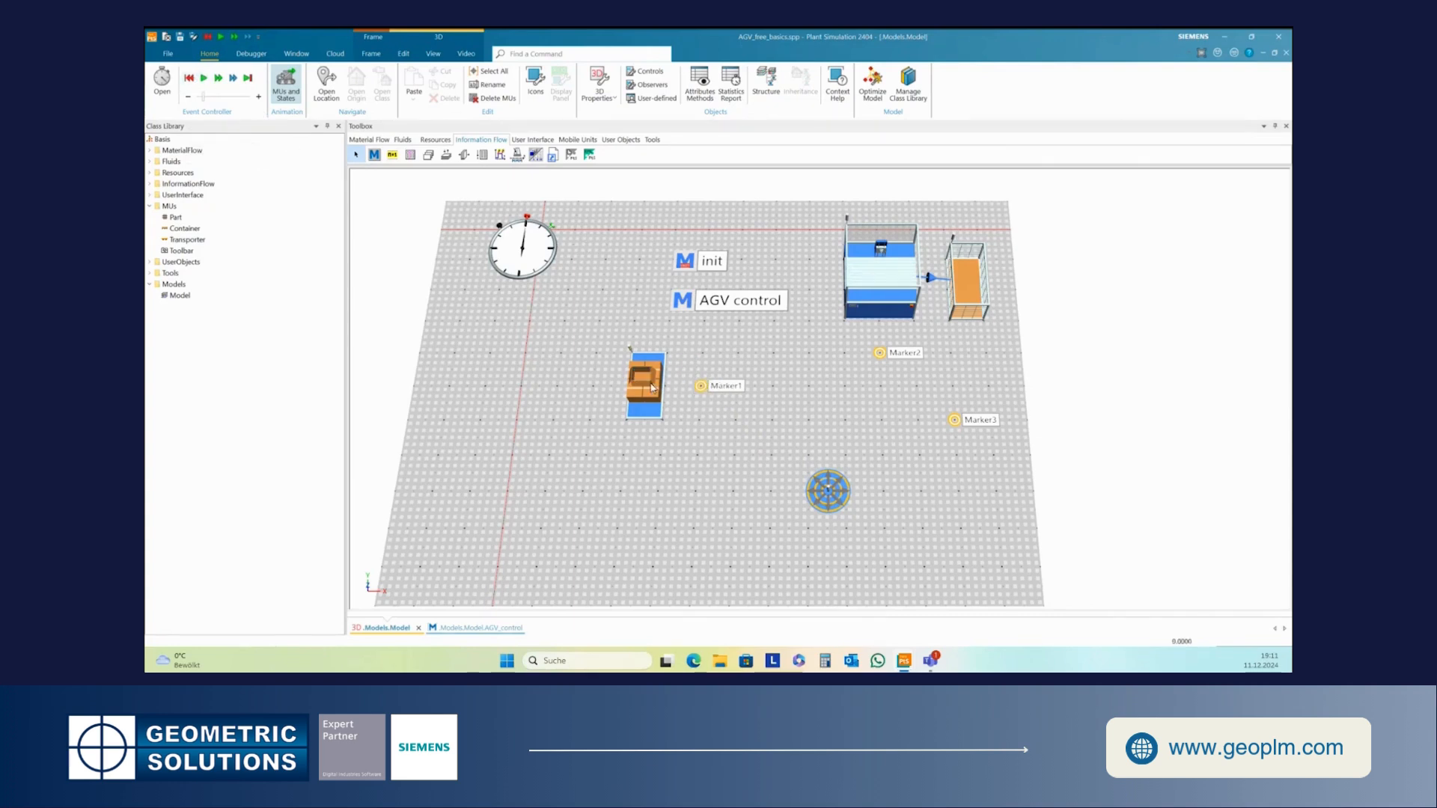
- Enable Use rotation of marker for Marker1 and rotate the marker by 90 degrees
{"action": "double_click", "coordinate": [701, 387]}
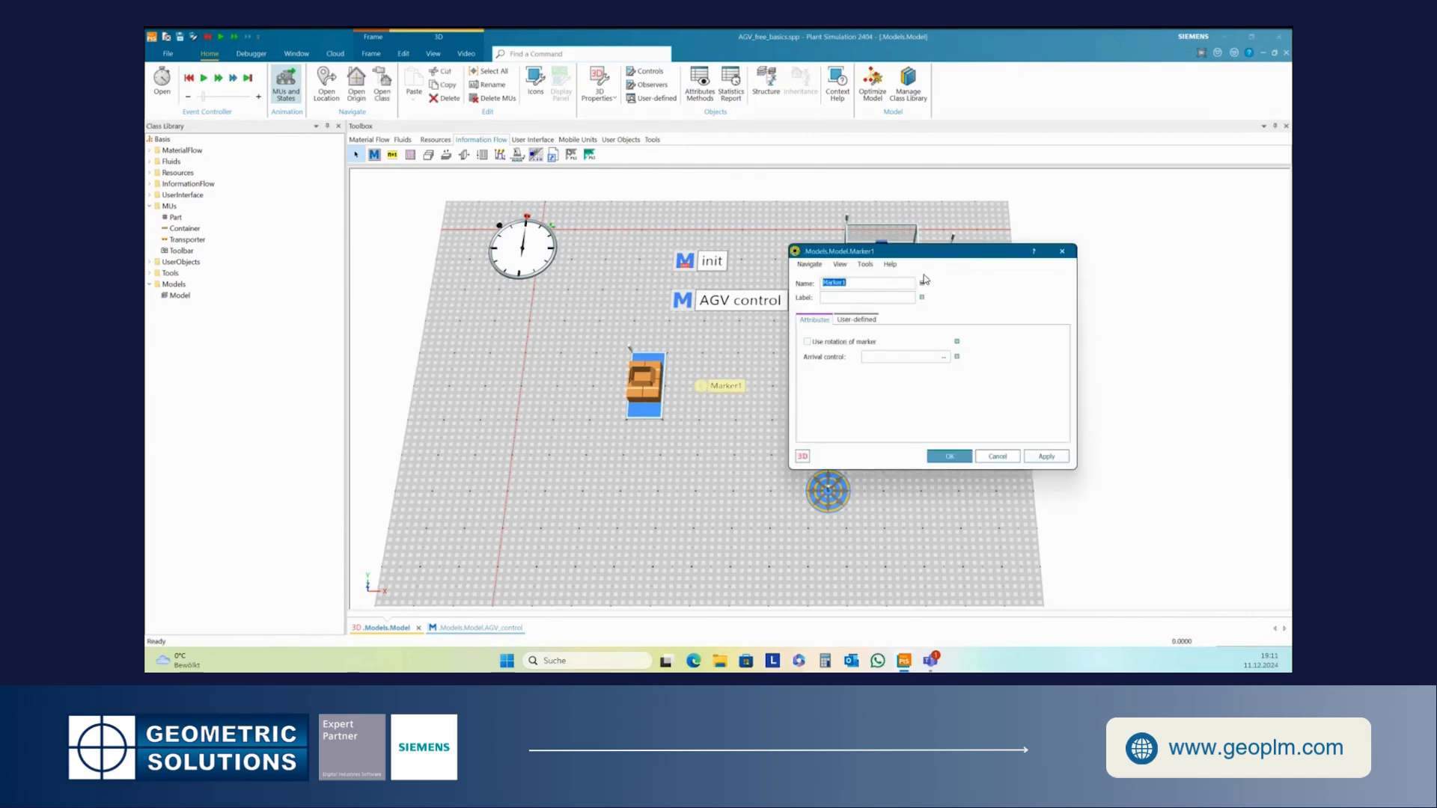
{"action": "left_click_drag", "start_coordinate": [945, 259], "coordinate": [1014, 270]}
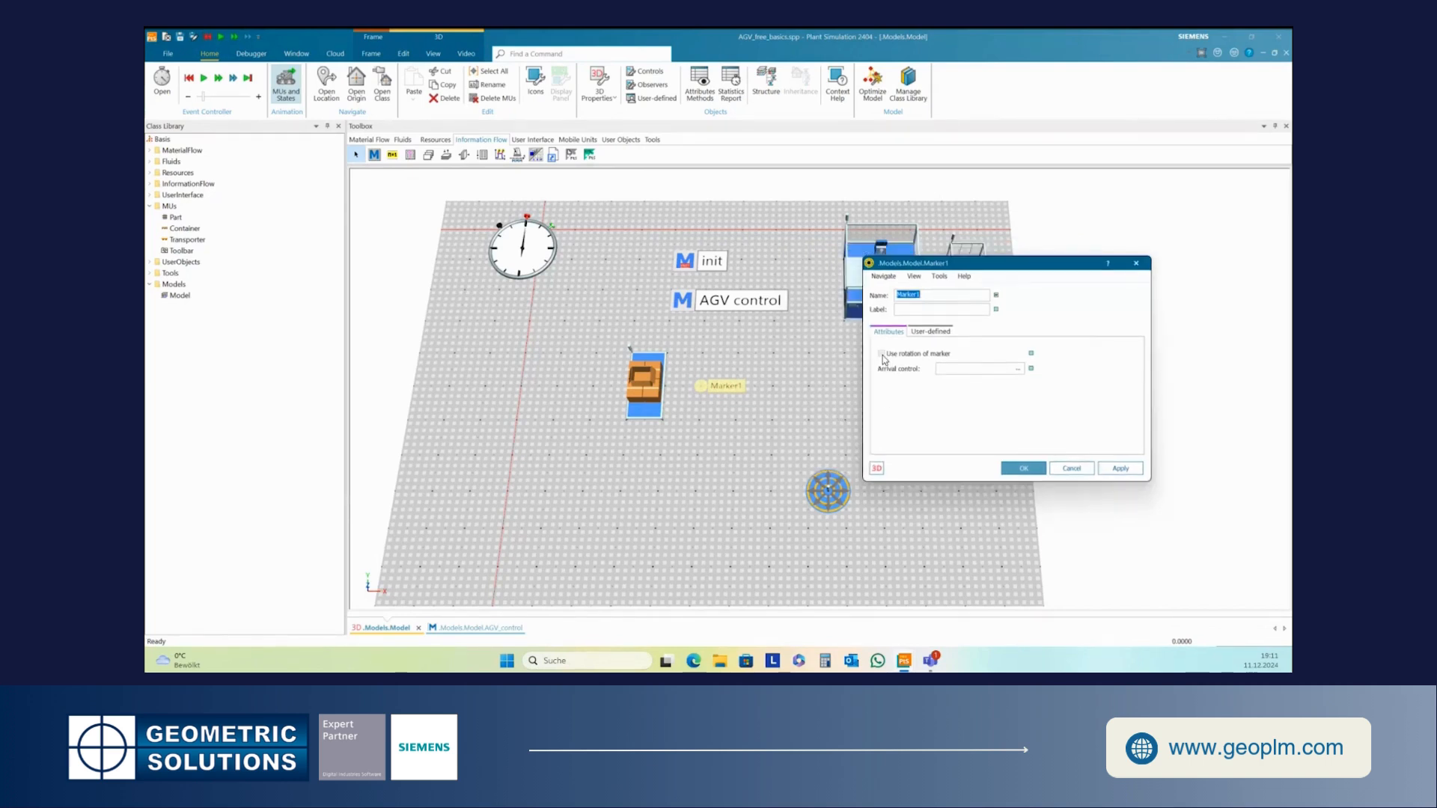
{"action": "left_click", "coordinate": [882, 354]}
{"action": "left_click", "coordinate": [1112, 468]}
{"action": "left_click", "coordinate": [1024, 471]}
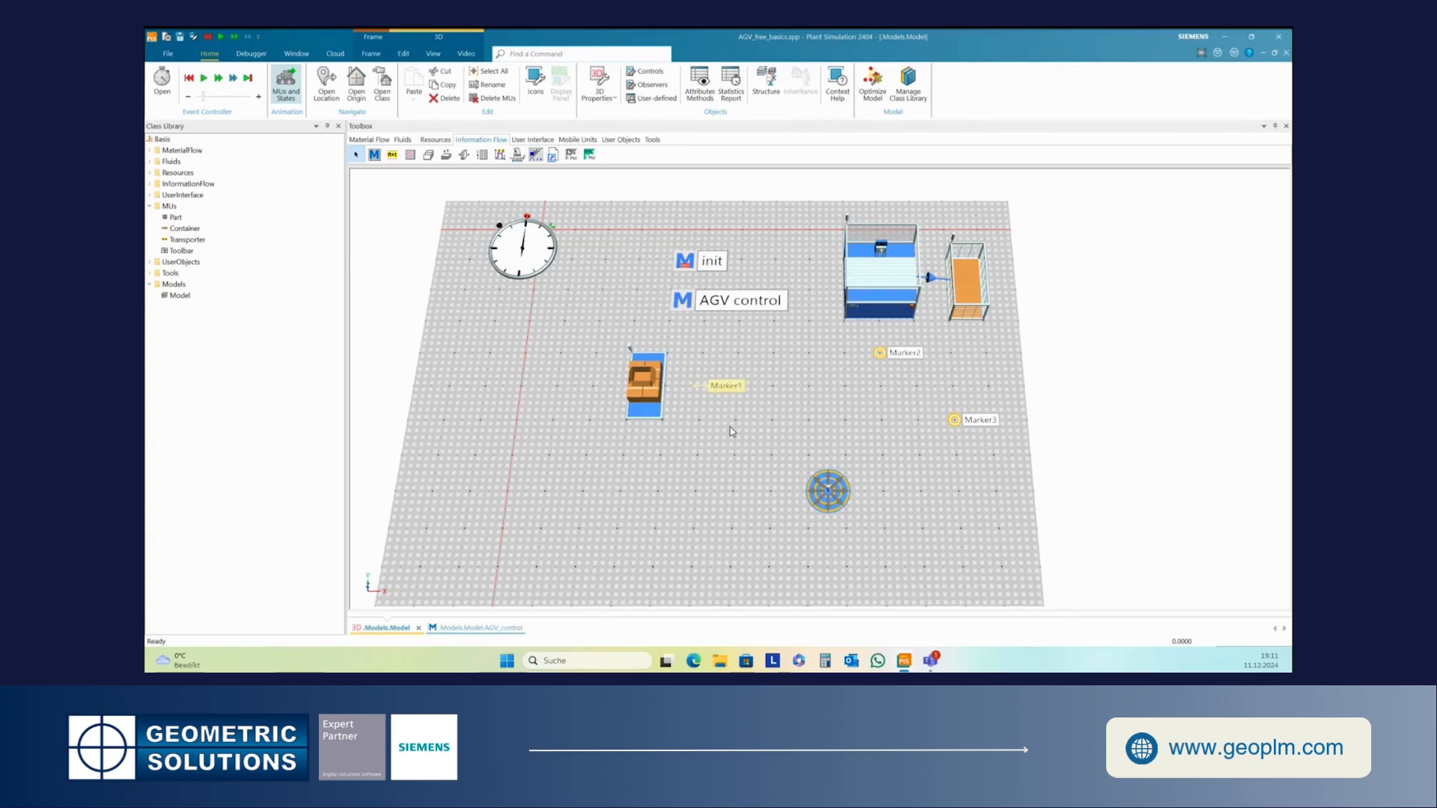
{"action": "key", "text": "r"}
{"action": "left_click", "coordinate": [731, 431]}
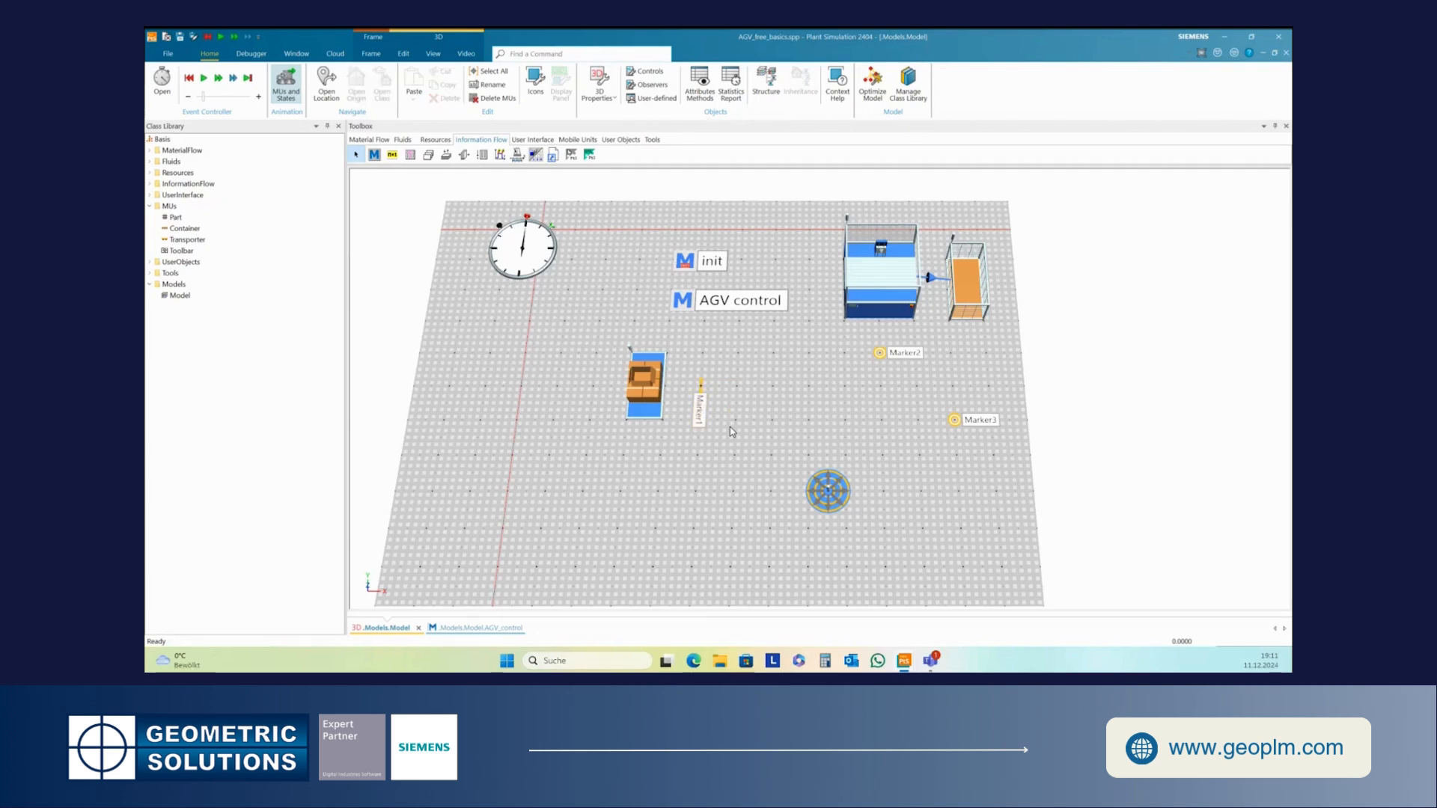
- Start the simulation and enable Use rotation of marker for Marker2
{"action": "left_click", "coordinate": [205, 81]}
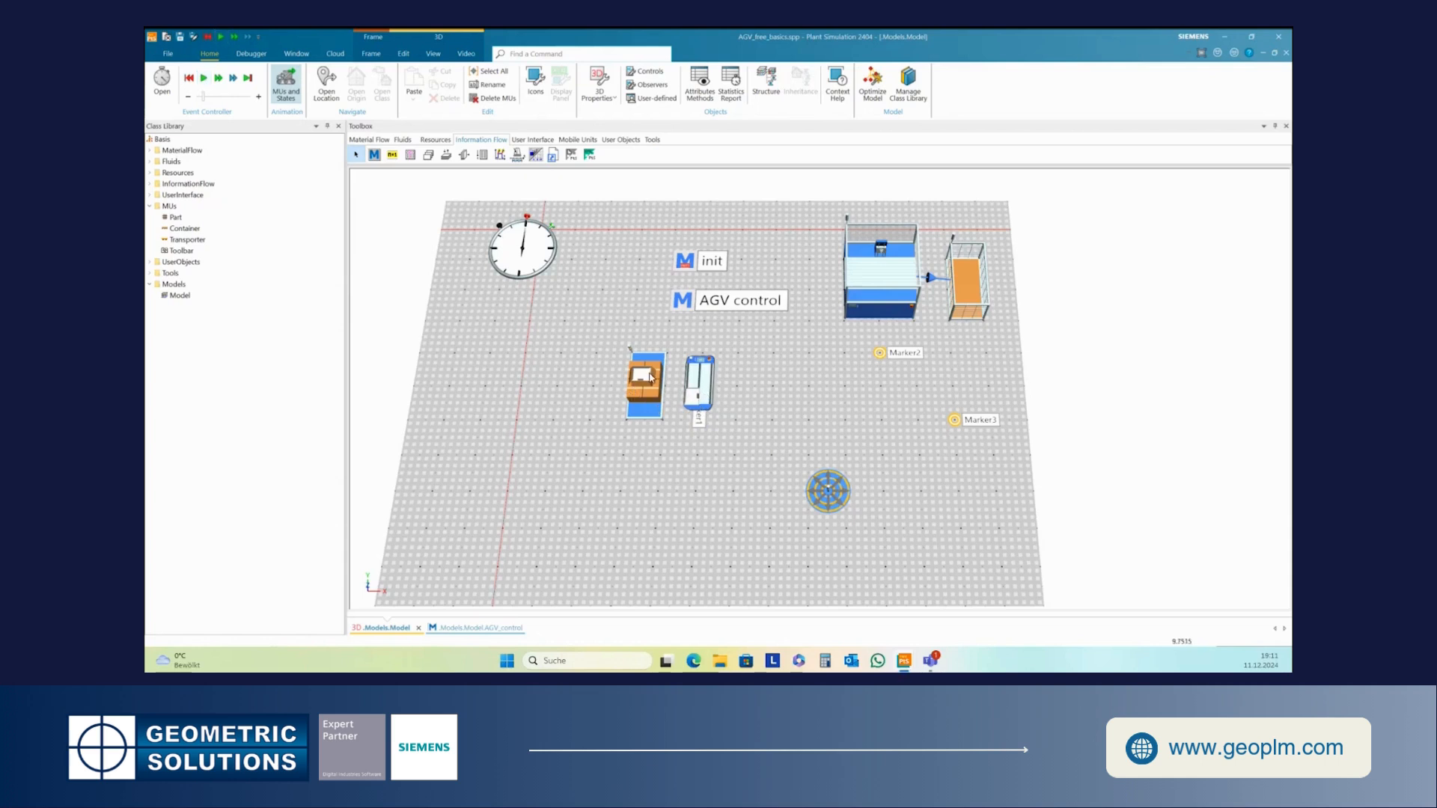
{"action": "double_click", "coordinate": [881, 356]}
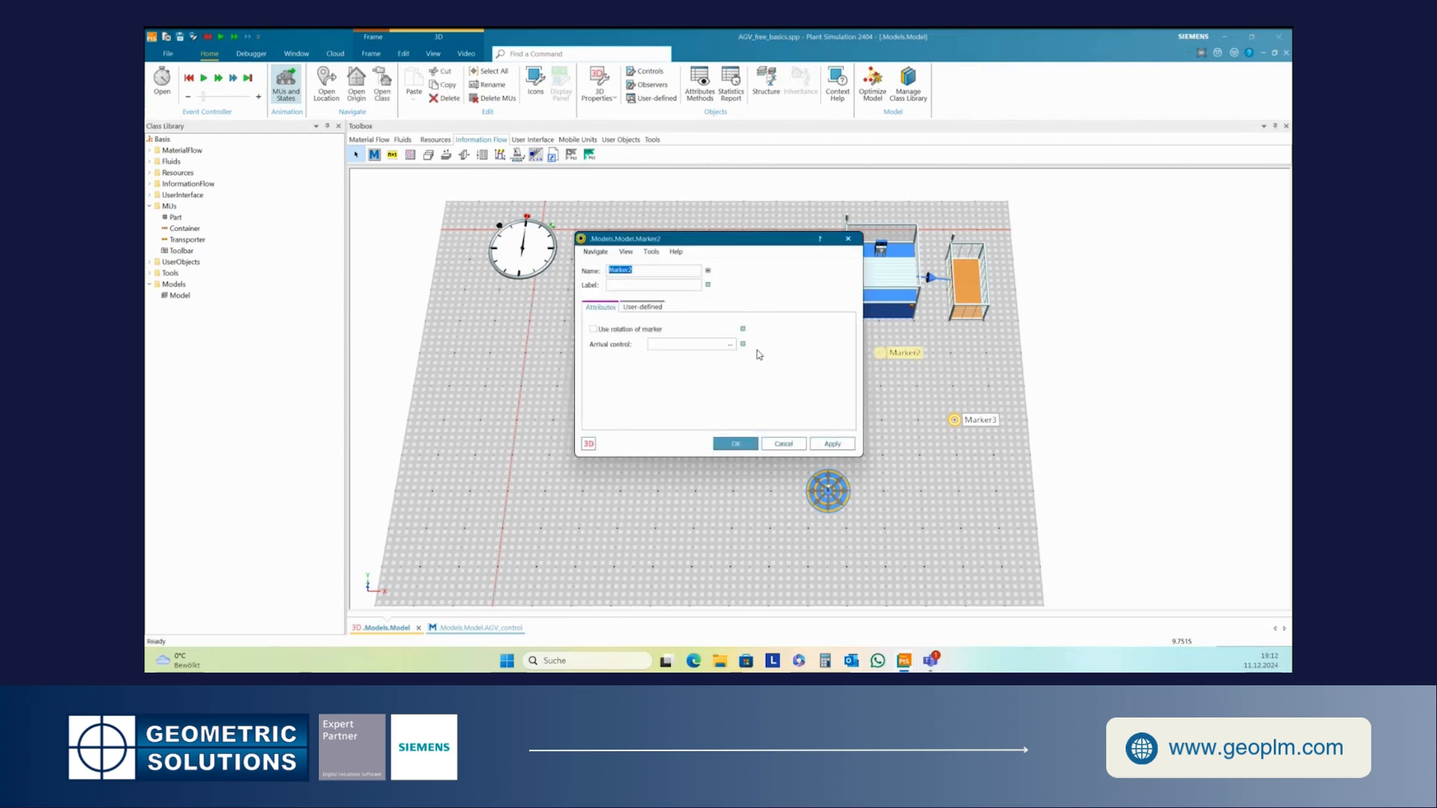
{"action": "left_click_drag", "start_coordinate": [711, 240], "coordinate": [709, 275]}
{"action": "left_click", "coordinate": [593, 367]}
{"action": "left_click", "coordinate": [831, 480]}
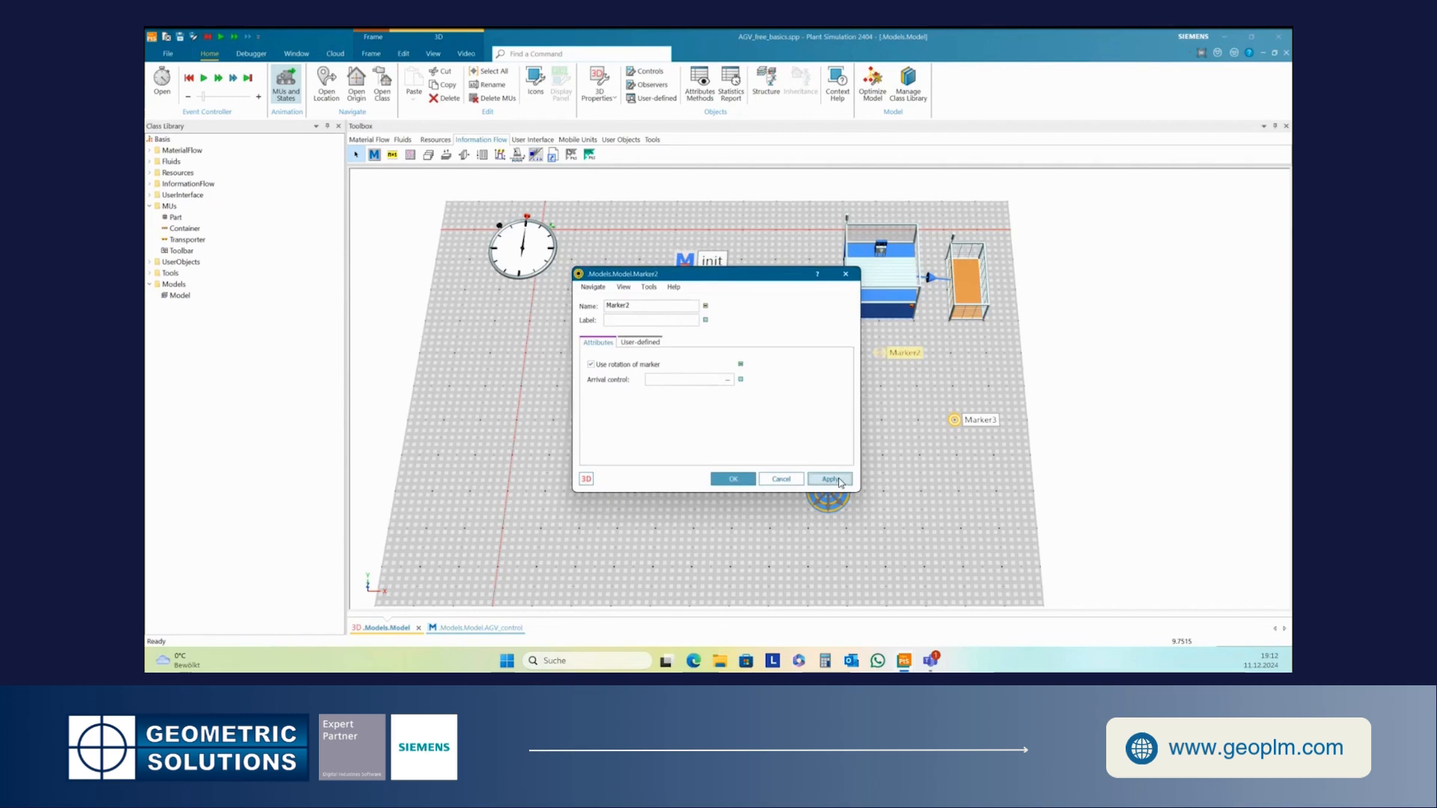
{"action": "left_click", "coordinate": [733, 479]}
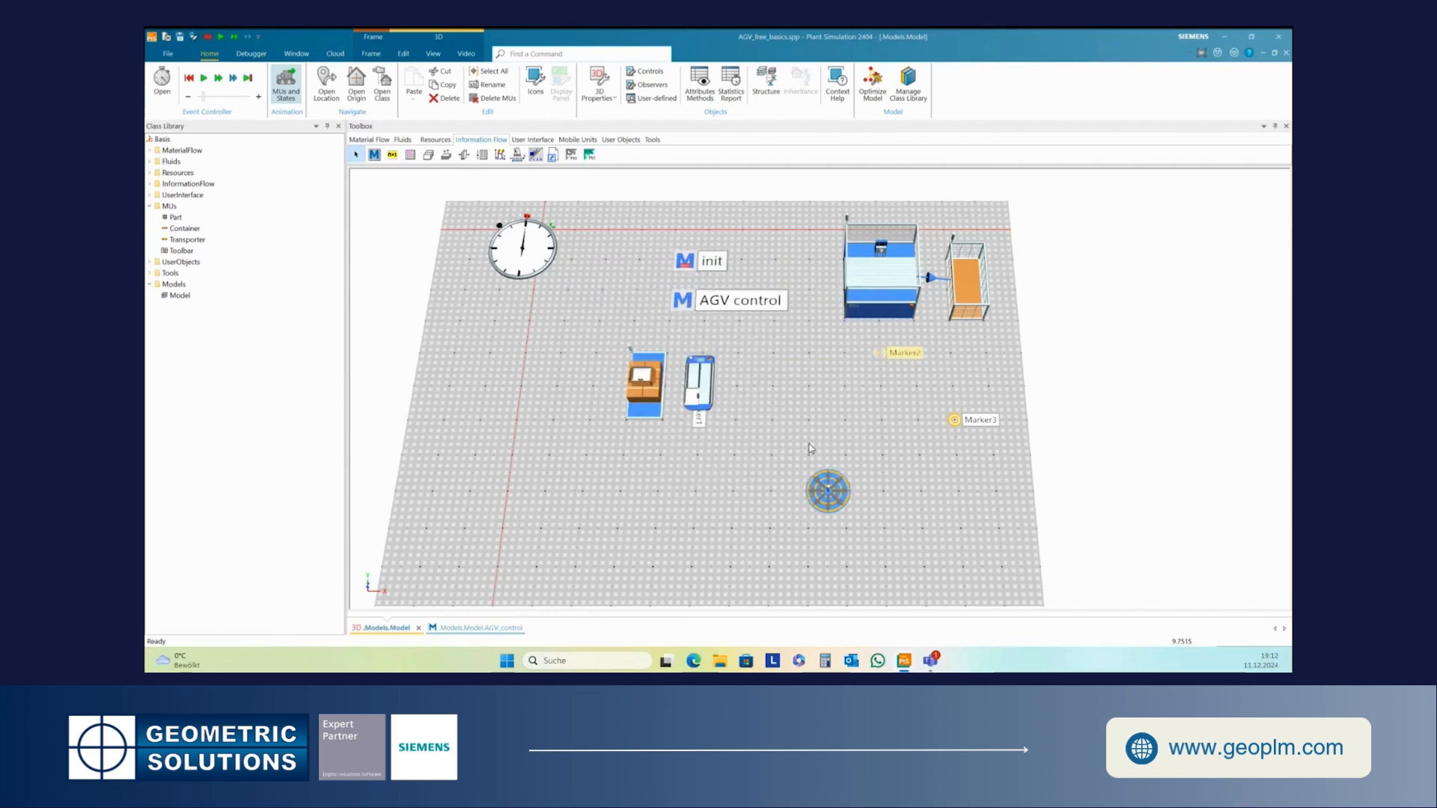
- Reset the simulation and, in AGV control, add setRoute([Marker2]) and waituntil AGV.destinationWasReached after the load line
{"action": "left_click", "coordinate": [896, 381]}
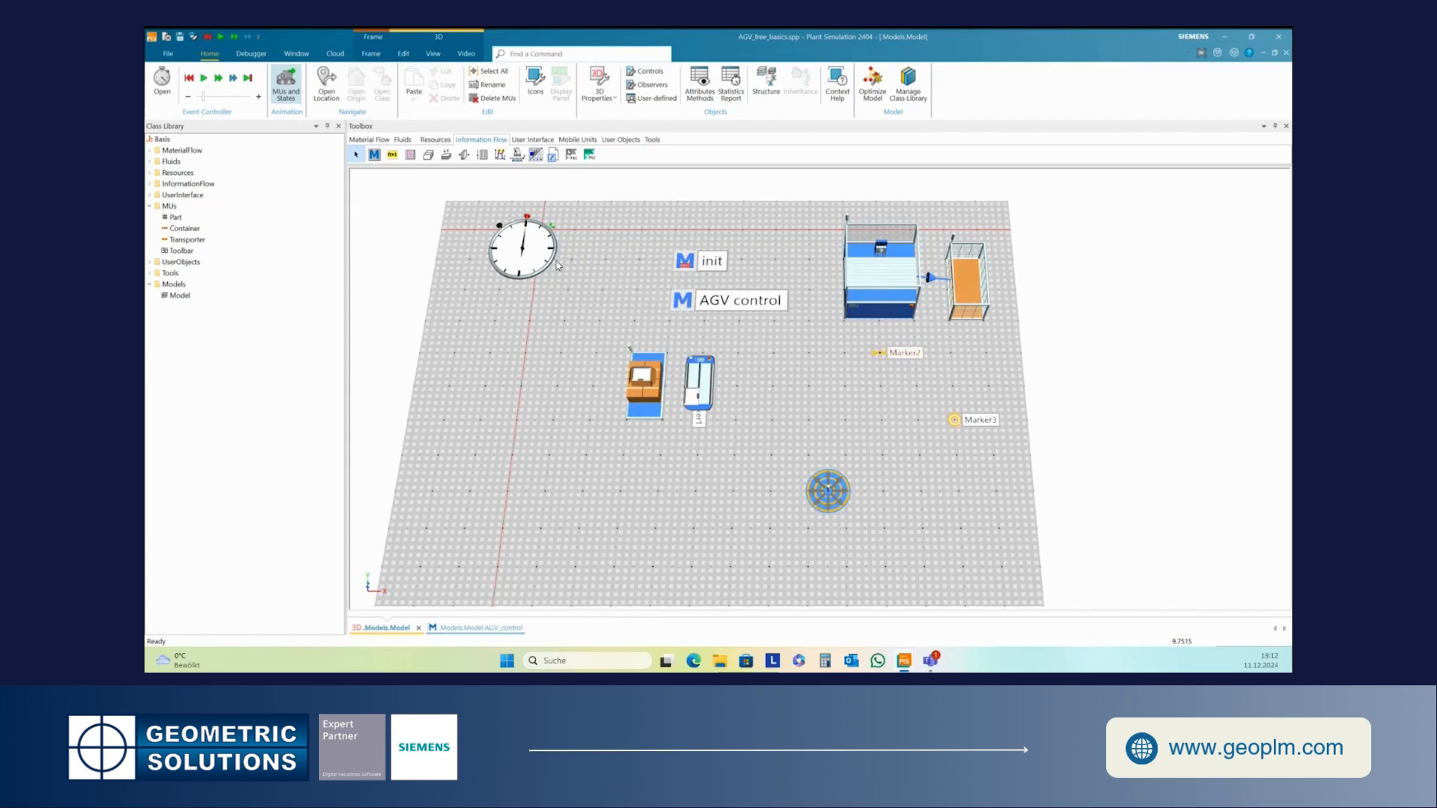
{"action": "left_click", "coordinate": [190, 79]}
{"action": "left_click", "coordinate": [683, 309]}
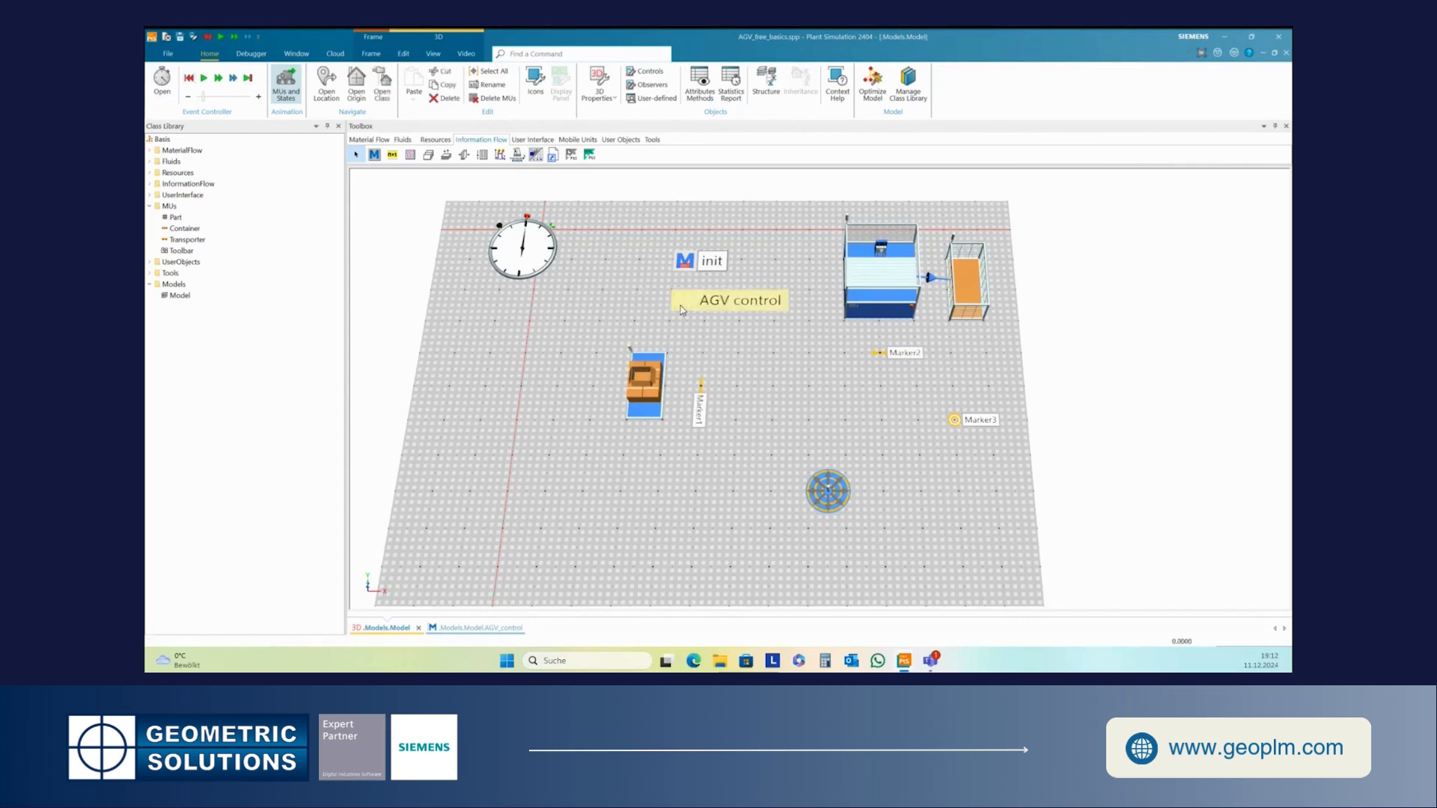
{"action": "double_click", "coordinate": [683, 309]}
{"action": "key", "text": "Return"}
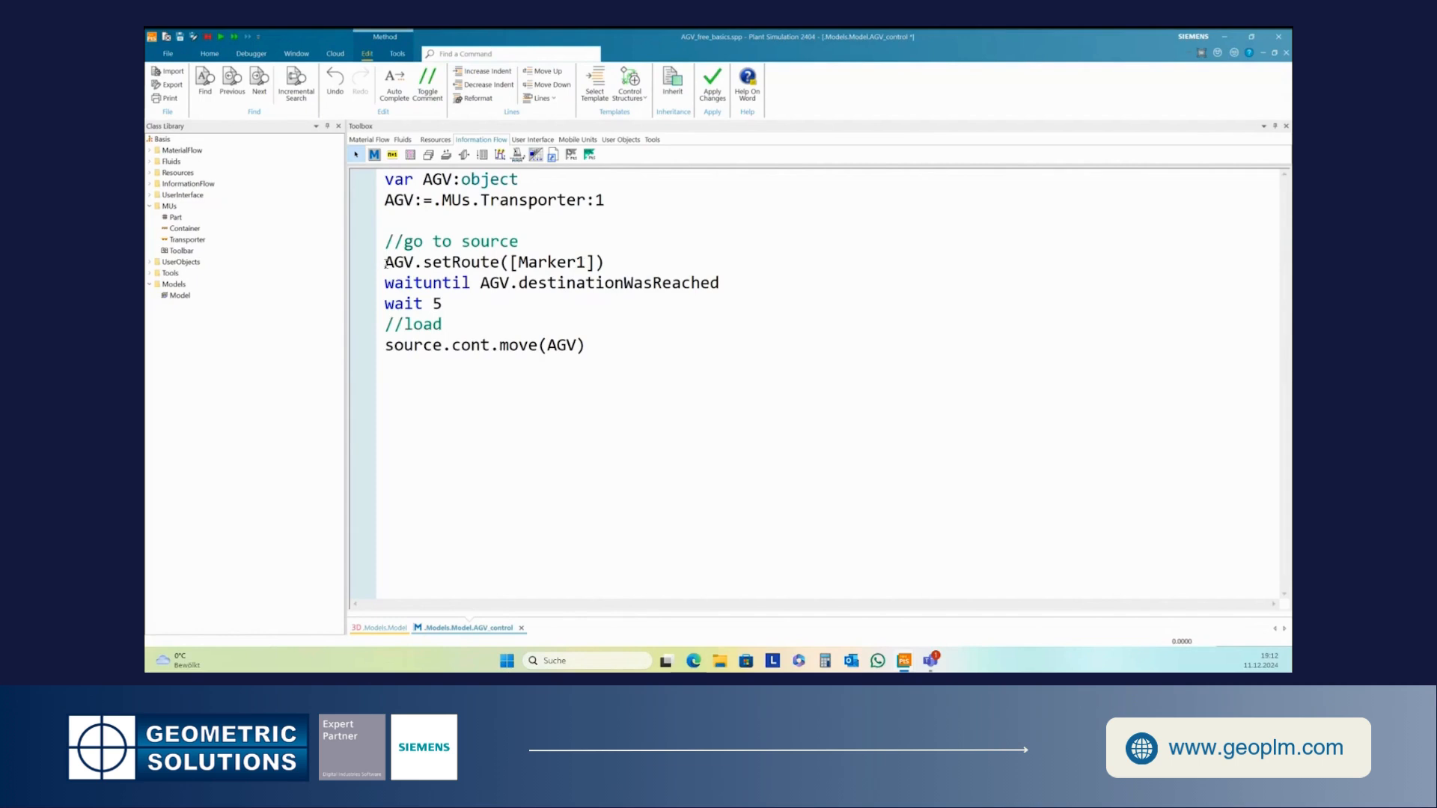
{"action": "left_click_drag", "start_coordinate": [385, 262], "coordinate": [728, 289]}
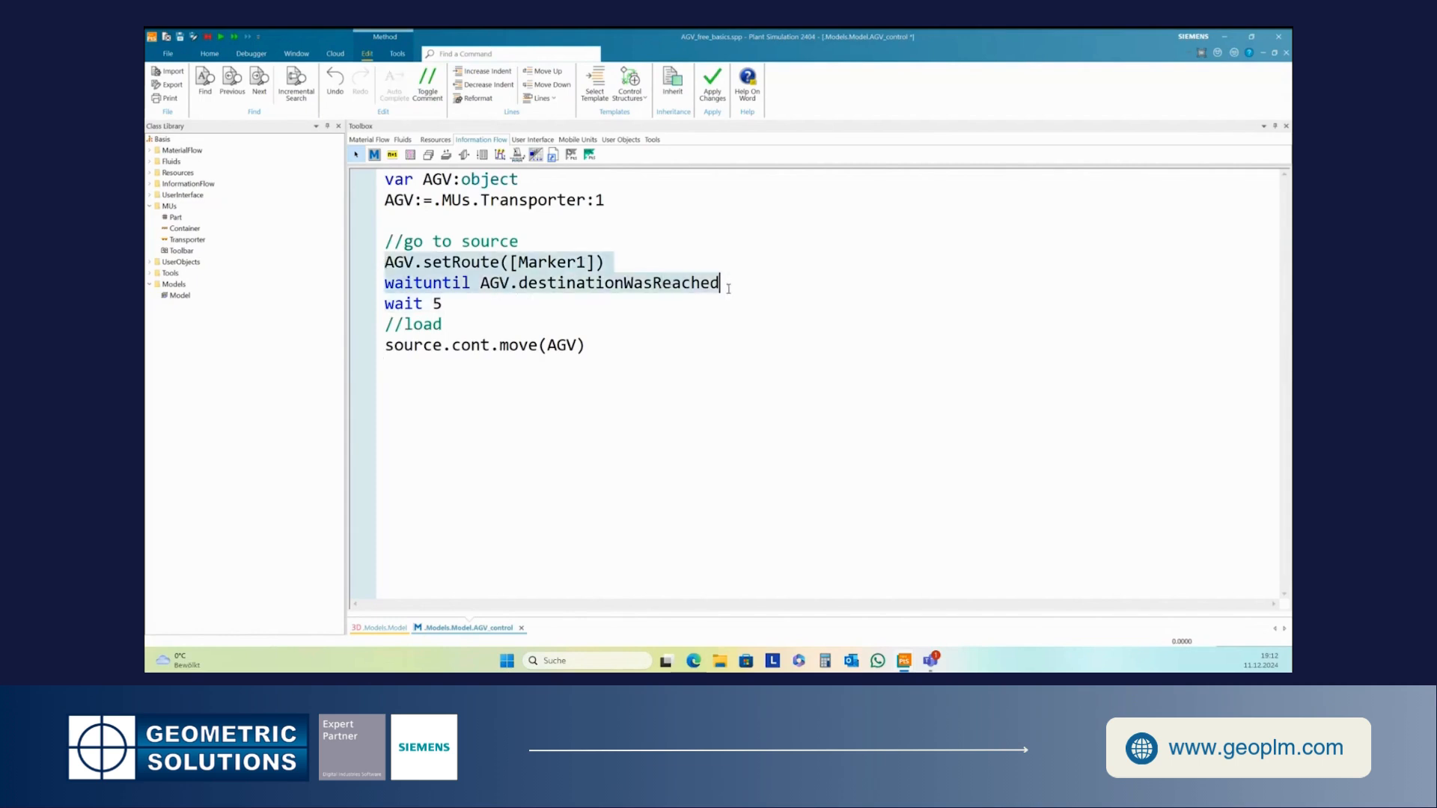
{"action": "key", "text": "ctrl+c"}
{"action": "left_click", "coordinate": [441, 372]}
{"action": "key", "text": "ctrl+v"}
{"action": "left_click_drag", "start_coordinate": [591, 367], "coordinate": [582, 367]}
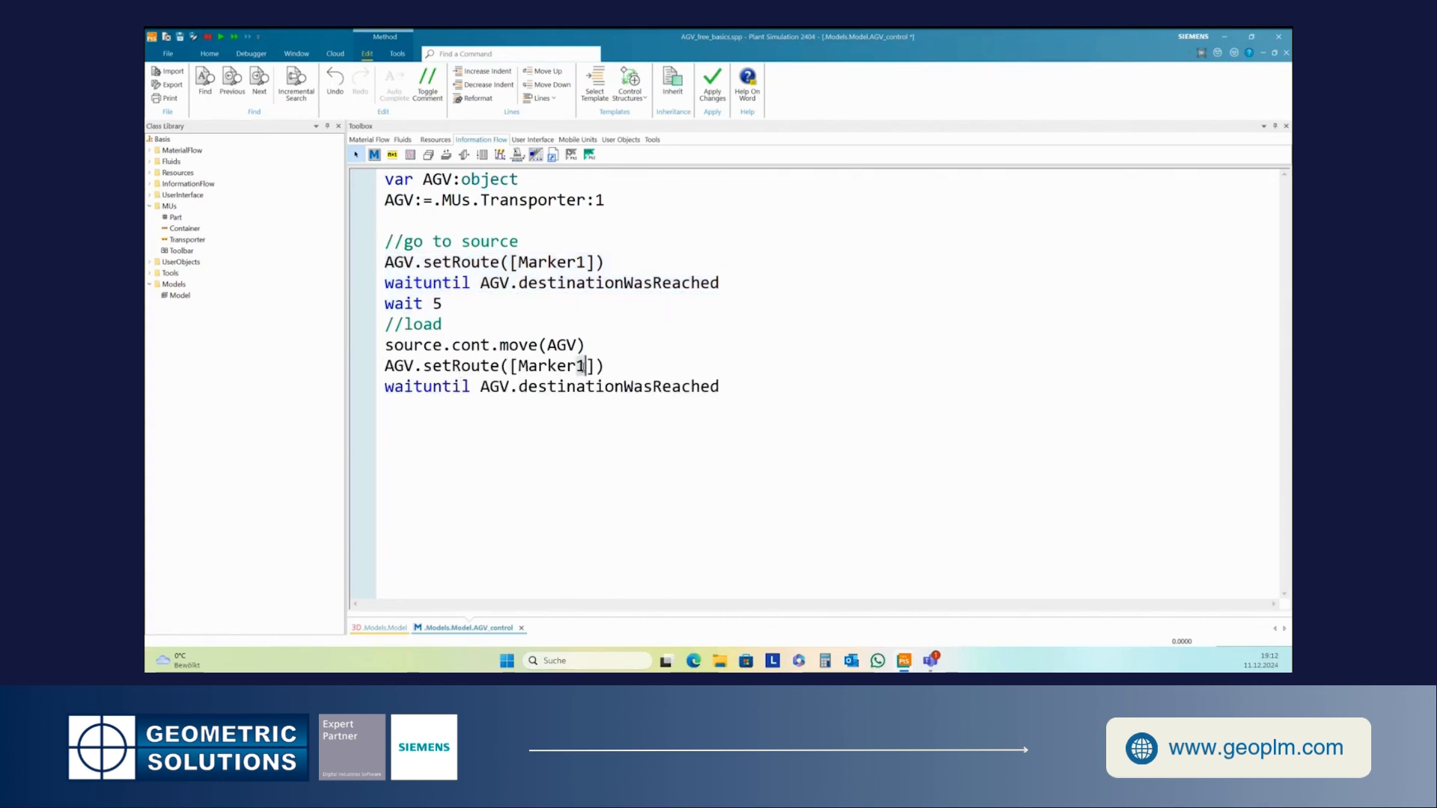
{"action": "type", "text": "2"}
- Add an empty line, wait 5 and AGV.cont.move(station) to unload the part at the station
{"action": "left_click", "coordinate": [752, 384]}
{"action": "type", "text": "//wait"}
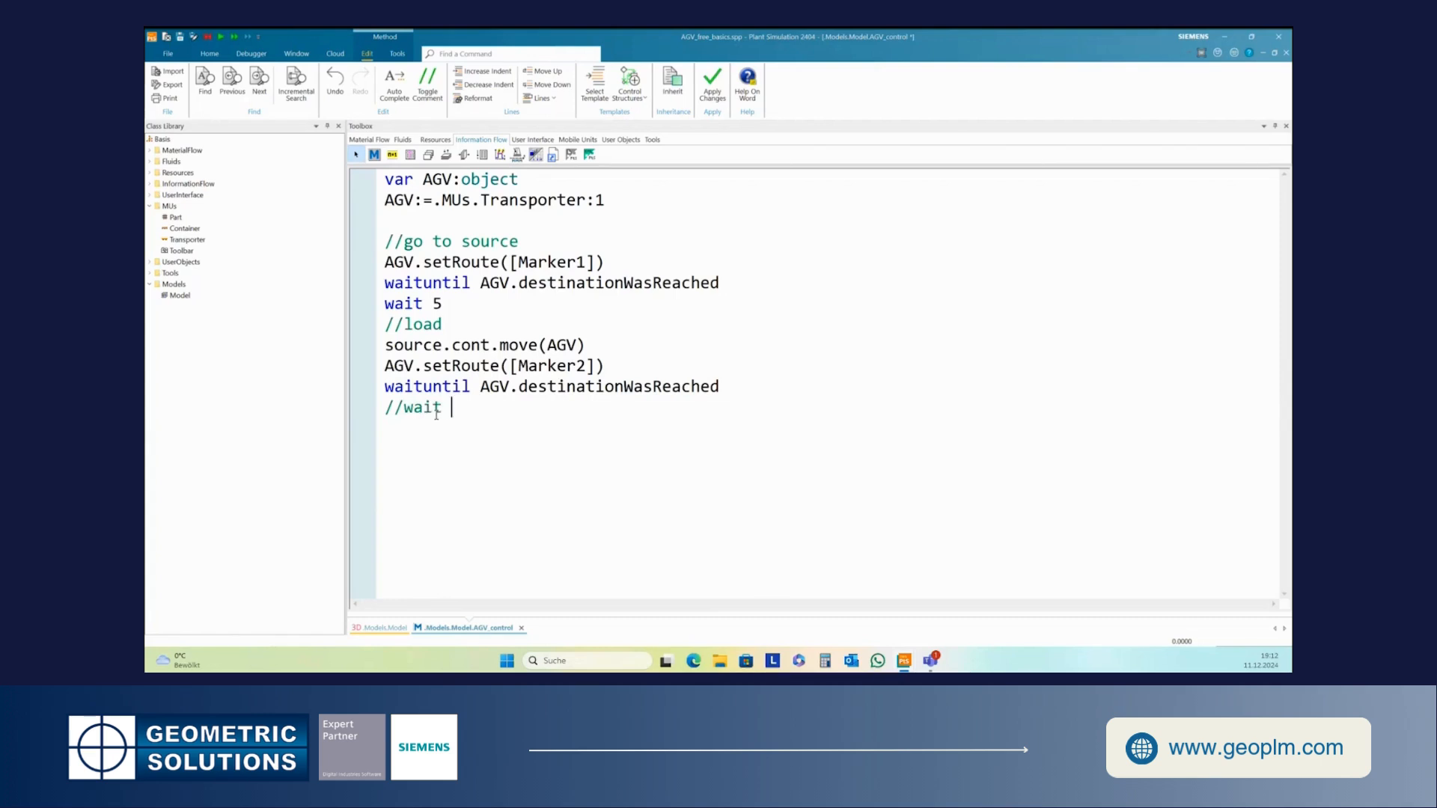
{"action": "key", "text": "BackSpace"}
{"action": "key", "text": "BackSpace"}
{"action": "key", "text": "BackSpace"}
{"action": "key", "text": "BackSpace"}
{"action": "key", "text": "BackSpace"}
{"action": "key", "text": "BackSpace"}
{"action": "key", "text": "Return"}
{"action": "type", "text": "wait 5"}
{"action": "key", "text": "Return"}
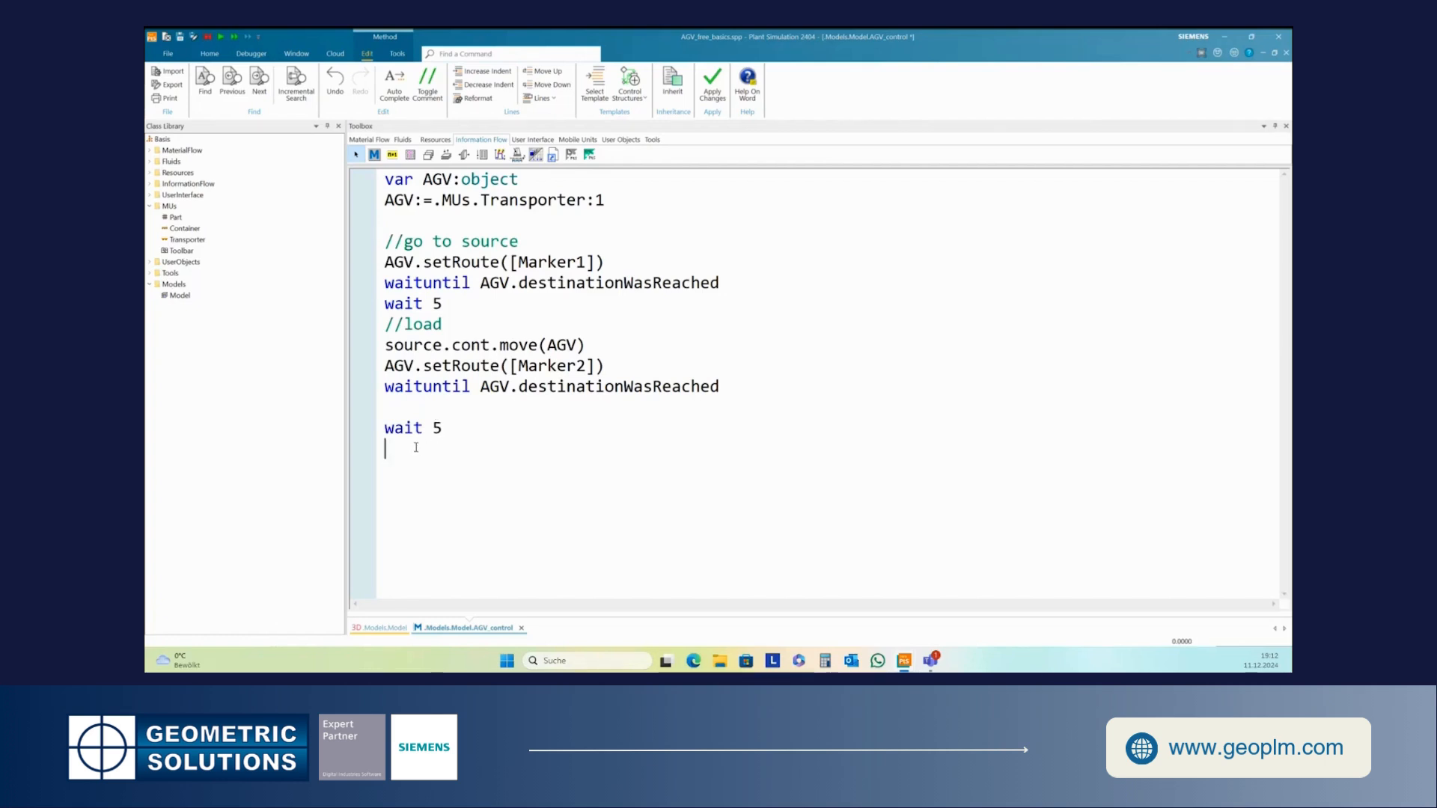
{"action": "type", "text": "AGV.cont.move(station)"}
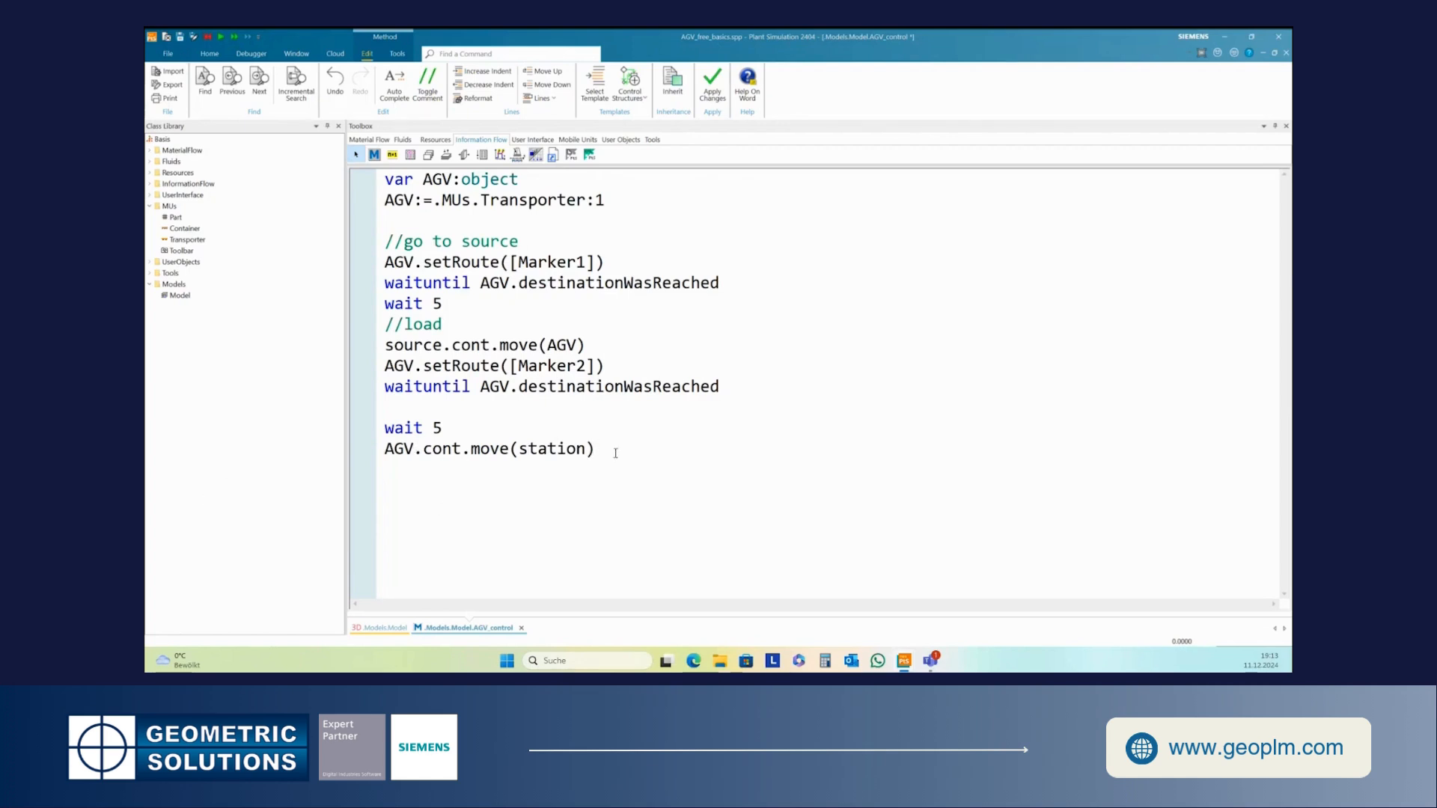
- Add the comment //drive back to the AGV pool on a new line
{"action": "key", "text": "Return"}
{"action": "type", "text": "//drive back to t"}
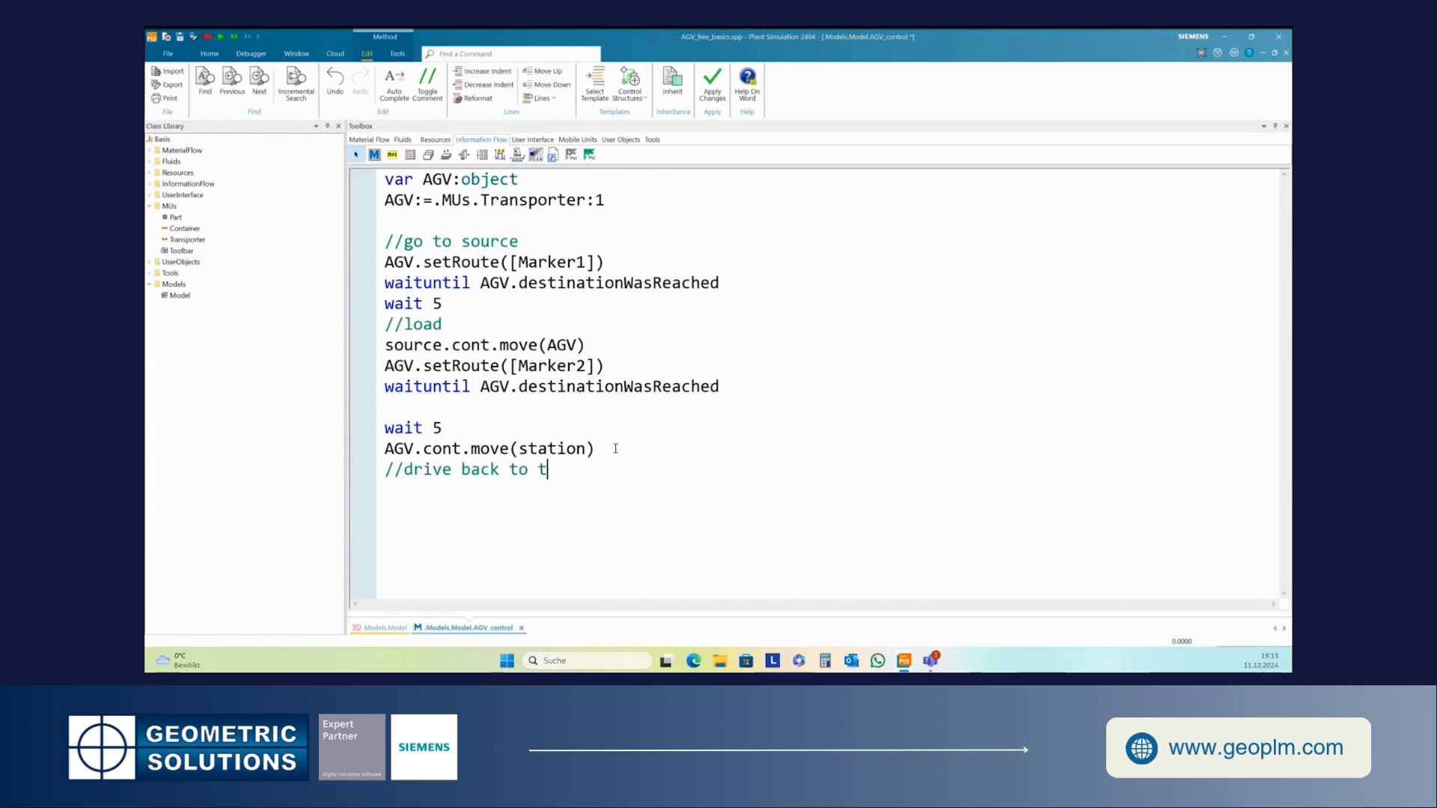
{"action": "type", "text": "he AGV pool"}
{"action": "key", "text": "Return"}
- Paste the route and waituntil lines below the comment and set the route to [Marker3,AGVPool]
{"action": "left_click_drag", "start_coordinate": [384, 360], "coordinate": [741, 391]}
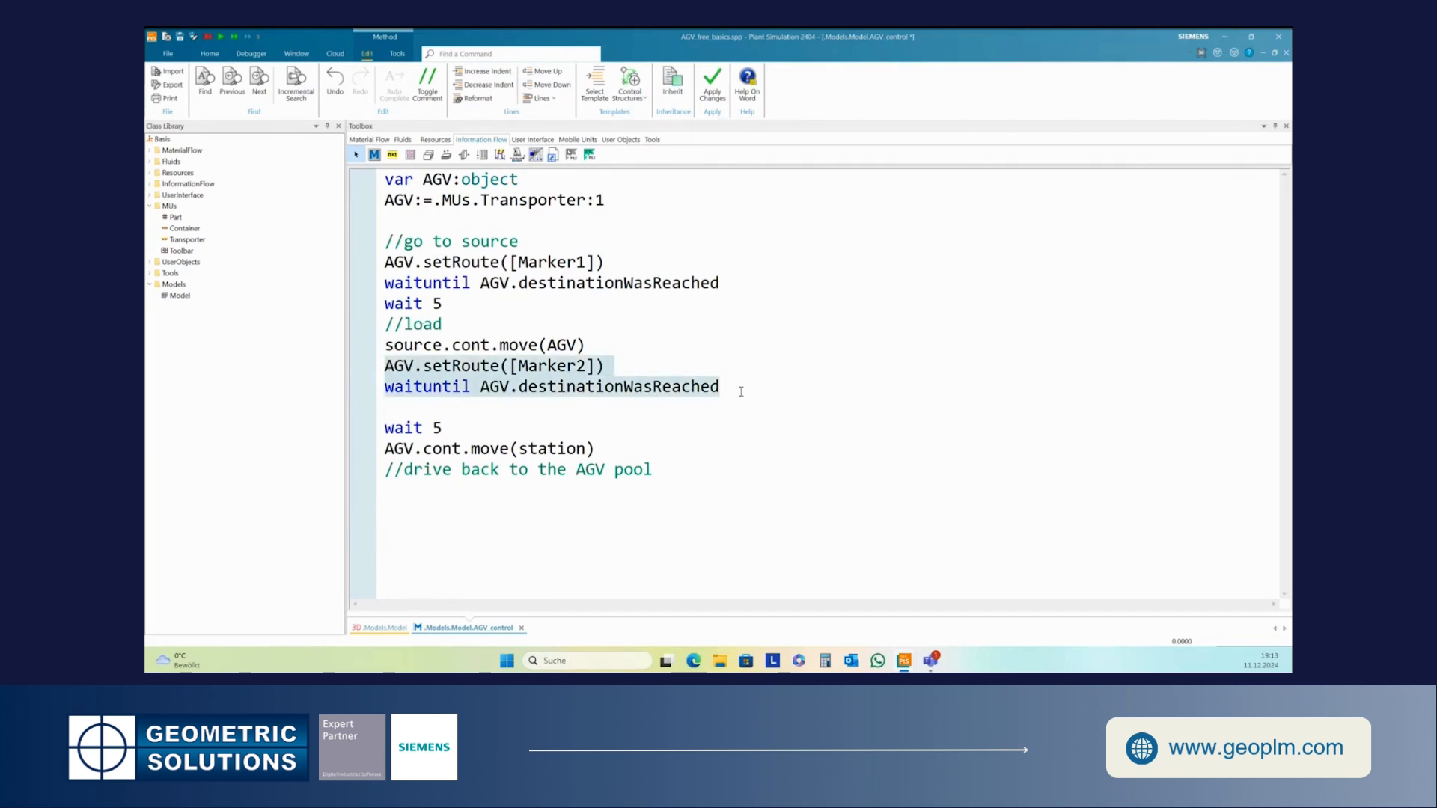
{"action": "left_click", "coordinate": [385, 490]}
{"action": "key", "text": "ctrl+v"}
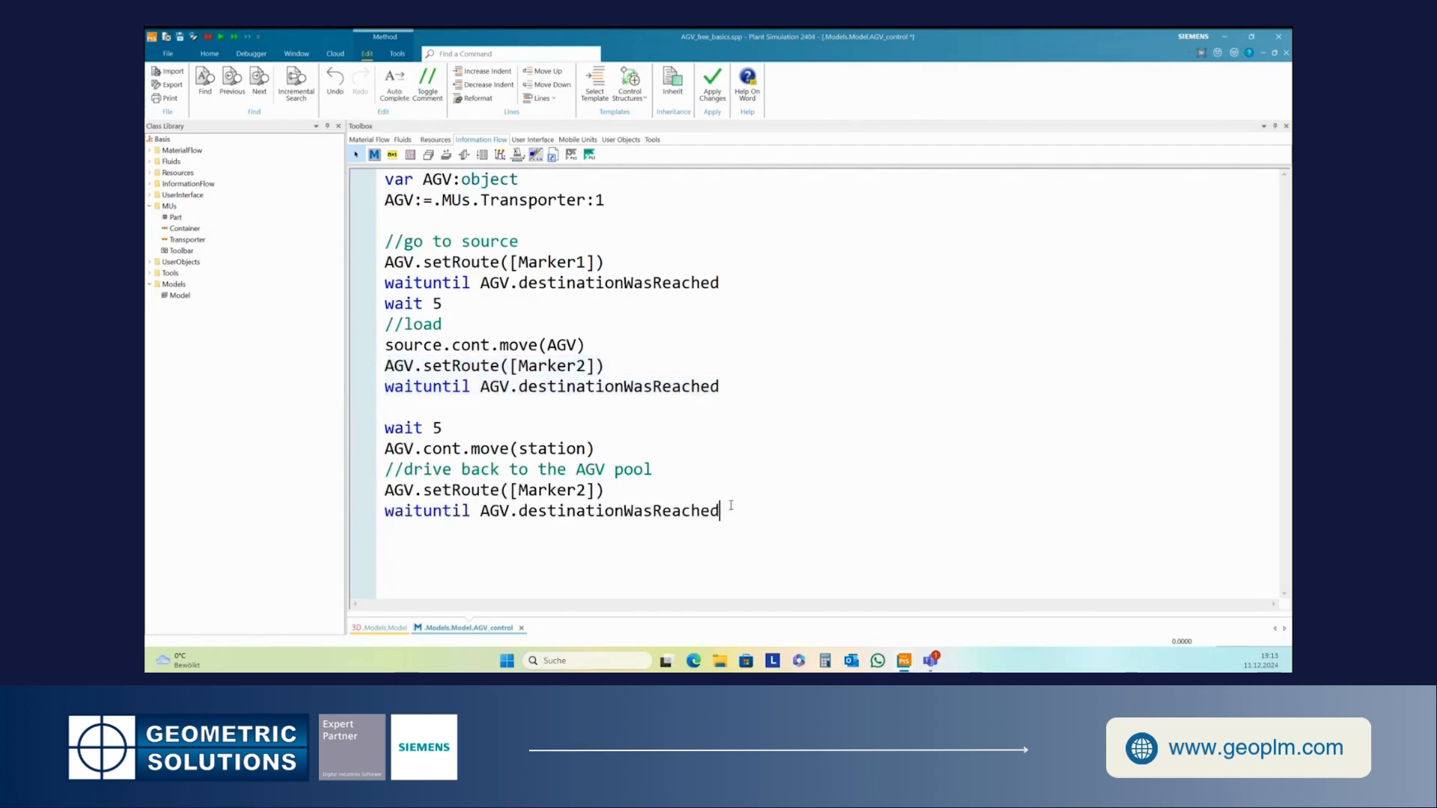
{"action": "left_click_drag", "start_coordinate": [577, 490], "coordinate": [589, 491]}
{"action": "type", "text": "3,AGVPool"}
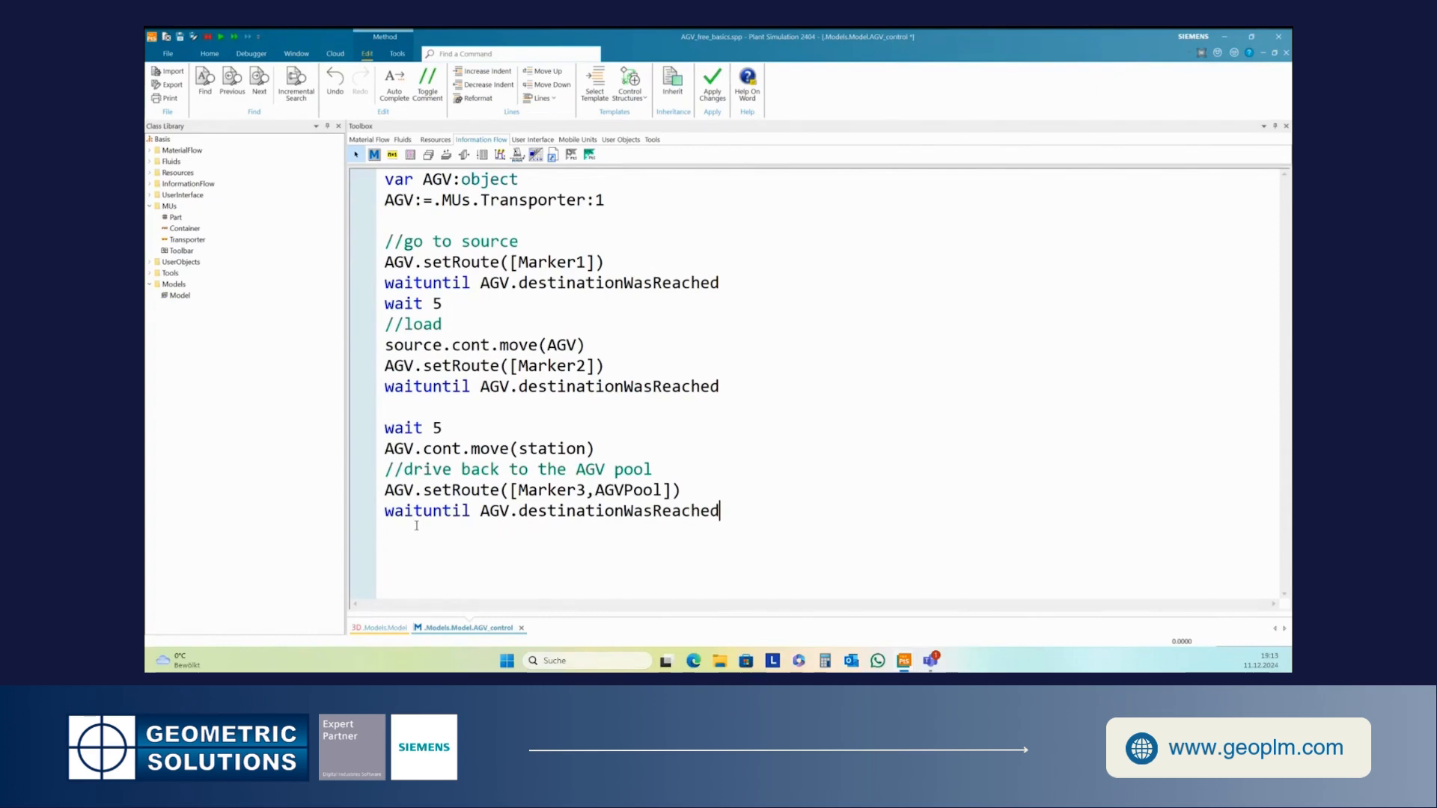
{"action": "key", "text": "Return"}
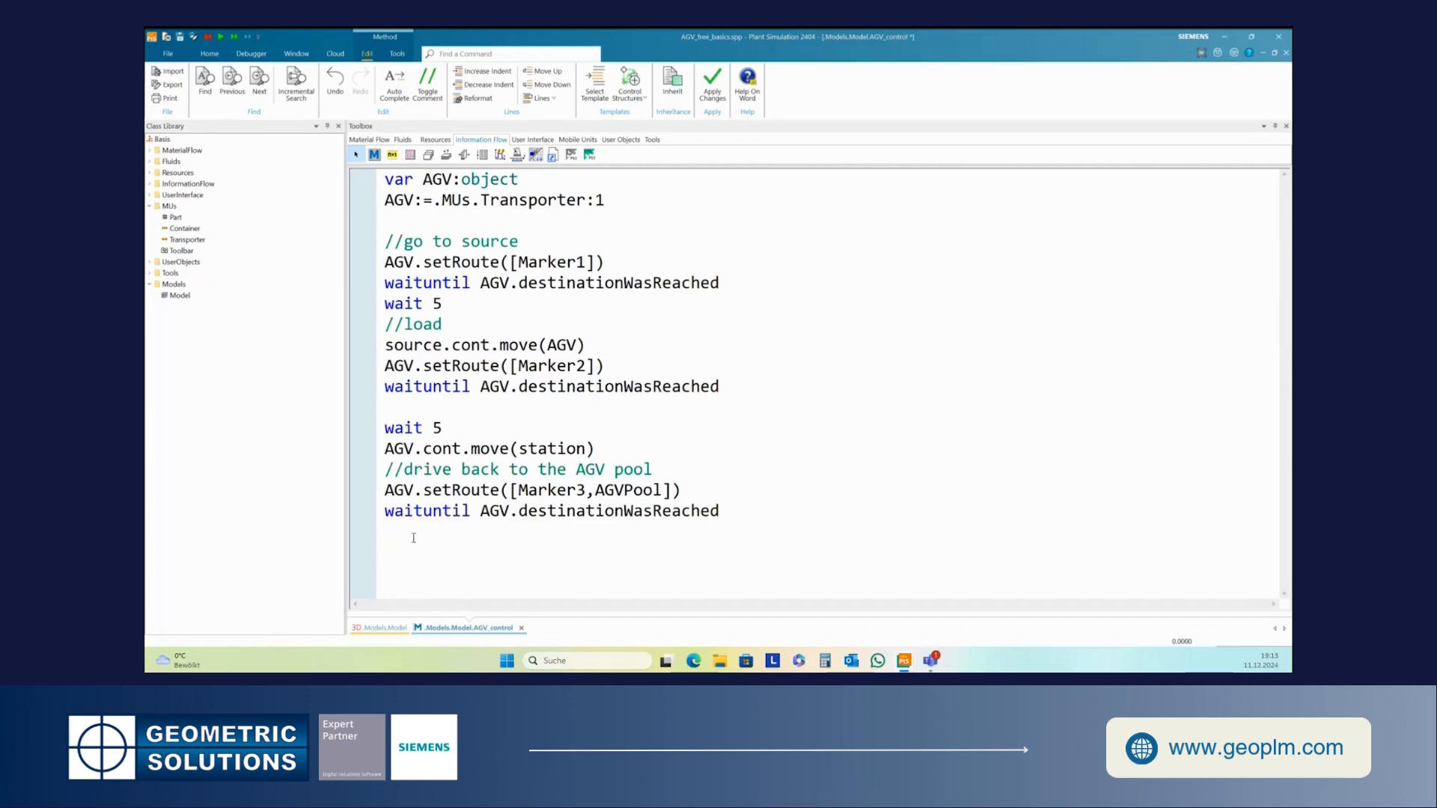
- Add the comment //start again and the line self.executeNewCallChain
{"action": "type", "text": "//star"}
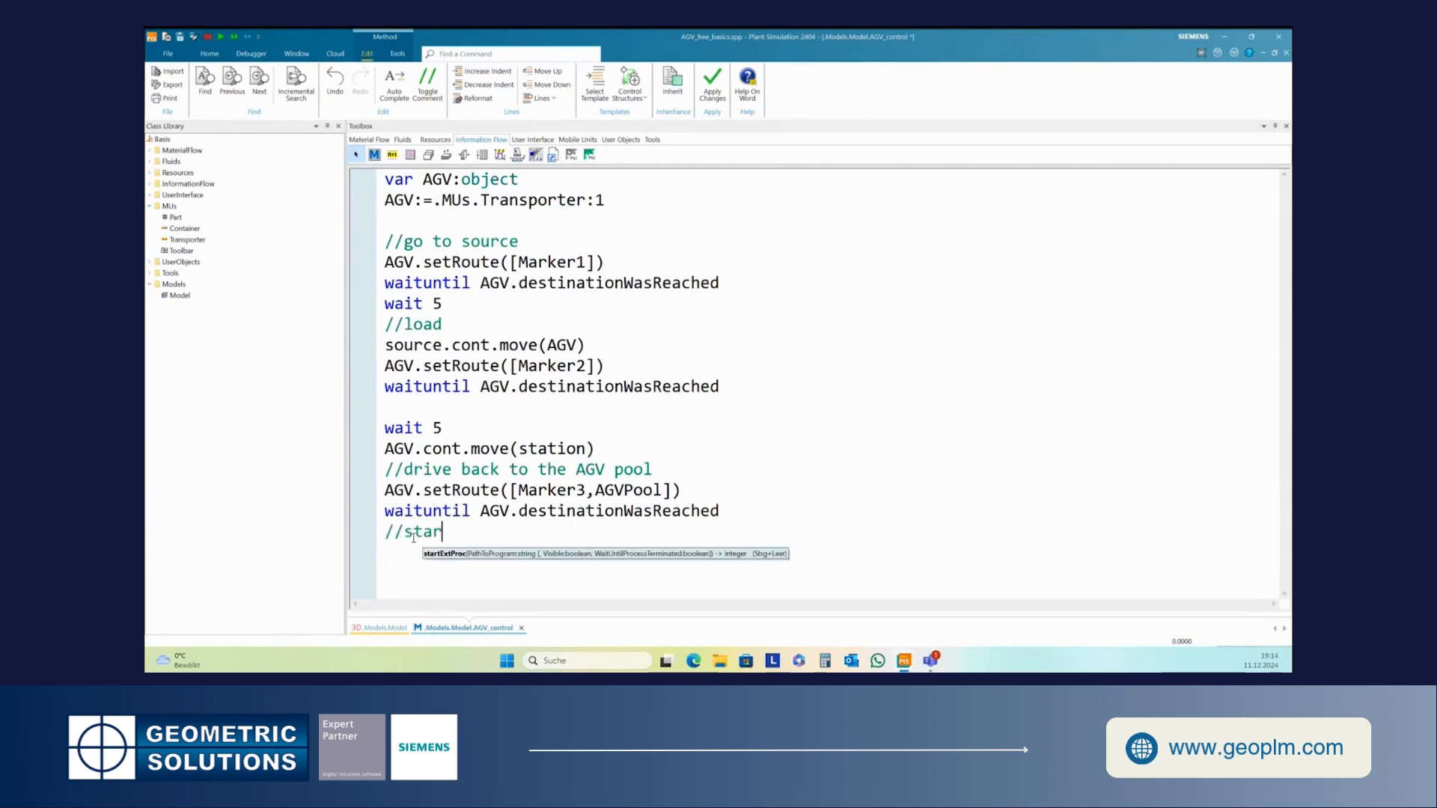
{"action": "type", "text": "t again"}
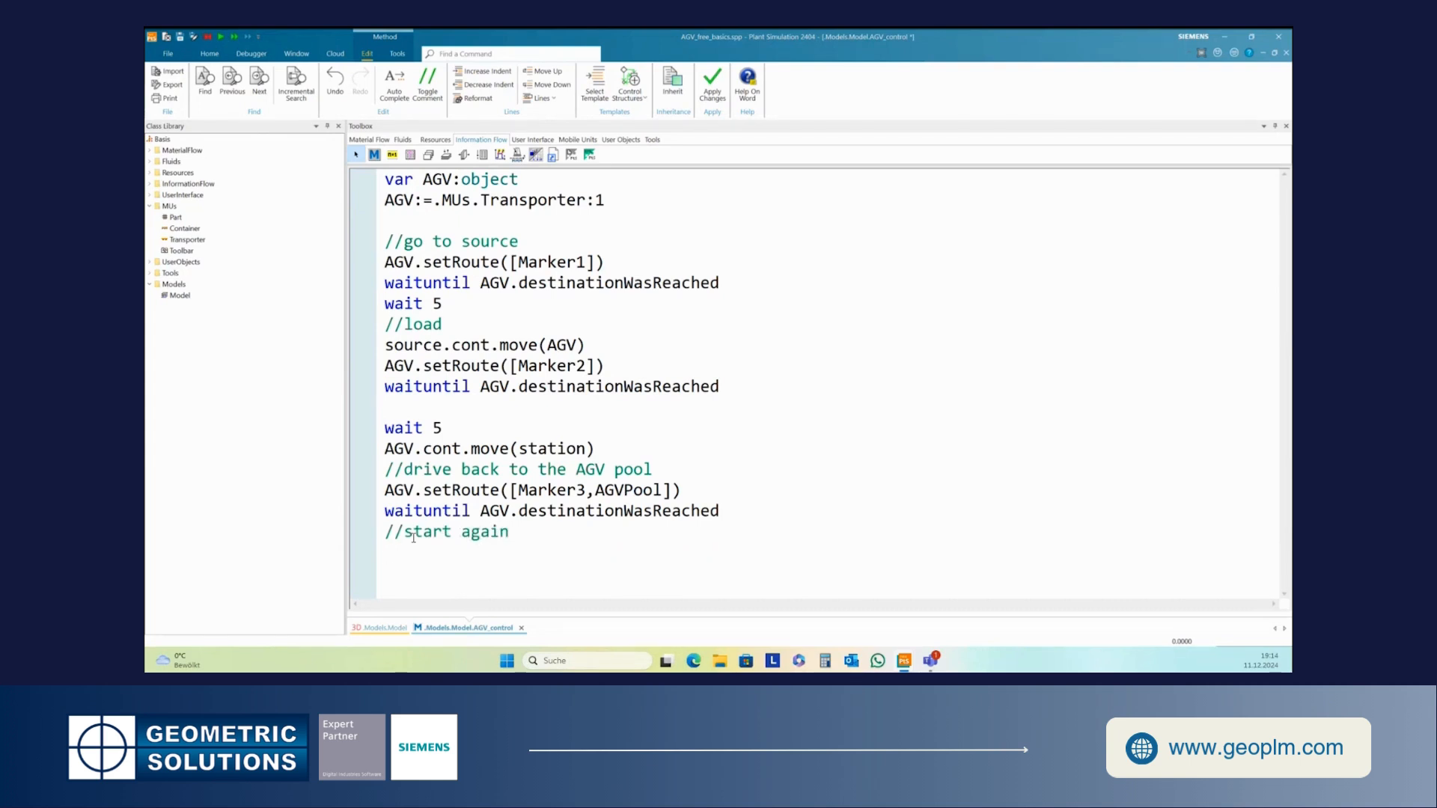
{"action": "key", "text": "Return"}
{"action": "type", "text": "self"}
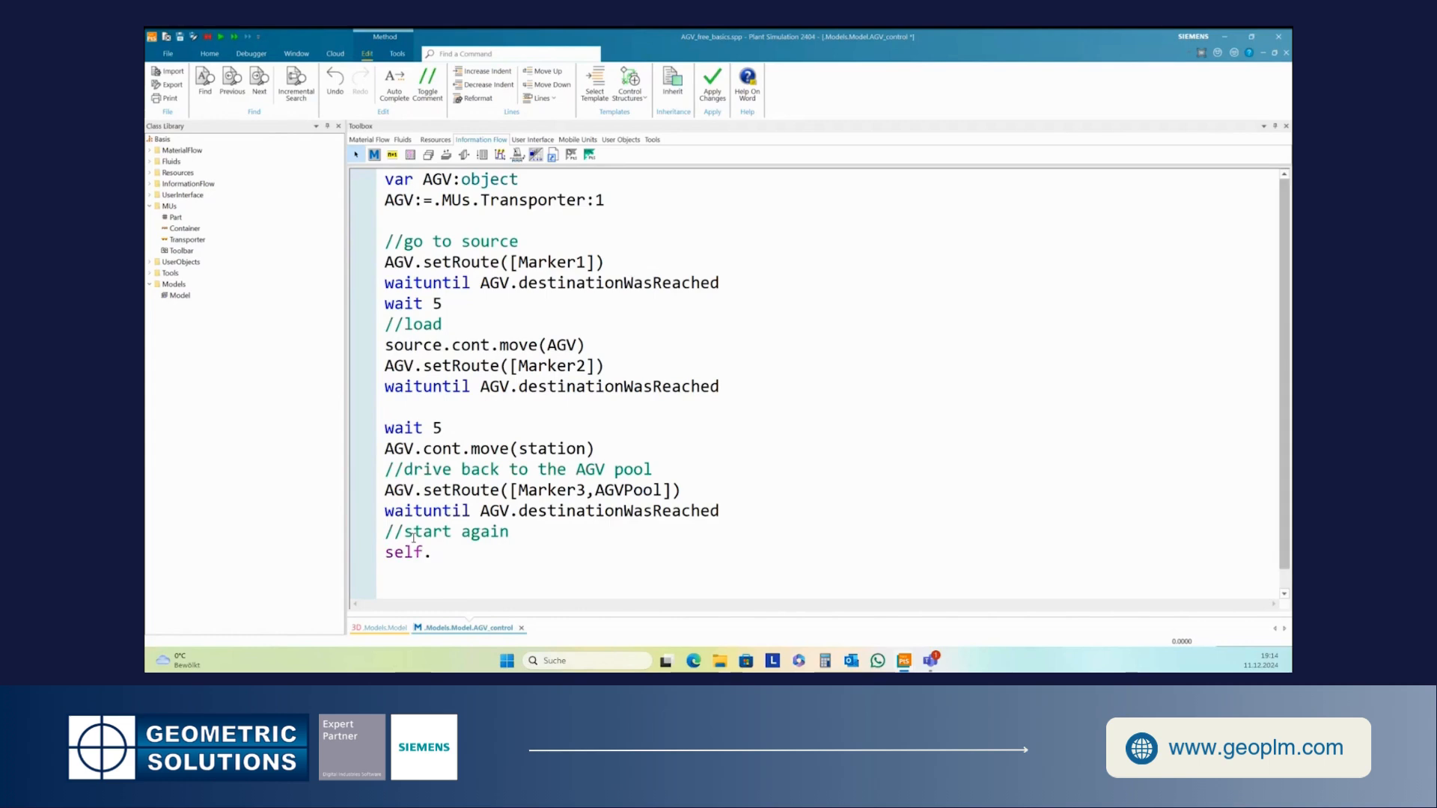
{"action": "type", "text": ".executeNew"}
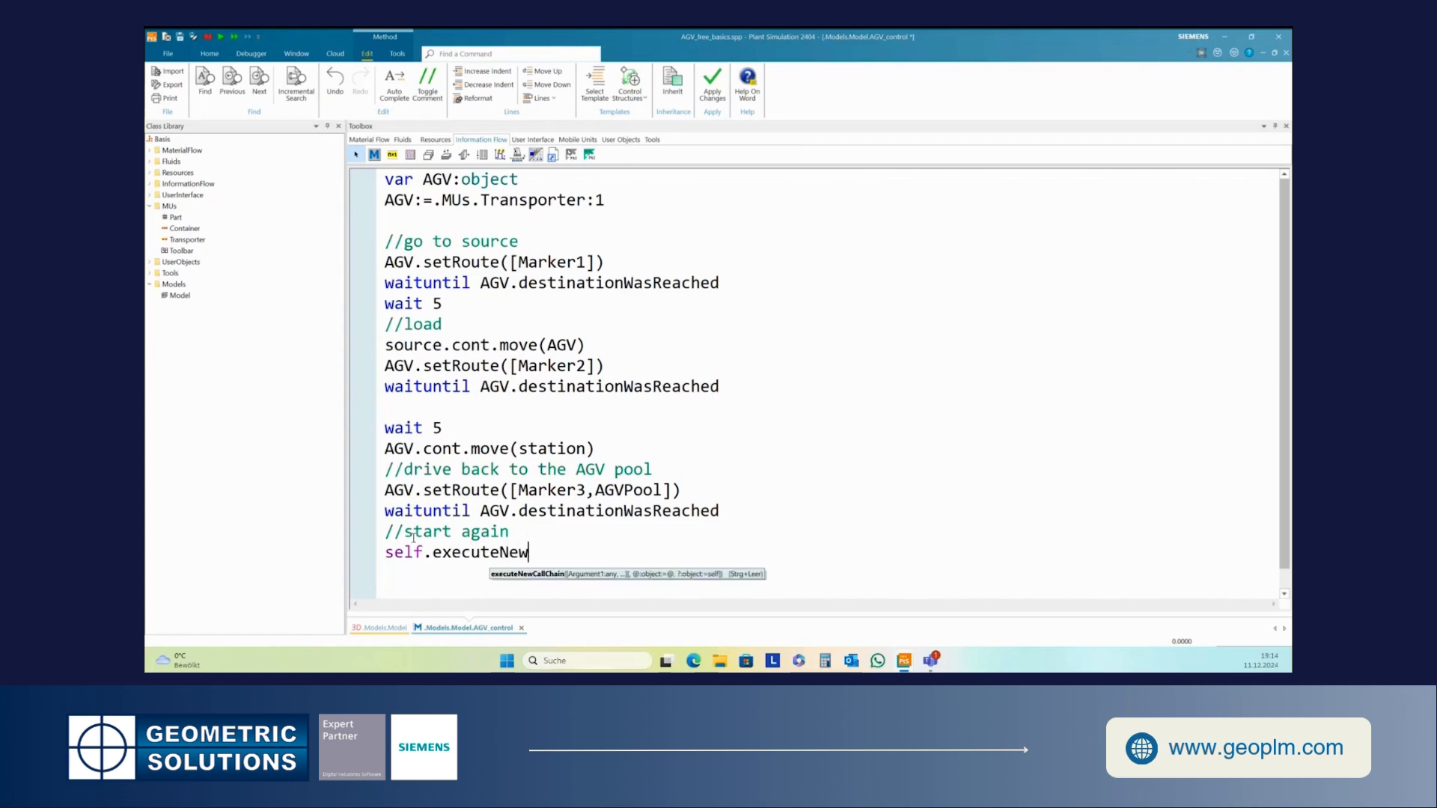
{"action": "type", "text": "CallChain"}
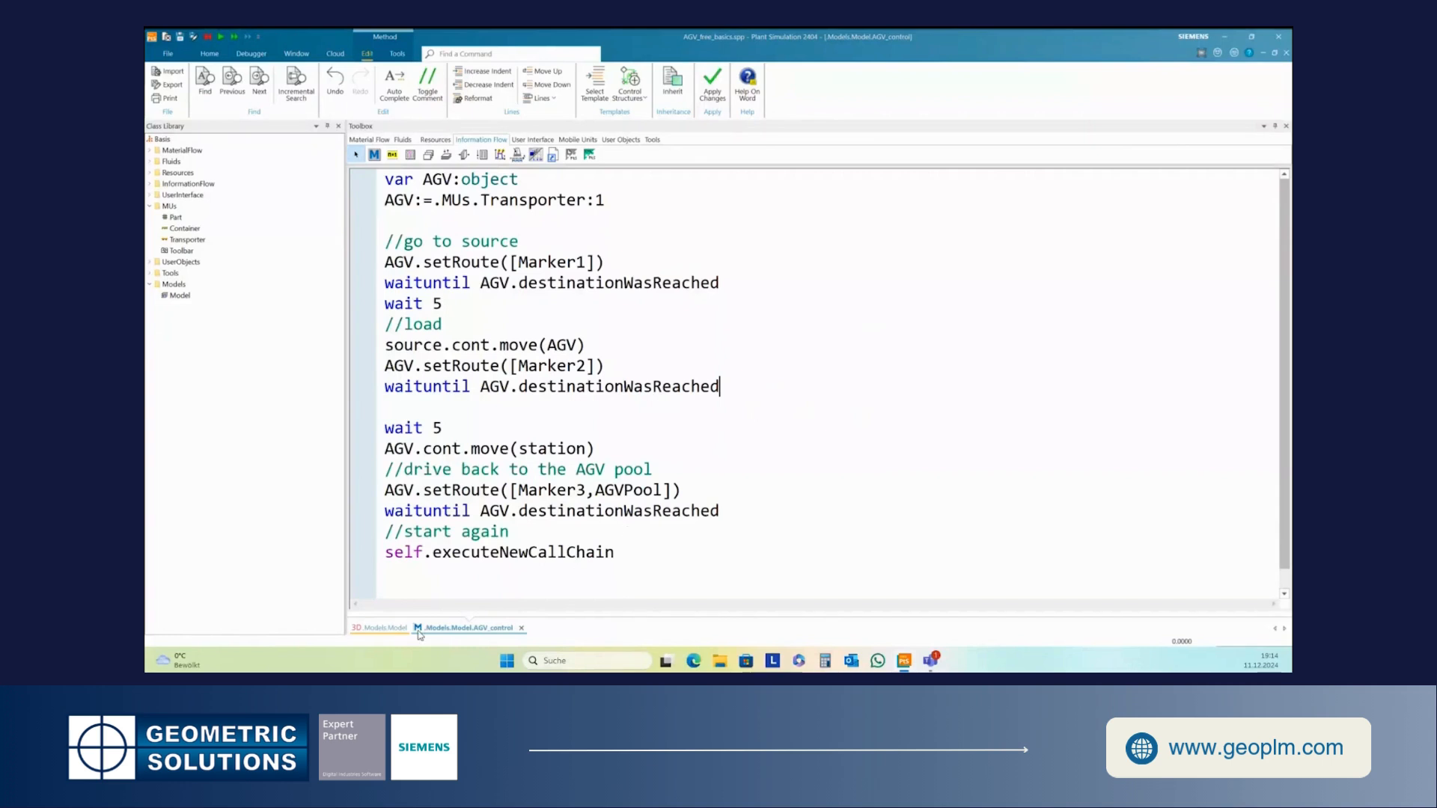
- Return to the 3D model and run the simulation to watch the AGV's route
{"action": "left_click", "coordinate": [380, 628]}
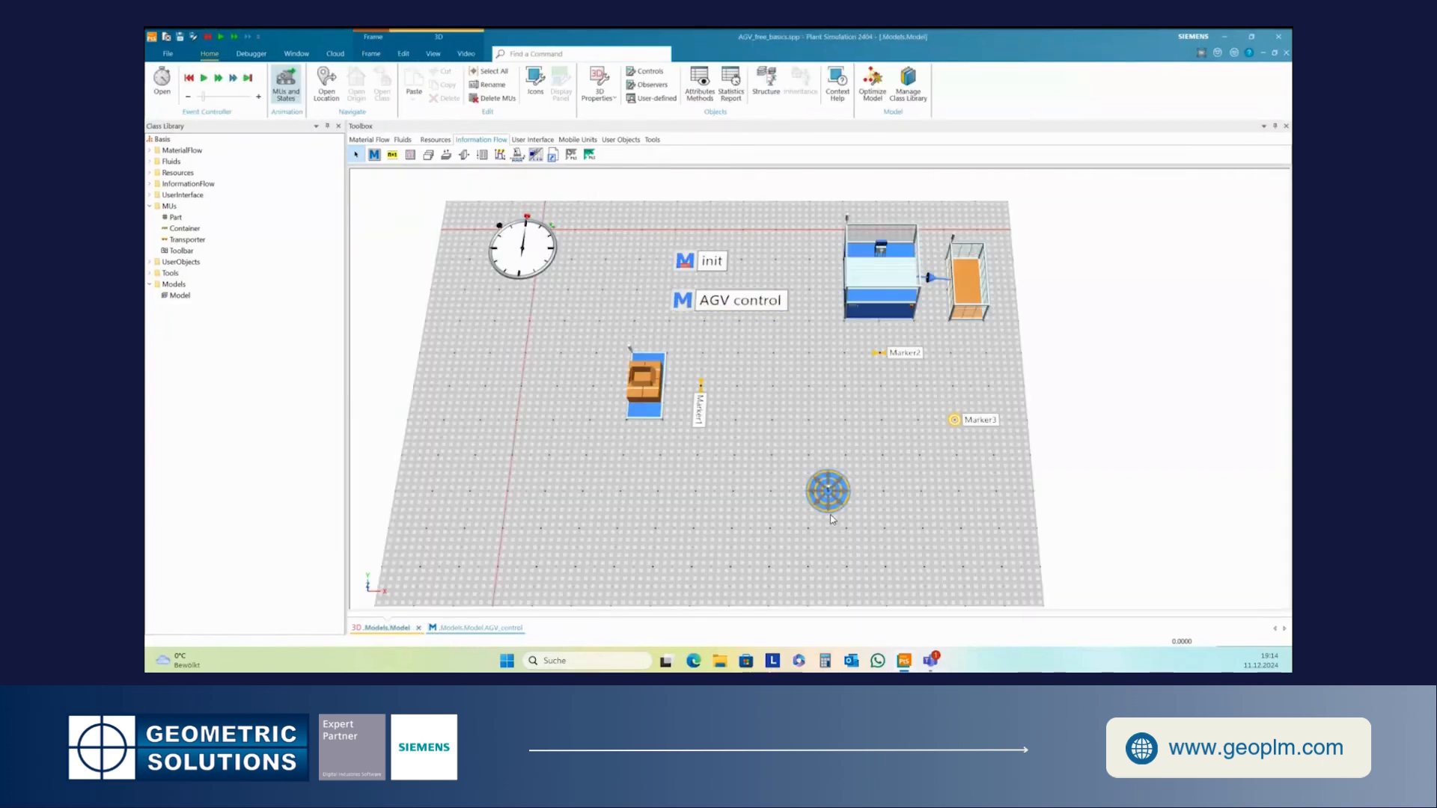
{"action": "left_click", "coordinate": [204, 78]}
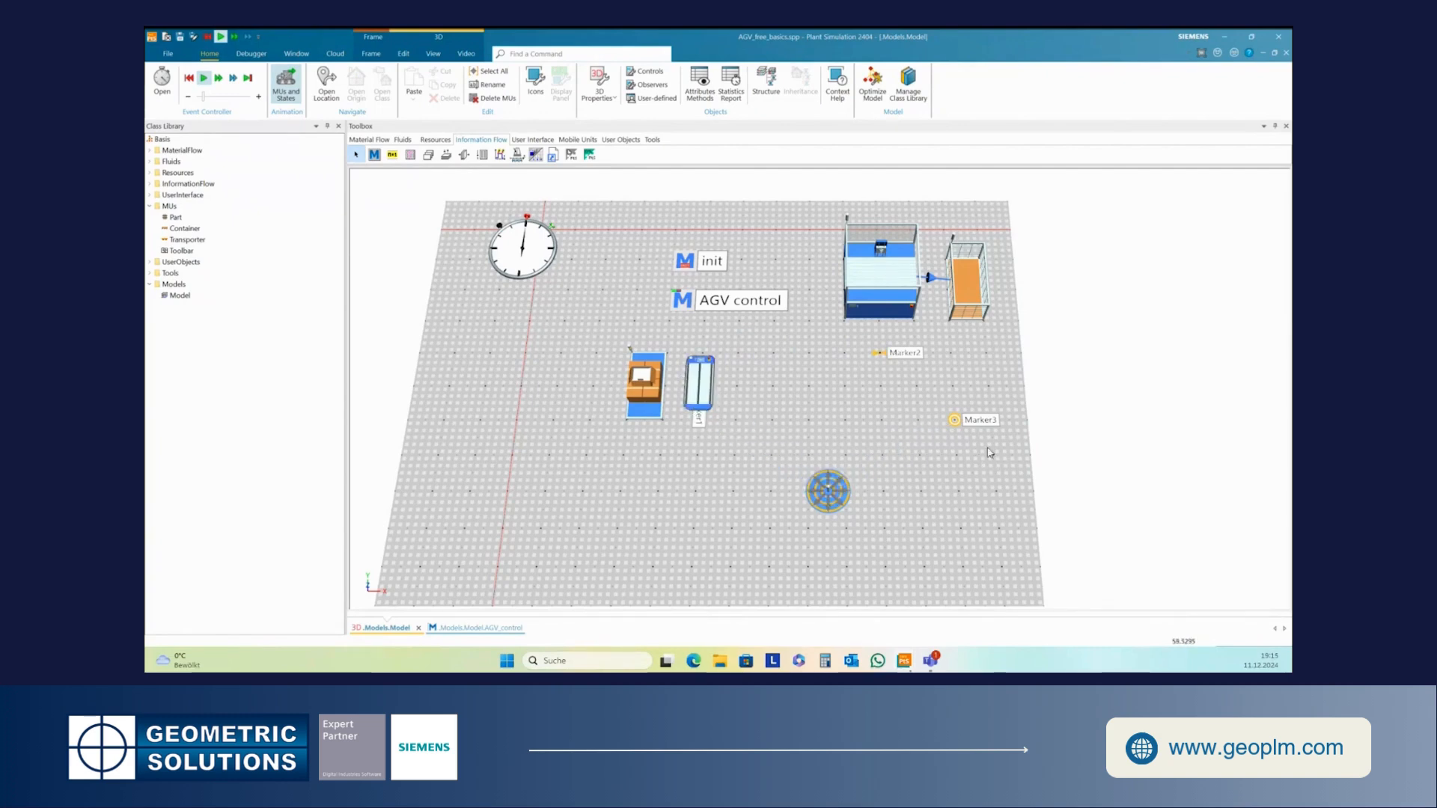
{"action": "left_click", "coordinate": [202, 78]}
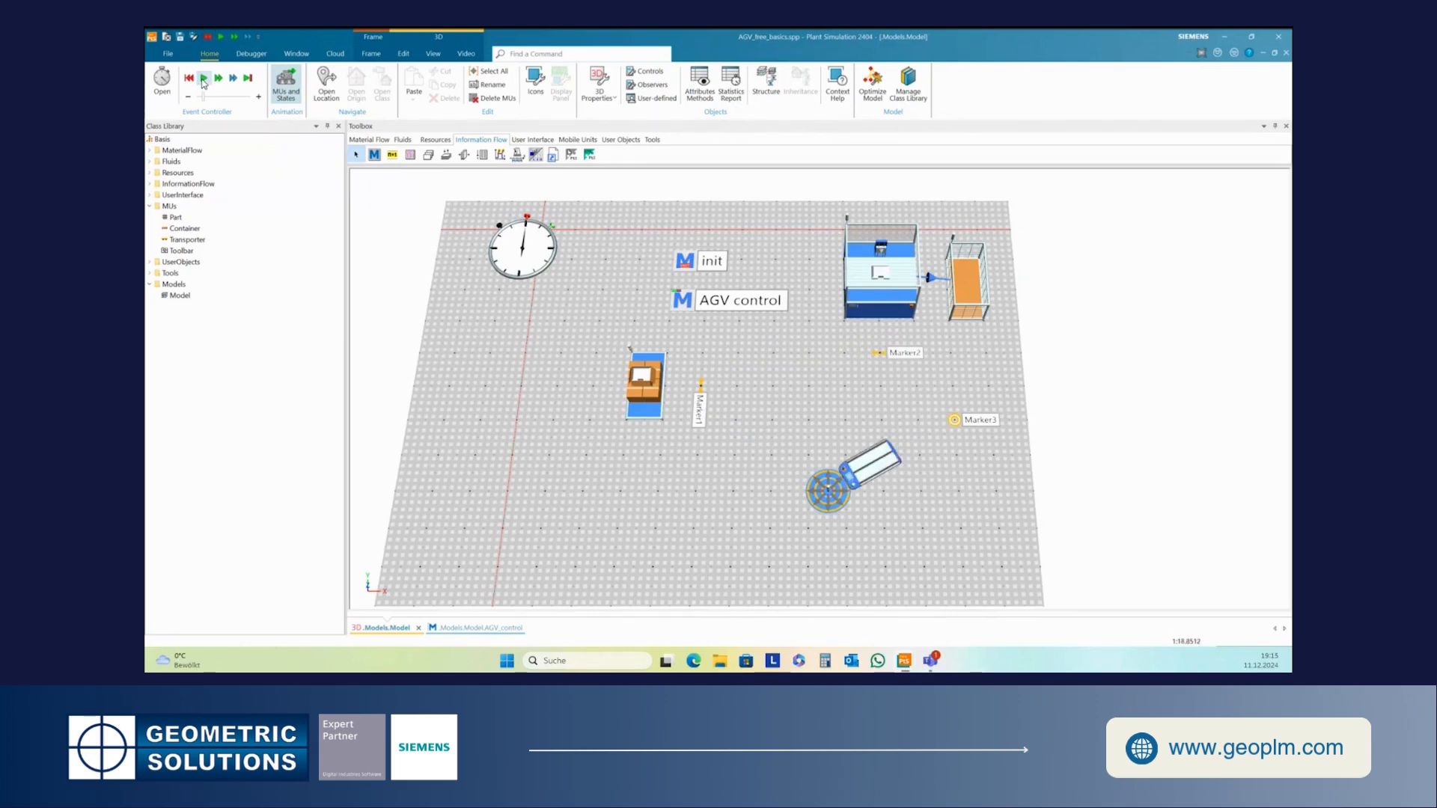
{"action": "left_click", "coordinate": [203, 80]}
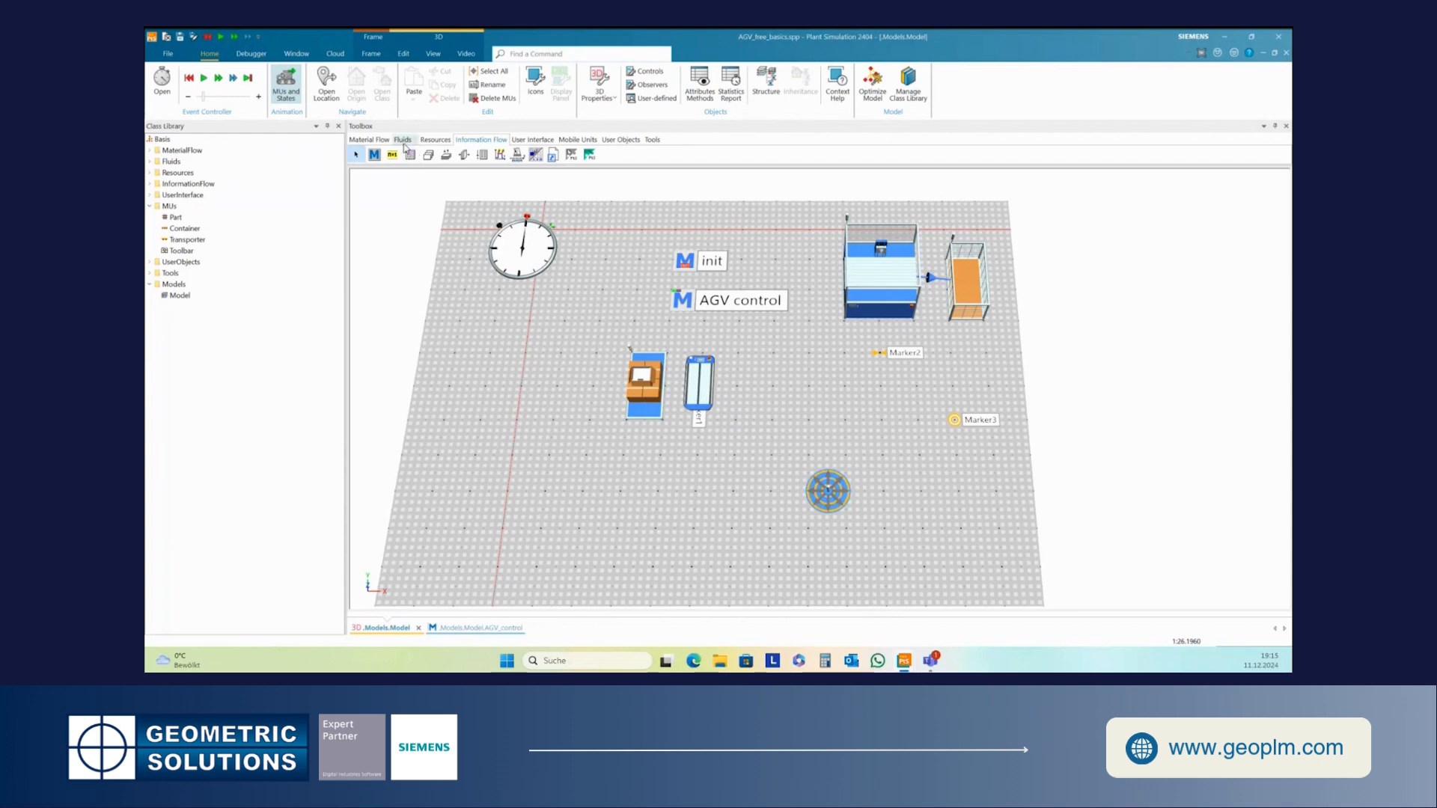
{"action": "left_click", "coordinate": [369, 140]}
{"action": "left_click", "coordinate": [482, 155]}
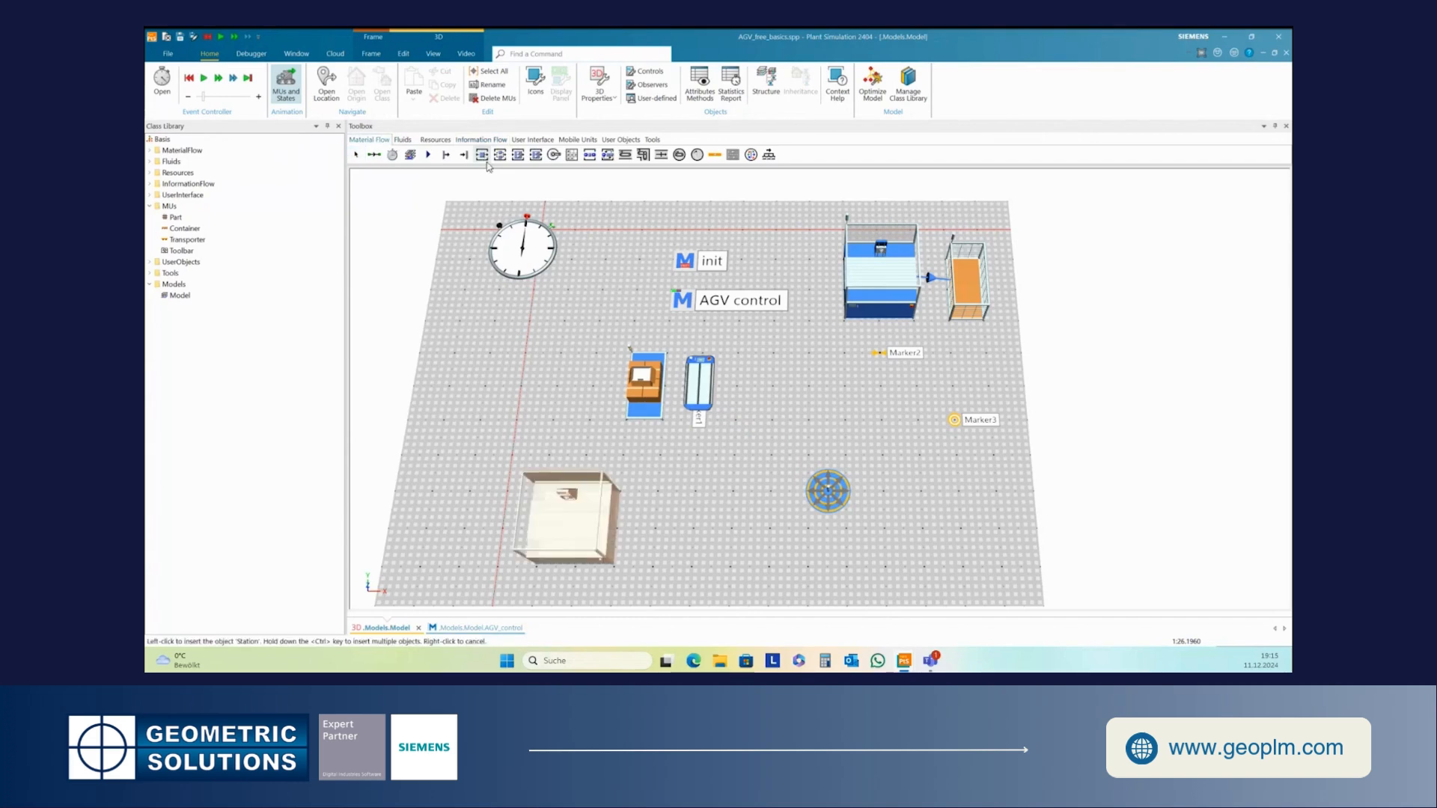
{"action": "left_click", "coordinate": [785, 371]}
{"action": "key", "text": "Up"}
{"action": "key", "text": "Up"}
{"action": "key", "text": "Up"}
{"action": "key", "text": "Up"}
{"action": "key", "text": "Up"}
{"action": "key", "text": "Right"}
{"action": "key", "text": "Right"}
{"action": "key", "text": "Right"}
{"action": "key", "text": "Right"}
{"action": "key", "text": "Right"}
{"action": "key", "text": "Up"}
{"action": "key", "text": "Up"}
{"action": "key", "text": "Up"}
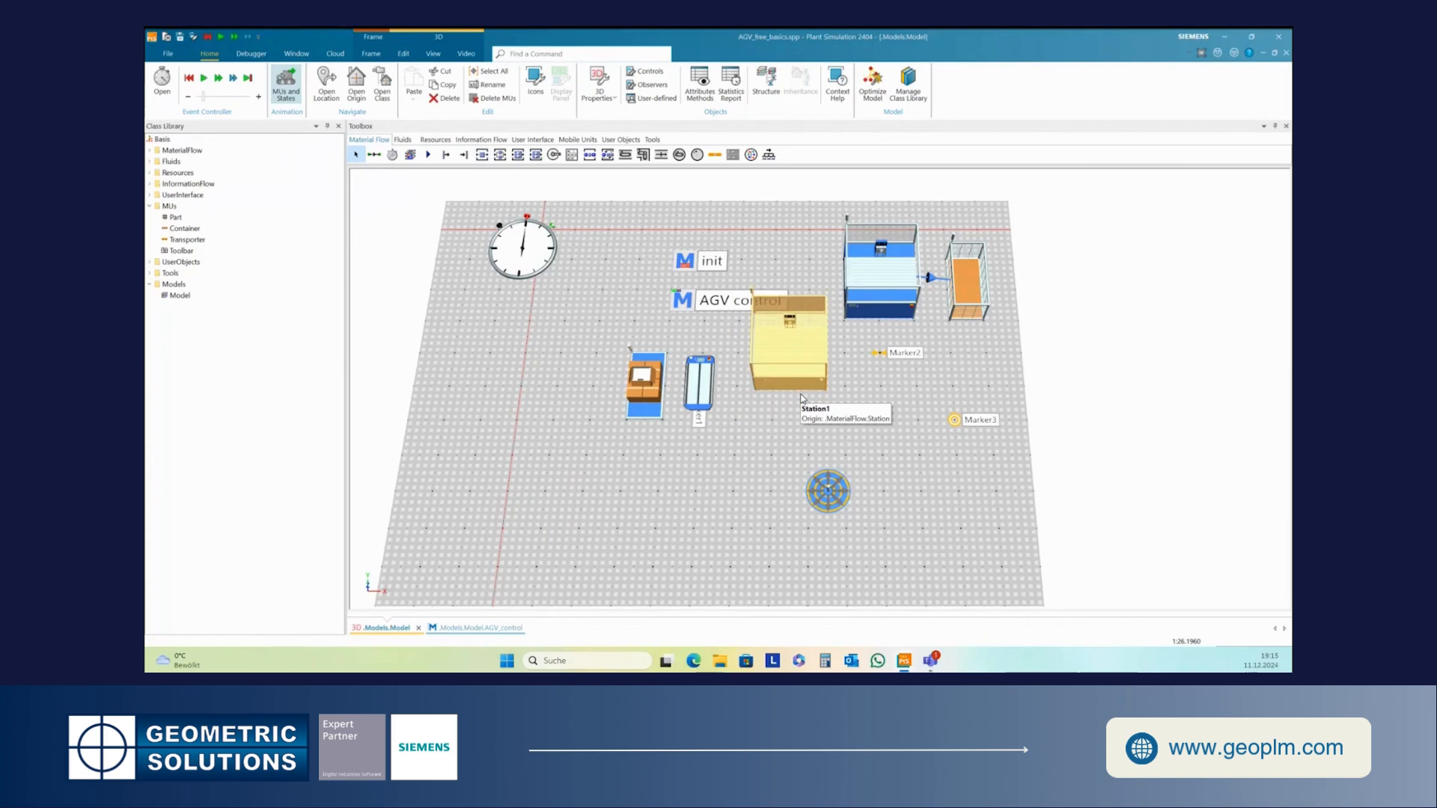
{"action": "left_click", "coordinate": [796, 435]}
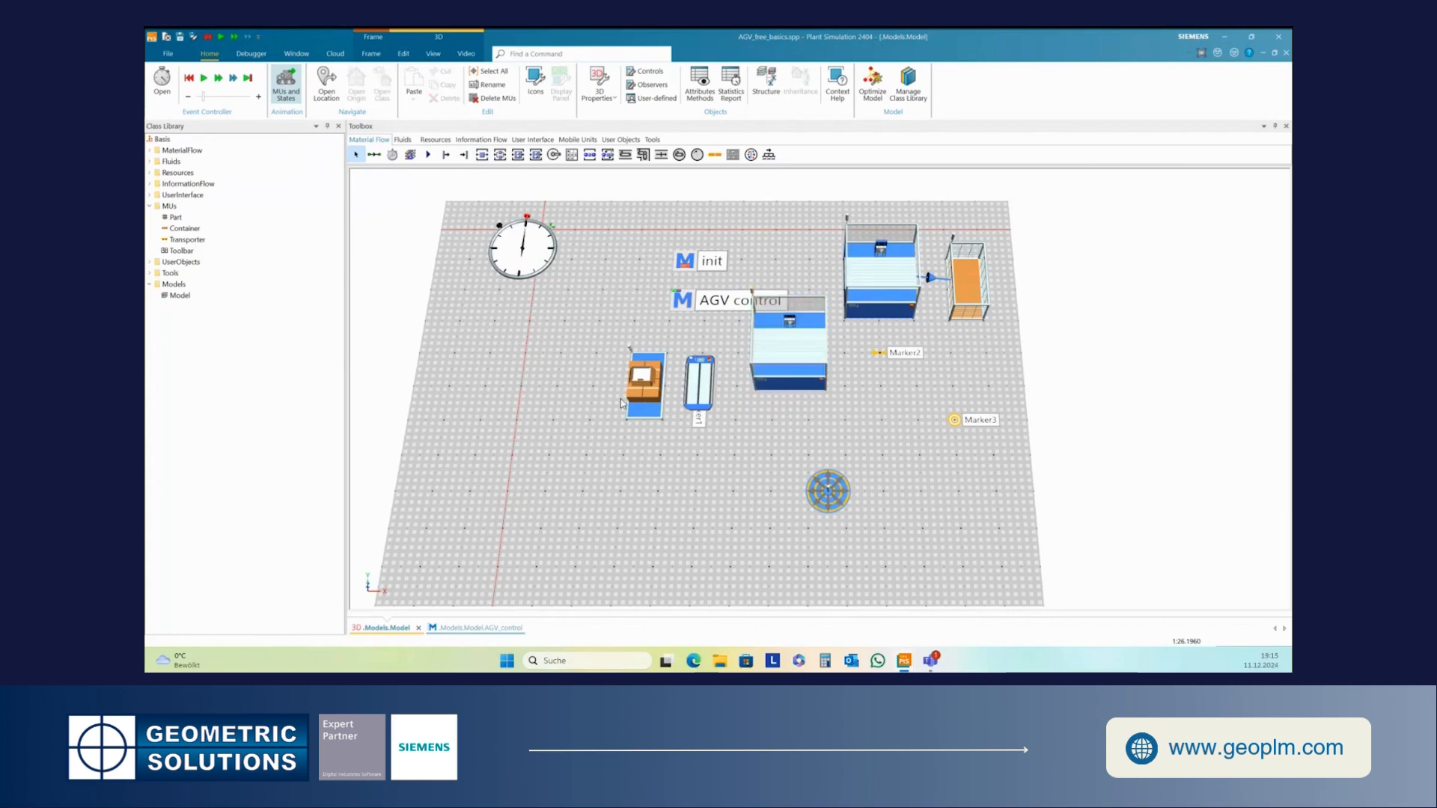
- Reset and rerun the simulation, then delete the station inserted near Marker2
{"action": "left_click", "coordinate": [189, 78]}
{"action": "left_click", "coordinate": [202, 84]}
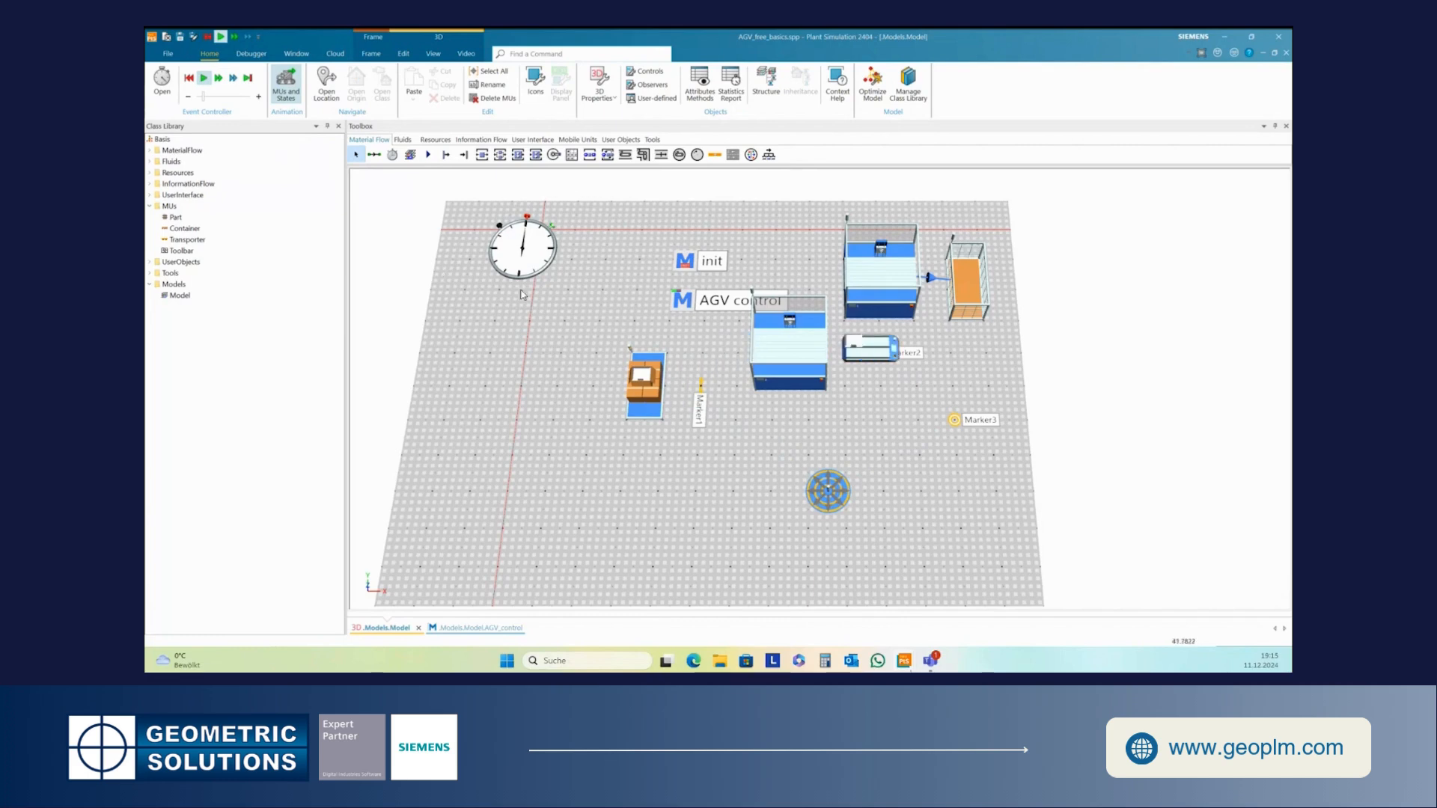
{"action": "left_click", "coordinate": [816, 347]}
{"action": "key", "text": "Delete"}
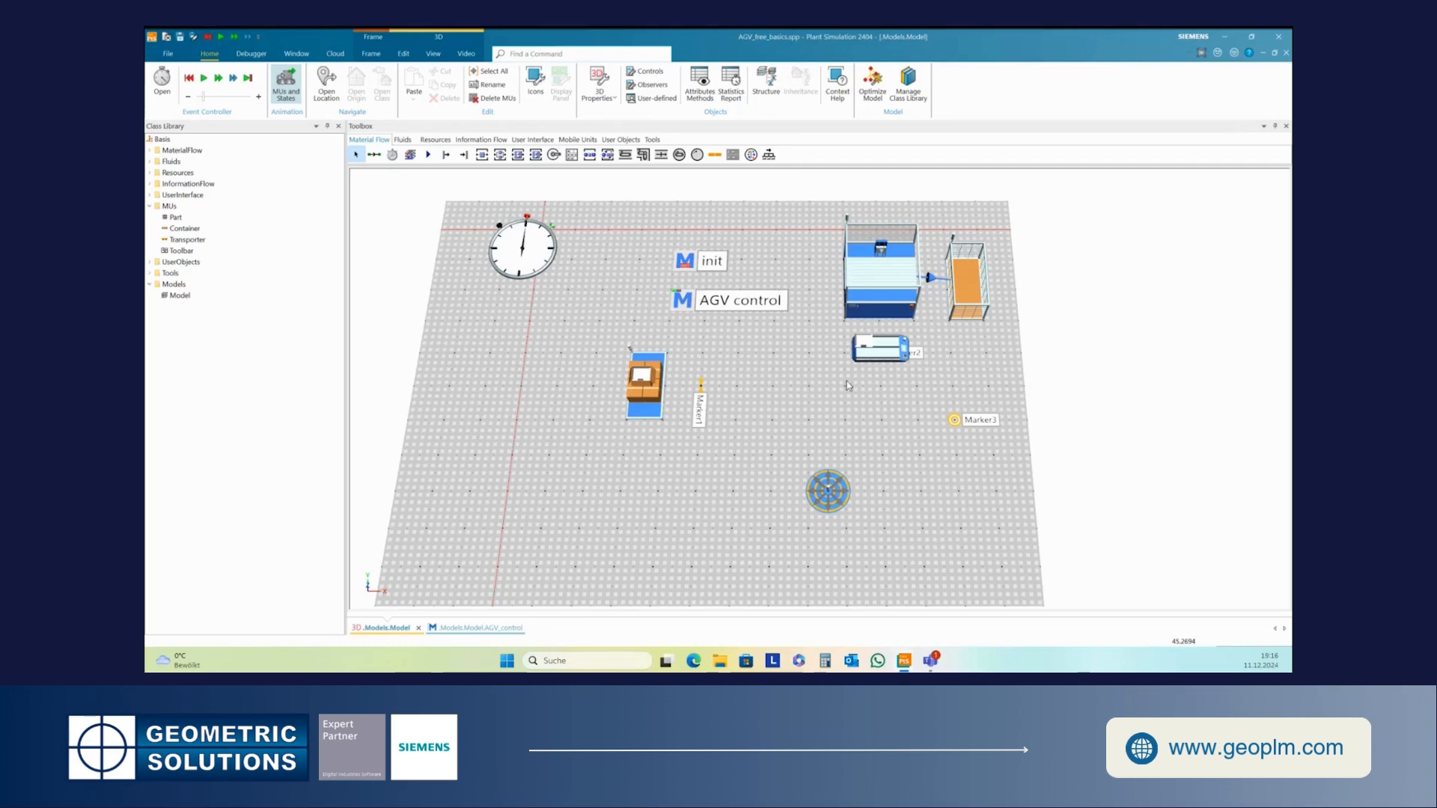
- Reopen AGV control, check the Marker2 route line, apply the changes and close the method editor
{"action": "double_click", "coordinate": [686, 299]}
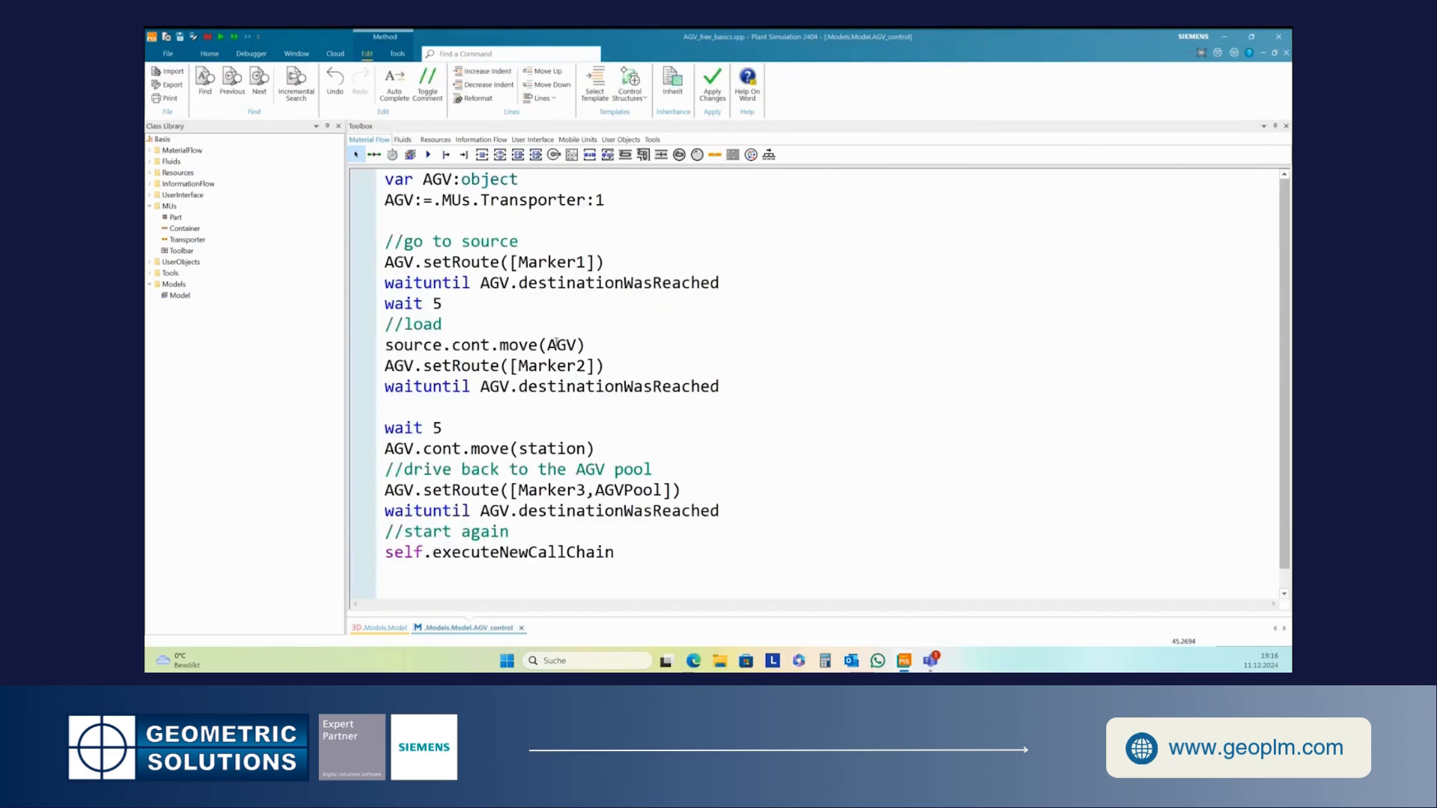
{"action": "left_click_drag", "start_coordinate": [519, 365], "coordinate": [586, 366]}
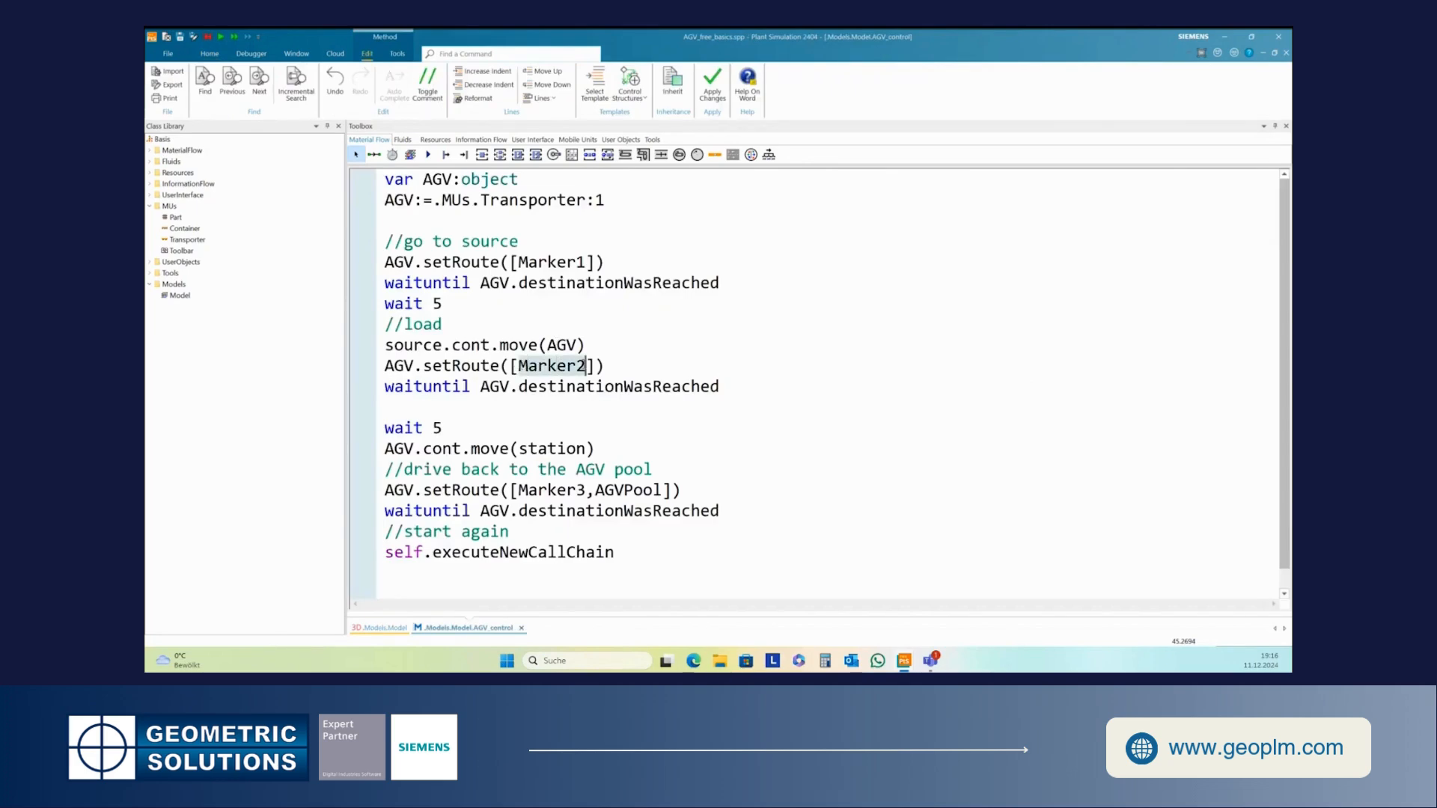
{"action": "left_click", "coordinate": [586, 366]}
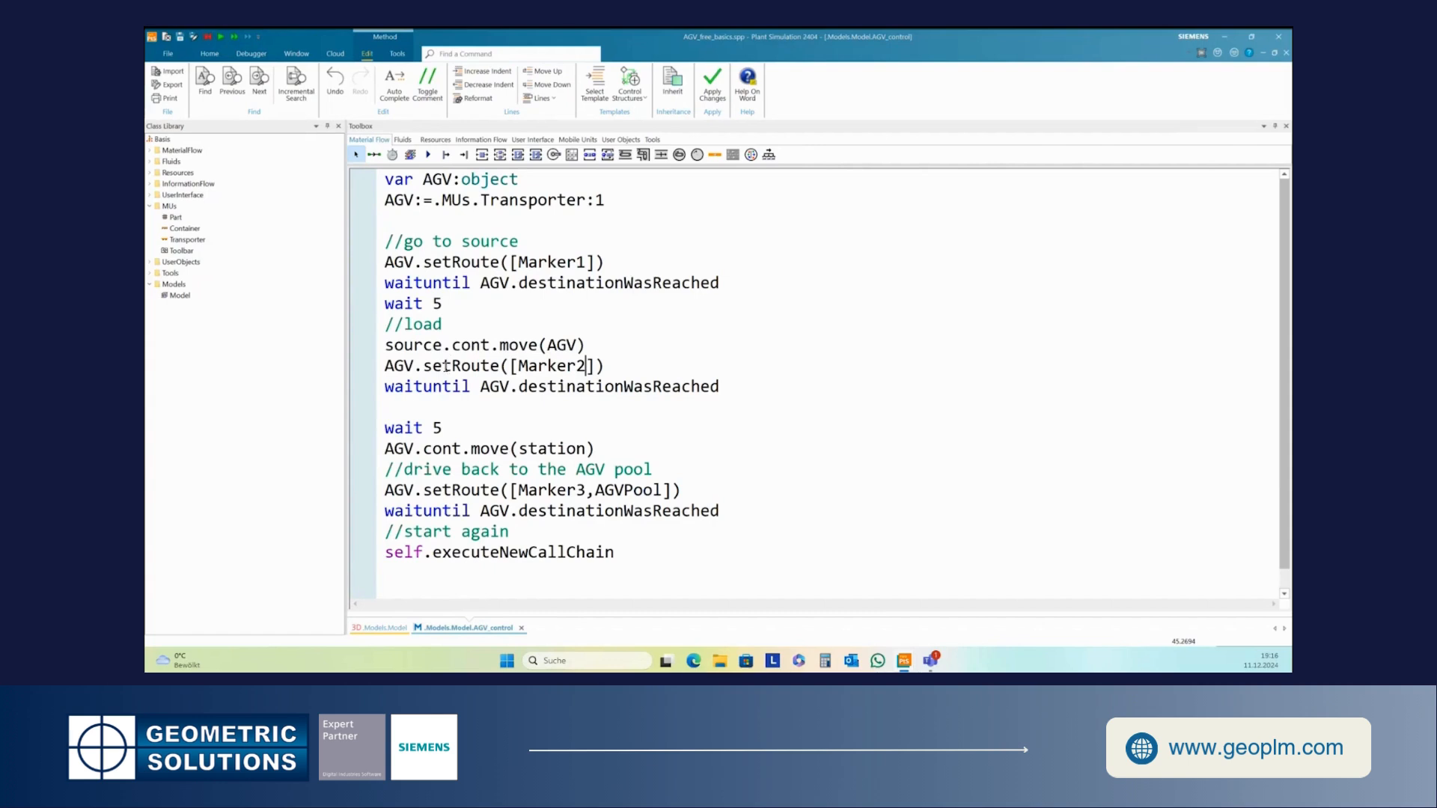
{"action": "left_click", "coordinate": [614, 427]}
{"action": "left_click", "coordinate": [712, 82]}
{"action": "left_click", "coordinate": [620, 550]}
{"action": "left_click", "coordinate": [1286, 54]}
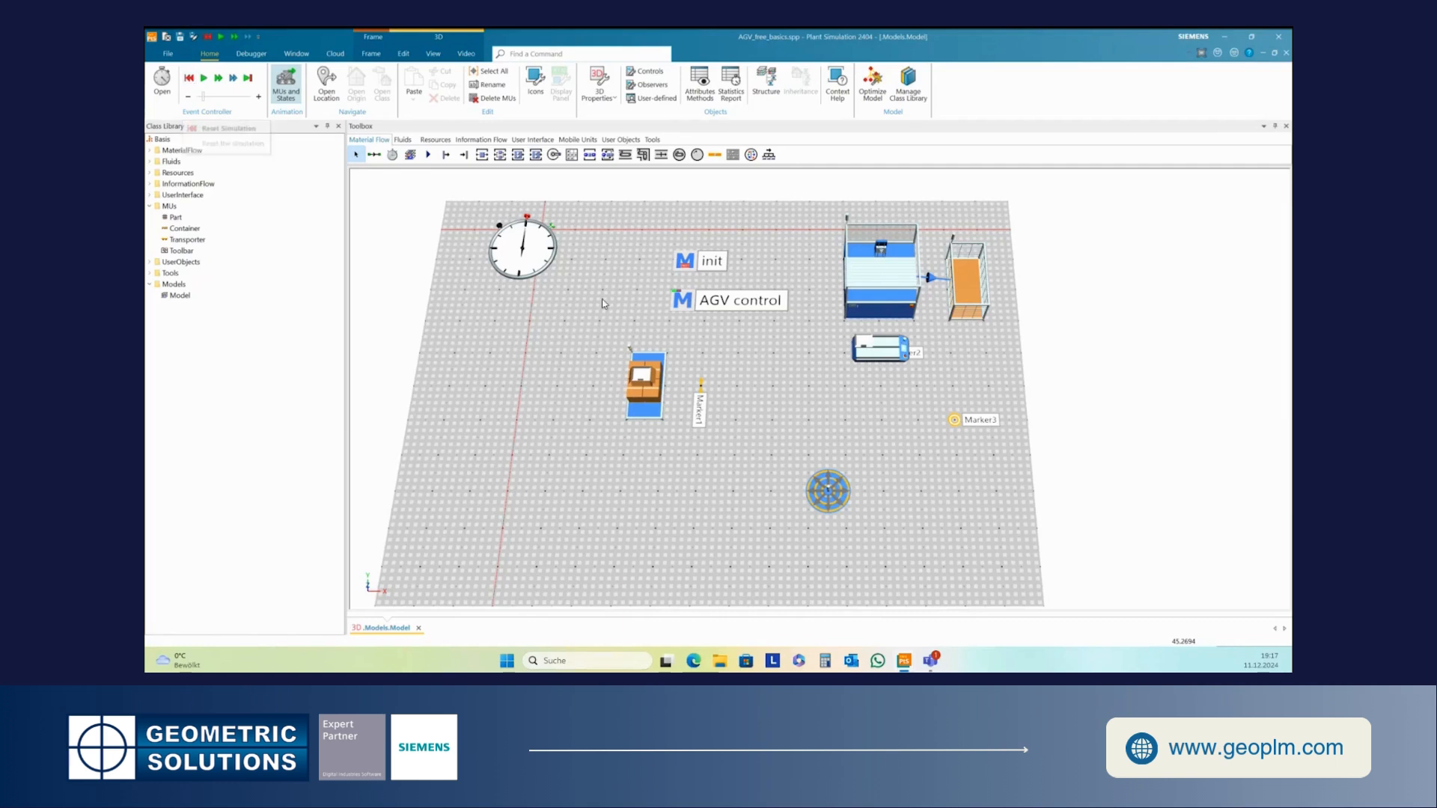
- Reset the simulation and create a new model frame in the Models folder
{"action": "left_click", "coordinate": [189, 80]}
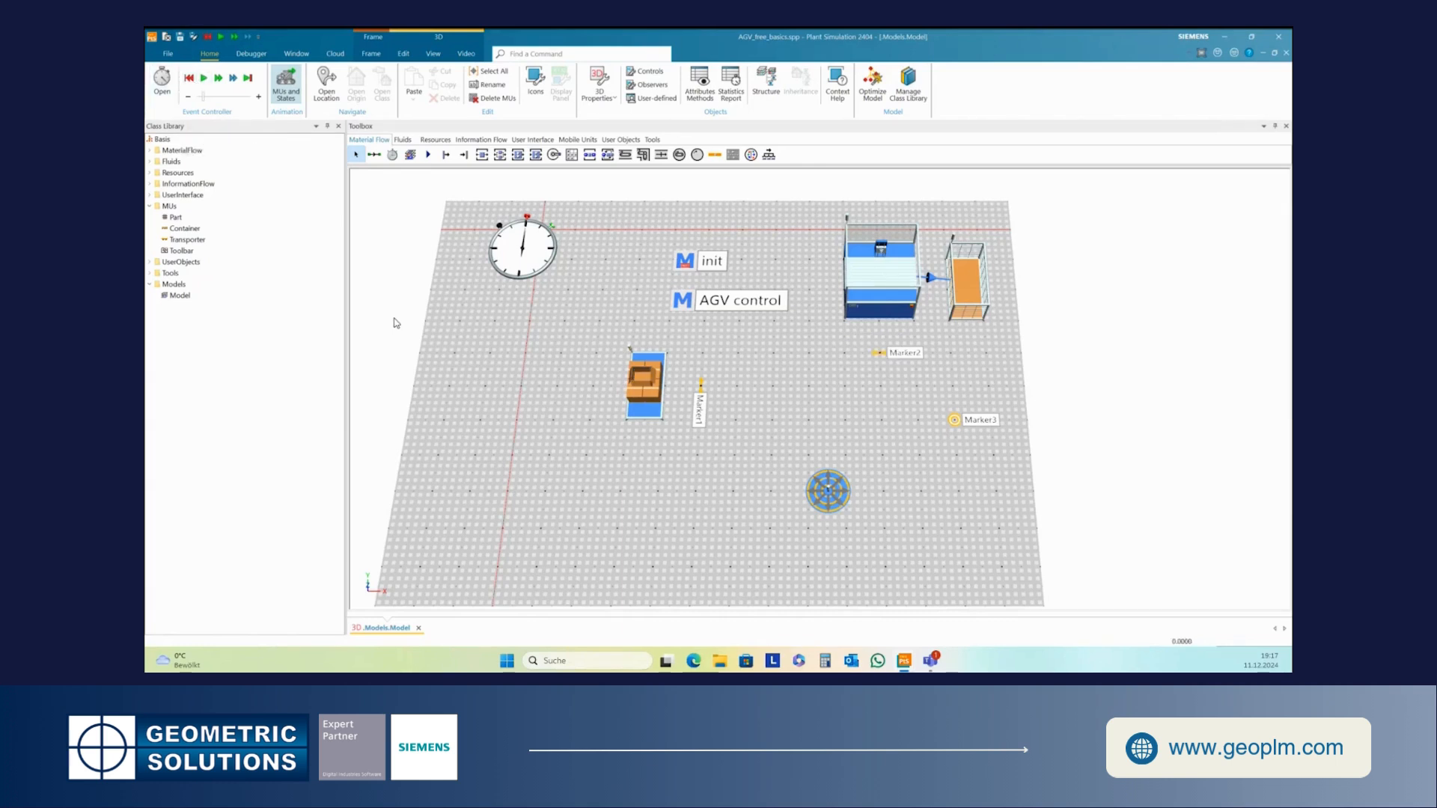
{"action": "right_click", "coordinate": [173, 285]}
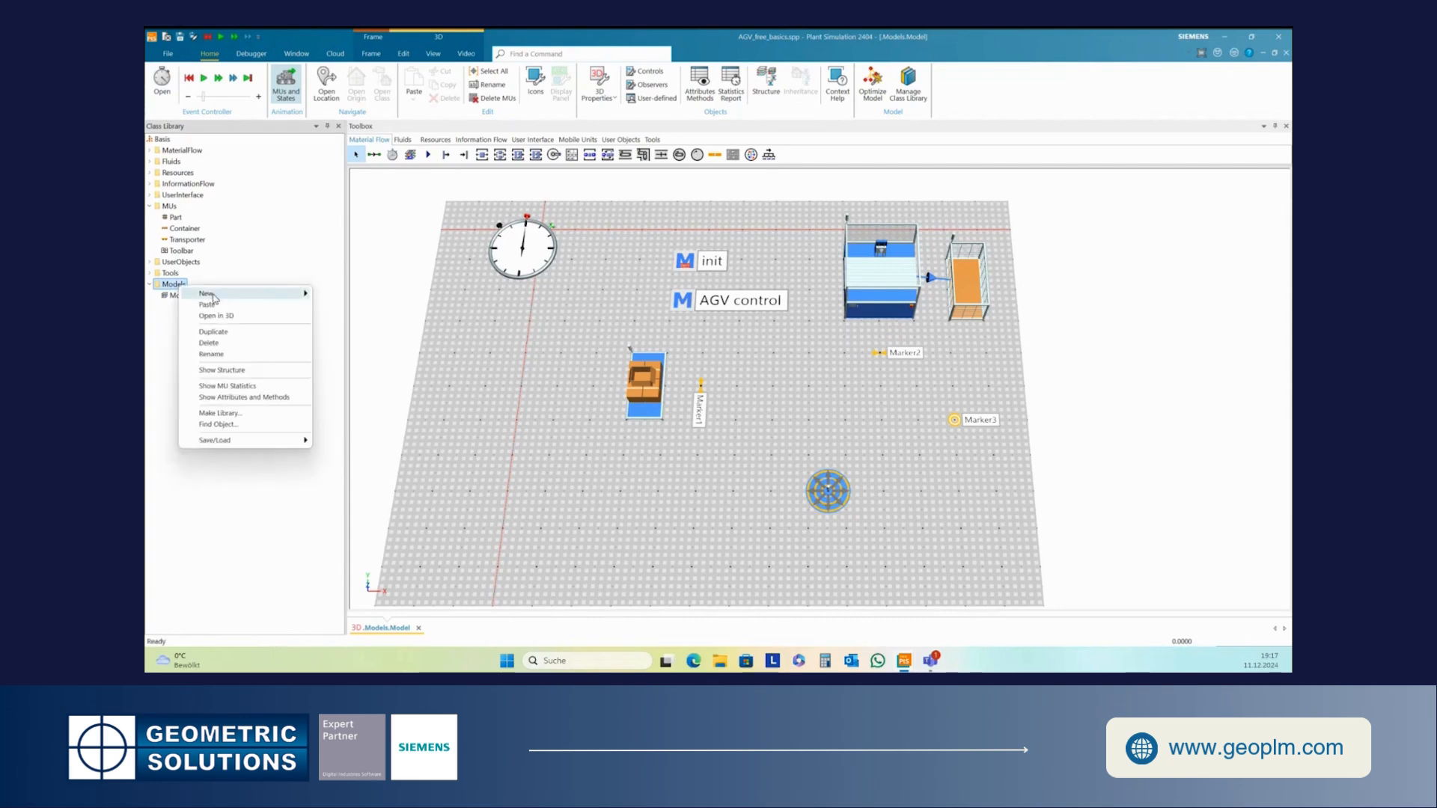
{"action": "mouse_move", "coordinate": [217, 298]}
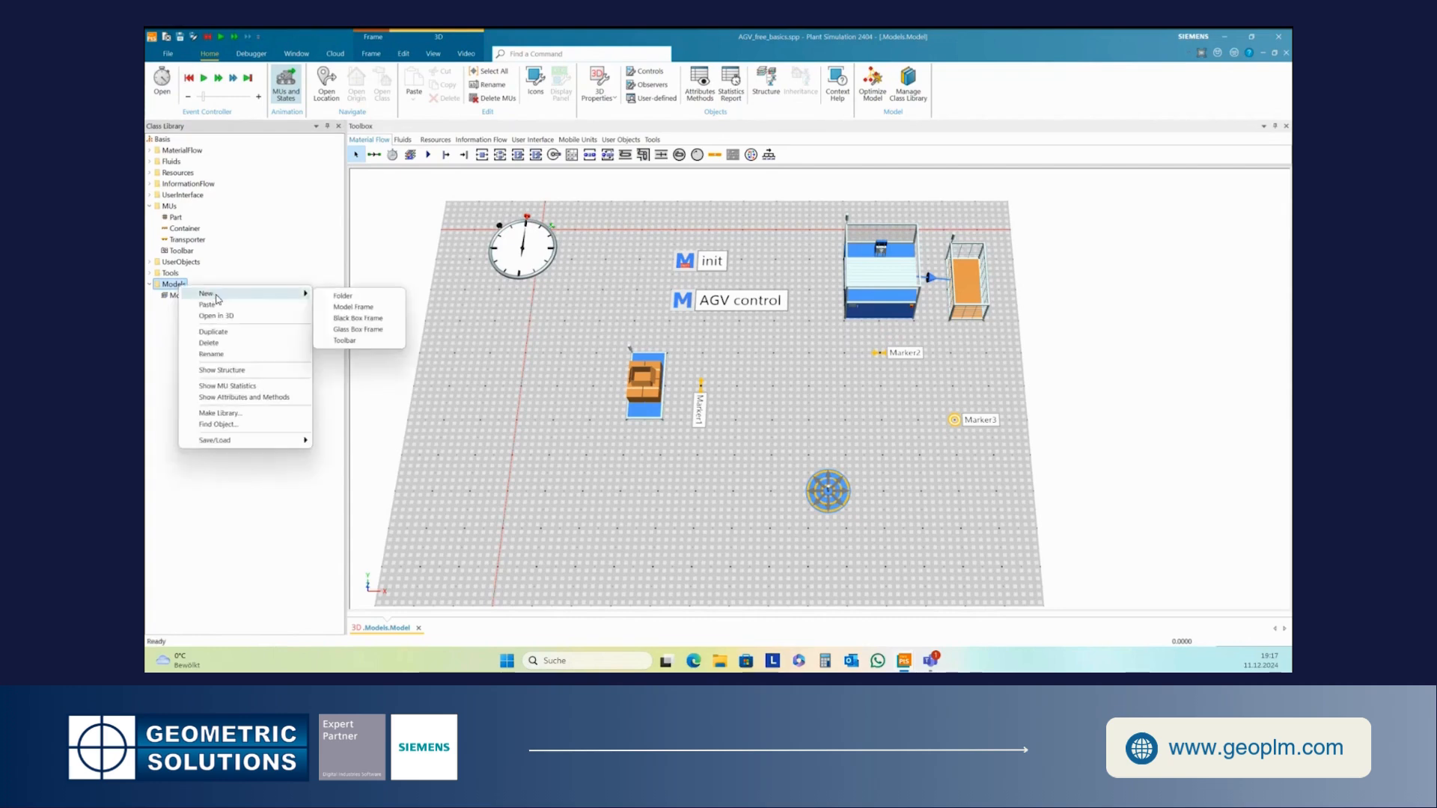
{"action": "left_click", "coordinate": [358, 308]}
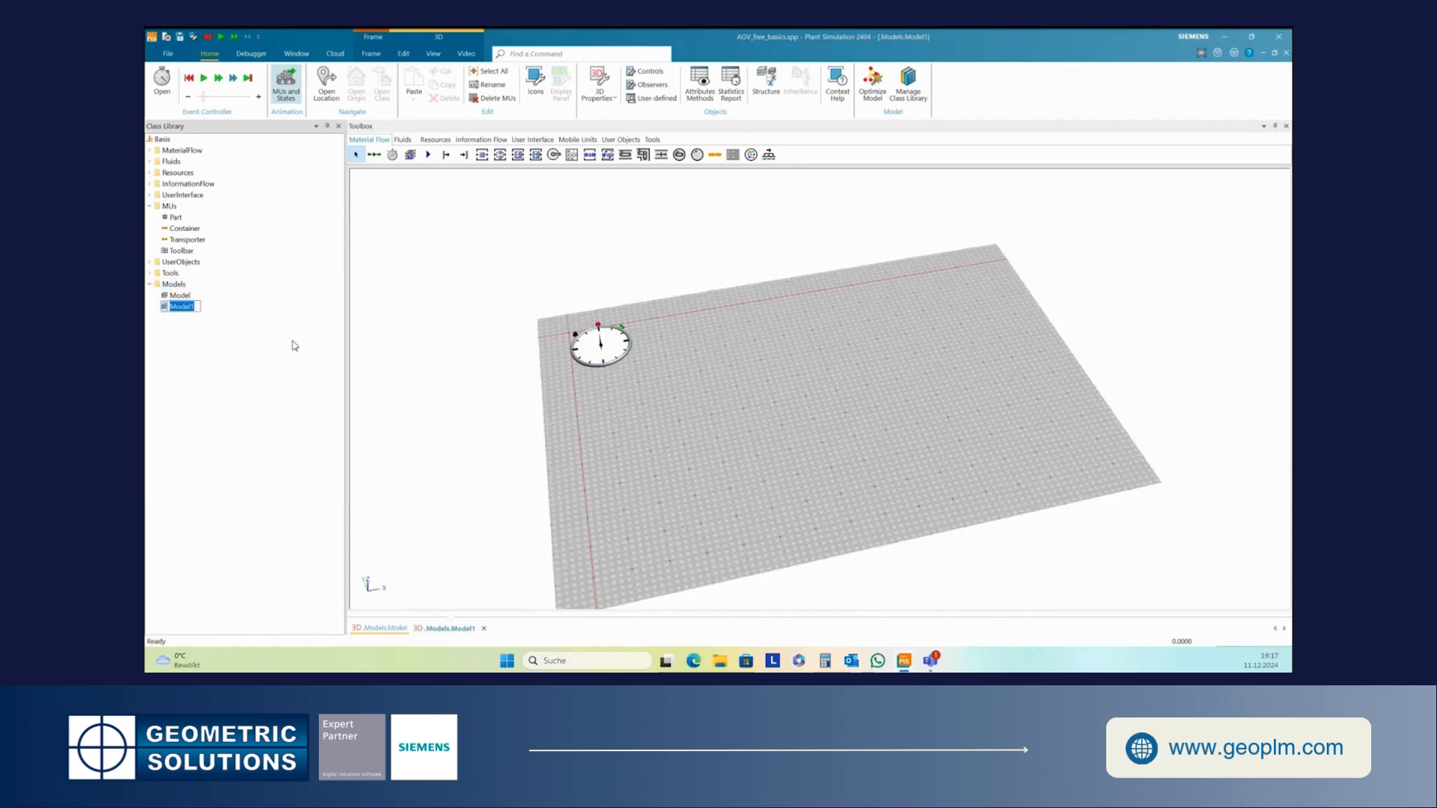
- Open the original model, close its window so only Model1 stays open, and adjust the view
{"action": "double_click", "coordinate": [185, 295]}
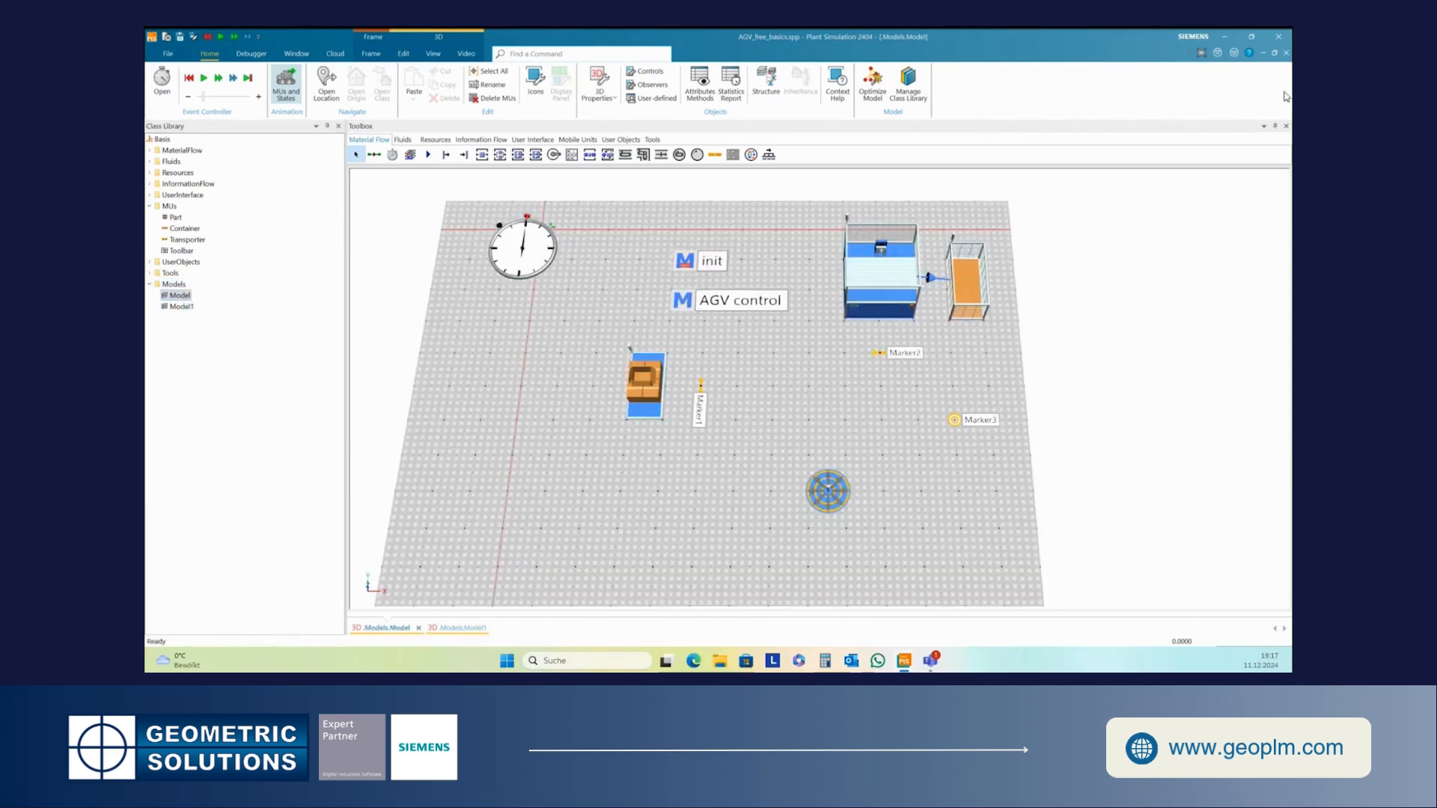
{"action": "left_click", "coordinate": [1286, 53]}
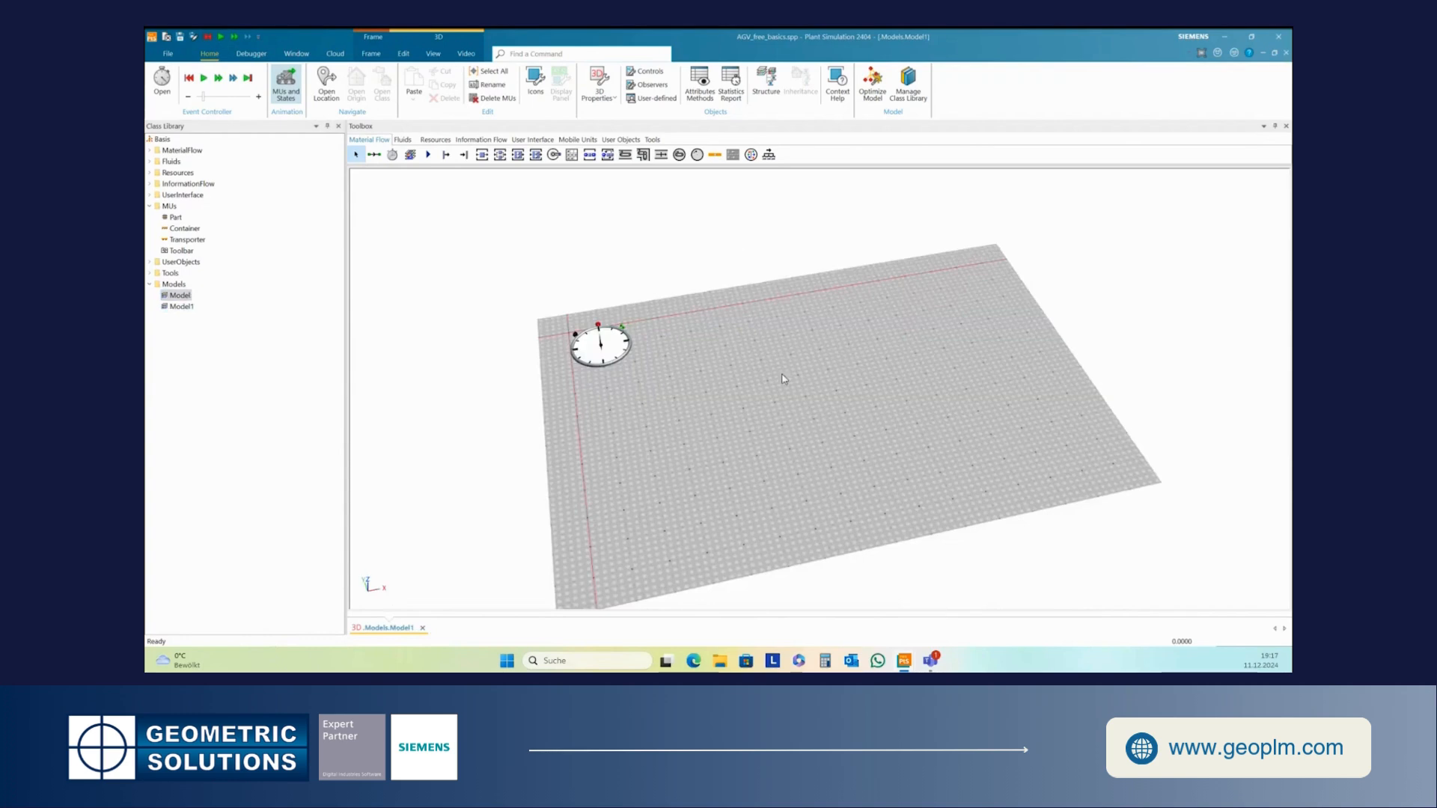
{"action": "left_click_drag", "start_coordinate": [784, 370], "coordinate": [775, 393]}
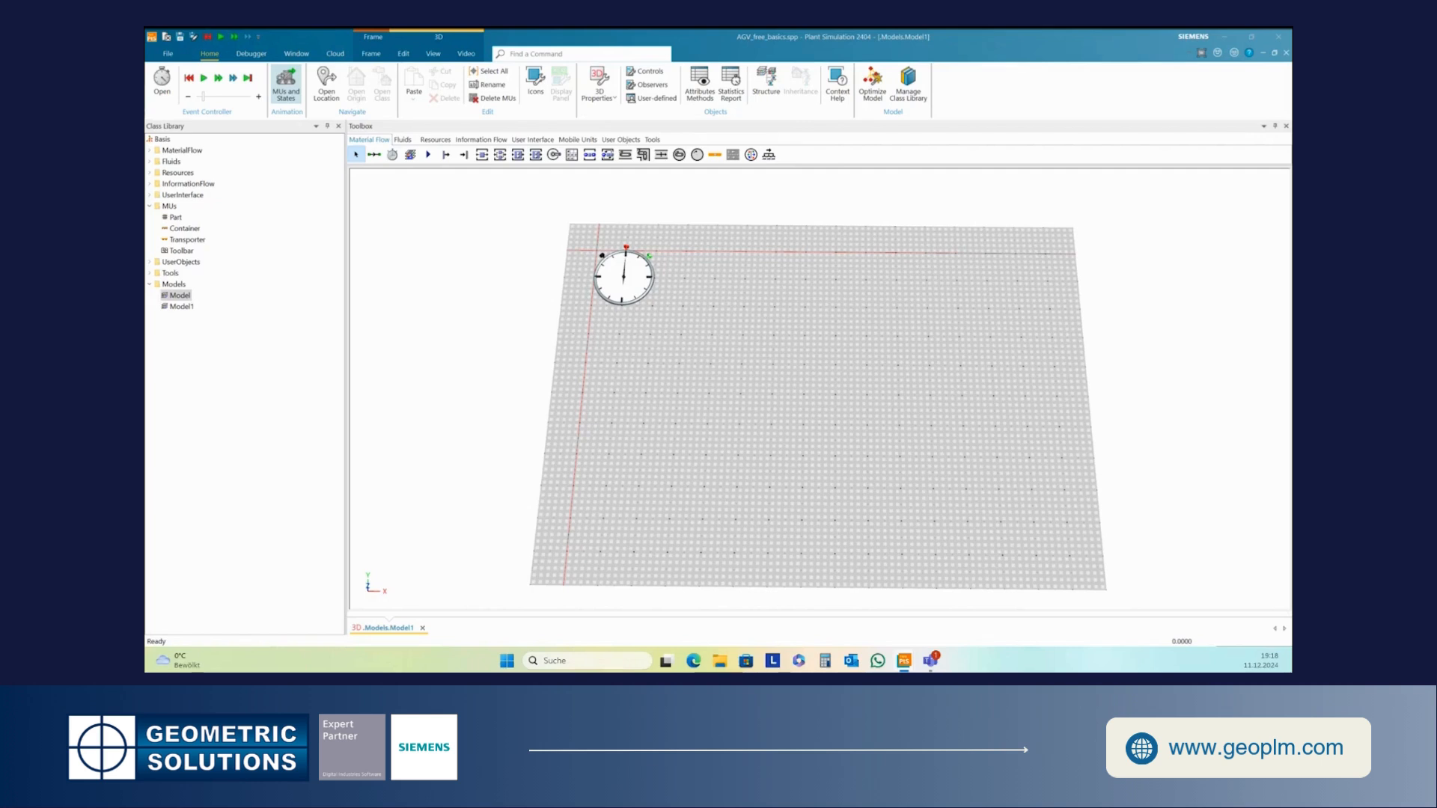
{"action": "left_click_drag", "start_coordinate": [1004, 424], "coordinate": [1004, 422]}
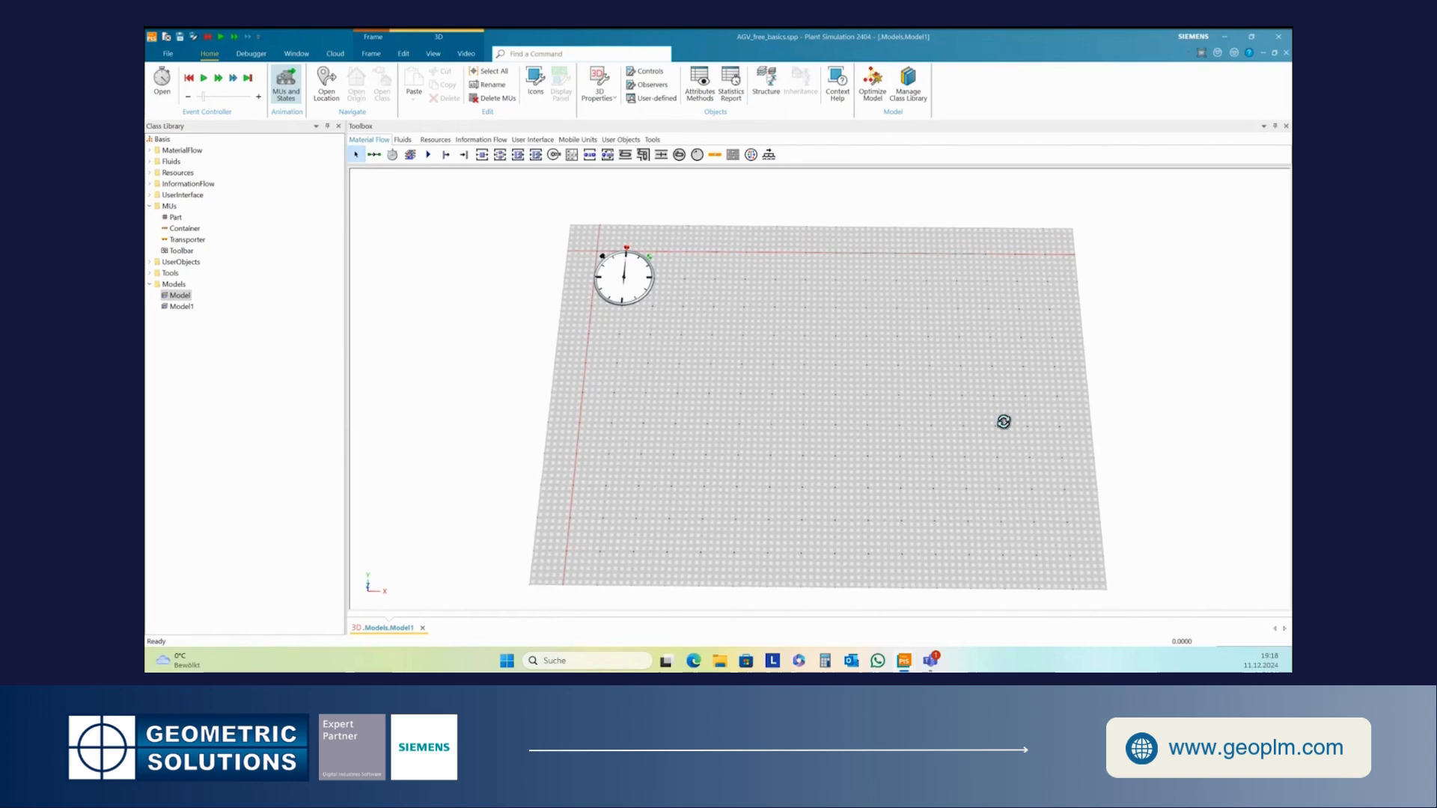
{"action": "left_click_drag", "start_coordinate": [793, 352], "coordinate": [798, 359]}
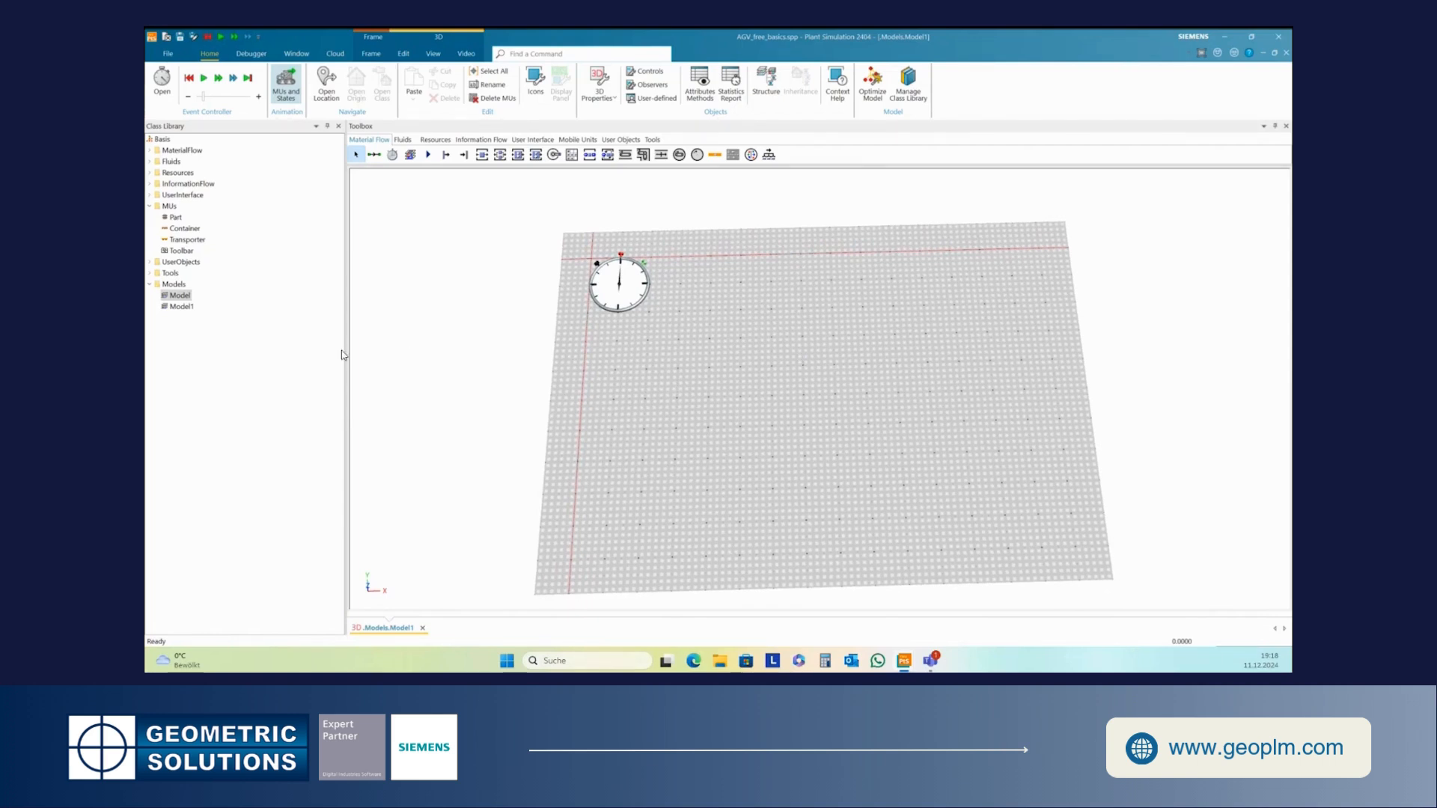
- Duplicate the Part MU into UserObjects and rename the copy A
{"action": "left_click", "coordinate": [166, 218]}
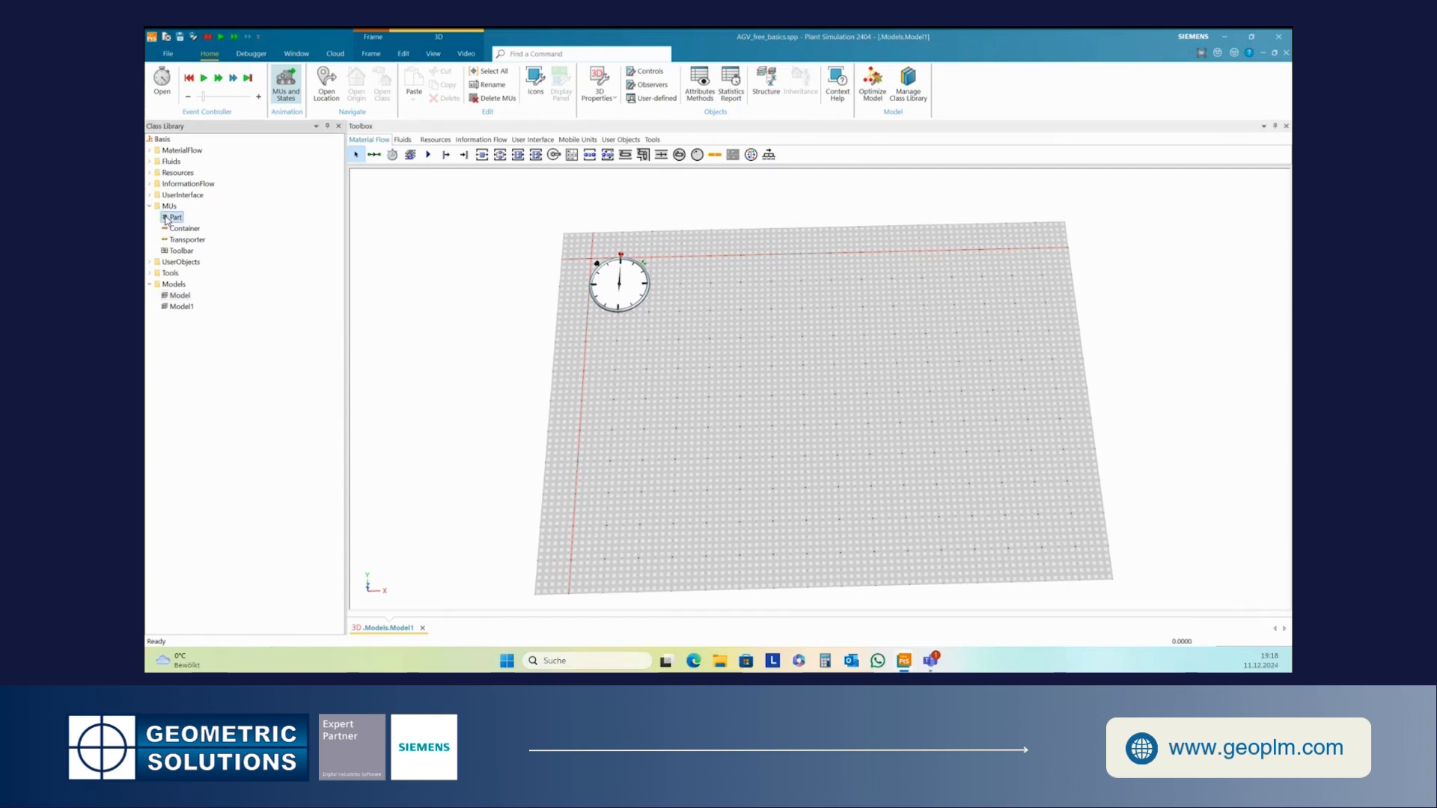
{"action": "right_click", "coordinate": [166, 219]}
{"action": "left_click", "coordinate": [199, 264]}
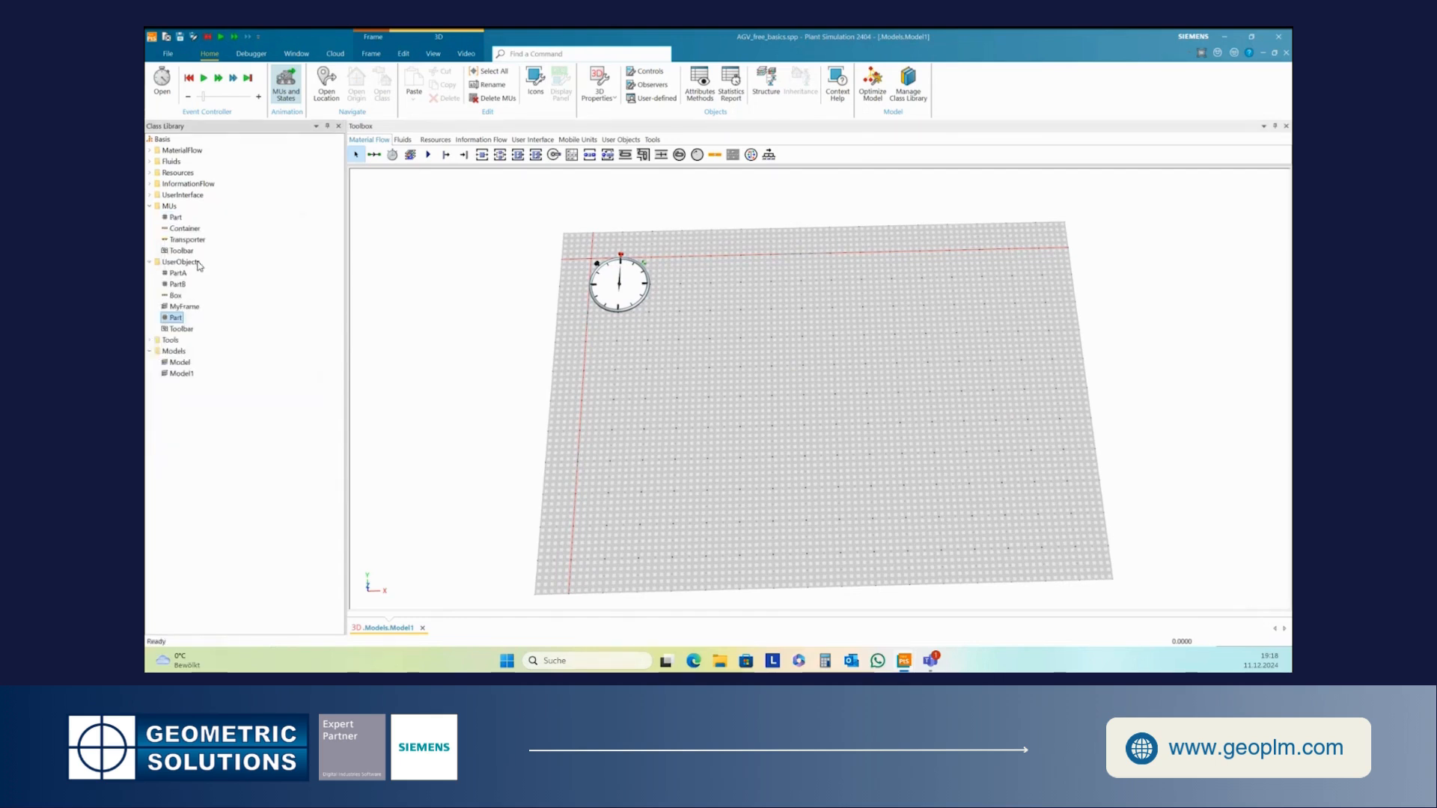
{"action": "left_click", "coordinate": [177, 319]}
{"action": "type", "text": "A"}
- Duplicate the Part MU again and rename the copy B
{"action": "left_click", "coordinate": [177, 218]}
{"action": "right_click", "coordinate": [176, 218]}
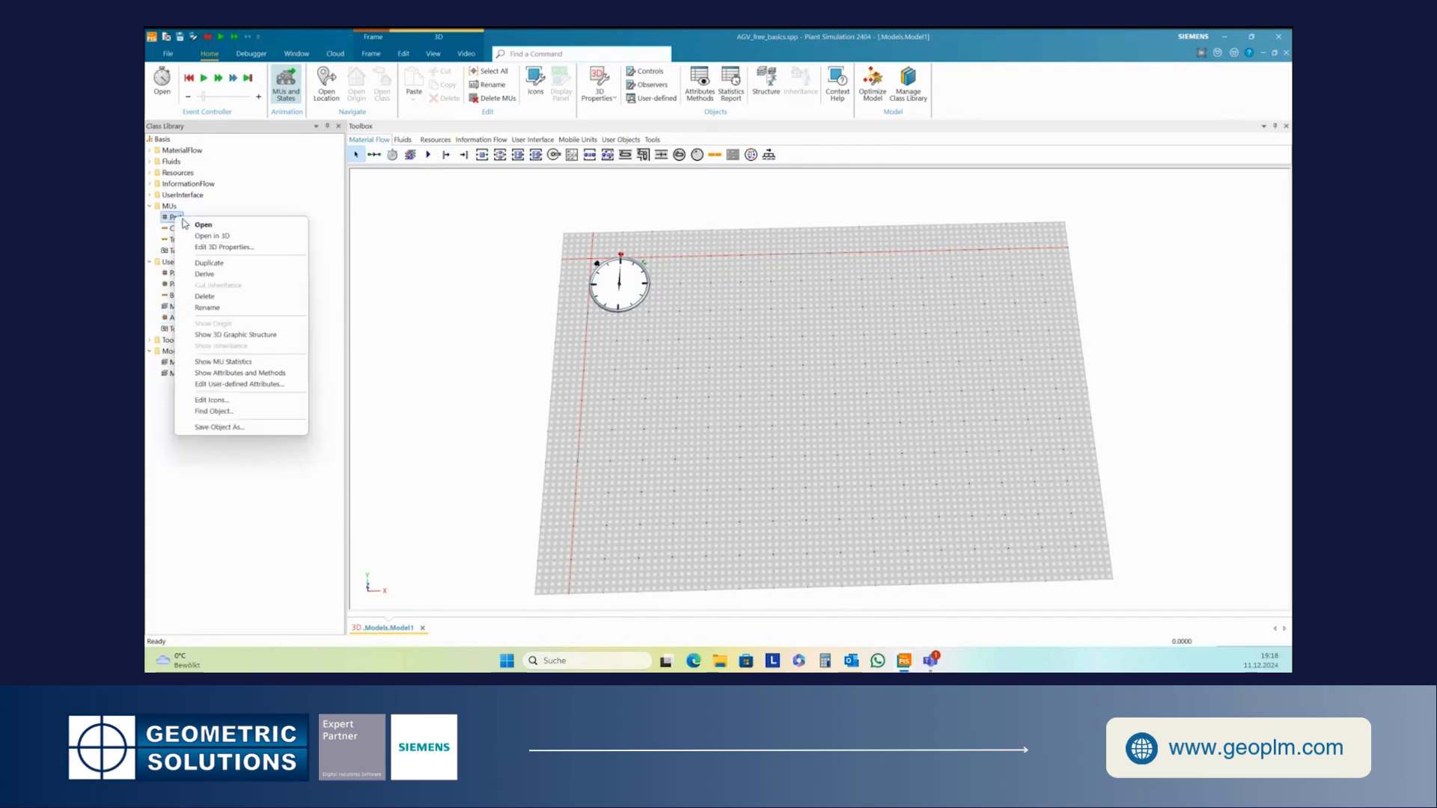
{"action": "left_click", "coordinate": [202, 263]}
{"action": "left_click", "coordinate": [180, 333]}
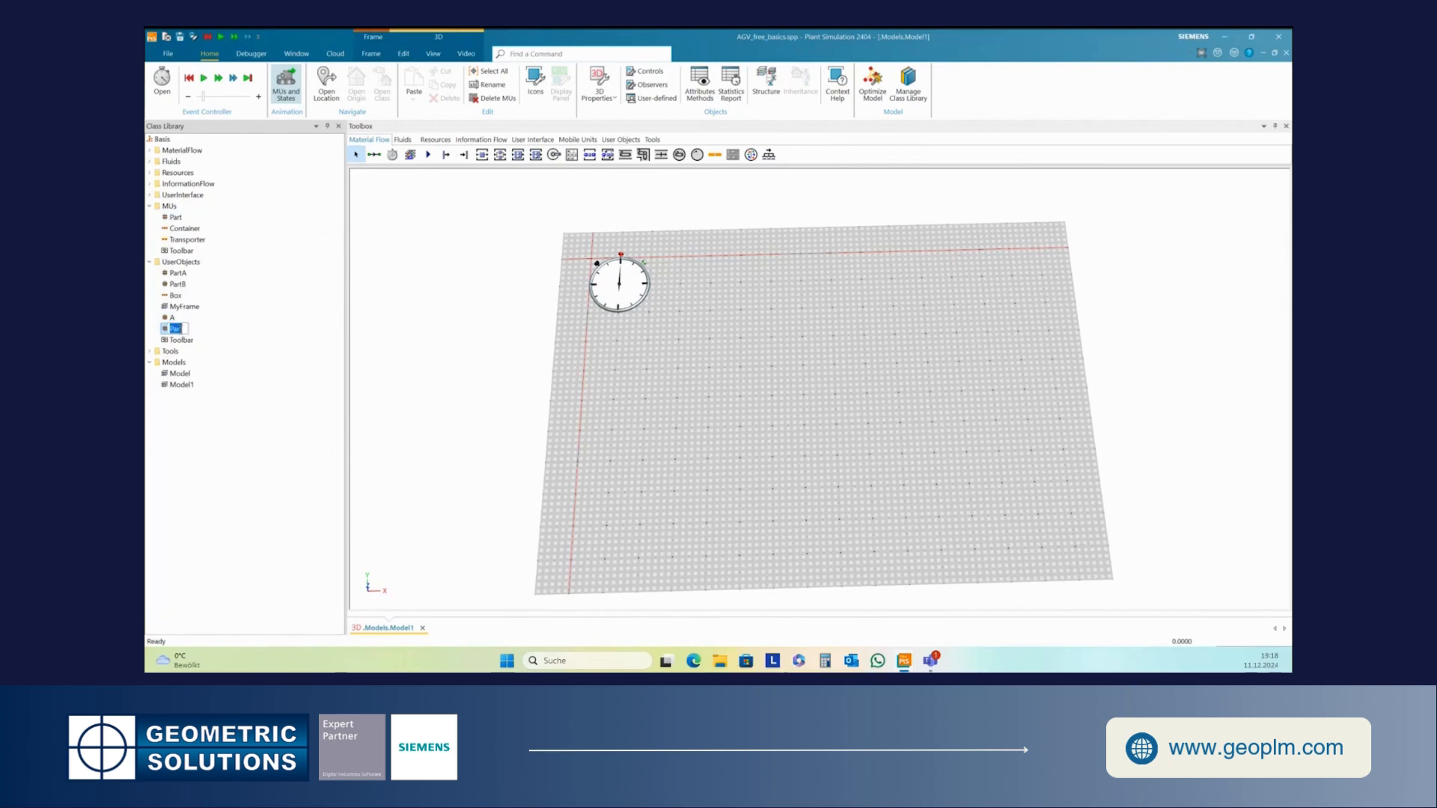
{"action": "type", "text": "B"}
{"action": "key", "text": "Return"}
- In B's 3D properties, activate the material and set its diffuse colour to green
{"action": "right_click", "coordinate": [170, 332]}
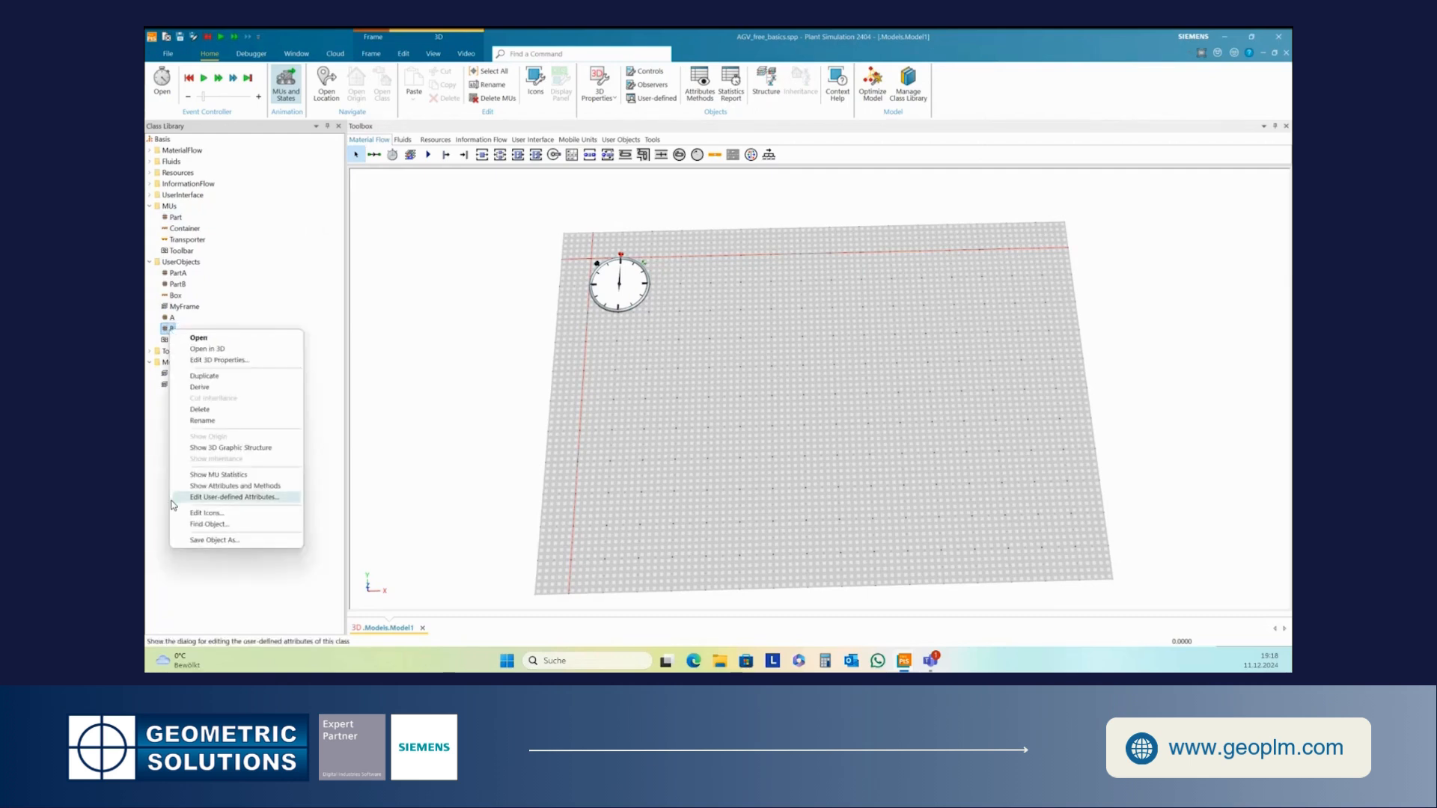
{"action": "left_click", "coordinate": [231, 359]}
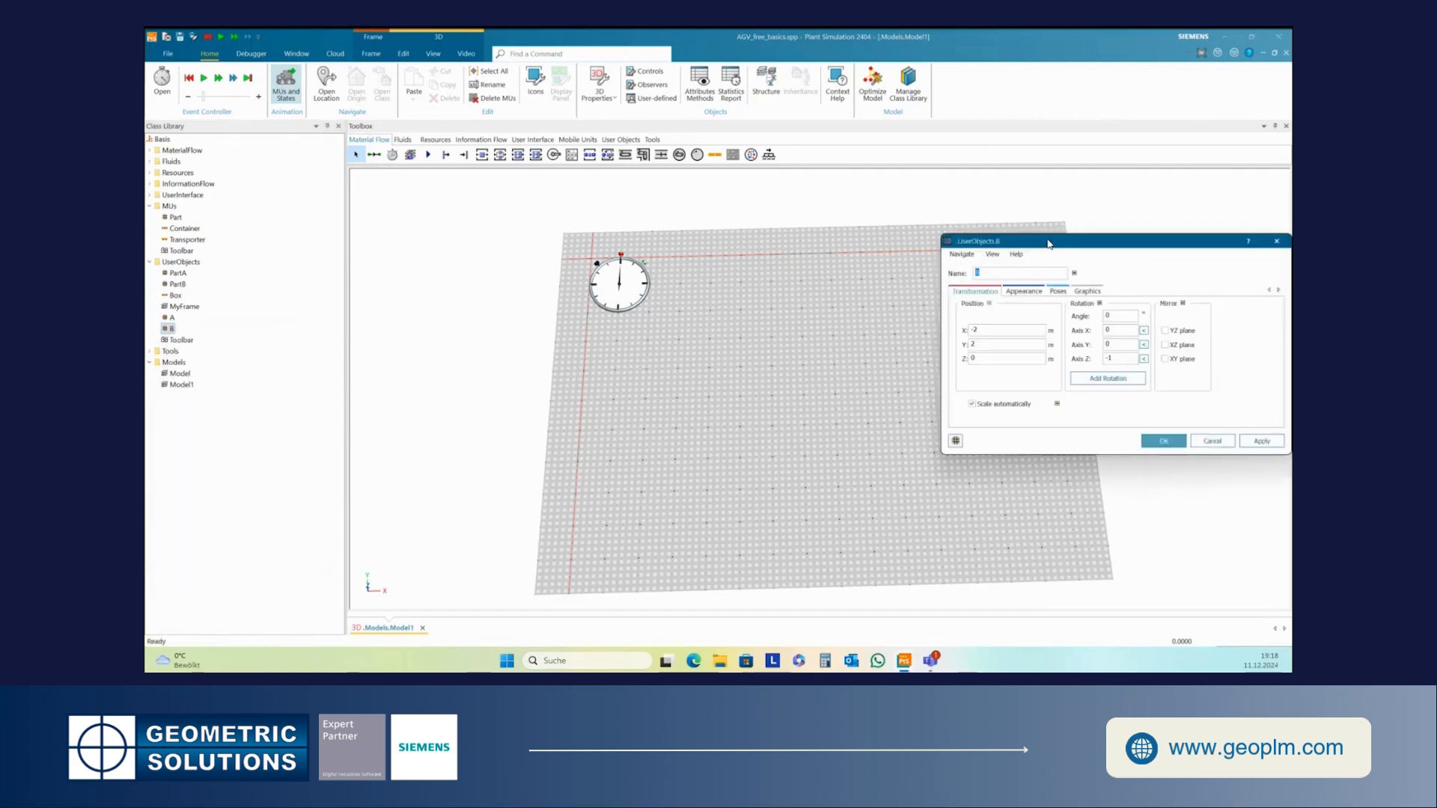
{"action": "left_click_drag", "start_coordinate": [1048, 243], "coordinate": [732, 169]}
{"action": "left_click", "coordinate": [707, 217]}
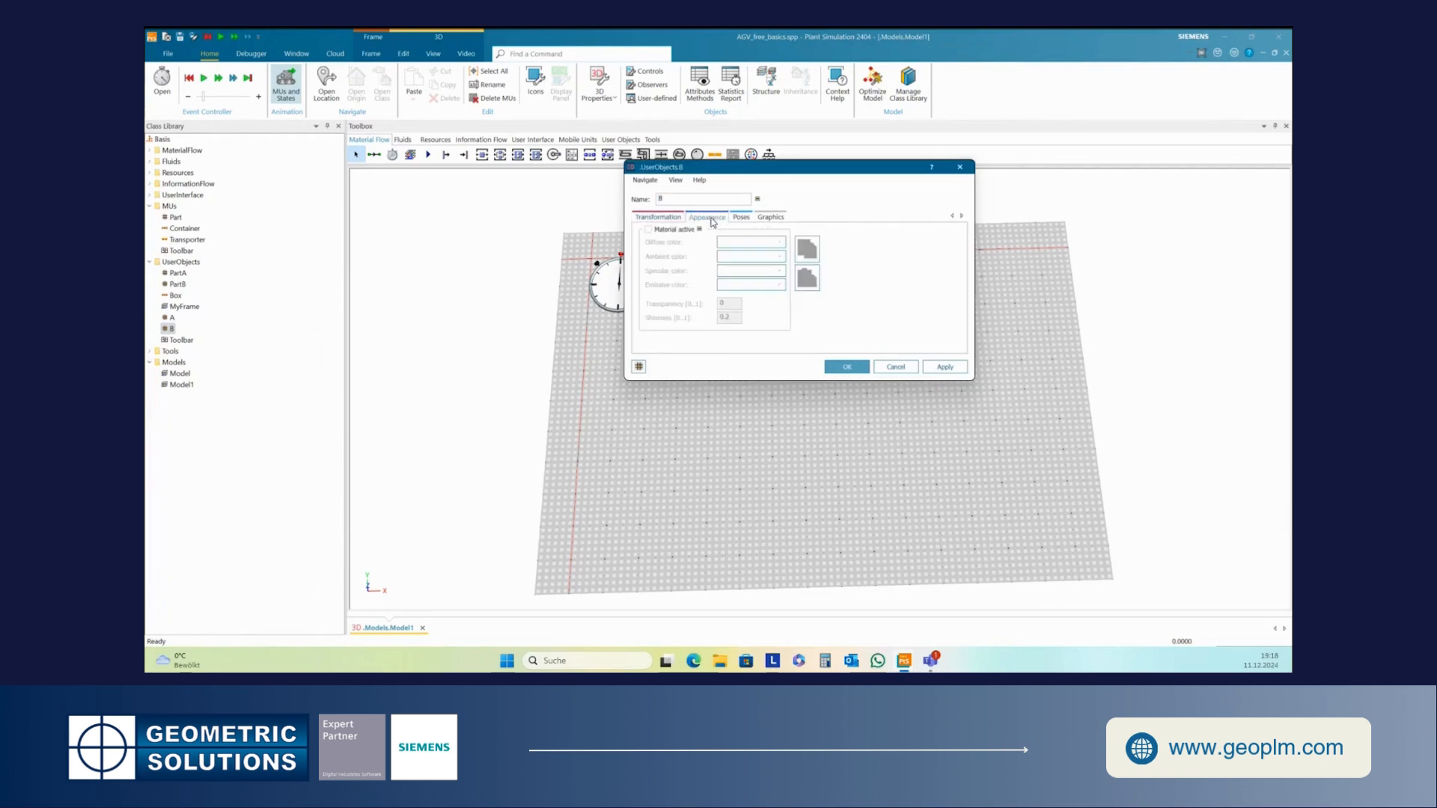
{"action": "left_click", "coordinate": [648, 230]}
{"action": "left_click", "coordinate": [751, 242]}
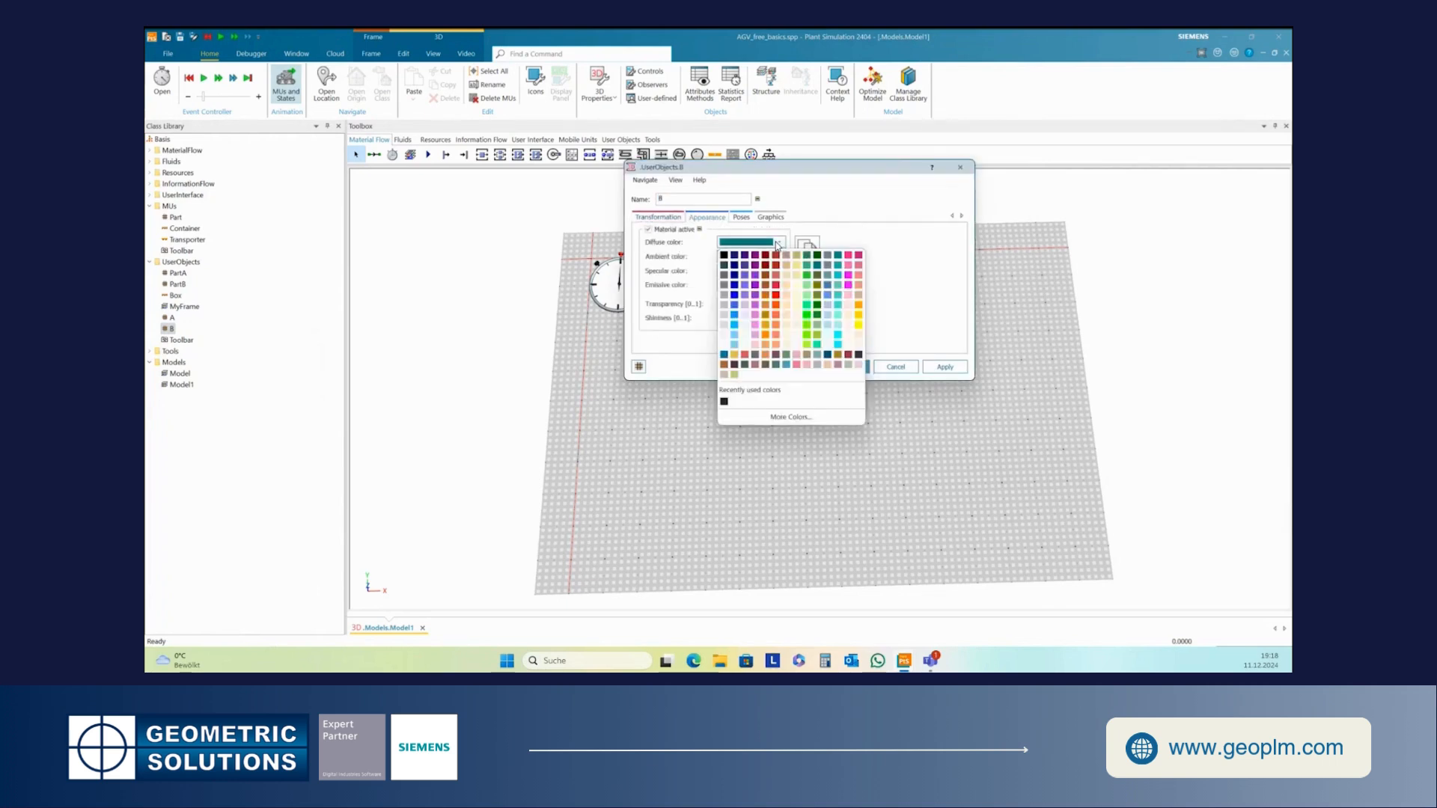
{"action": "left_click", "coordinate": [810, 317]}
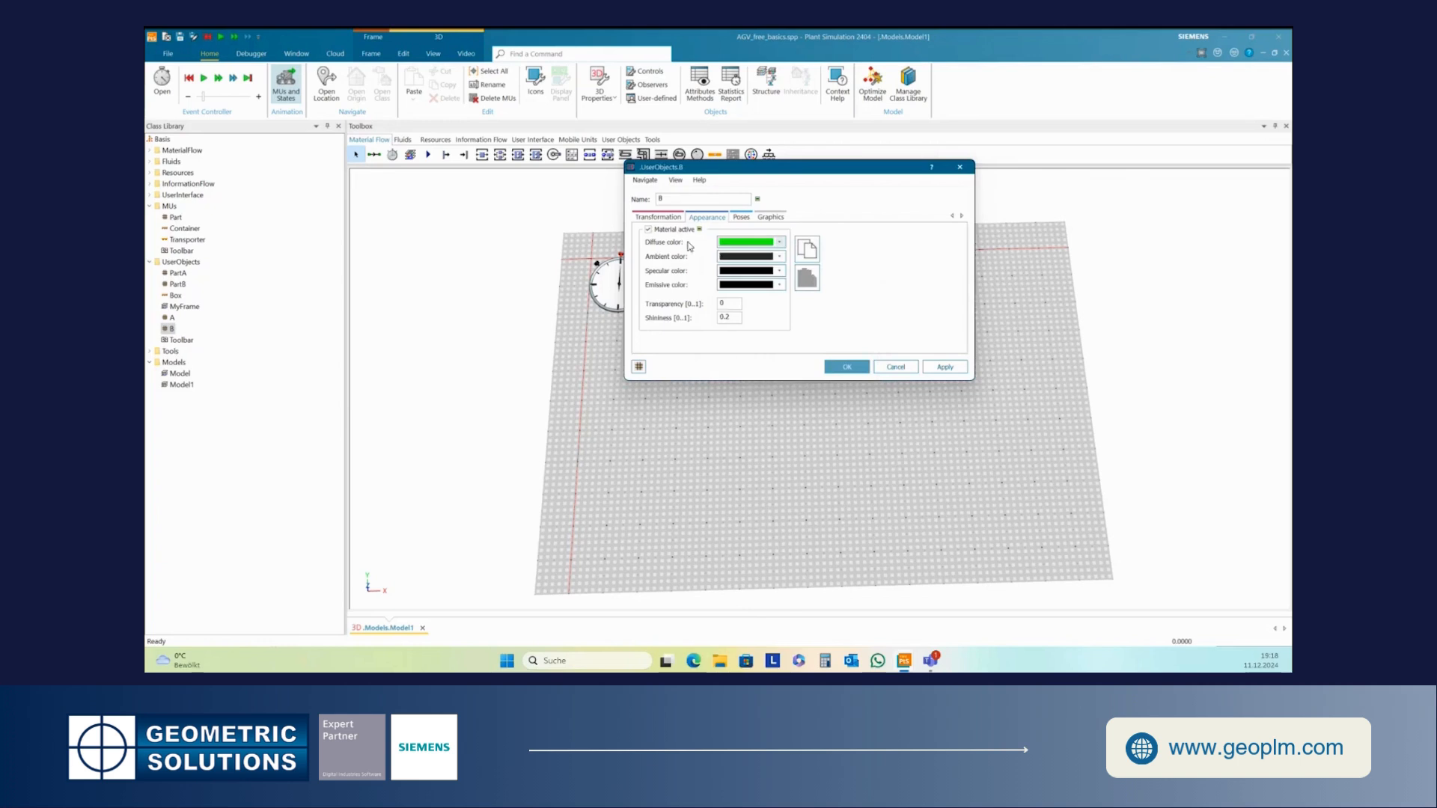
{"action": "left_click", "coordinate": [941, 369]}
{"action": "left_click", "coordinate": [847, 367]}
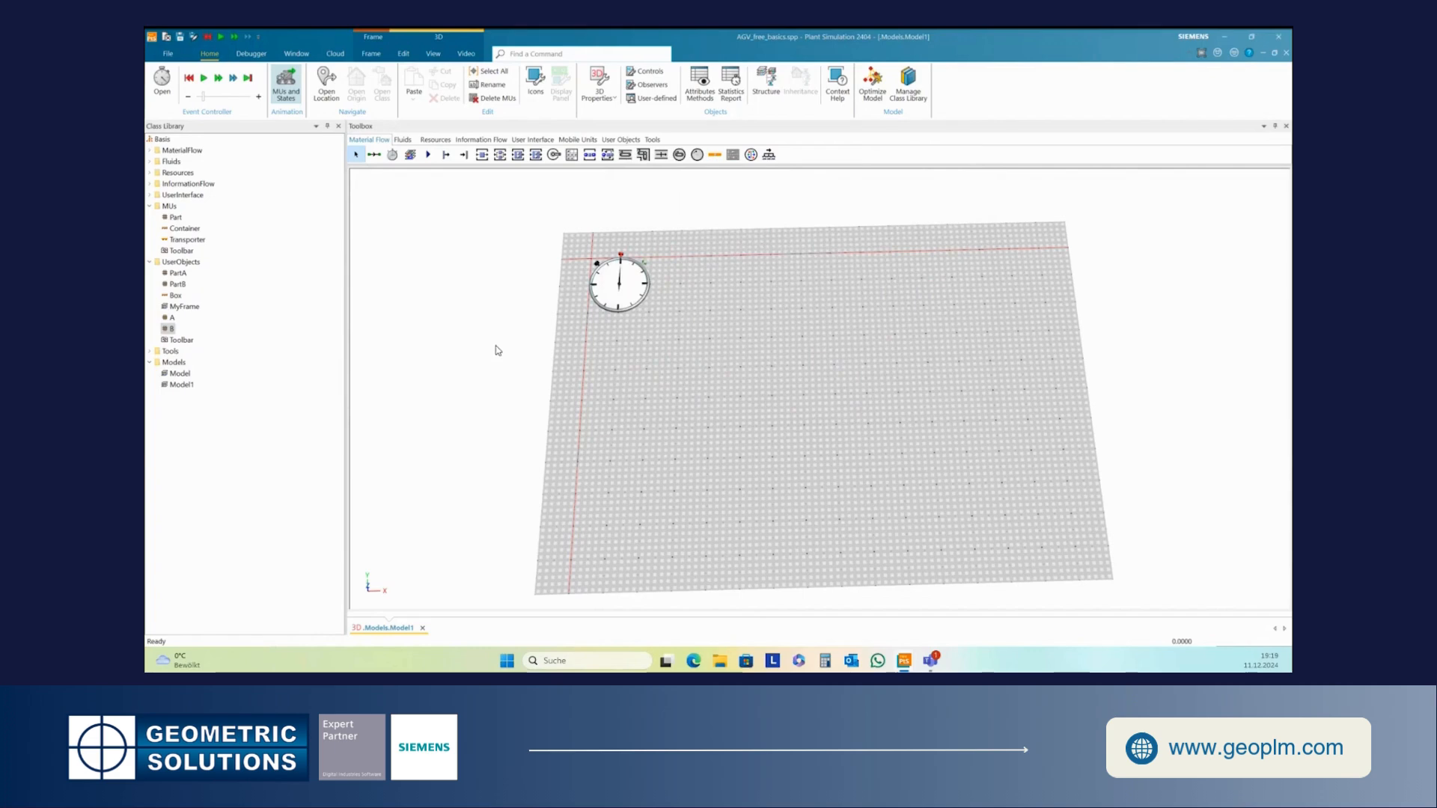
- Duplicate the Part MU a third time and name the copy C
{"action": "right_click", "coordinate": [174, 219]}
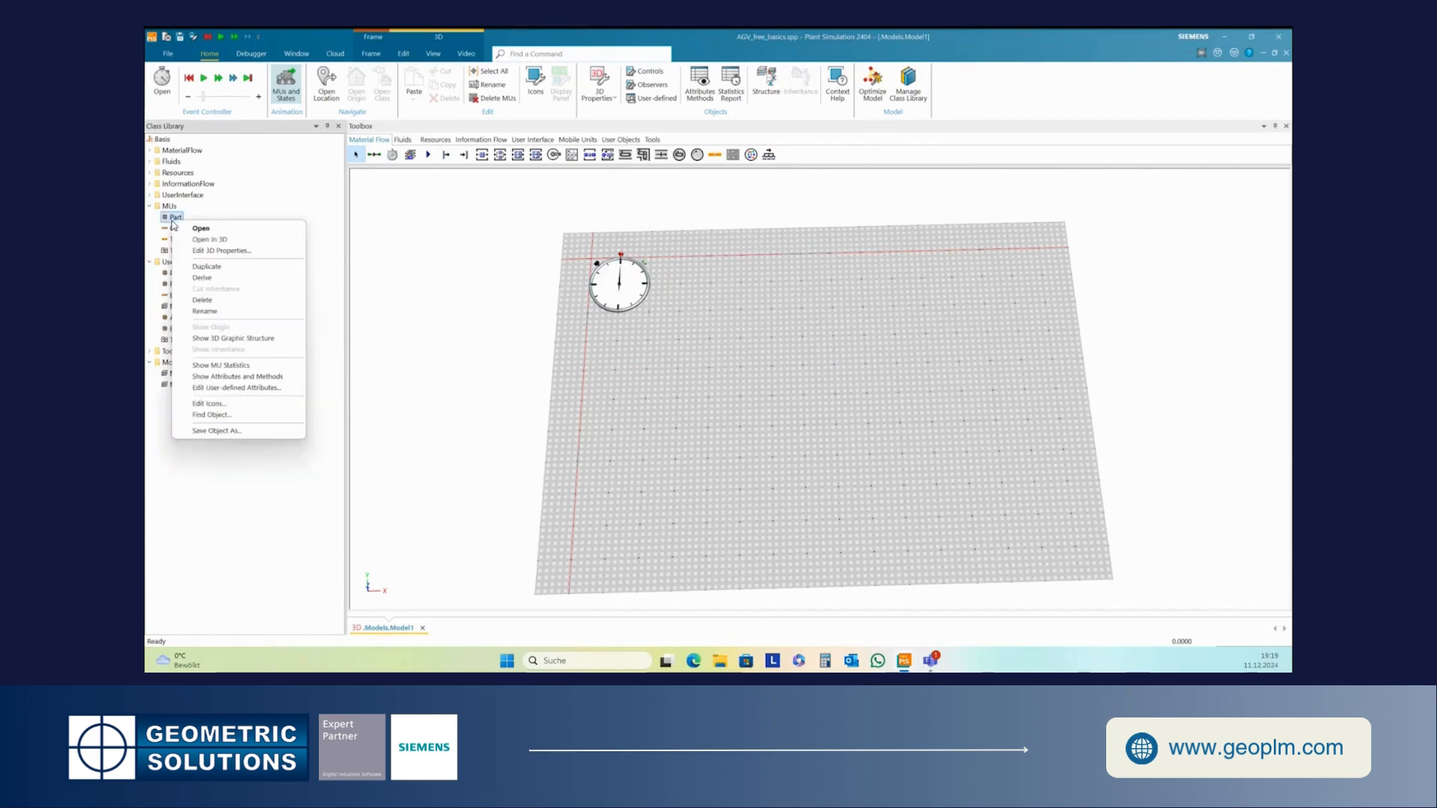
{"action": "left_click", "coordinate": [208, 267]}
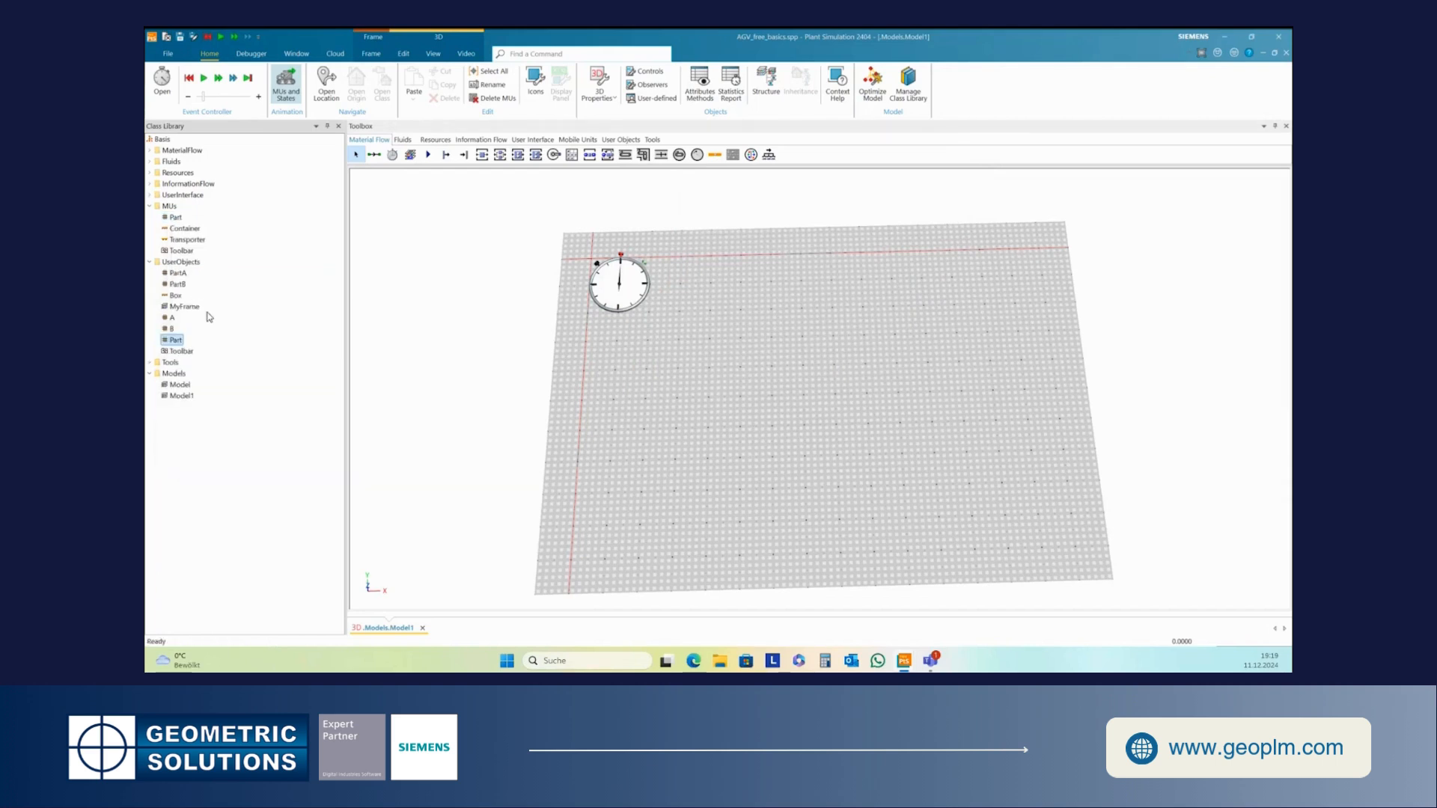
{"action": "left_click", "coordinate": [180, 342]}
- In C's 3D properties, activate the material and set its diffuse colour to red
{"action": "right_click", "coordinate": [166, 342]}
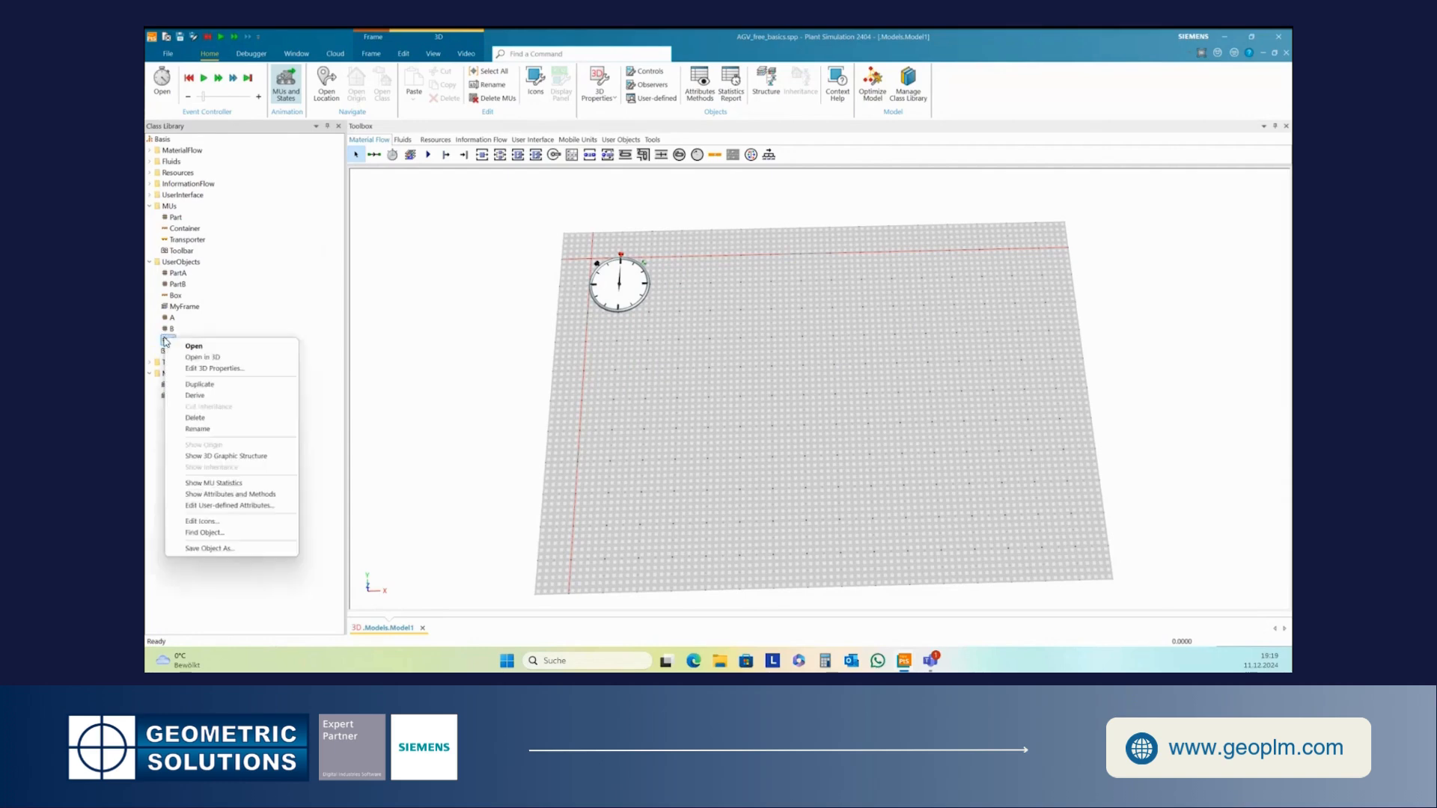
{"action": "left_click", "coordinate": [214, 368]}
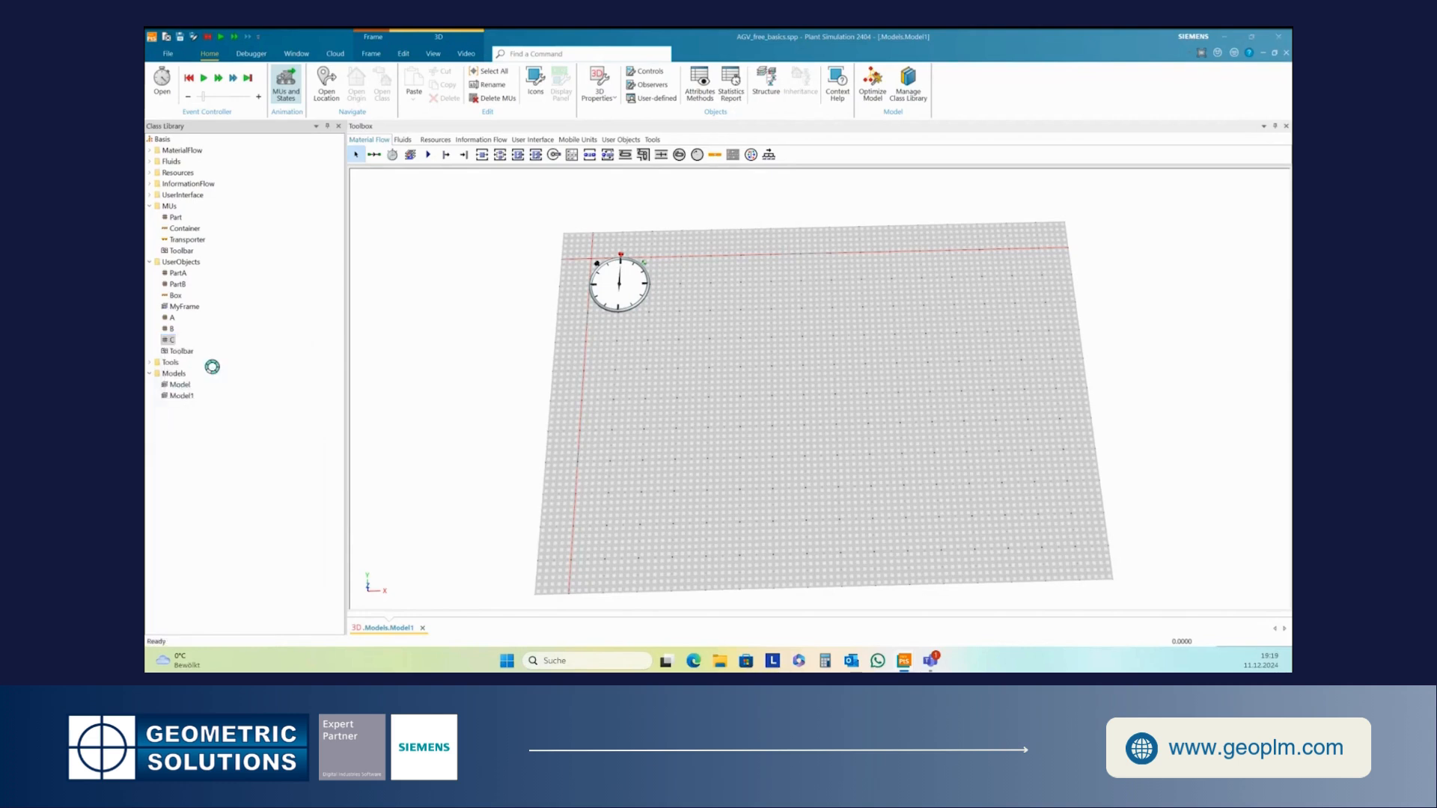
{"action": "left_click_drag", "start_coordinate": [1088, 242], "coordinate": [905, 196]}
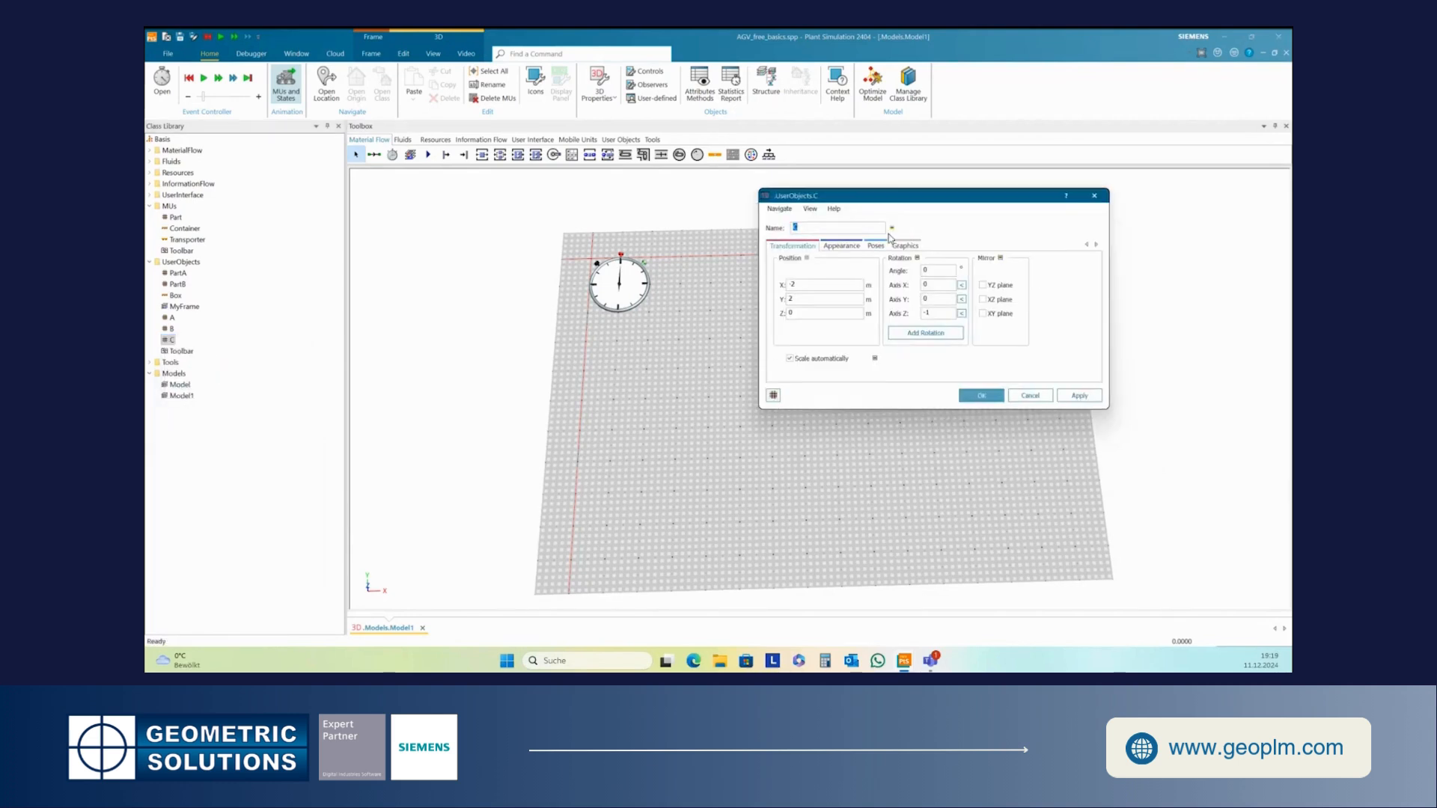
{"action": "left_click", "coordinate": [841, 245]}
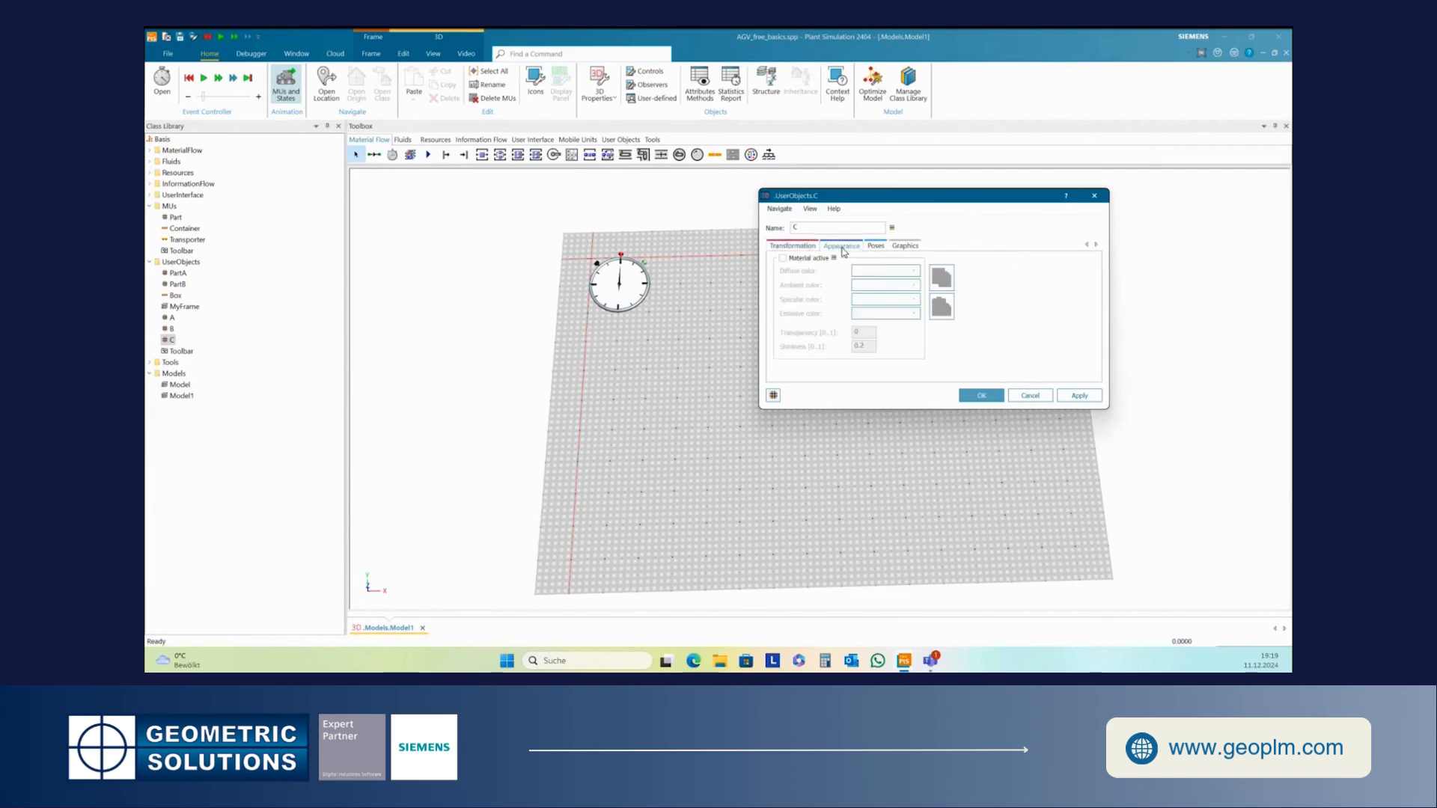
{"action": "left_click", "coordinate": [783, 259]}
{"action": "left_click", "coordinate": [916, 273]}
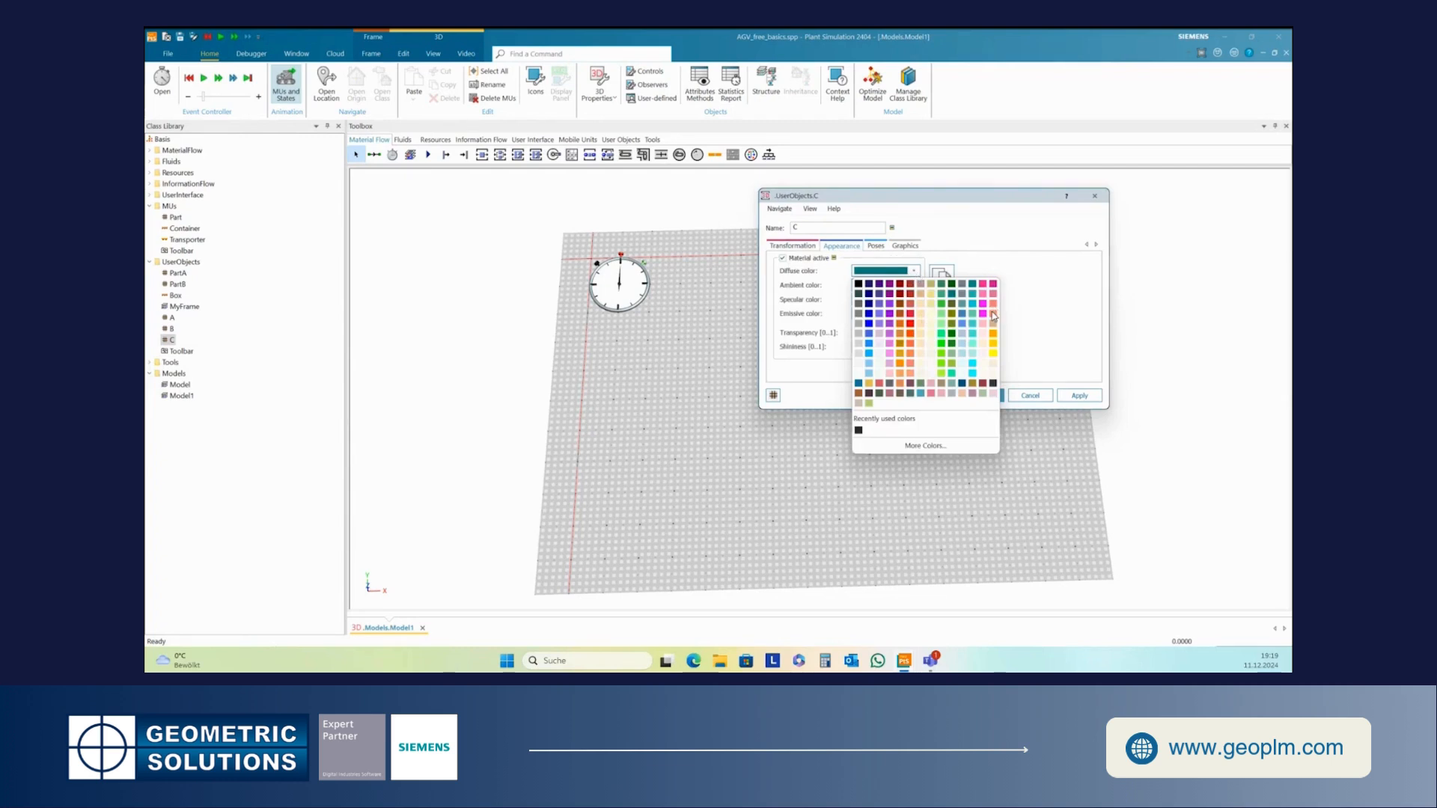
{"action": "left_click", "coordinate": [911, 324]}
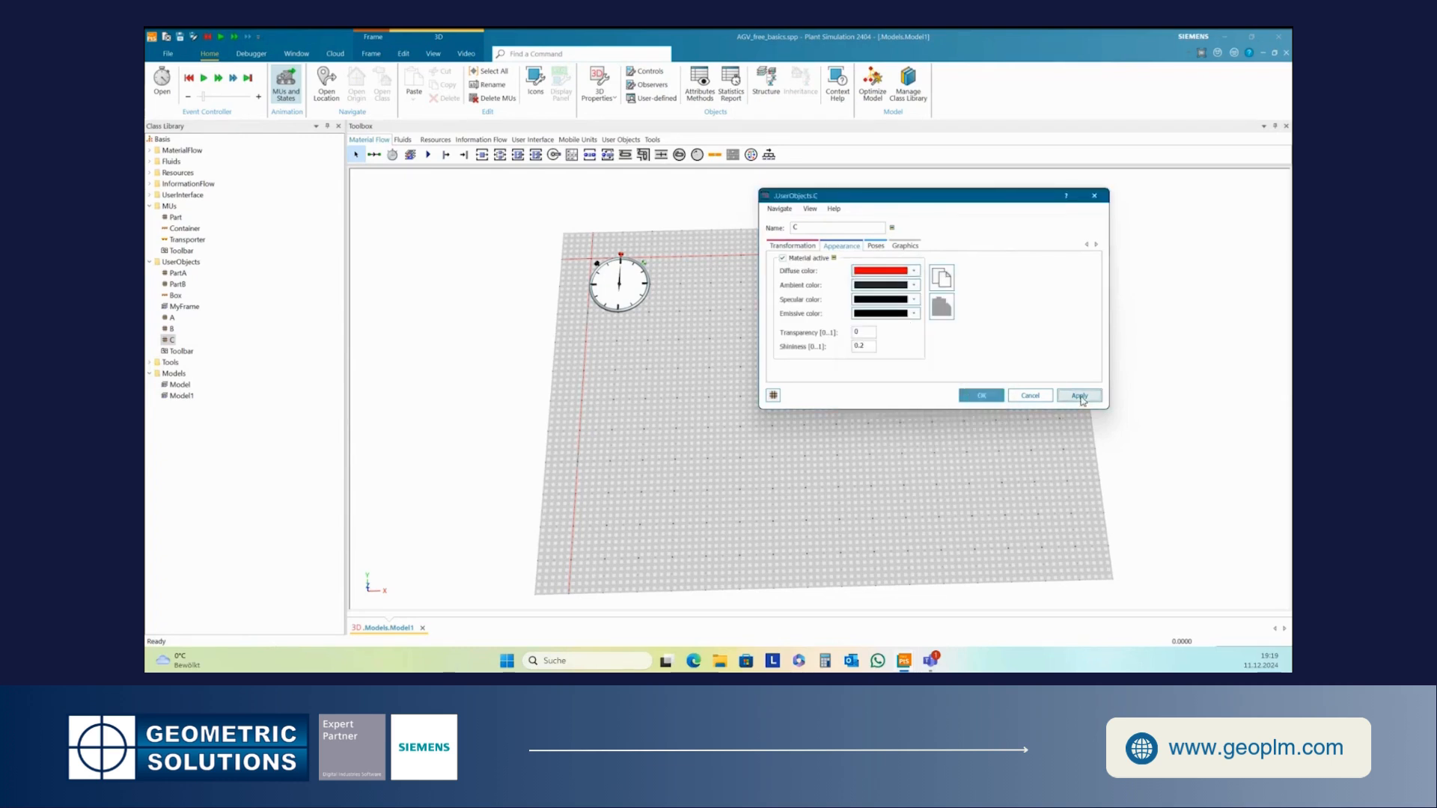
{"action": "left_click", "coordinate": [1030, 395]}
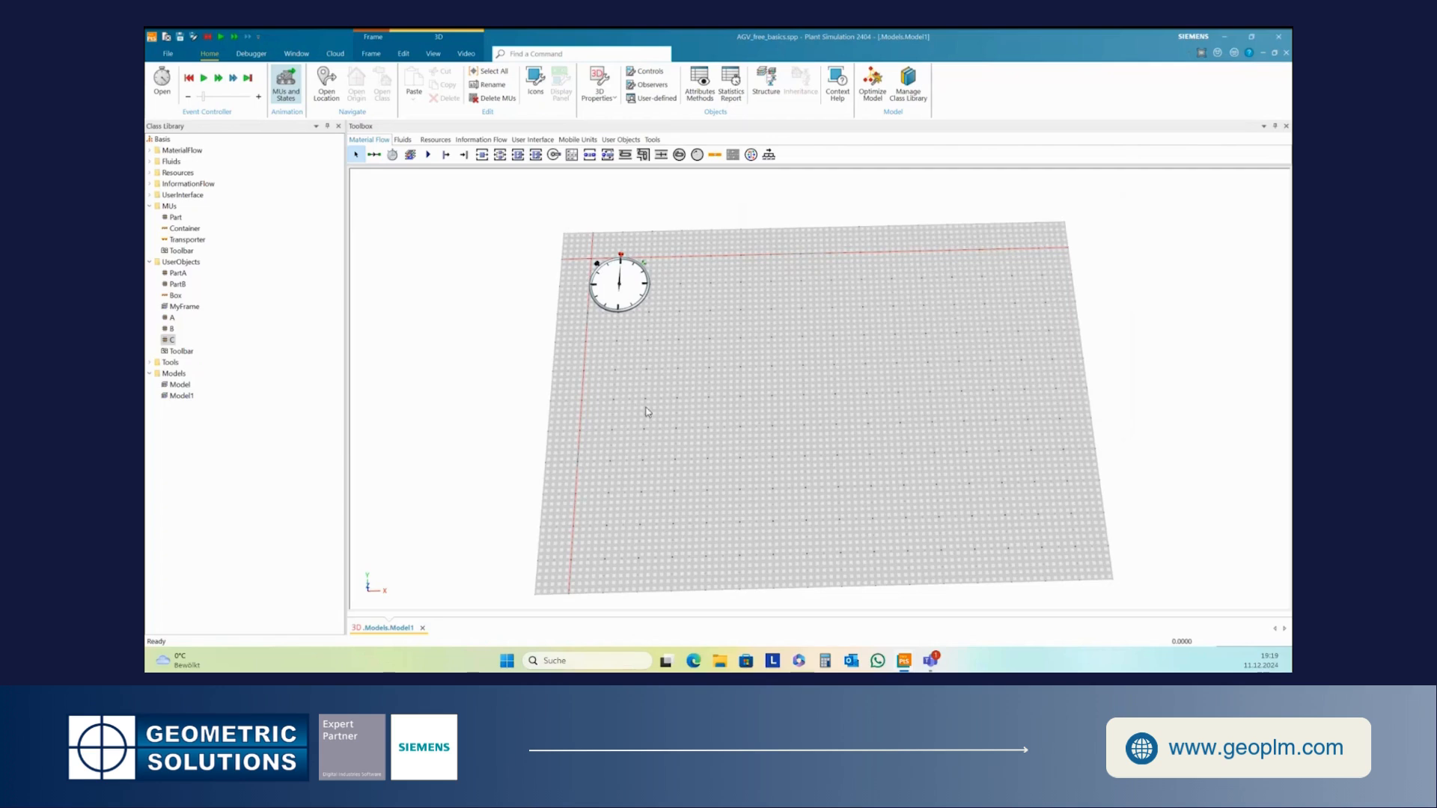
- Insert a Source and a DataTable into Model1
{"action": "left_click", "coordinate": [446, 154]}
{"action": "left_click", "coordinate": [648, 364]}
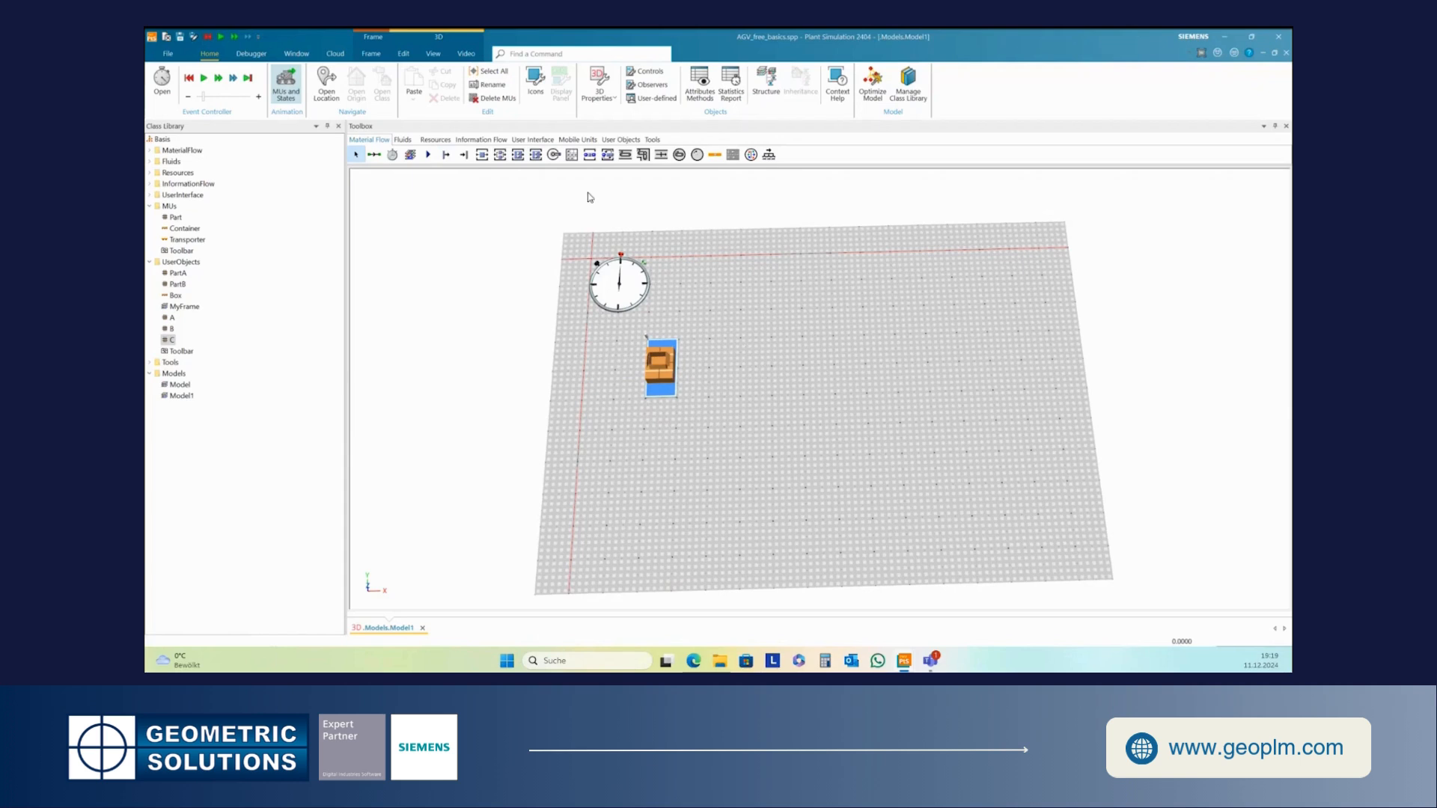
{"action": "left_click", "coordinate": [484, 142]}
{"action": "left_click", "coordinate": [410, 154]}
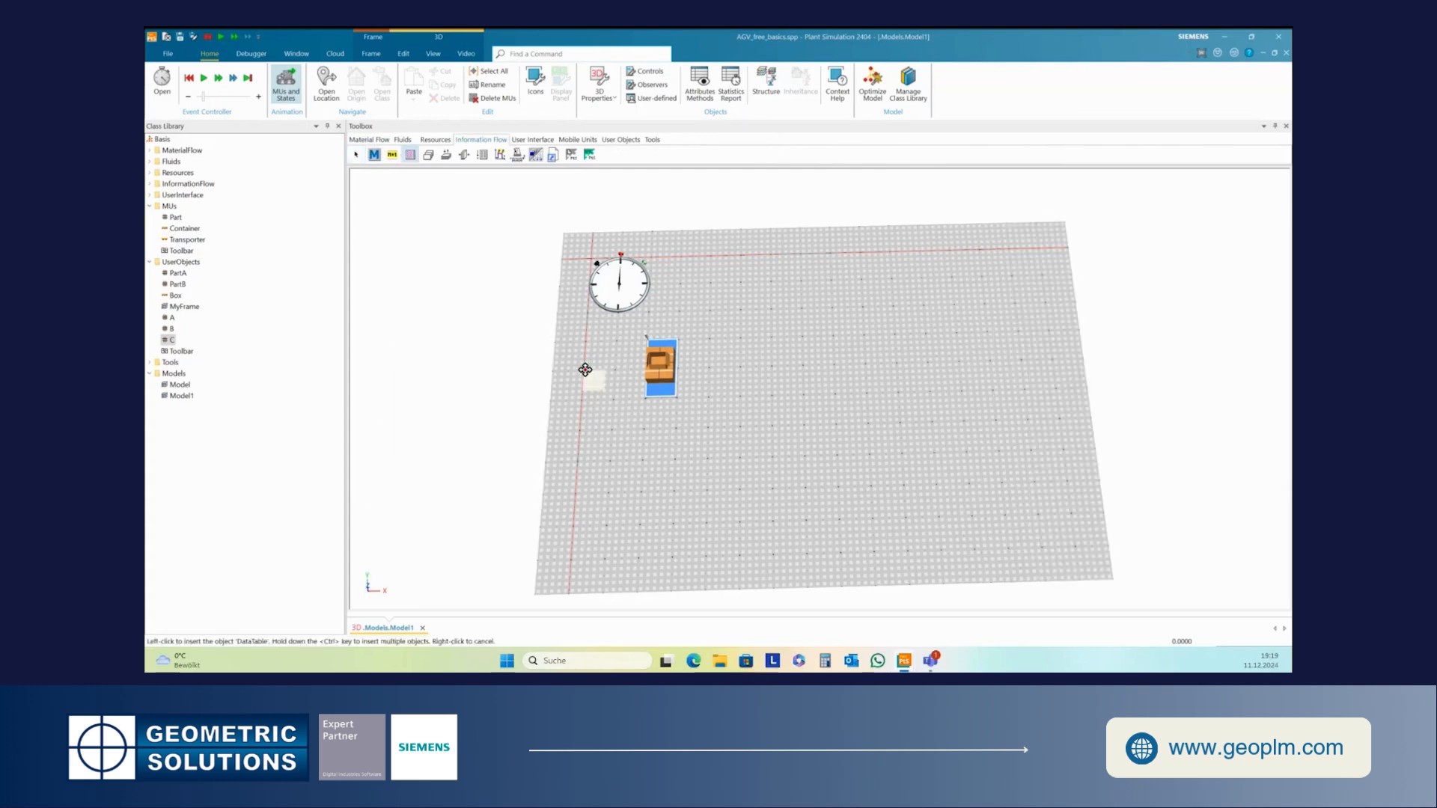
{"action": "left_click", "coordinate": [587, 425]}
{"action": "left_click", "coordinate": [675, 461]}
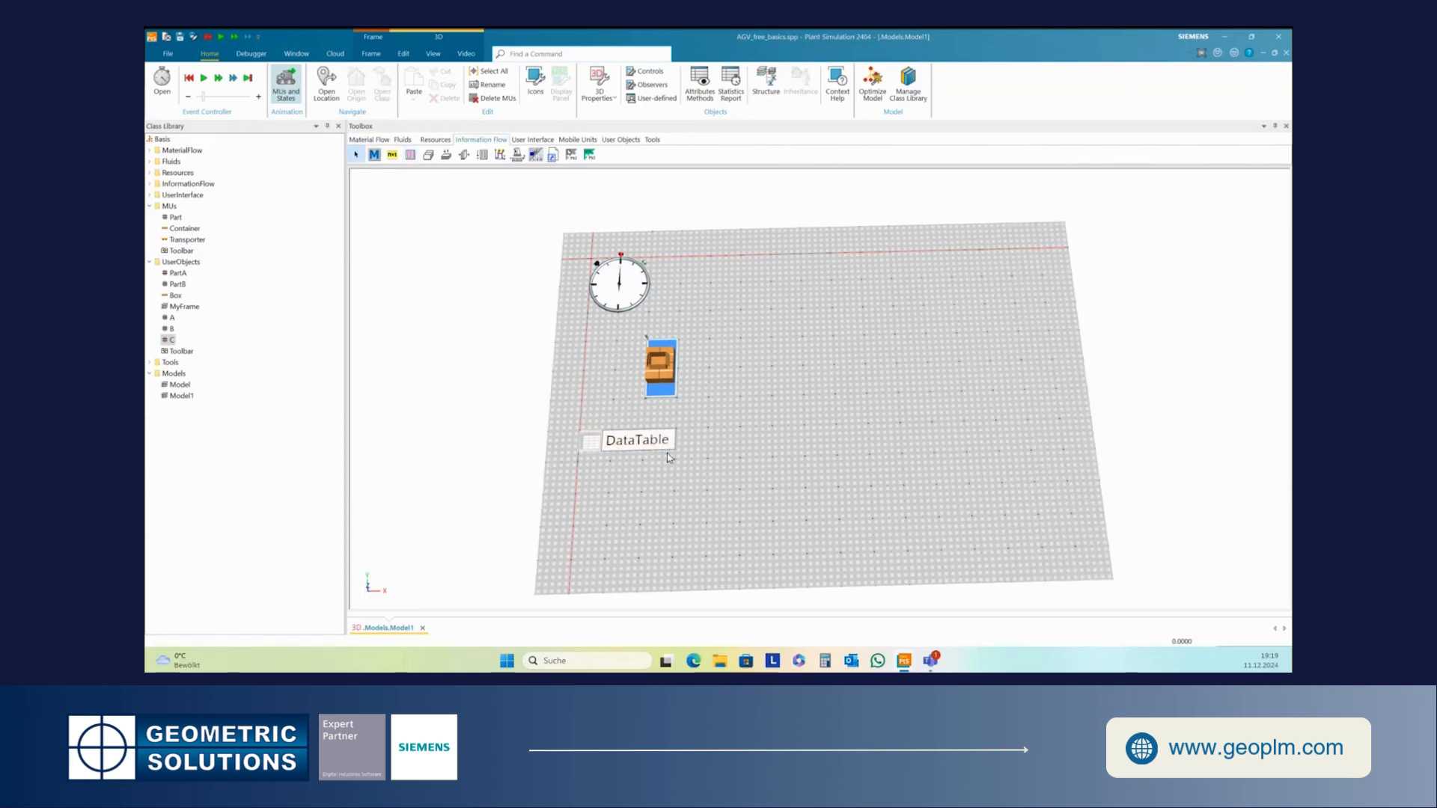
- Rename the DataTable to PartSequence
{"action": "right_click", "coordinate": [630, 438]}
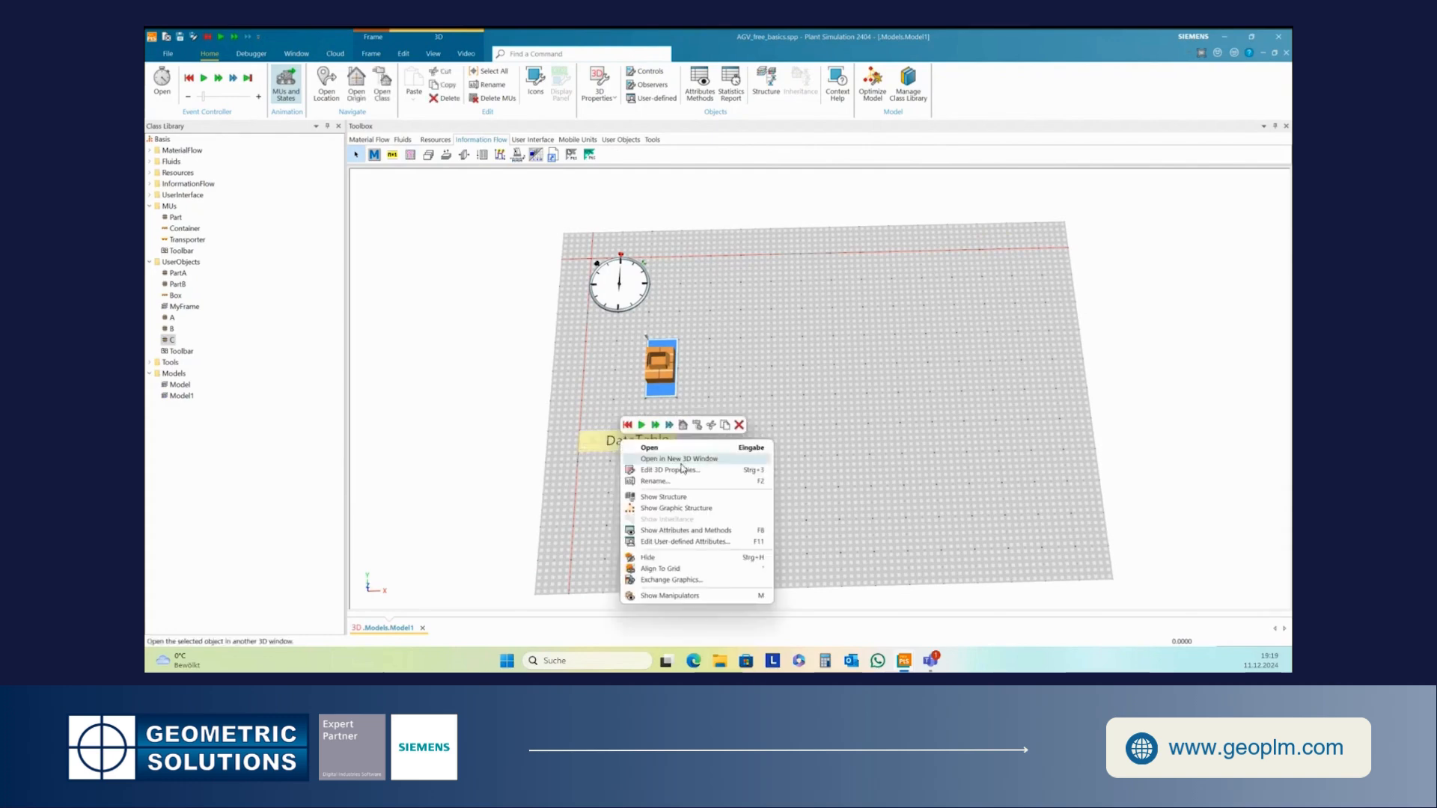
{"action": "left_click", "coordinate": [673, 483]}
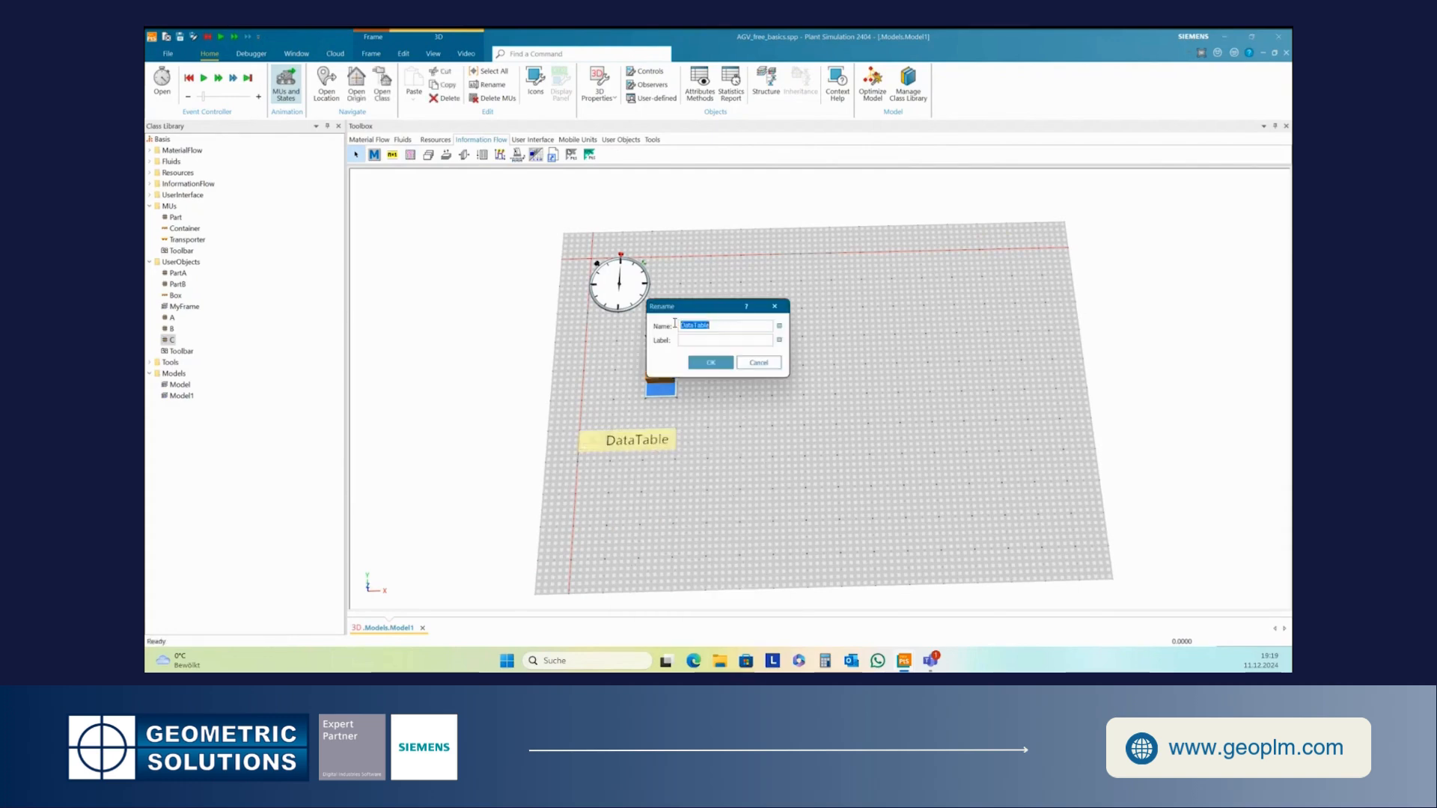
{"action": "type", "text": "PartSequence"}
{"action": "left_click", "coordinate": [708, 364]}
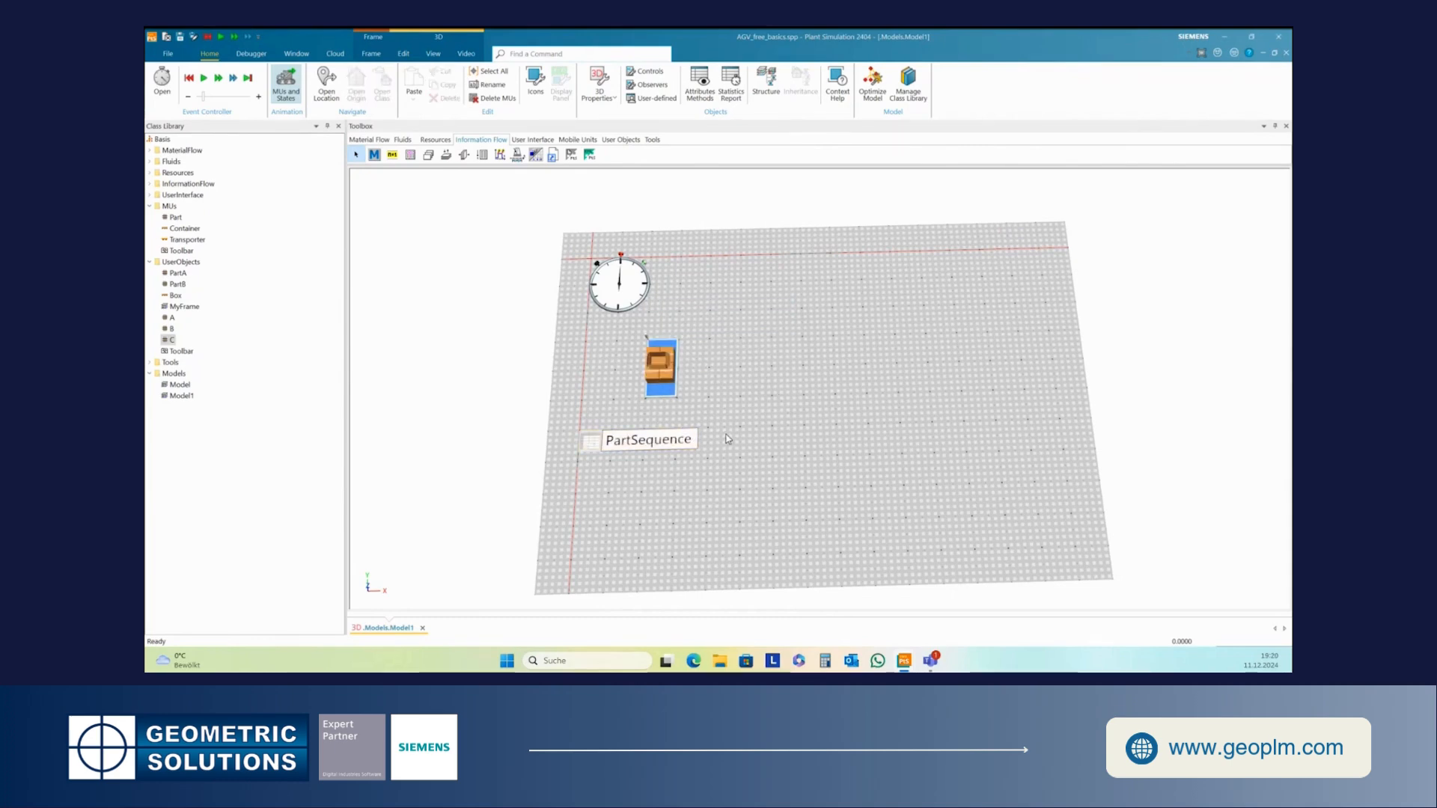
- Assign the PartSequence table to the Source, with MU selection set to Sequence Cyclical
{"action": "left_click_drag", "start_coordinate": [592, 445], "coordinate": [658, 374]}
{"action": "double_click", "coordinate": [670, 378]}
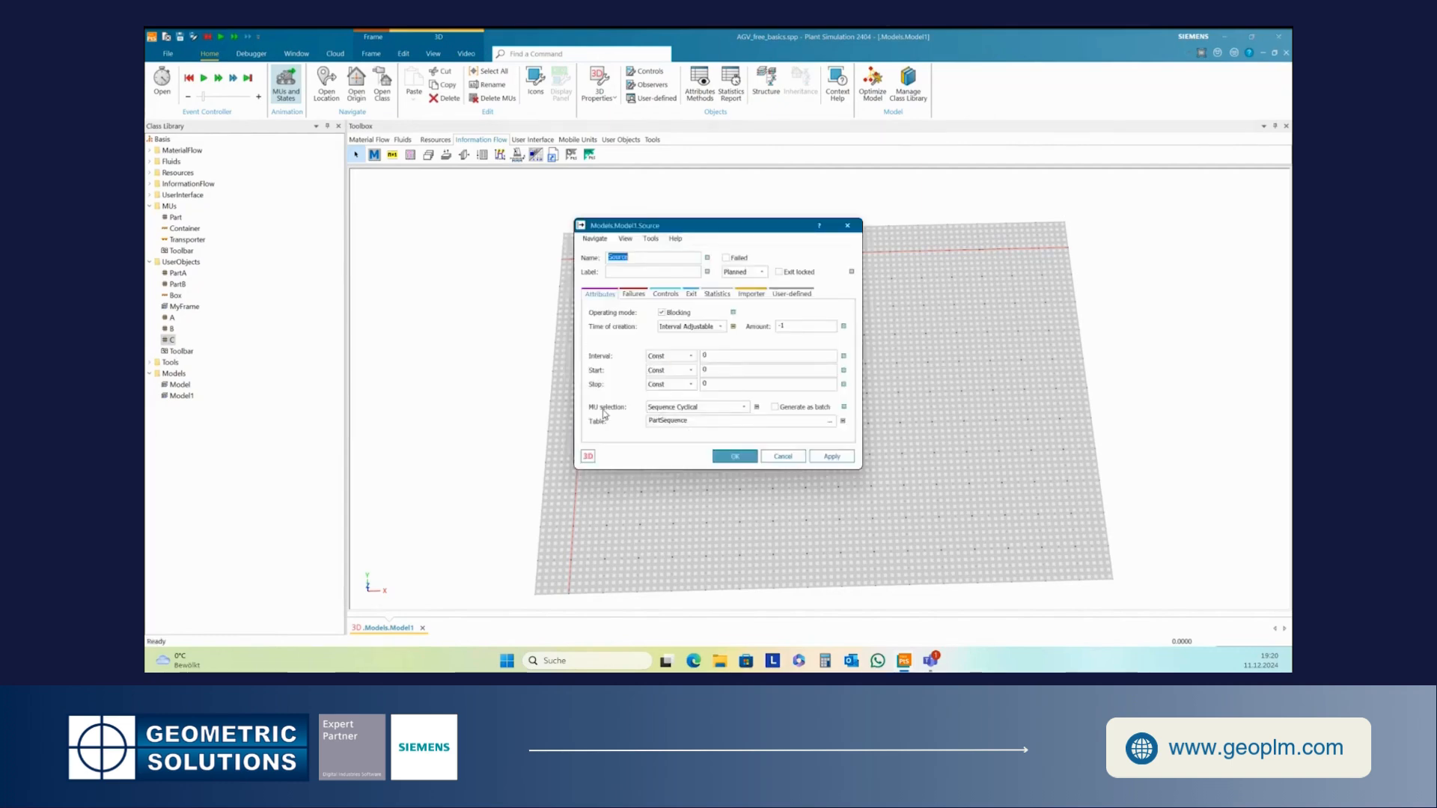
{"action": "left_click", "coordinate": [690, 424]}
{"action": "left_click", "coordinate": [734, 457]}
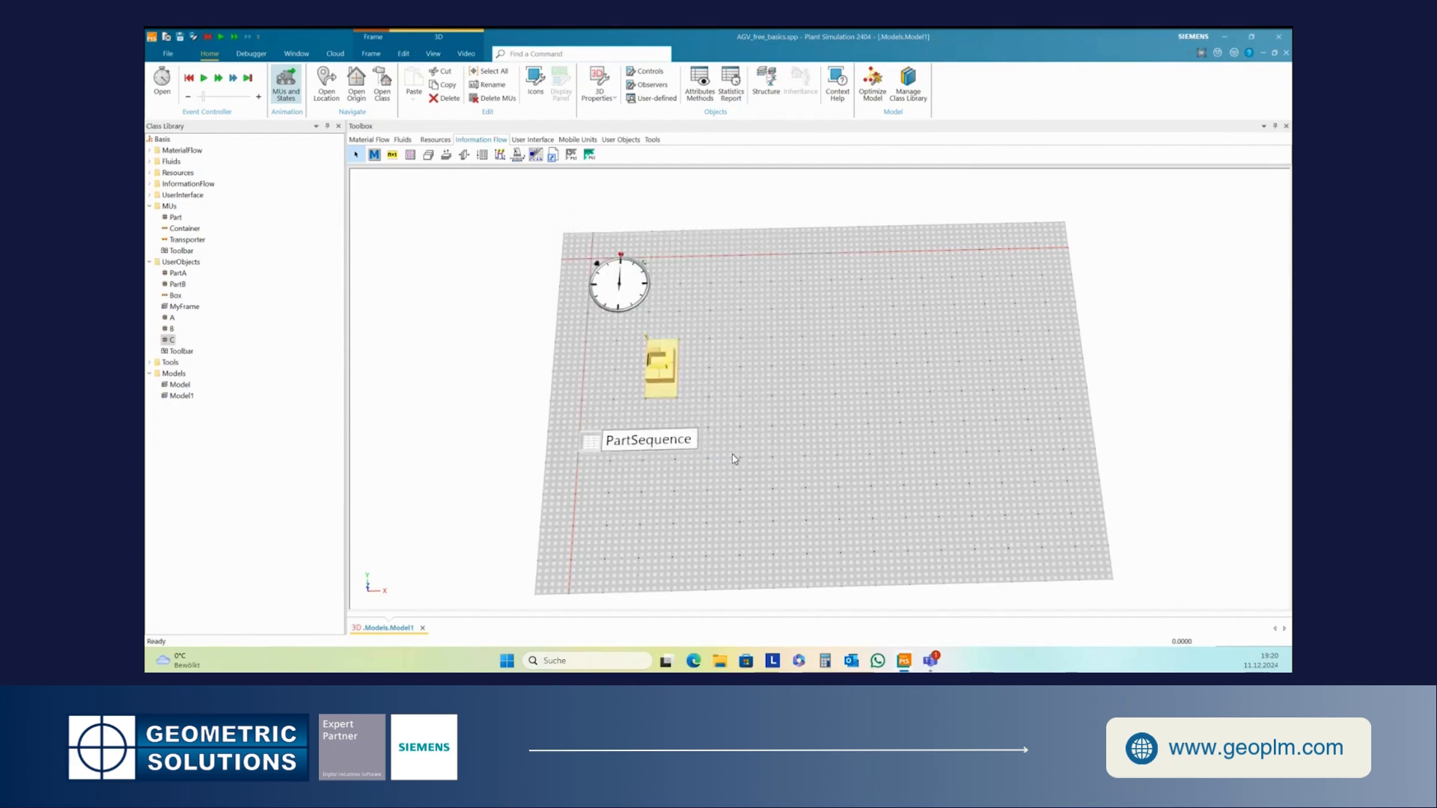
- Open the PartSequence table and widen its MU column
{"action": "left_click", "coordinate": [700, 464]}
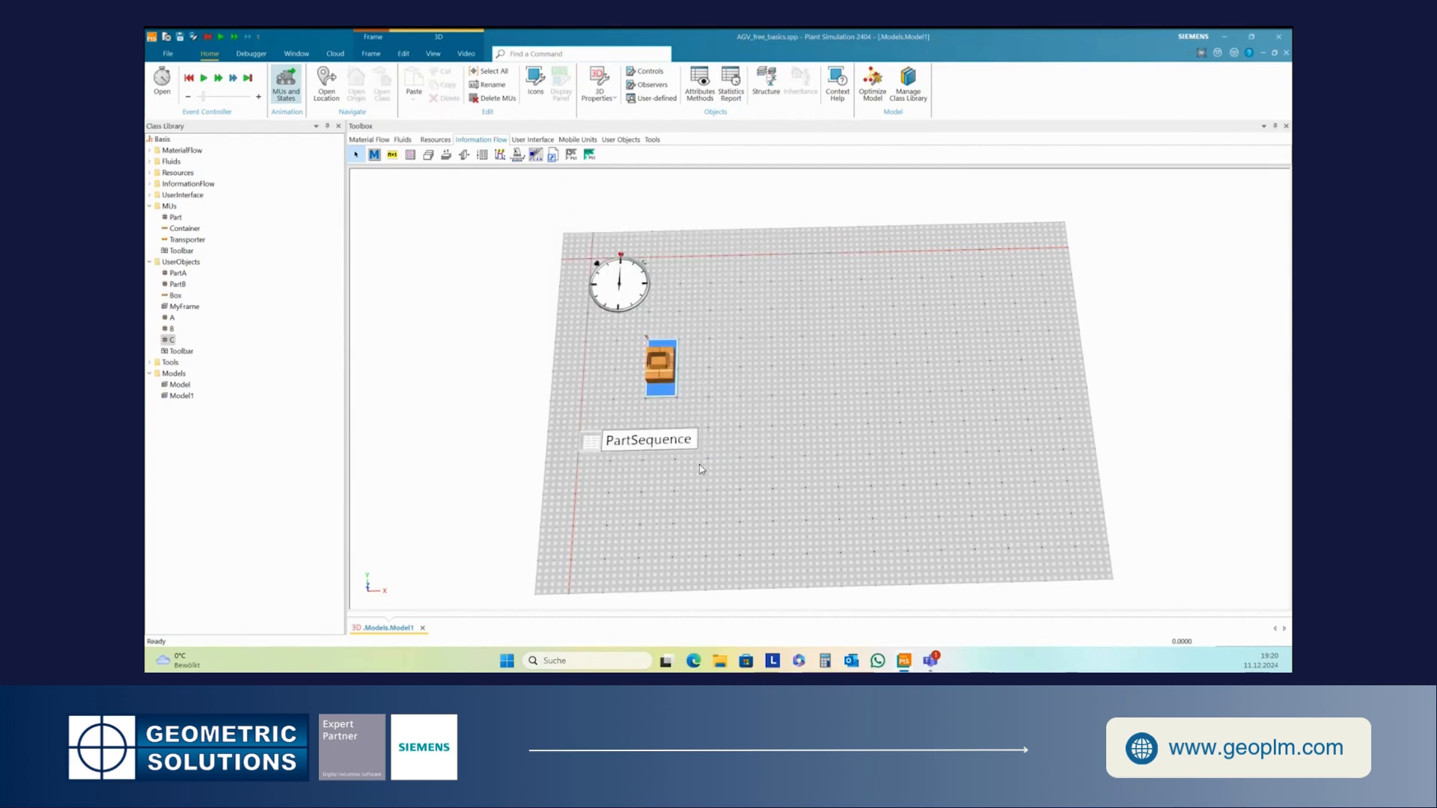
{"action": "double_click", "coordinate": [593, 446]}
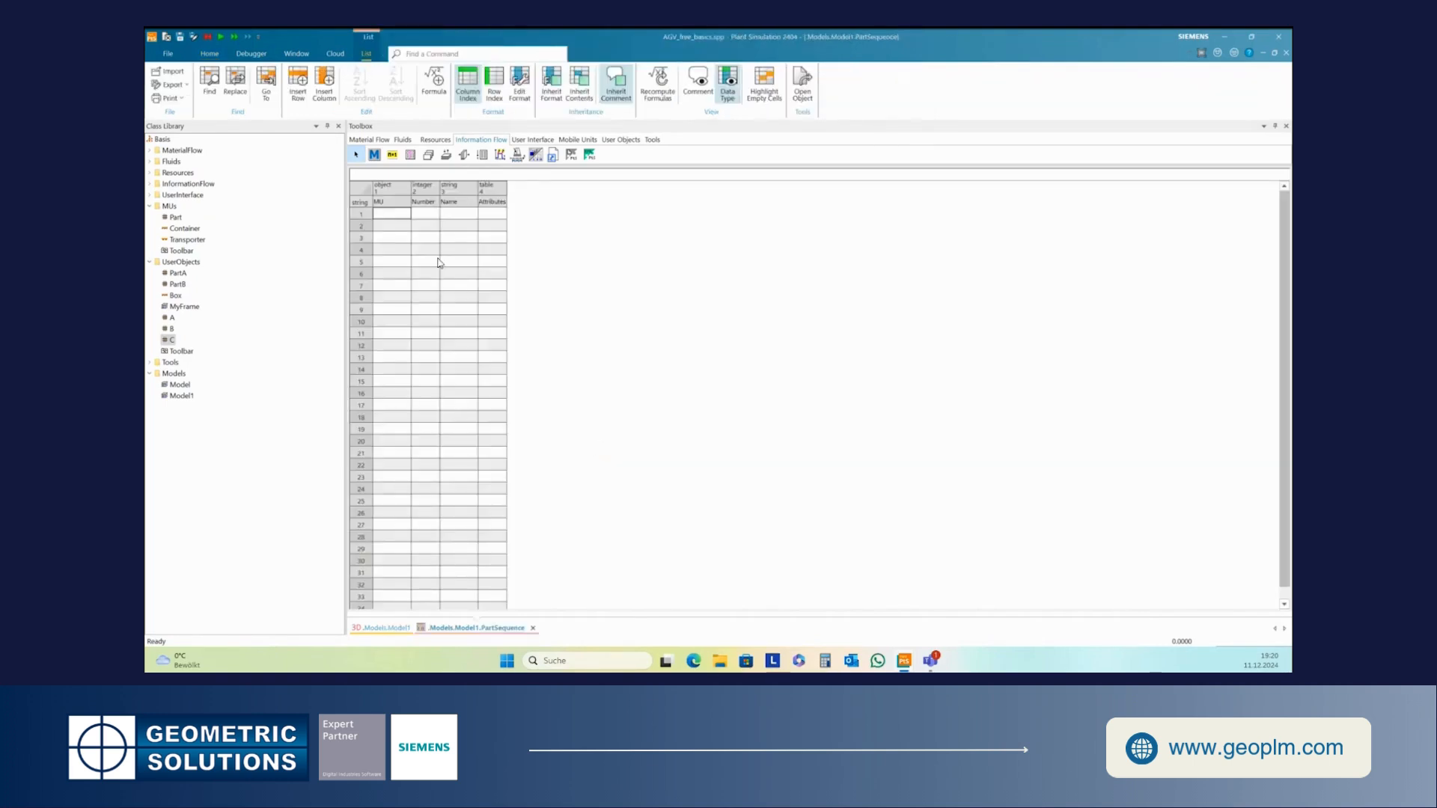
{"action": "left_click_drag", "start_coordinate": [411, 196], "coordinate": [472, 189]}
{"action": "left_click", "coordinate": [428, 286]}
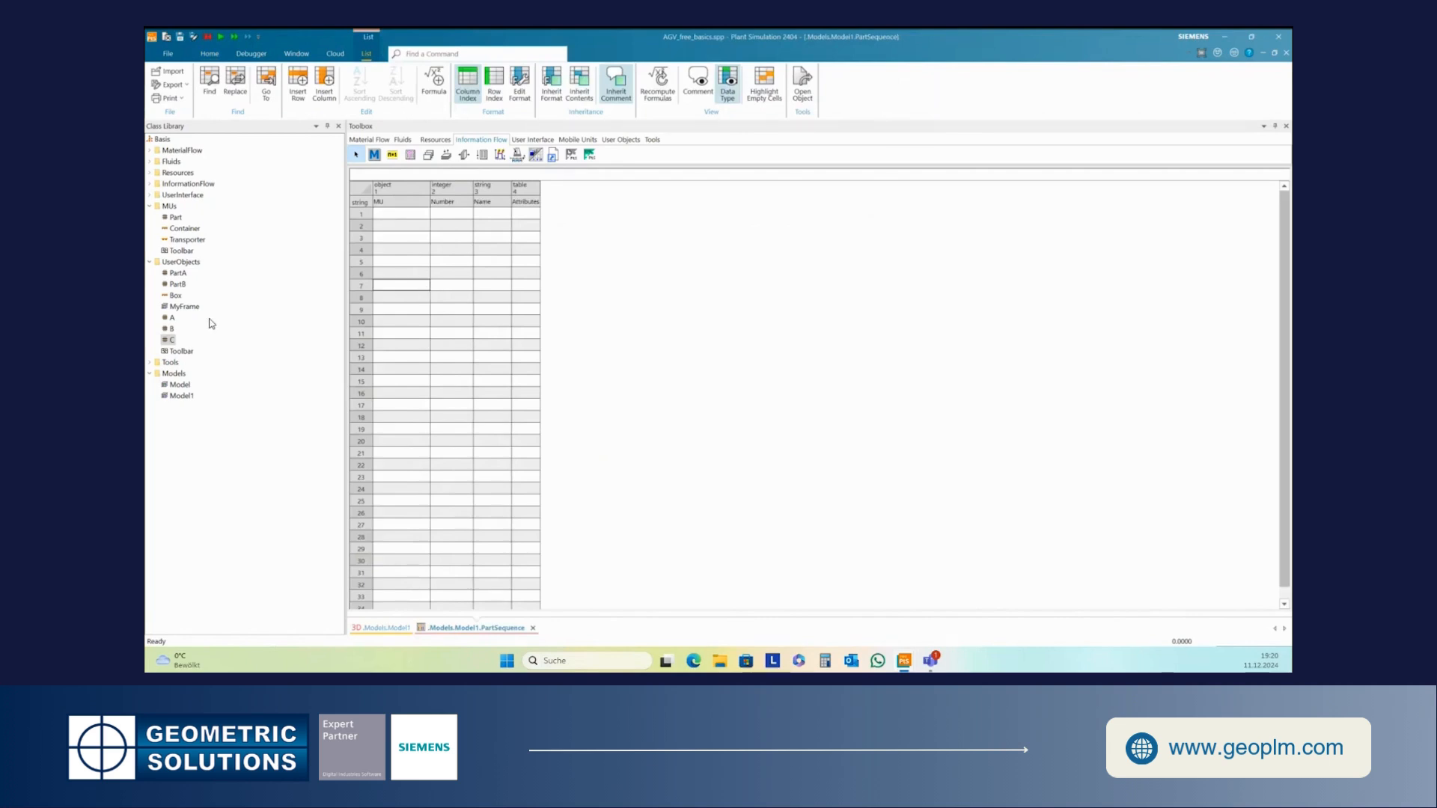
- Fill the MU column of PartSequence with the user objects A, B and C in rows 1 to 3
{"action": "left_click_drag", "start_coordinate": [174, 320], "coordinate": [383, 216]}
{"action": "left_click_drag", "start_coordinate": [171, 330], "coordinate": [404, 226]}
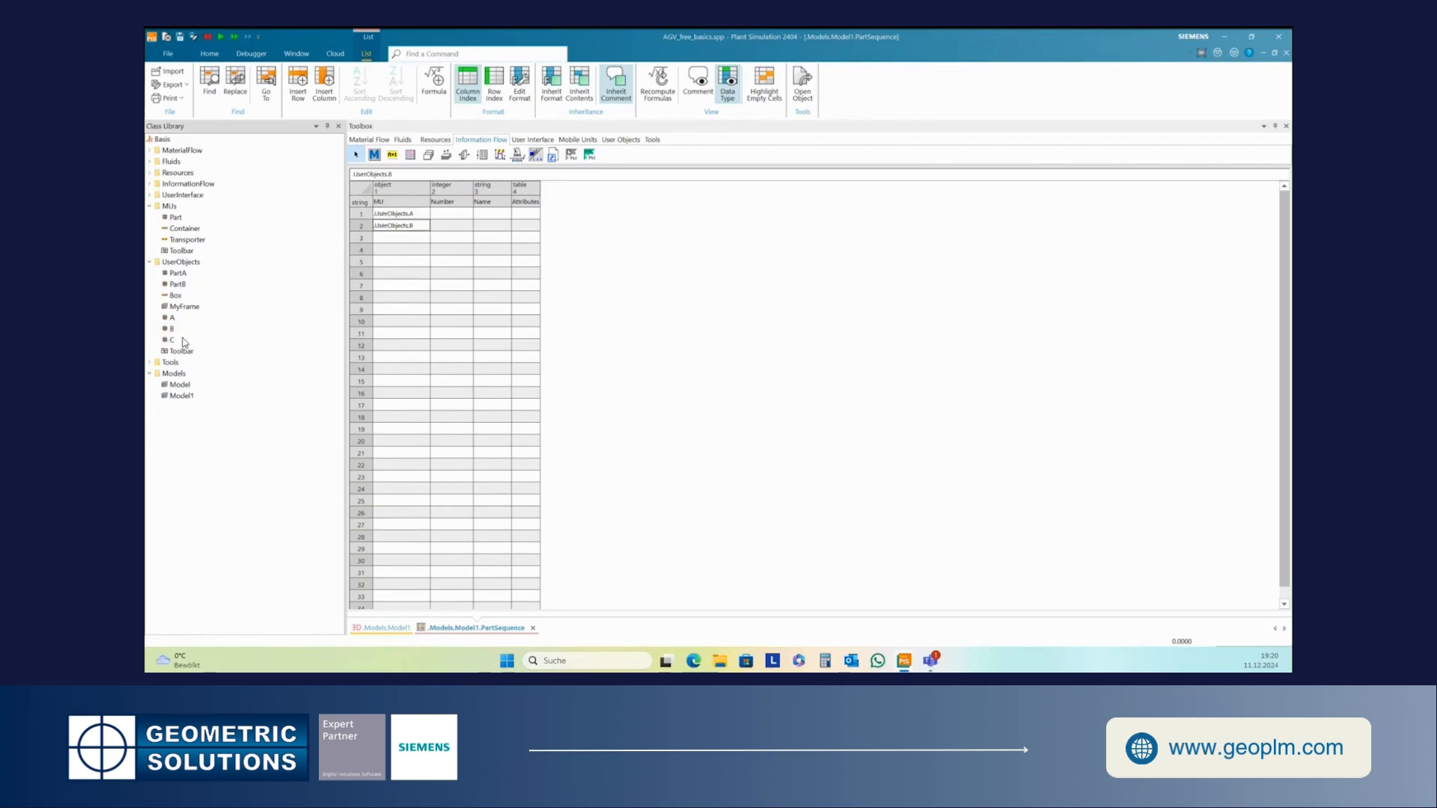
{"action": "left_click_drag", "start_coordinate": [172, 342], "coordinate": [379, 241]}
{"action": "left_click", "coordinate": [379, 262]}
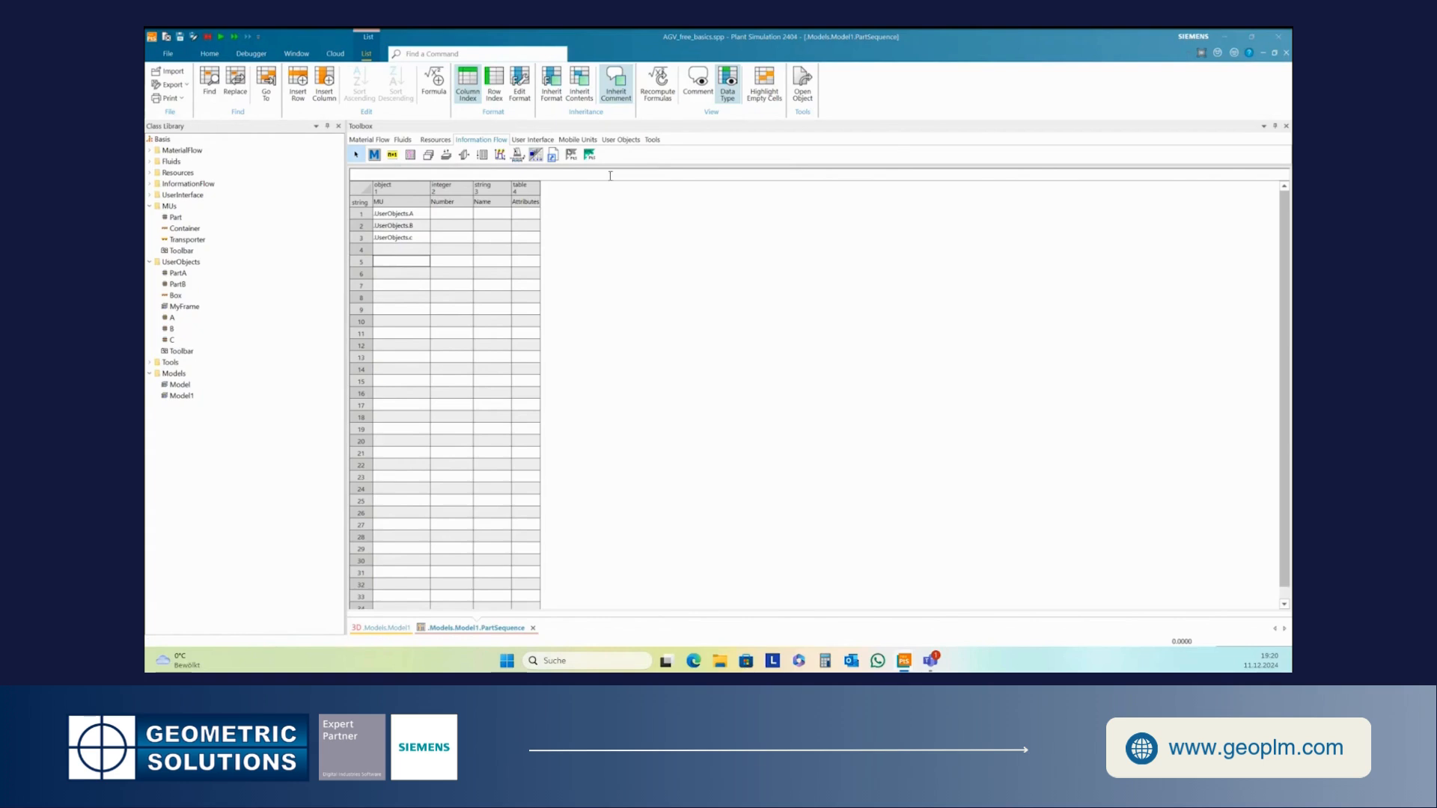
- Enter the quantity for each part in the Number column, then close the table and toolbox
{"action": "left_click", "coordinate": [432, 216]}
{"action": "key", "text": "Return"}
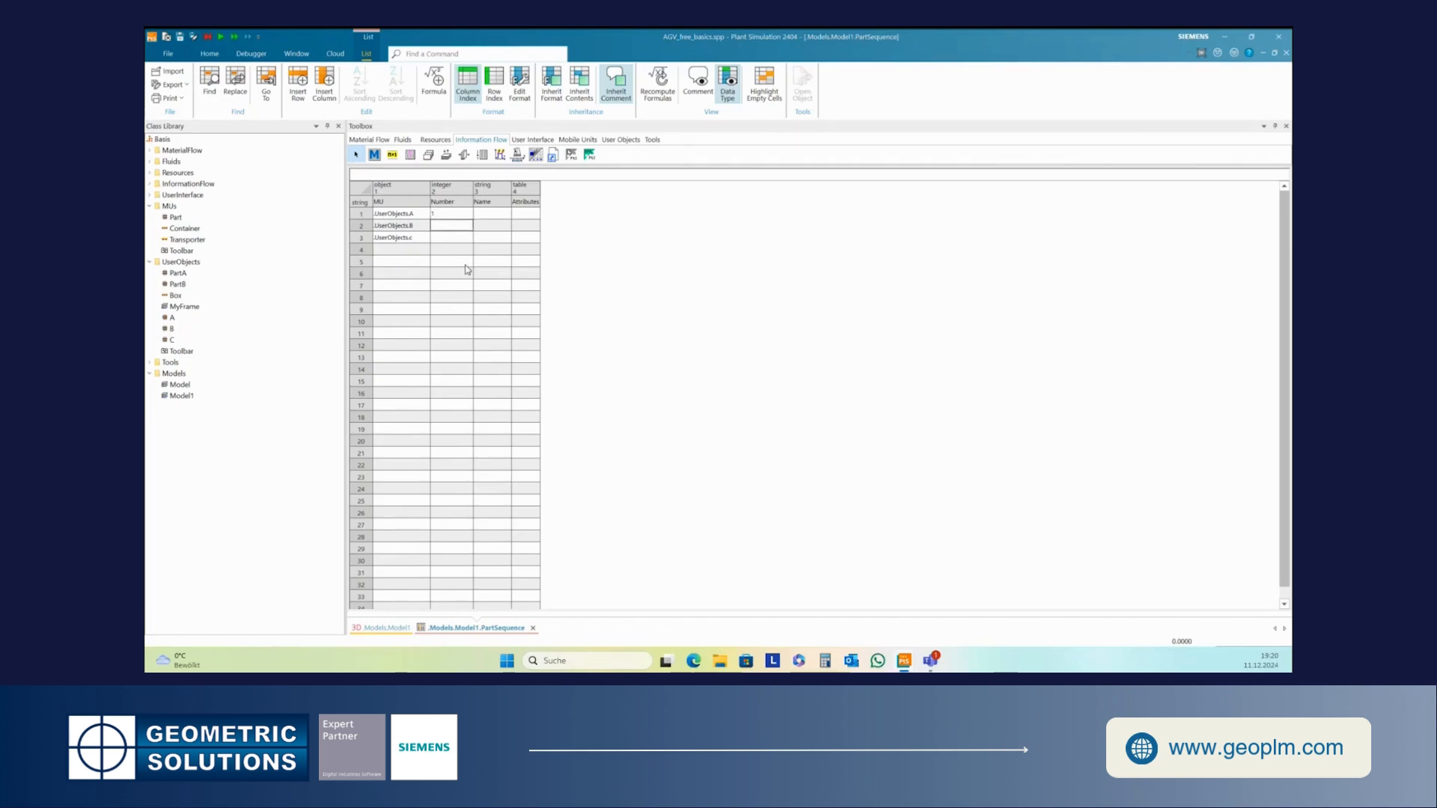
{"action": "type", "text": "1"}
{"action": "key", "text": "Return"}
{"action": "type", "text": "2"}
{"action": "left_click", "coordinate": [453, 273]}
{"action": "left_click", "coordinate": [1287, 125]}
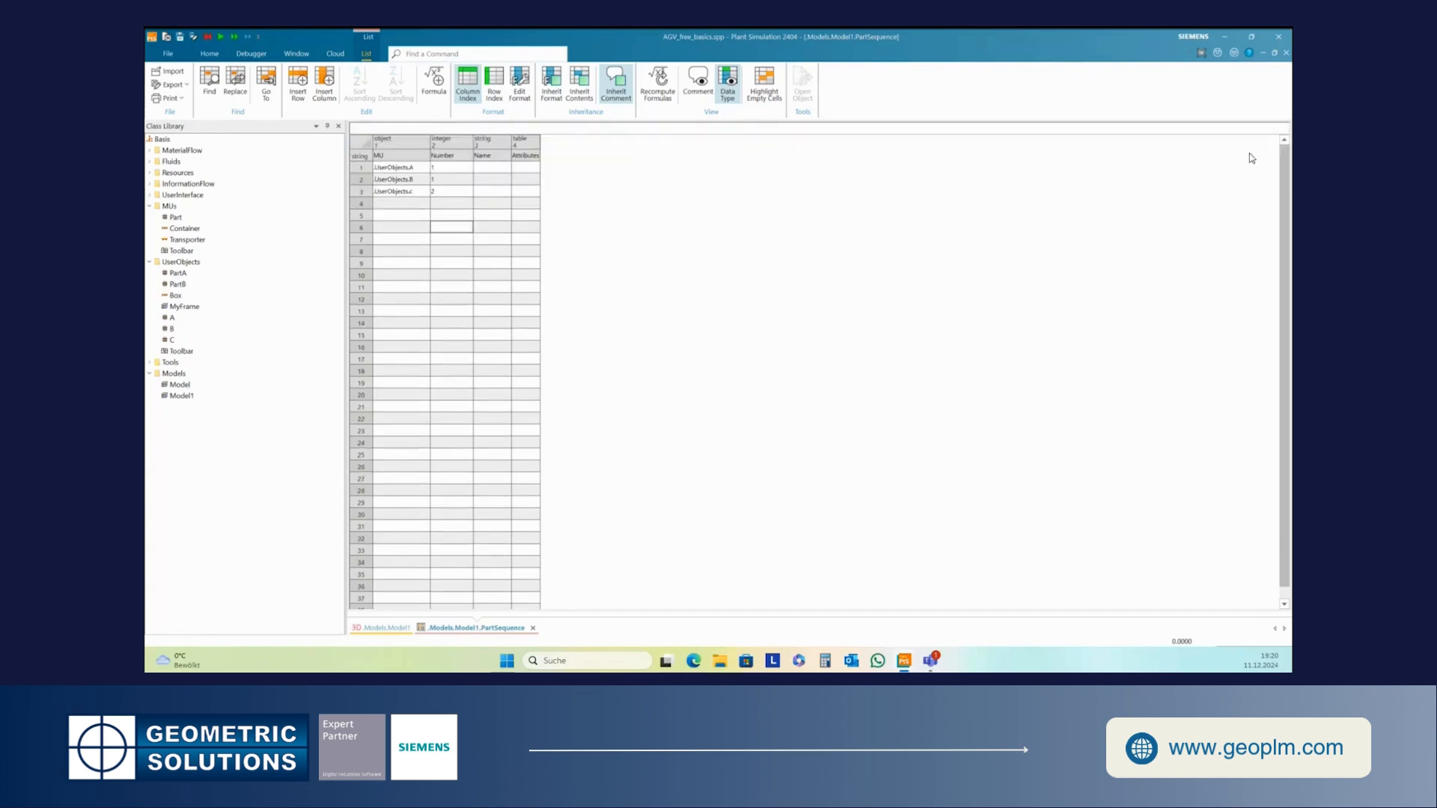
{"action": "left_click", "coordinate": [1286, 53]}
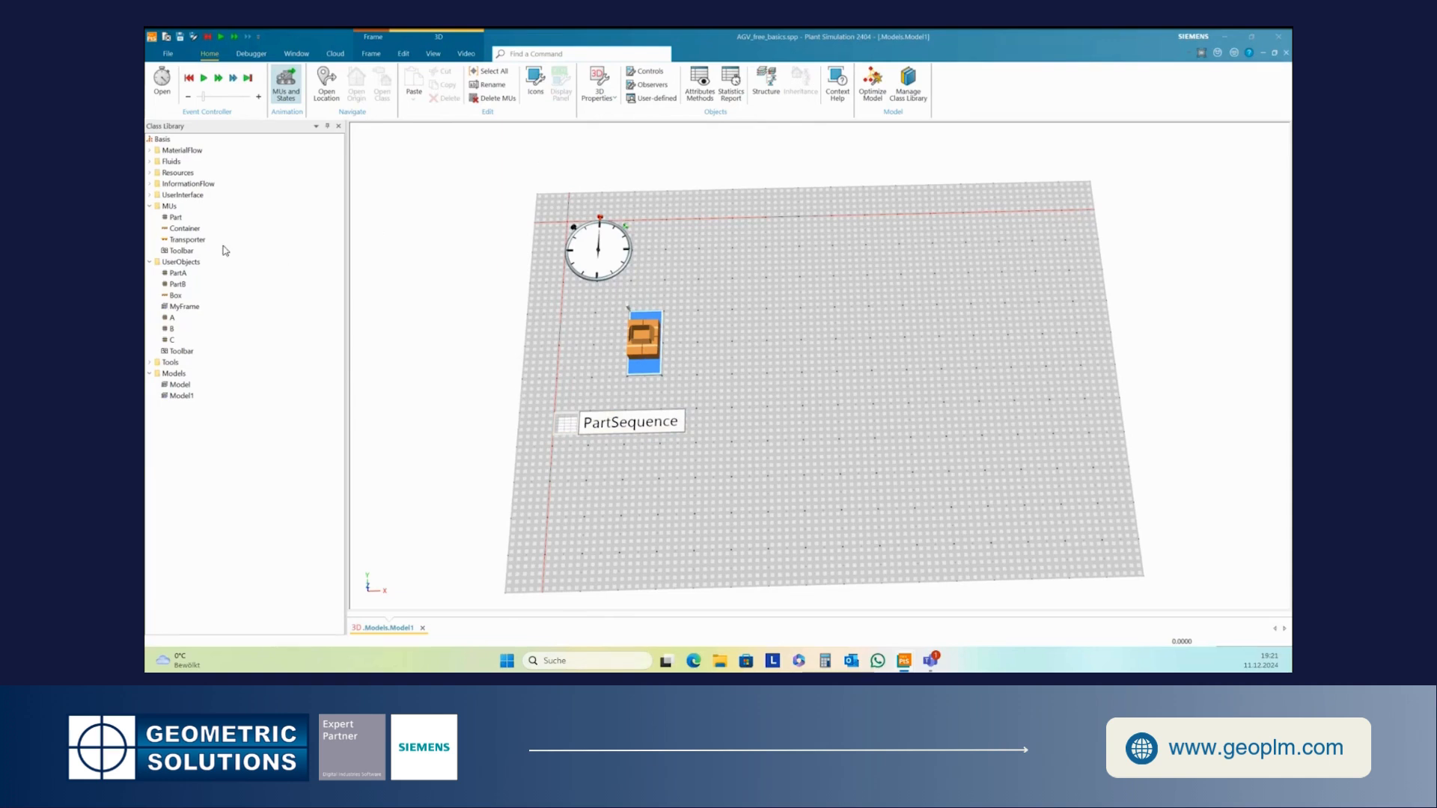
- Check the caption settings in the Station class's 3D properties
{"action": "left_click", "coordinate": [156, 149]}
{"action": "left_click", "coordinate": [180, 230]}
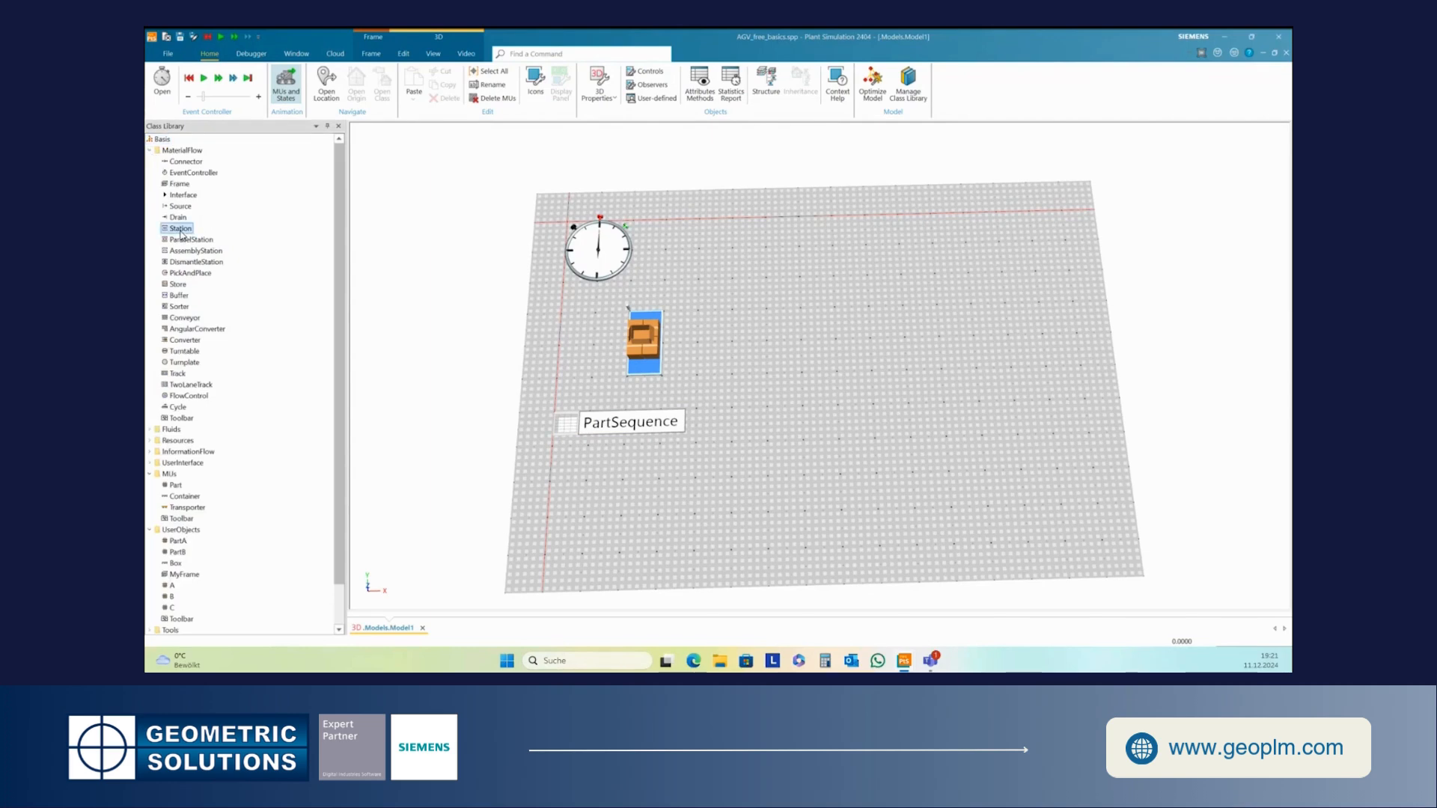
{"action": "right_click", "coordinate": [180, 233]}
{"action": "left_click", "coordinate": [217, 262]}
{"action": "left_click", "coordinate": [1235, 272]}
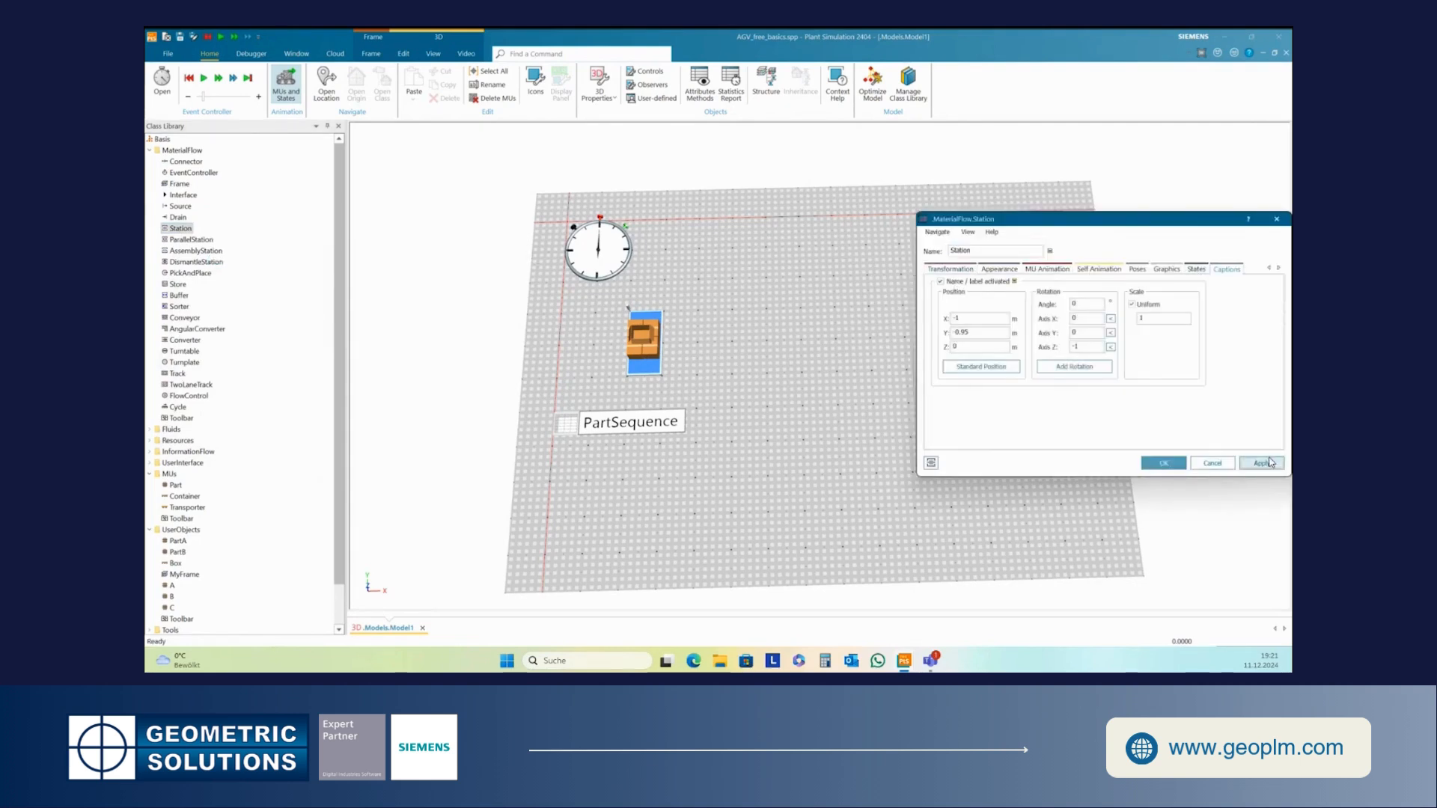
{"action": "left_click", "coordinate": [1164, 464]}
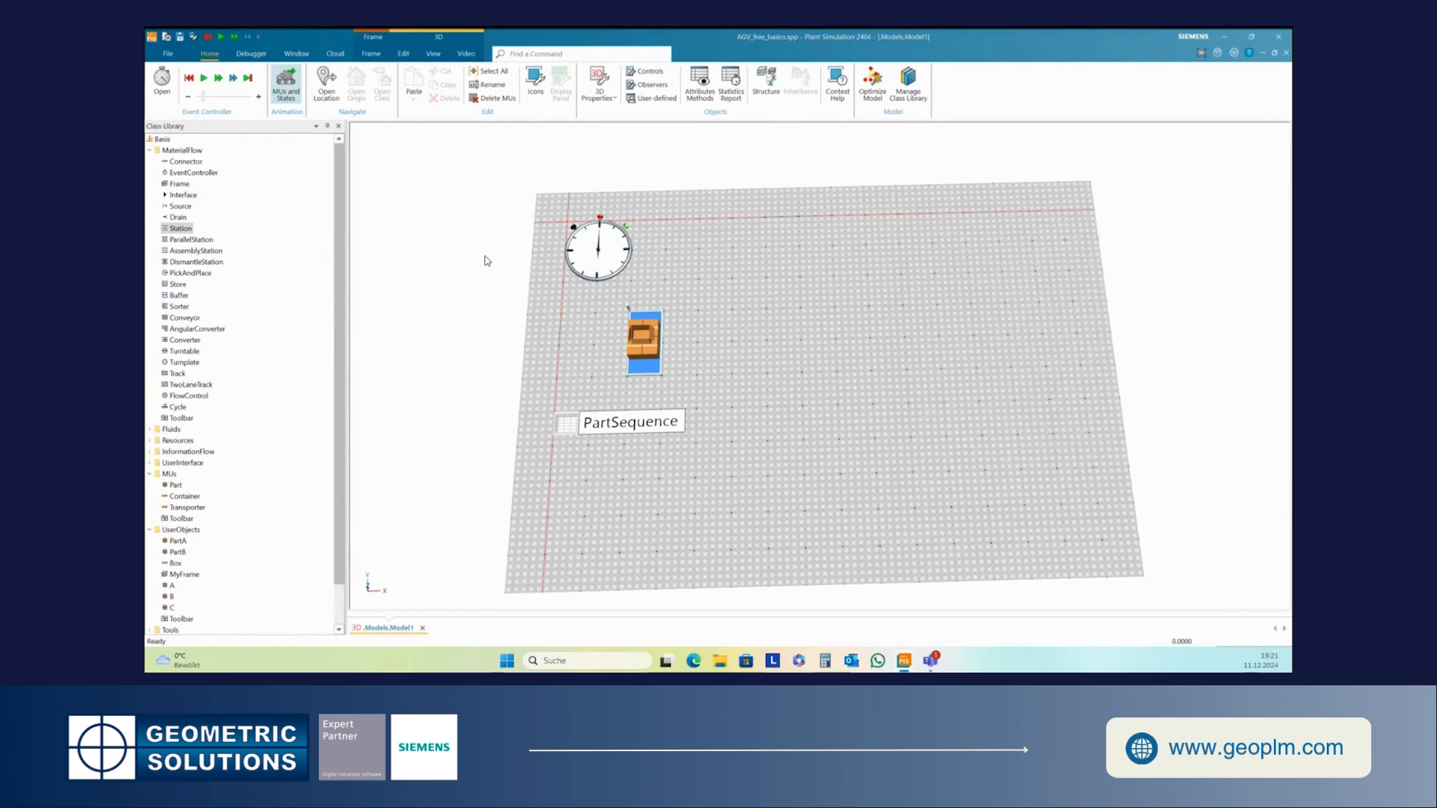
- Insert a Station near the model's upper right corner and rename it Station1
{"action": "left_click_drag", "start_coordinate": [166, 229], "coordinate": [978, 293]}
{"action": "right_click", "coordinate": [989, 274]}
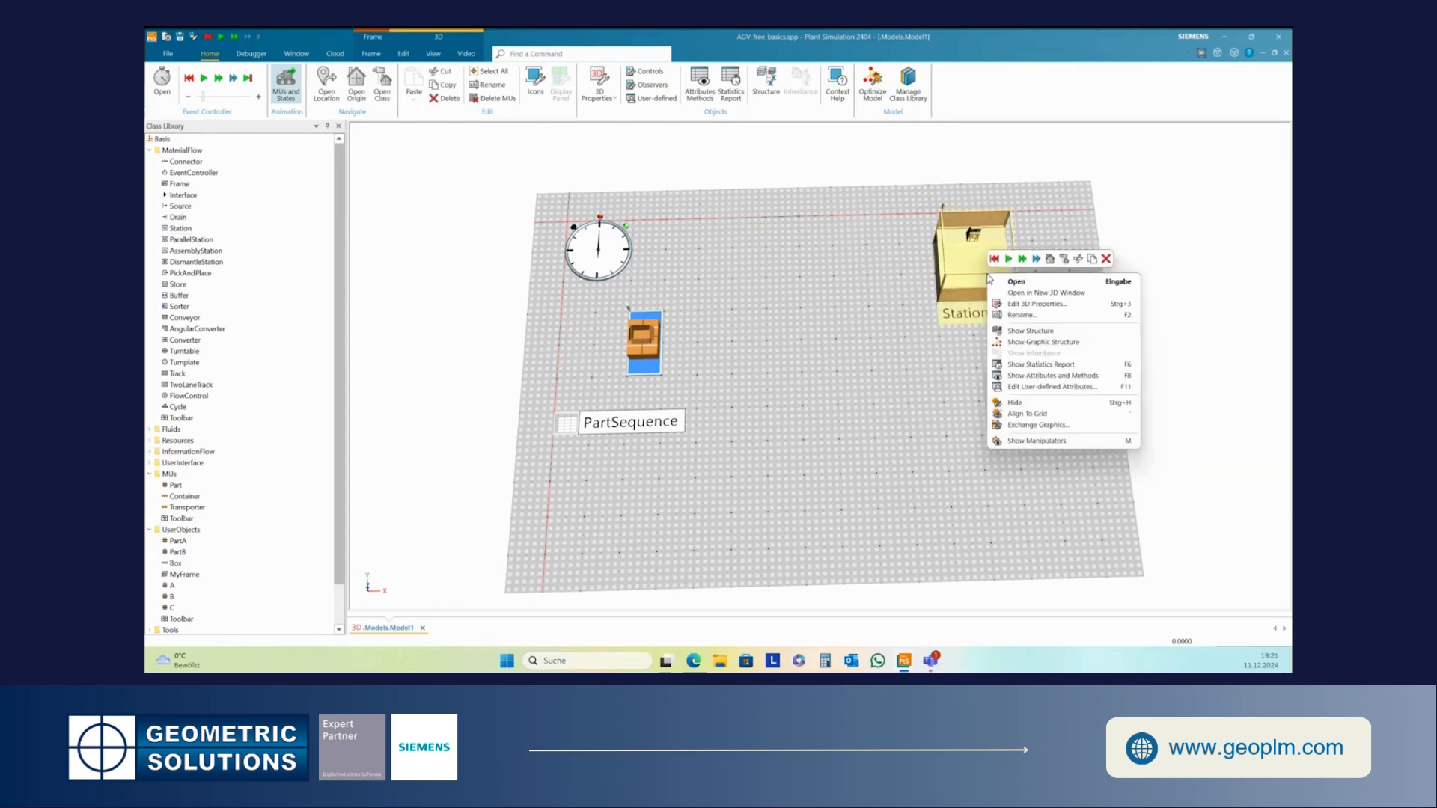
{"action": "left_click", "coordinate": [1024, 318]}
{"action": "left_click", "coordinate": [703, 323]}
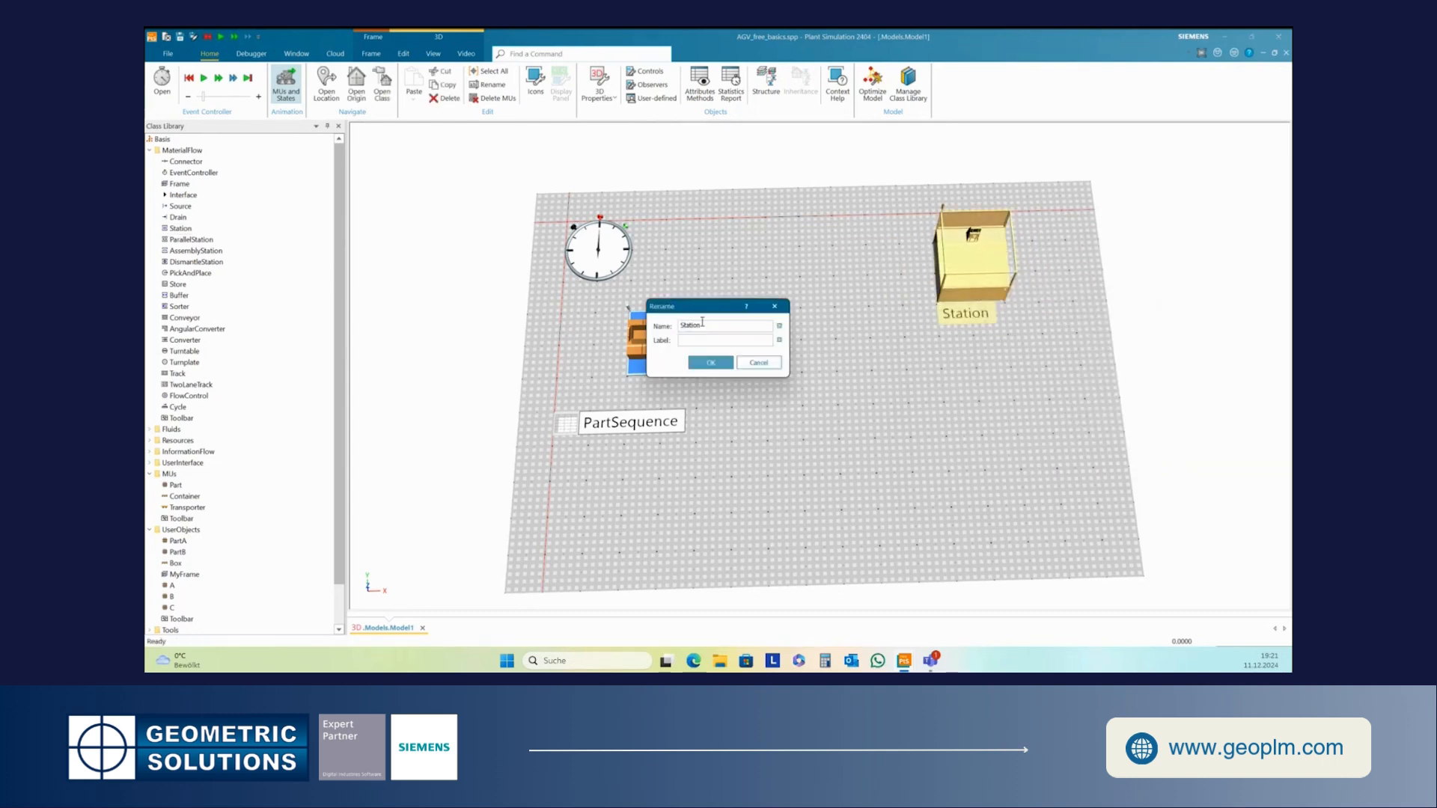
{"action": "type", "text": "1"}
{"action": "left_click", "coordinate": [712, 362]}
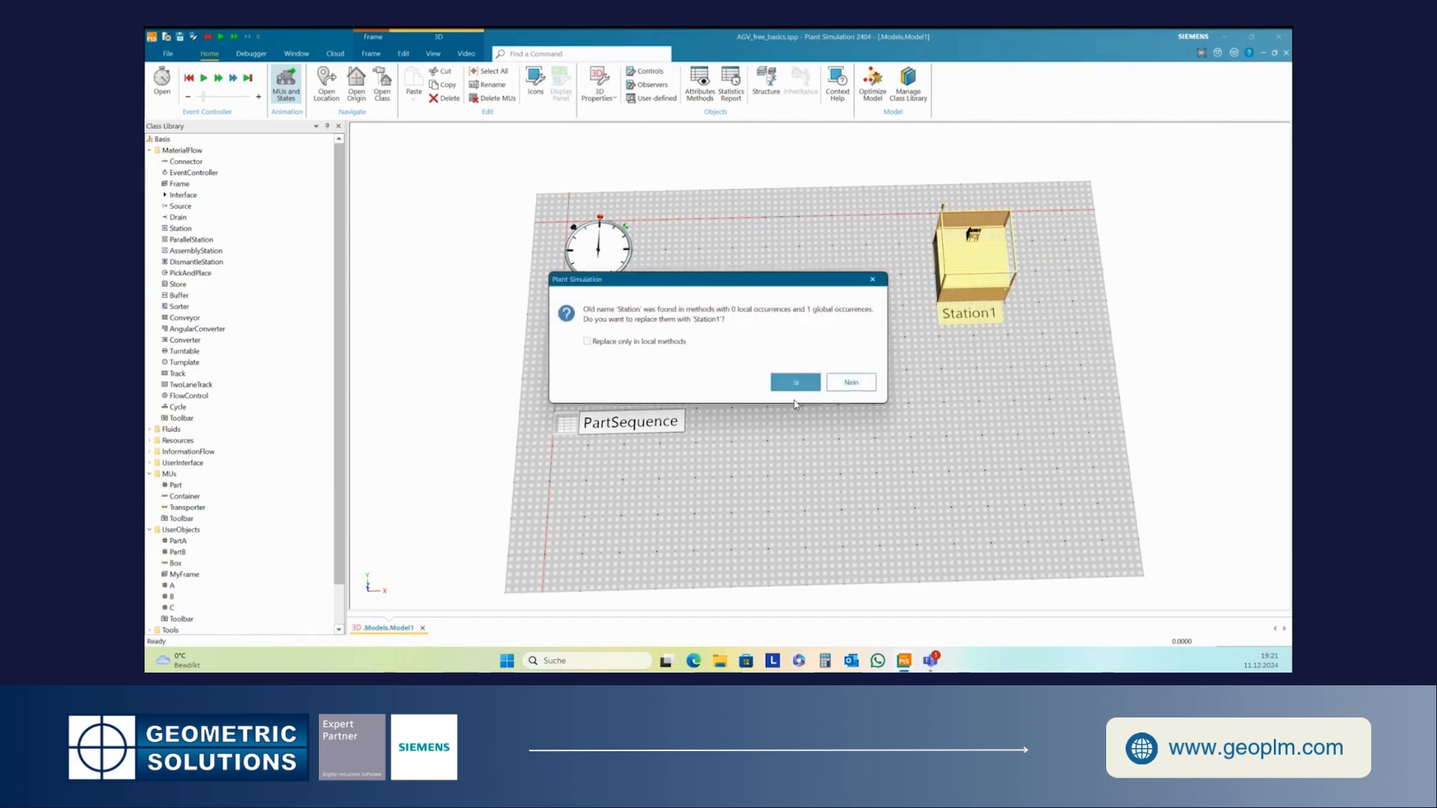
{"action": "left_click", "coordinate": [796, 383]}
- Duplicate Station1 below itself and rename the copy Station2
{"action": "left_click_drag", "start_coordinate": [987, 320], "coordinate": [986, 449]}
{"action": "right_click", "coordinate": [988, 404]}
{"action": "left_click", "coordinate": [1020, 446]}
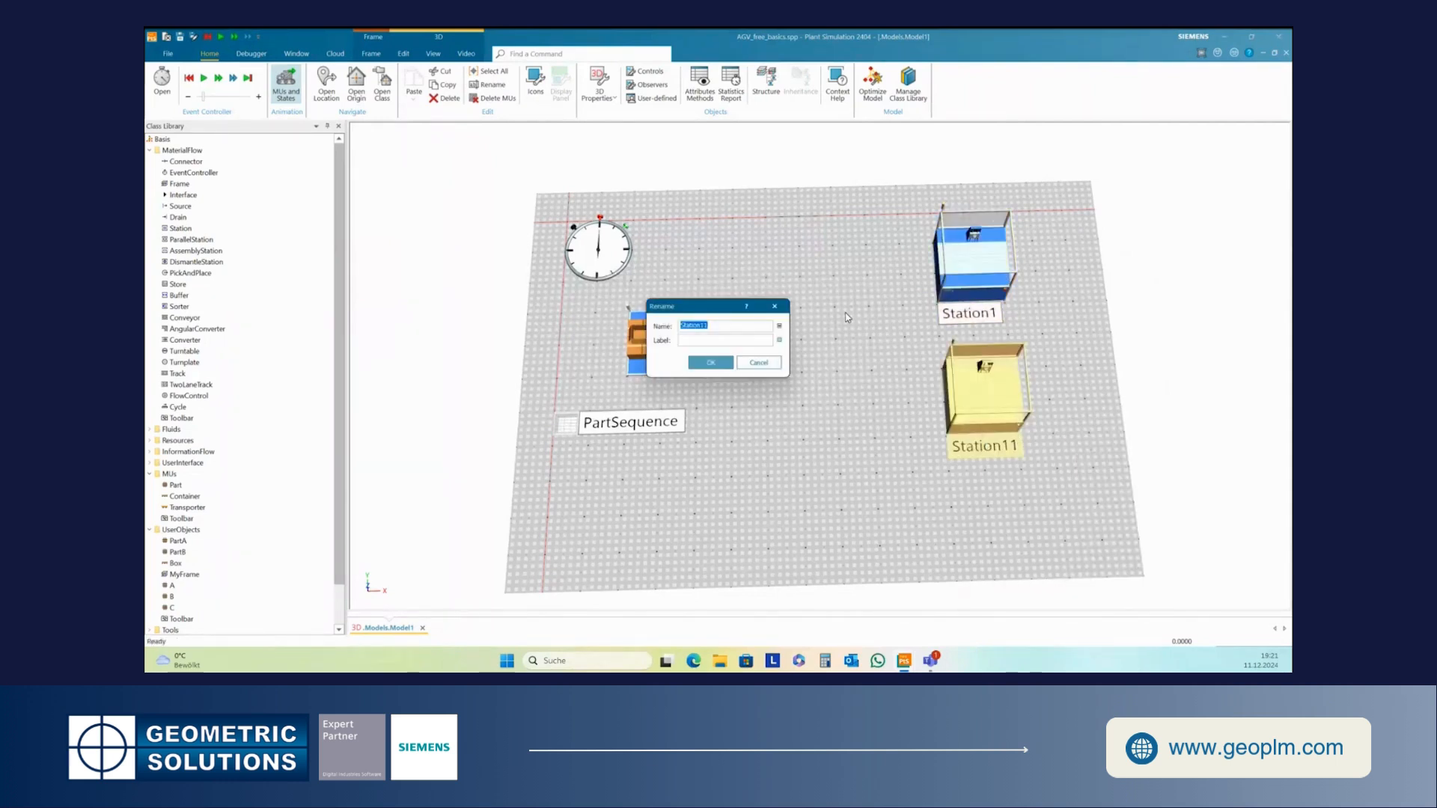
{"action": "left_click_drag", "start_coordinate": [700, 326], "coordinate": [711, 327]}
{"action": "type", "text": "2"}
{"action": "left_click", "coordinate": [710, 362]}
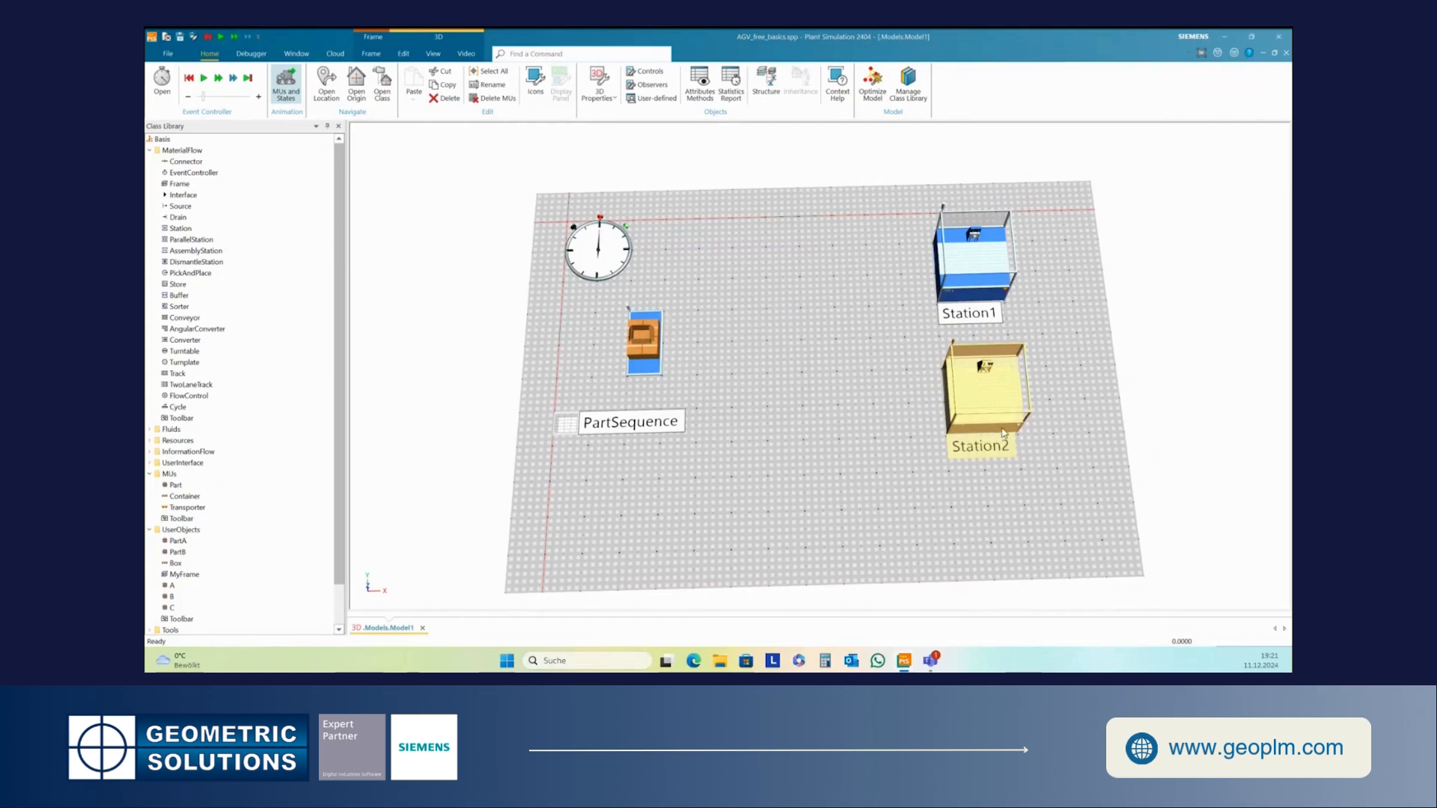
- Add another station copy below Station2 and rename it Station3
{"action": "left_click", "coordinate": [1009, 553]}
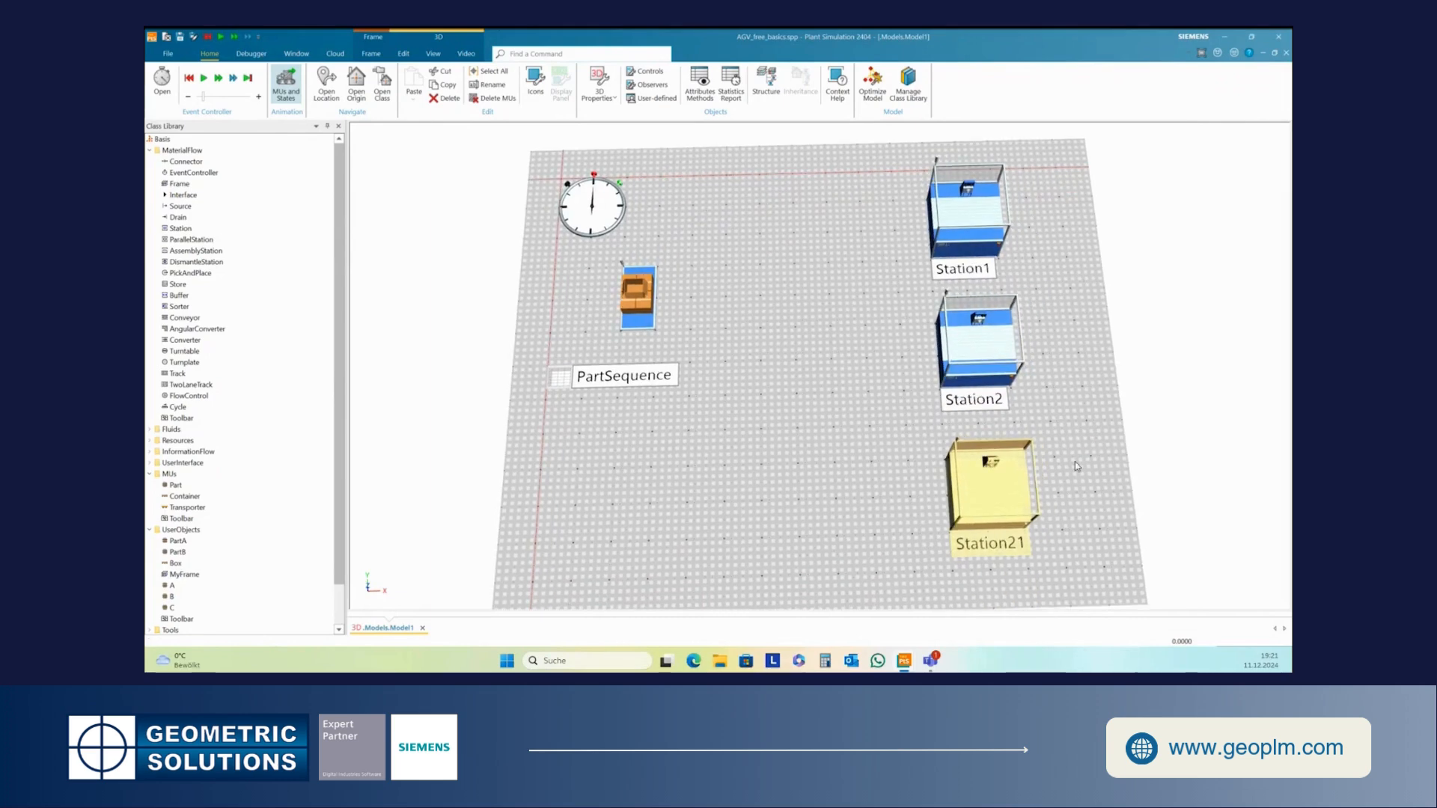
{"action": "right_click", "coordinate": [1003, 494]}
{"action": "left_click", "coordinate": [1040, 360]}
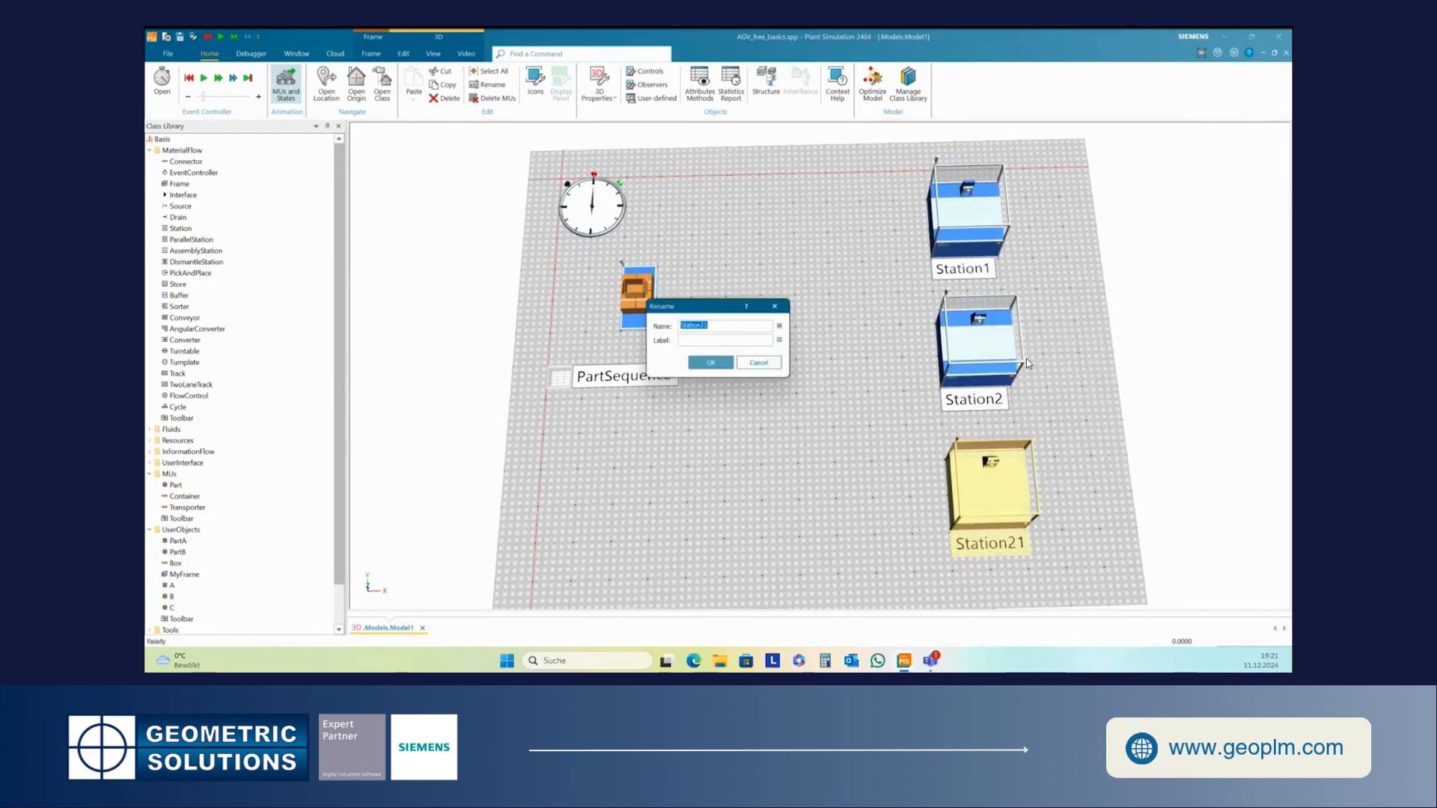
{"action": "left_click_drag", "start_coordinate": [700, 326], "coordinate": [709, 328]}
{"action": "type", "text": "3"}
{"action": "left_click", "coordinate": [711, 362]}
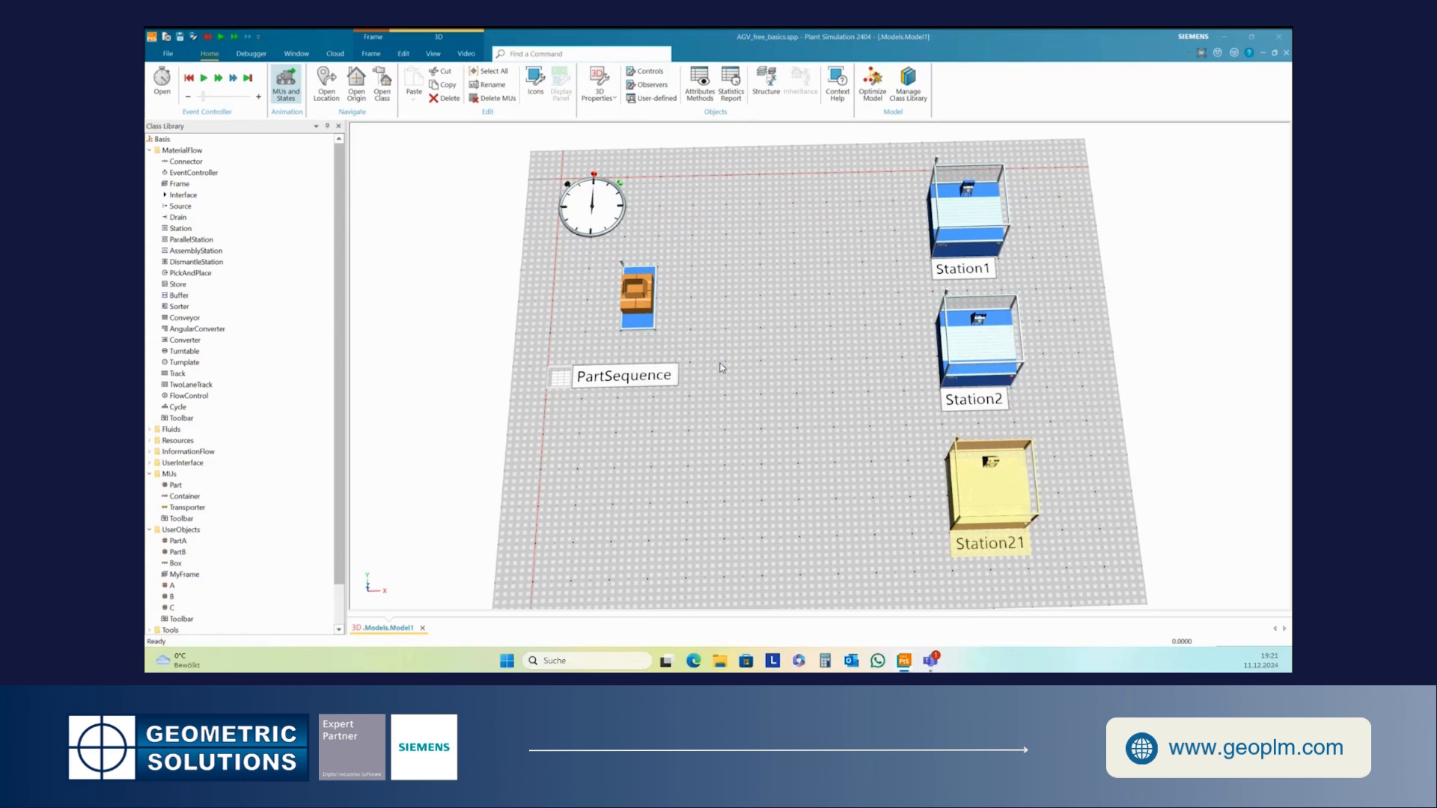
{"action": "left_click", "coordinate": [799, 394]}
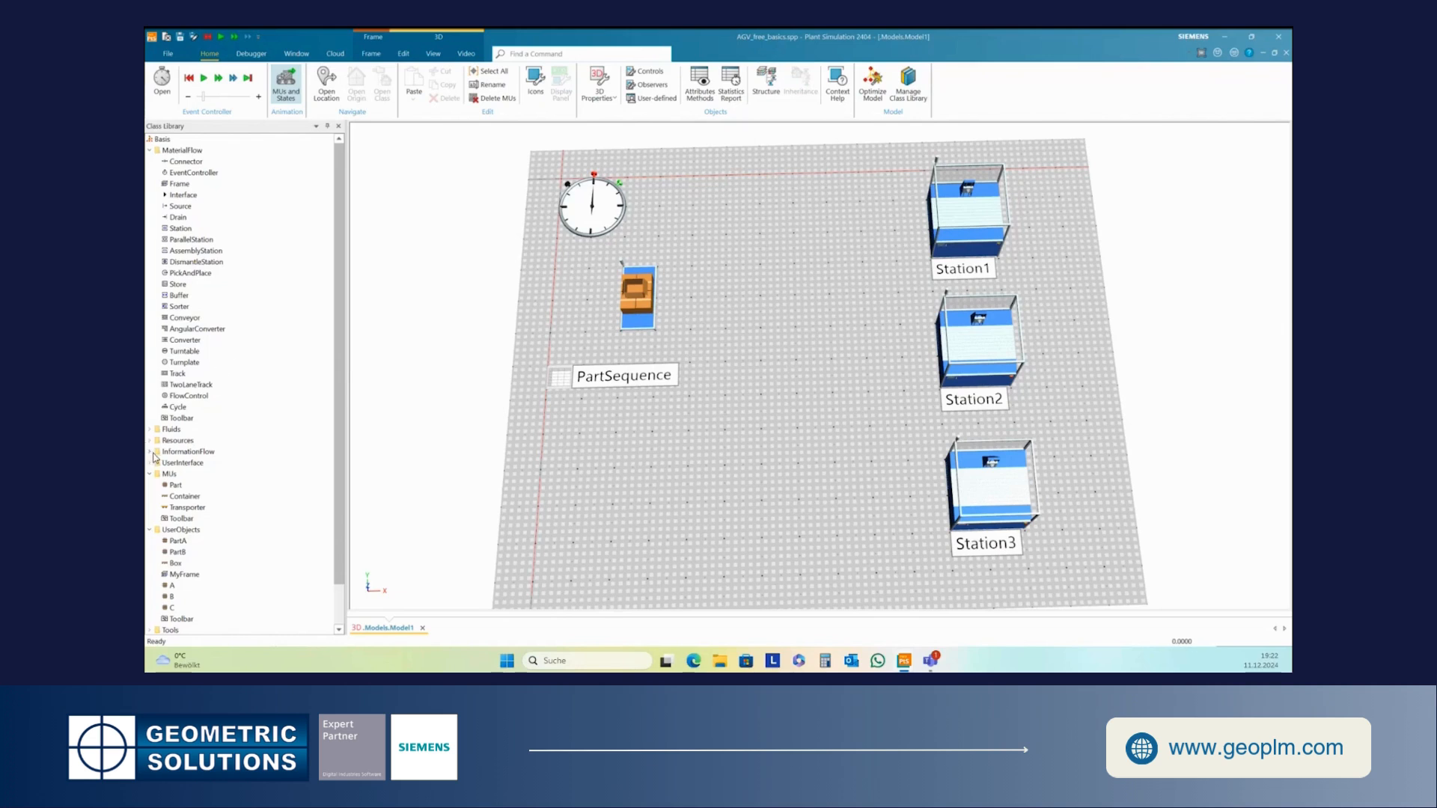
- Check the caption settings in the Marker class's 3D properties
{"action": "left_click", "coordinate": [150, 440]}
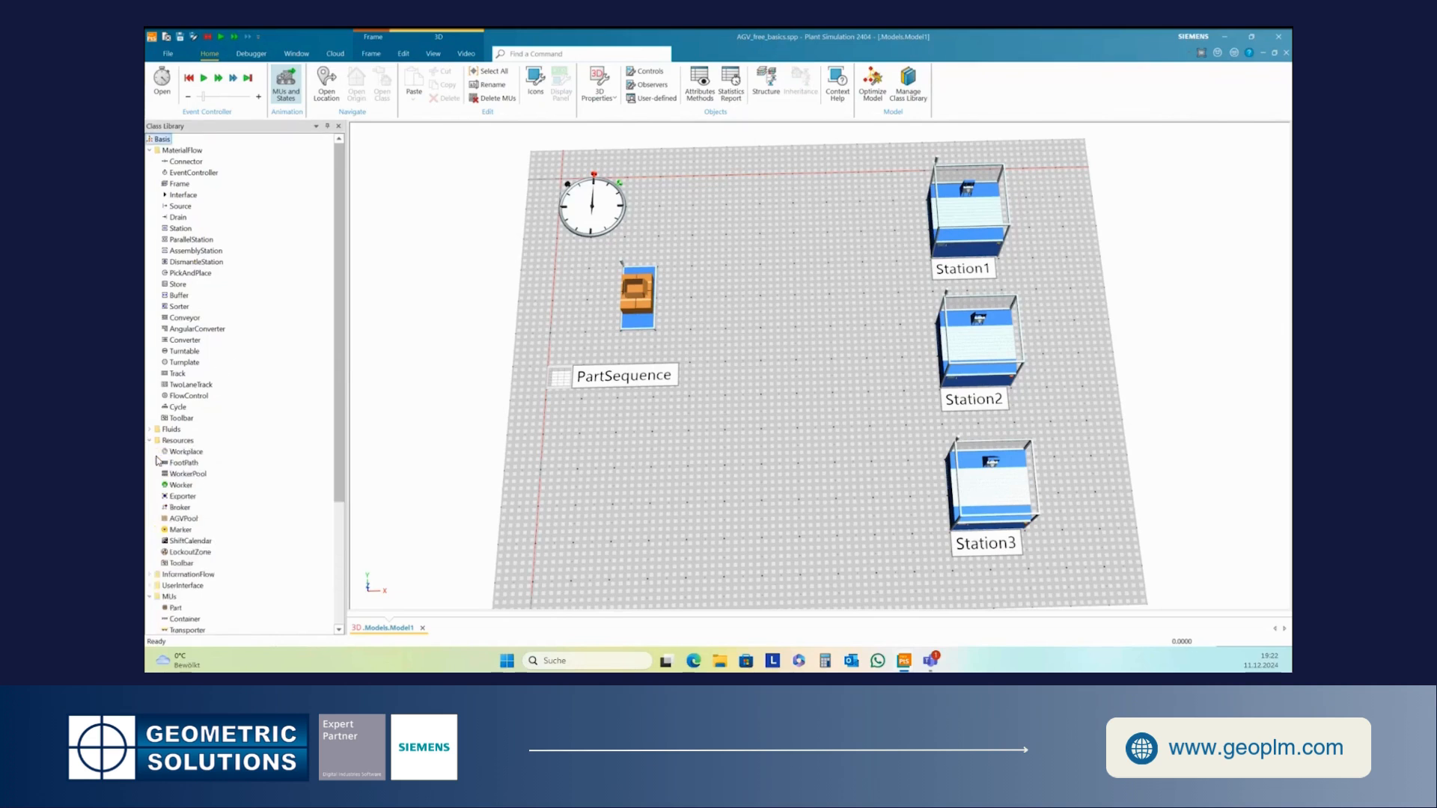
{"action": "right_click", "coordinate": [180, 532]}
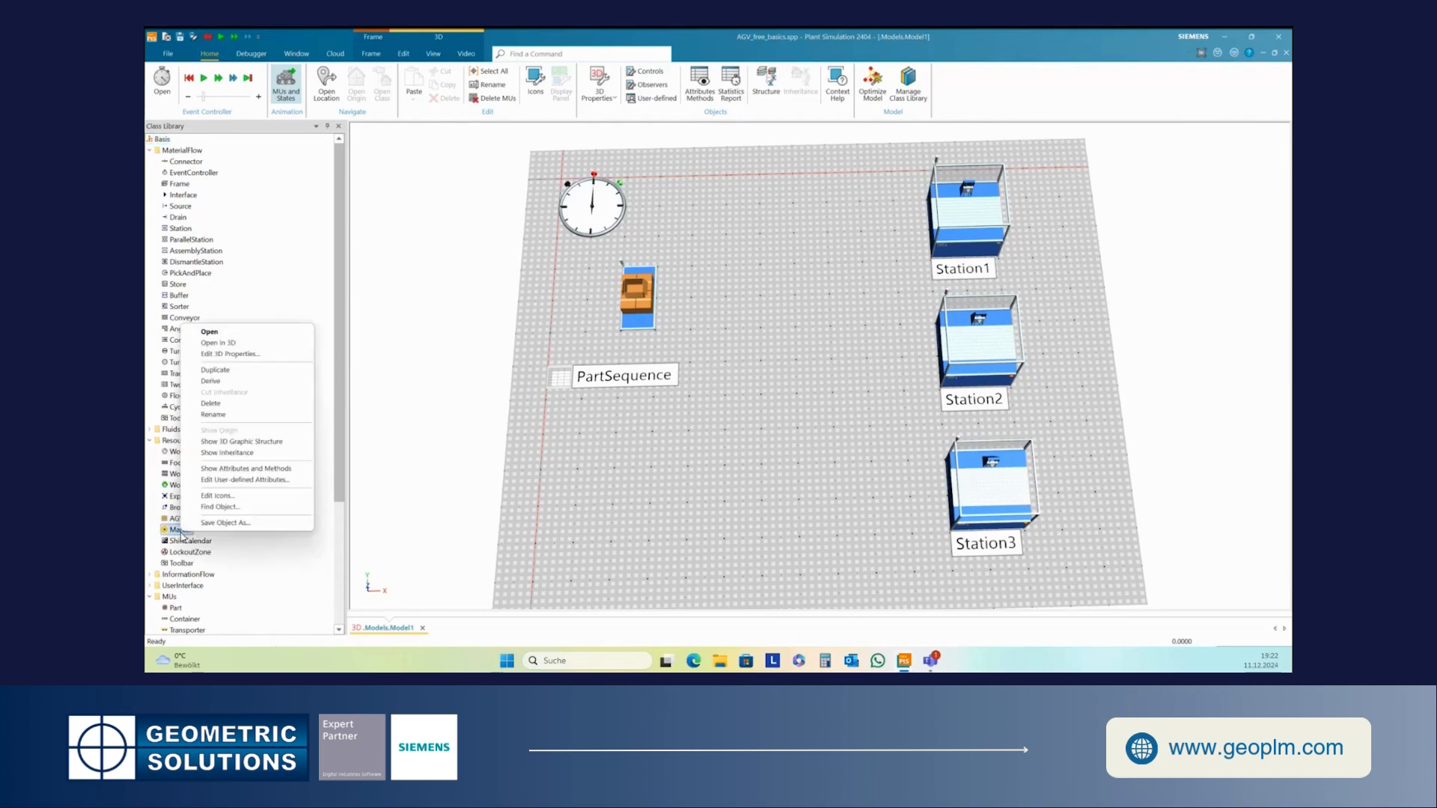
{"action": "left_click", "coordinate": [248, 357]}
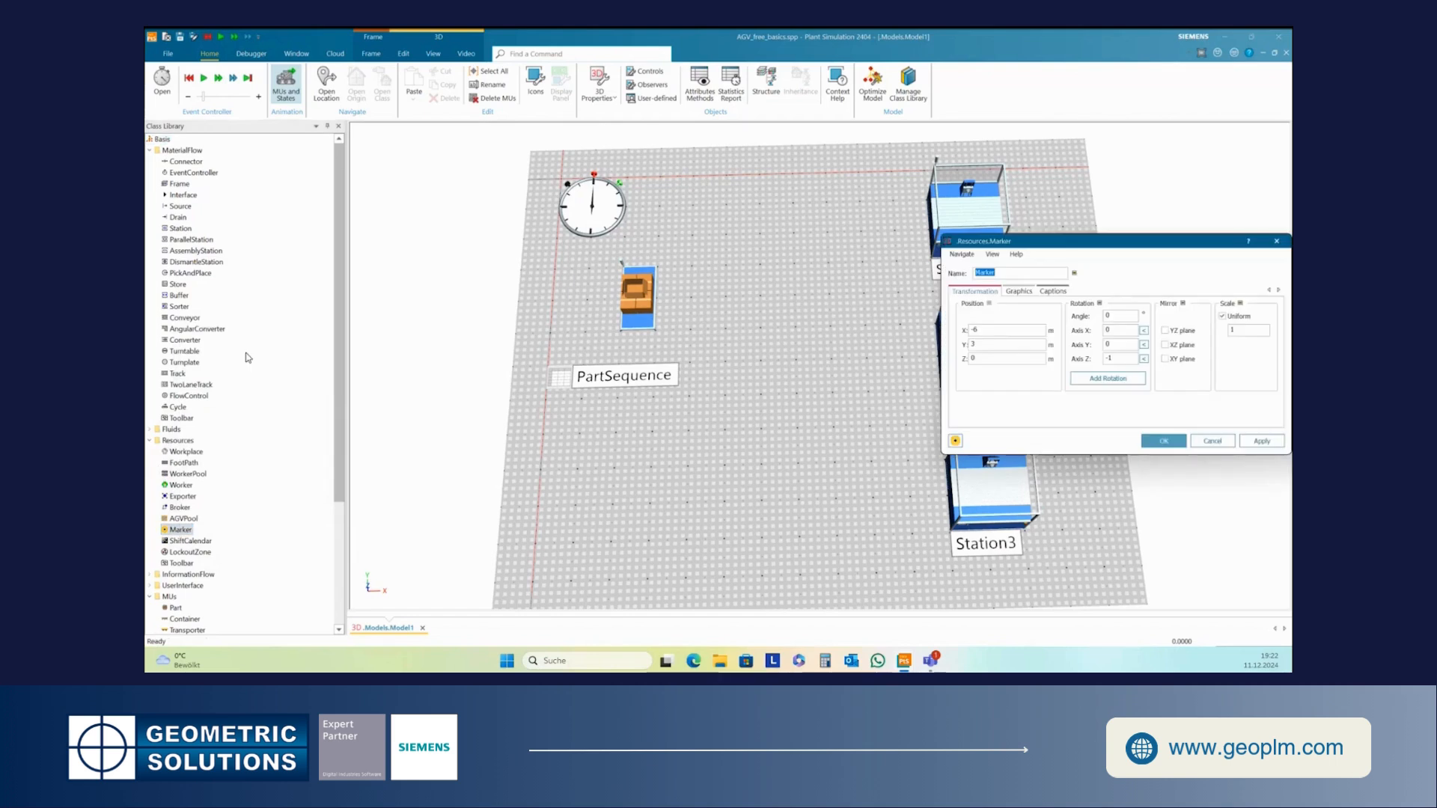
{"action": "left_click", "coordinate": [1066, 293]}
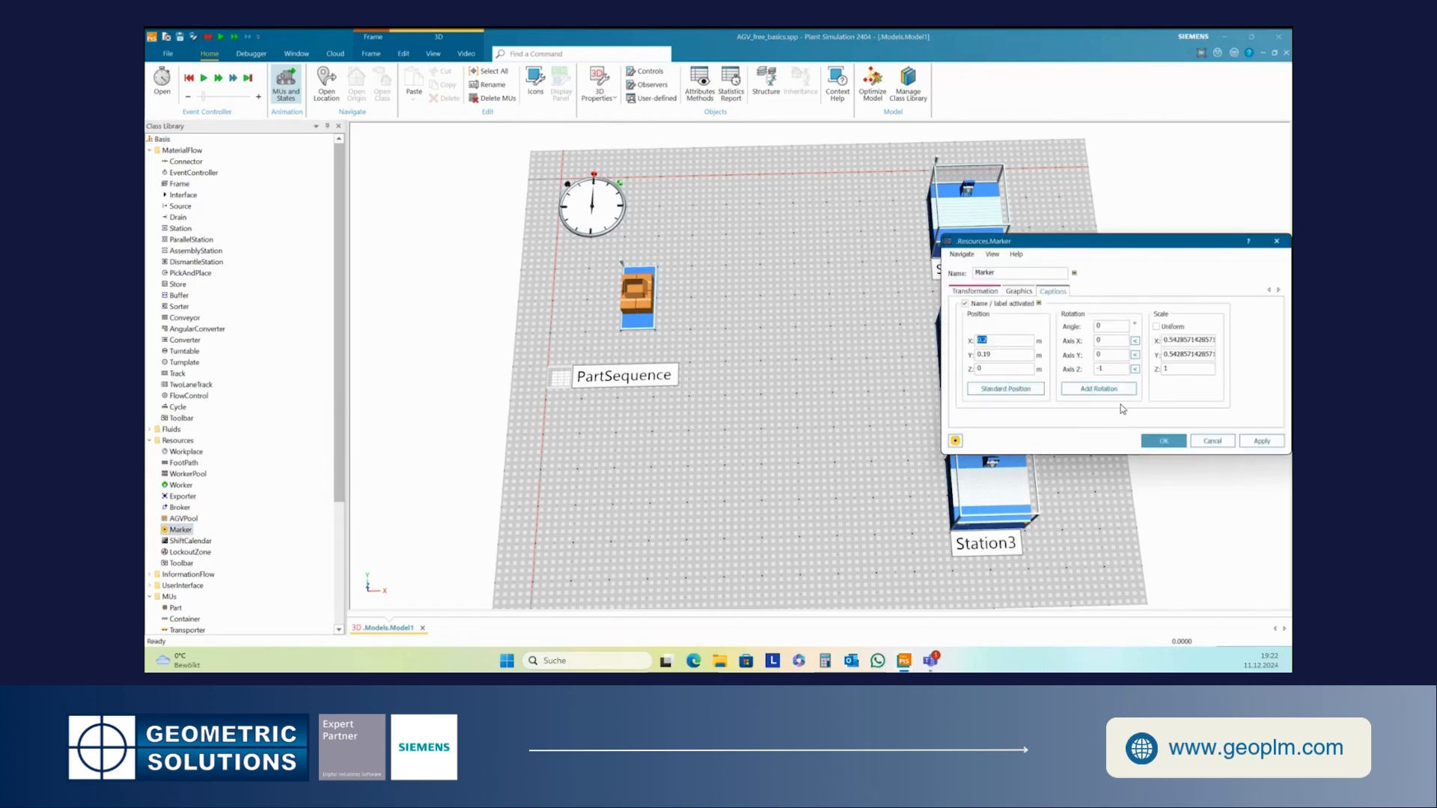
{"action": "left_click", "coordinate": [1164, 441]}
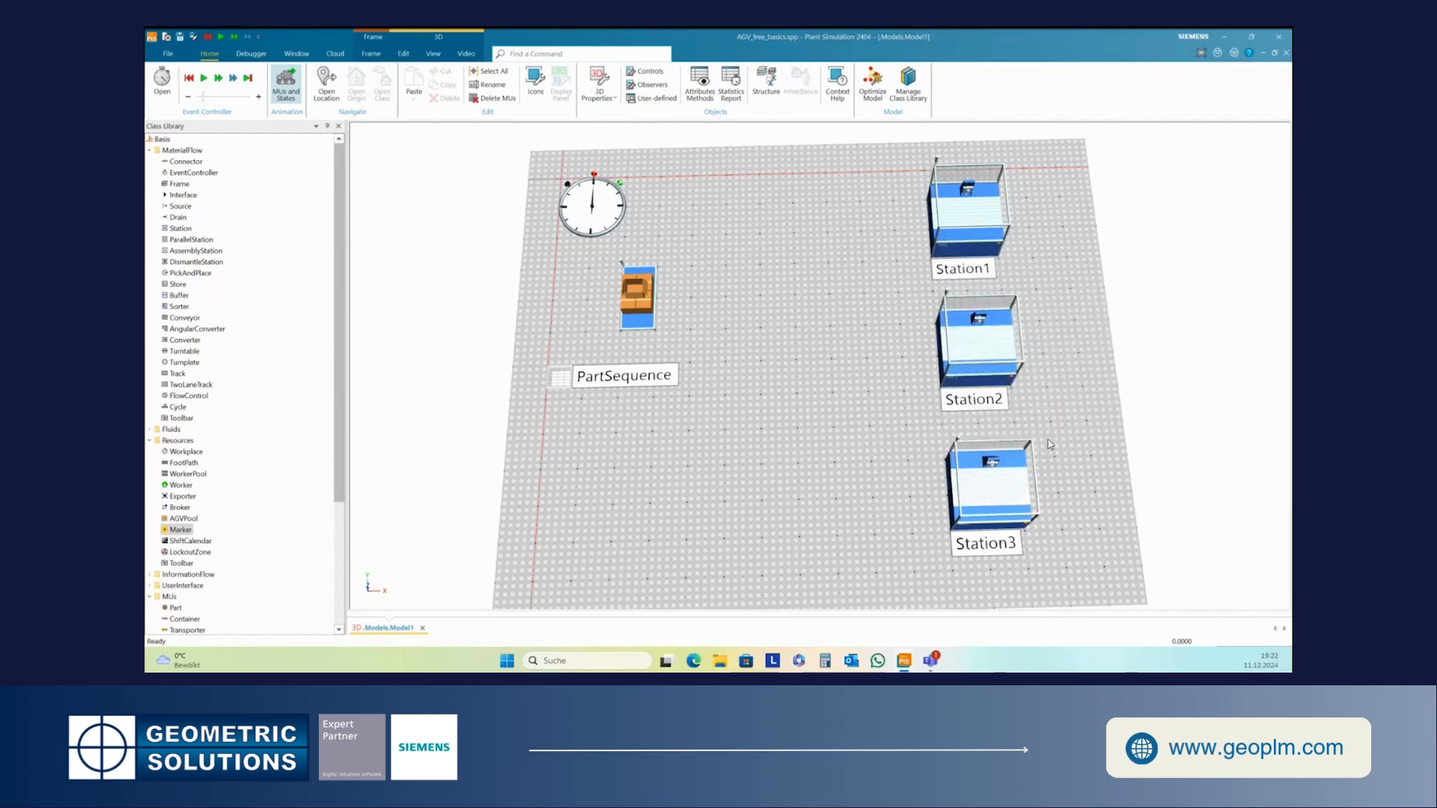
- Show the toolbox and place a Marker between the Source and Station2
{"action": "left_click", "coordinate": [297, 54]}
{"action": "left_click", "coordinate": [341, 88]}
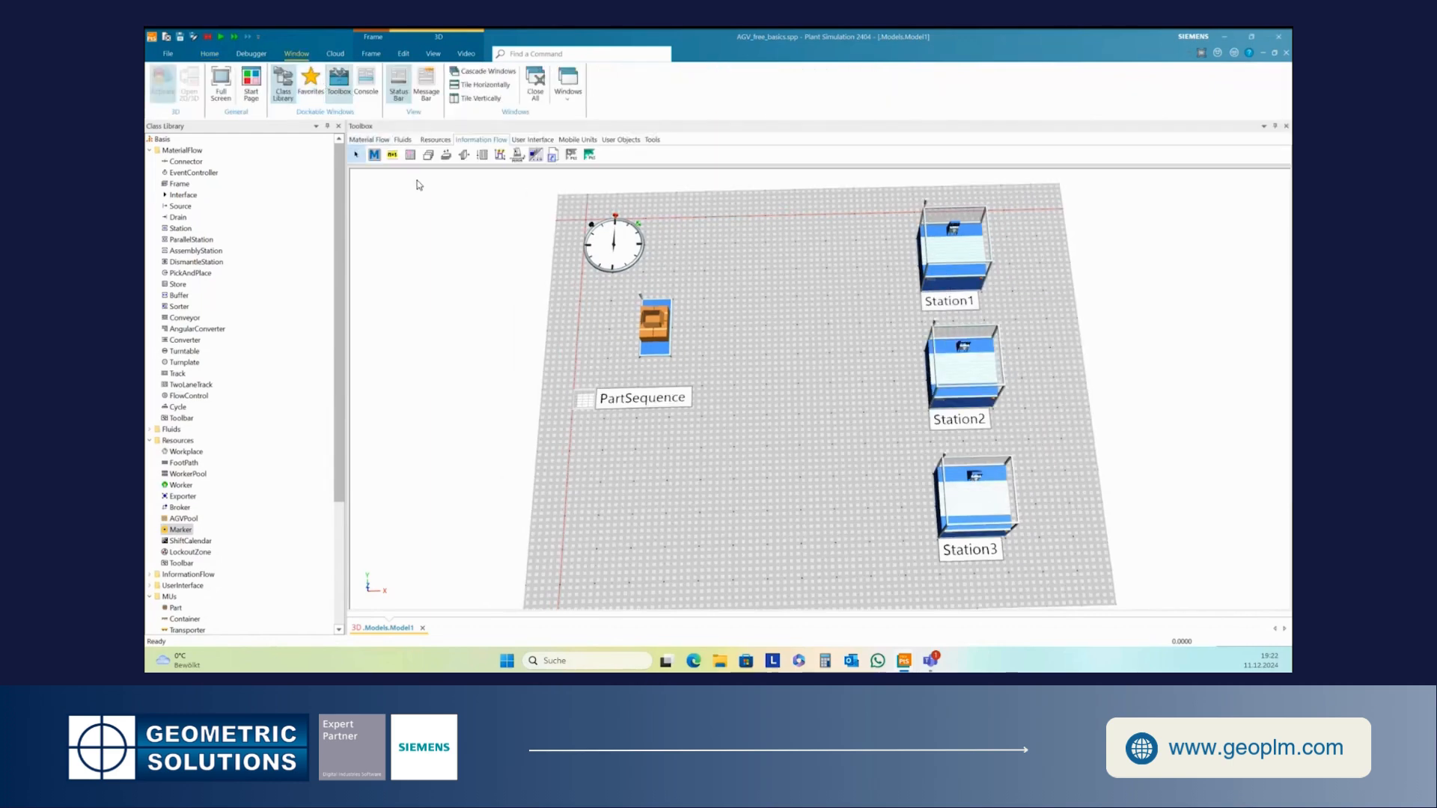
{"action": "left_click", "coordinate": [433, 141]}
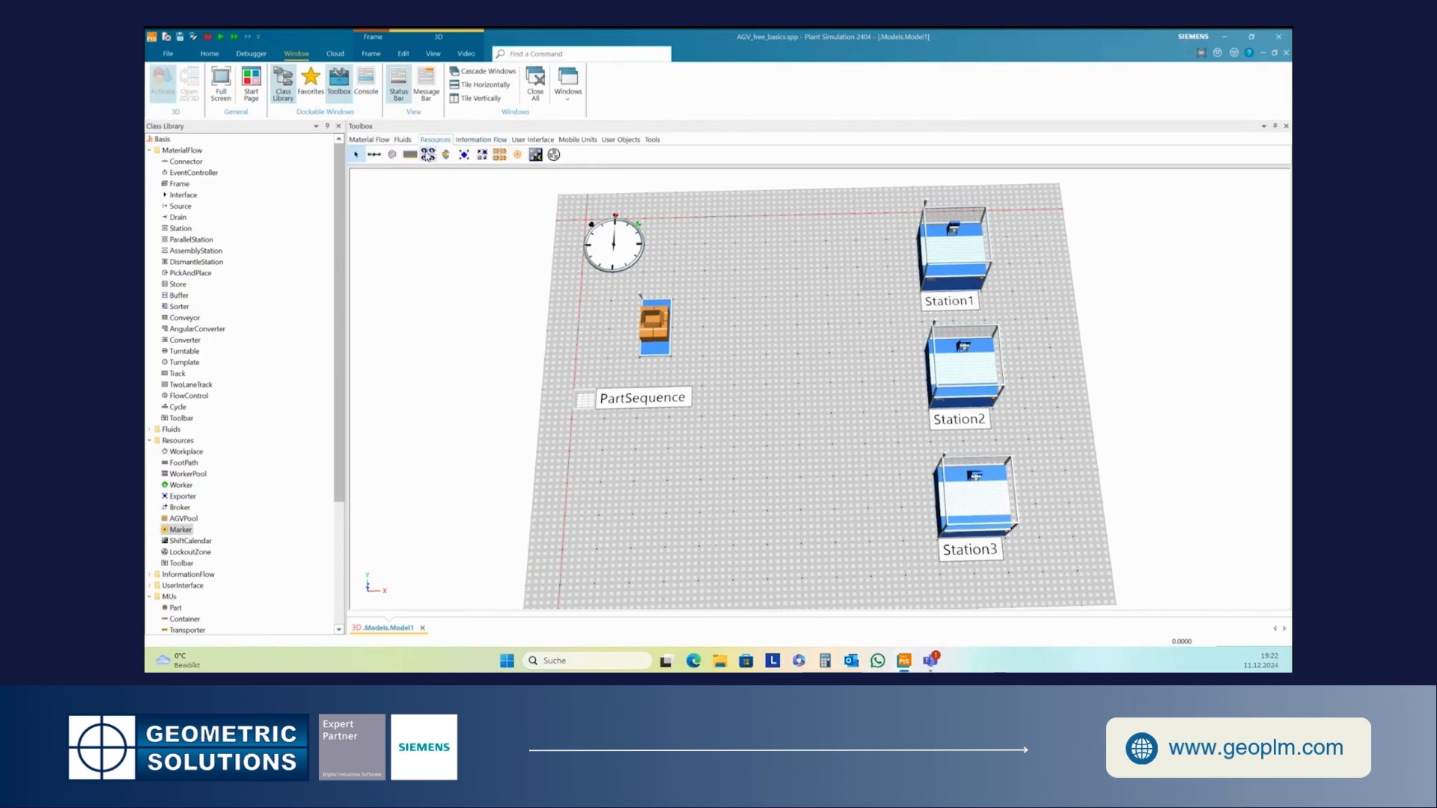
{"action": "left_click", "coordinate": [517, 155]}
{"action": "left_click", "coordinate": [721, 350]}
{"action": "left_click_drag", "start_coordinate": [734, 356], "coordinate": [724, 383]}
- Rename the new marker M1
{"action": "right_click", "coordinate": [739, 391]}
{"action": "left_click", "coordinate": [795, 433]}
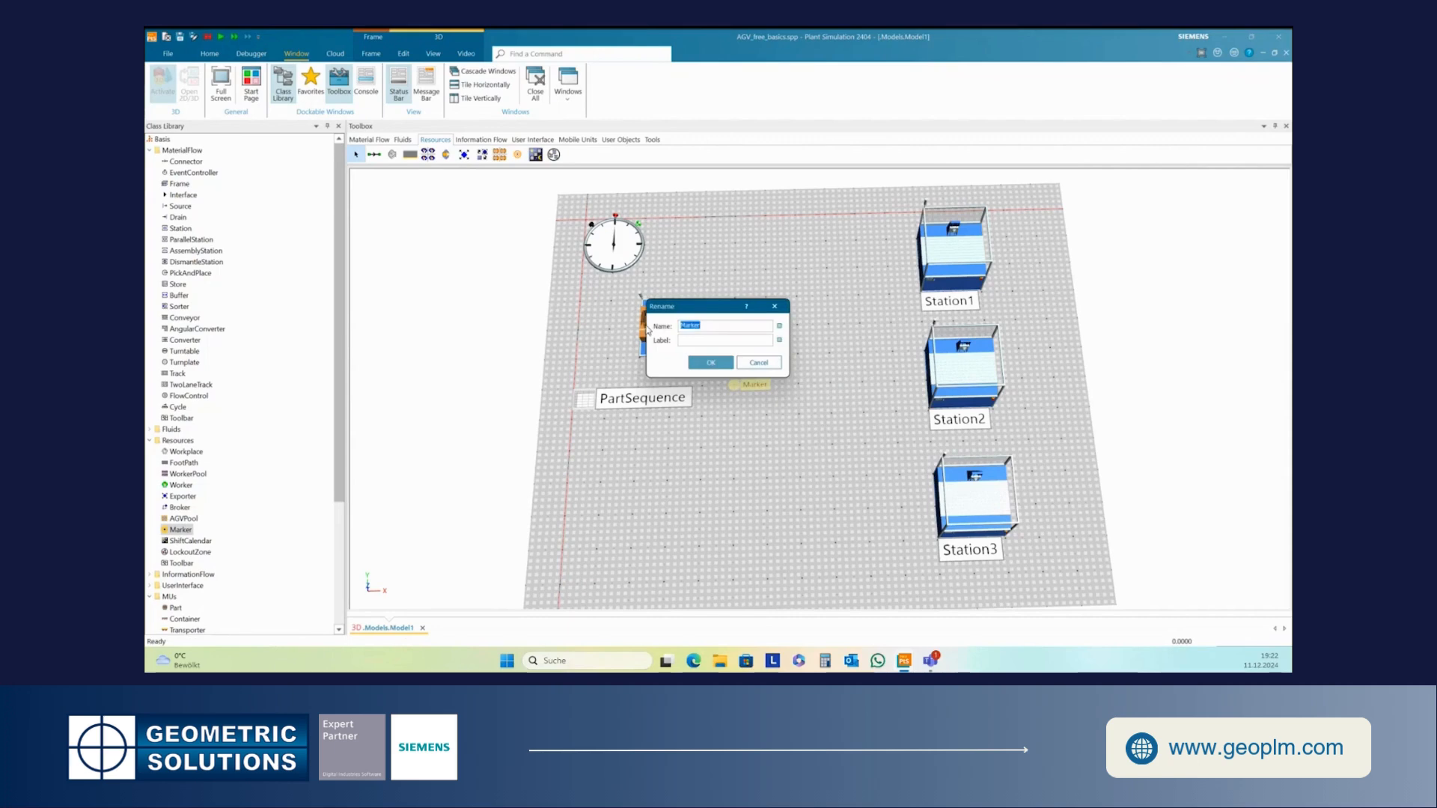
{"action": "type", "text": "M1"}
{"action": "left_click", "coordinate": [710, 362]}
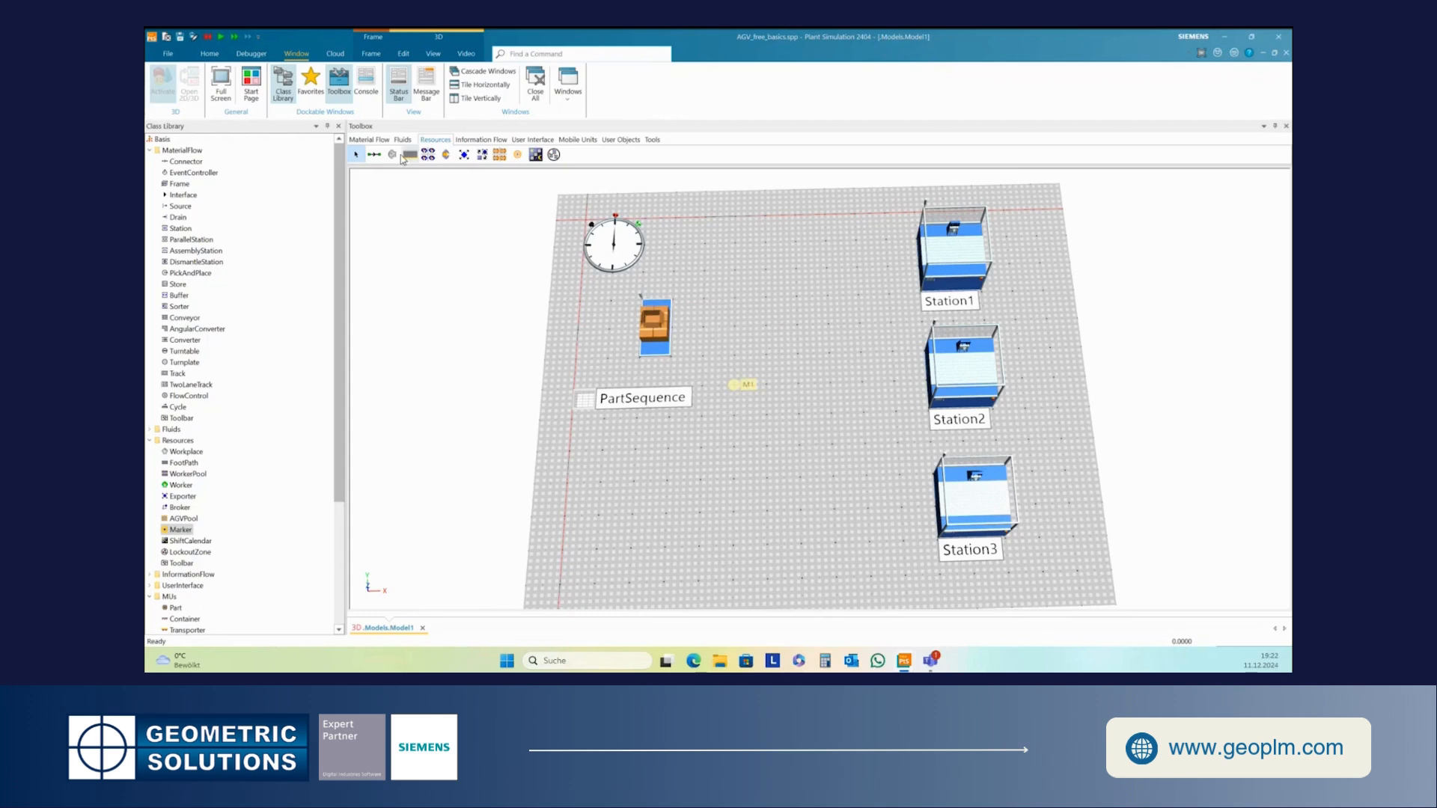
- Place a second Marker near the top of the model, to the left of Station1
{"action": "left_click", "coordinate": [517, 154]}
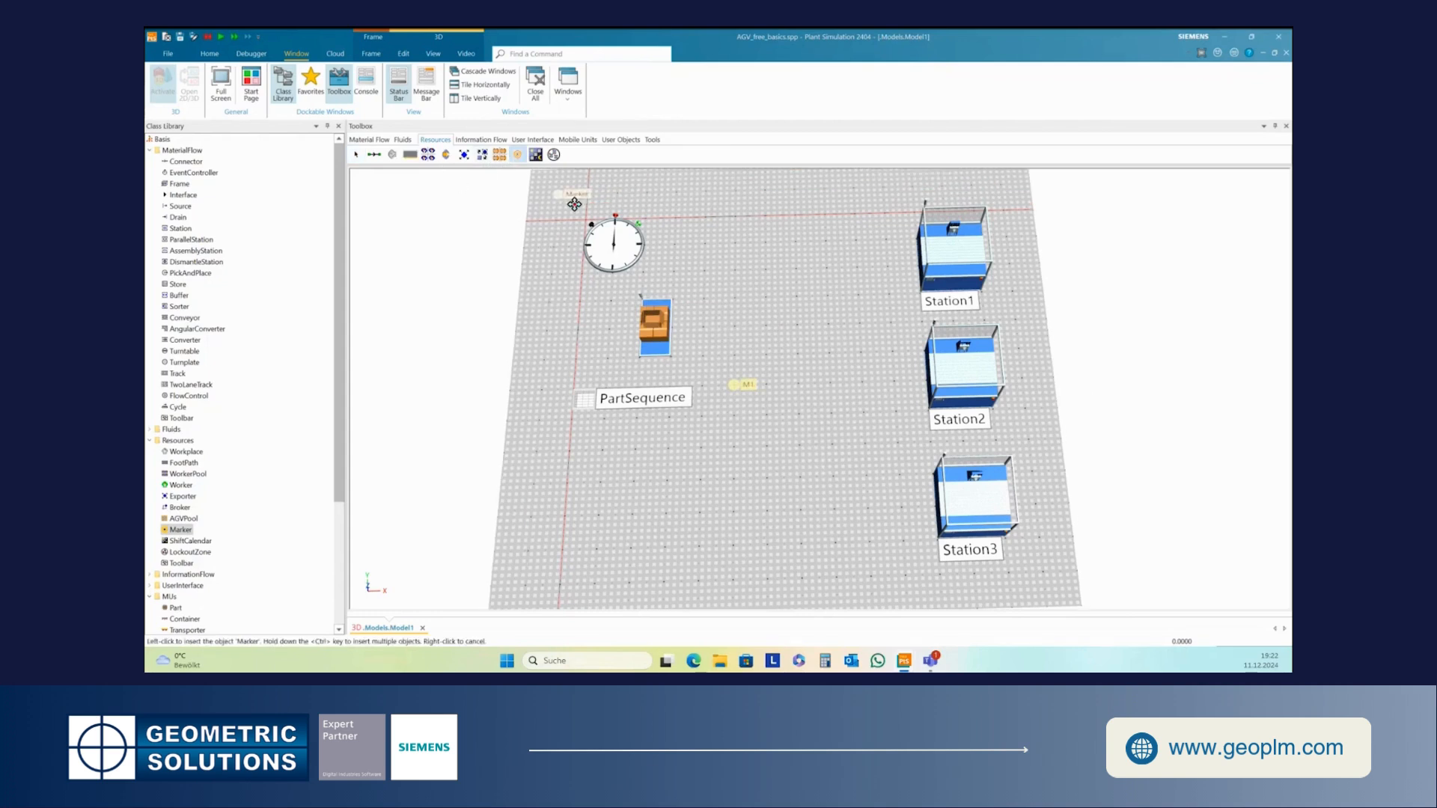
{"action": "left_click", "coordinate": [738, 268]}
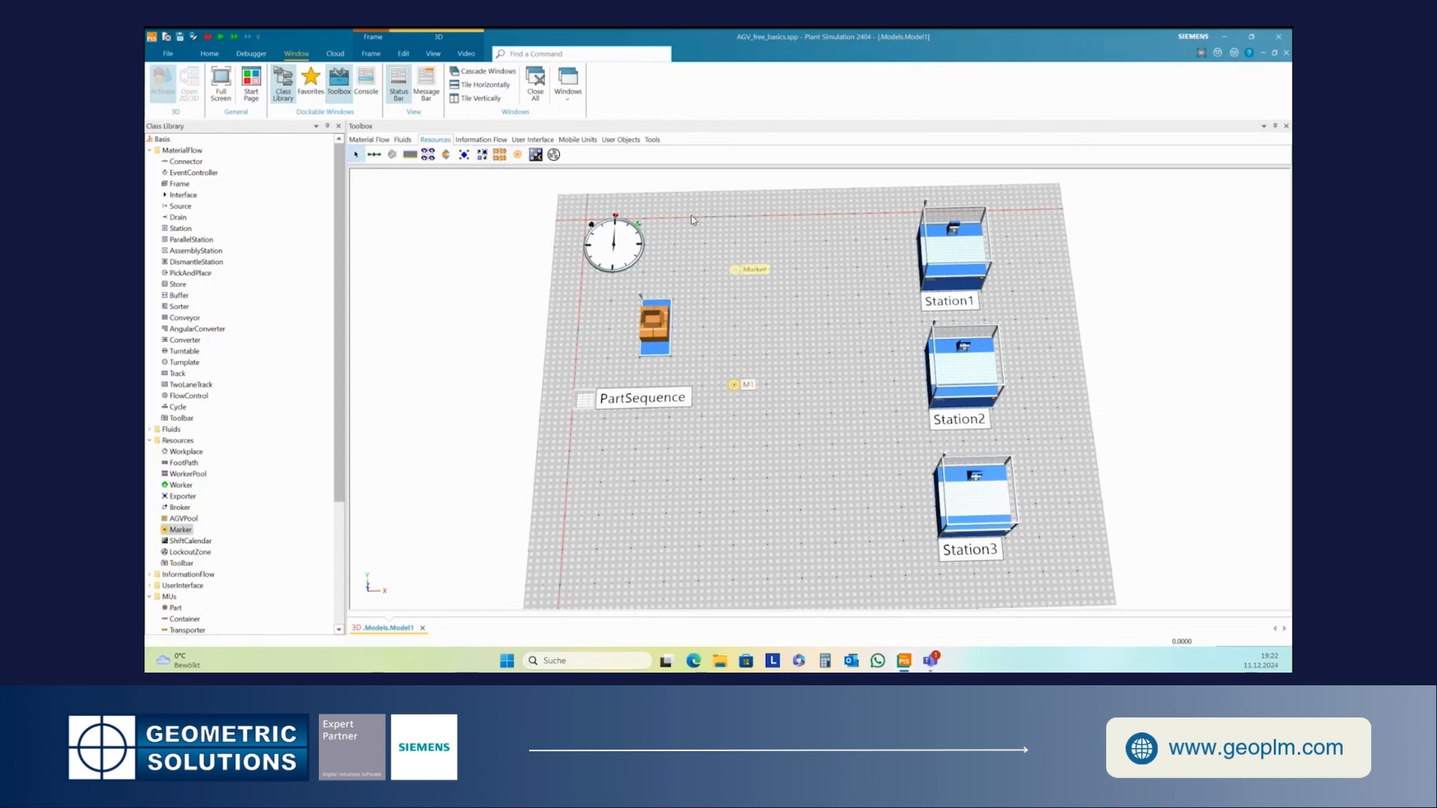
- Switch the model to the top-down planning view
{"action": "left_click", "coordinate": [424, 59]}
{"action": "left_click", "coordinate": [488, 83]}
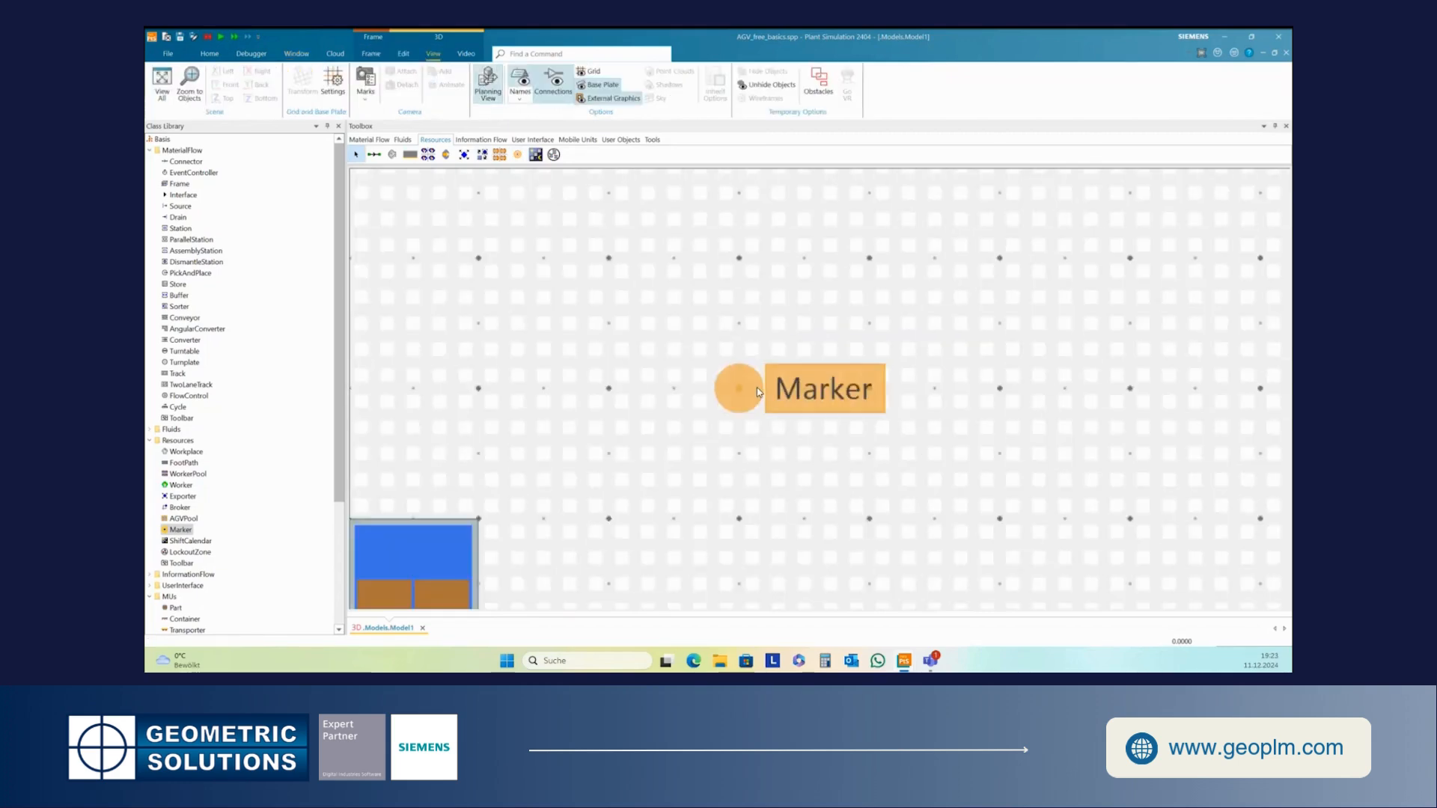
{"action": "scroll", "coordinate": [757, 390], "scroll_direction": "down", "scroll_amount": 10}
{"action": "scroll", "coordinate": [790, 422], "scroll_direction": "up", "scroll_amount": 5}
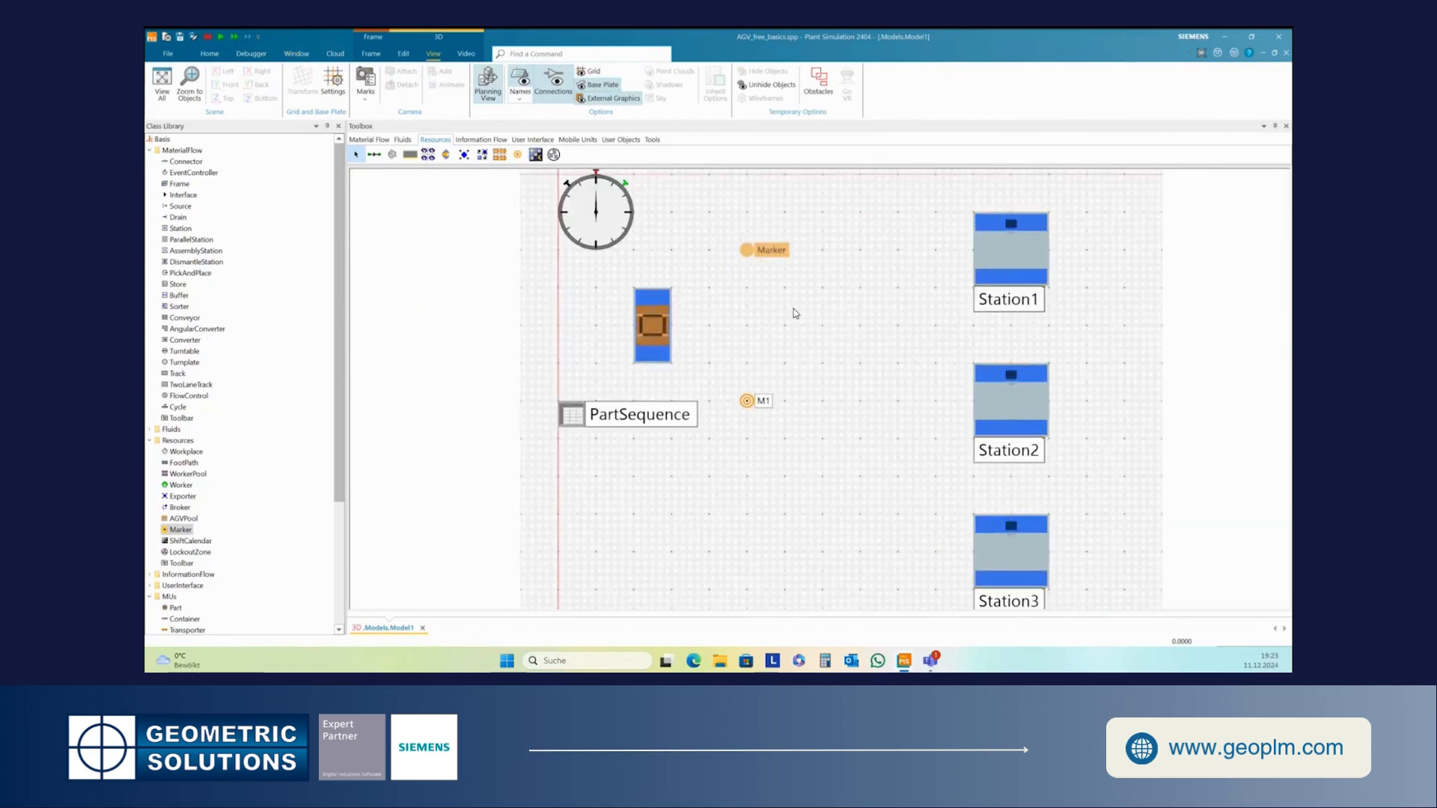
- Rename the marker near the top of the model M2
{"action": "right_click", "coordinate": [746, 251]}
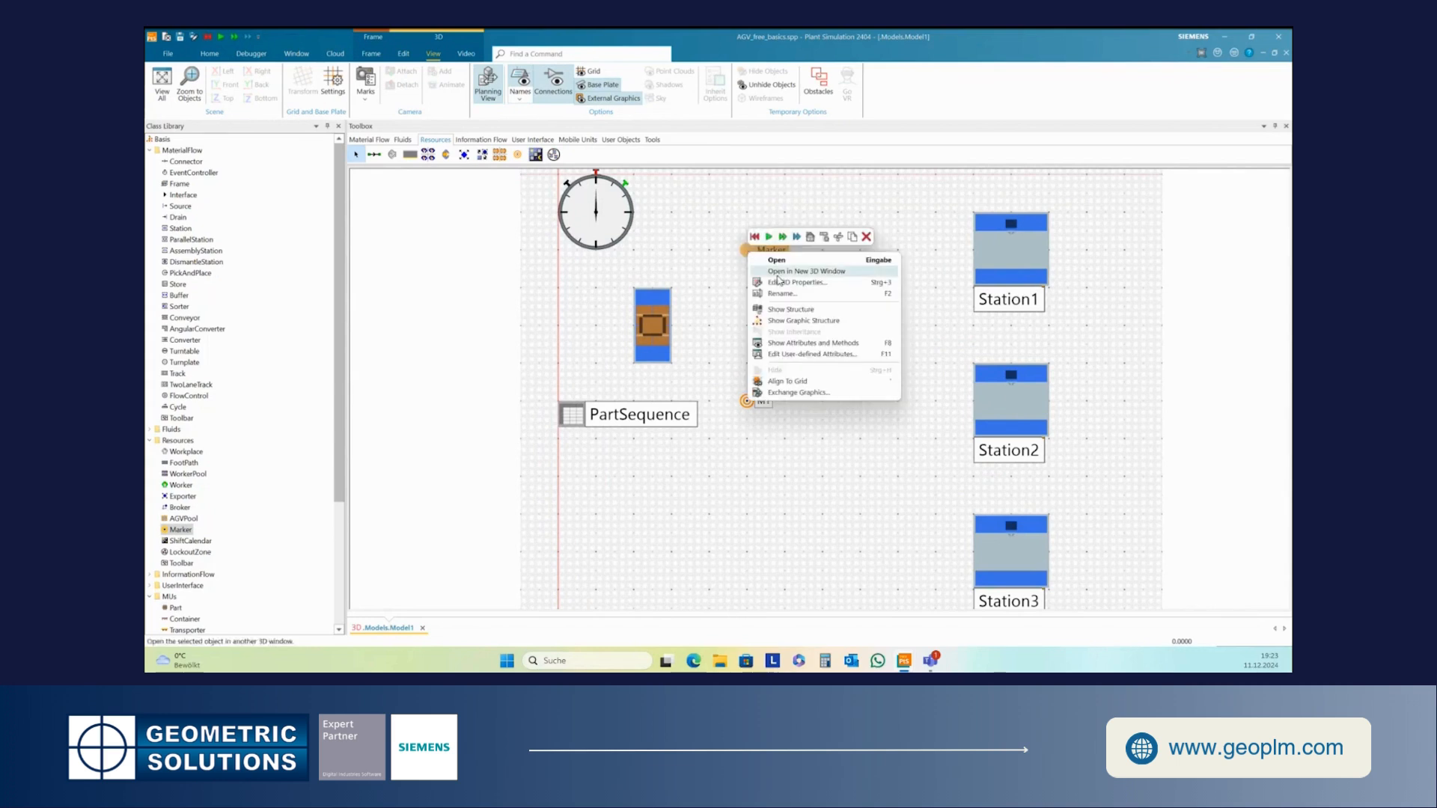
{"action": "left_click", "coordinate": [783, 293]}
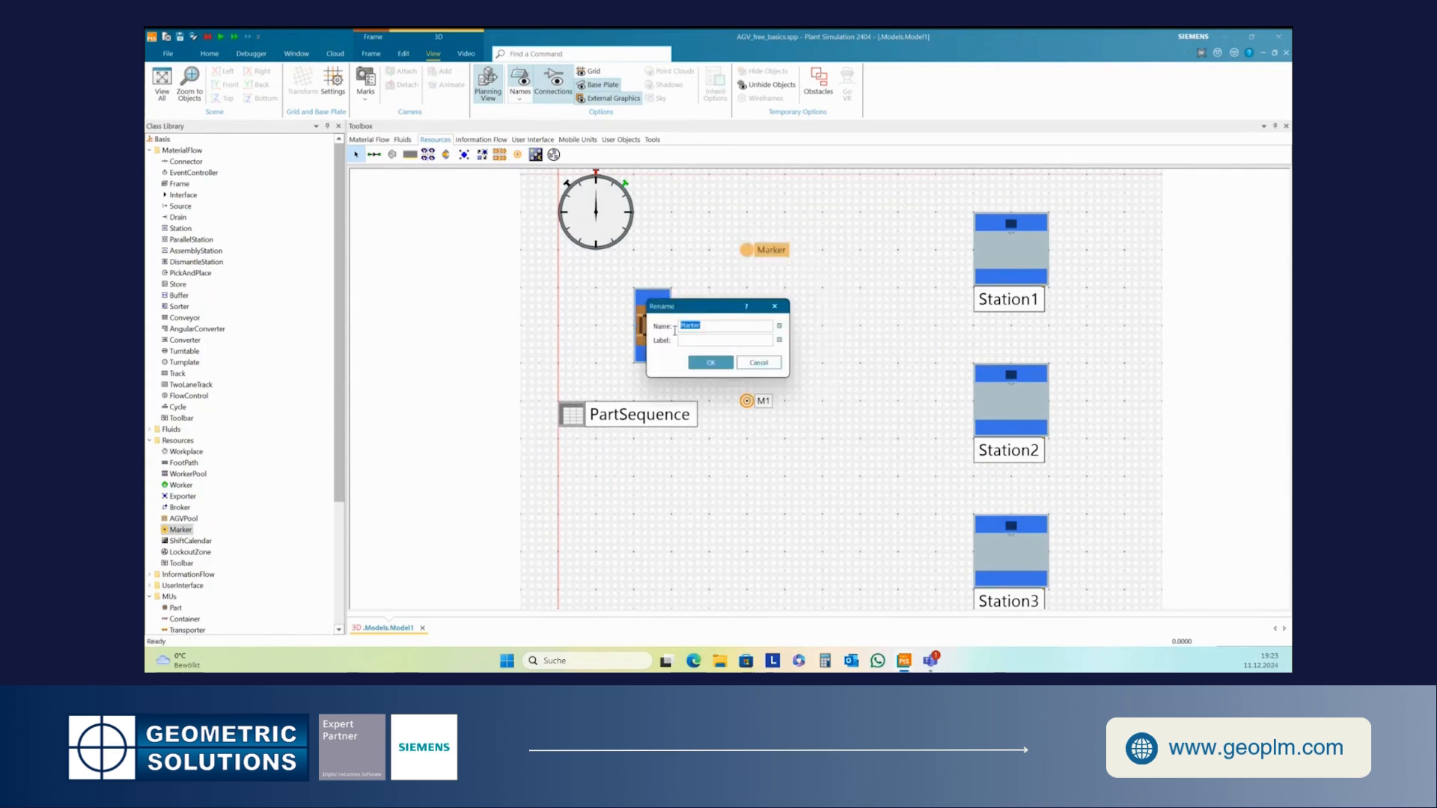
{"action": "type", "text": "M2"}
{"action": "left_click", "coordinate": [710, 362]}
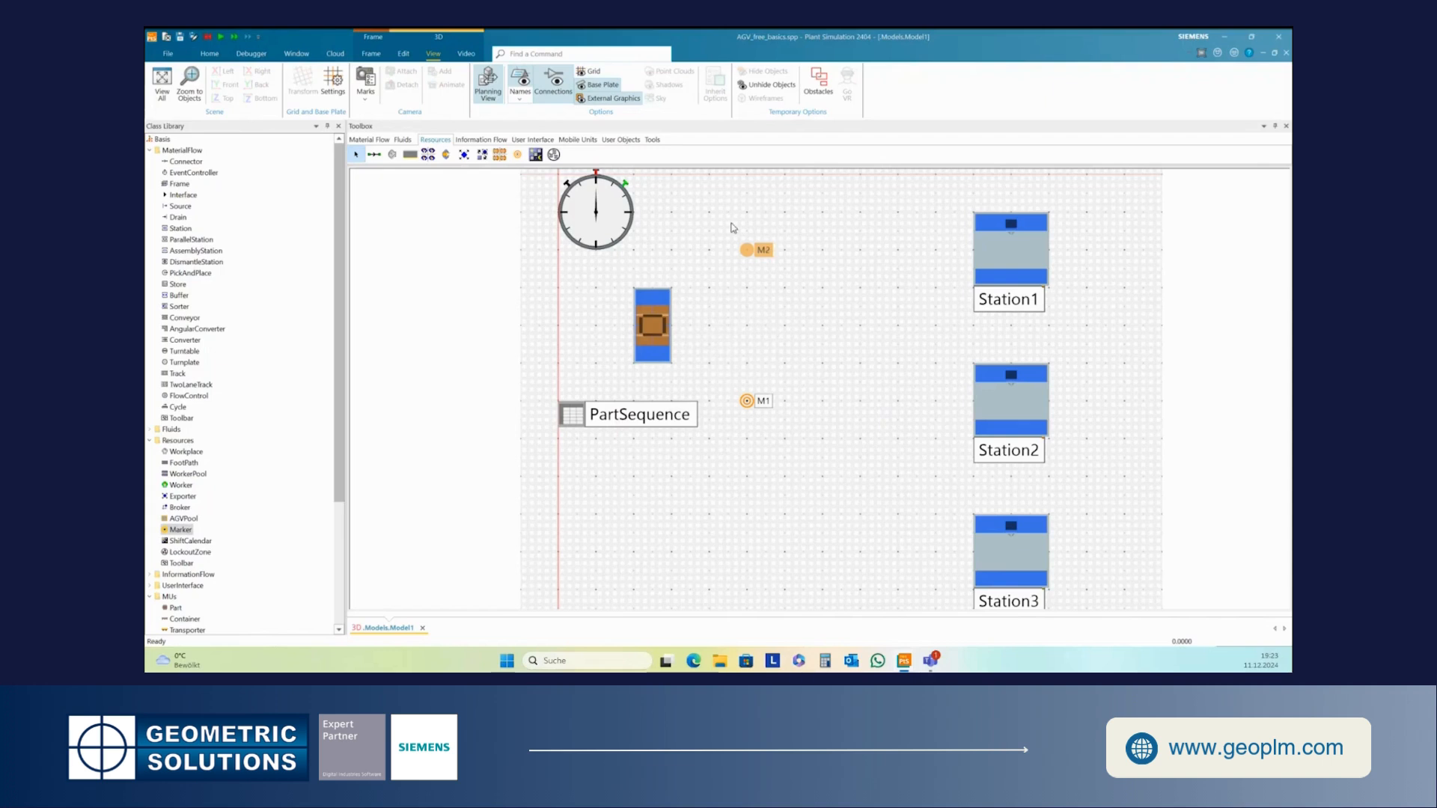
- Place a third Marker below M1, near Station3's level, and rename it M3
{"action": "left_click", "coordinate": [517, 154]}
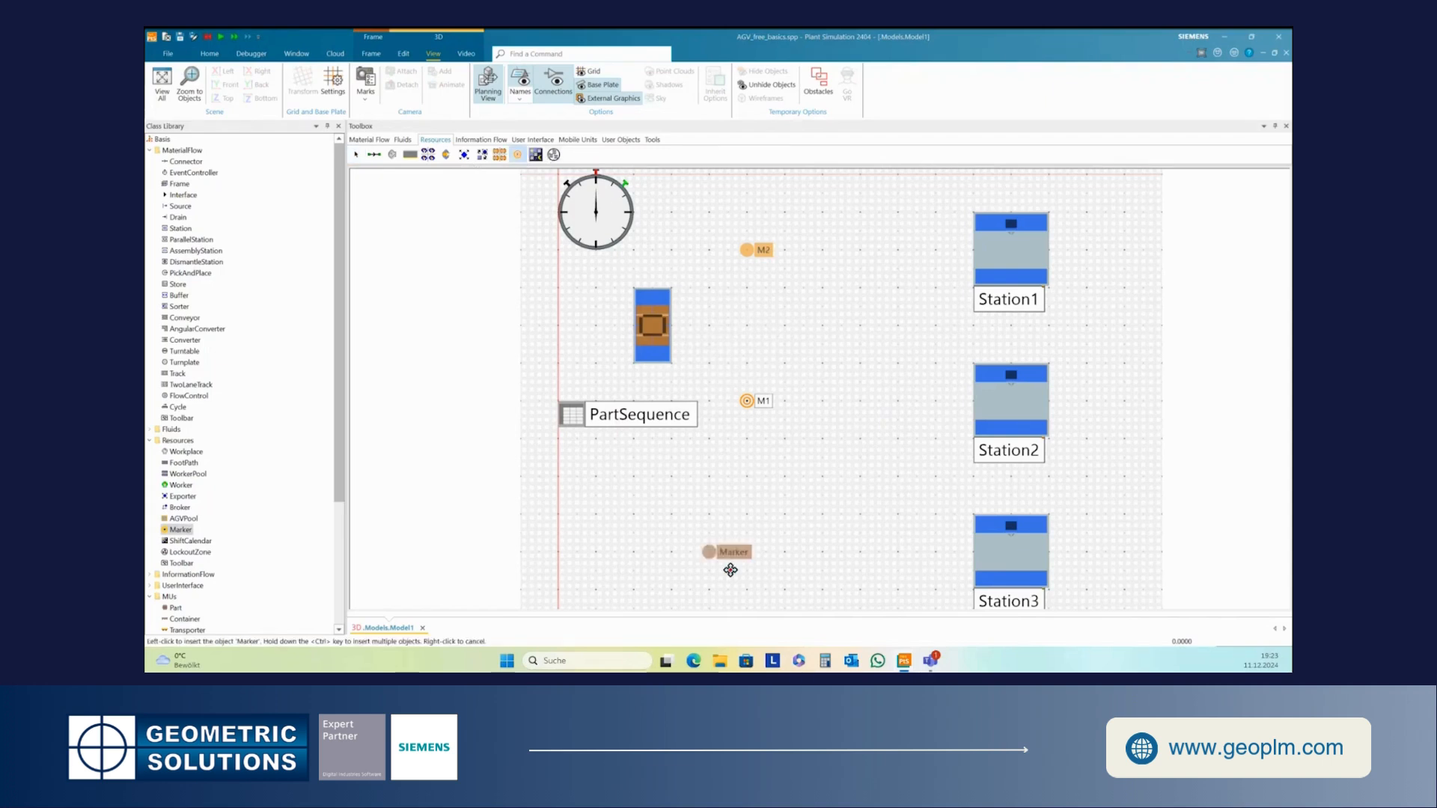
{"action": "left_click", "coordinate": [752, 568]}
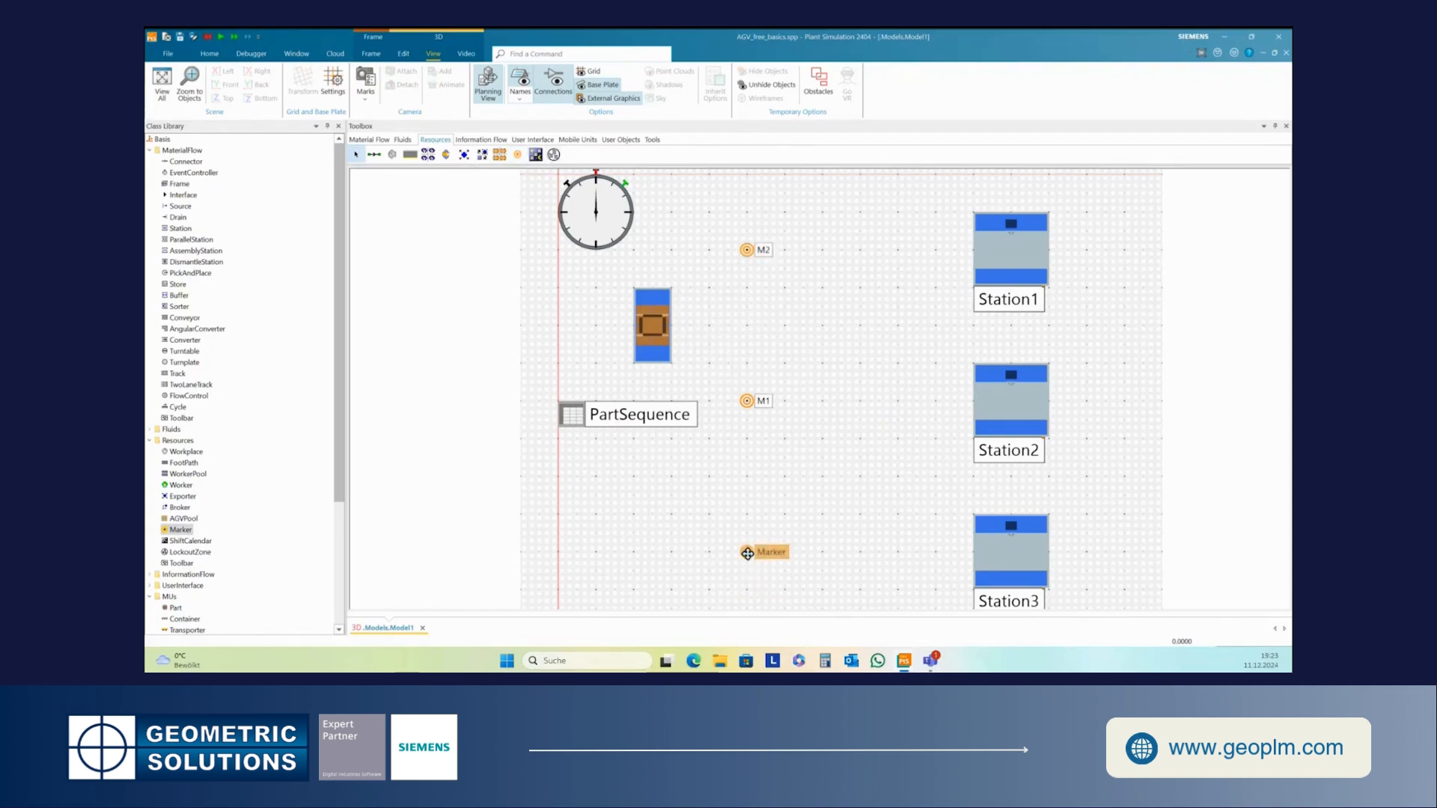
{"action": "right_click", "coordinate": [747, 402]}
{"action": "left_click", "coordinate": [782, 446]}
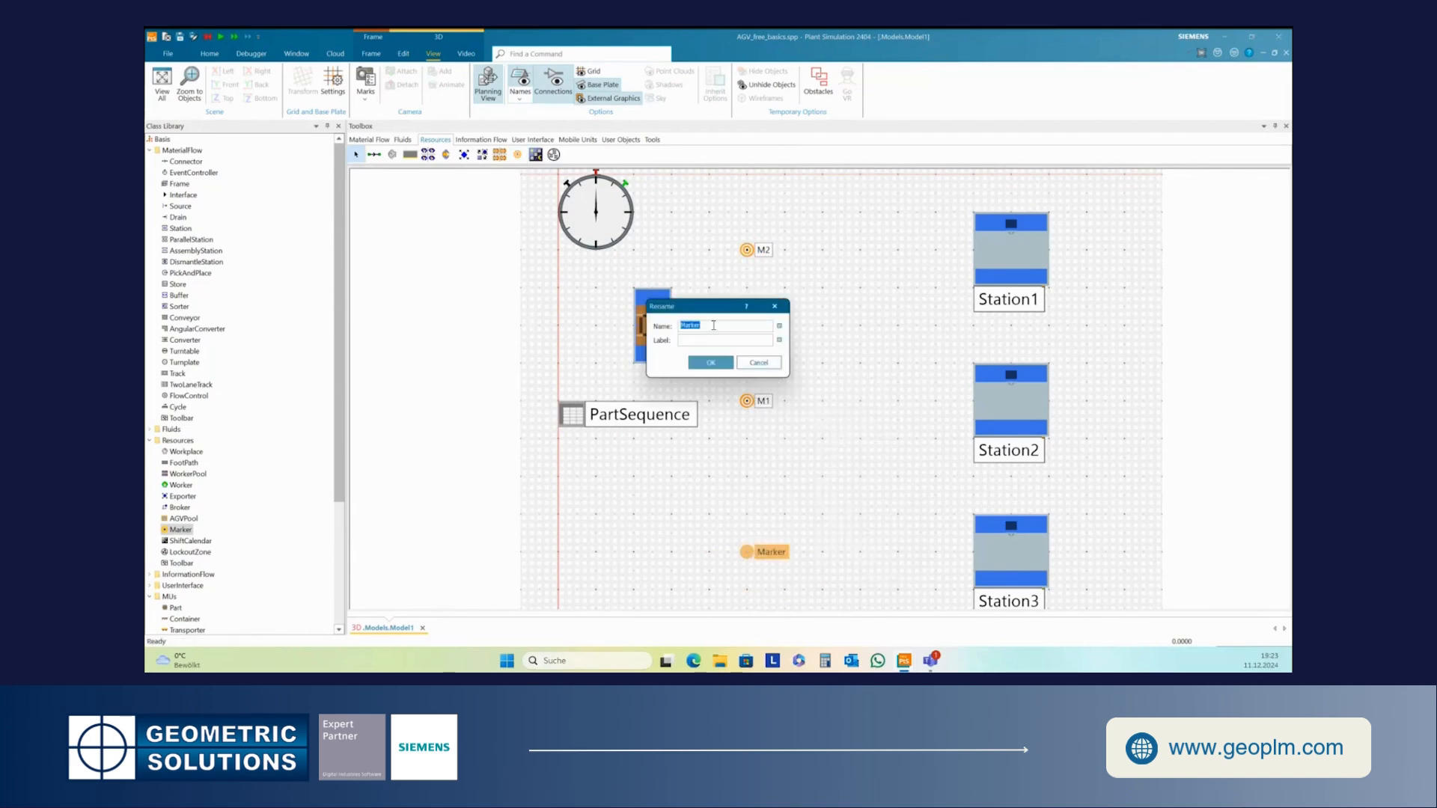
{"action": "type", "text": "M3"}
{"action": "left_click", "coordinate": [702, 365]}
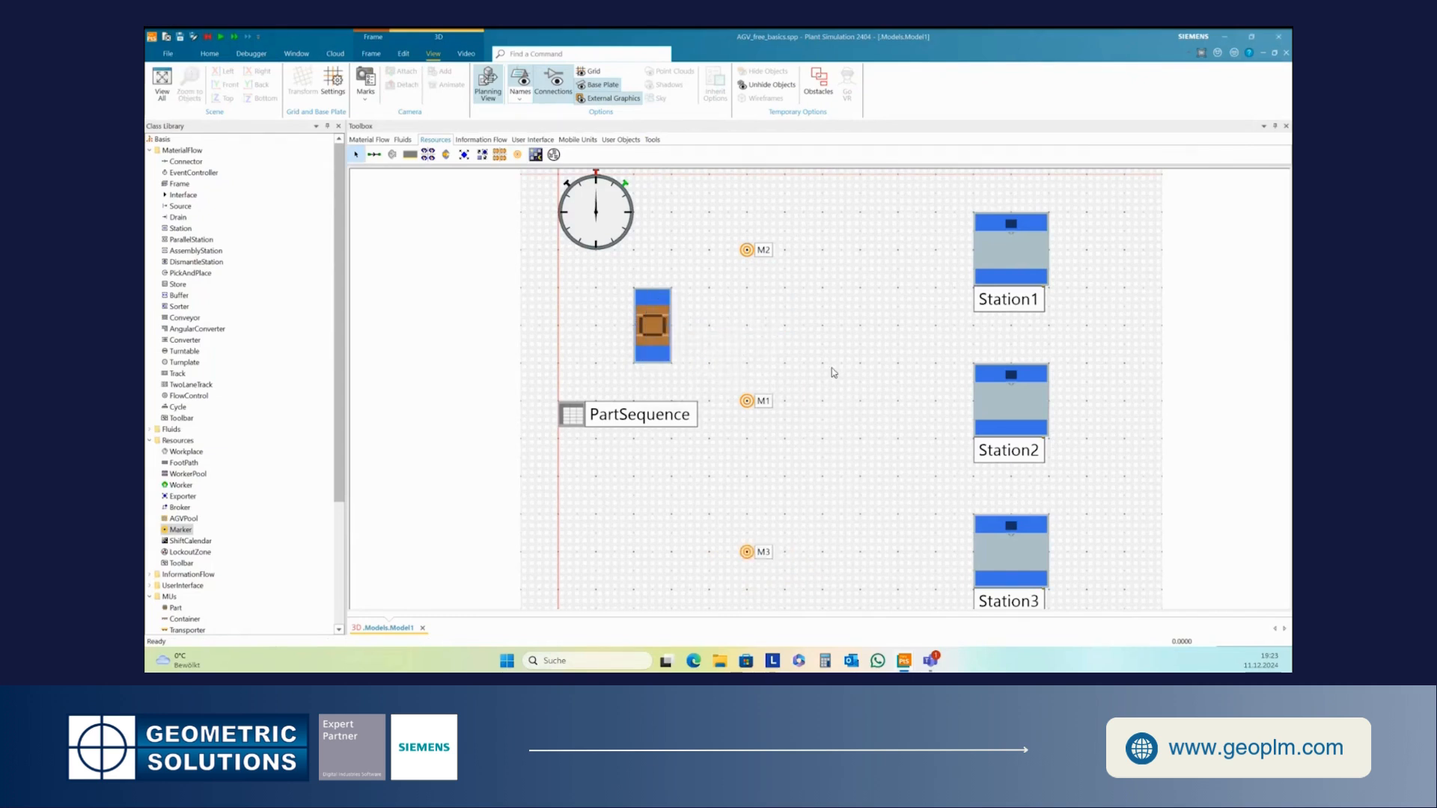
- Place a fourth Marker to the left of Station3 and rename it M4
{"action": "left_click", "coordinate": [517, 155]}
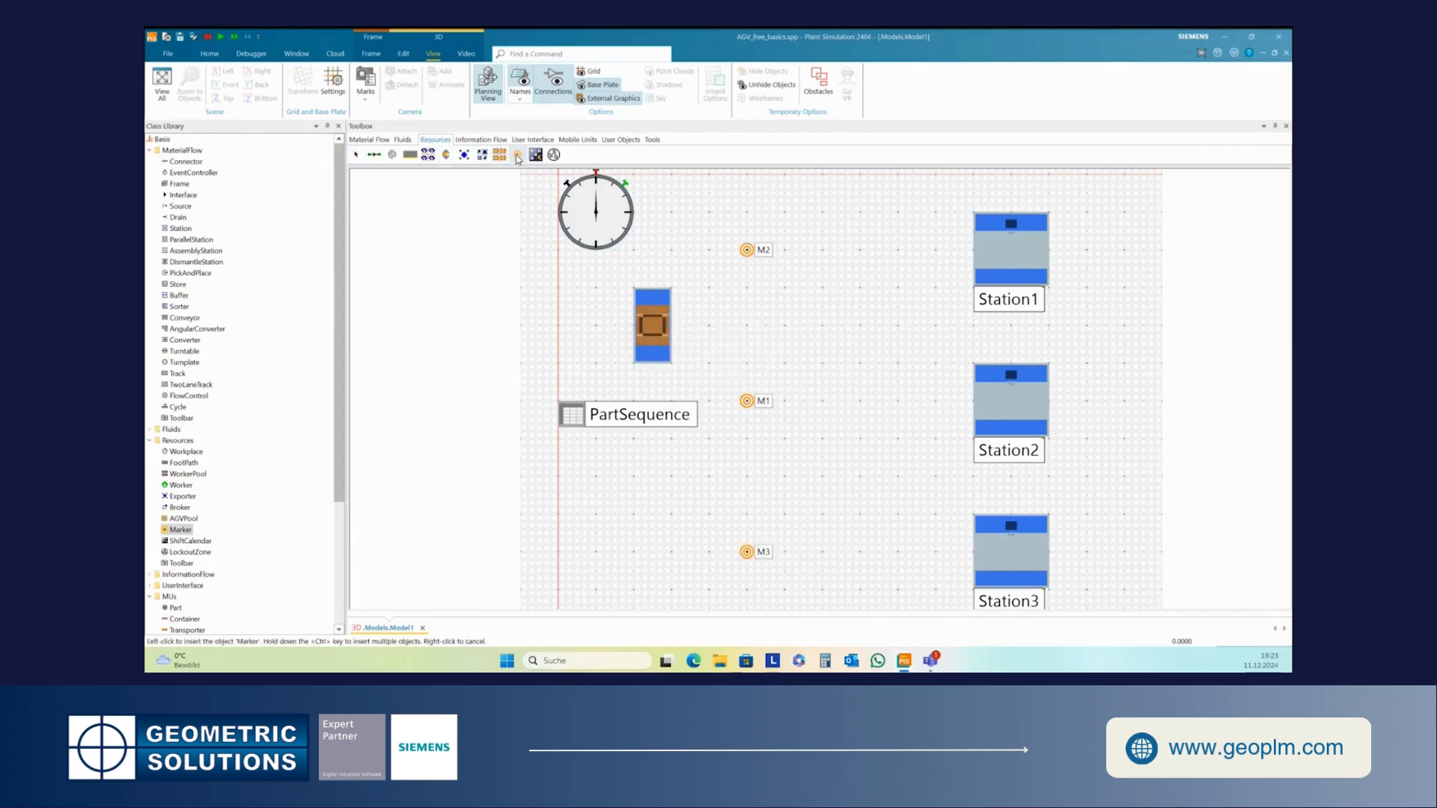
{"action": "left_click", "coordinate": [893, 572]}
{"action": "right_click", "coordinate": [900, 558]}
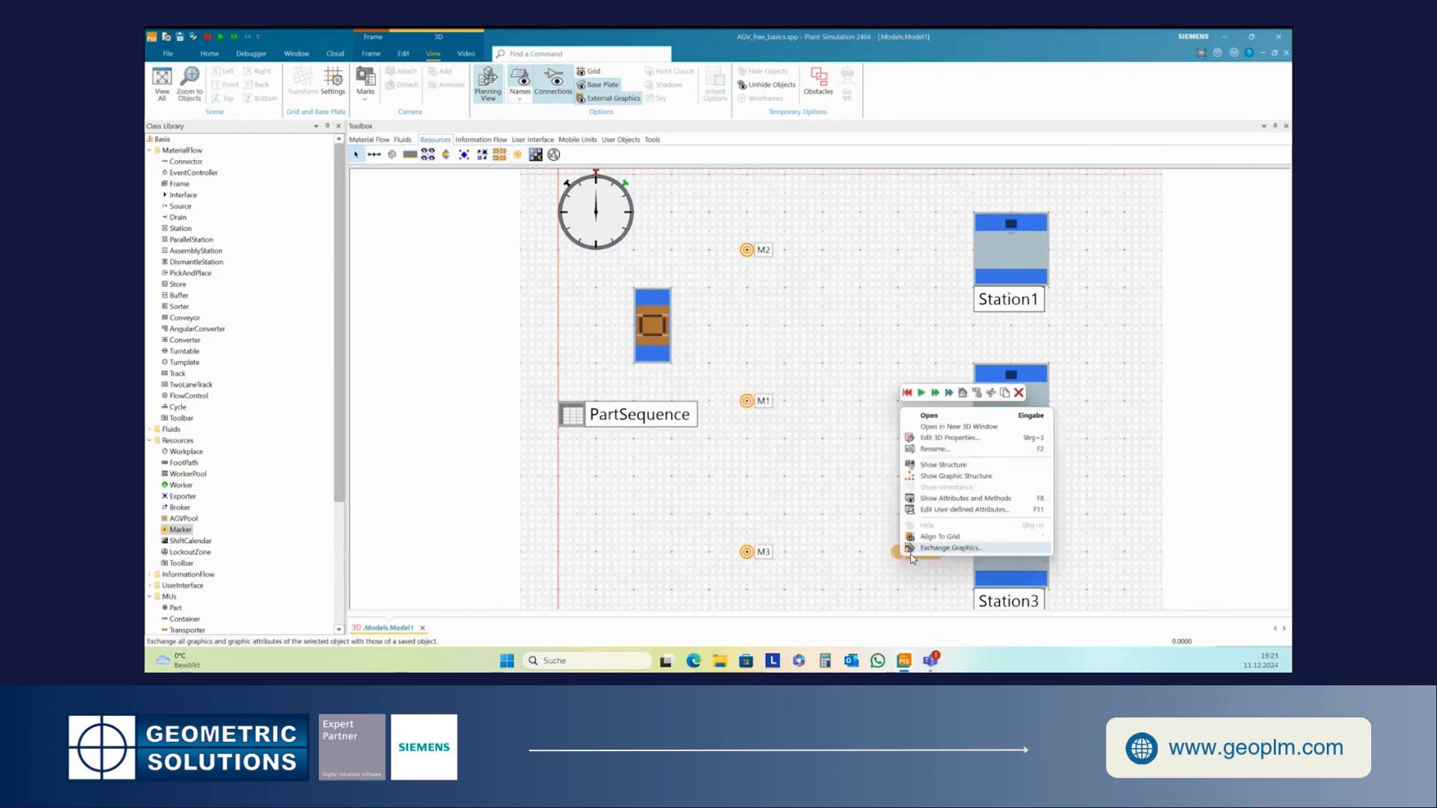
{"action": "left_click", "coordinate": [923, 448]}
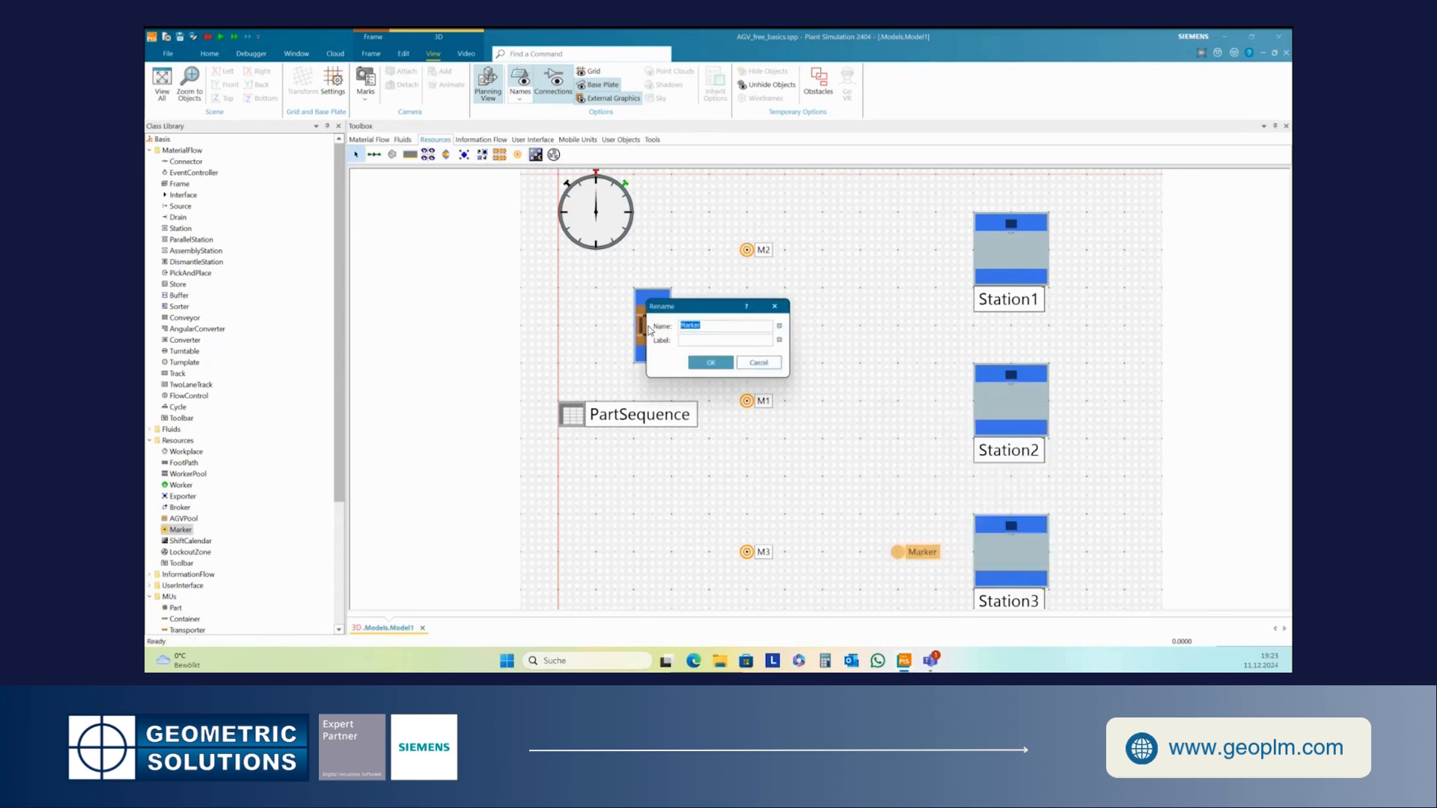
{"action": "type", "text": "M4"}
{"action": "left_click", "coordinate": [700, 363]}
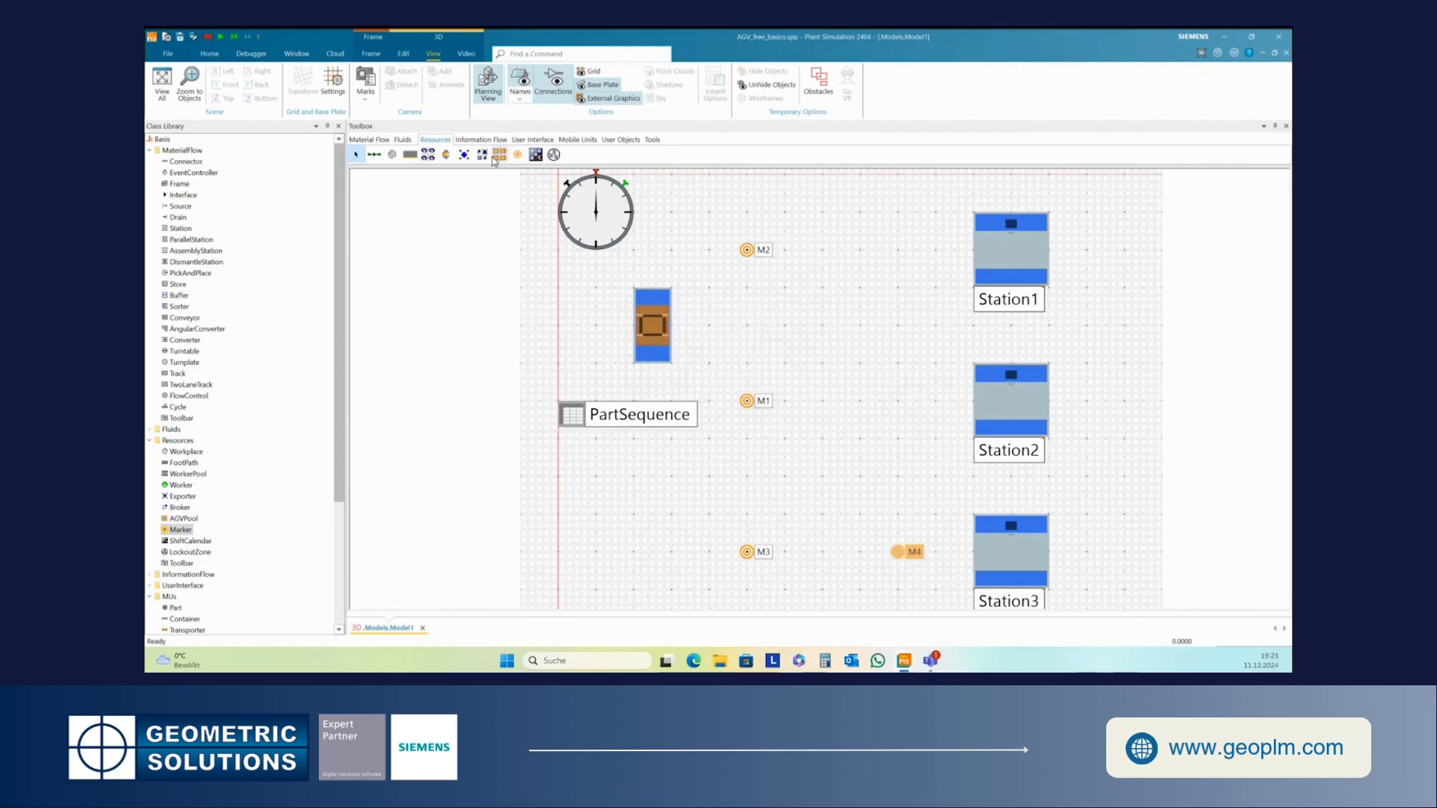
- Place a fifth Marker to the left of Station2, level with M1, and rename it M5
{"action": "left_click", "coordinate": [517, 154]}
{"action": "left_click", "coordinate": [914, 407]}
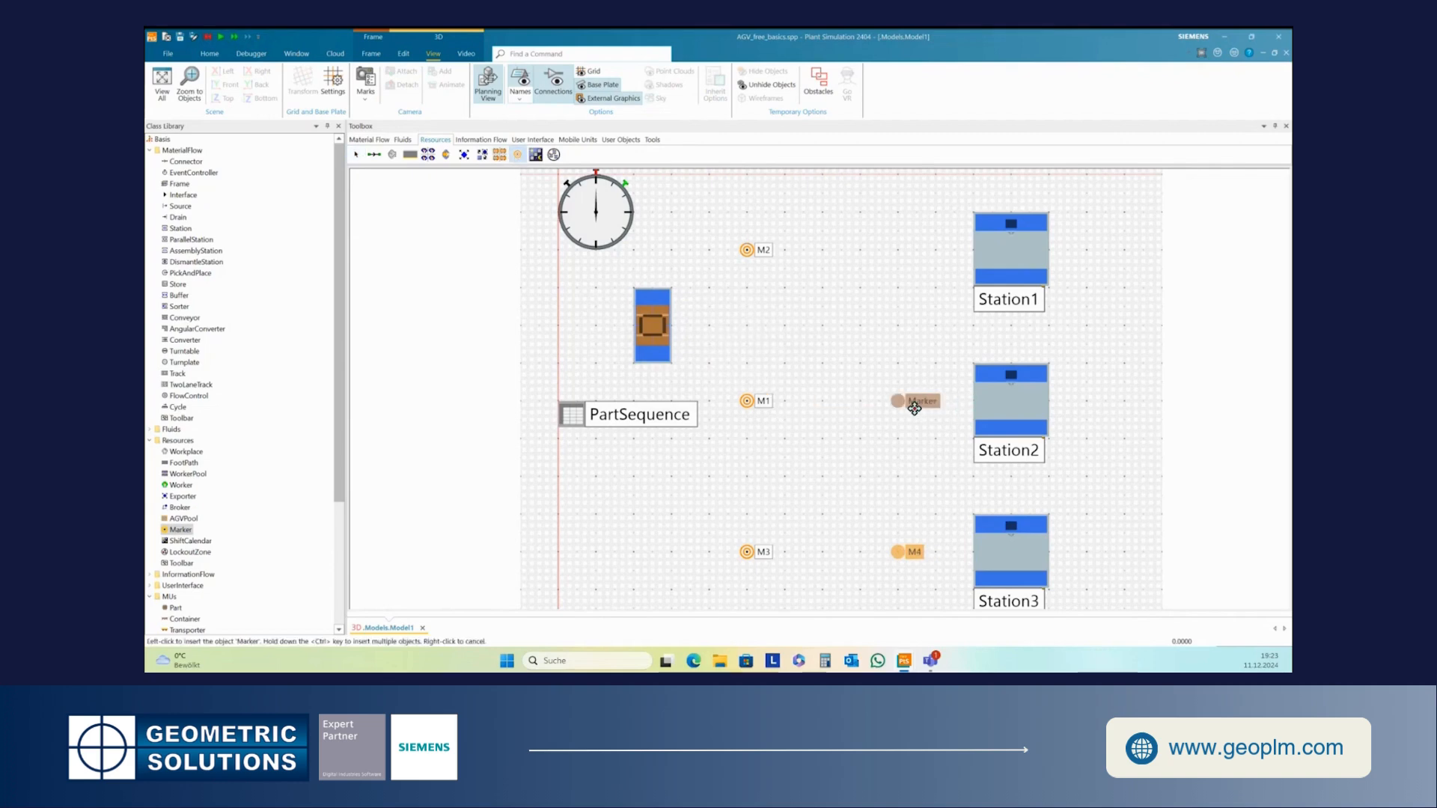
{"action": "right_click", "coordinate": [914, 407]}
{"action": "left_click", "coordinate": [953, 454]}
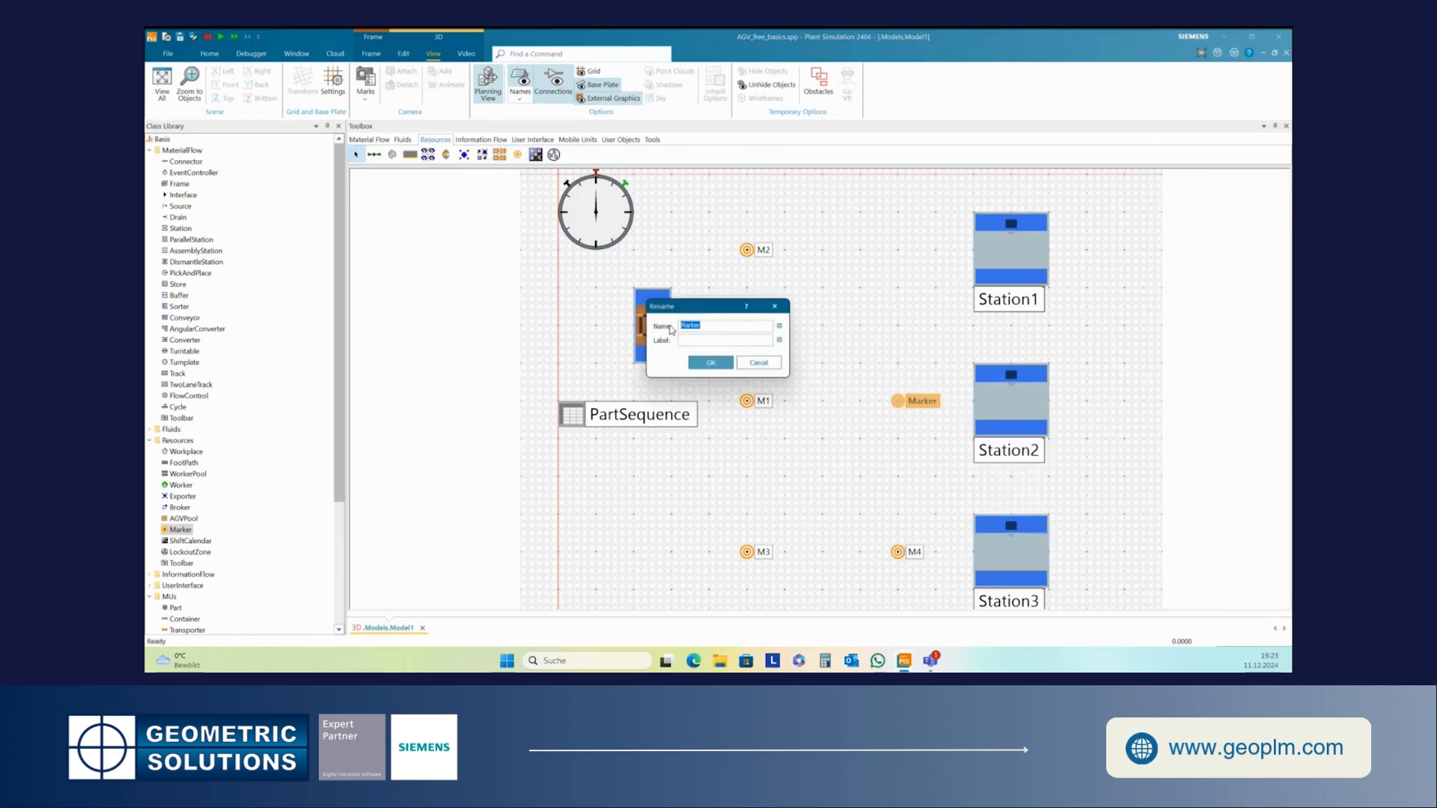
{"action": "type", "text": "M5"}
{"action": "left_click", "coordinate": [708, 363]}
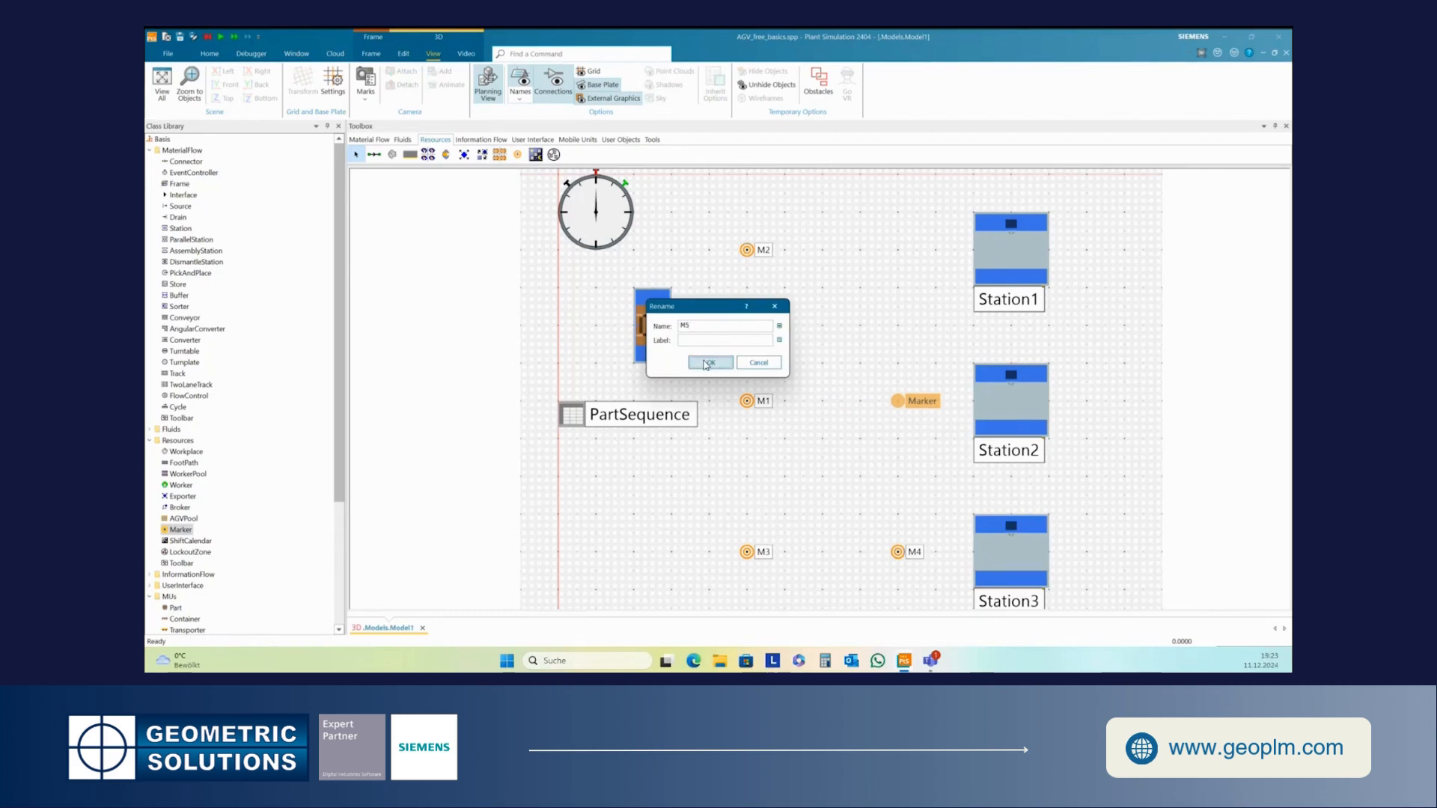
- Place a sixth Marker to the left of Station1, level with M2, and rename it M6
{"action": "left_click", "coordinate": [517, 155]}
{"action": "left_click", "coordinate": [898, 265]}
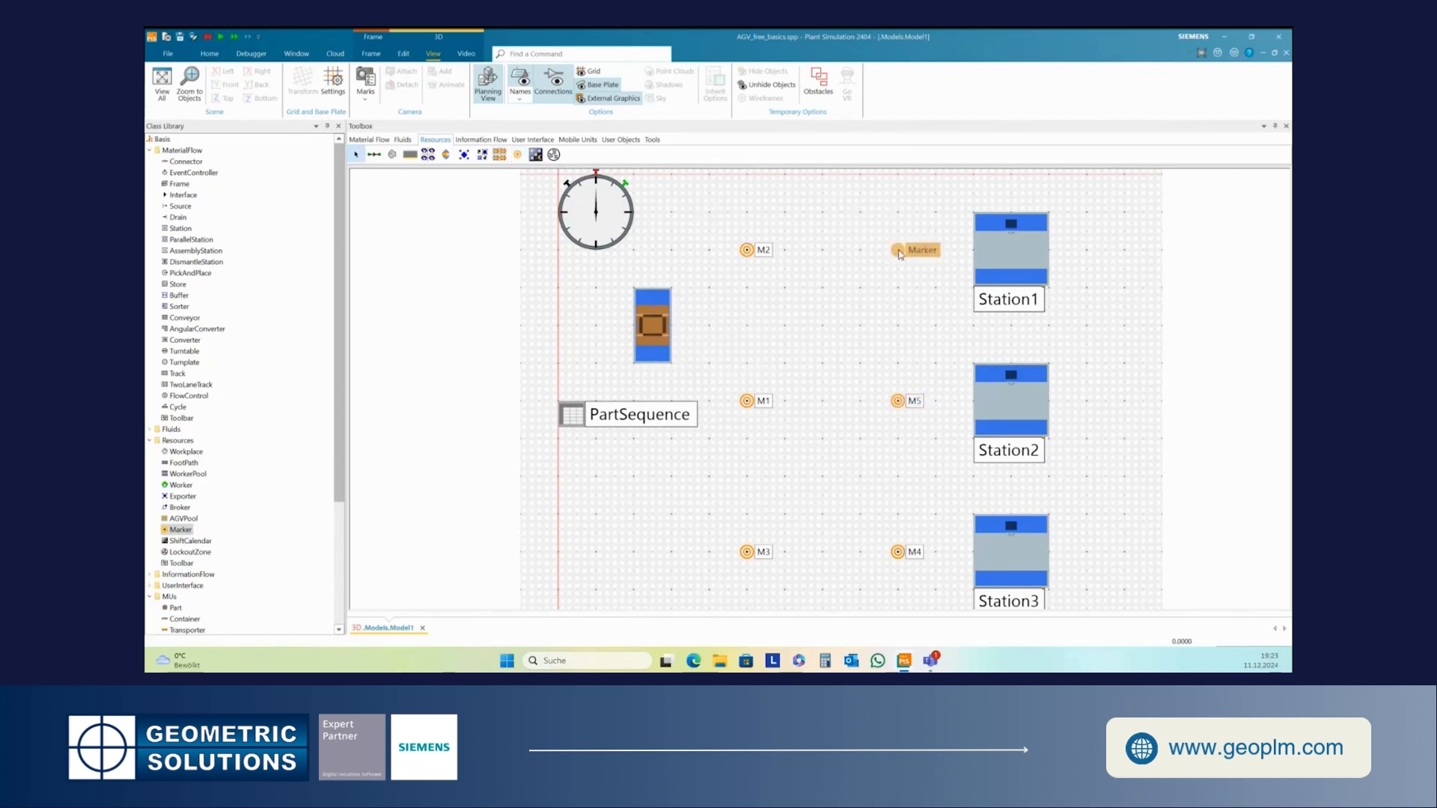
{"action": "right_click", "coordinate": [900, 252]}
{"action": "left_click", "coordinate": [936, 292]}
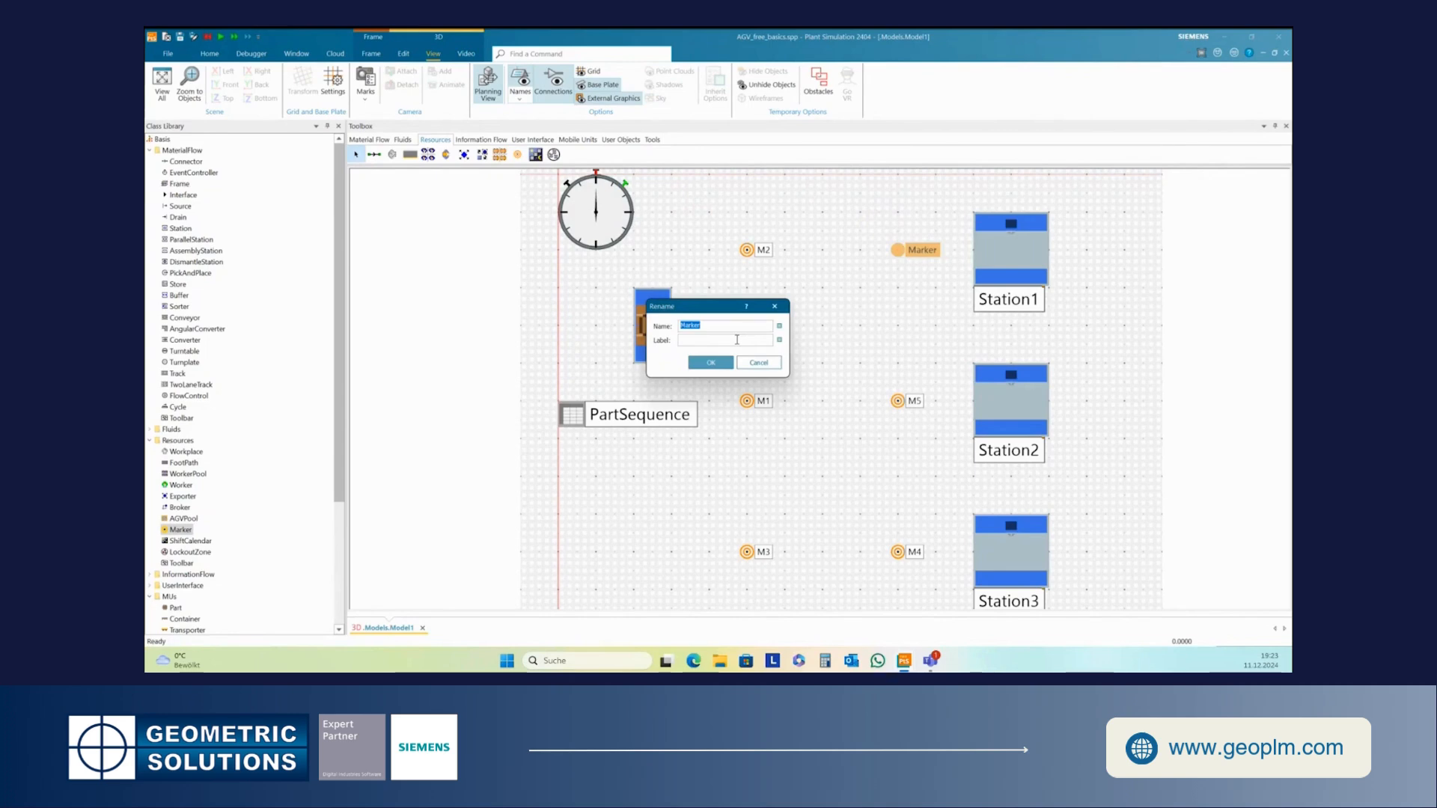
{"action": "type", "text": "M6"}
{"action": "left_click", "coordinate": [711, 362]}
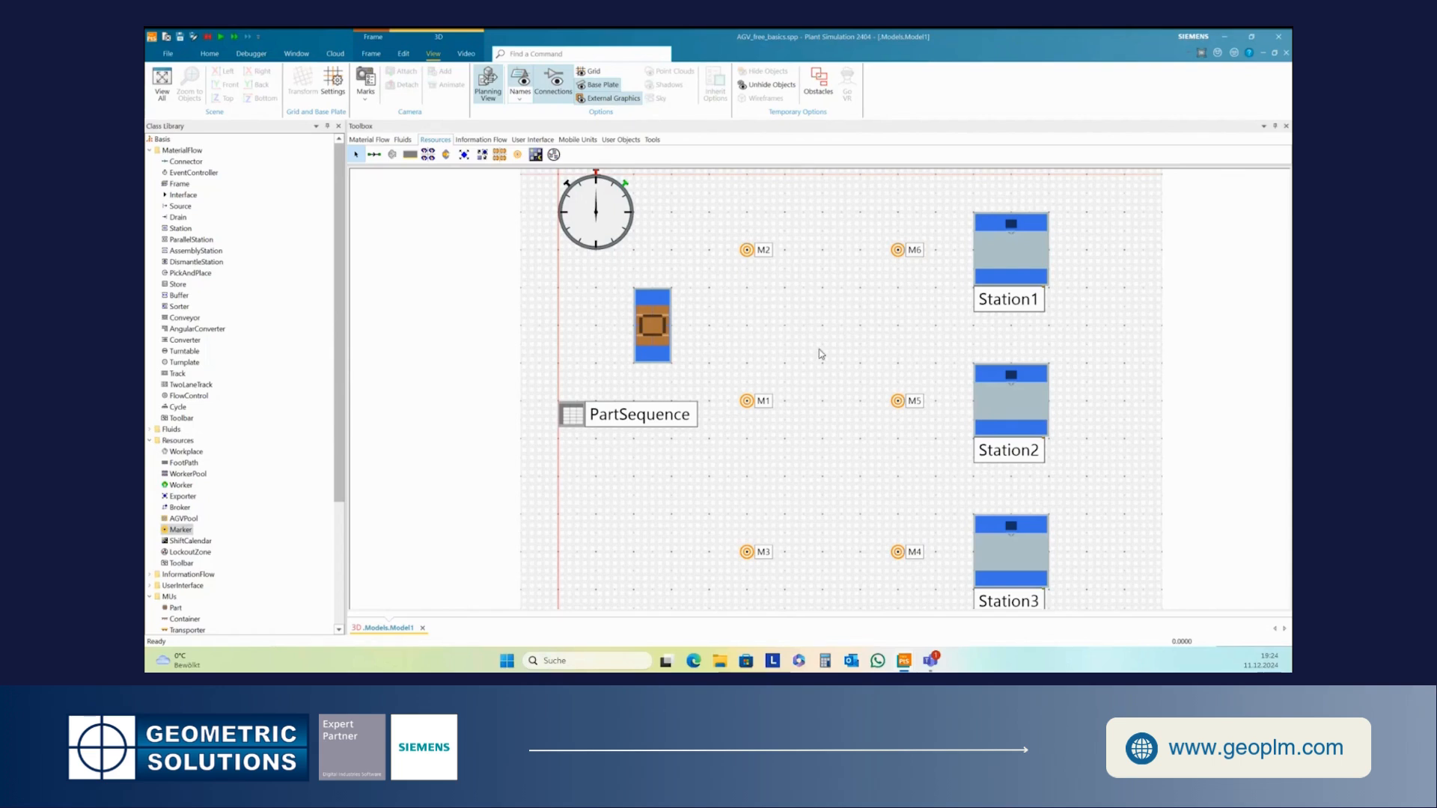
- Connect the markers with connectors from M6 to M2, M2 to M1, M6 to M5 and M5 to M1
{"action": "left_click", "coordinate": [375, 154]}
{"action": "left_click", "coordinate": [898, 250]}
{"action": "left_click", "coordinate": [759, 250]}
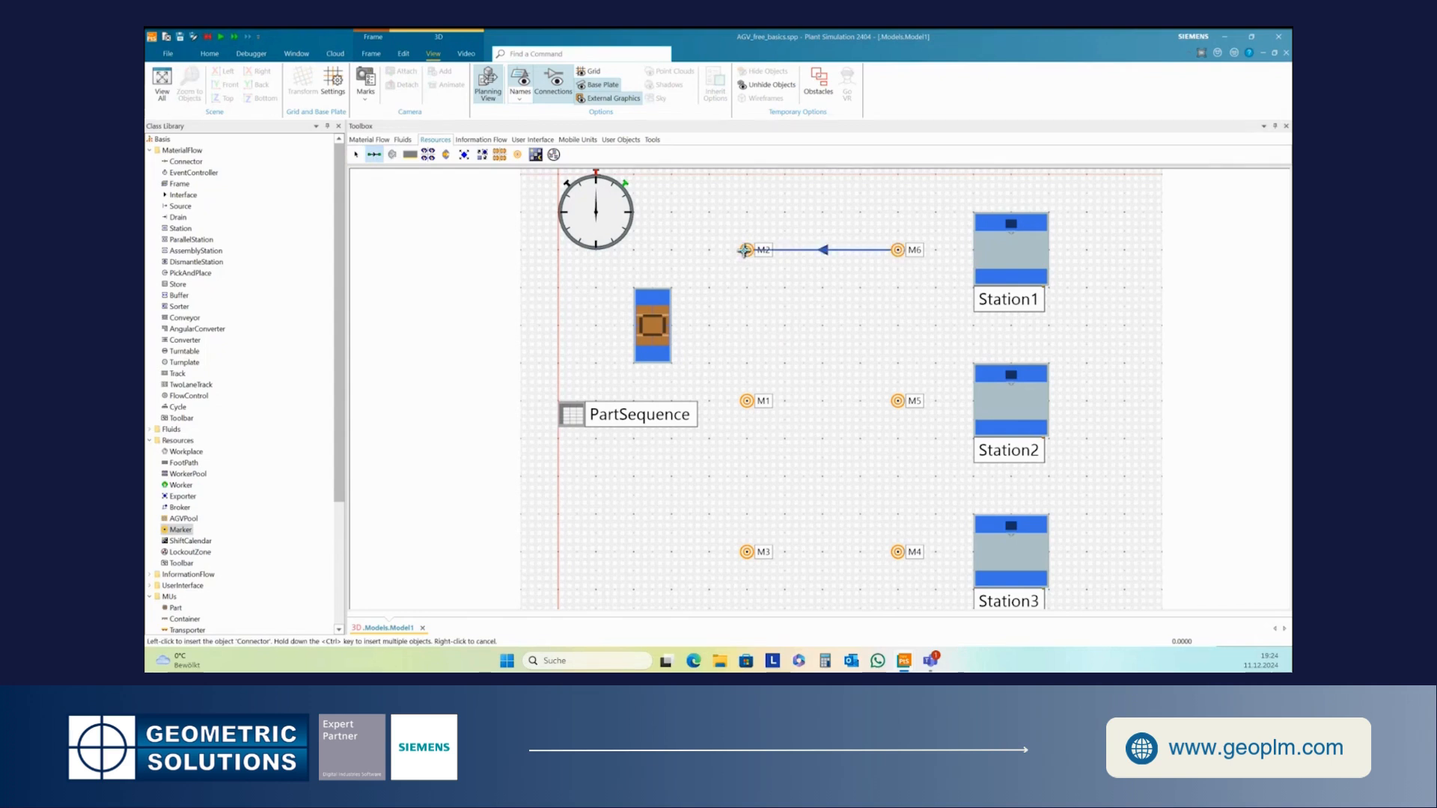
{"action": "left_click", "coordinate": [747, 250], "text": "ctrl"}
{"action": "left_click", "coordinate": [747, 400]}
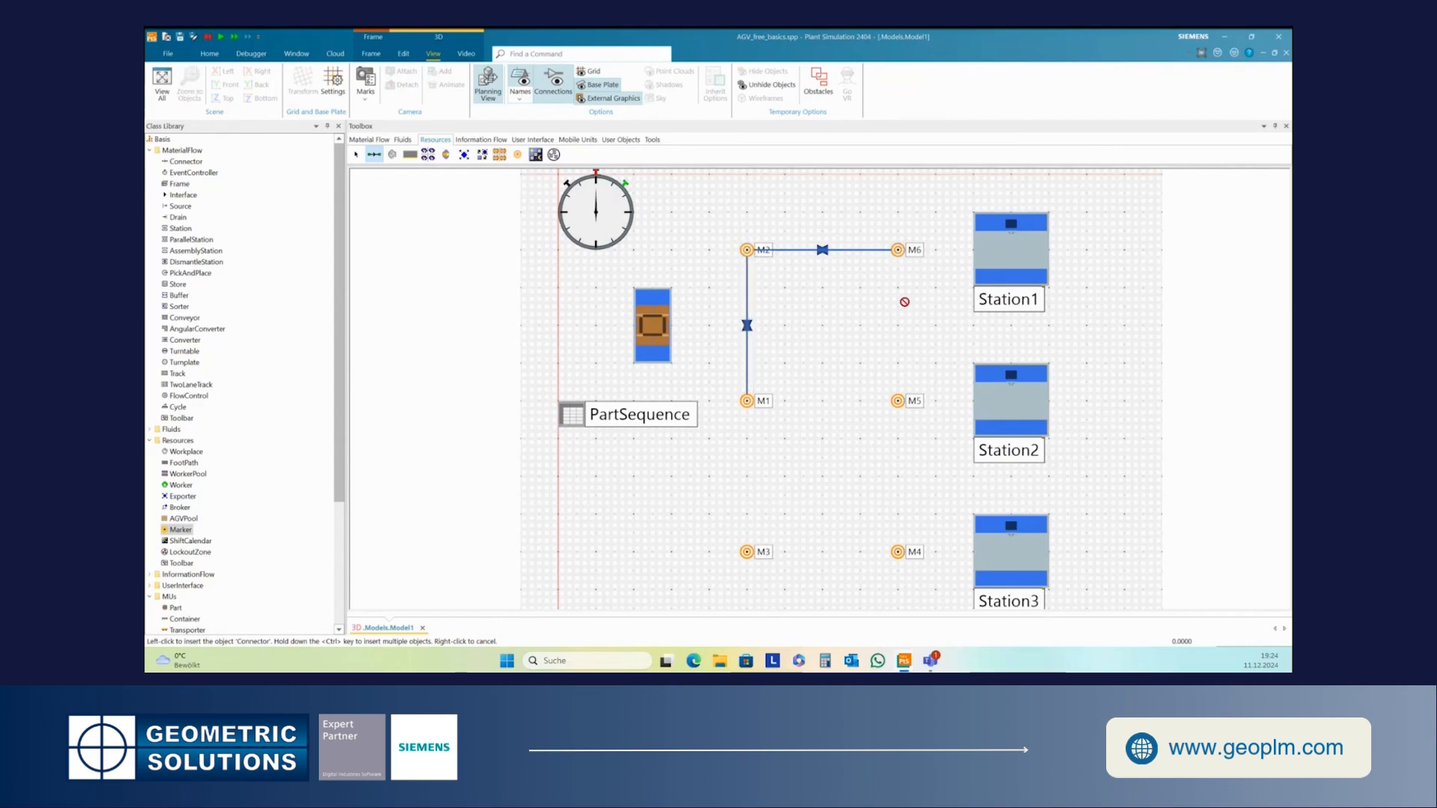
{"action": "left_click", "coordinate": [897, 249]}
{"action": "left_click", "coordinate": [897, 400]}
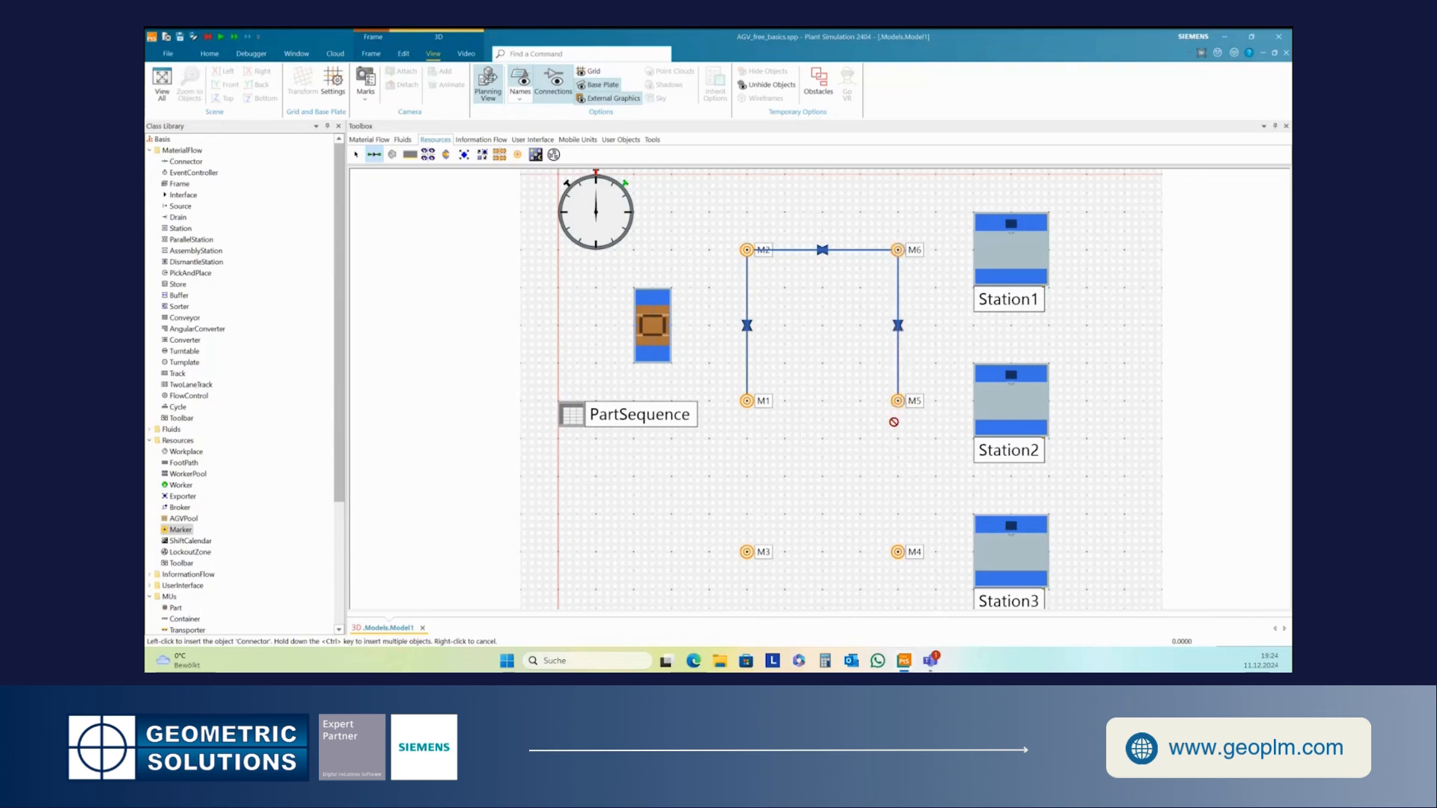
{"action": "left_click", "coordinate": [897, 400]}
{"action": "left_click", "coordinate": [745, 403]}
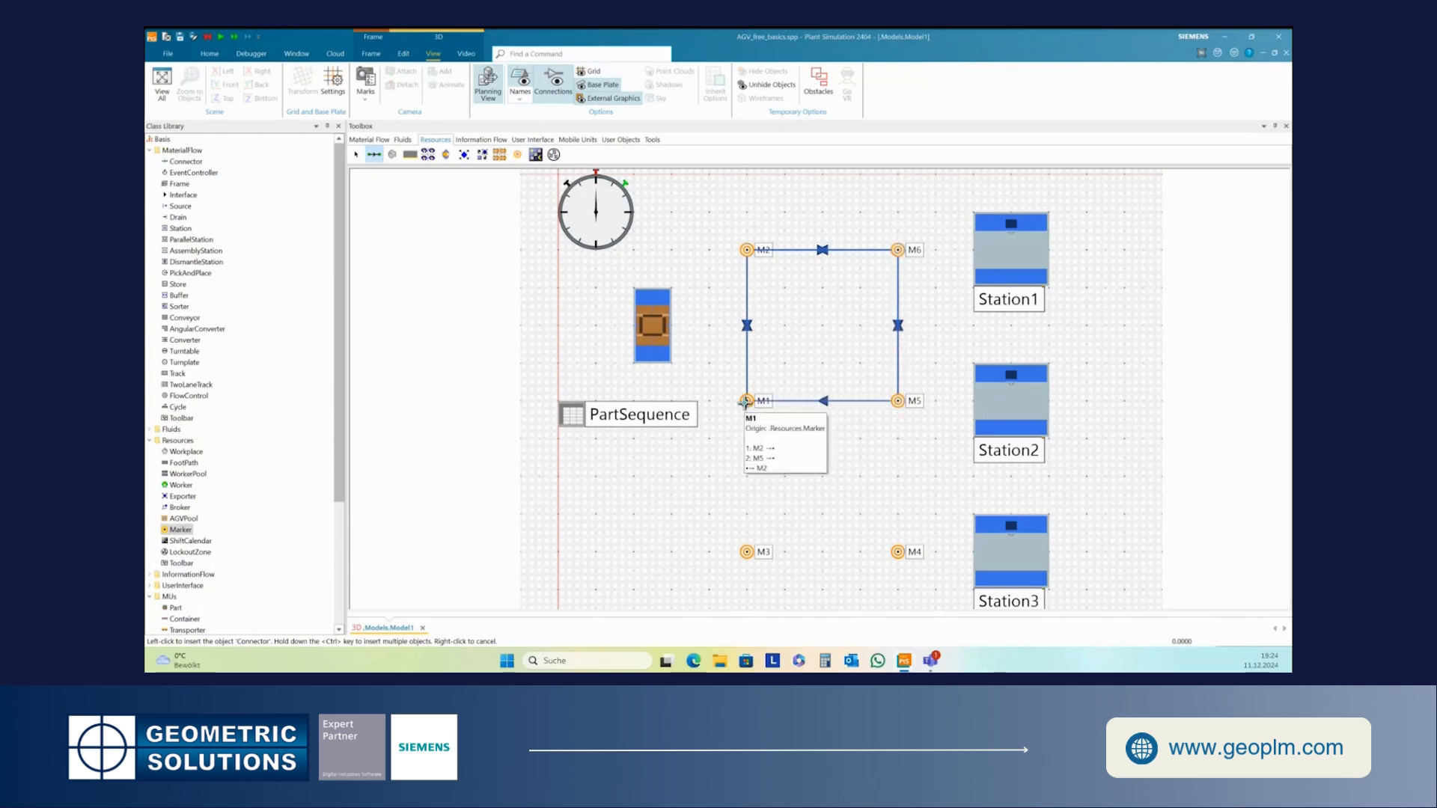
{"action": "double_click", "coordinate": [745, 402]}
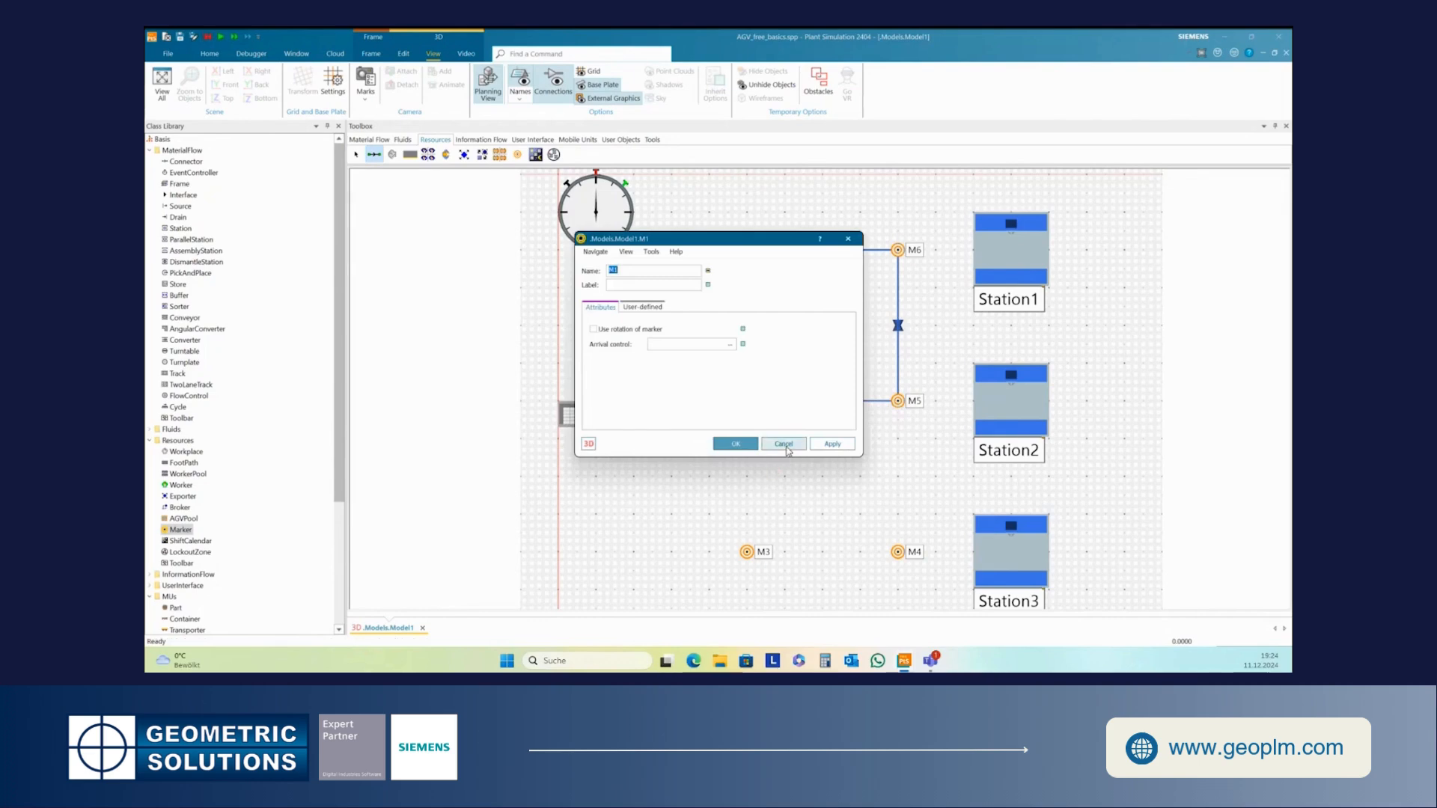
{"action": "left_click", "coordinate": [783, 445]}
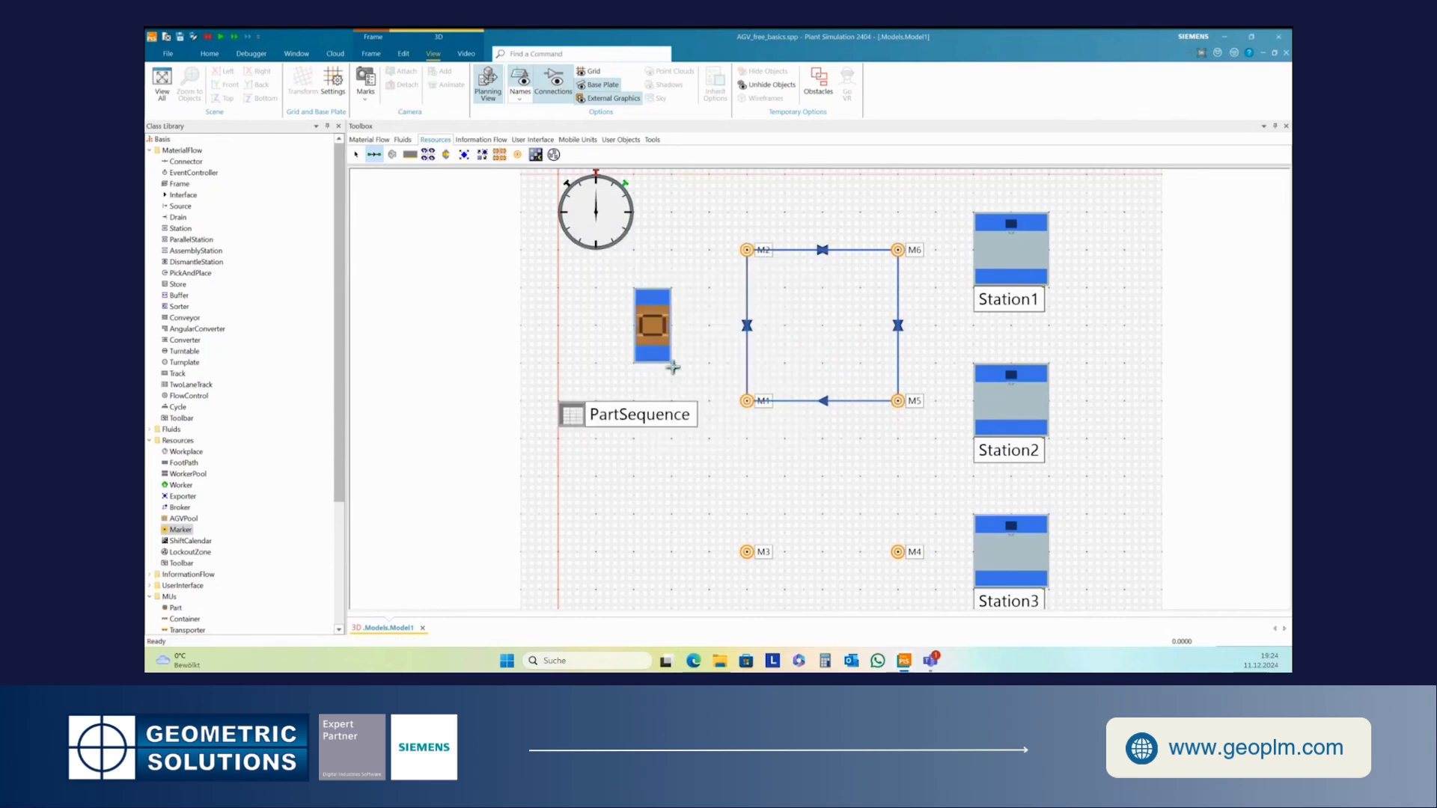
- Connect M1 and M5 in both directions, then M5 to M4 and M4 to M3
{"action": "left_click", "coordinate": [747, 402]}
{"action": "left_click", "coordinate": [910, 403]}
{"action": "left_click", "coordinate": [898, 553]}
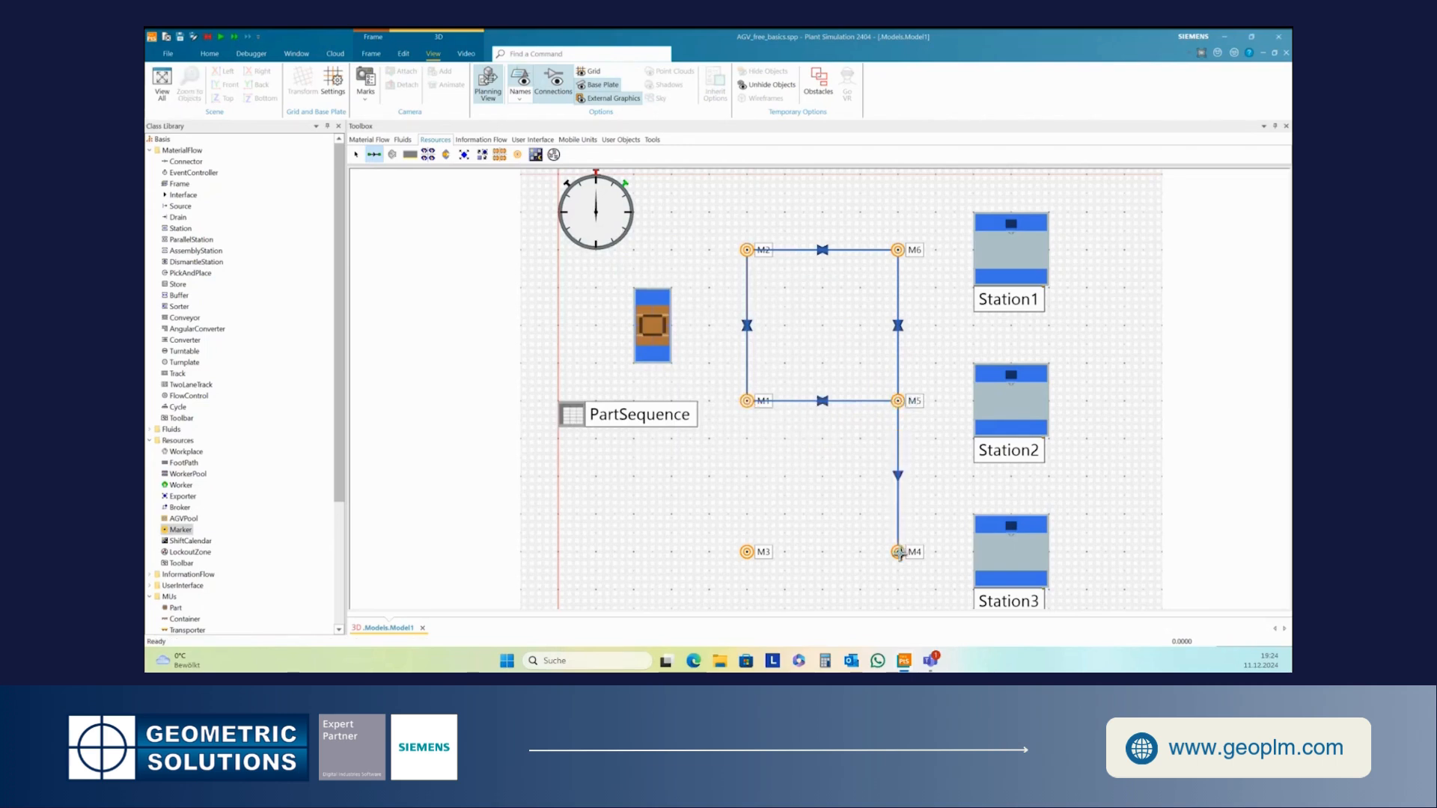
{"action": "left_click", "coordinate": [896, 402]}
{"action": "left_click", "coordinate": [899, 553]}
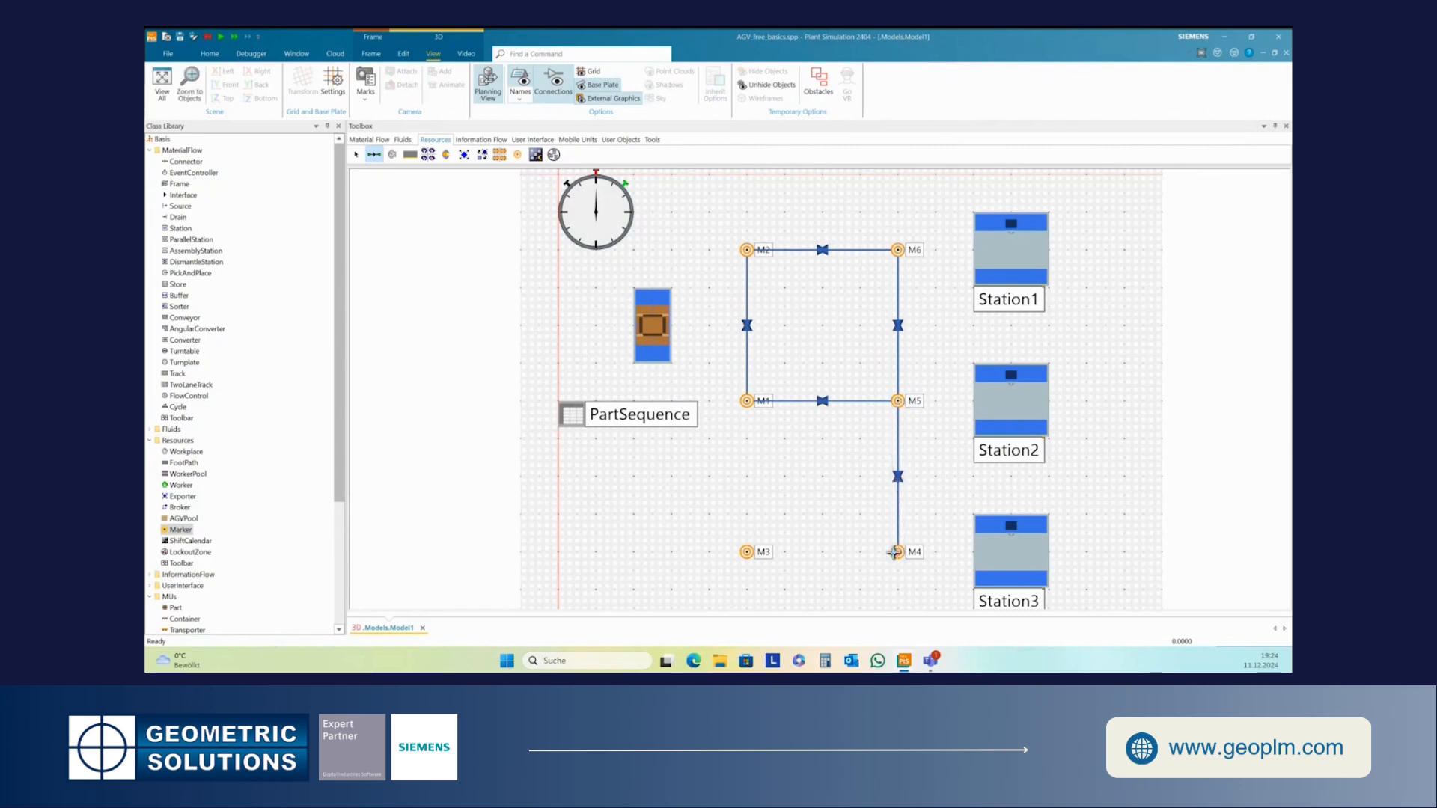
{"action": "double_click", "coordinate": [745, 553]}
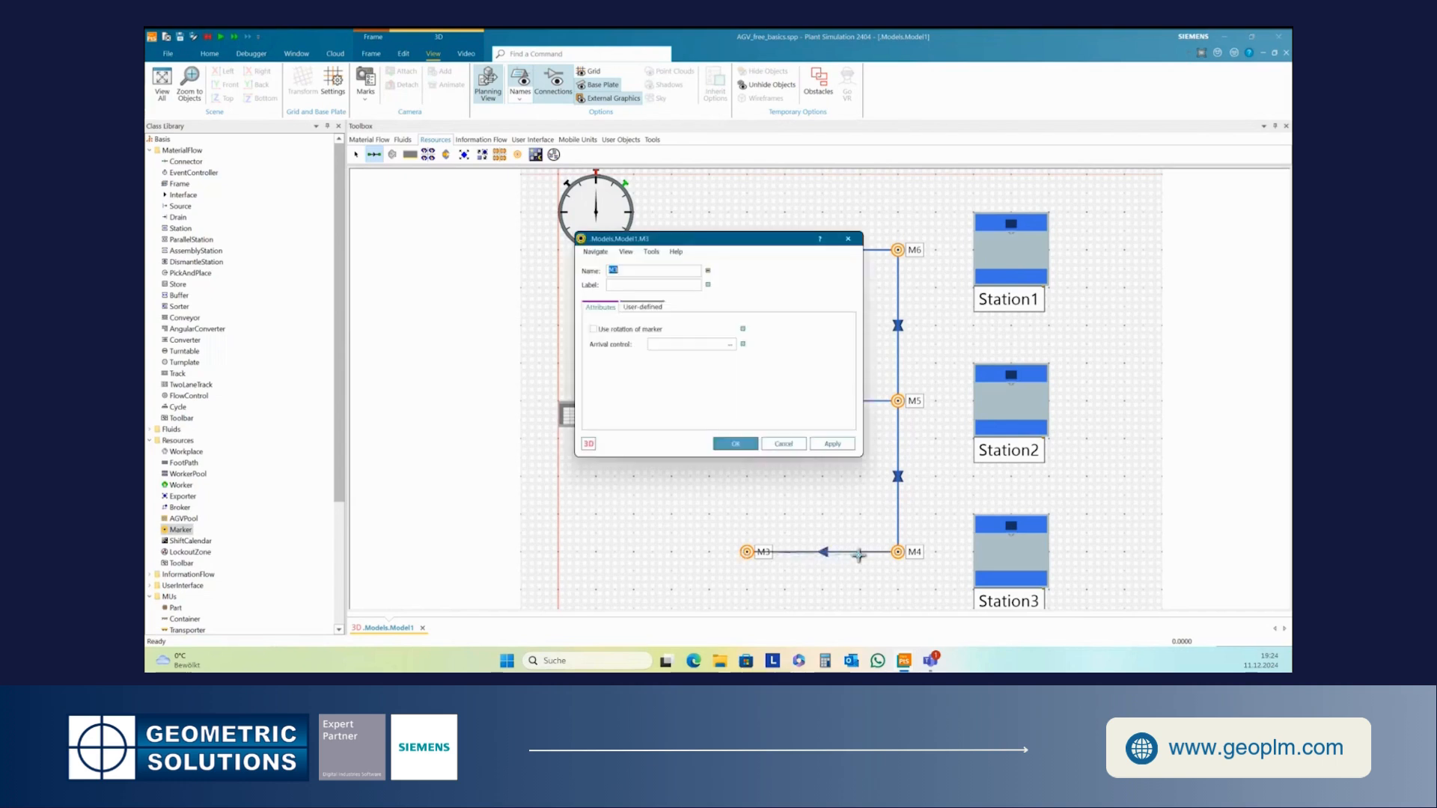
{"action": "left_click", "coordinate": [736, 444]}
- Connect M3 and M1 in both directions to close the lower path loop
{"action": "left_click", "coordinate": [745, 551]}
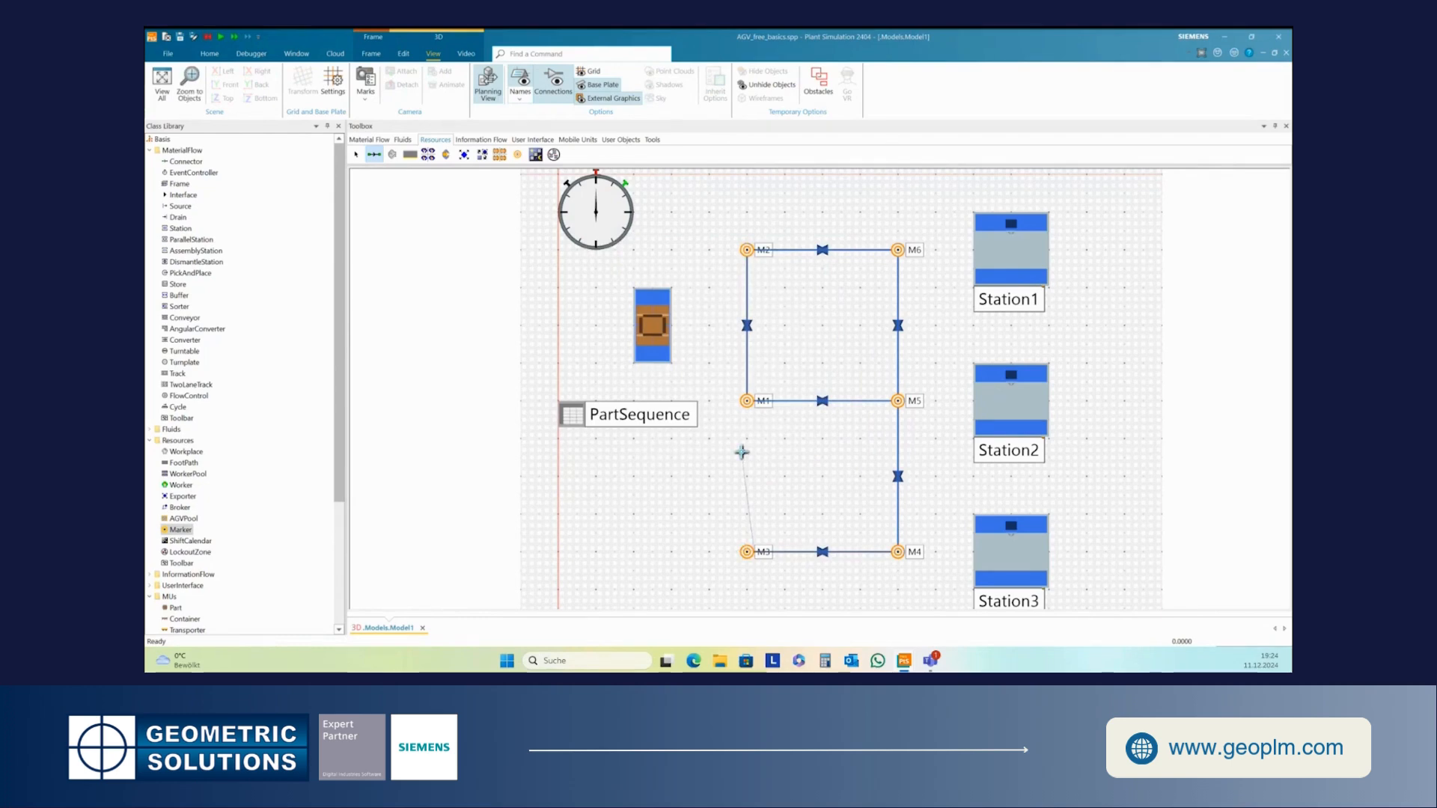
{"action": "left_click", "coordinate": [747, 401]}
{"action": "left_click", "coordinate": [747, 552]}
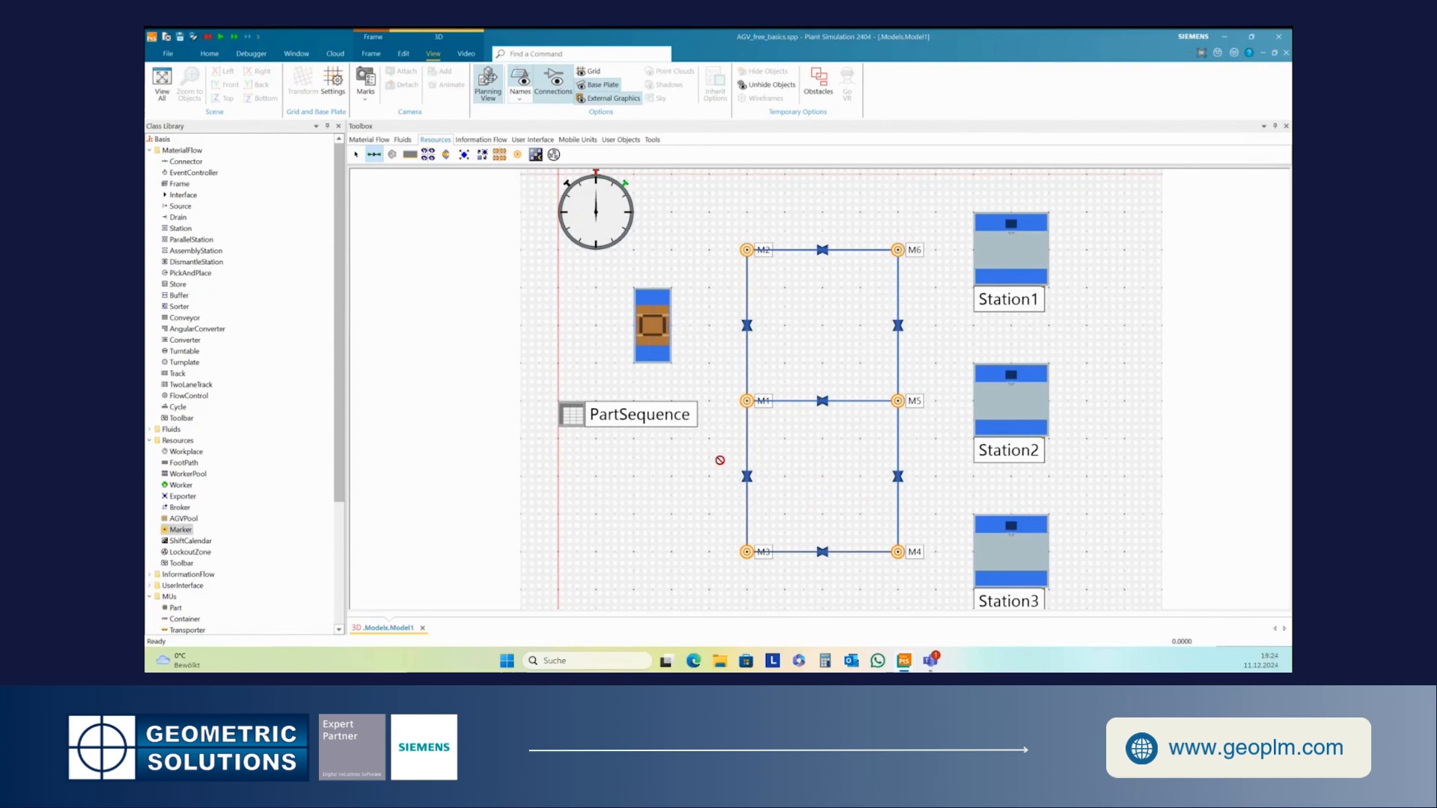
{"action": "key", "text": "Escape"}
- Move the PartSequence table down near M3 and move the Source down level with M1
{"action": "left_click", "coordinate": [572, 424]}
{"action": "left_click_drag", "start_coordinate": [571, 424], "coordinate": [571, 535]}
{"action": "left_click_drag", "start_coordinate": [634, 344], "coordinate": [638, 417]}
{"action": "left_click", "coordinate": [708, 480]}
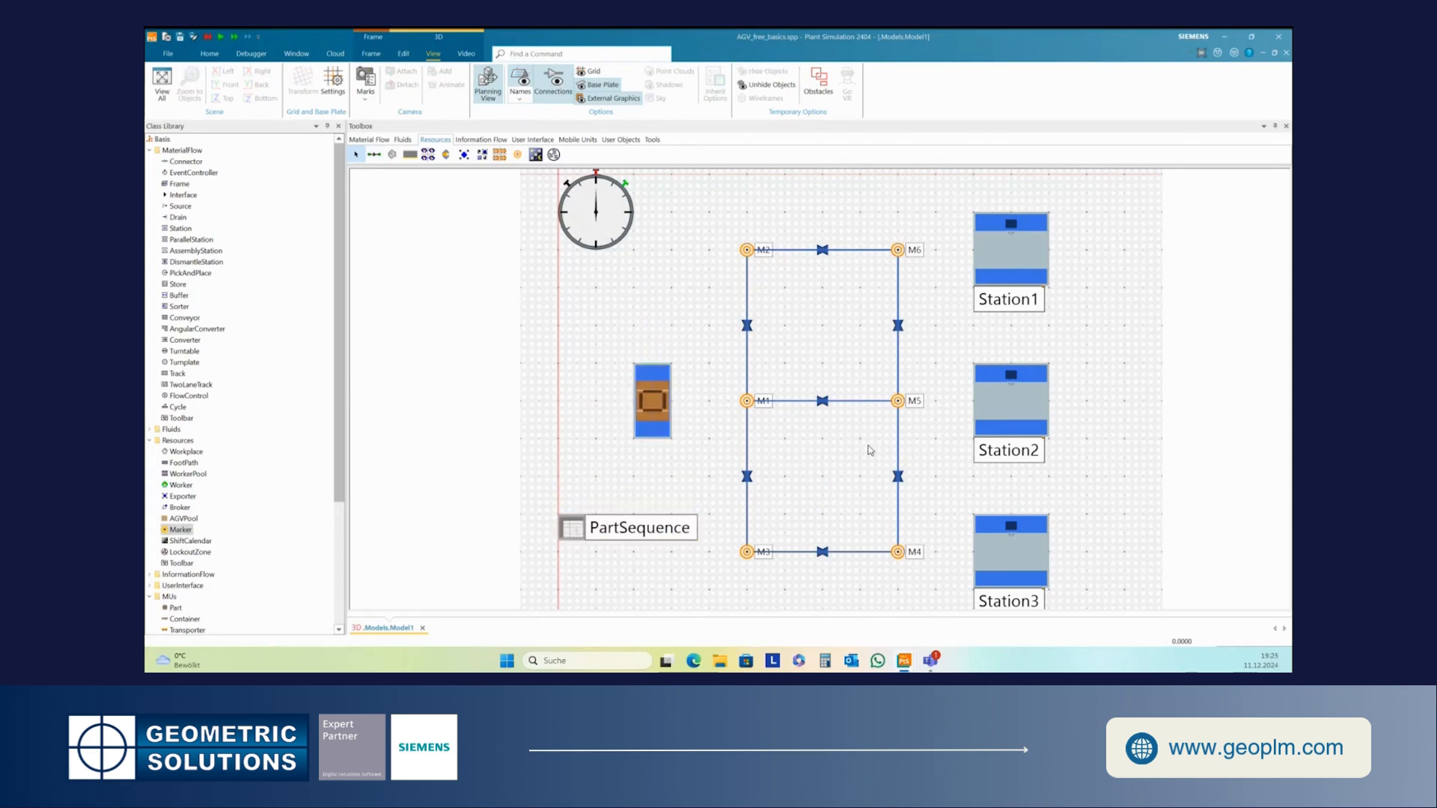
- Shift Station1, Station2 and Station3 slightly closer to the marker path
{"action": "left_click_drag", "start_coordinate": [1024, 291], "coordinate": [1013, 272]}
{"action": "left_click_drag", "start_coordinate": [1035, 424], "coordinate": [1022, 408]}
{"action": "left_click_drag", "start_coordinate": [1025, 567], "coordinate": [1013, 567]}
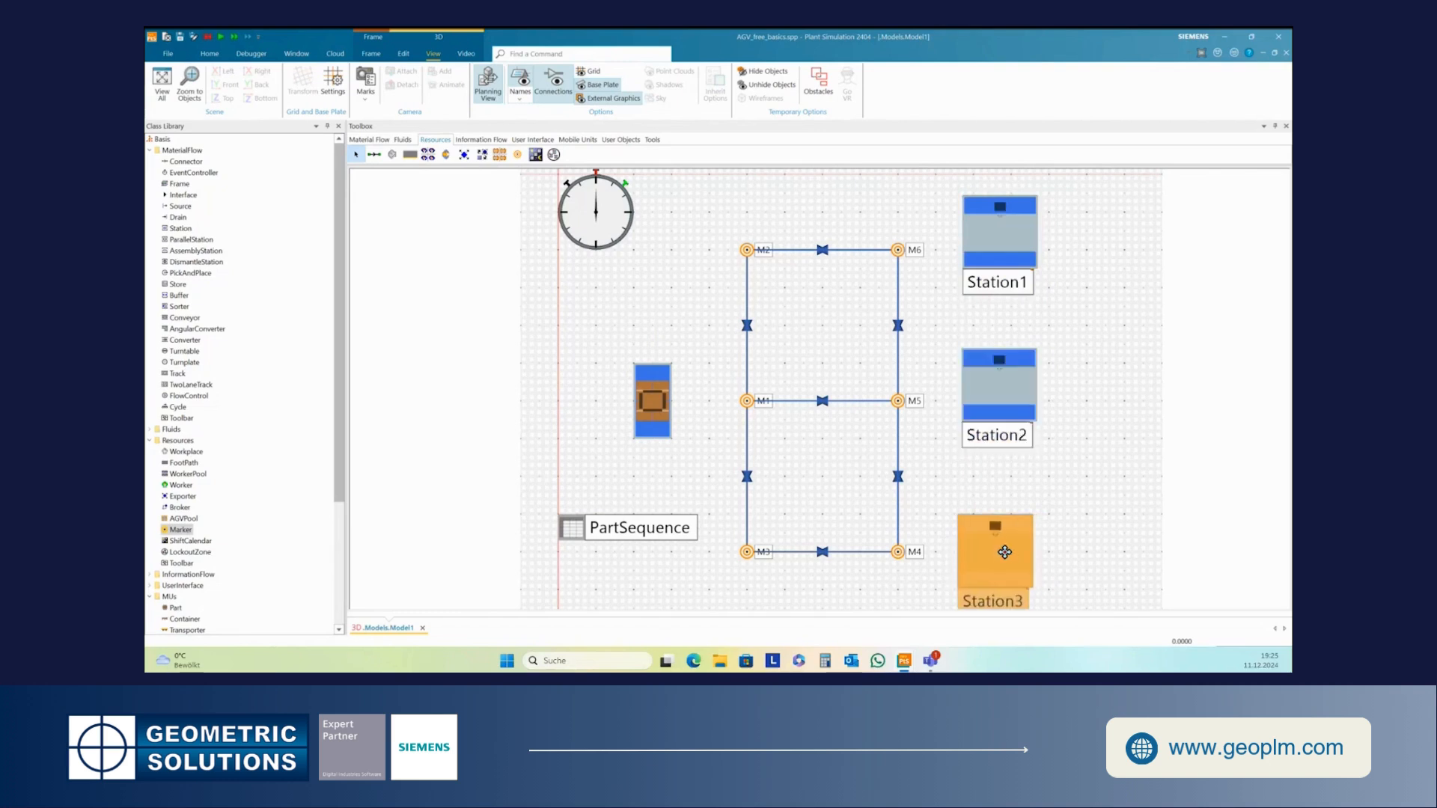
{"action": "left_click", "coordinate": [1115, 520]}
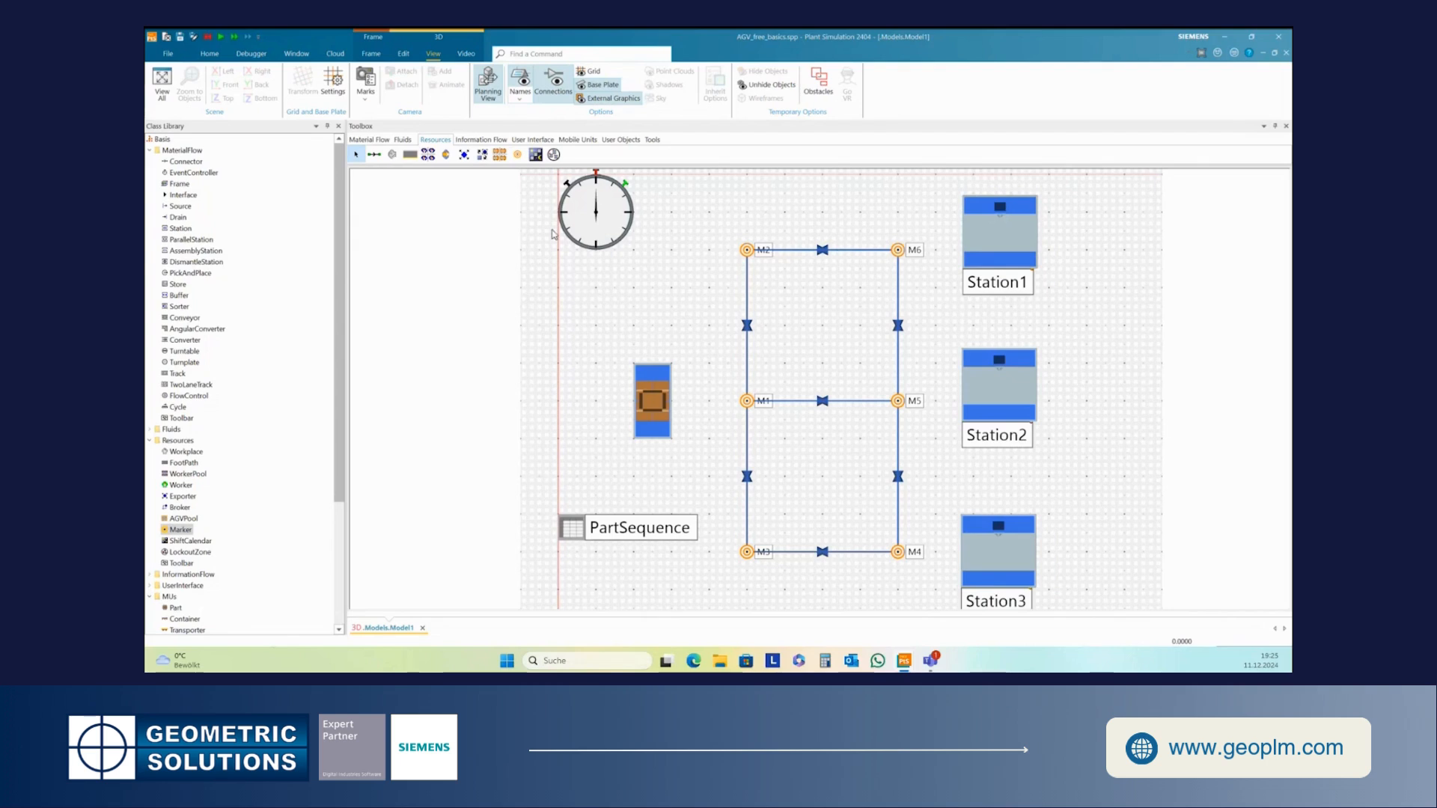
- Place an AGVPool inside the upper marker loop and connect it to M1
{"action": "left_click", "coordinate": [499, 155]}
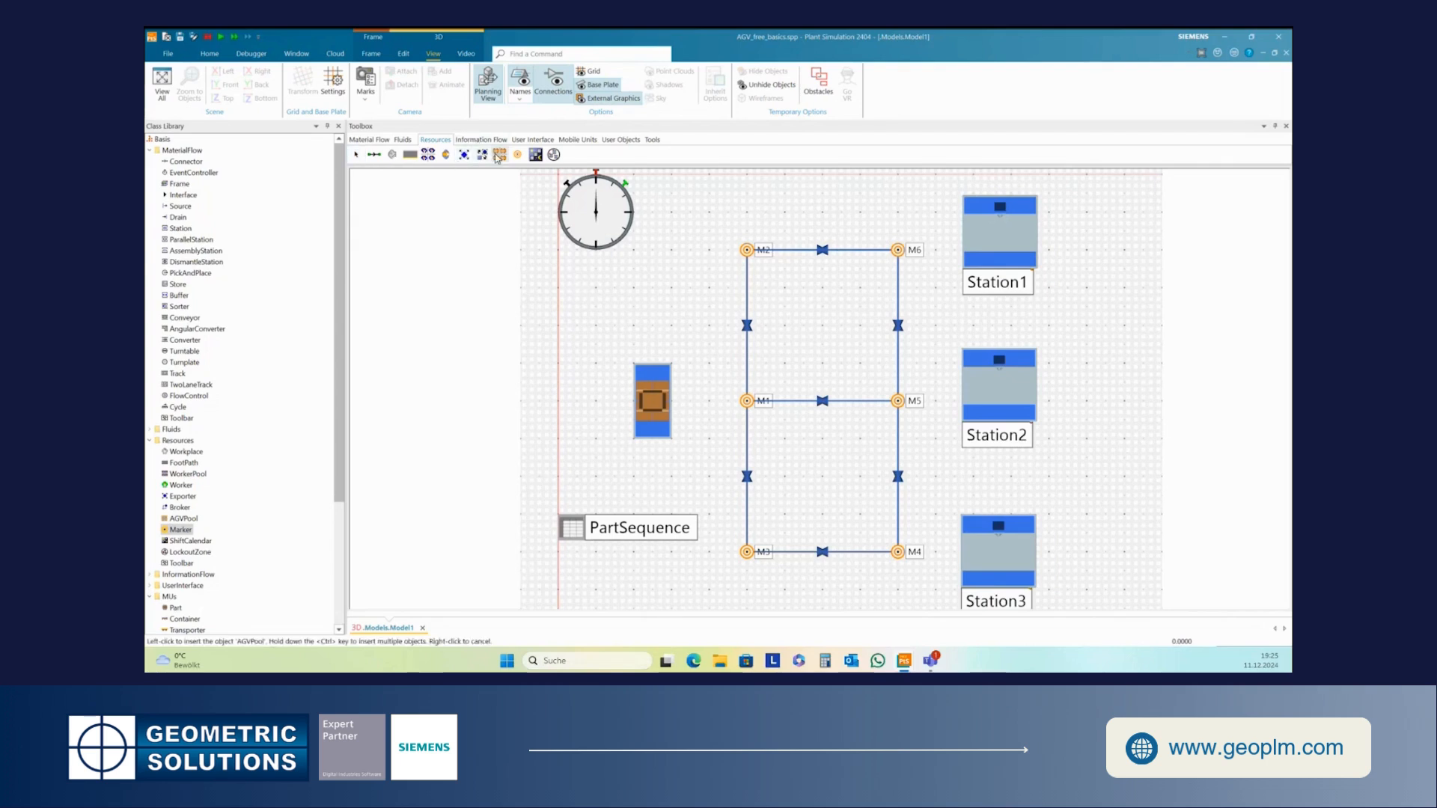
{"action": "left_click", "coordinate": [822, 326]}
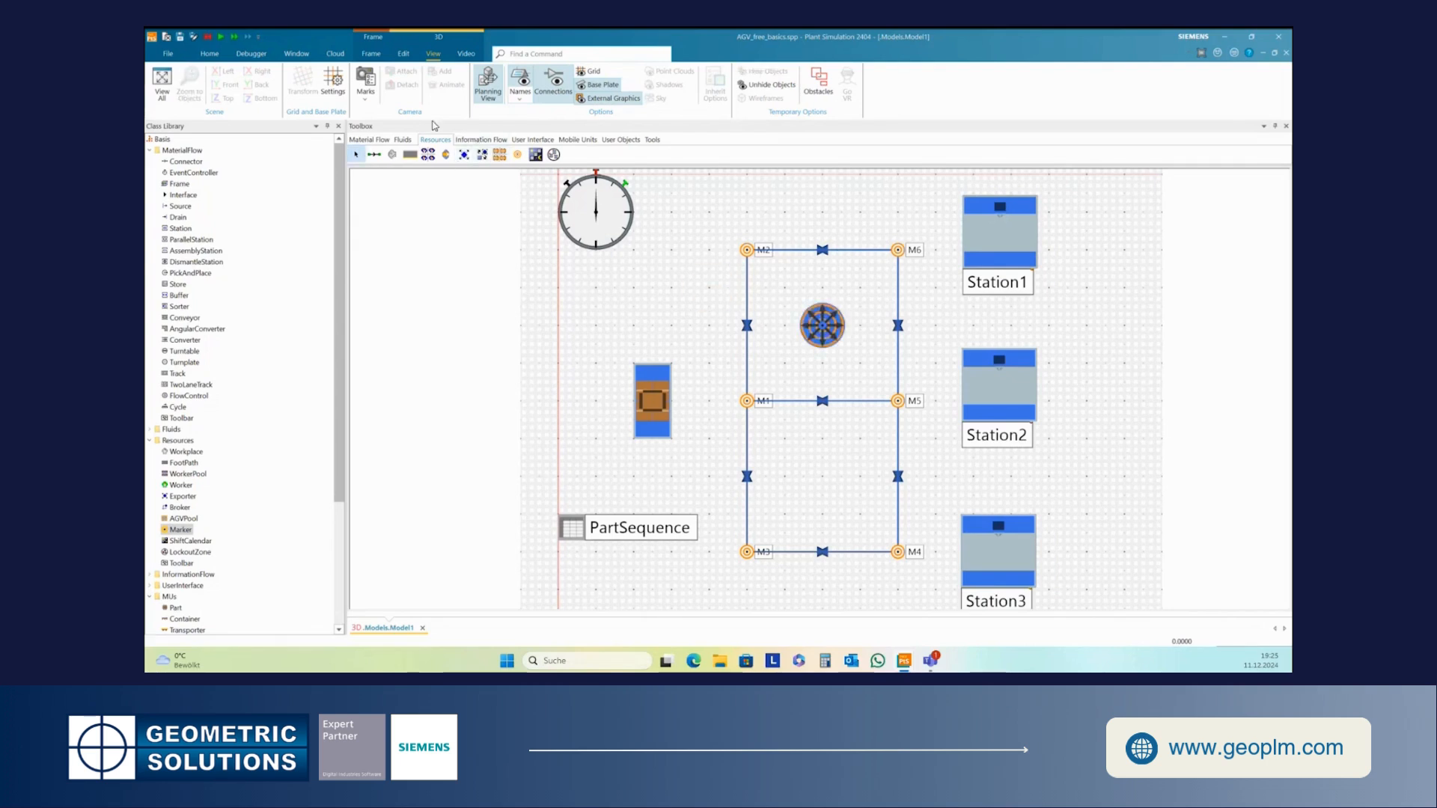
{"action": "left_click", "coordinate": [374, 155]}
{"action": "left_click", "coordinate": [823, 326]}
{"action": "left_click", "coordinate": [745, 401]}
- Place a Drain to the right of Station2
{"action": "left_click", "coordinate": [383, 141]}
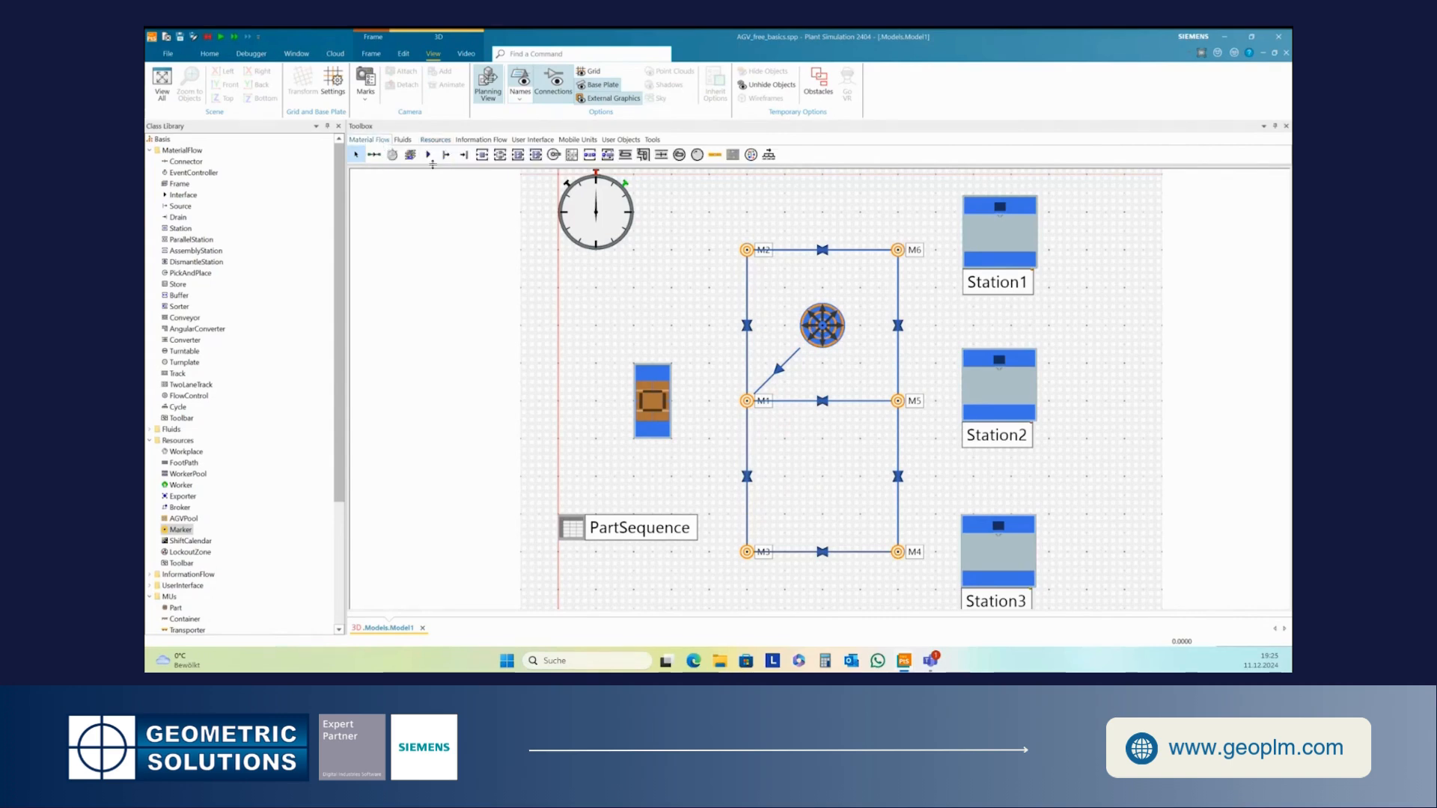
{"action": "left_click", "coordinate": [464, 155]}
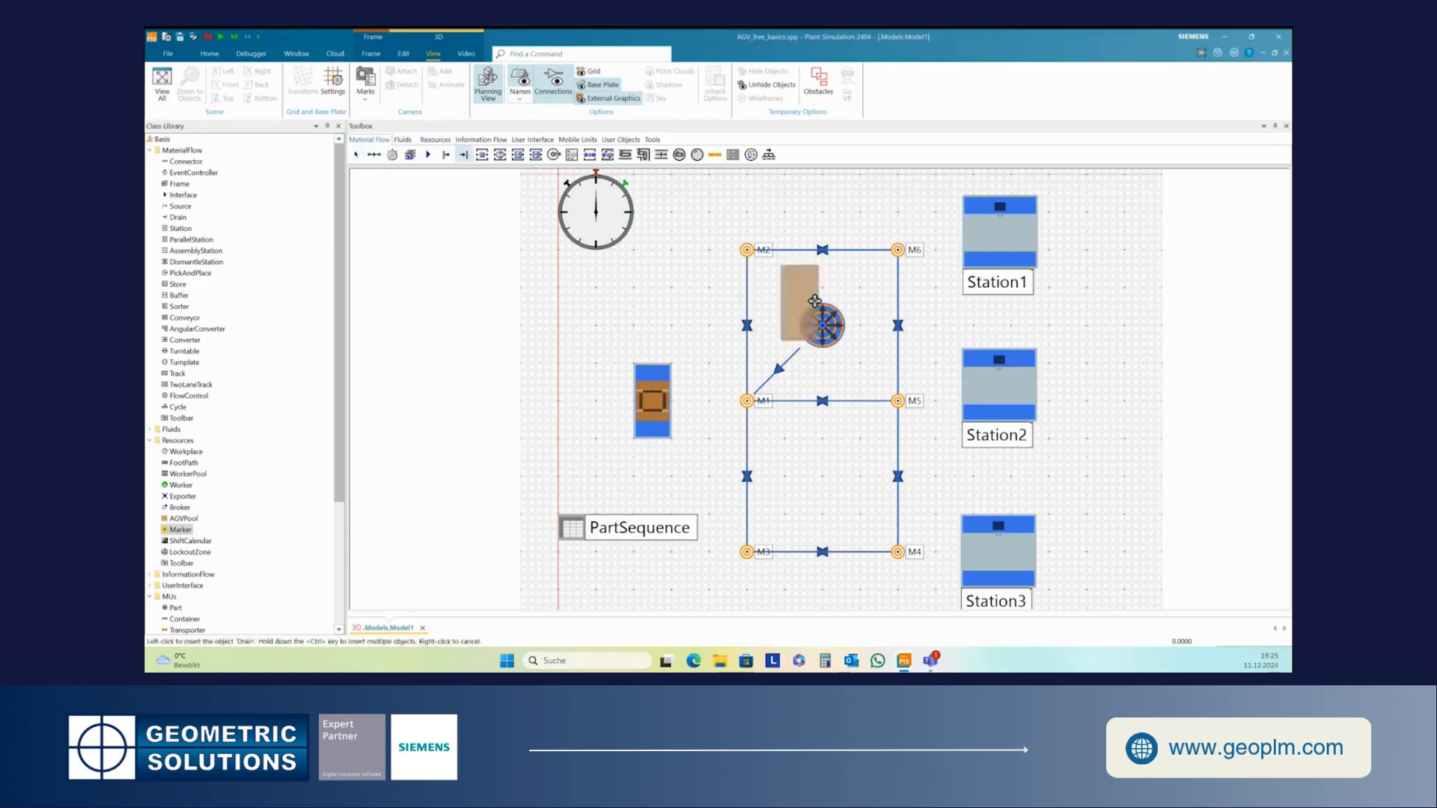
{"action": "left_click", "coordinate": [1157, 402]}
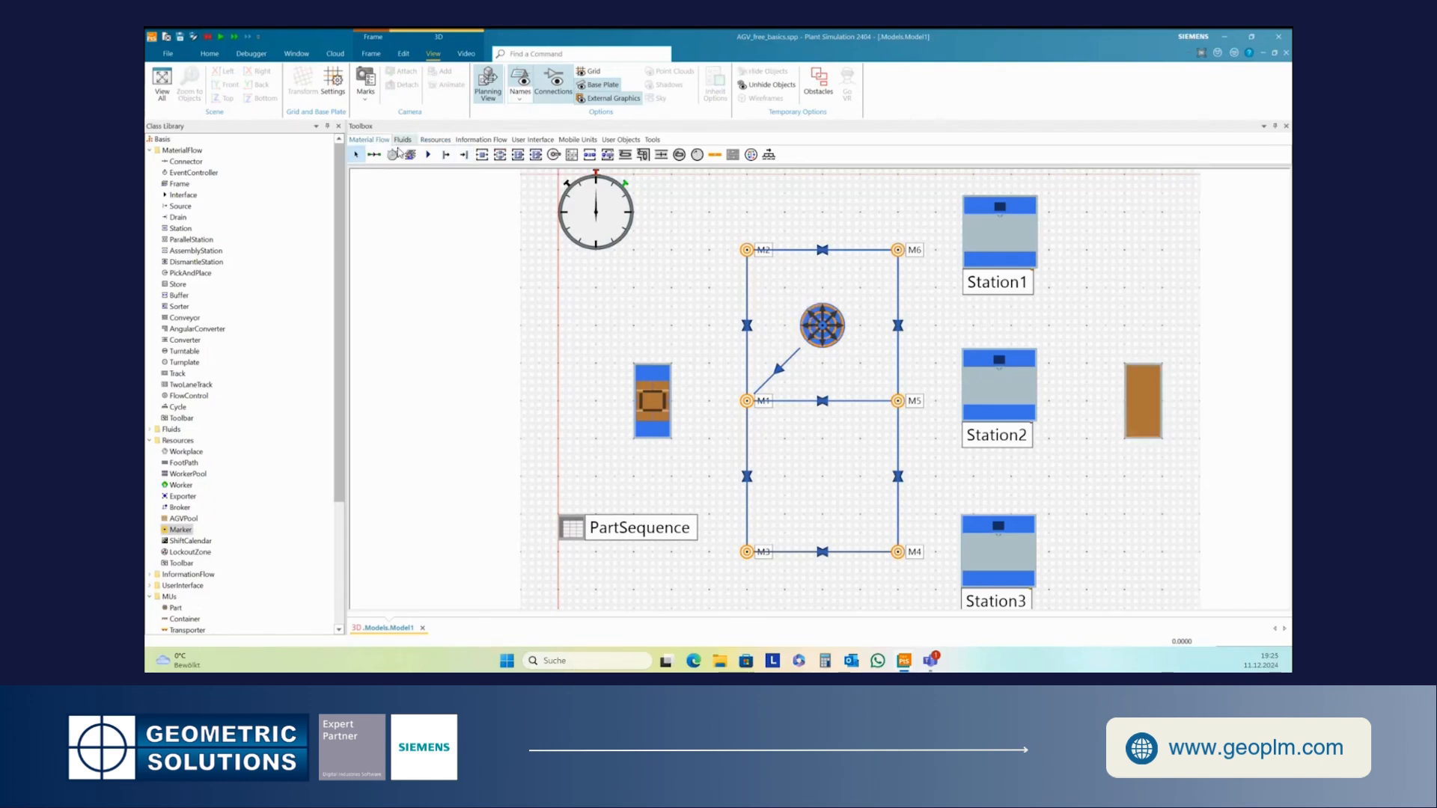
- Connect Station1, Station2 and Station3 each to the Drain
{"action": "left_click", "coordinate": [374, 155]}
{"action": "left_click", "coordinate": [999, 239]}
{"action": "left_click", "coordinate": [1143, 383]}
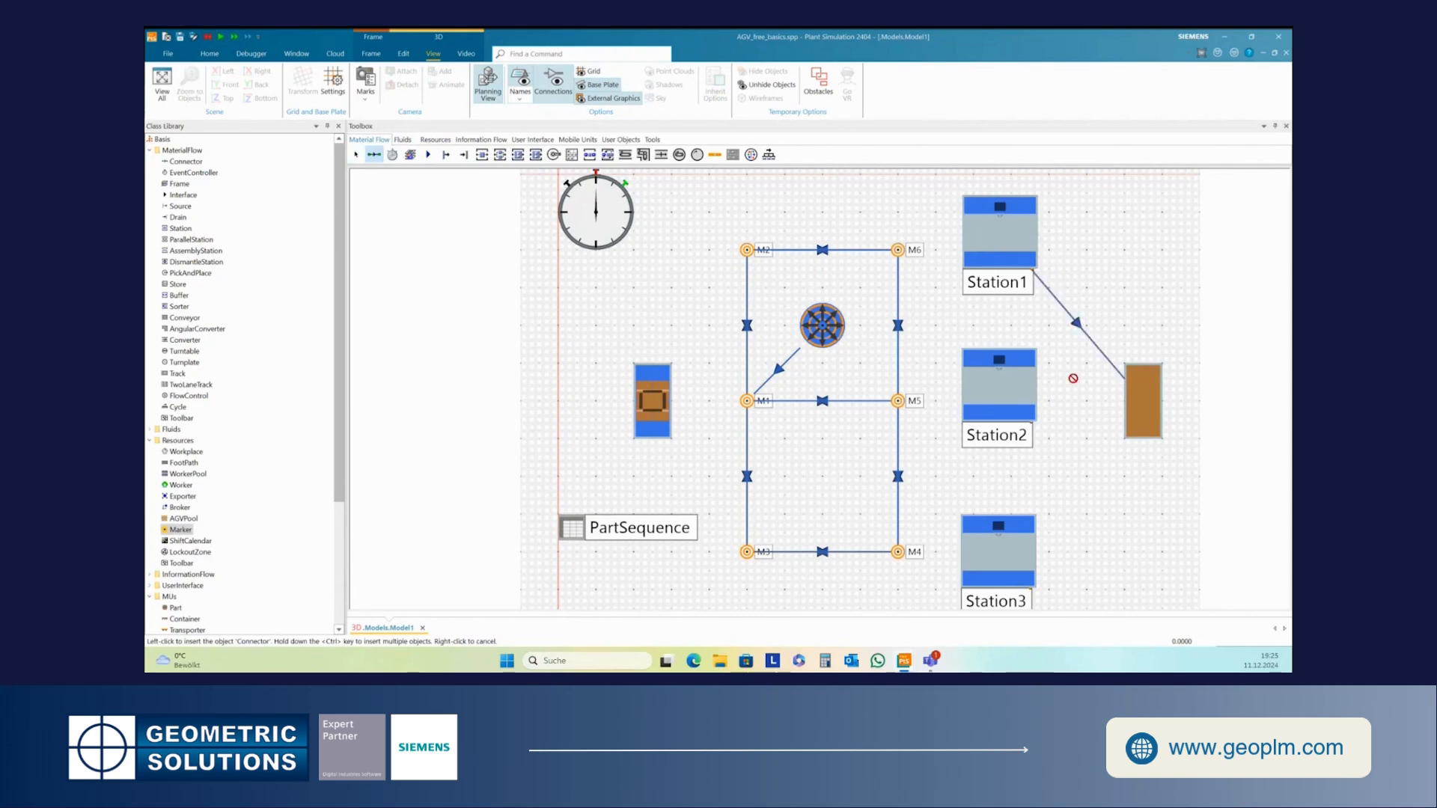
{"action": "left_click", "coordinate": [999, 389]}
{"action": "left_click", "coordinate": [1143, 397]}
{"action": "left_click", "coordinate": [999, 550]}
{"action": "left_click", "coordinate": [1143, 419]}
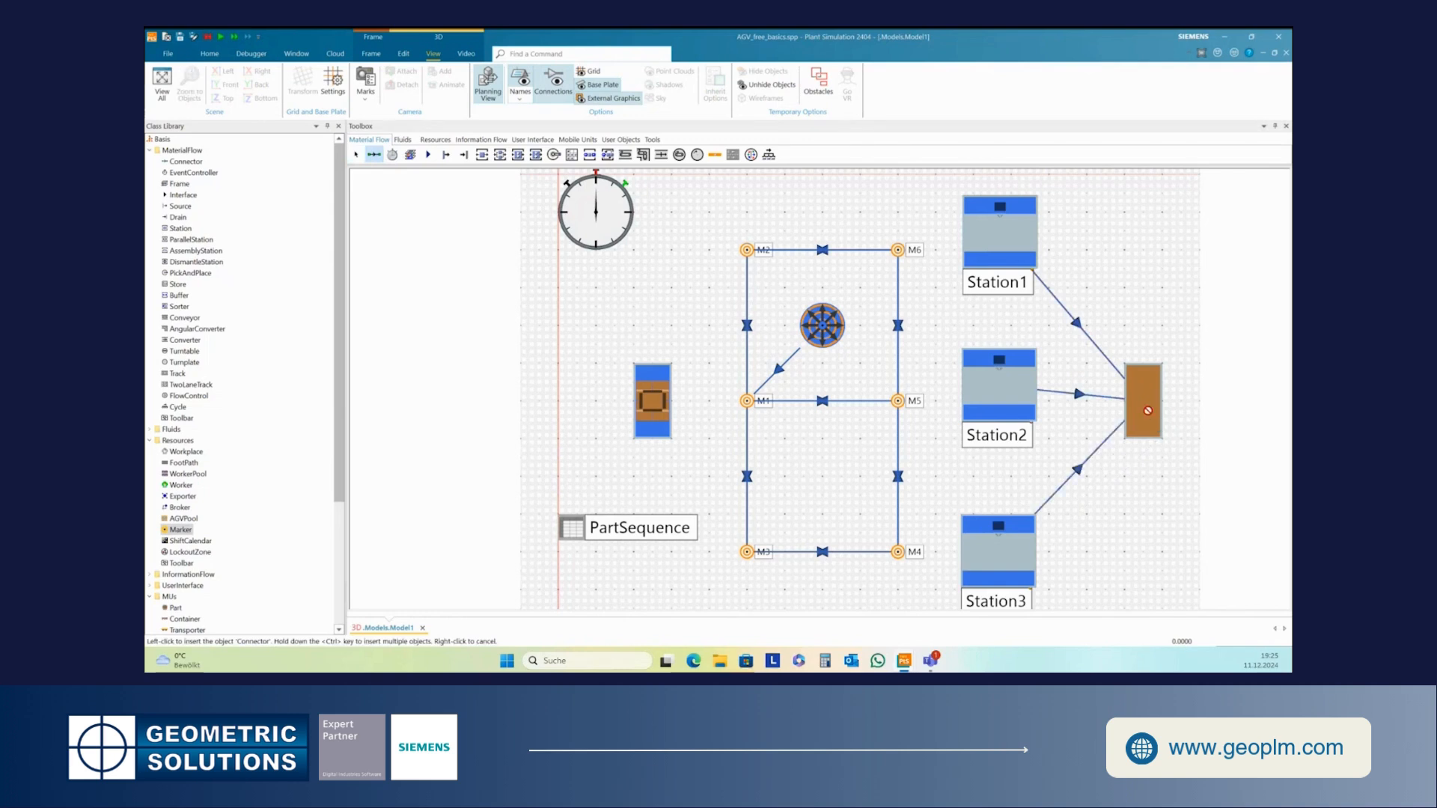
{"action": "right_click", "coordinate": [1156, 505]}
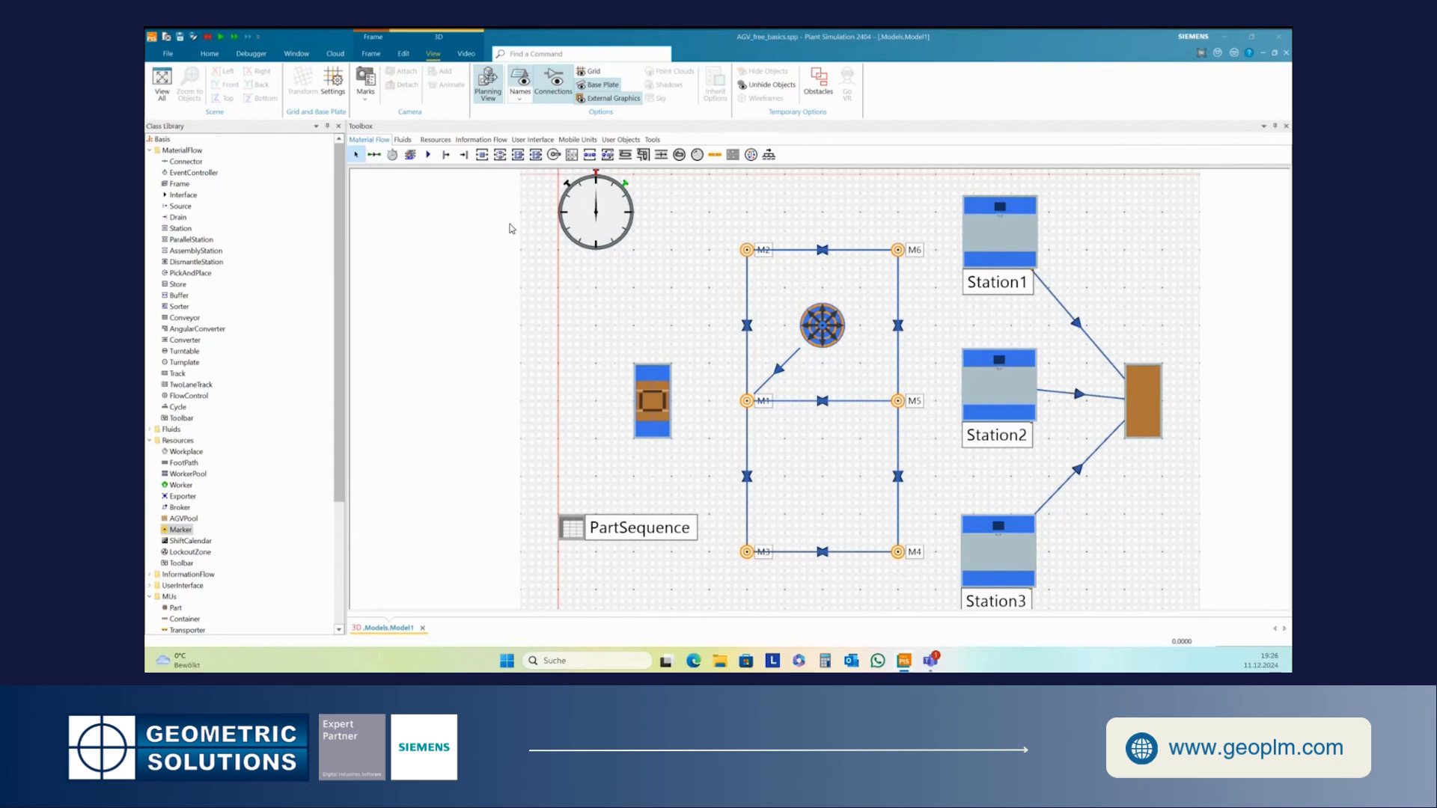
{"action": "left_click_drag", "start_coordinate": [481, 155], "coordinate": [819, 478]}
{"action": "left_click", "coordinate": [678, 481]}
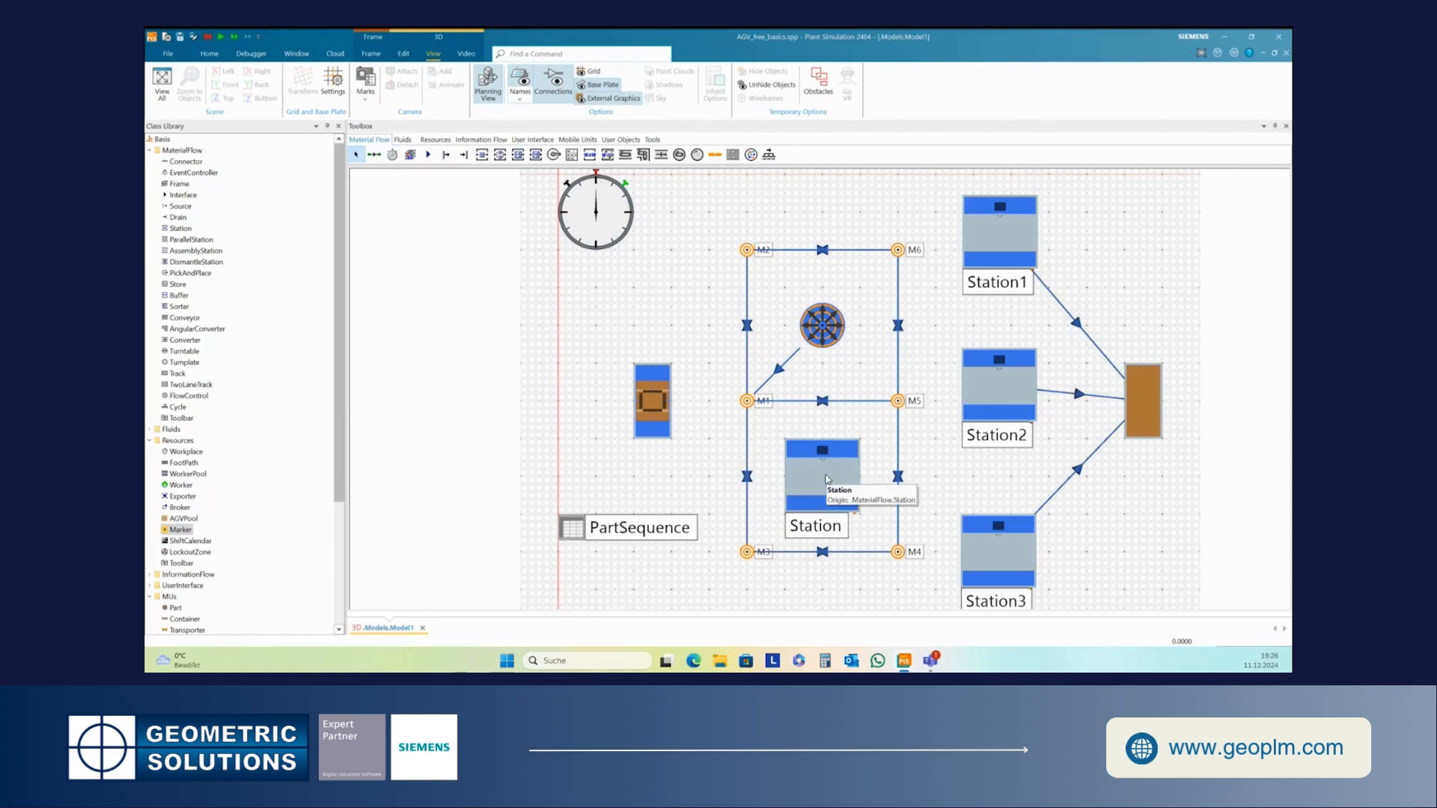
{"action": "left_click", "coordinate": [827, 480]}
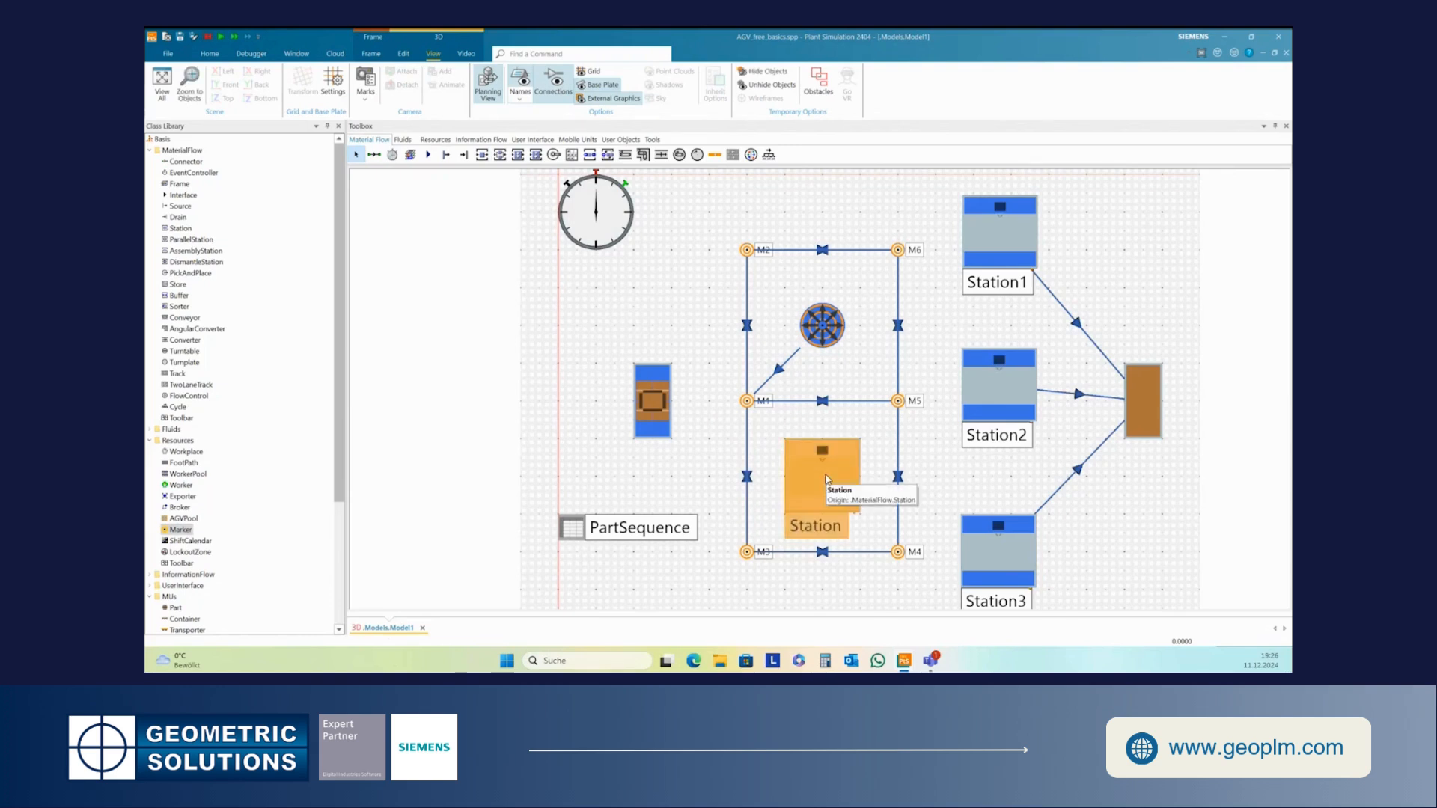
{"action": "key", "text": "Delete"}
{"action": "key", "text": "Return"}
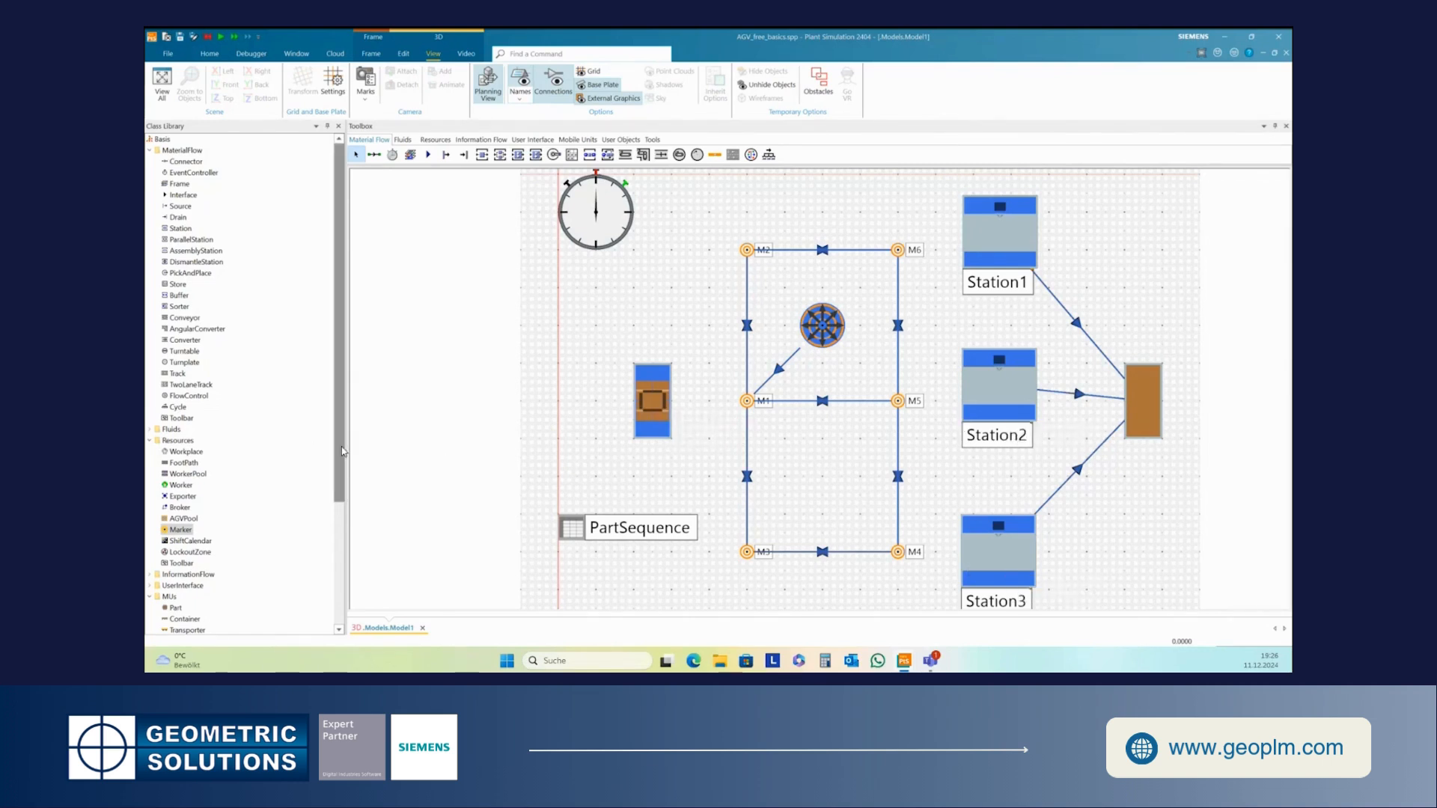
- Move the Source slightly to the right, closer to marker M1
{"action": "scroll", "coordinate": [341, 452], "scroll_direction": "down", "scroll_amount": 5}
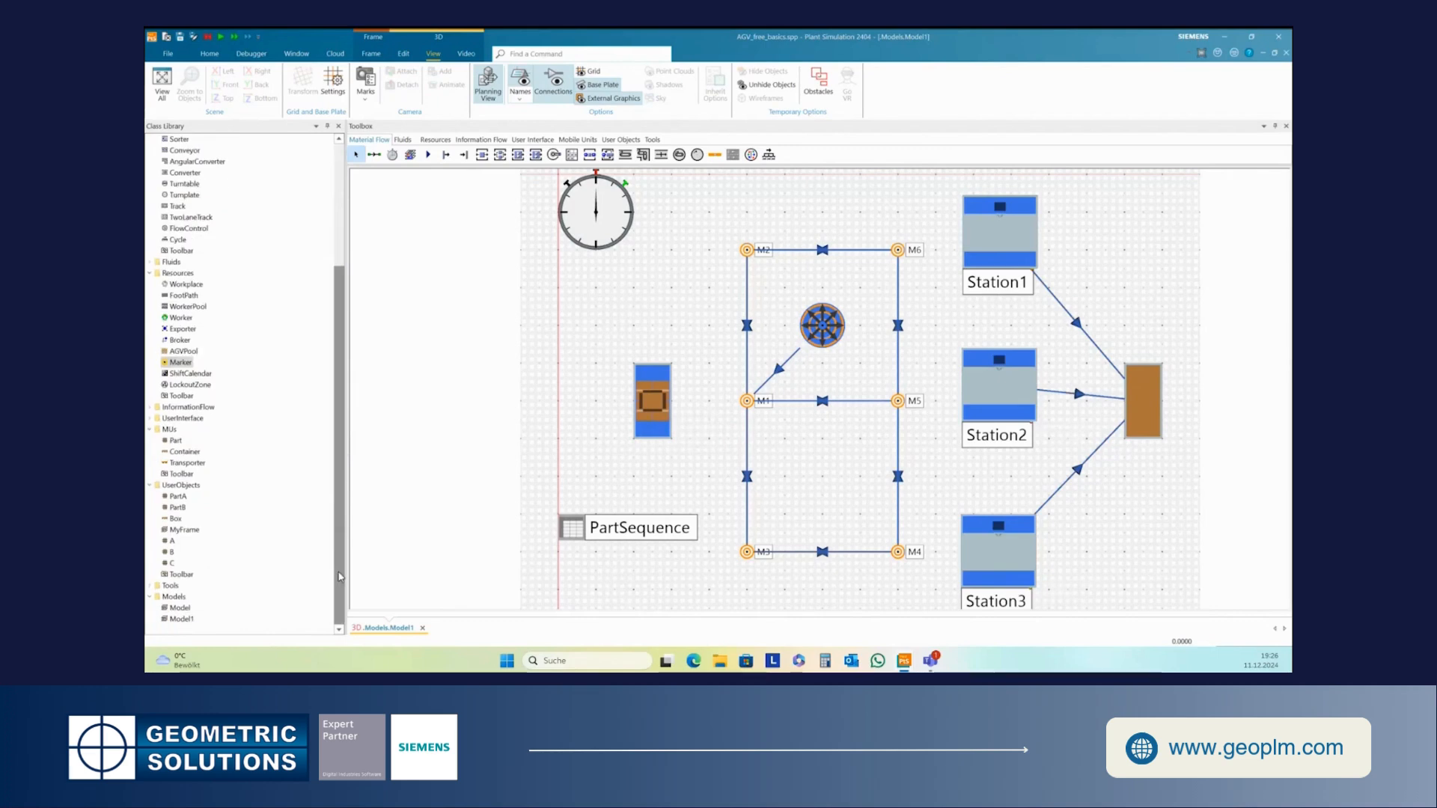
{"action": "left_click_drag", "start_coordinate": [648, 407], "coordinate": [685, 407]}
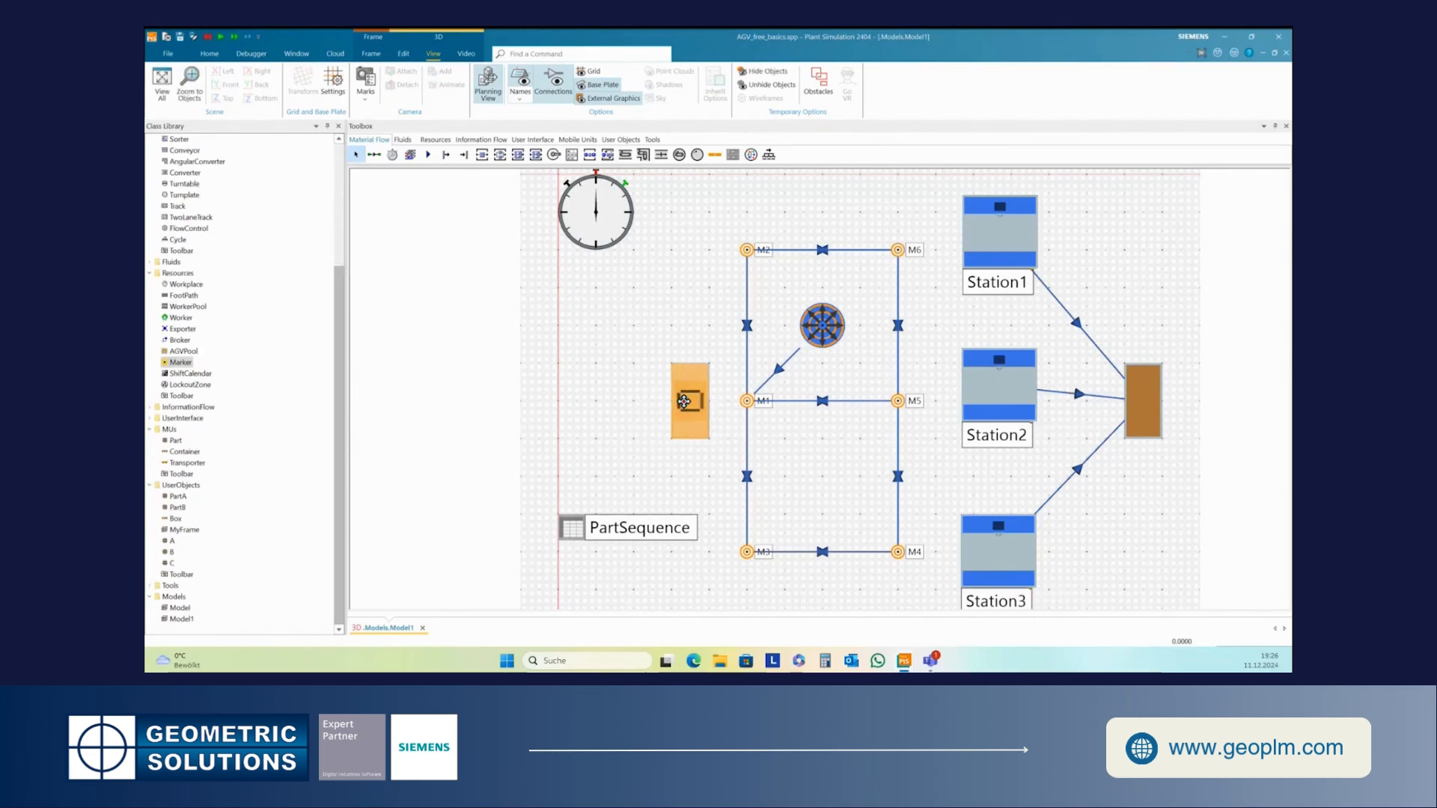
{"action": "left_click", "coordinate": [657, 439]}
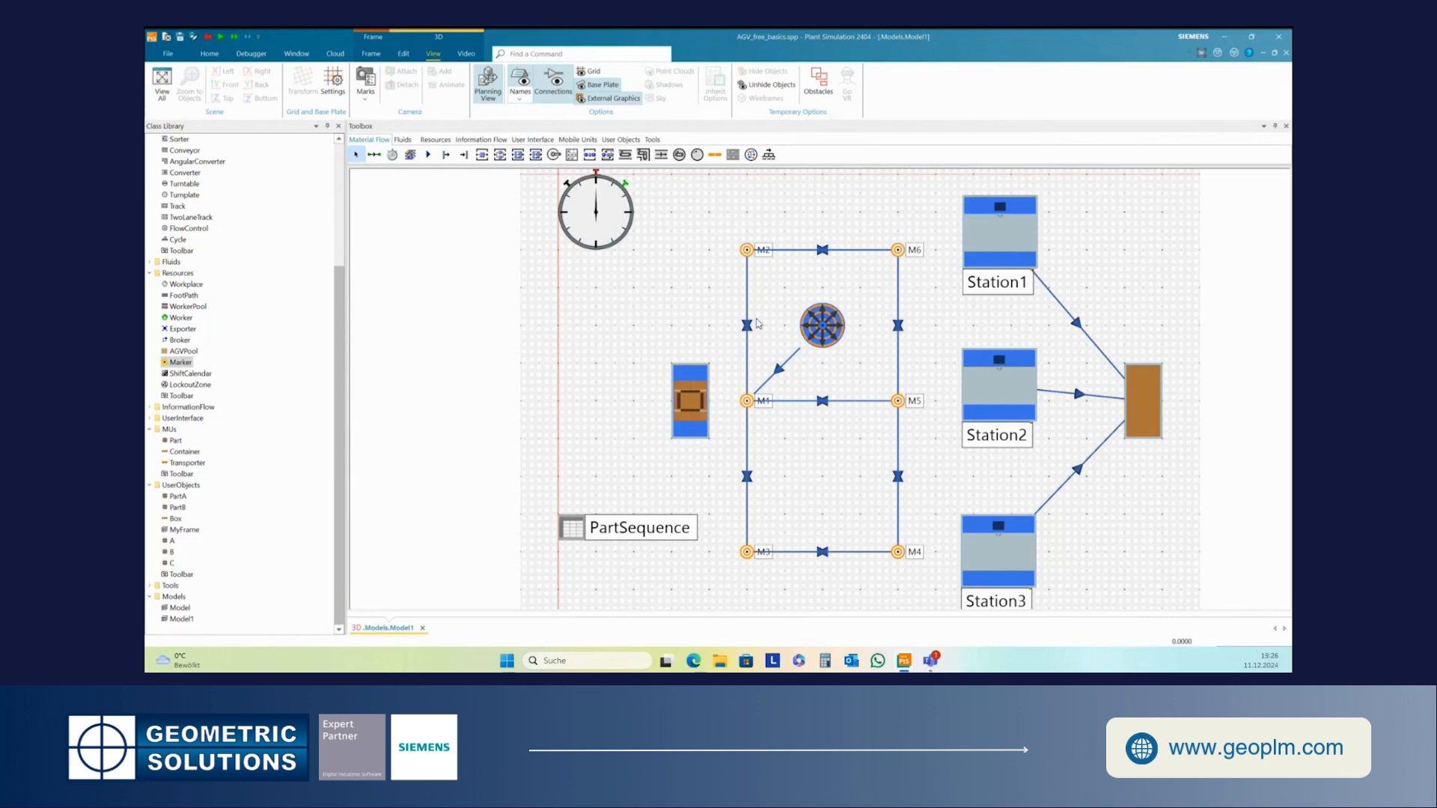
- Shift the EventController and the PartSequence table further to the left
{"action": "left_click_drag", "start_coordinate": [612, 224], "coordinate": [499, 225]}
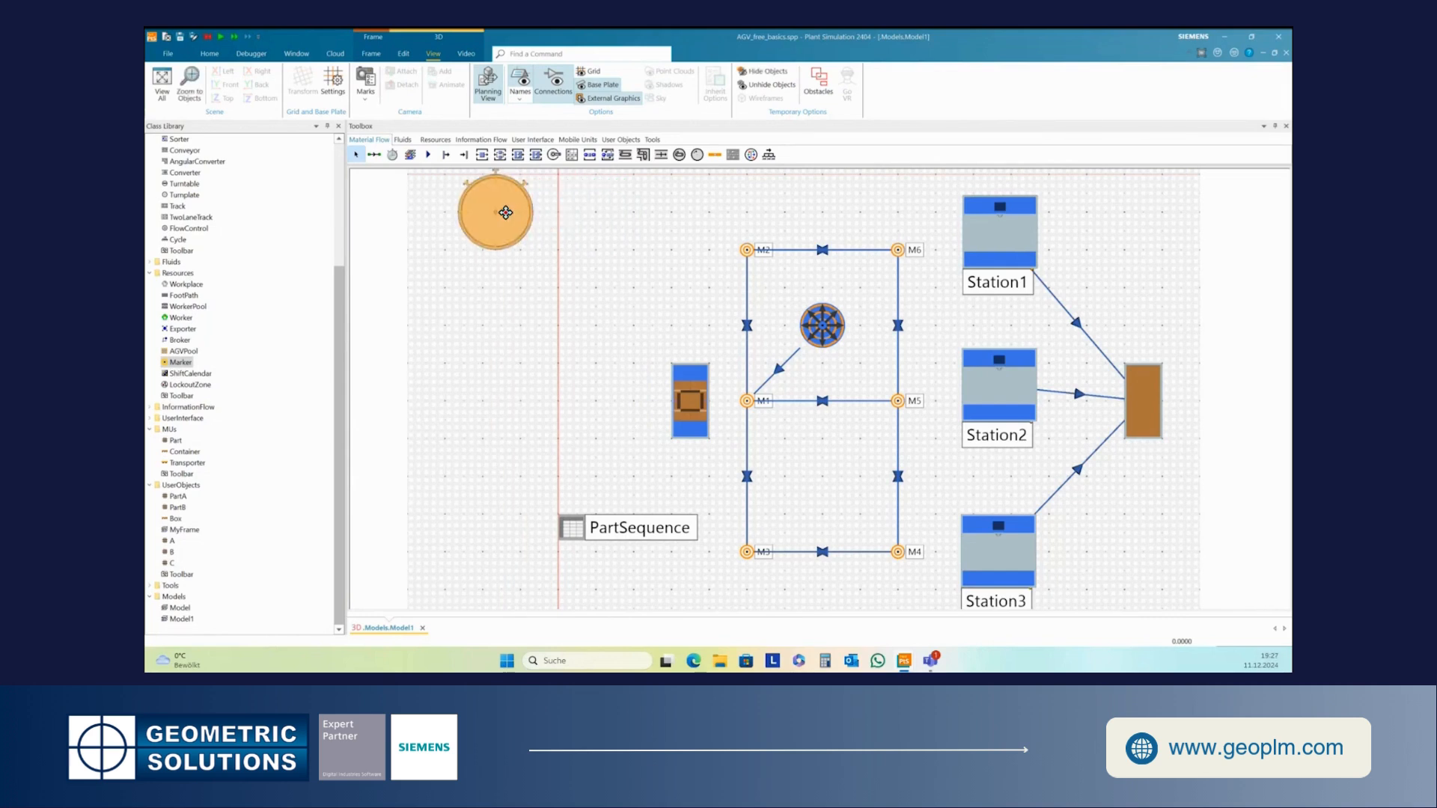
{"action": "left_click", "coordinate": [608, 282]}
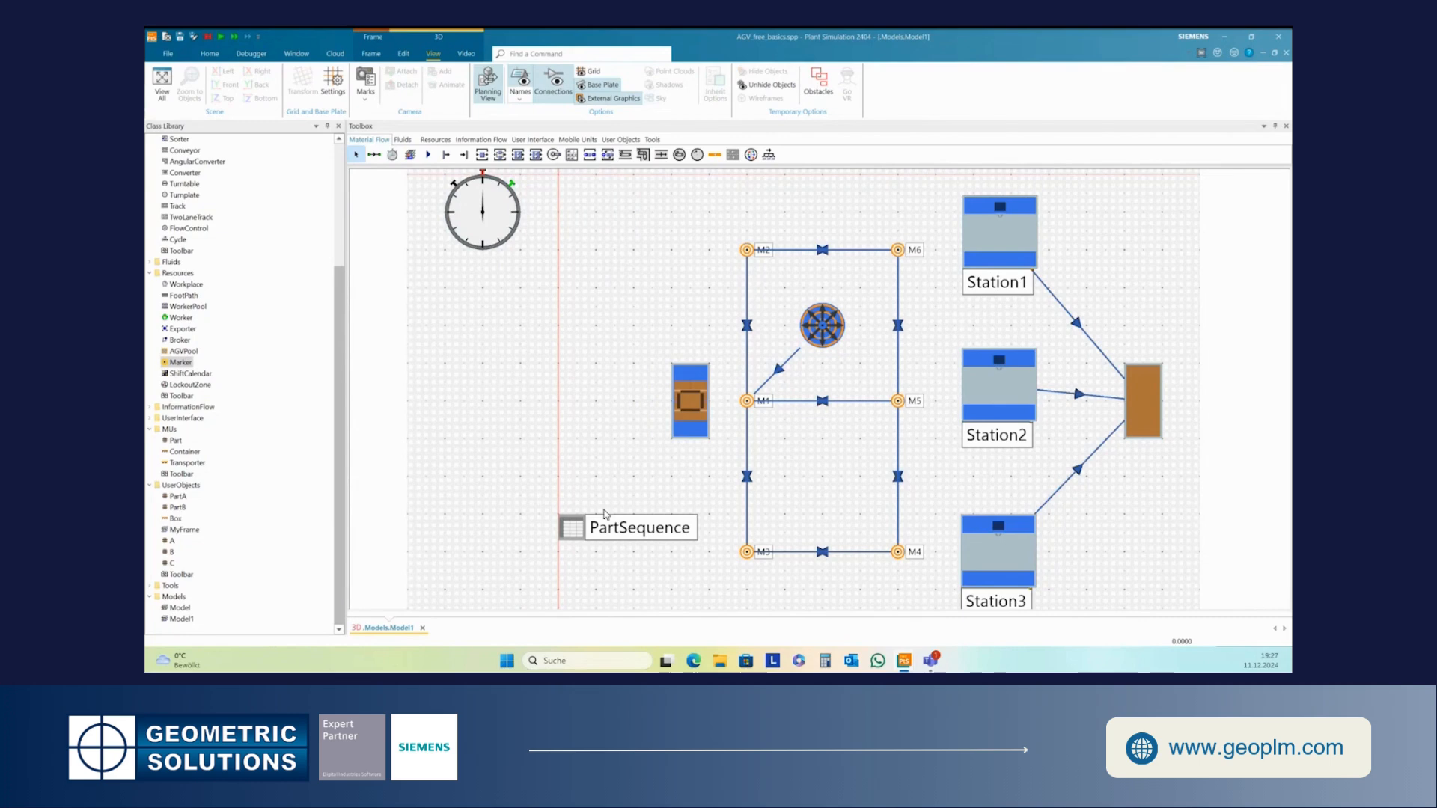
{"action": "left_click_drag", "start_coordinate": [575, 522], "coordinate": [537, 522]}
{"action": "left_click", "coordinate": [622, 401]}
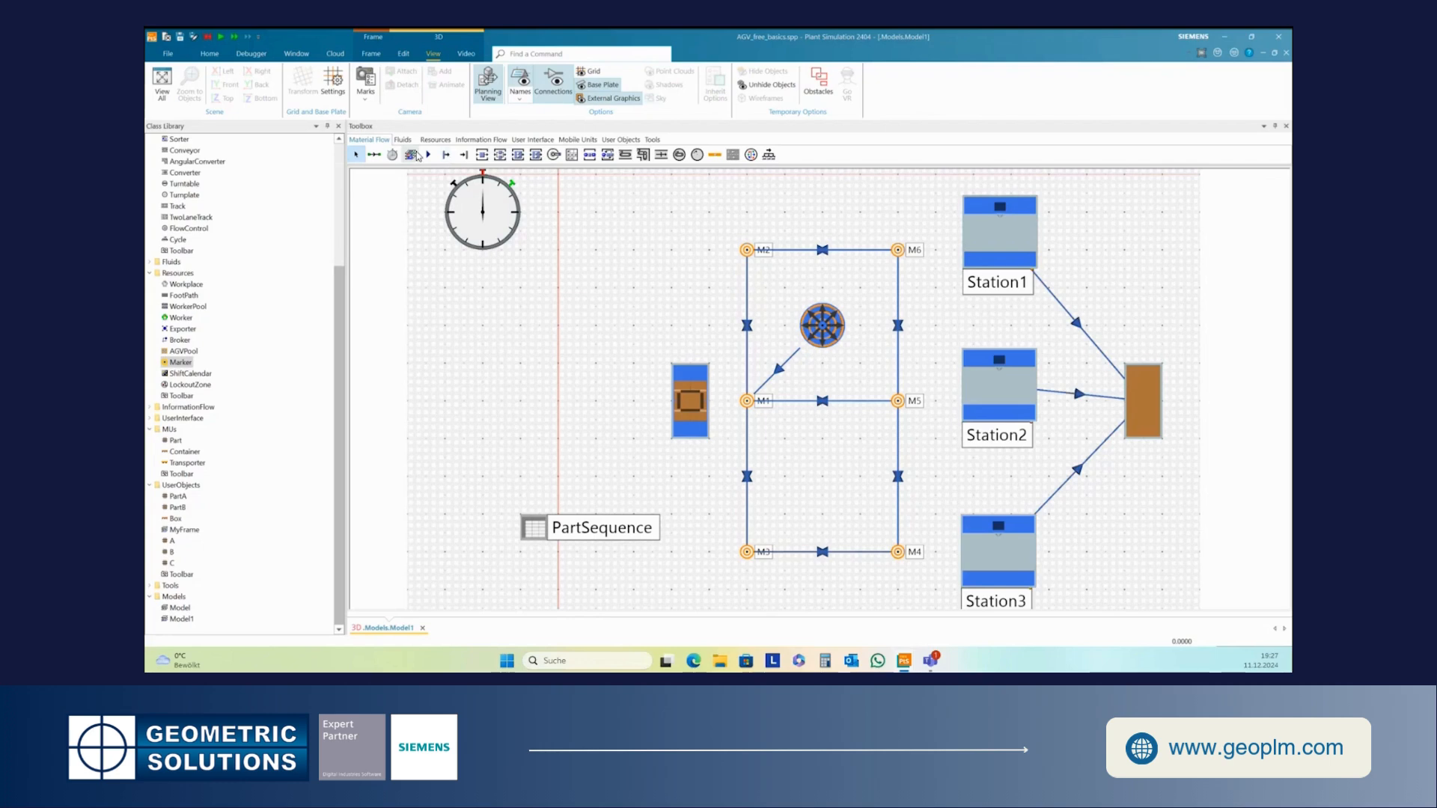
- Add a Method object left of the Source and rename it AGV_control
{"action": "left_click", "coordinate": [481, 139]}
{"action": "left_click", "coordinate": [375, 154]}
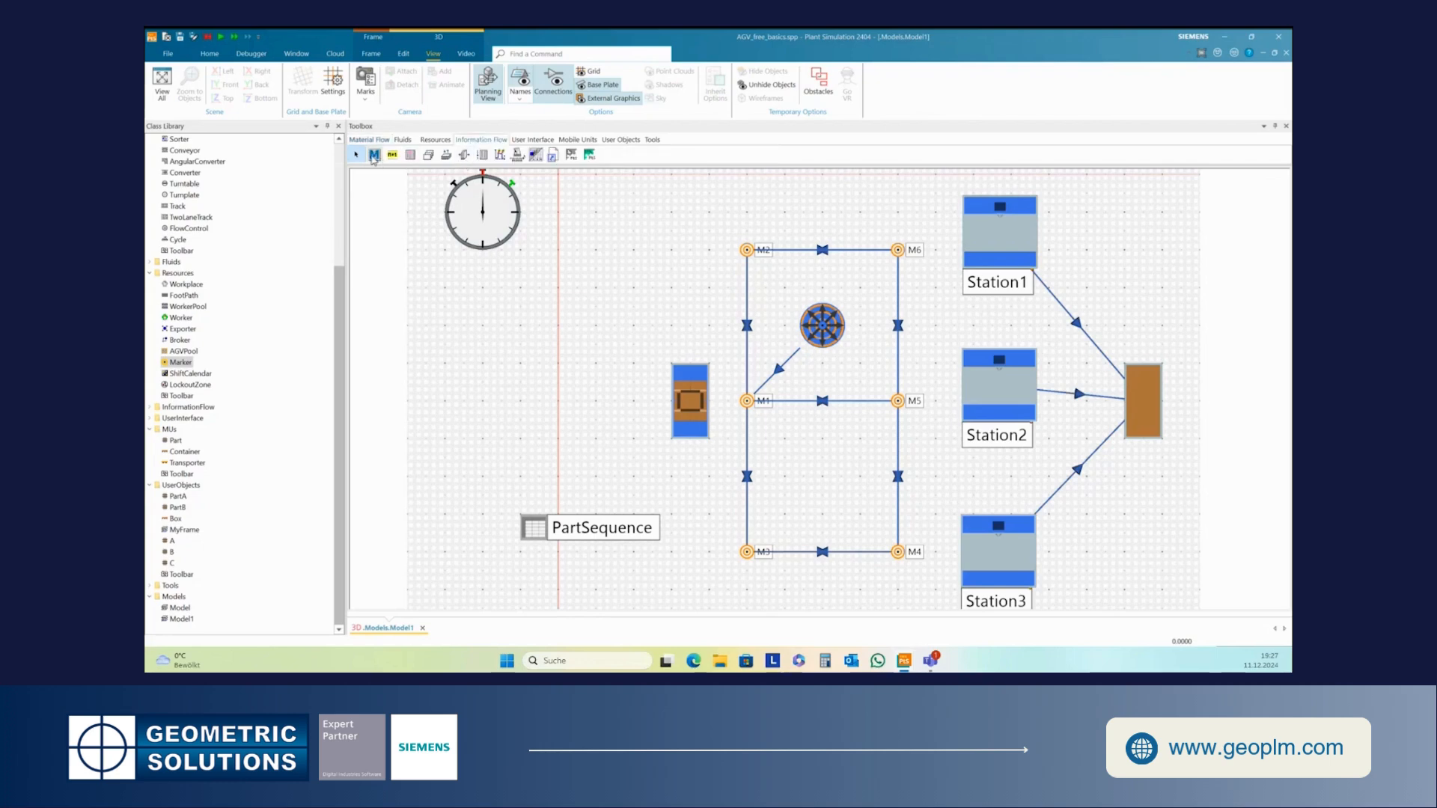
{"action": "left_click", "coordinate": [566, 291]}
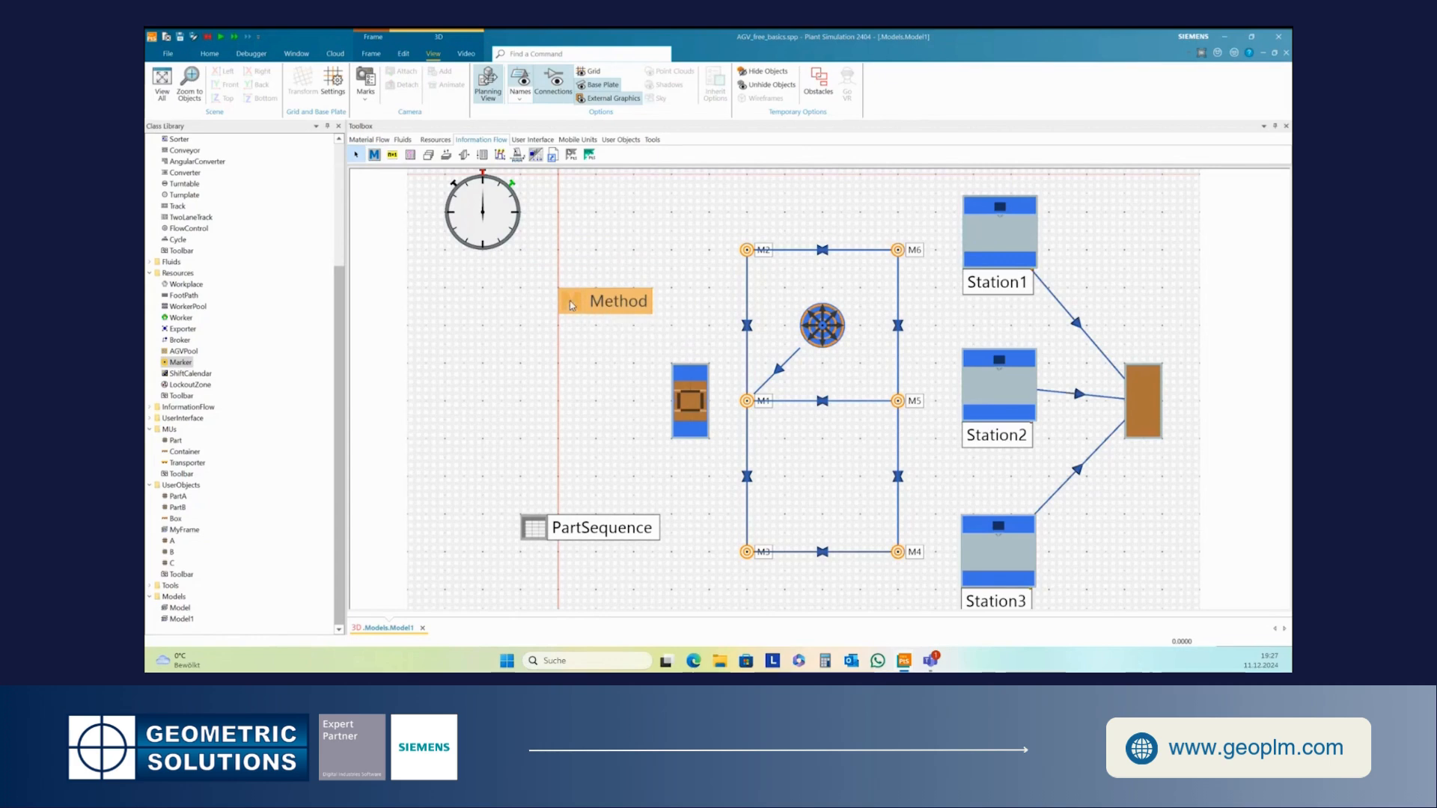
{"action": "right_click", "coordinate": [577, 308]}
{"action": "left_click", "coordinate": [609, 362]}
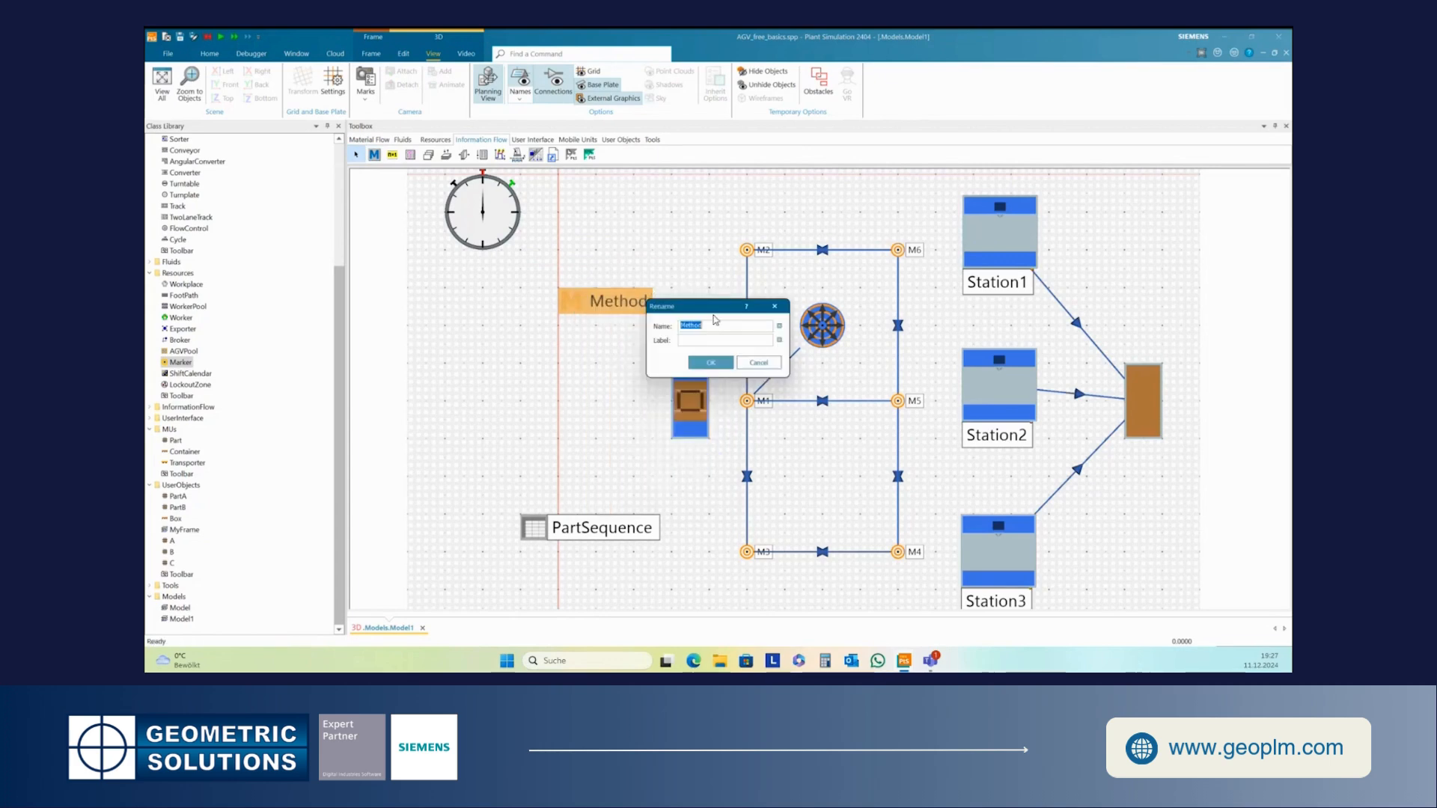
{"action": "type", "text": "AGV_control"}
{"action": "left_click", "coordinate": [715, 363]}
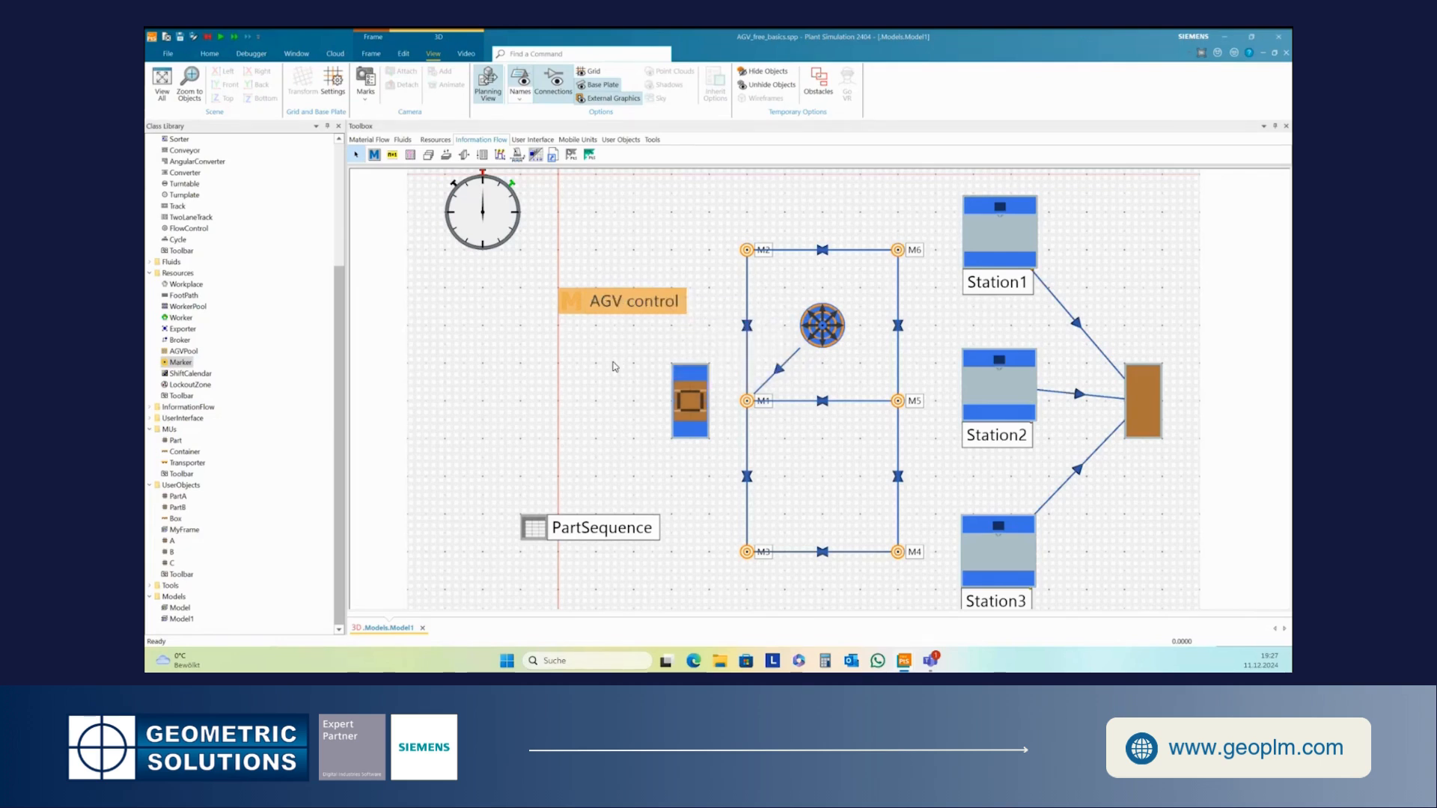
{"action": "left_click", "coordinate": [615, 367]}
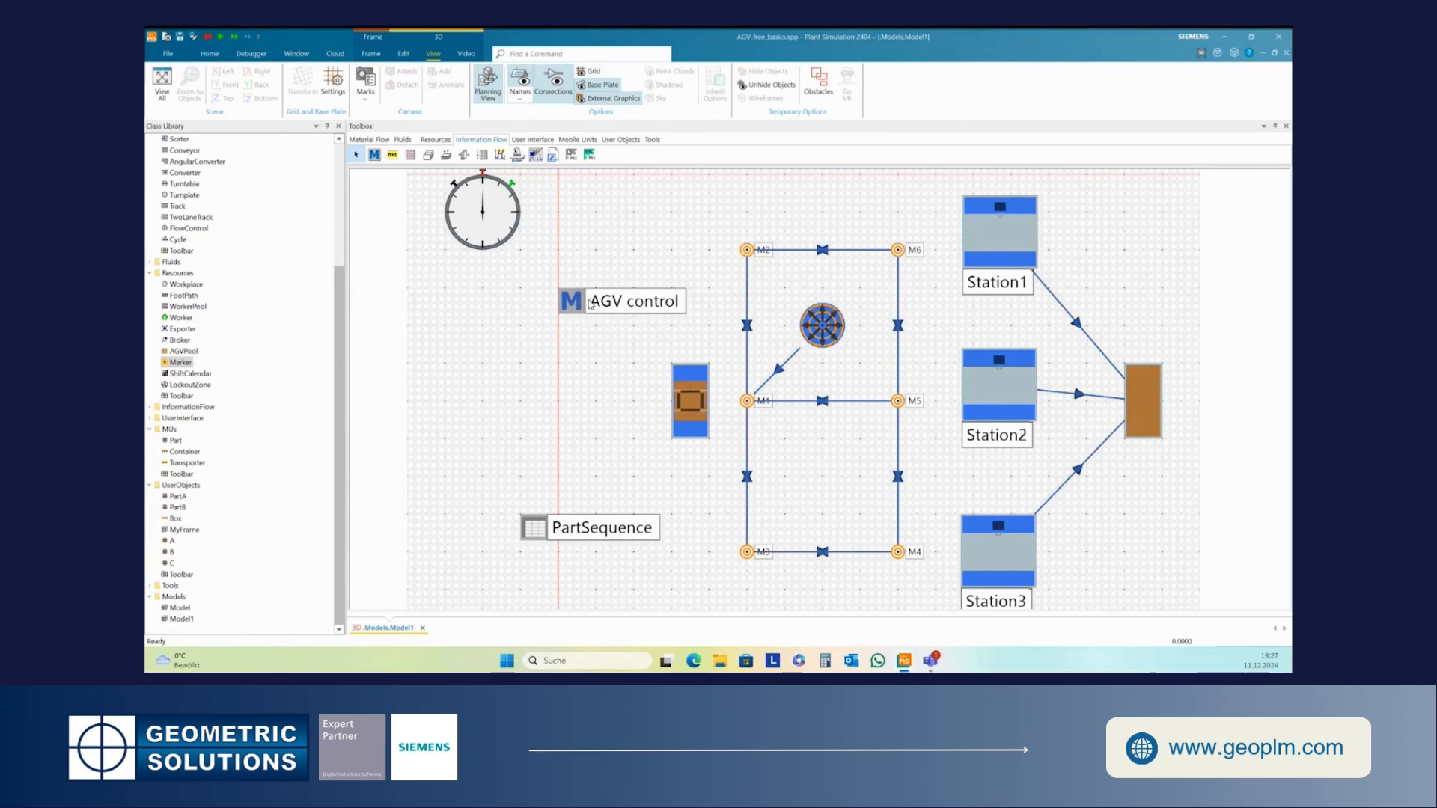
- Add a second Method above AGV_control, rename it init, and nudge it slightly down
{"action": "left_click_drag", "start_coordinate": [374, 155], "coordinate": [559, 232]}
{"action": "right_click", "coordinate": [560, 229]}
{"action": "left_click", "coordinate": [629, 282]}
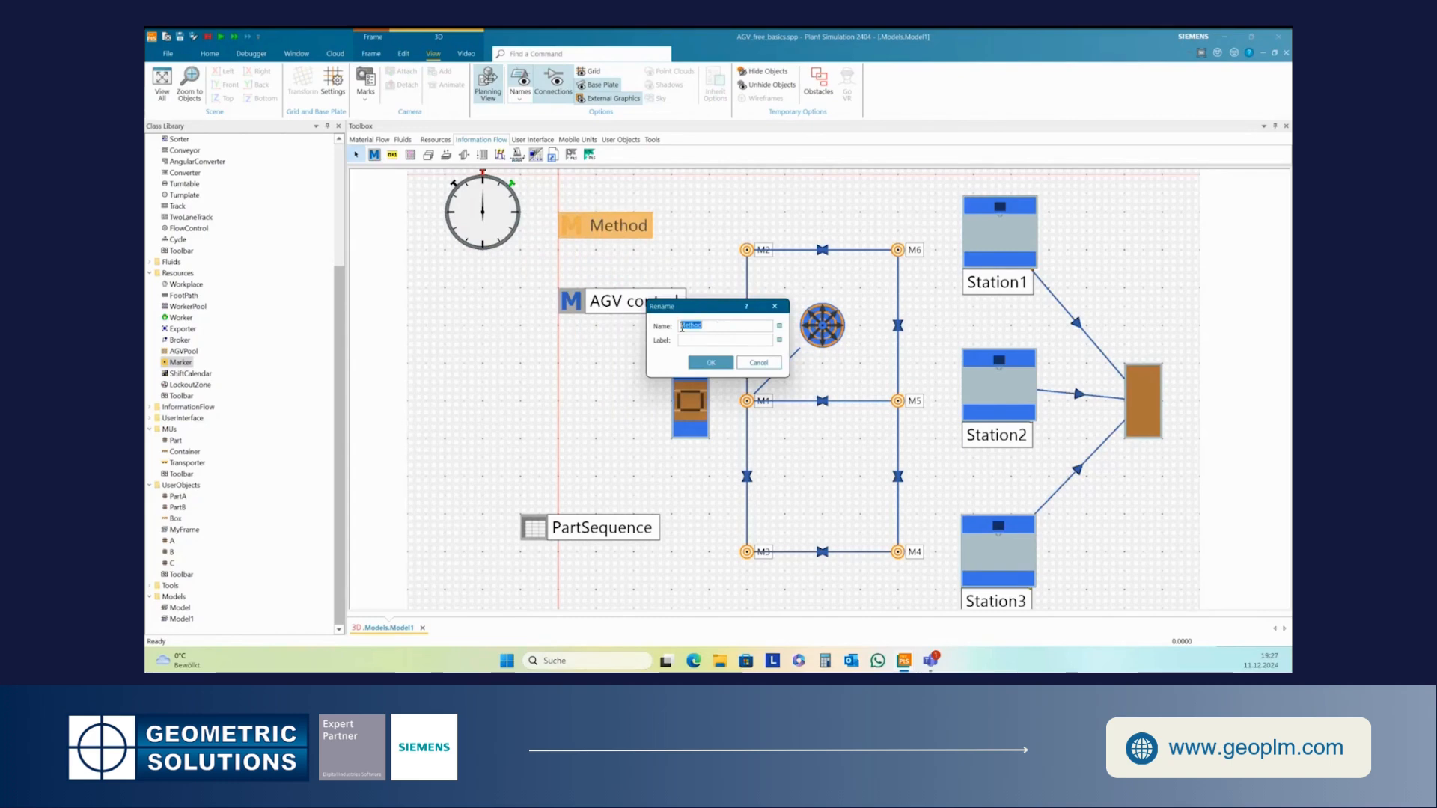
{"action": "type", "text": "in"}
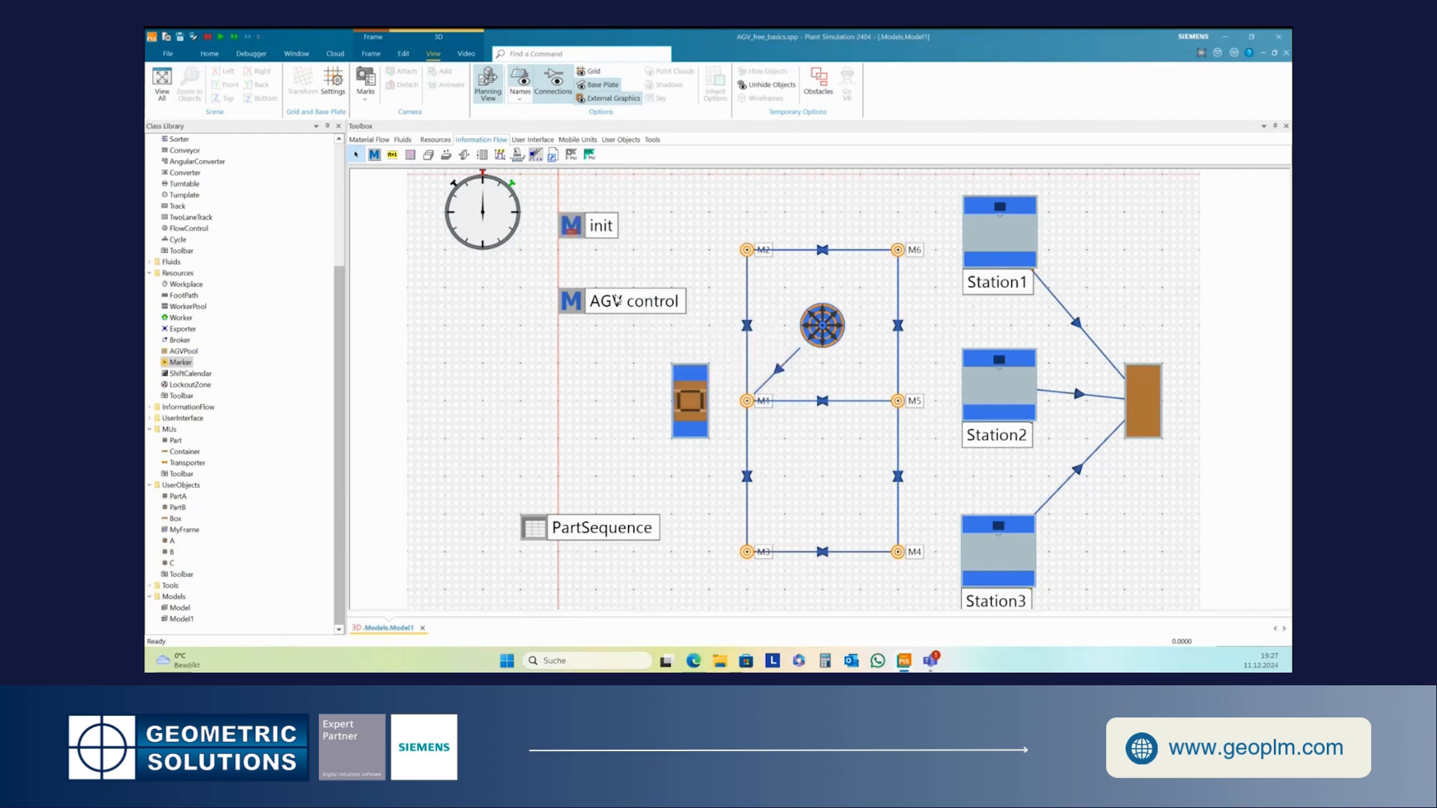
{"action": "left_click_drag", "start_coordinate": [589, 233], "coordinate": [589, 248]}
{"action": "left_click", "coordinate": [608, 272]}
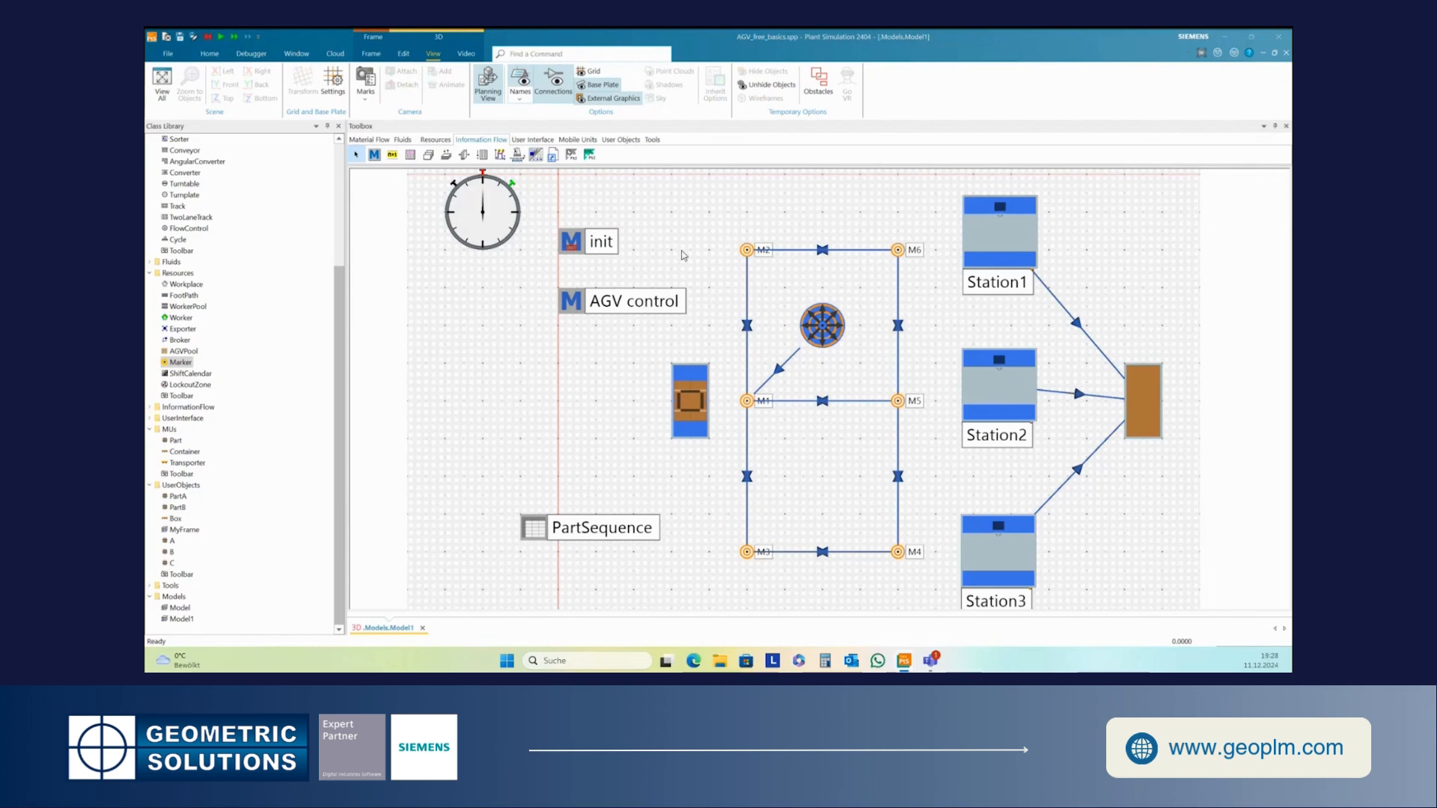
- Open the init method, enter &Agv_control.executeNewCallchain, apply it and close the editor
{"action": "left_click", "coordinate": [575, 244]}
{"action": "double_click", "coordinate": [575, 244]}
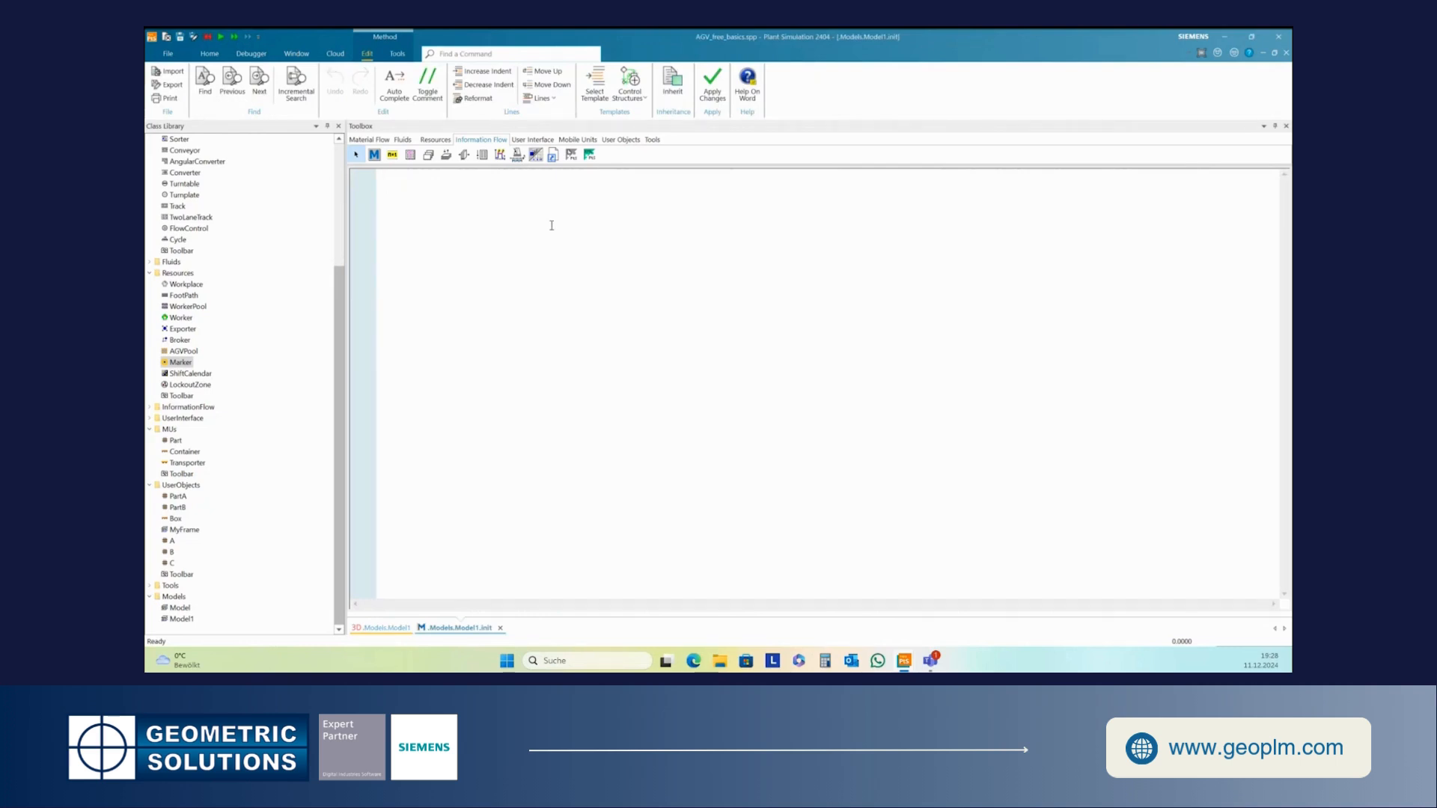
{"action": "type", "text": "&Agv"}
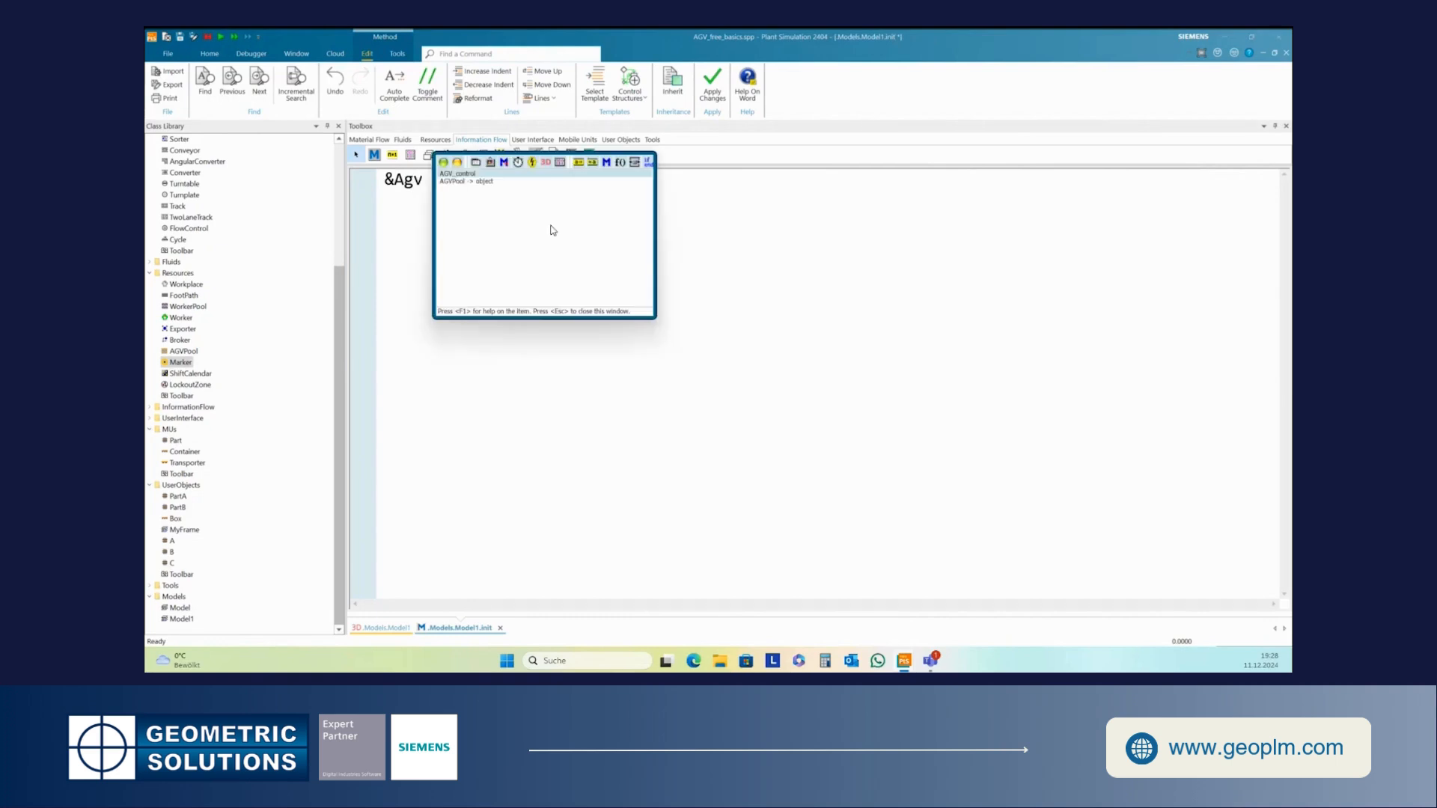
{"action": "double_click", "coordinate": [470, 175]}
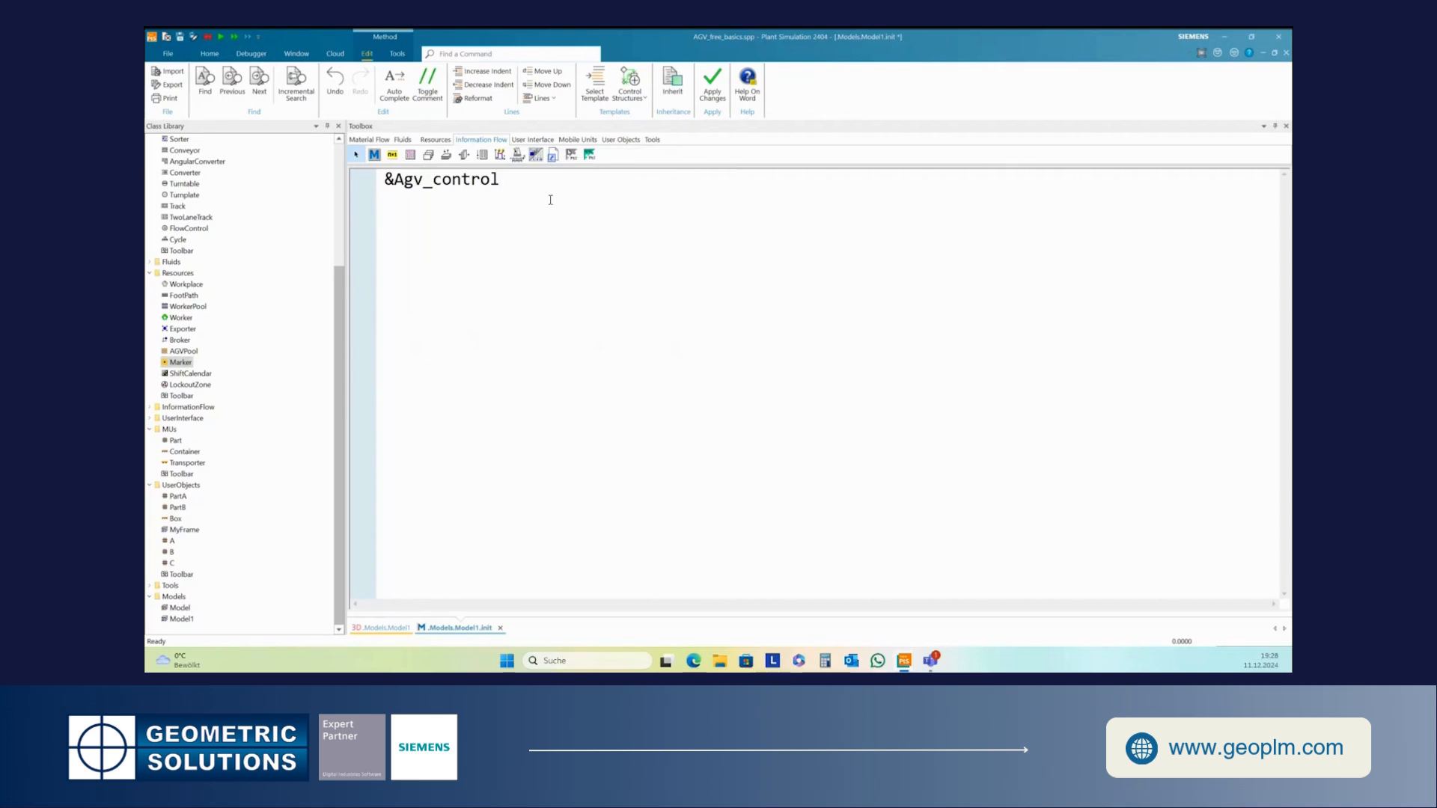
{"action": "type", "text": ".executeNew"}
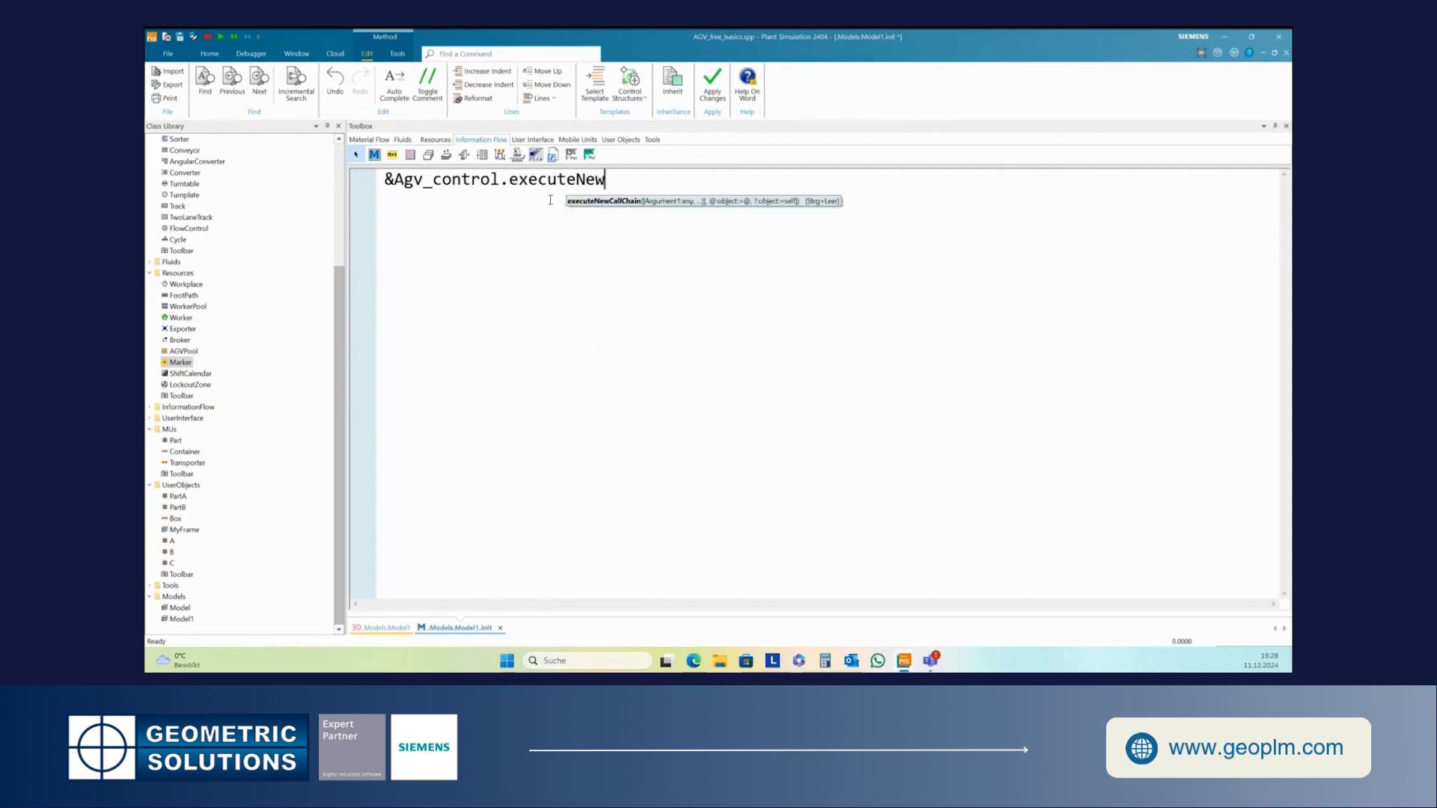
{"action": "type", "text": "Callchain"}
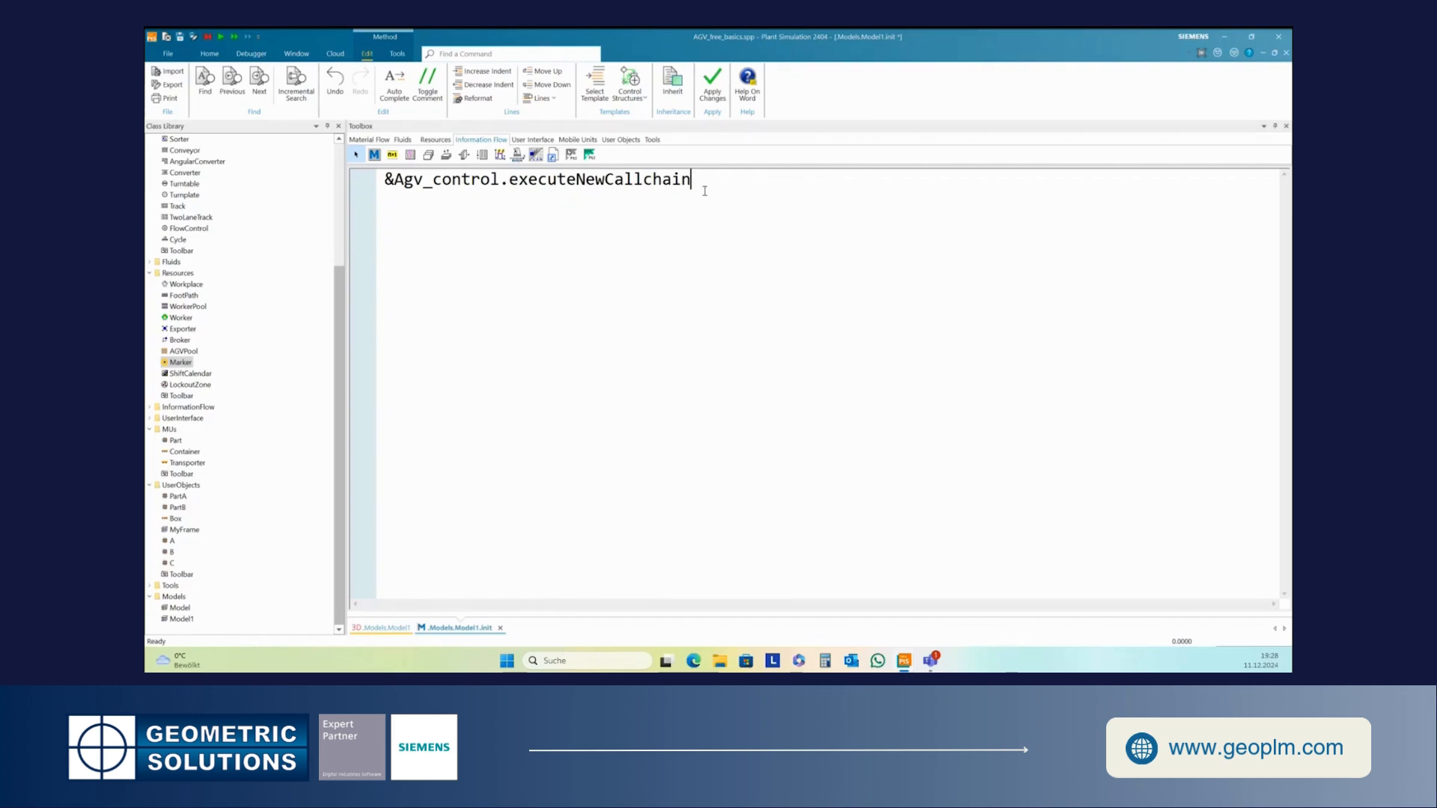
{"action": "key", "text": "F7"}
{"action": "left_click", "coordinate": [1286, 53]}
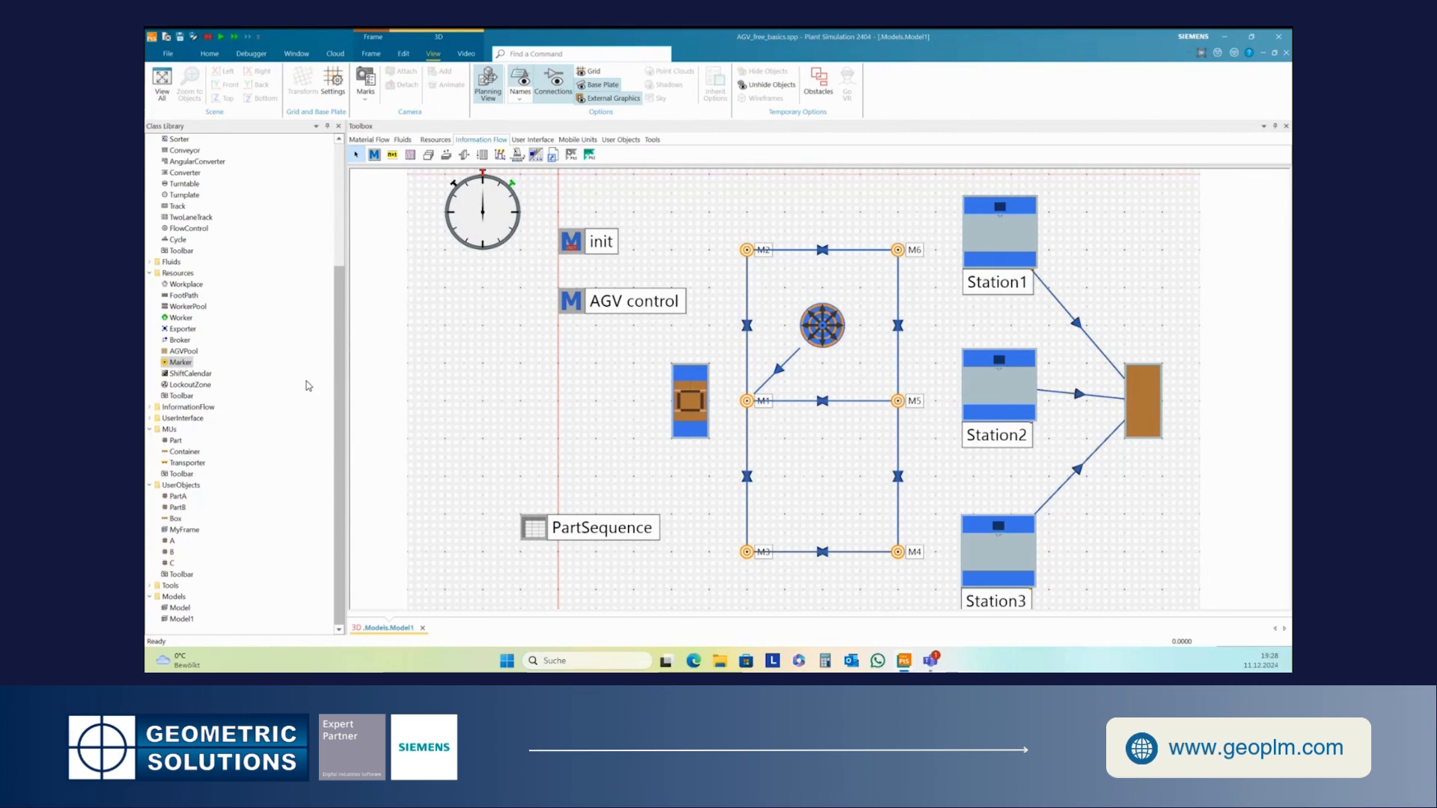
- Open the Transporter class and review its Routing settings before confirming the dialog
{"action": "double_click", "coordinate": [187, 462]}
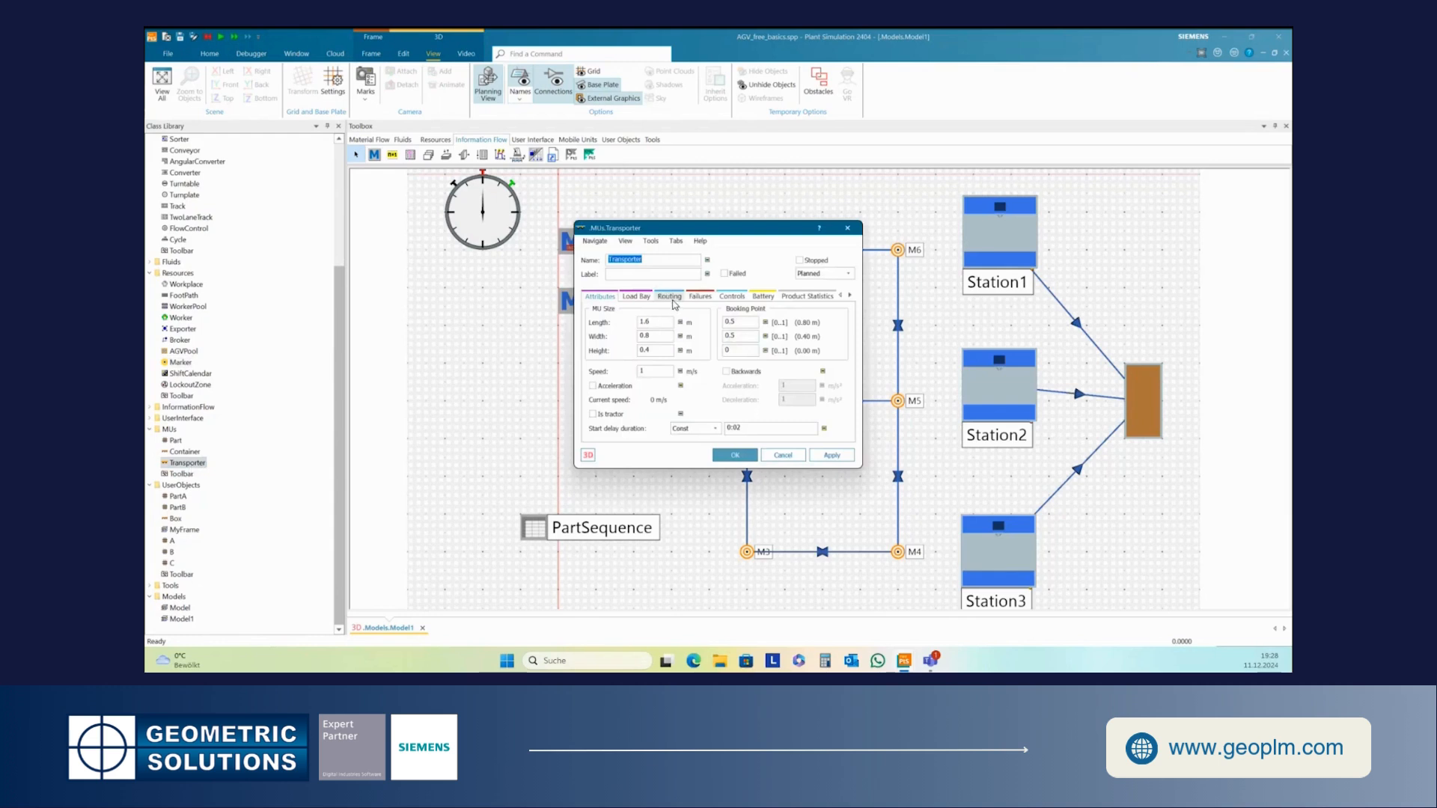
{"action": "left_click", "coordinate": [670, 296]}
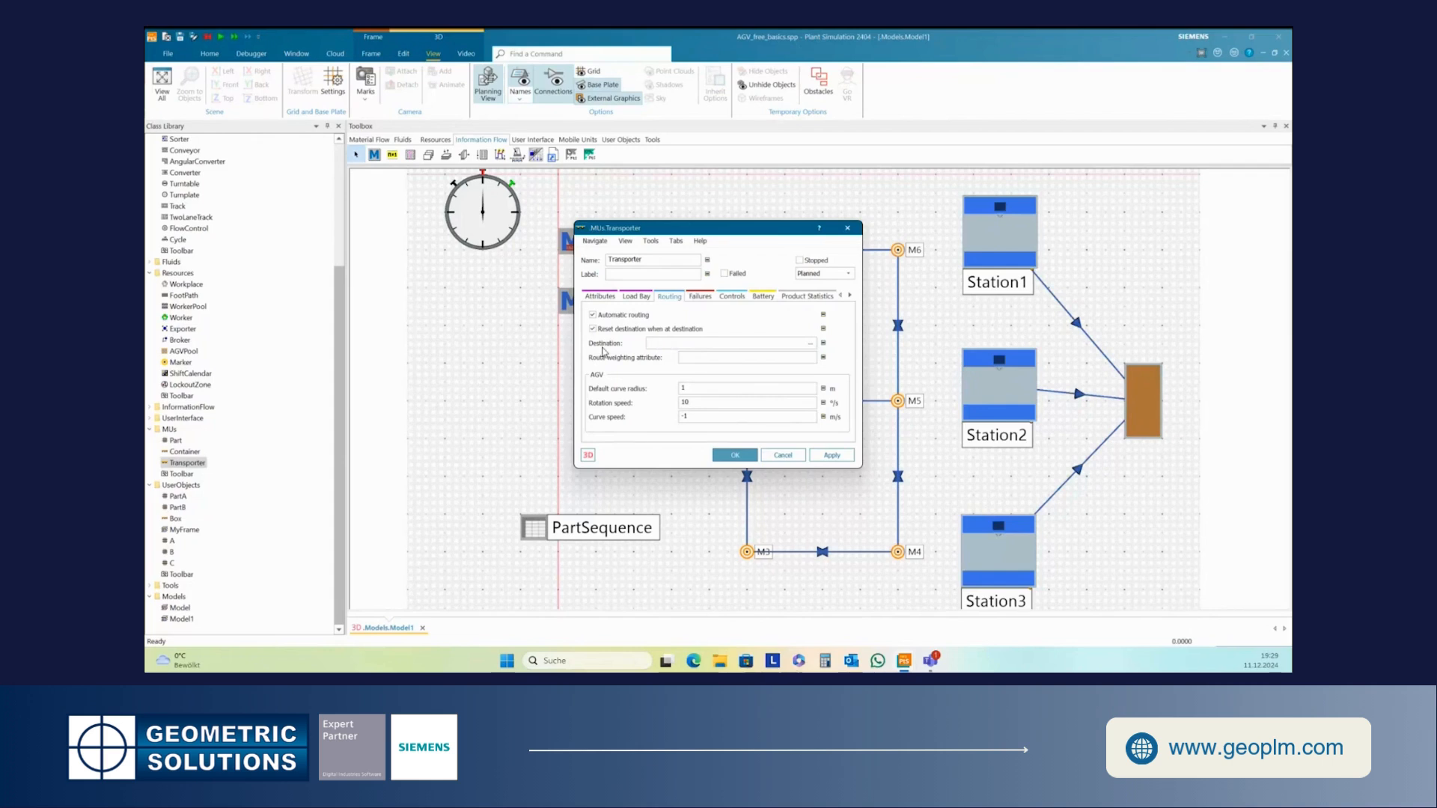
{"action": "left_click", "coordinate": [746, 342]}
{"action": "left_click", "coordinate": [730, 456]}
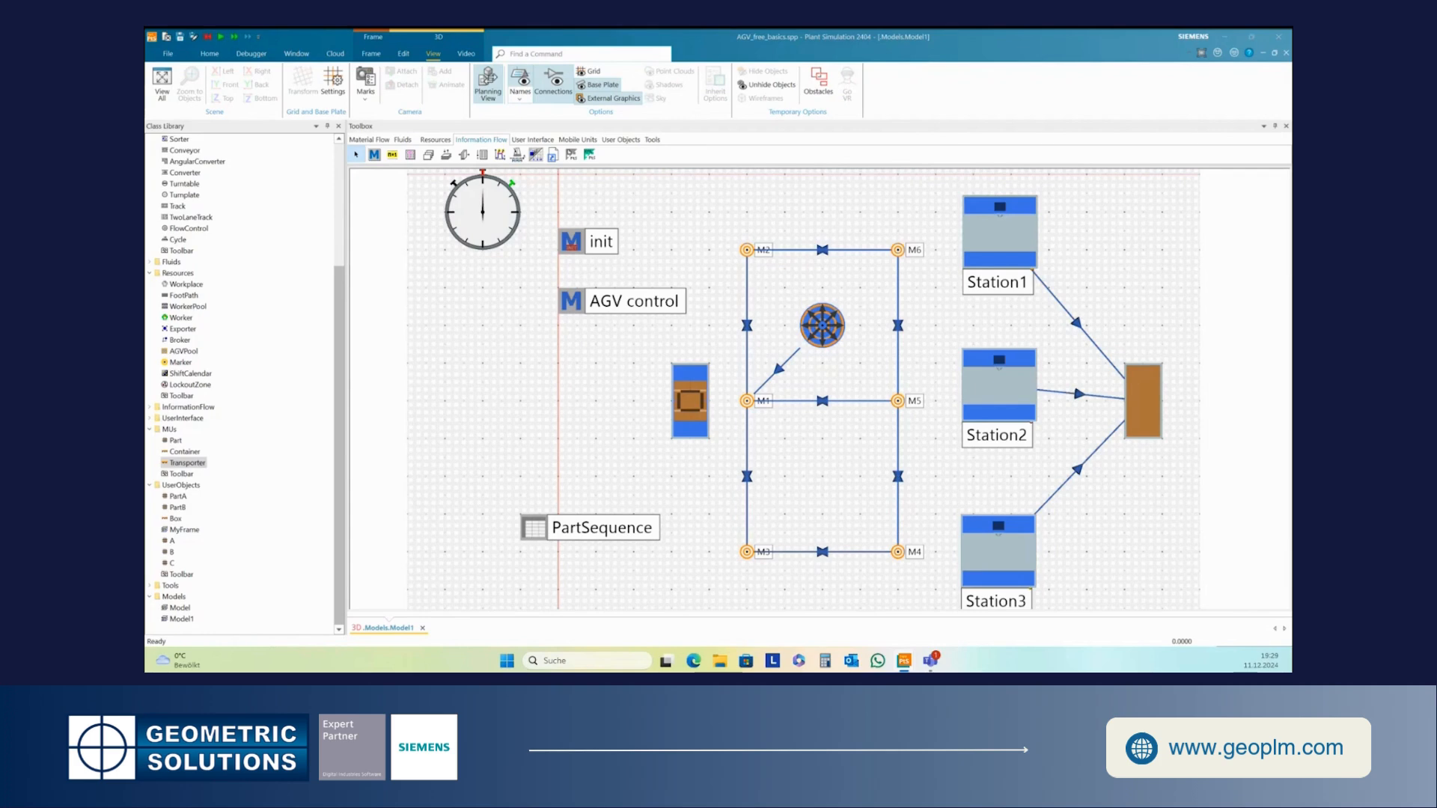
- Open AGV_control and write var AGV:object and AGV:=.MUs.Transporter:1
{"action": "left_click", "coordinate": [578, 309]}
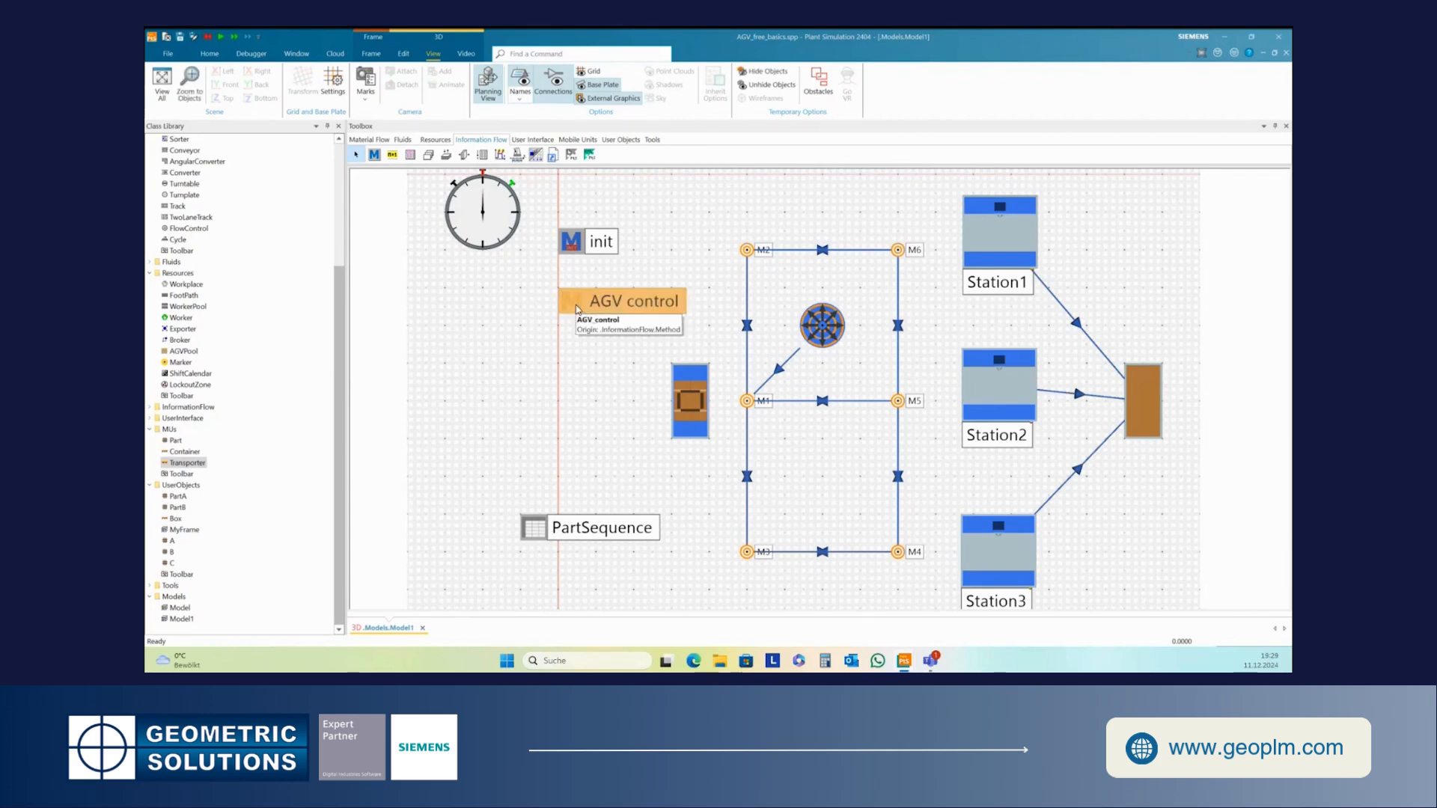
{"action": "double_click", "coordinate": [578, 309]}
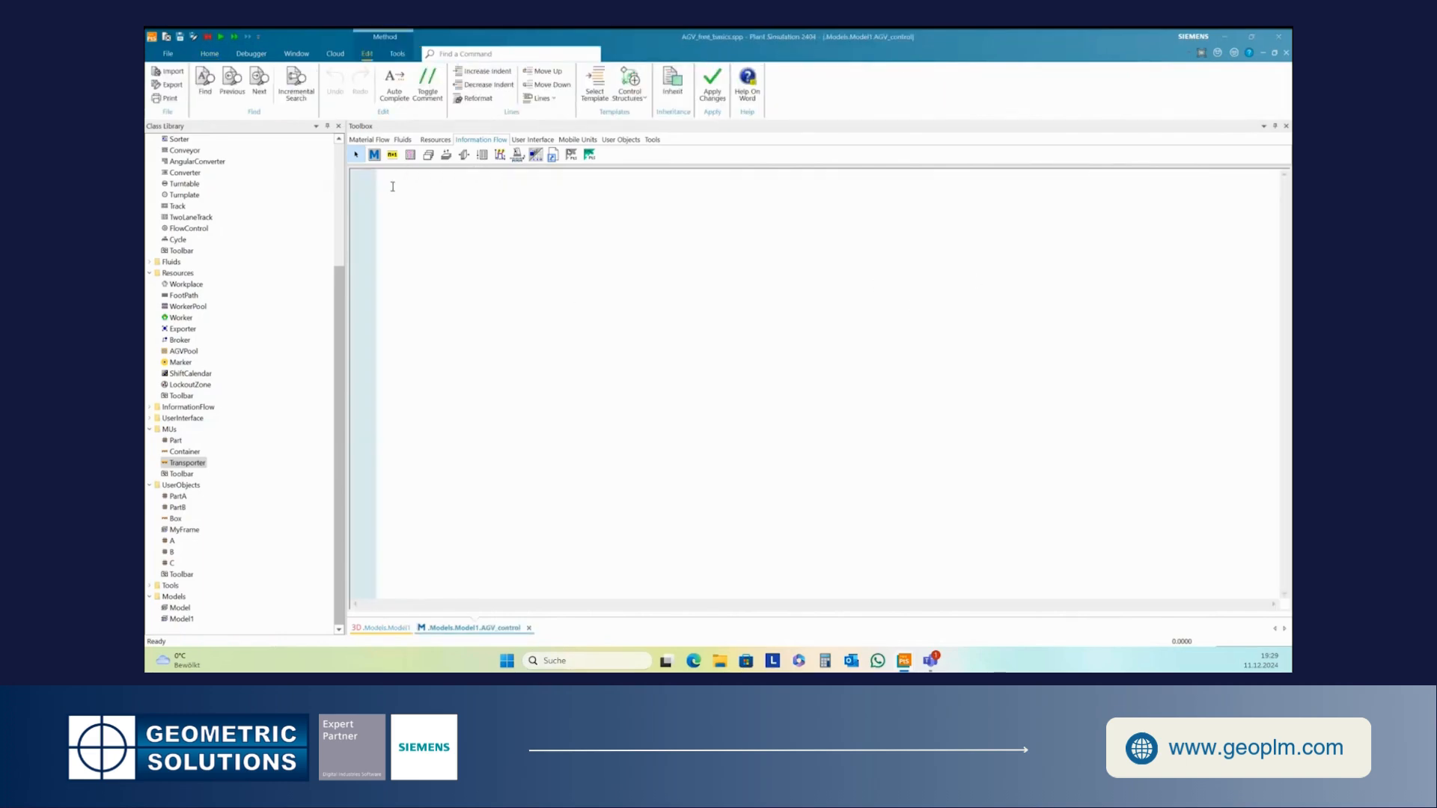
{"action": "type", "text": "var AGV:"}
{"action": "type", "text": "object "}
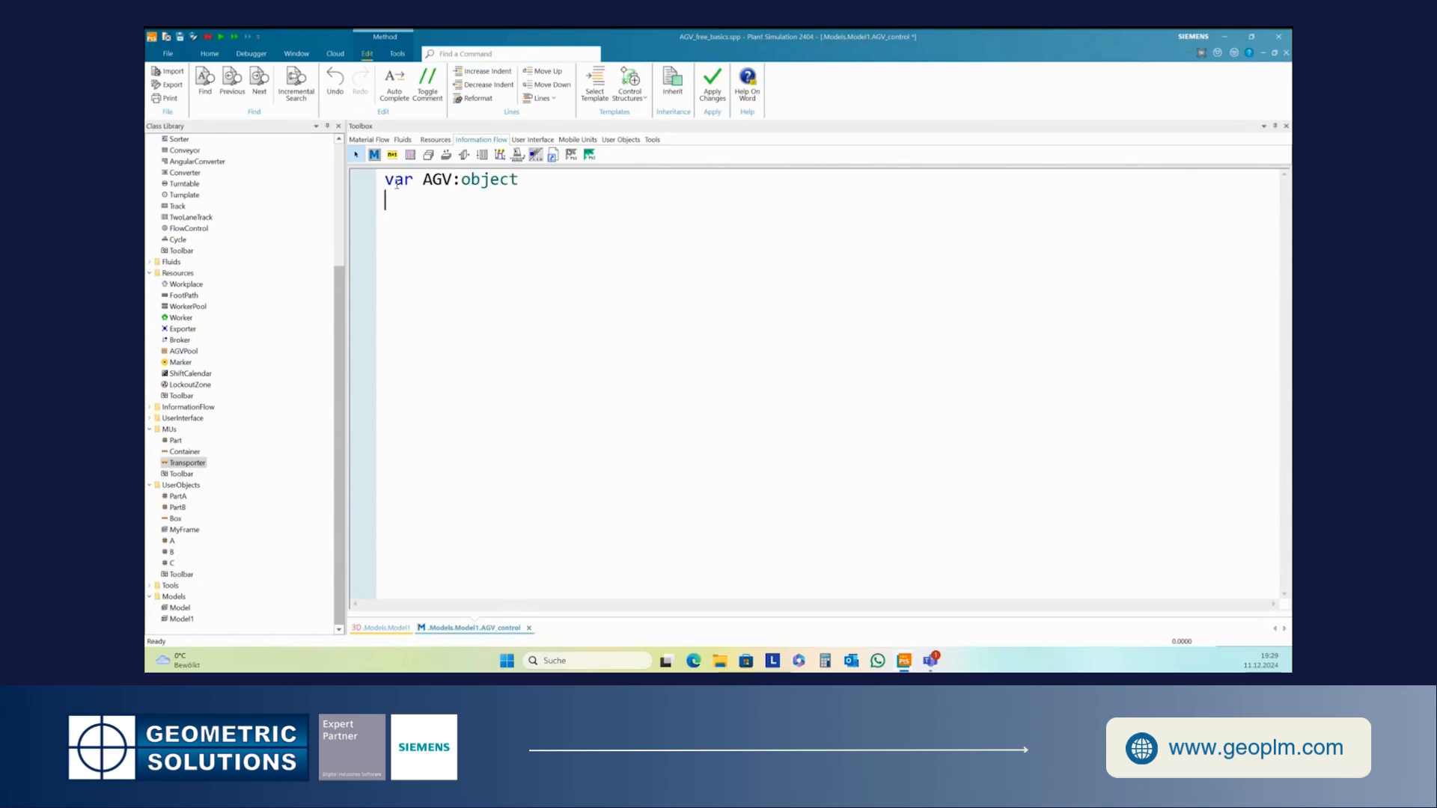
{"action": "type", "text": "AGV:="}
{"action": "left_click_drag", "start_coordinate": [185, 462], "coordinate": [454, 225]}
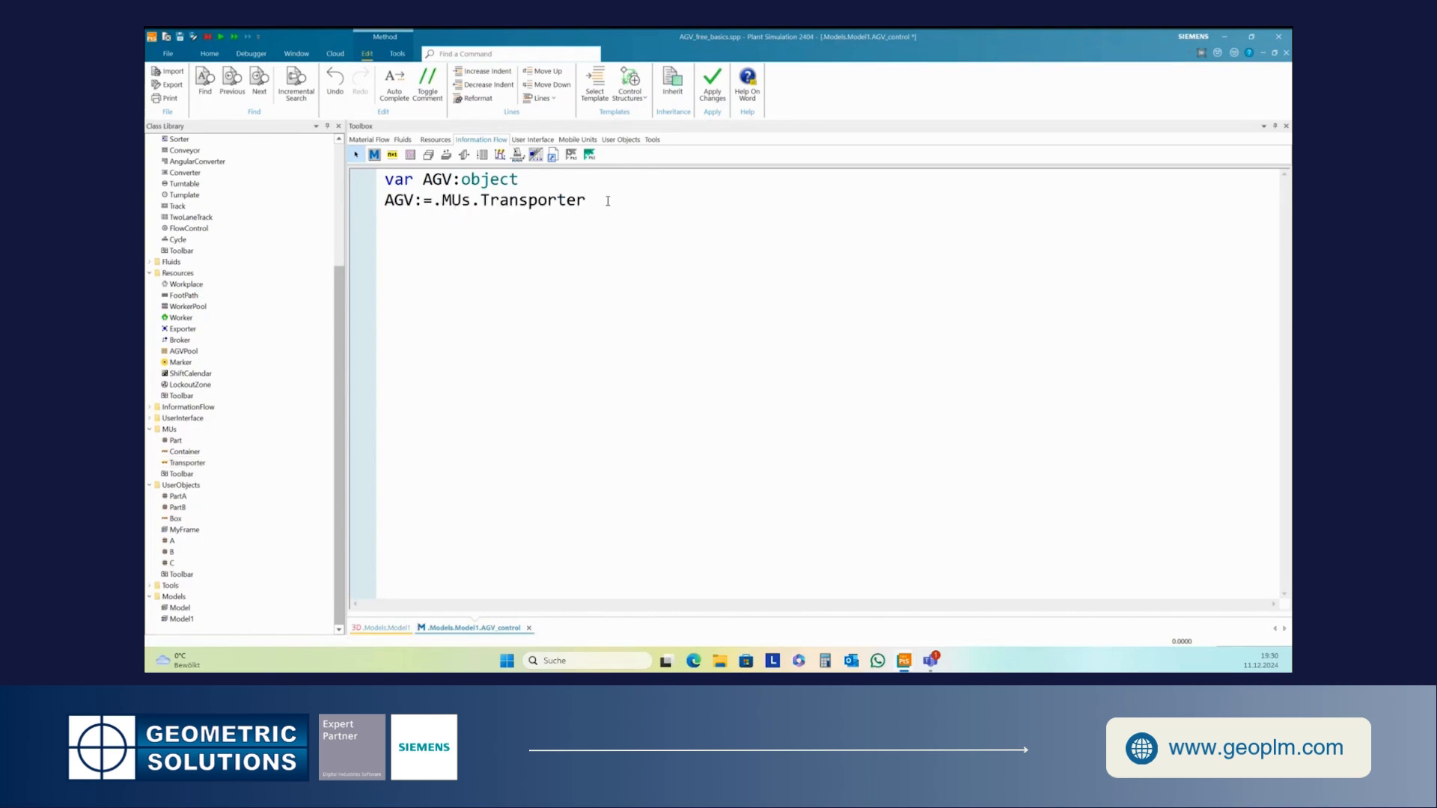
{"action": "type", "text": ":1"}
- Add the comment //drive to source and the line AGV.destination:=M1
{"action": "key", "text": "Return"}
{"action": "type", "text": "//drive to source"}
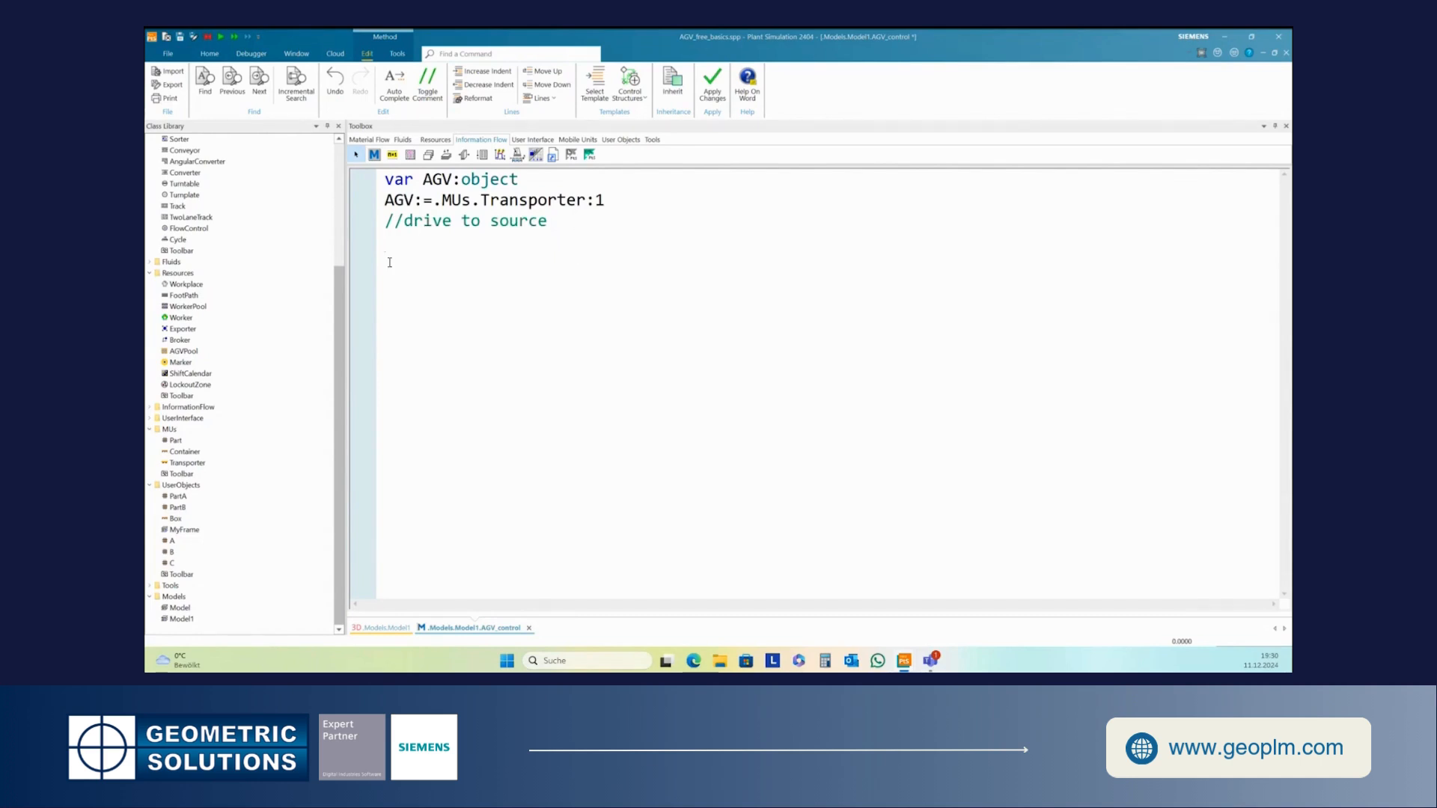
{"action": "type", "text": "AGV.destination:=M1"}
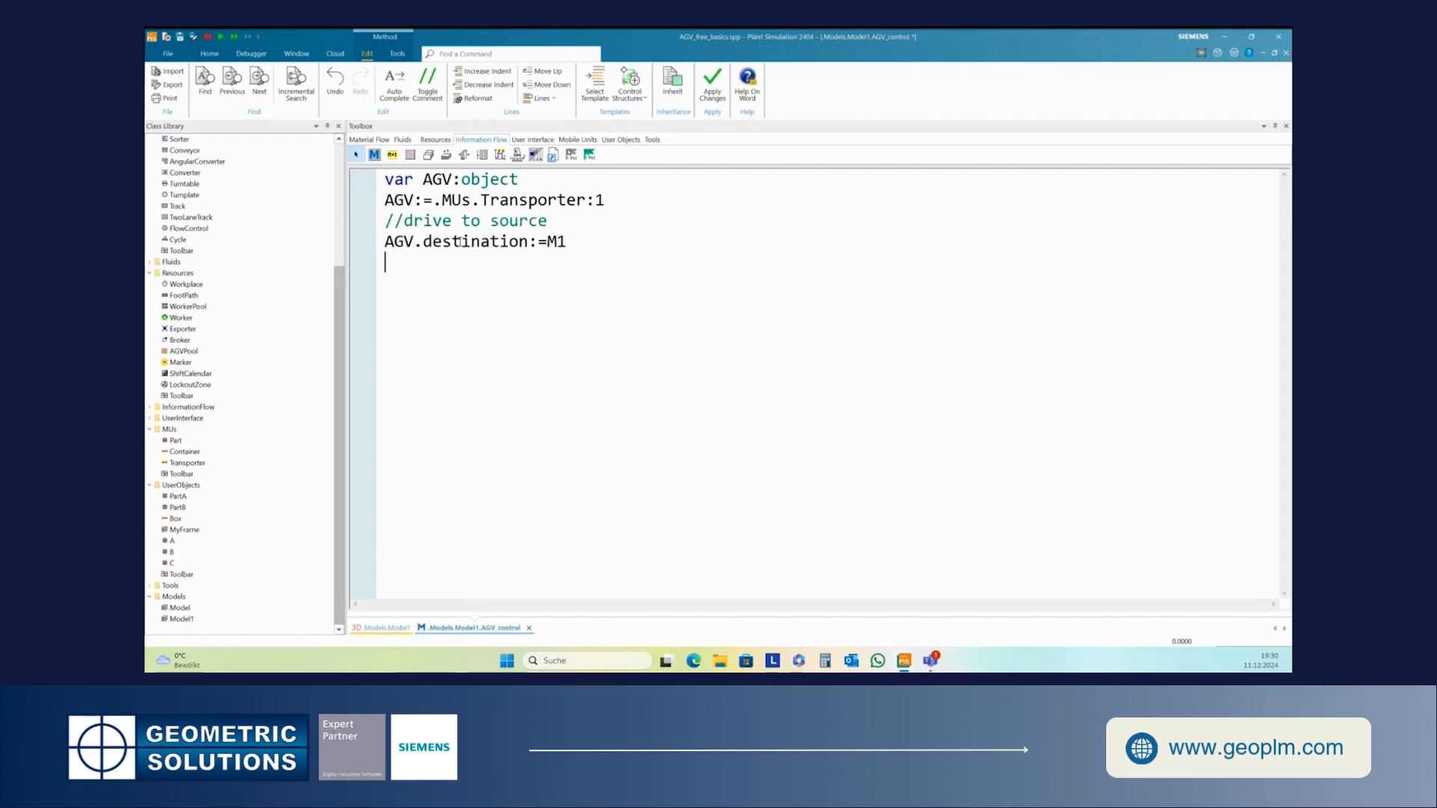
- Add the line waituntil AGV.destinationWasReached and apply the changes to the method
{"action": "left_click", "coordinate": [571, 243]}
{"action": "key", "text": "Return"}
{"action": "type", "text": "waituntil"}
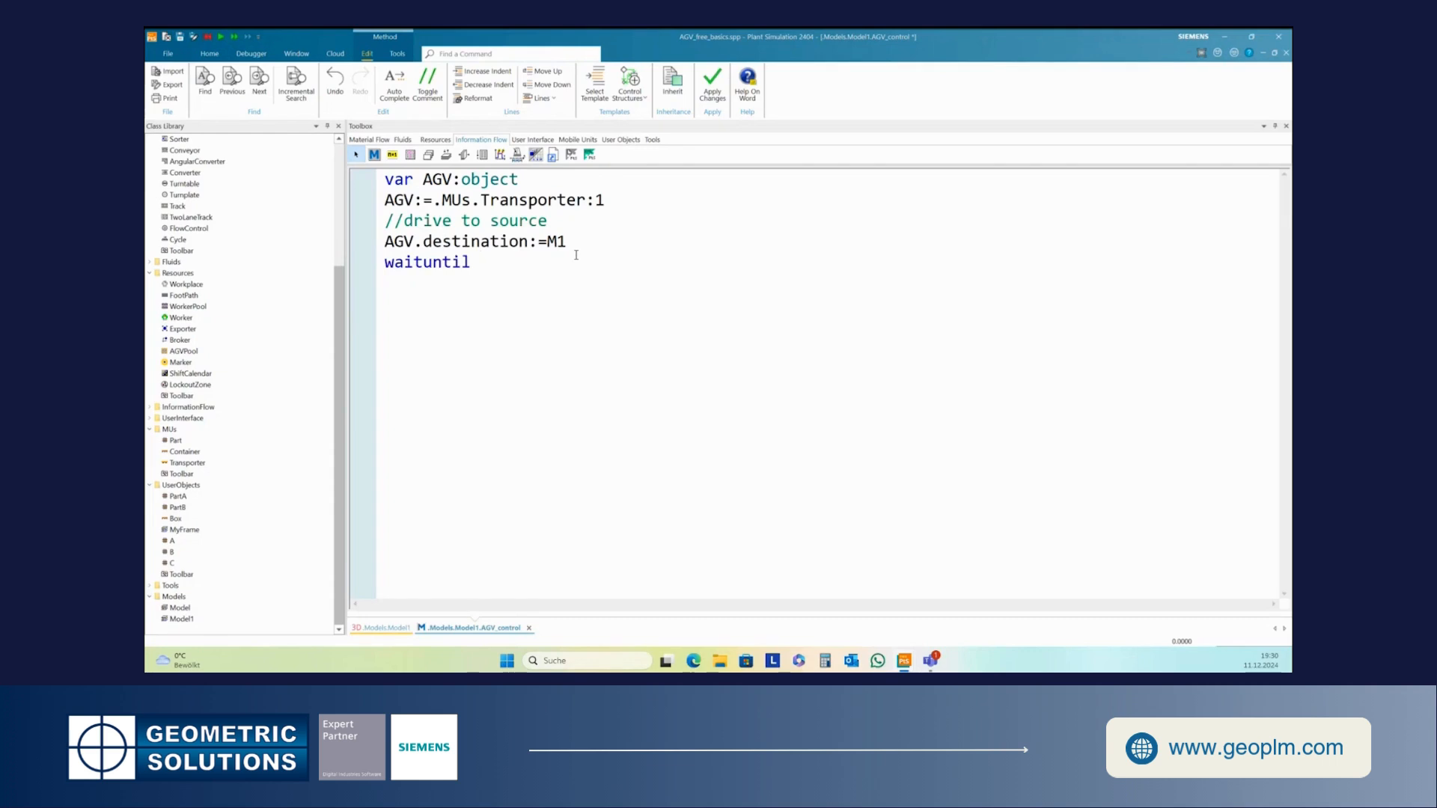
{"action": "type", "text": " AGV.destinationWasR"}
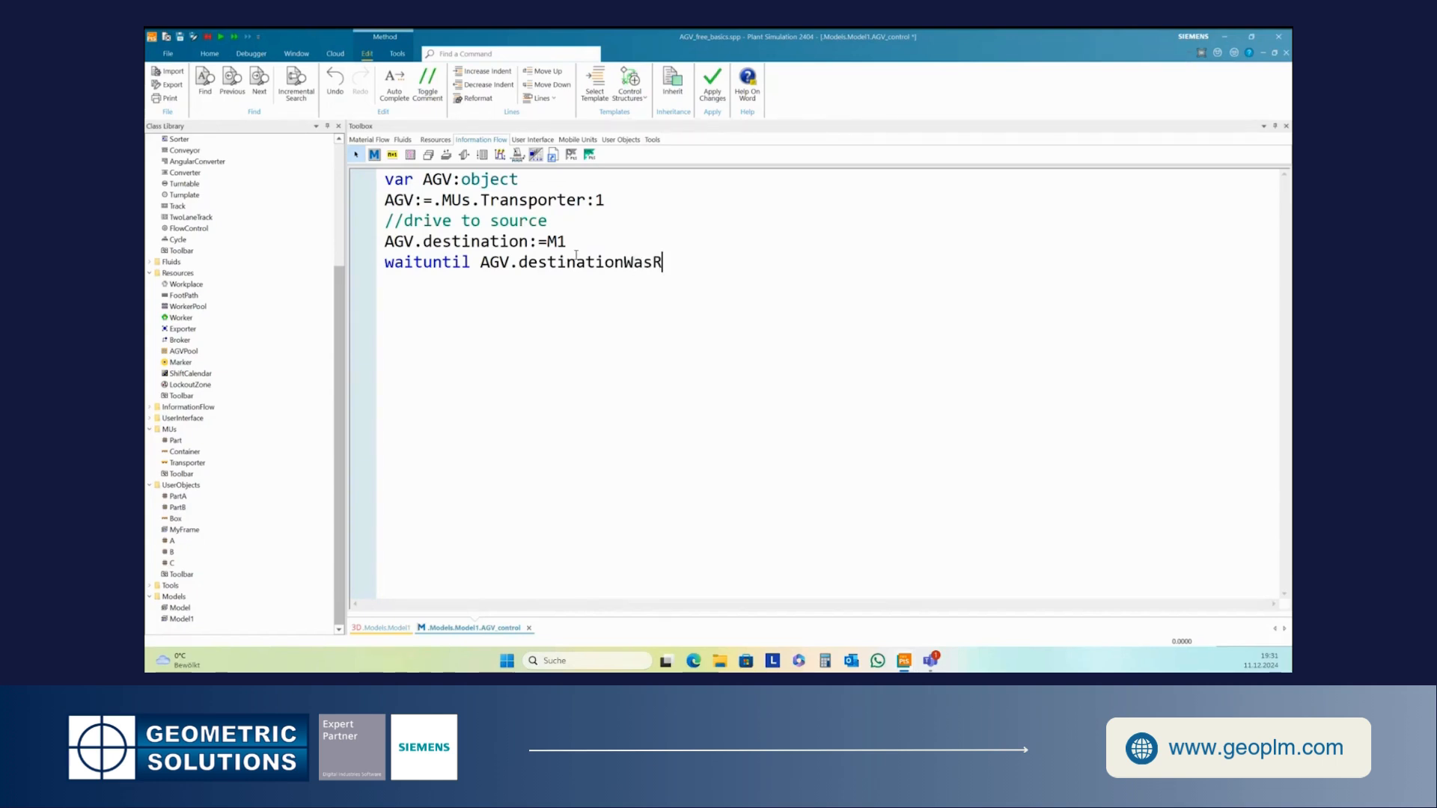
{"action": "type", "text": "eached"}
{"action": "left_click", "coordinate": [713, 82]}
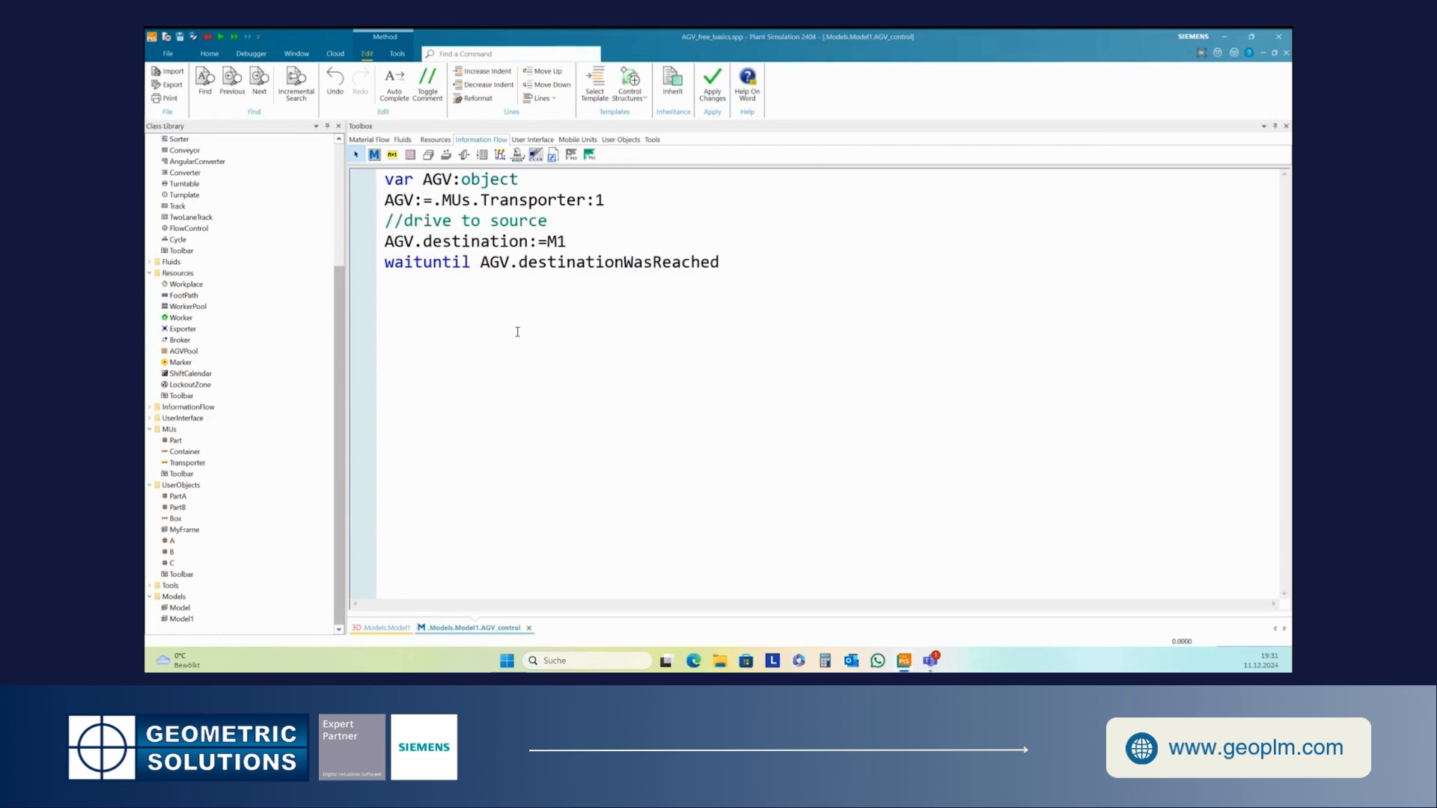
- Switch to the model and start the simulation to test the AGV driving to M1
{"action": "key", "text": "Return"}
{"action": "left_click", "coordinate": [384, 628]}
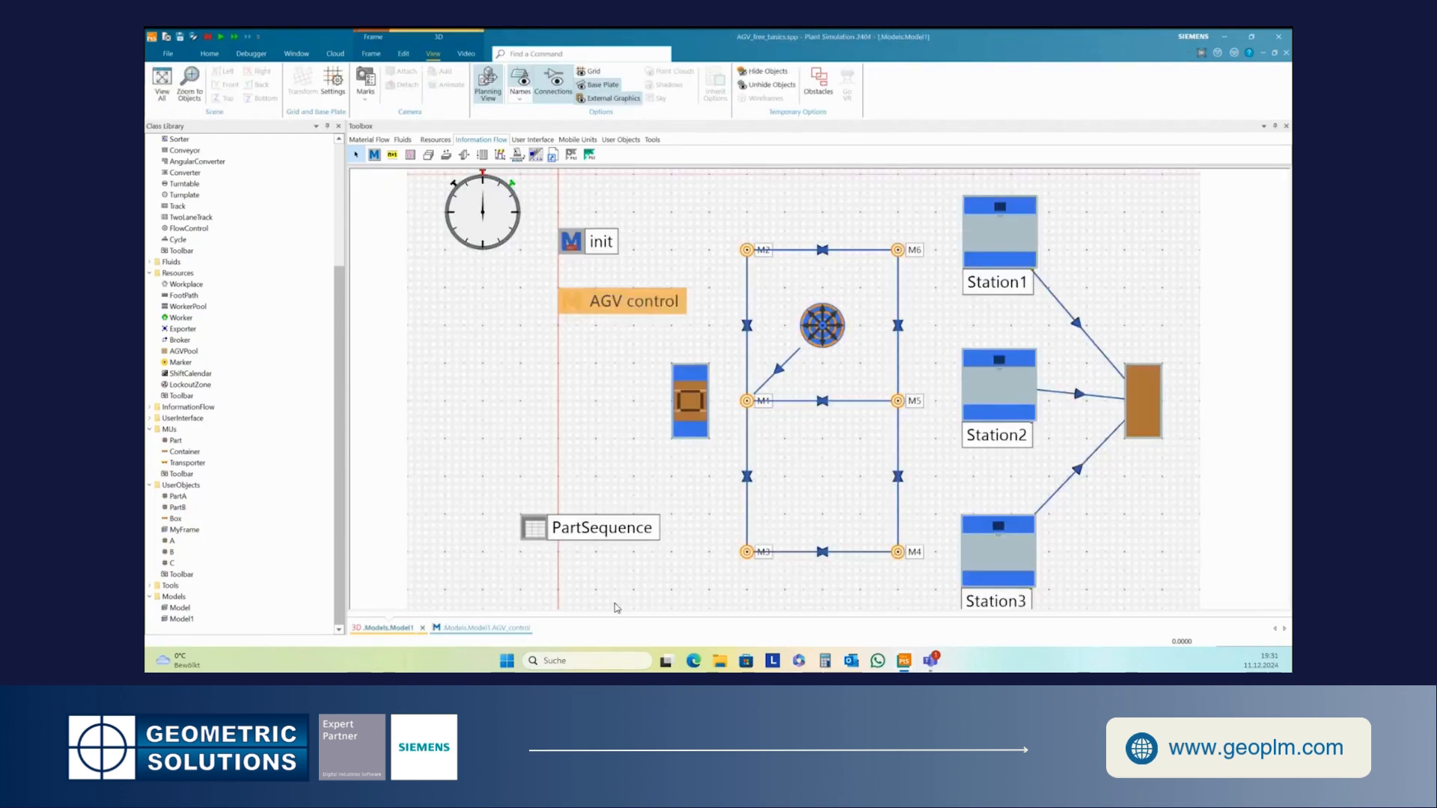
{"action": "left_click", "coordinate": [209, 54]}
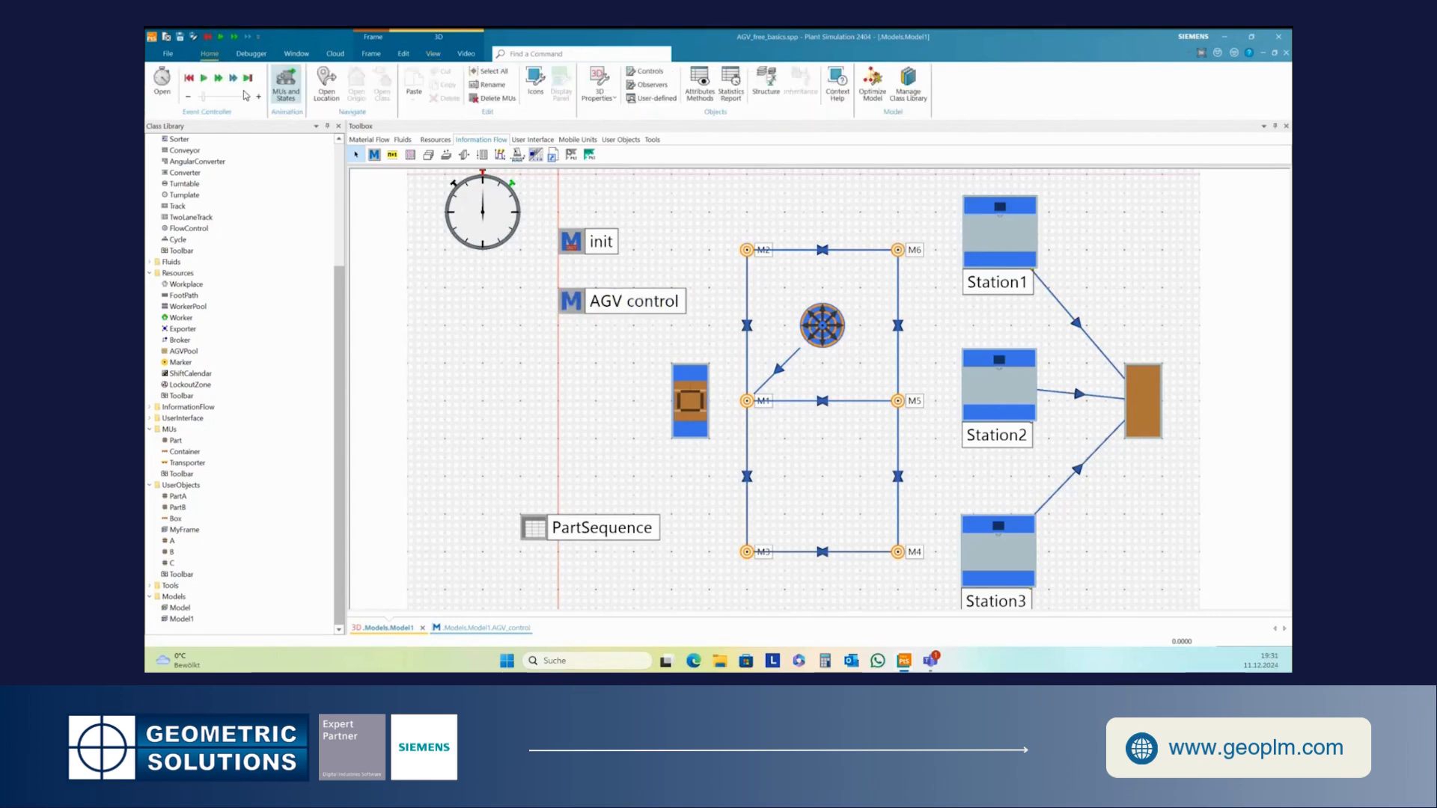
{"action": "left_click", "coordinate": [205, 80]}
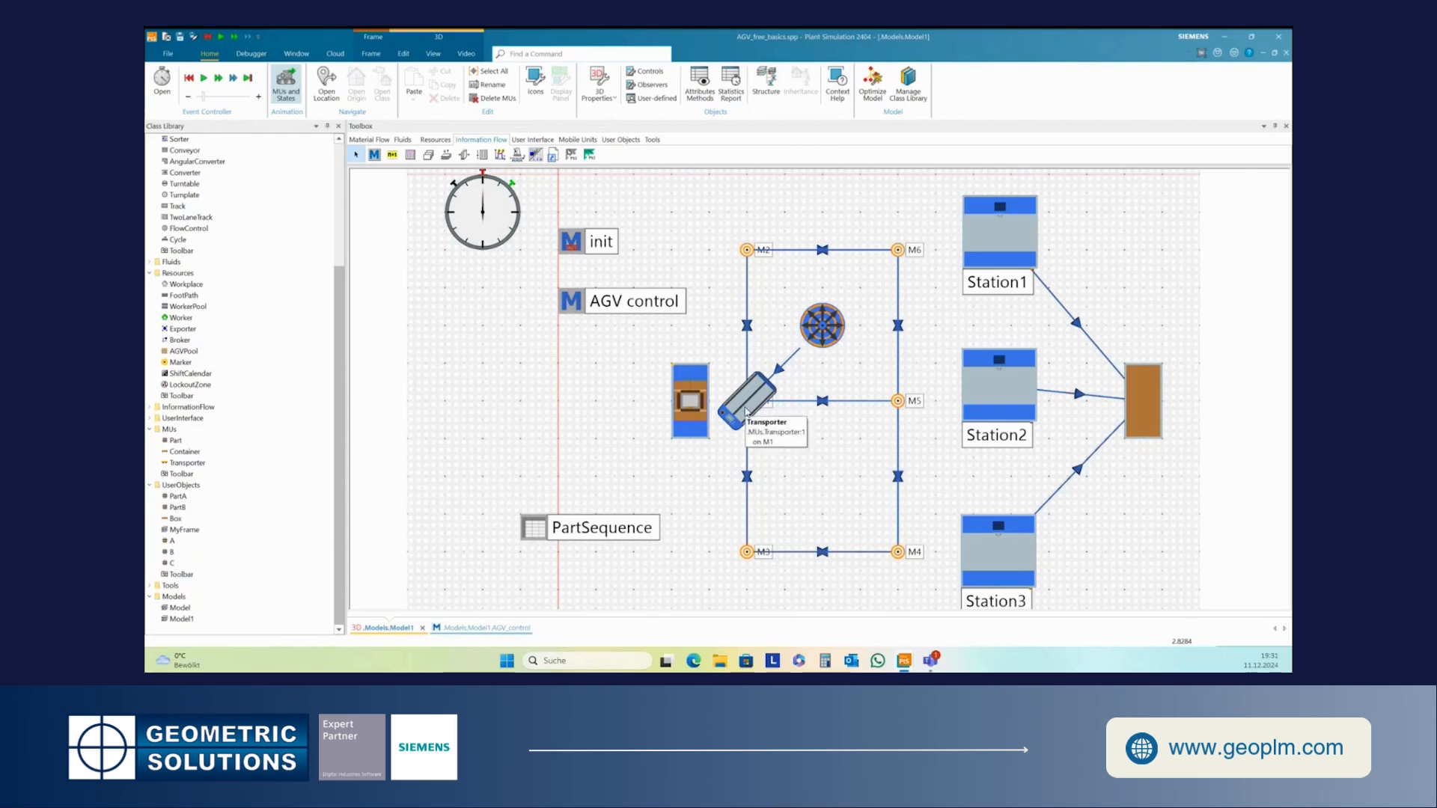
- Open the transporter on the path and review its Routing settings before confirming the dialog
{"action": "double_click", "coordinate": [746, 411]}
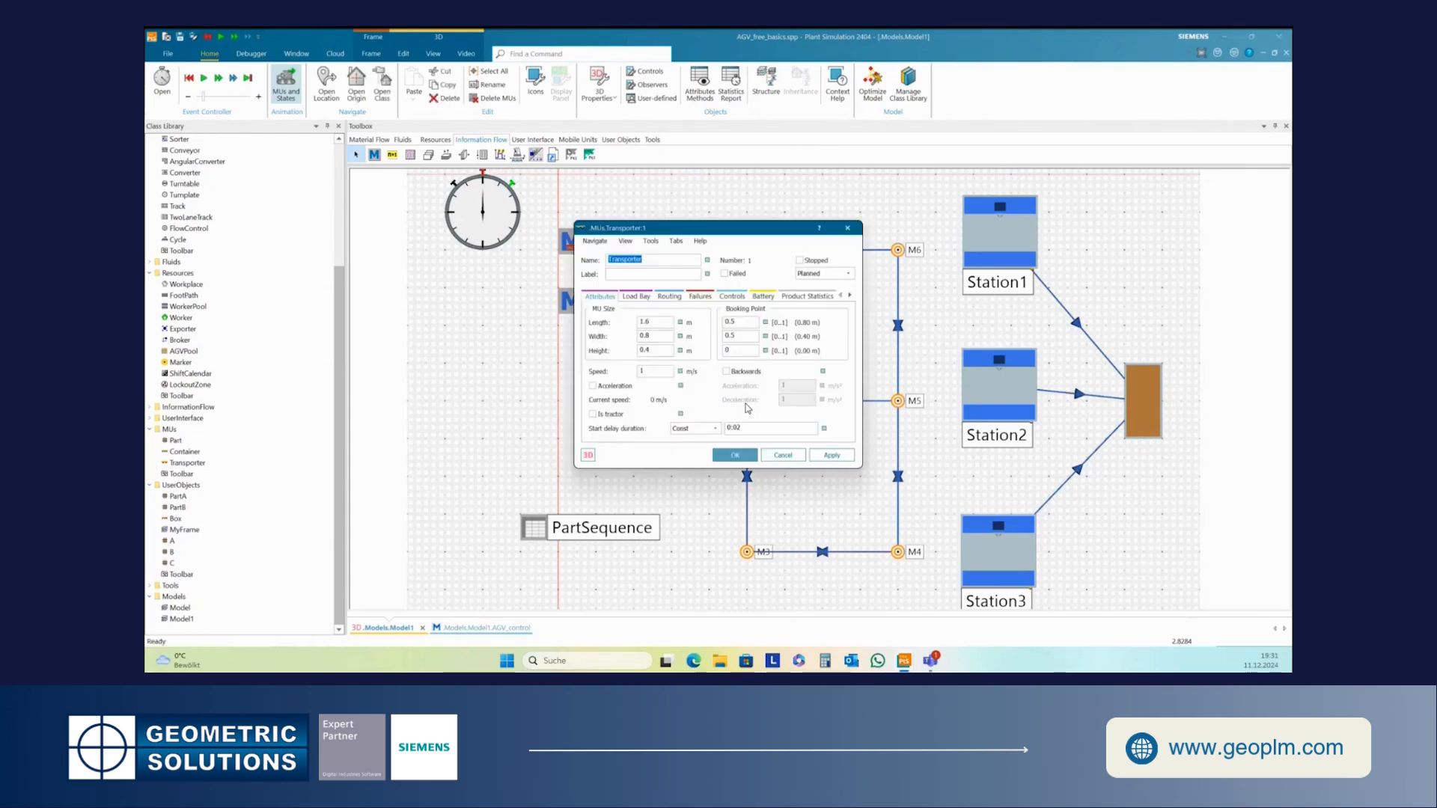
{"action": "left_click", "coordinate": [661, 298]}
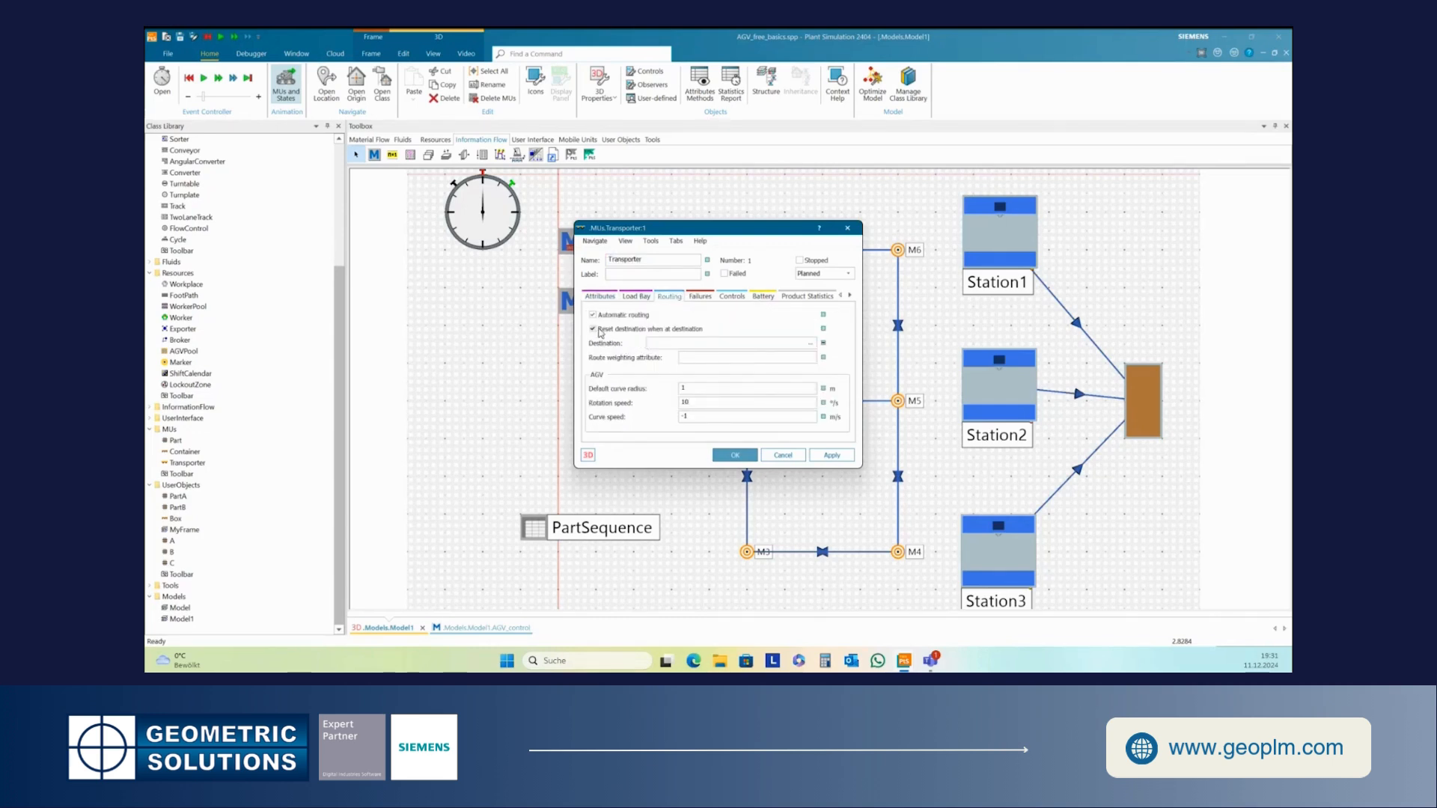
{"action": "left_click", "coordinate": [729, 459]}
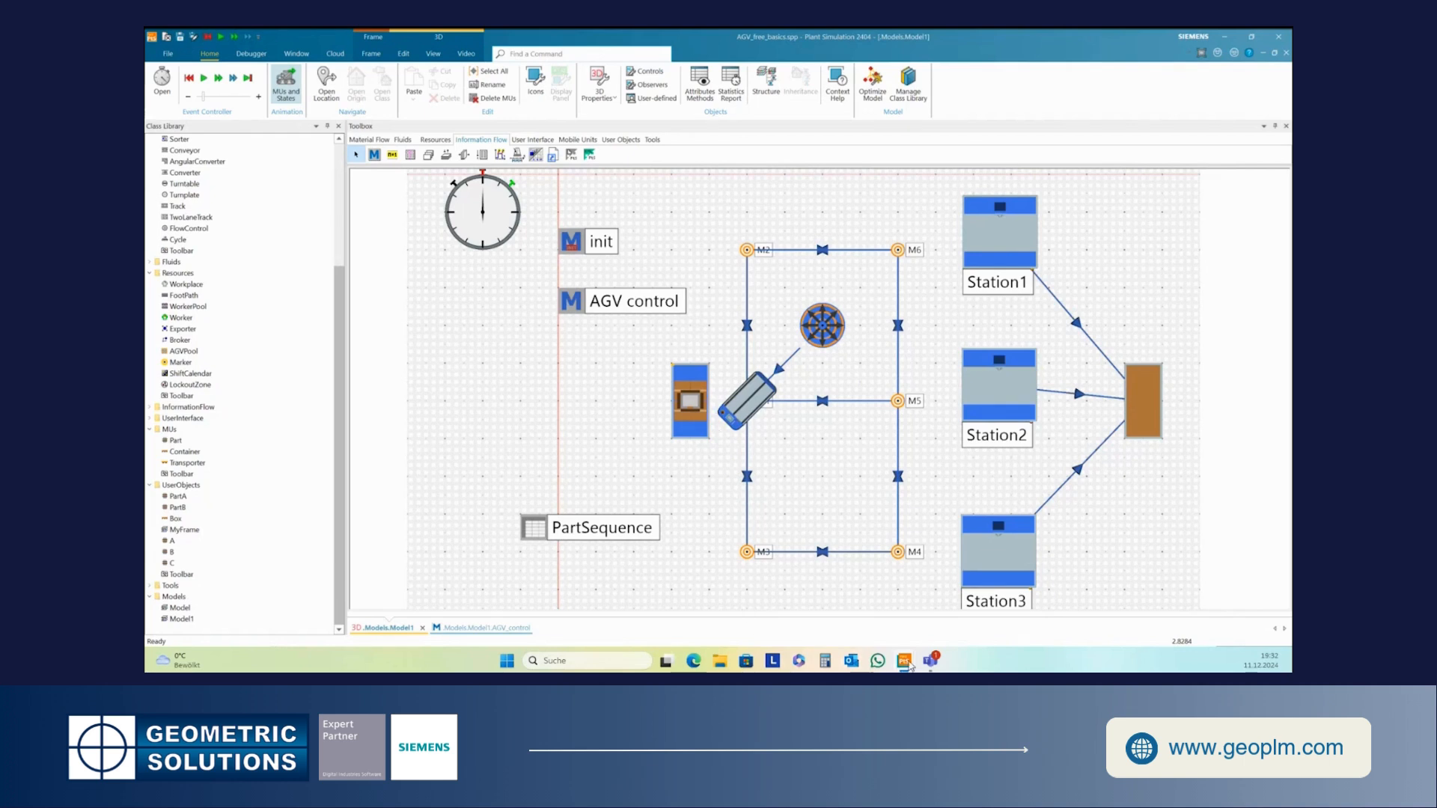
- Return to the AGV_control method and add the line wait 3
{"action": "mouse_move", "coordinate": [911, 666]}
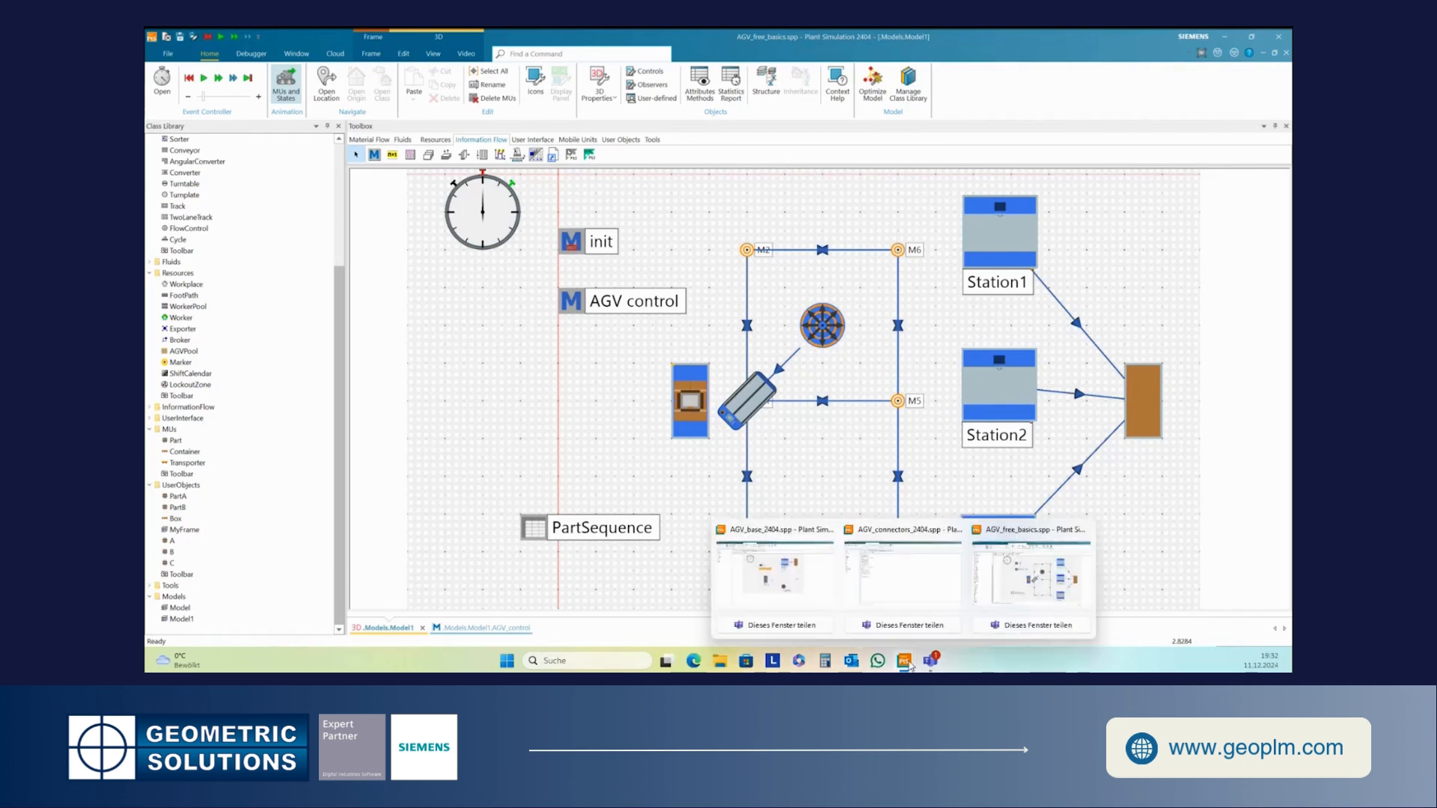
{"action": "mouse_move", "coordinate": [921, 605]}
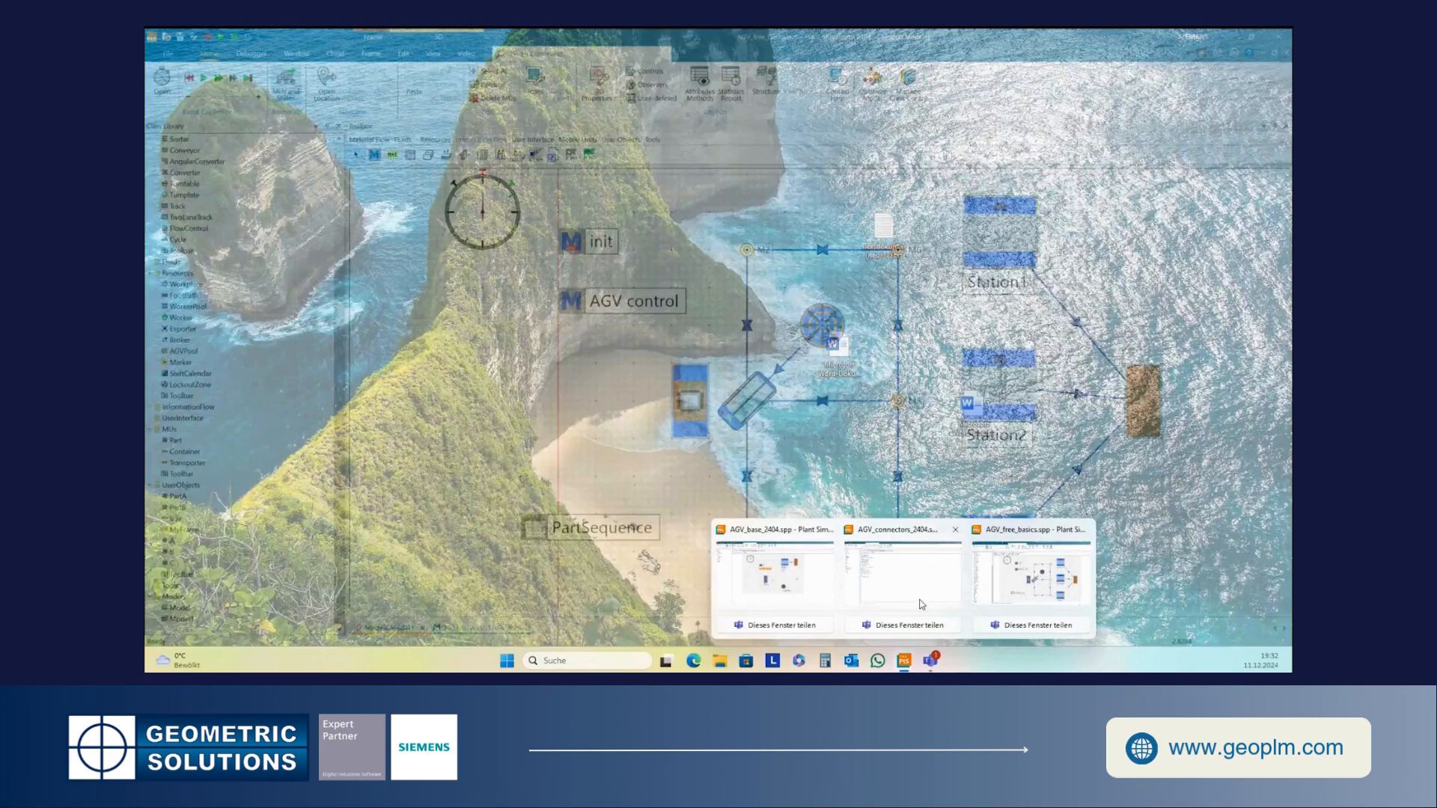
{"action": "left_click", "coordinate": [920, 605]}
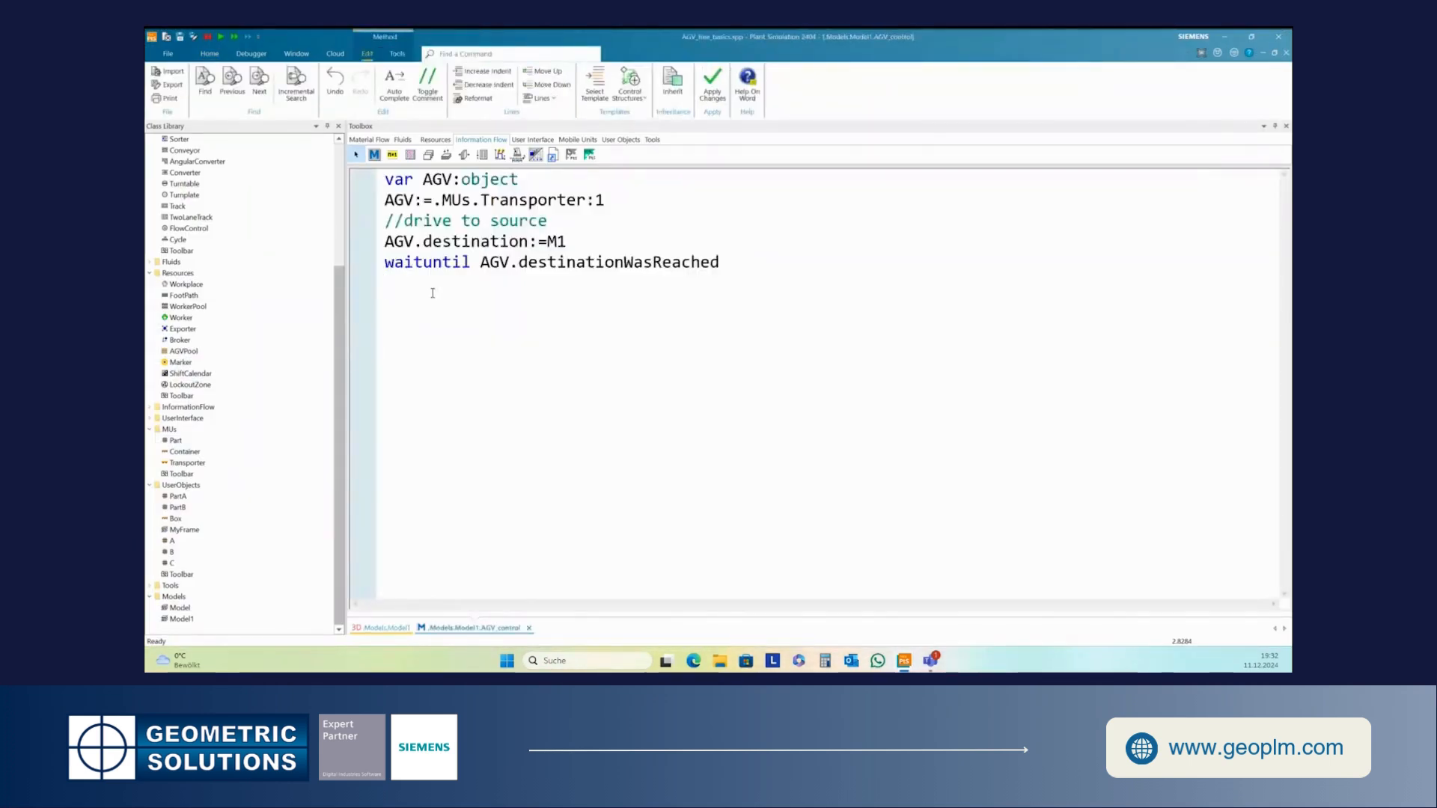
{"action": "type", "text": "wait 3"}
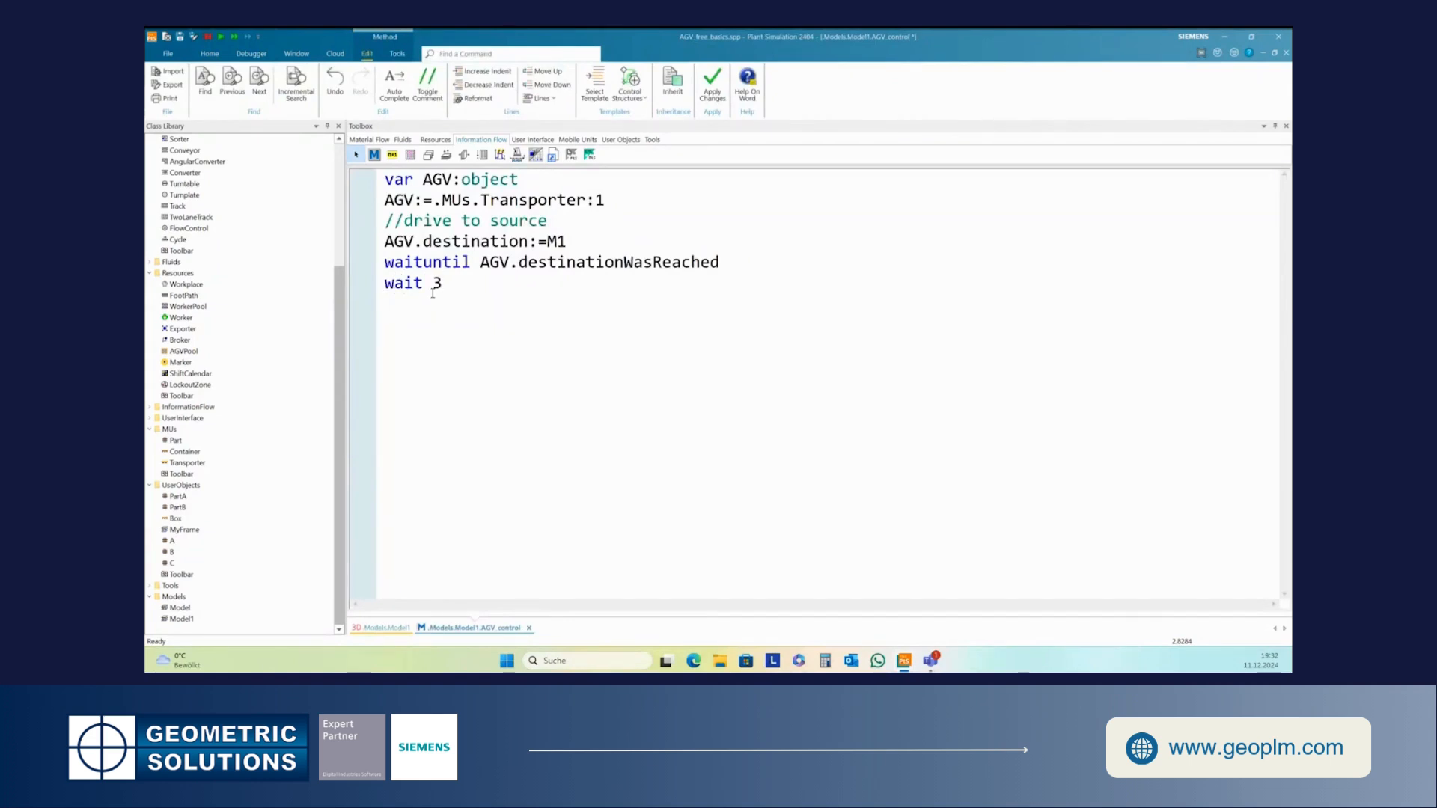
{"action": "key", "text": "Return"}
- Add the comment //load and the line source.cont.move(AGV)
{"action": "type", "text": "//load"}
{"action": "key", "text": "Return"}
{"action": "type", "text": "so"}
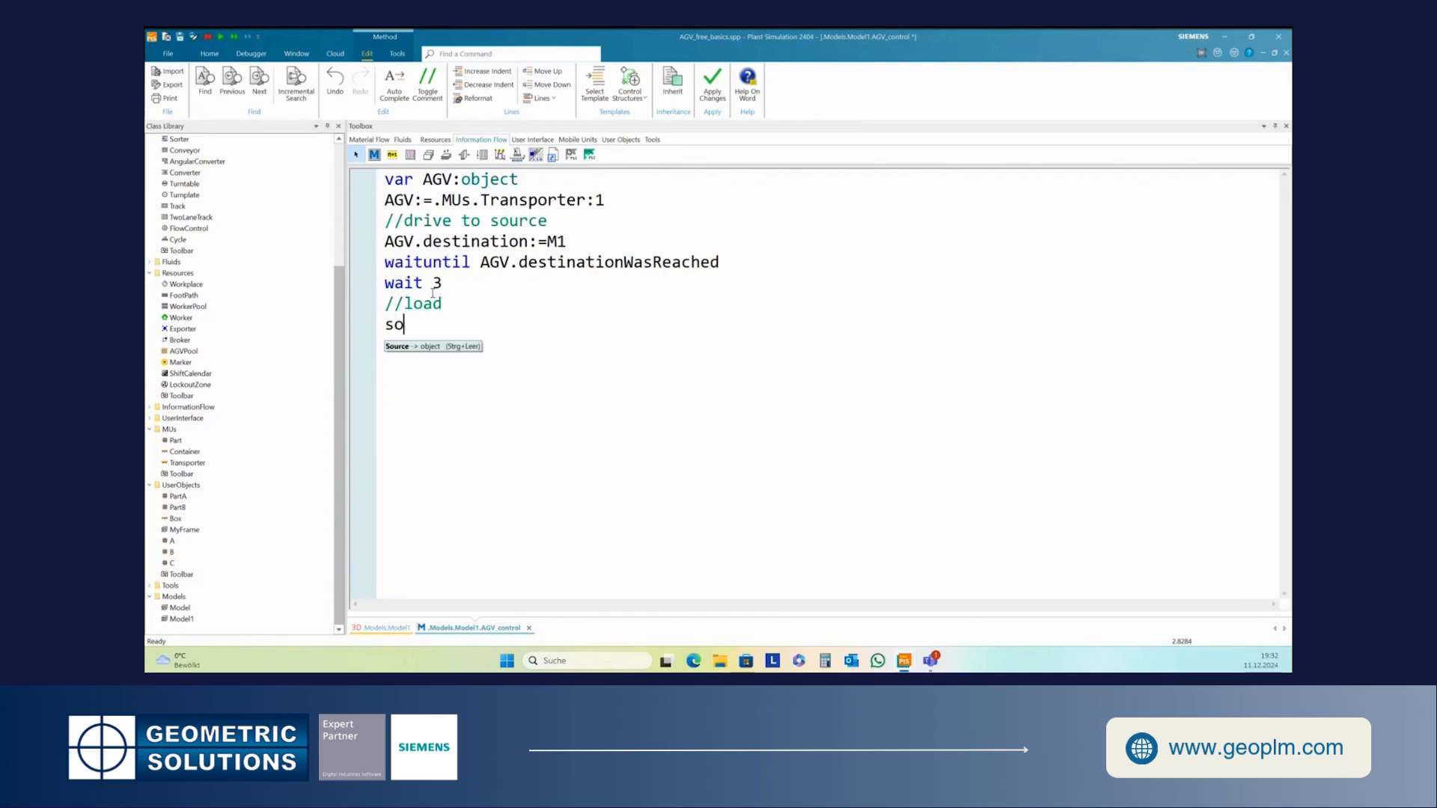
{"action": "type", "text": "urce.cont."}
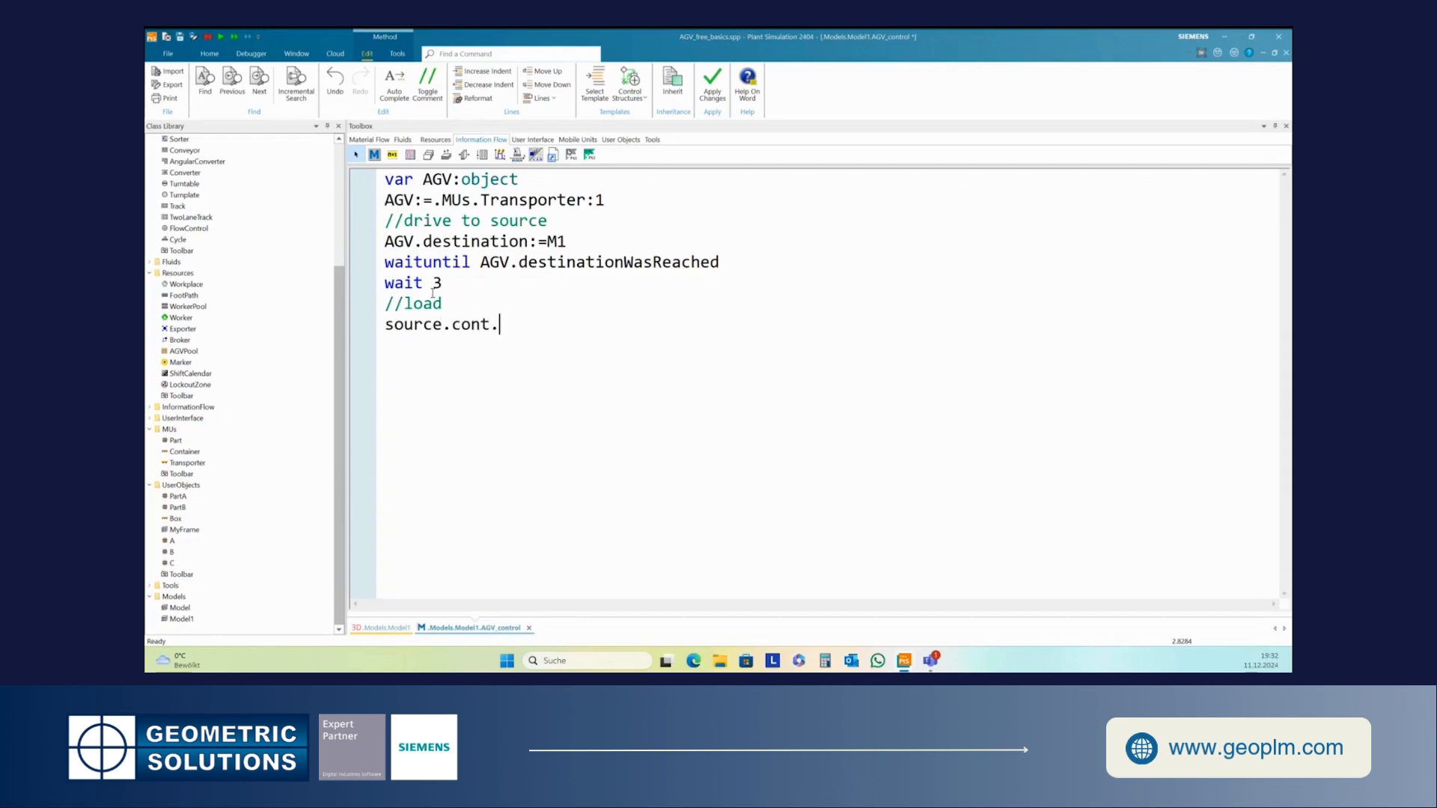
{"action": "type", "text": "move(AGV)"}
{"action": "key", "text": "Return"}
- Add the comment //select a destination on a new line
{"action": "type", "text": "//select"}
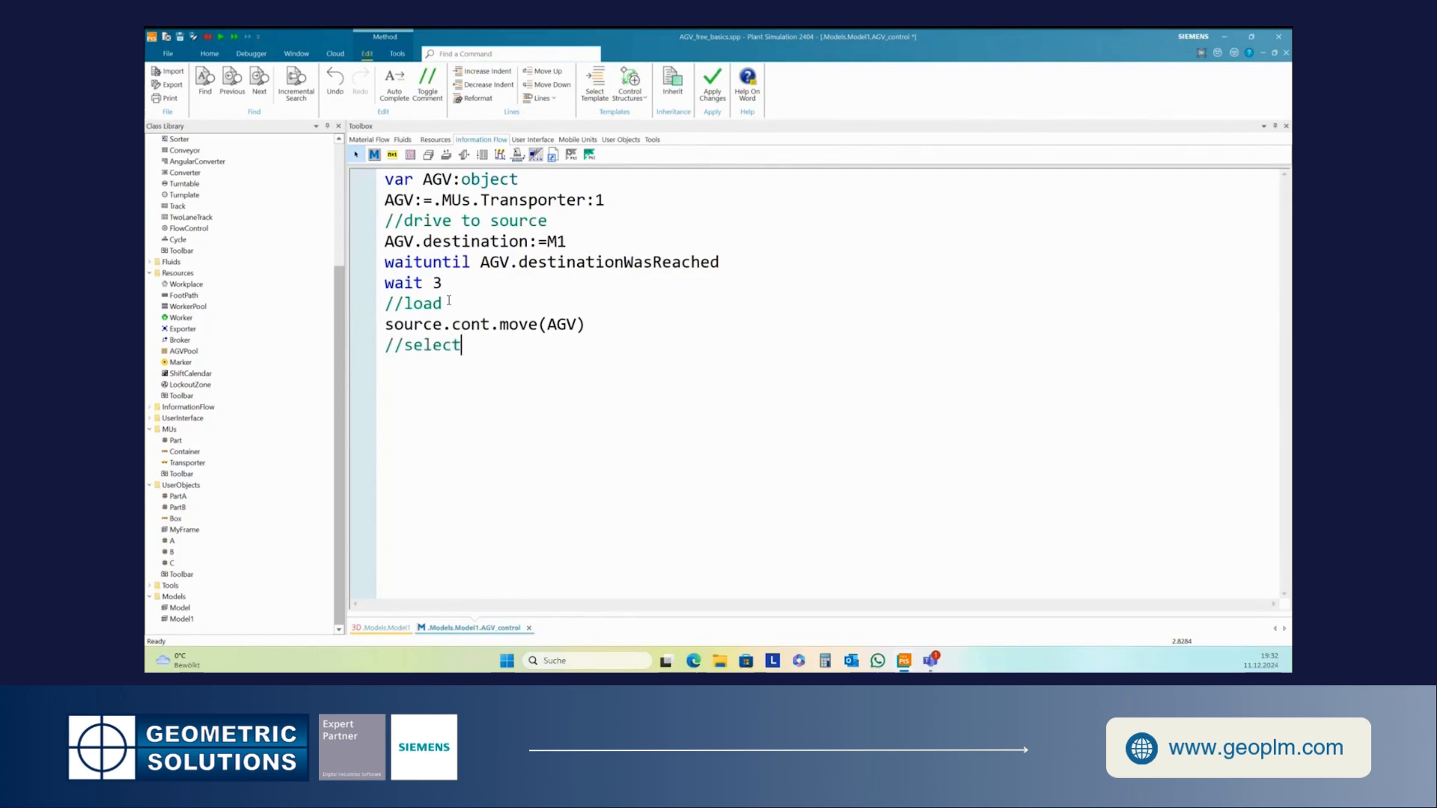
{"action": "type", "text": " a des"}
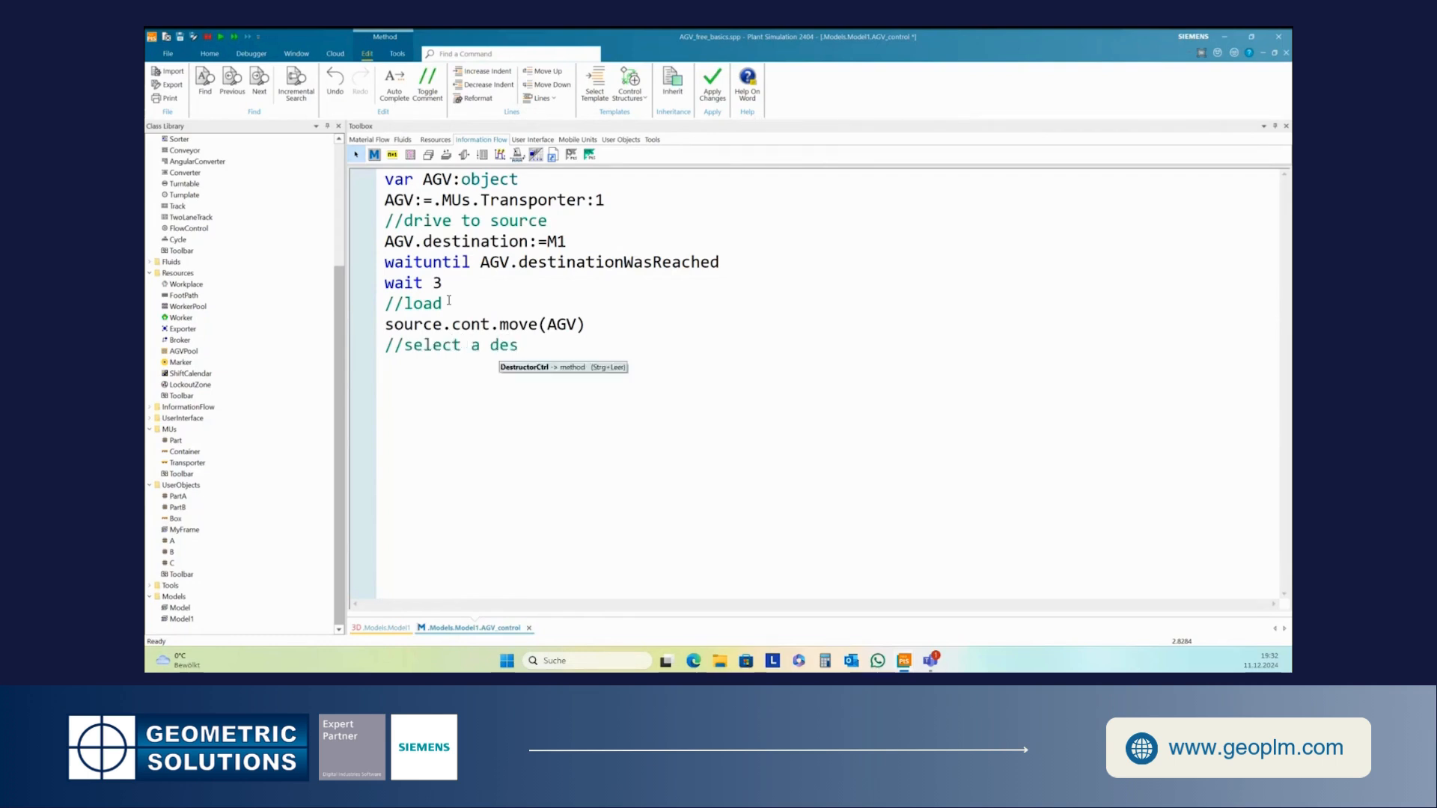
{"action": "type", "text": "tination"}
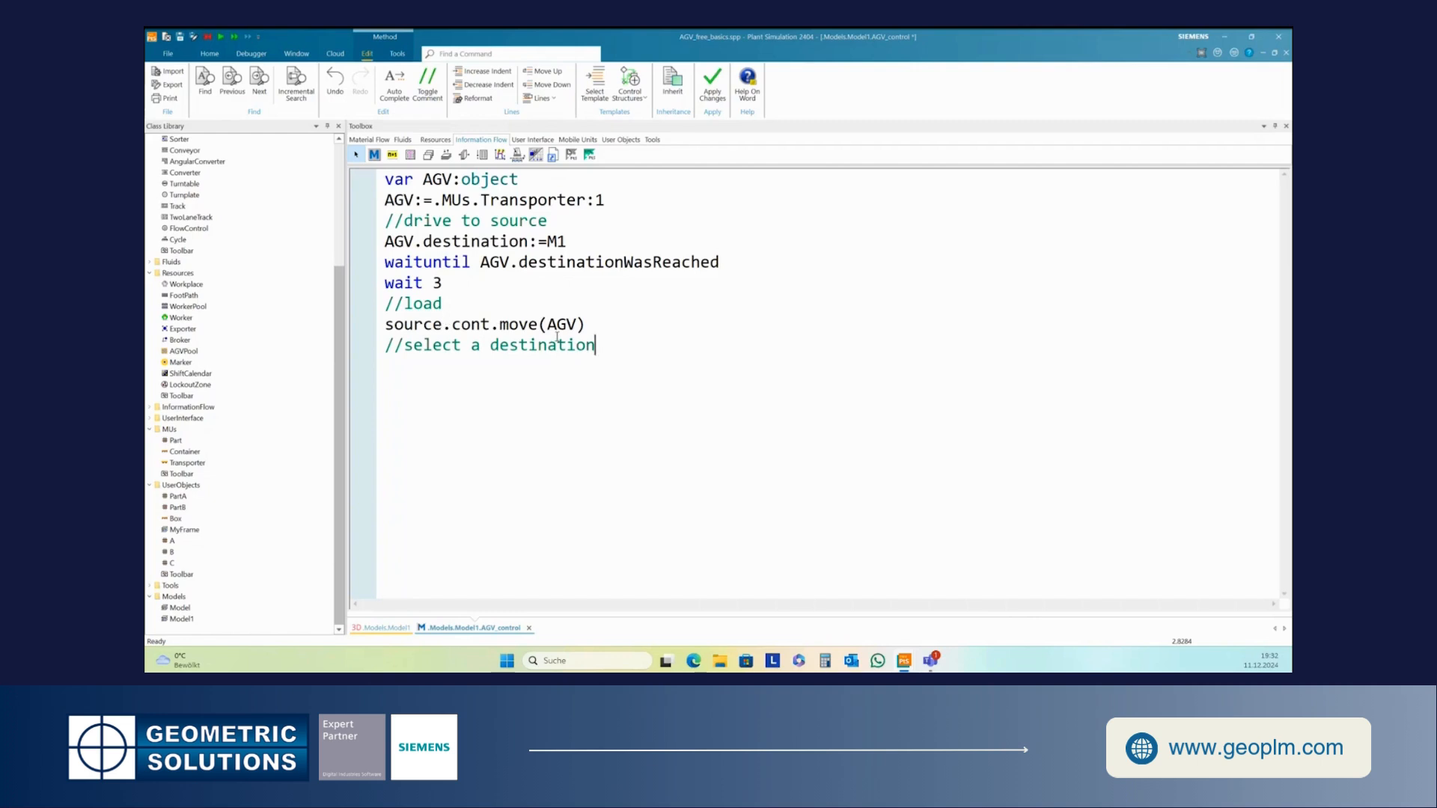
{"action": "key", "text": "Return"}
- Add the line switch AGV.cont.name
{"action": "type", "text": "sw"}
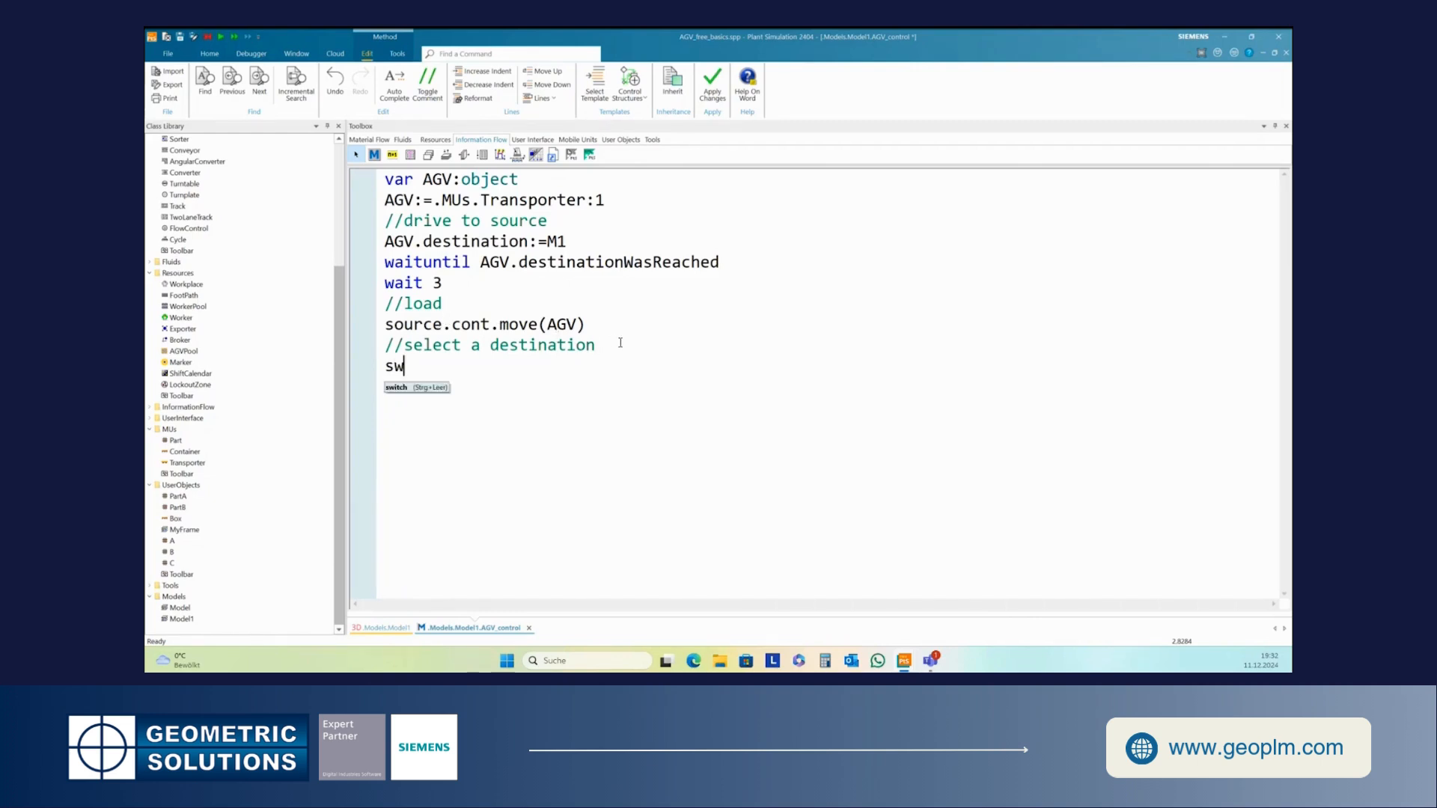
{"action": "type", "text": "itch"}
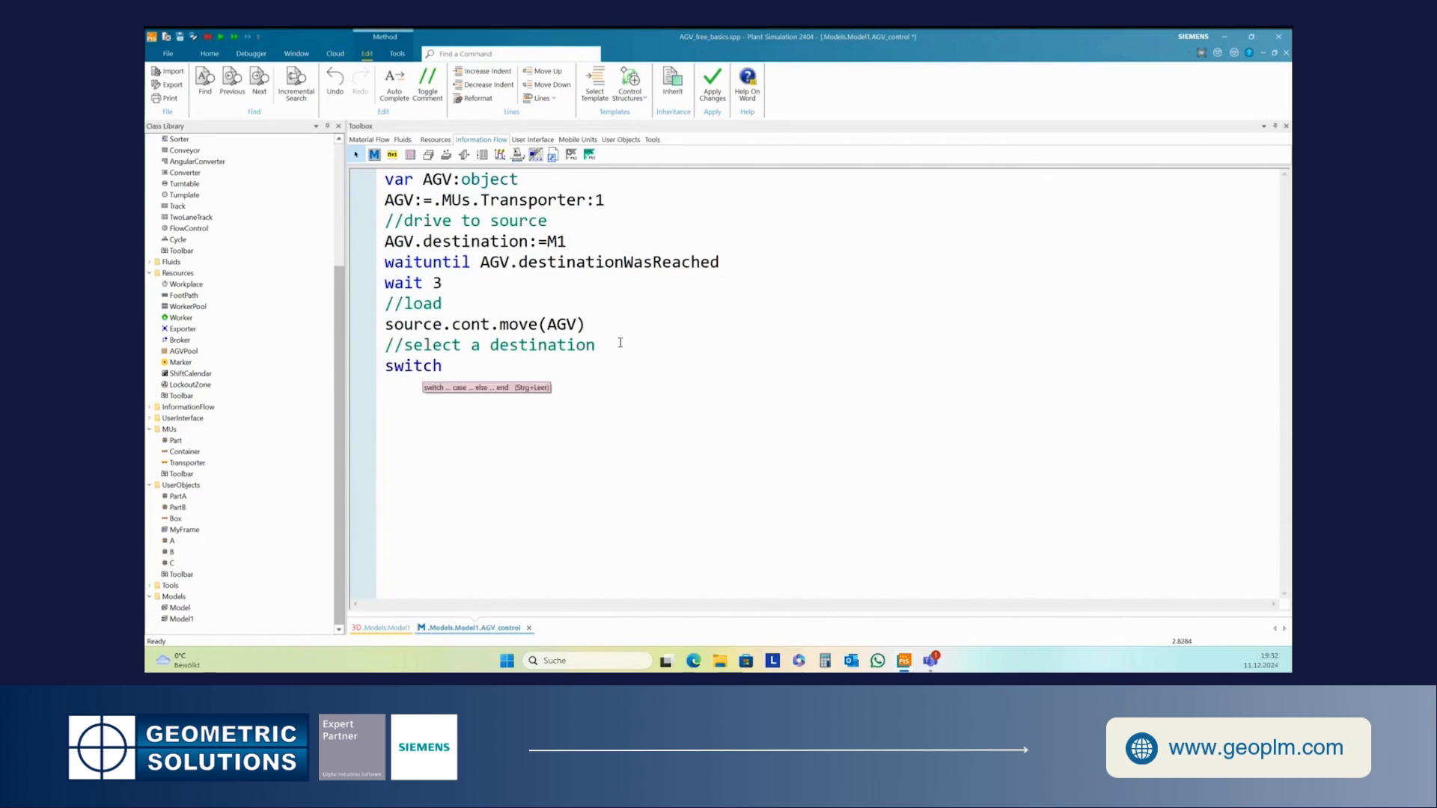
{"action": "type", "text": " AGV"}
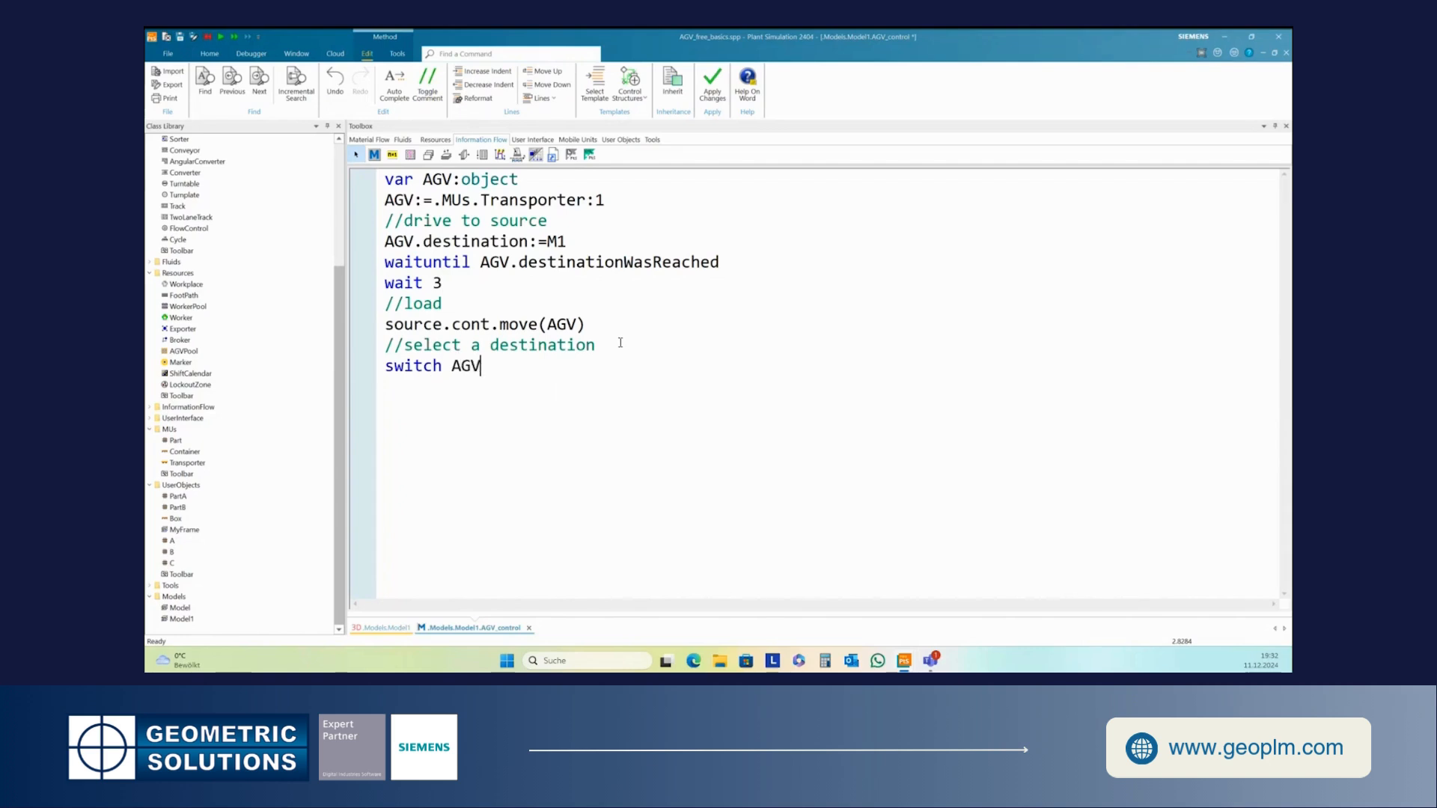
{"action": "type", "text": ".cont"}
{"action": "type", "text": ".name"}
- Add case "A" with the indented line AGV.destination:=M6
{"action": "type", "text": "c"}
{"action": "type", "text": "ase "}
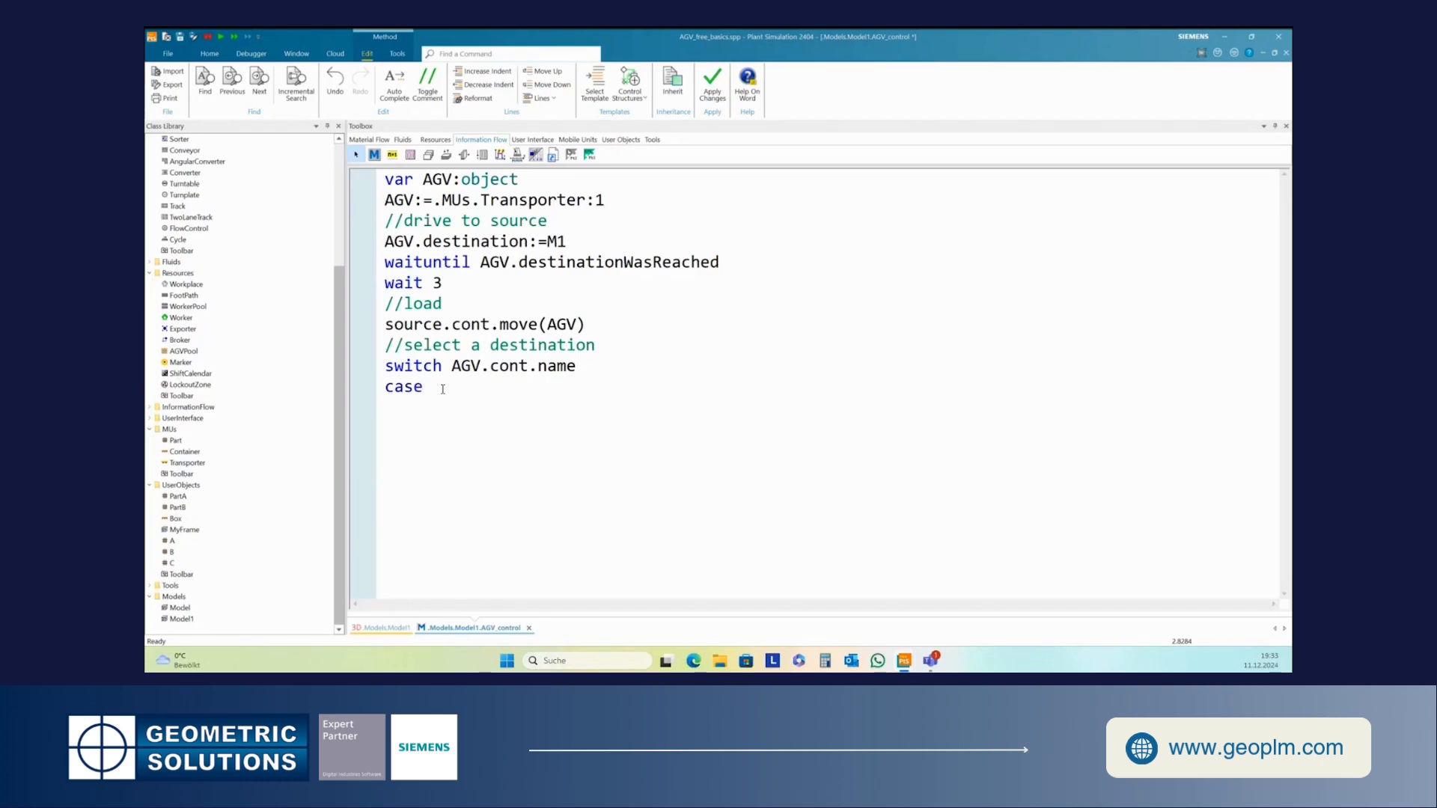
{"action": "type", "text": "\"A\""}
{"action": "key", "text": "Return"}
{"action": "type", "text": "AGV.destination:=M6"}
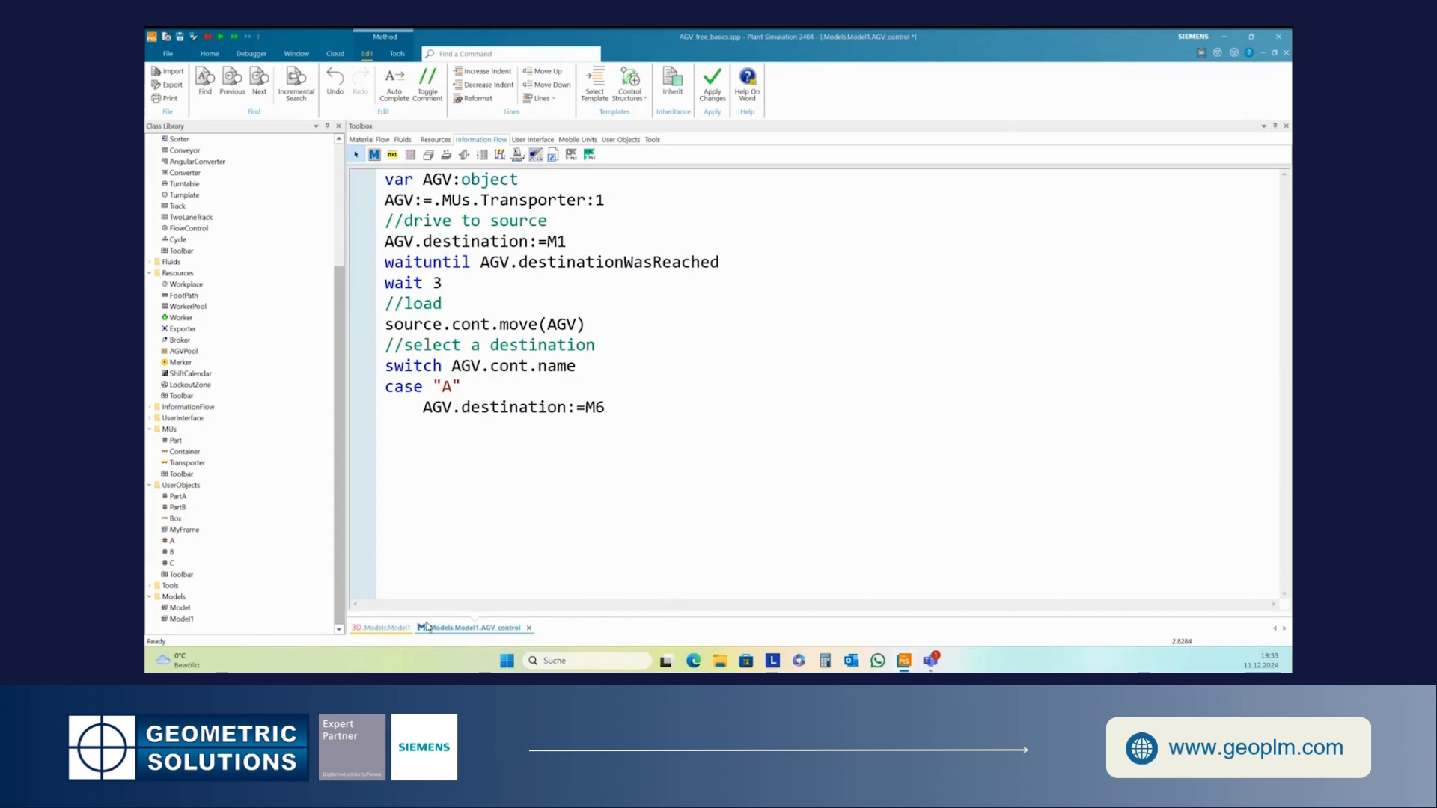
- Duplicate the case "A" block directly below itself
{"action": "left_click", "coordinate": [398, 629]}
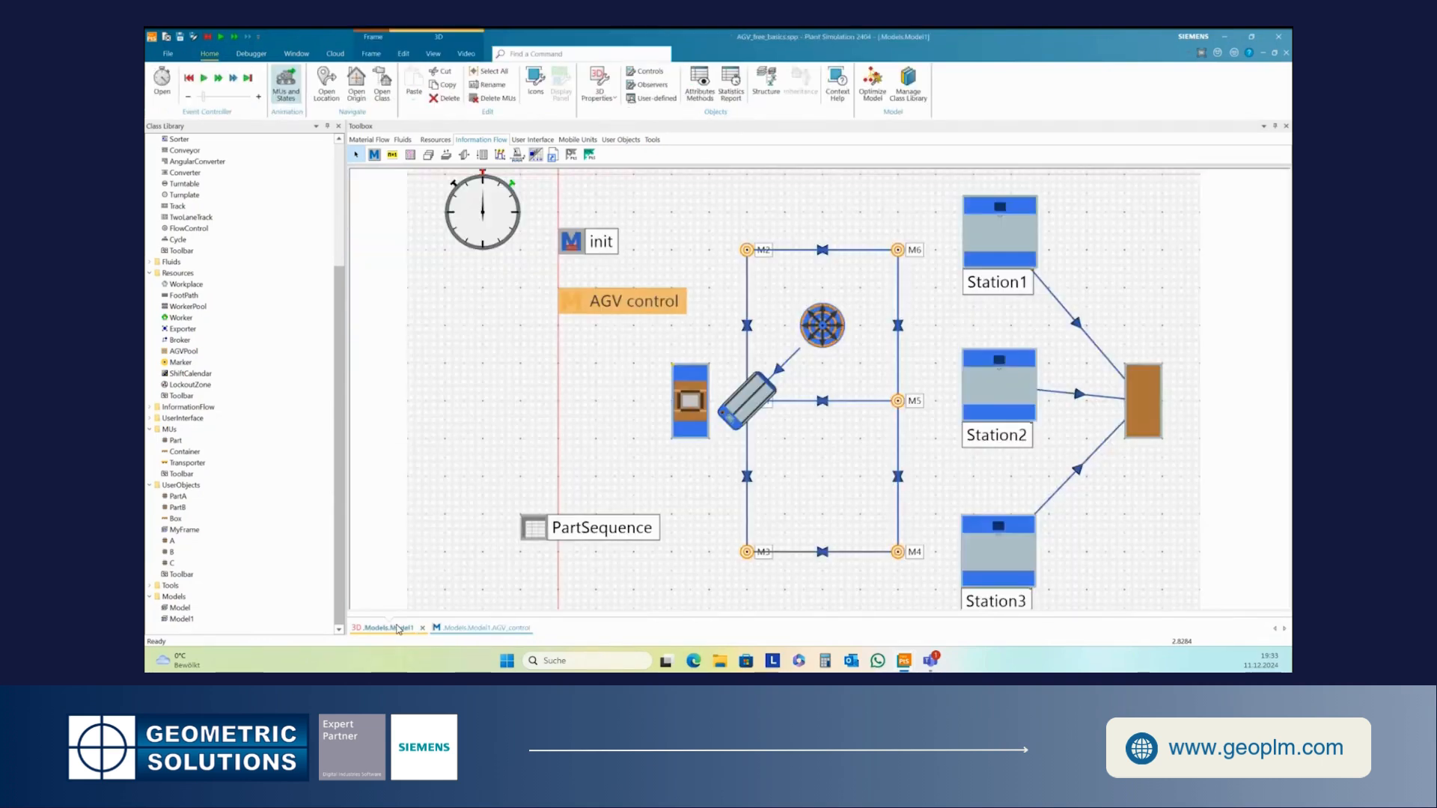
{"action": "left_click", "coordinate": [495, 629]}
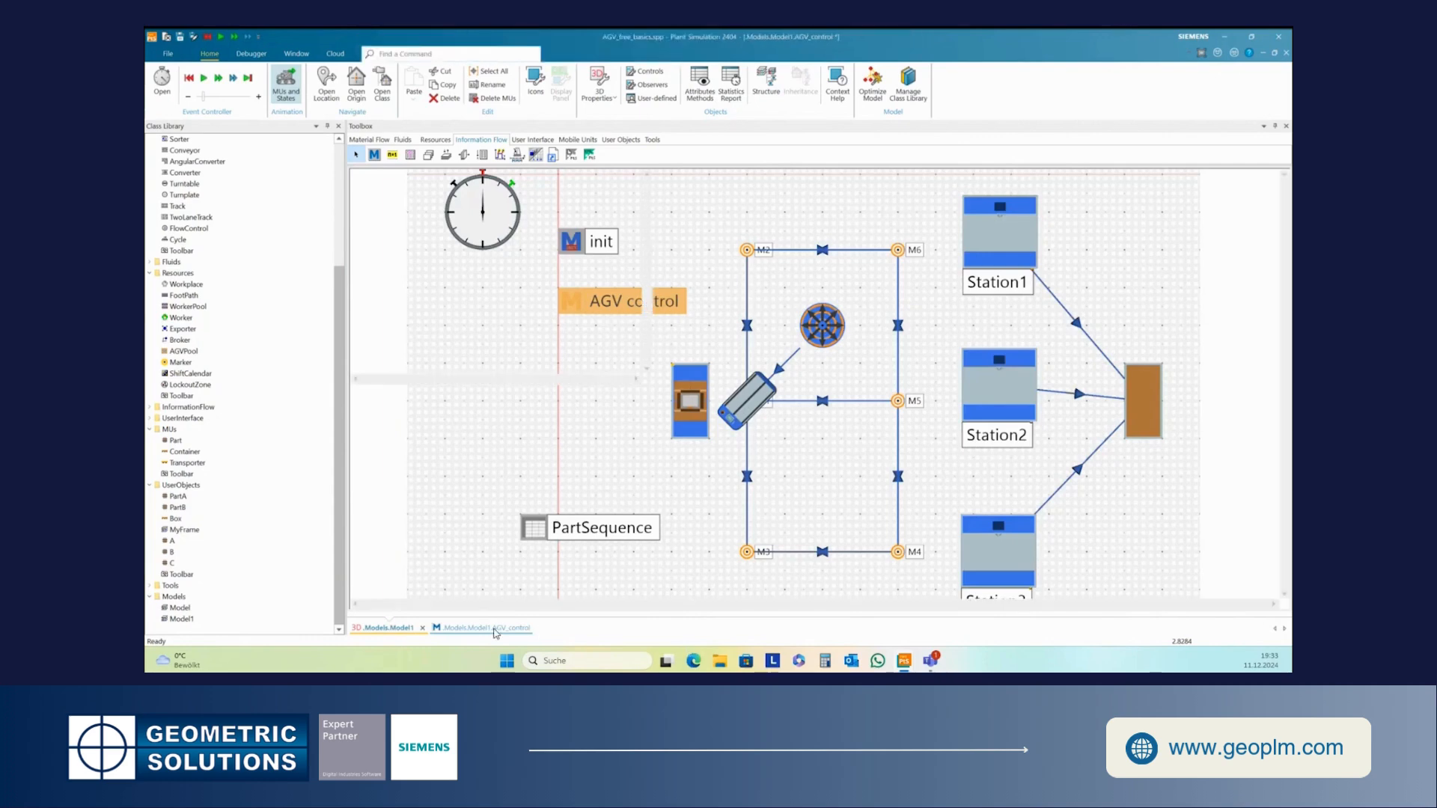
{"action": "left_click_drag", "start_coordinate": [386, 386], "coordinate": [642, 399]}
{"action": "key", "text": "ctrl+c"}
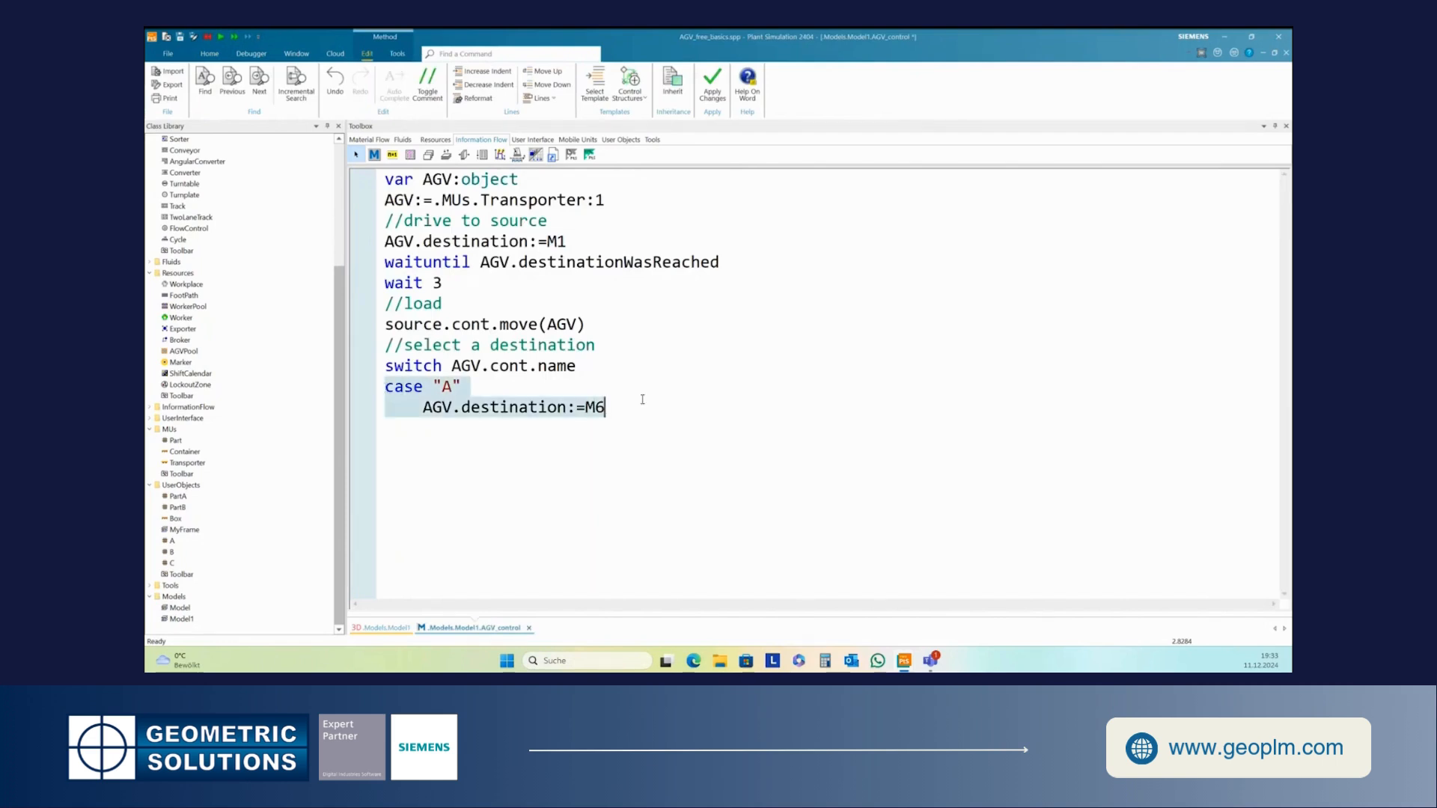
{"action": "left_click", "coordinate": [457, 438]}
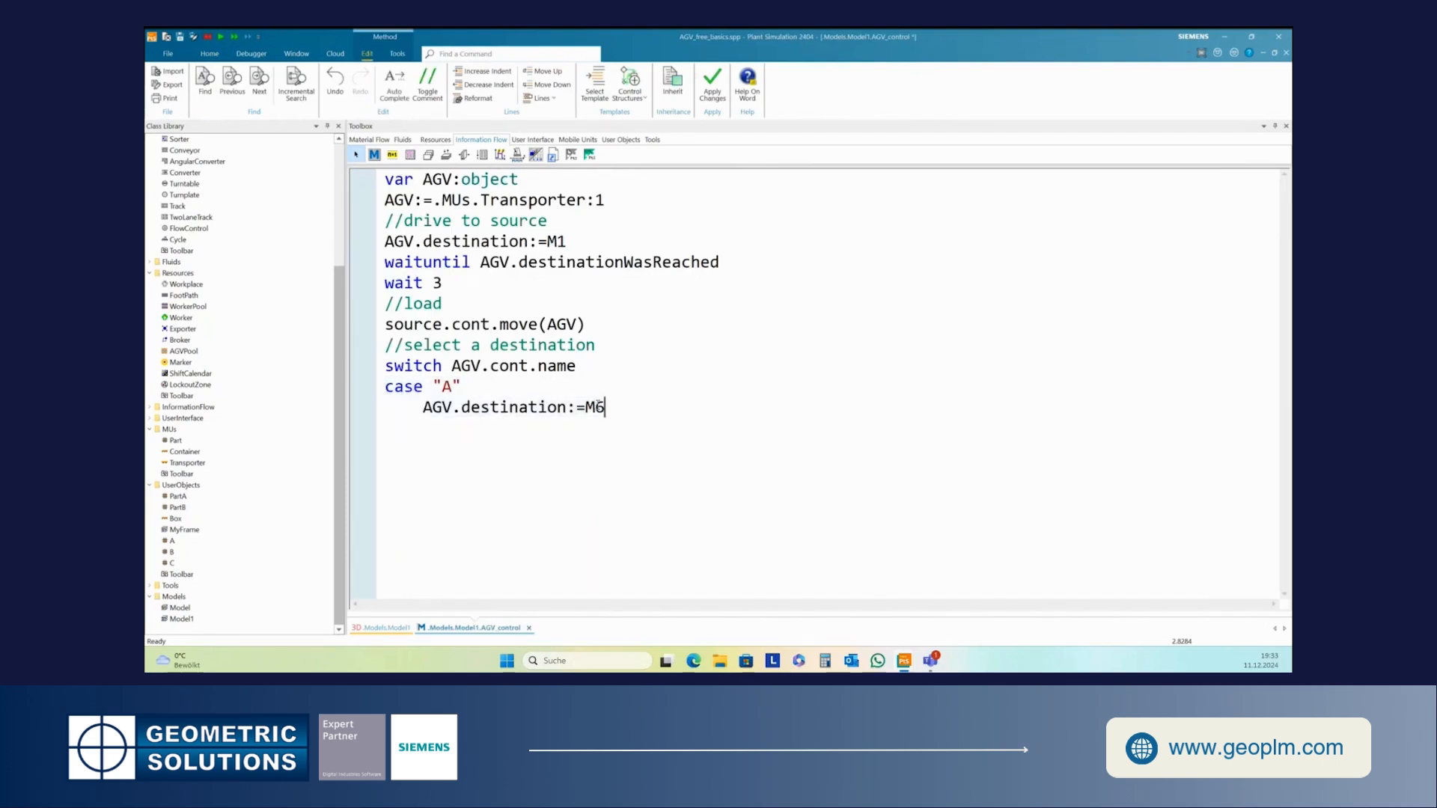
{"action": "key", "text": "ctrl+v"}
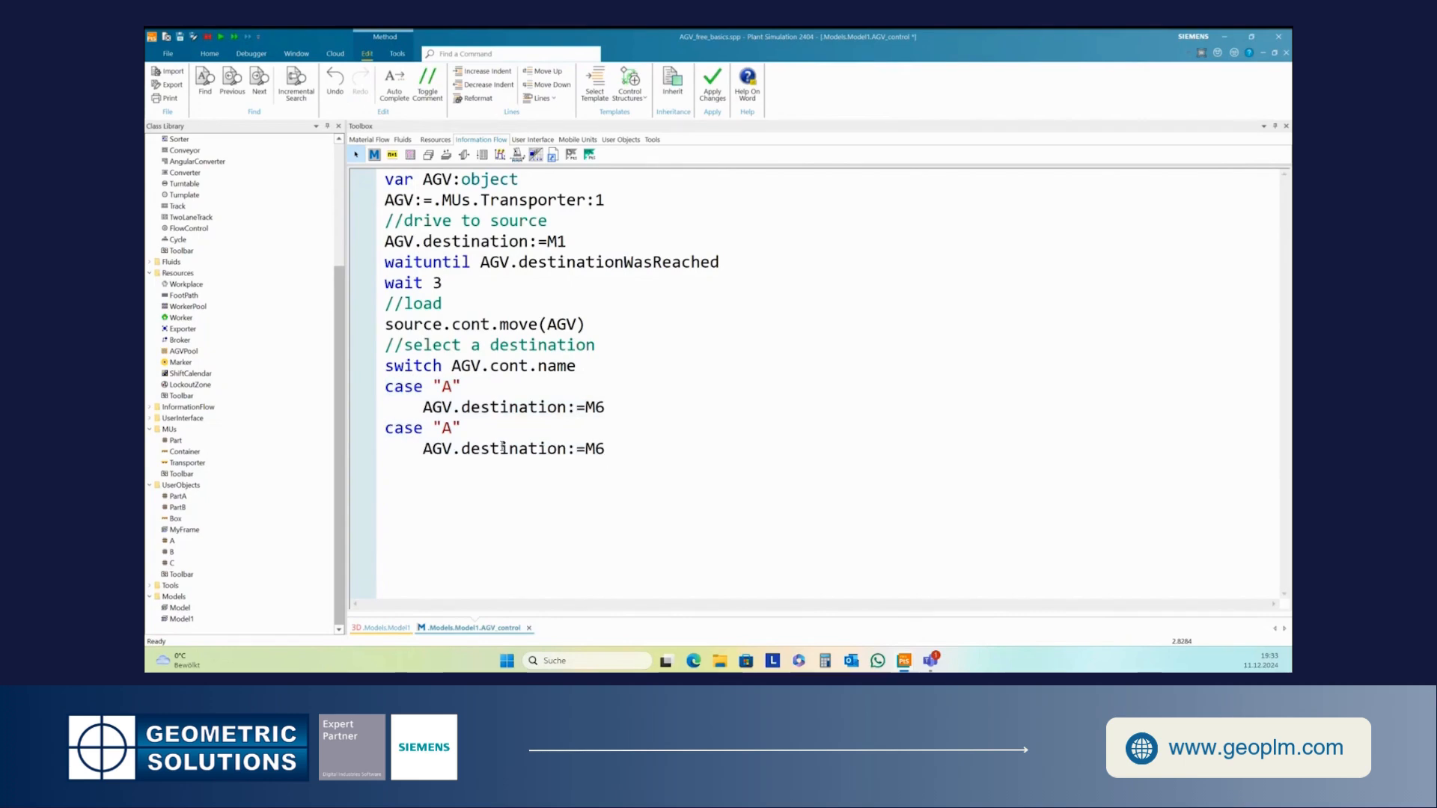
- Change the copied case to "B" with destination M5
{"action": "double_click", "coordinate": [447, 429]}
{"action": "type", "text": "B"}
{"action": "left_click_drag", "start_coordinate": [595, 449], "coordinate": [605, 449]}
{"action": "type", "text": "5"}
{"action": "key", "text": "Return"}
- Add case "C" and paste a copy of the destination line beneath it
{"action": "type", "text": "cas"}
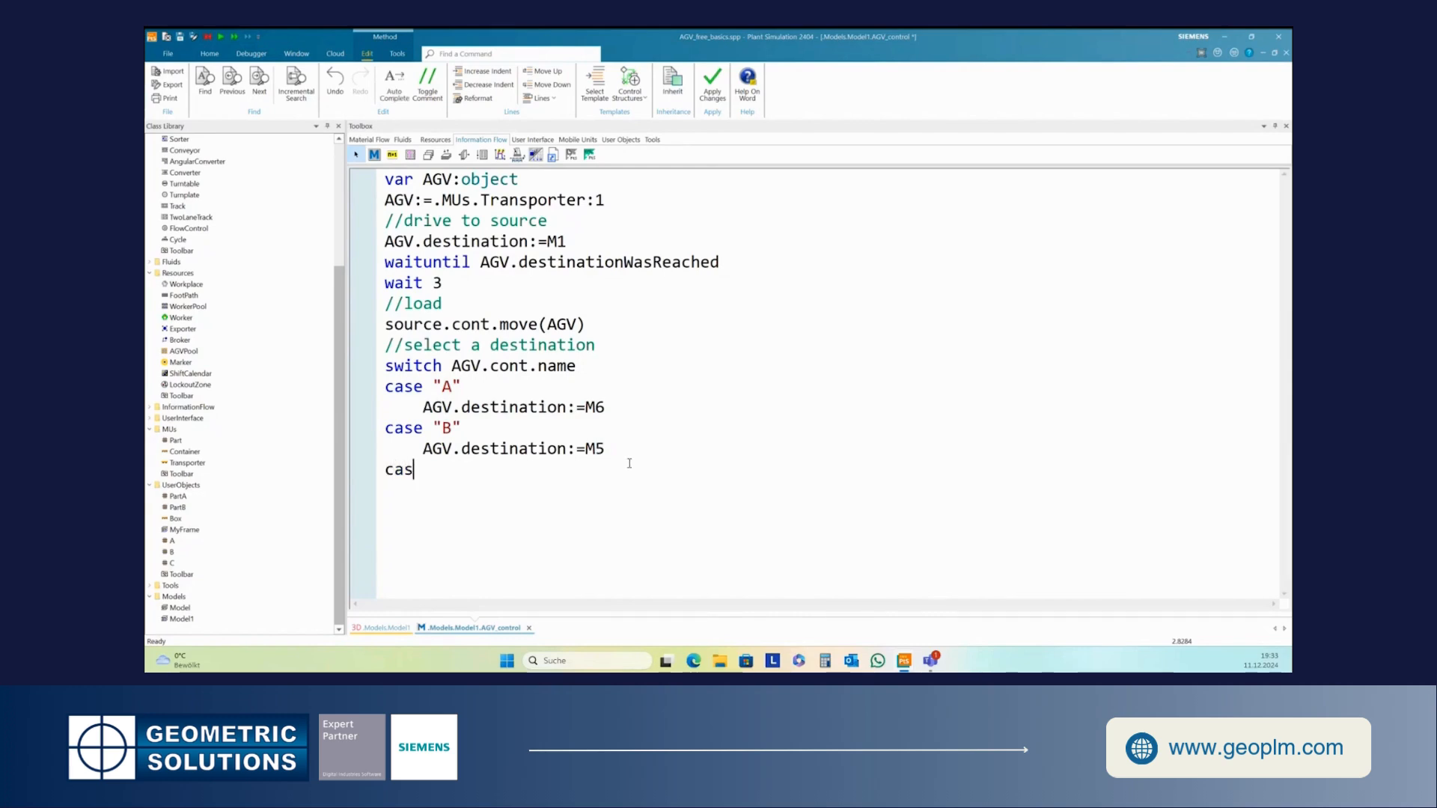
{"action": "type", "text": "e \"C\""}
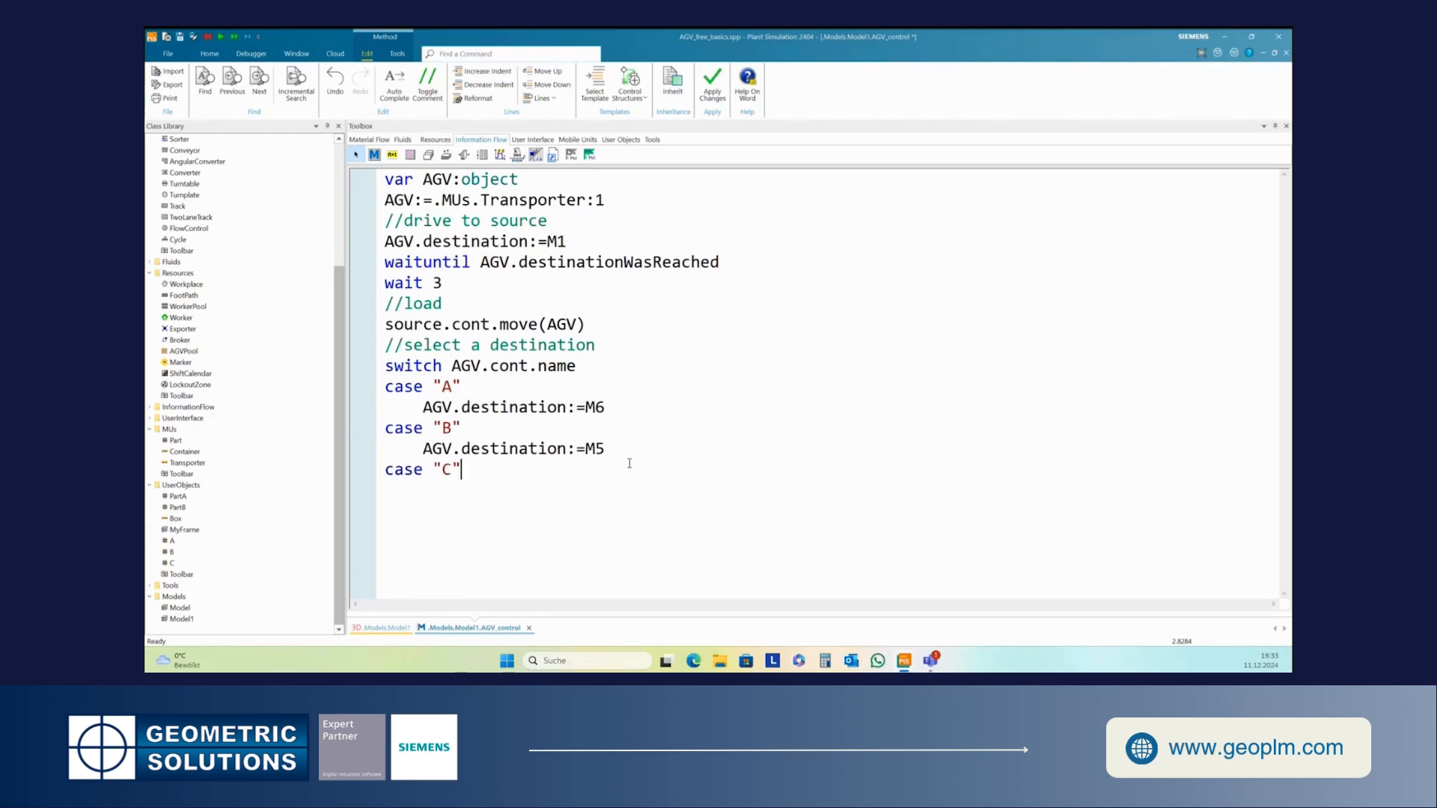
{"action": "left_click_drag", "start_coordinate": [422, 449], "coordinate": [608, 449]}
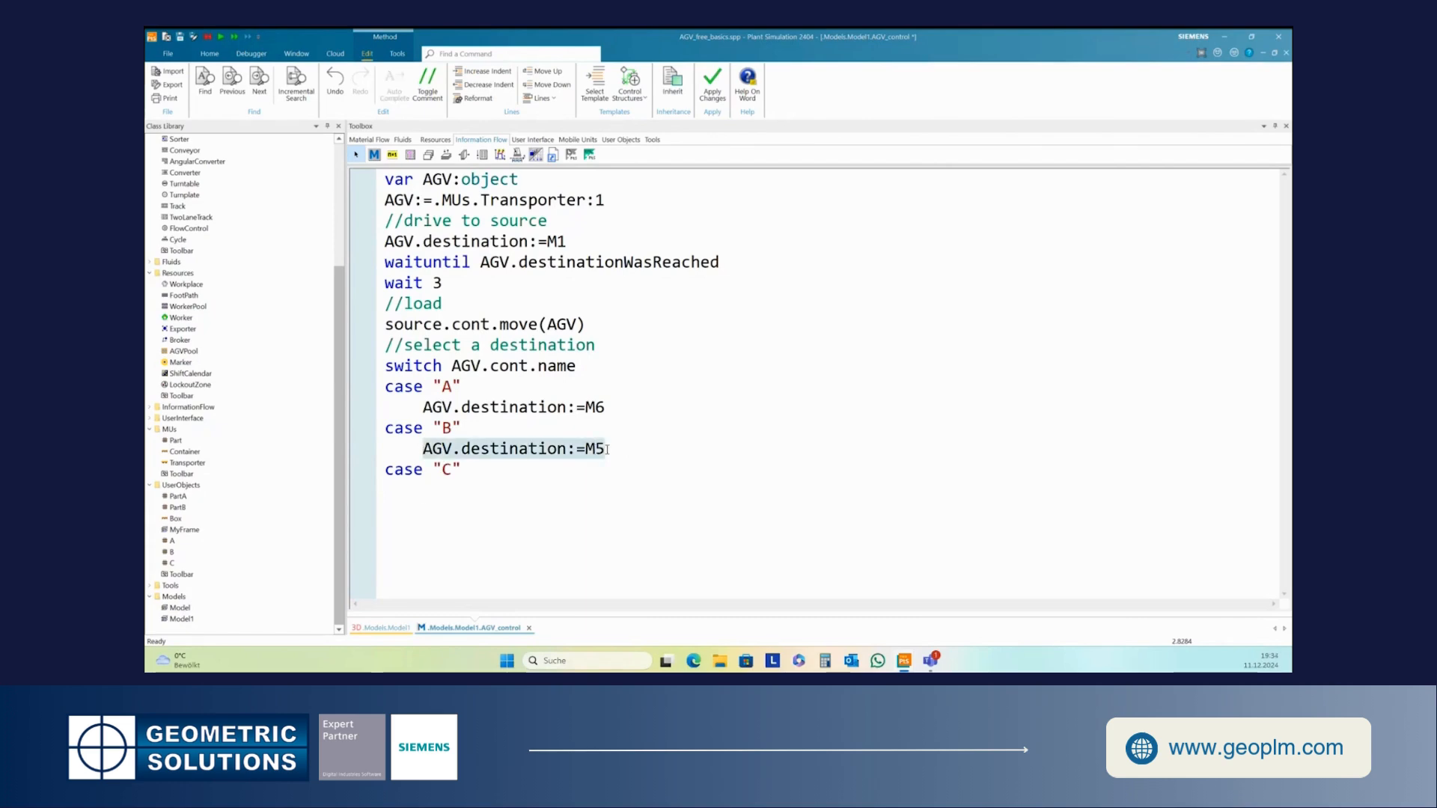
{"action": "key", "text": "ctrl+c"}
{"action": "left_click", "coordinate": [433, 487]}
{"action": "key", "text": "ctrl+v"}
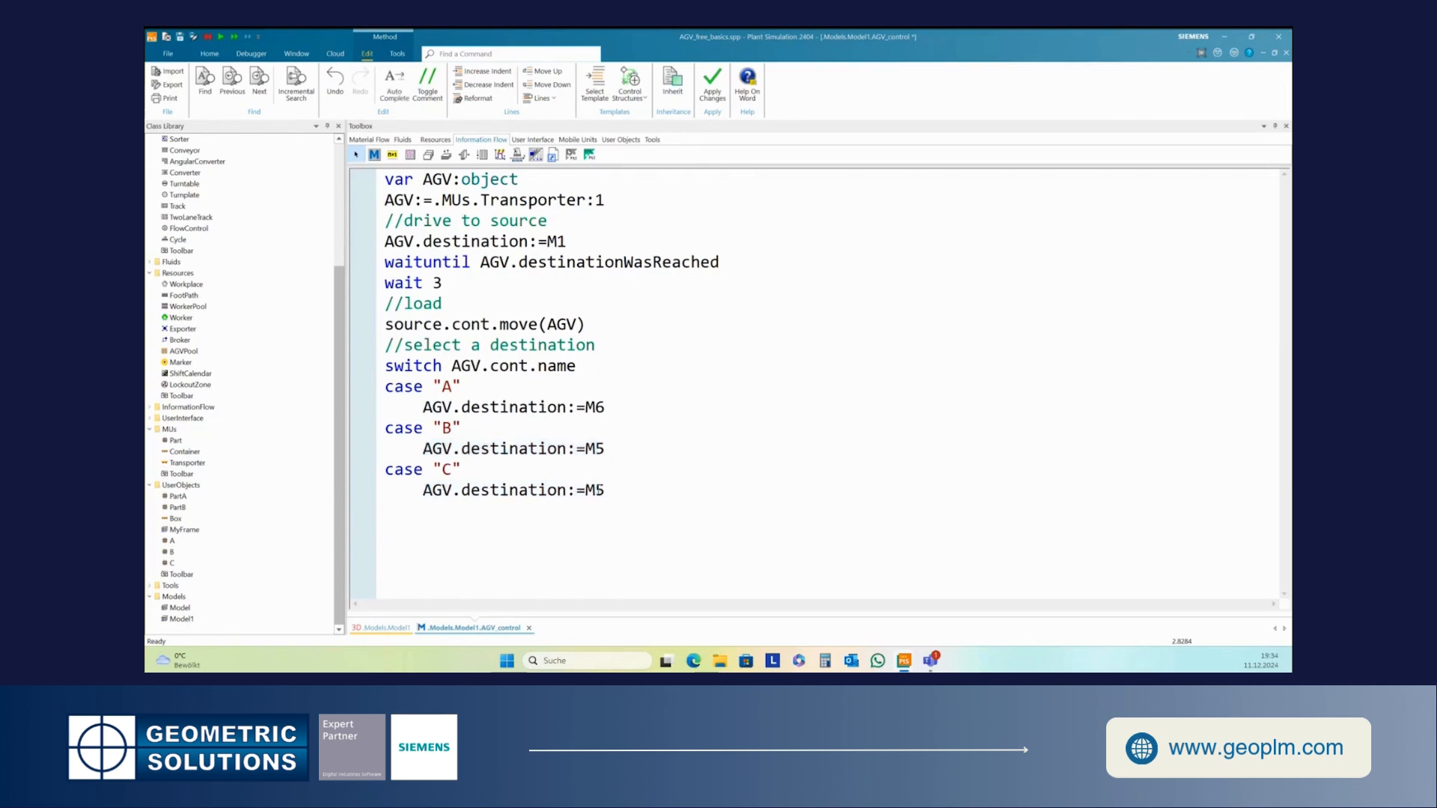
- Set case "C" destination to M4 and close the switch with end
{"action": "left_click_drag", "start_coordinate": [597, 490], "coordinate": [606, 490]}
{"action": "type", "text": "4 "}
{"action": "type", "text": "end"}
{"action": "key", "text": "Return"}
- Copy the waituntil AGV.destinationWasReached line and paste it after end
{"action": "left_click_drag", "start_coordinate": [385, 262], "coordinate": [722, 263]}
{"action": "key", "text": "ctrl+c"}
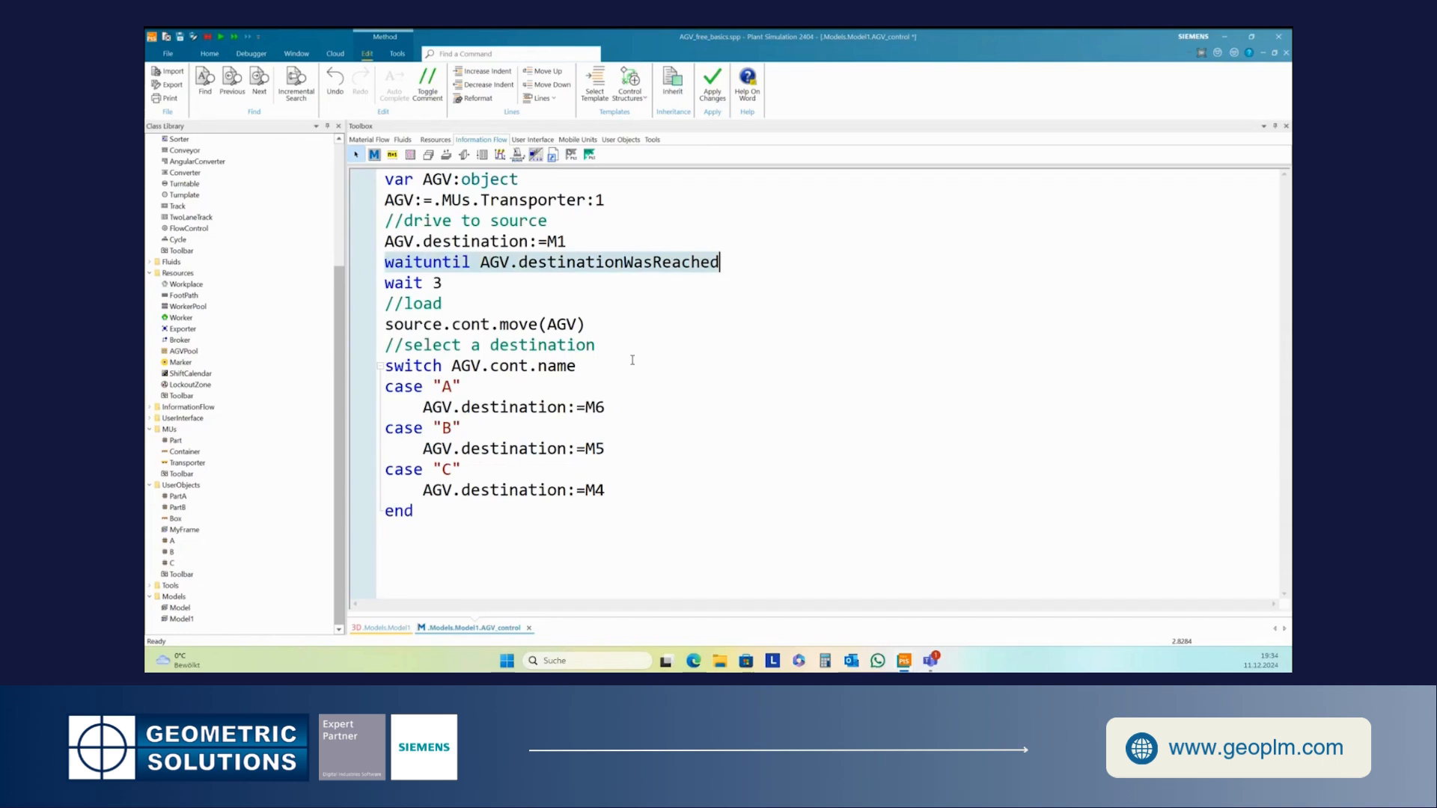
{"action": "left_click", "coordinate": [386, 541]}
{"action": "key", "text": "ctrl+v"}
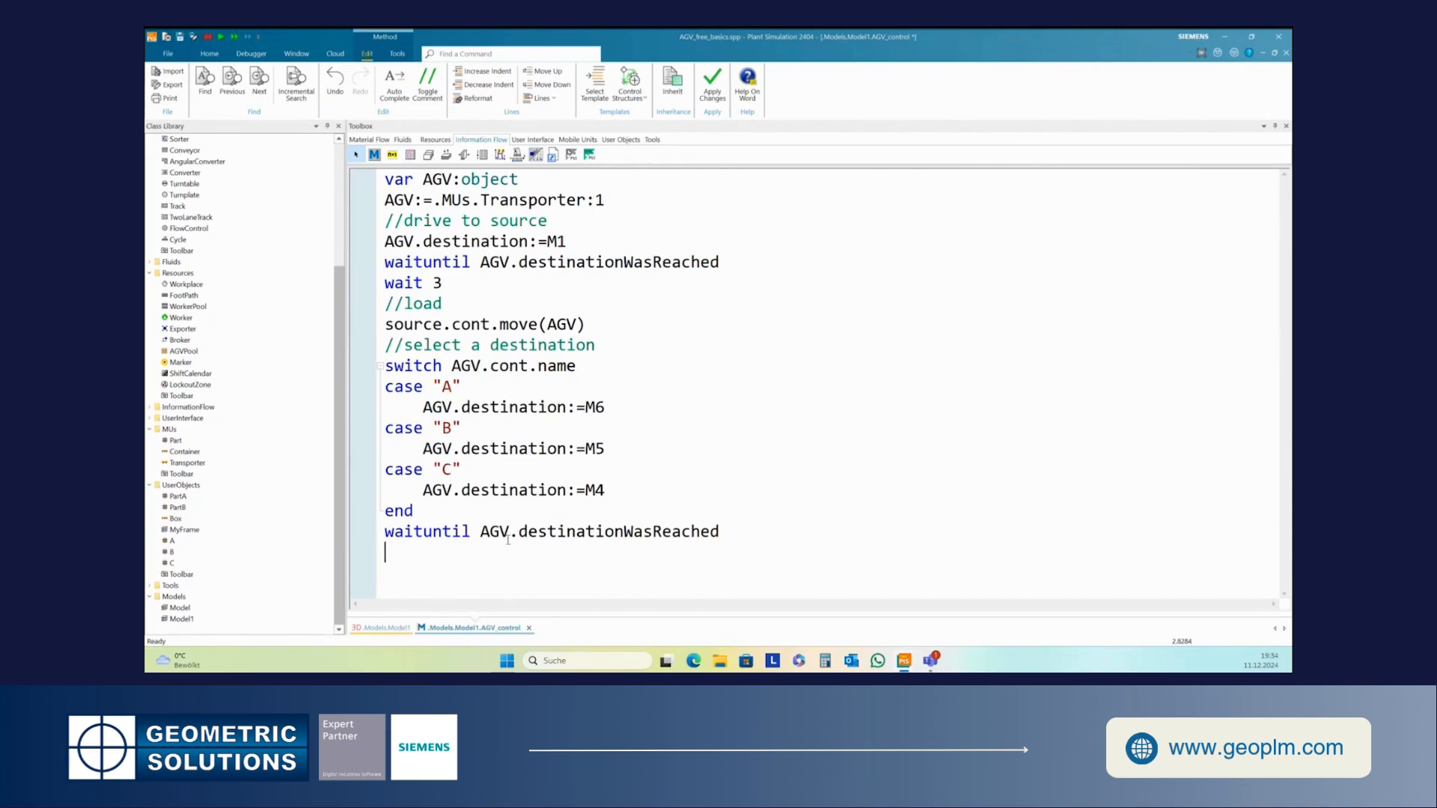
{"action": "type", "text": "//"}
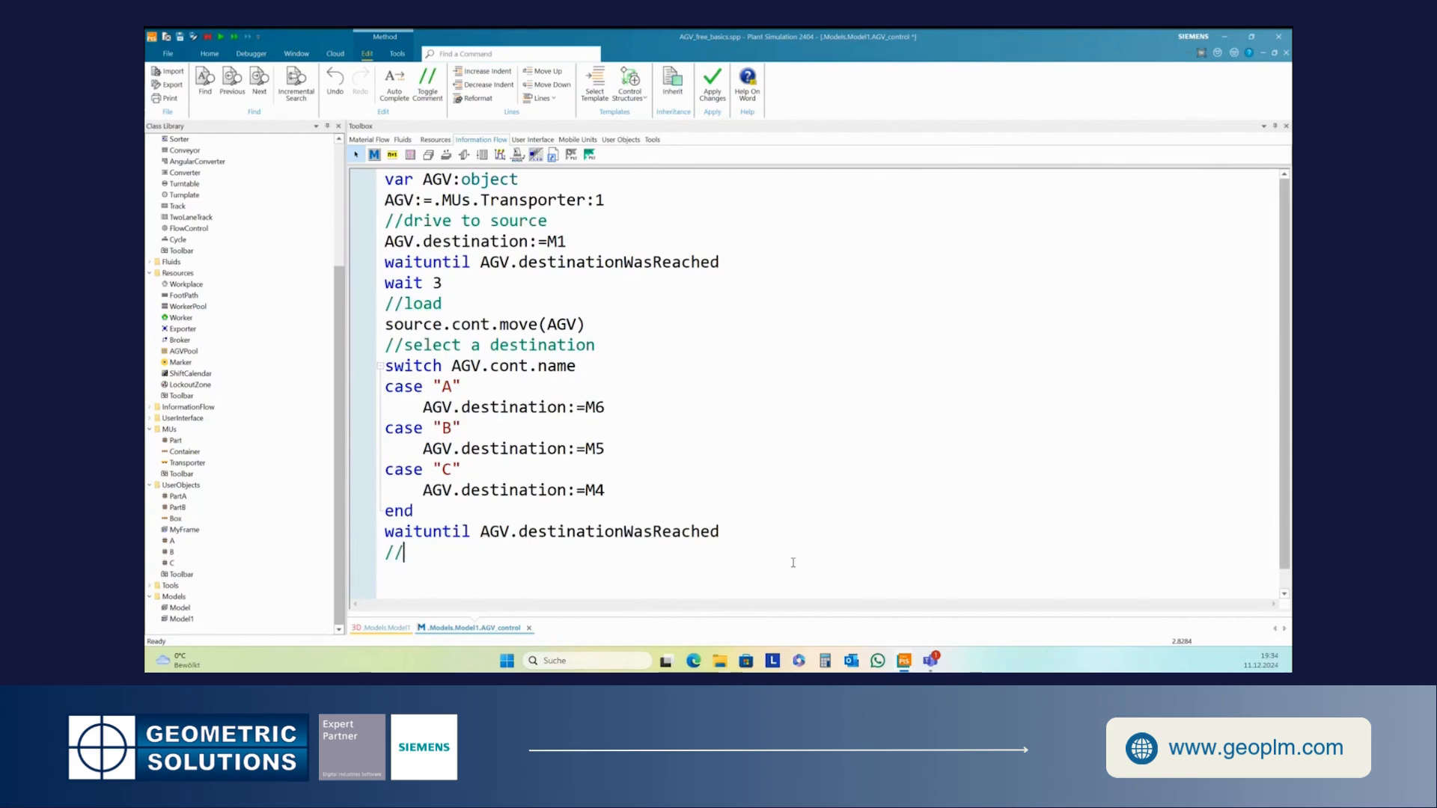
- Reopen AGV_control, replace the comment slashes with the line wait 3, and add blank lines
{"action": "left_click", "coordinate": [379, 628]}
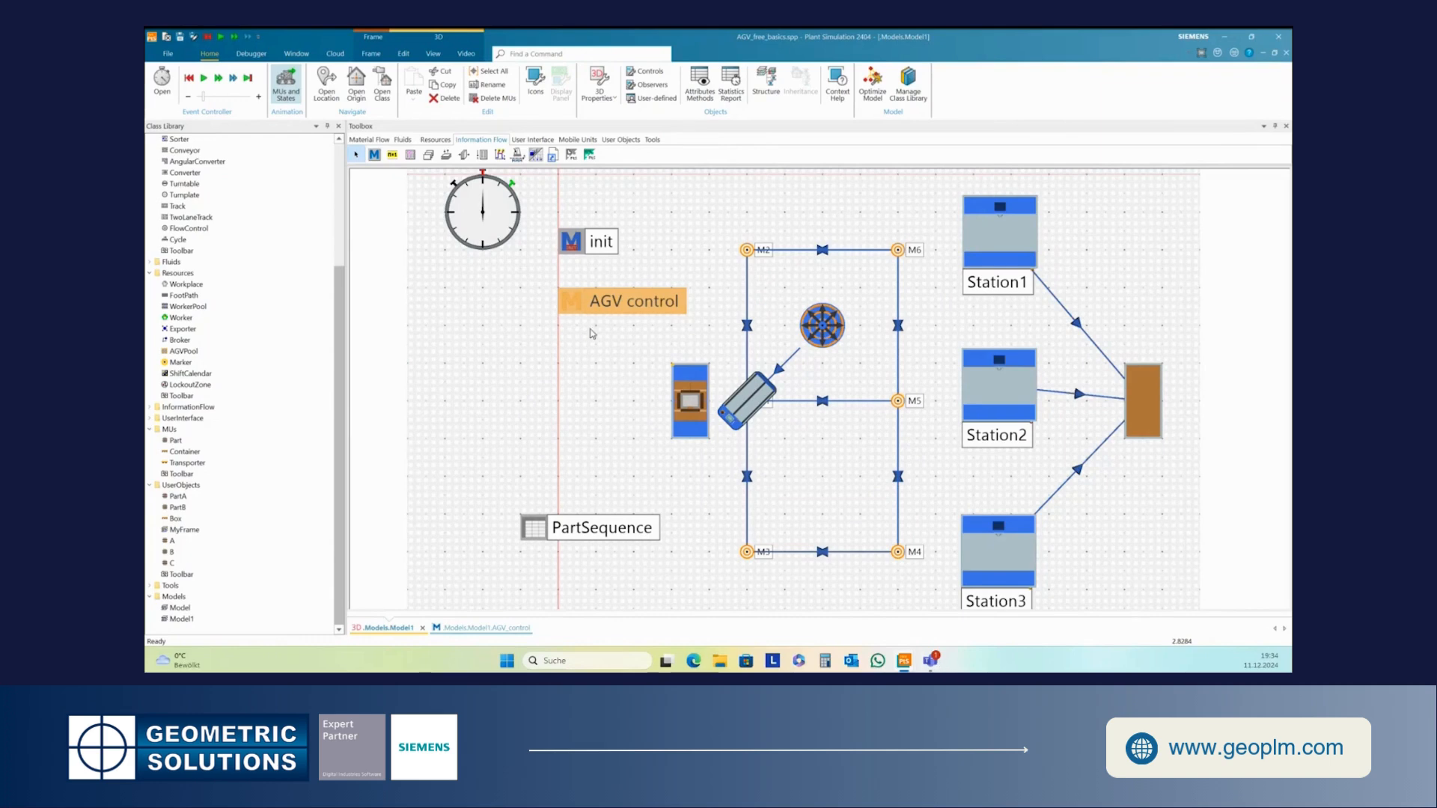
{"action": "double_click", "coordinate": [575, 305]}
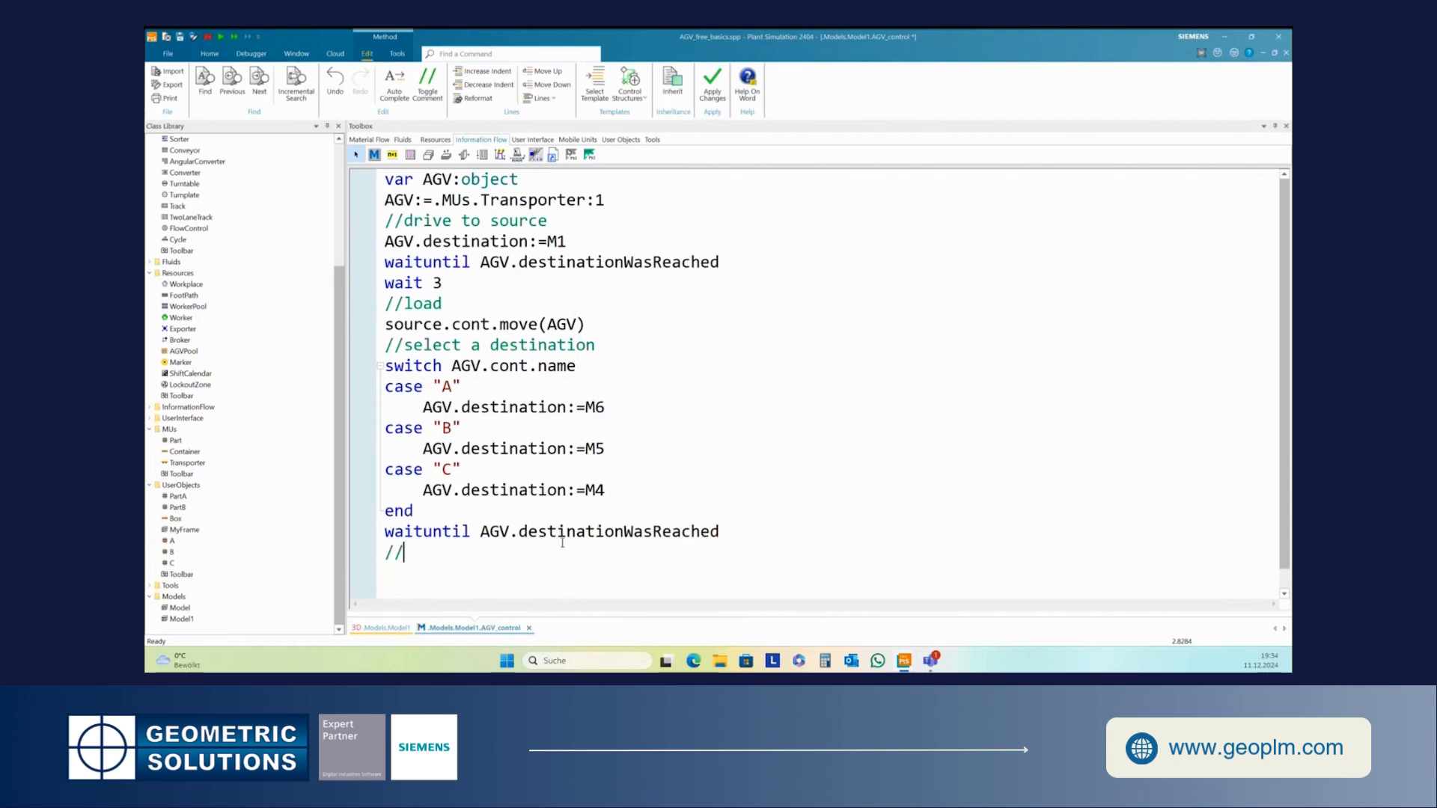
{"action": "key", "text": "BackSpace"}
{"action": "key", "text": "BackSpace"}
{"action": "type", "text": "wait 3"}
{"action": "key", "text": "Return"}
{"action": "key", "text": "Return"}
{"action": "key", "text": "Return"}
{"action": "key", "text": "Return"}
{"action": "key", "text": "Return"}
{"action": "key", "text": "Return"}
{"action": "key", "text": "Return"}
{"action": "key", "text": "Return"}
{"action": "key", "text": "Return"}
{"action": "key", "text": "Return"}
{"action": "key", "text": "Return"}
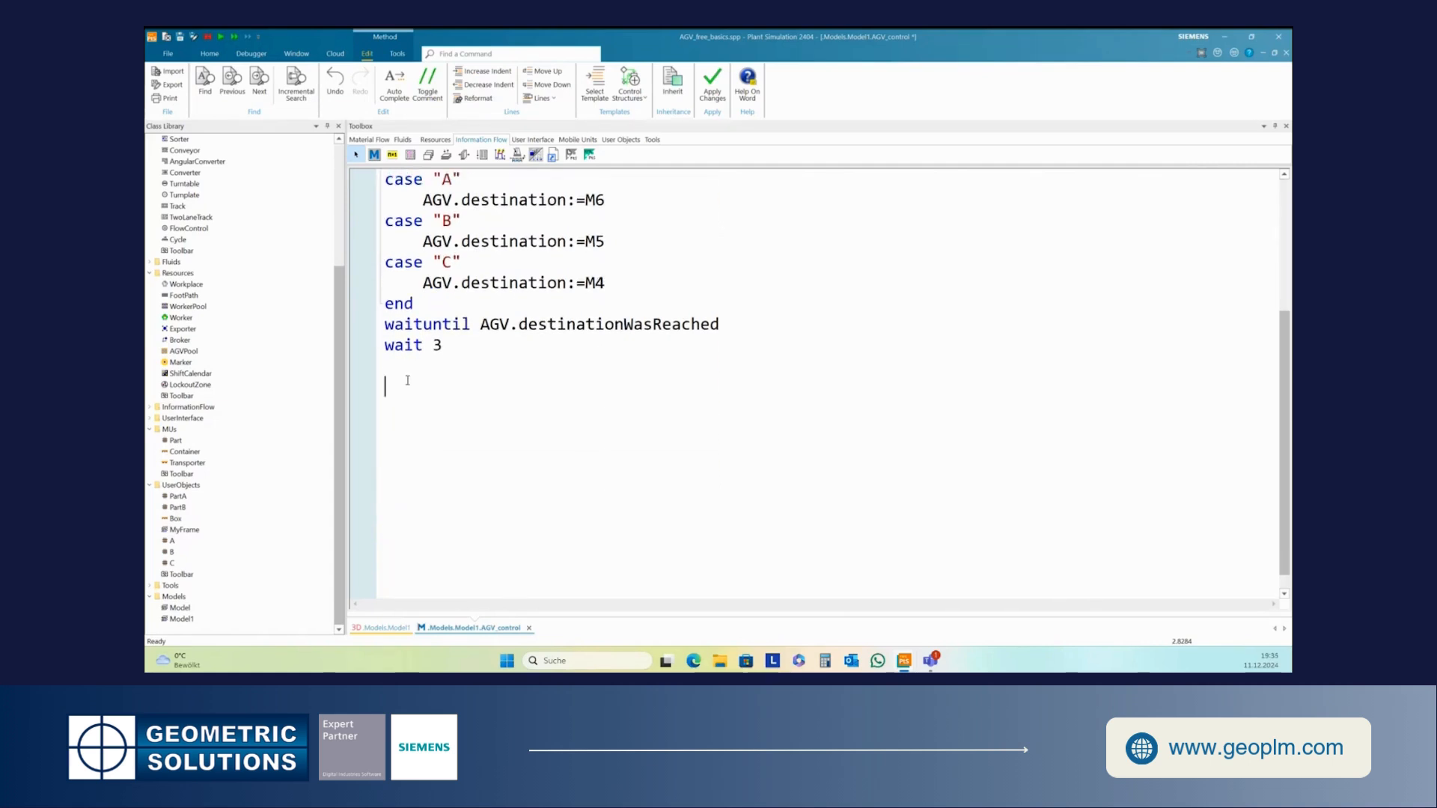
- Add the line switch AGV.~.name below wait 3 in AGV_control
{"action": "key", "text": "BackSpace"}
{"action": "type", "text": "s"}
{"action": "type", "text": "wd"}
{"action": "key", "text": "BackSpace"}
{"action": "type", "text": "tch AGV"}
{"action": "left_click", "coordinate": [405, 367]}
{"action": "type", "text": "i"}
{"action": "left_click", "coordinate": [510, 363]}
{"action": "type", "text": "."}
{"action": "type", "text": "~."}
{"action": "type", "text": " ´"}
{"action": "key", "text": "BackSpace"}
{"action": "key", "text": "BackSpace"}
{"action": "type", "text": "name"}
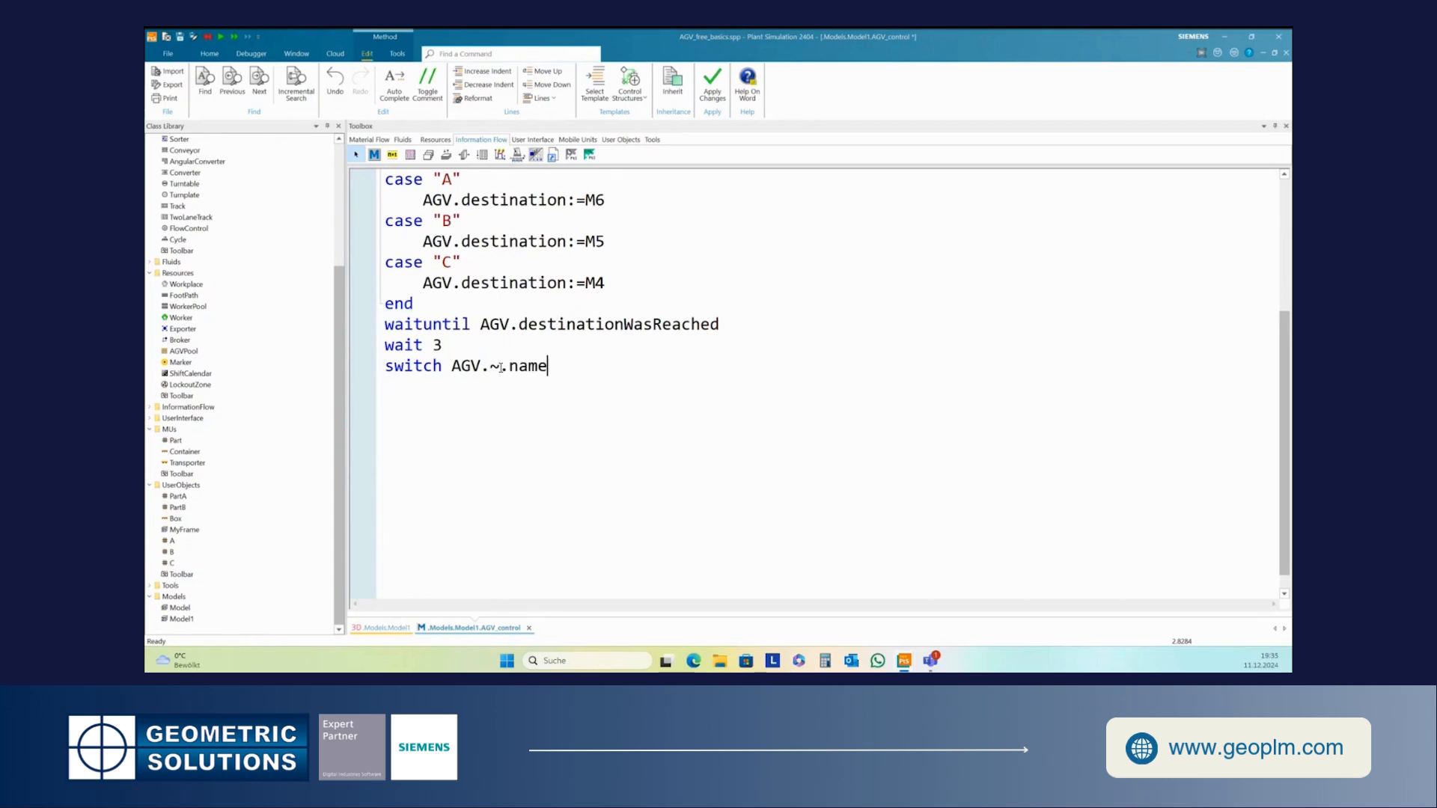
- Add case "M6" with the statement AGV.cont.move(station1) under the new switch
{"action": "key", "text": "Return"}
{"action": "type", "text": "case \"M6\""}
{"action": "key", "text": "Return"}
{"action": "type", "text": "A"}
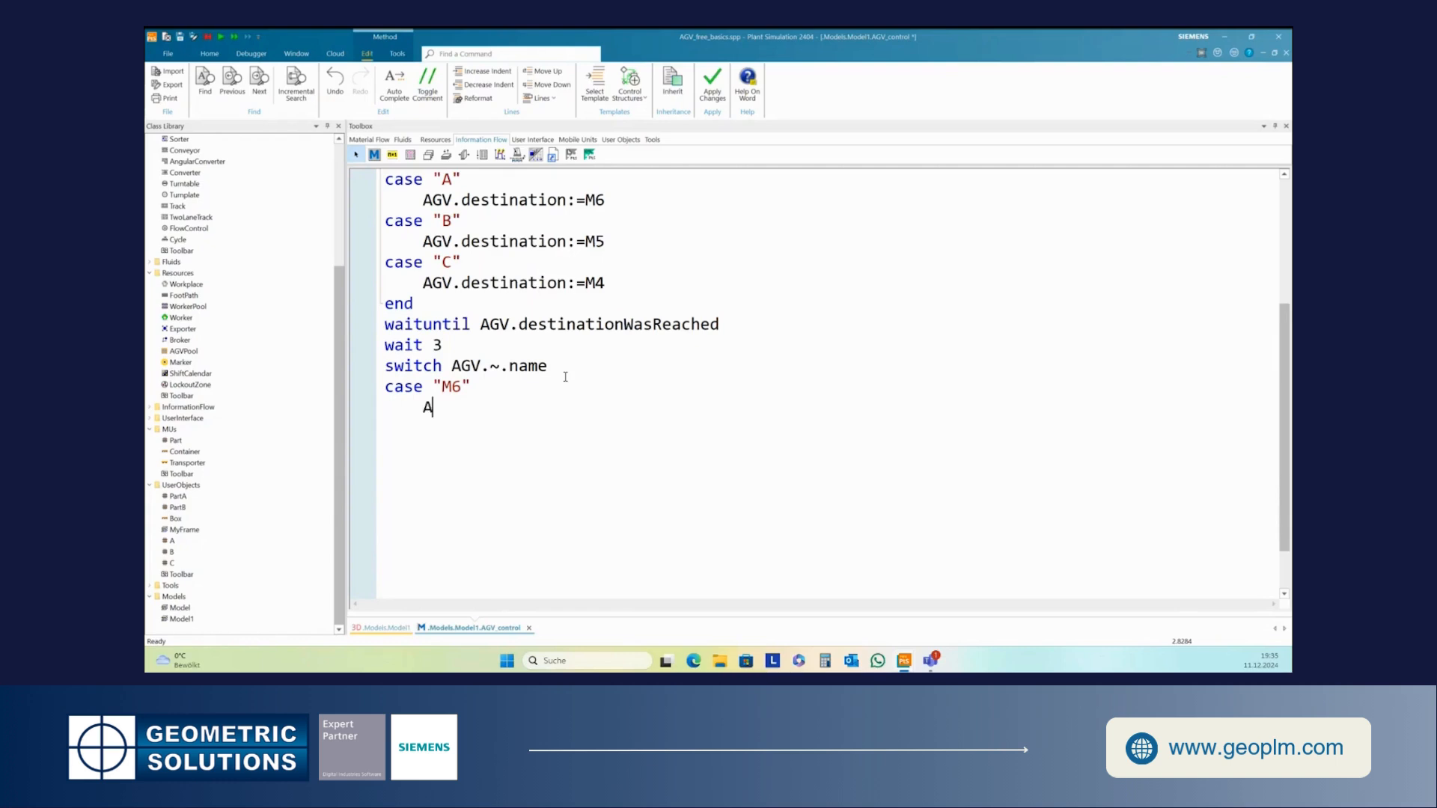
{"action": "type", "text": "GV.cont.move(stat"}
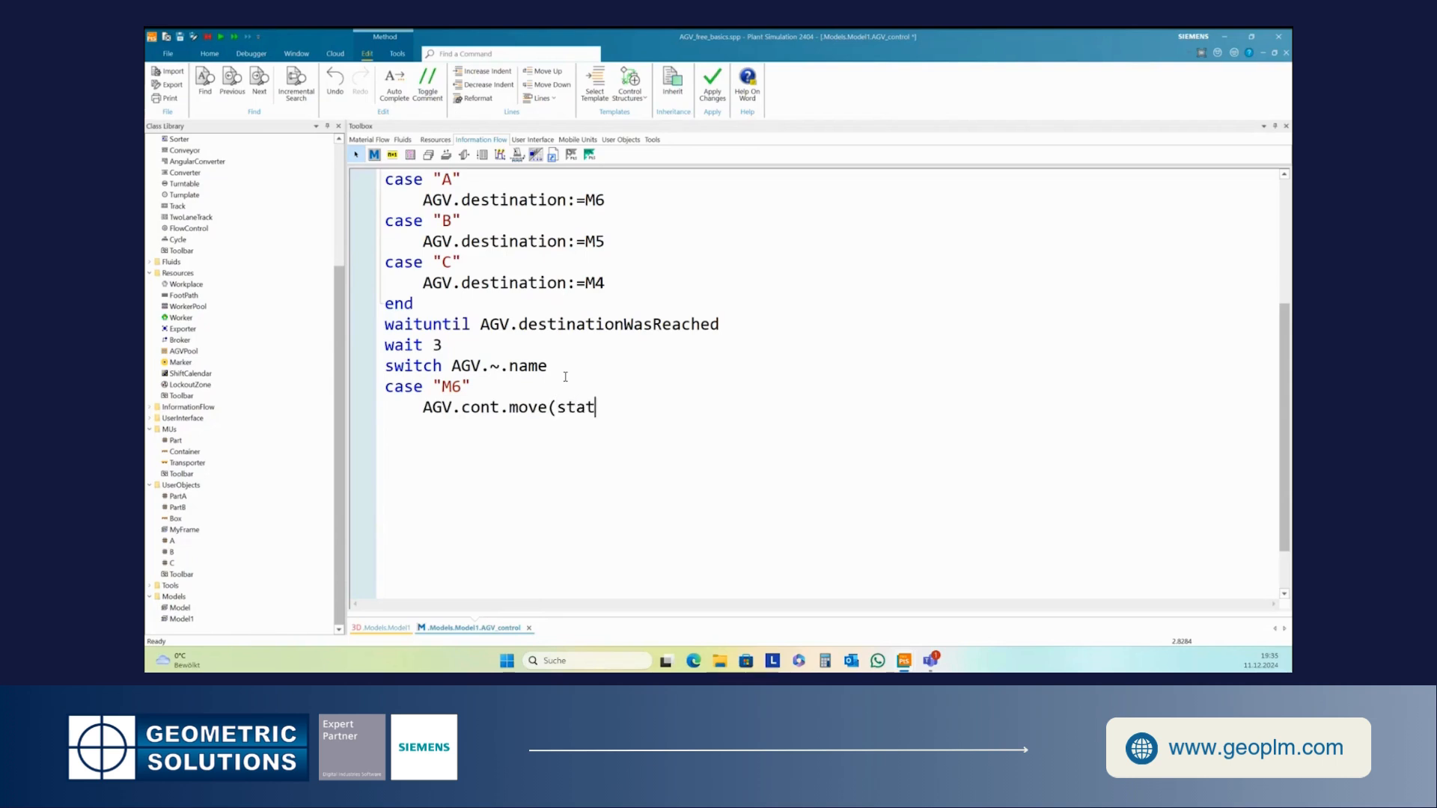
{"action": "type", "text": "ion1)"}
{"action": "key", "text": "Return"}
- Copy the M6 case block and paste a duplicate directly beneath it
{"action": "left_click_drag", "start_coordinate": [386, 387], "coordinate": [646, 413]}
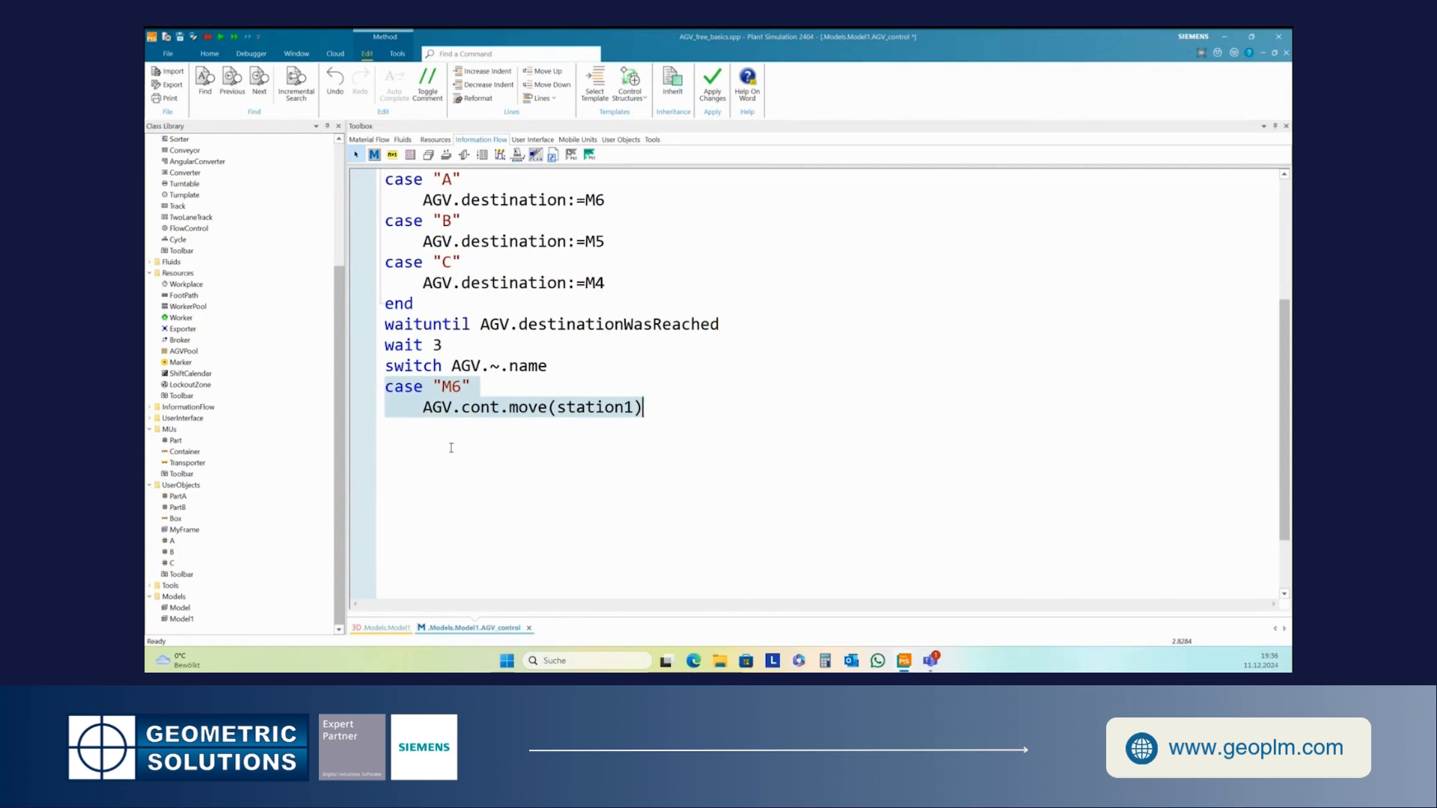
{"action": "left_click", "coordinate": [413, 432]}
{"action": "key", "text": "ctrl+v"}
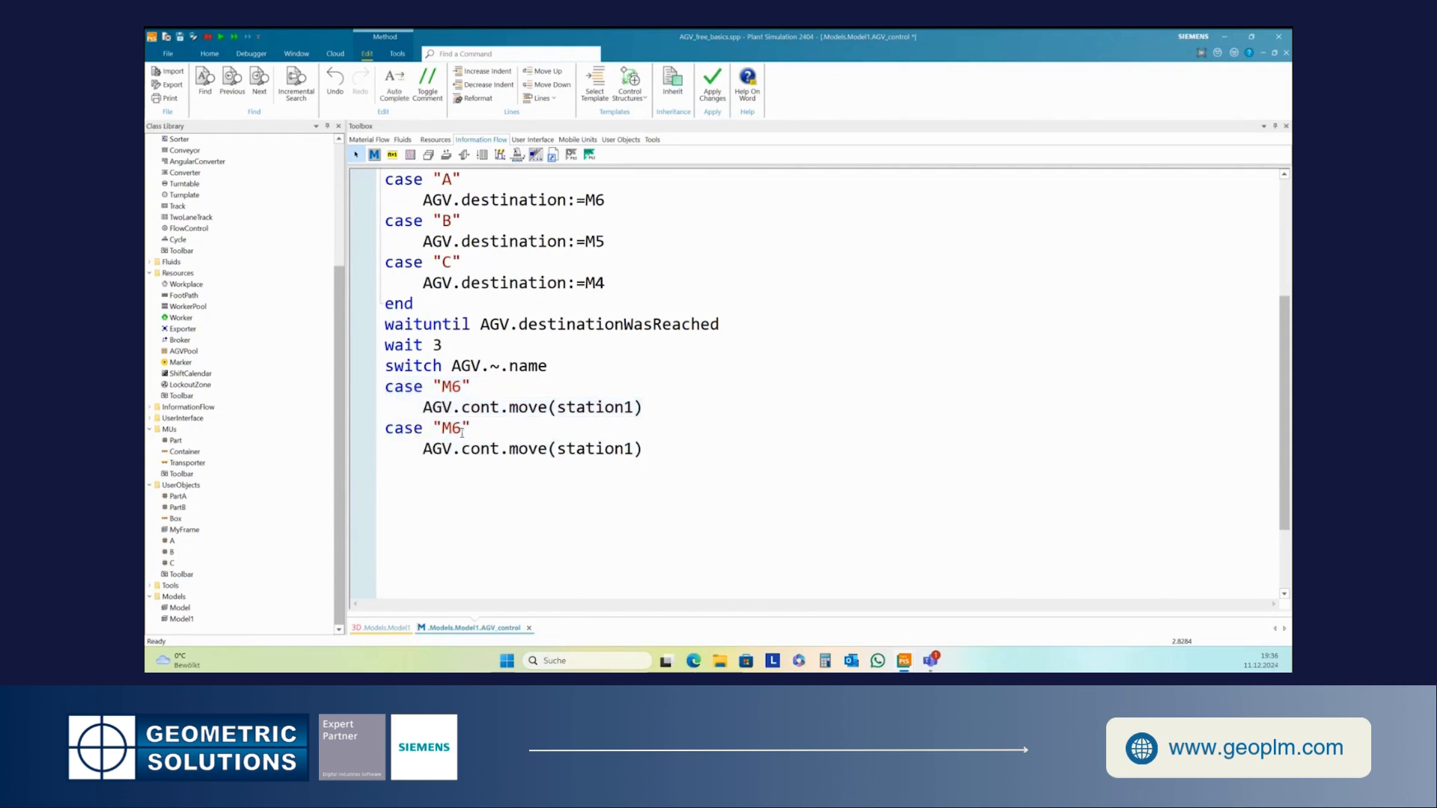
- Change the duplicated case to "M5" and its move target to station2
{"action": "left_click", "coordinate": [456, 429]}
{"action": "key", "text": "BackSpace"}
{"action": "type", "text": "5"}
{"action": "left_click", "coordinate": [633, 451]}
{"action": "key", "text": "BackSpace"}
{"action": "type", "text": "2"}
- Paste another case block and change it to "M4" moving the content to station3
{"action": "left_click", "coordinate": [659, 451]}
{"action": "key", "text": "Return"}
{"action": "key", "text": "ctrl+v"}
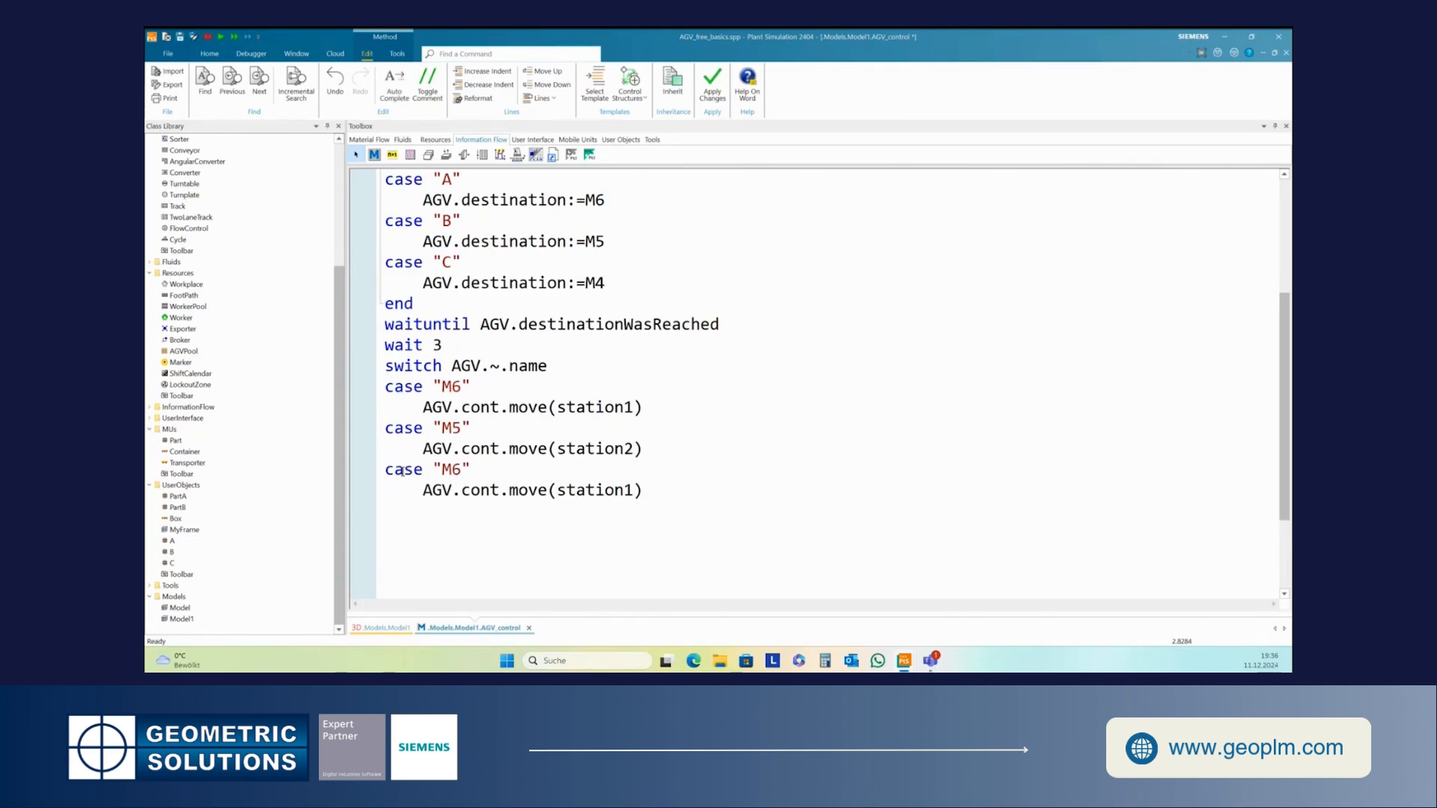
{"action": "left_click_drag", "start_coordinate": [452, 467], "coordinate": [458, 470]}
{"action": "type", "text": "4"}
{"action": "left_click_drag", "start_coordinate": [623, 491], "coordinate": [633, 492]}
{"action": "type", "text": "3"}
- Close the second switch with end and add blank lines after it
{"action": "key", "text": "Return"}
{"action": "type", "text": "end"}
{"action": "key", "text": "Return"}
{"action": "key", "text": "Return"}
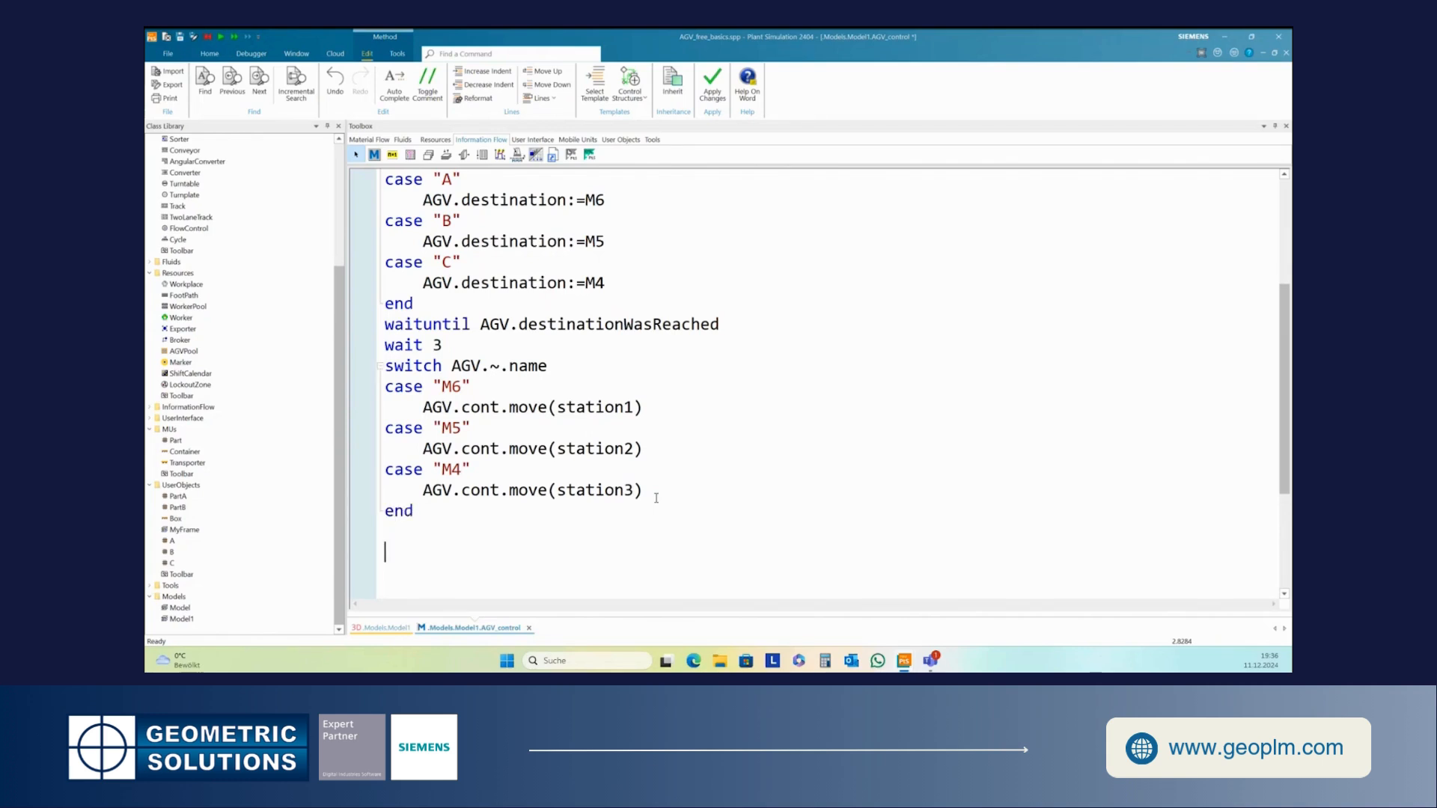
- Add a //re-start comment and the line self.executeNewCallChain, then check the method's syntax
{"action": "type", "text": "//re-start"}
{"action": "key", "text": "Return"}
{"action": "type", "text": "self.execut"}
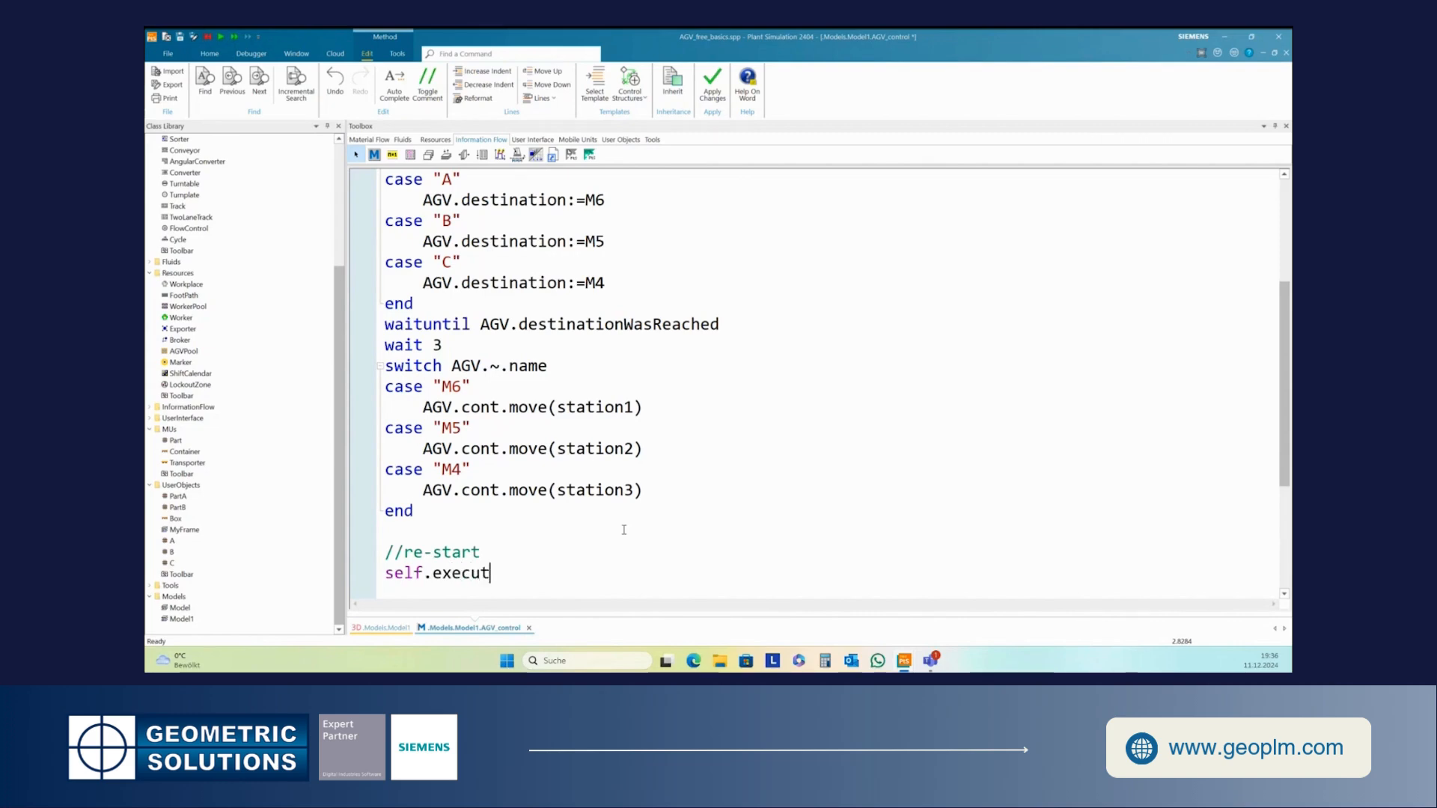
{"action": "type", "text": "eNewC"}
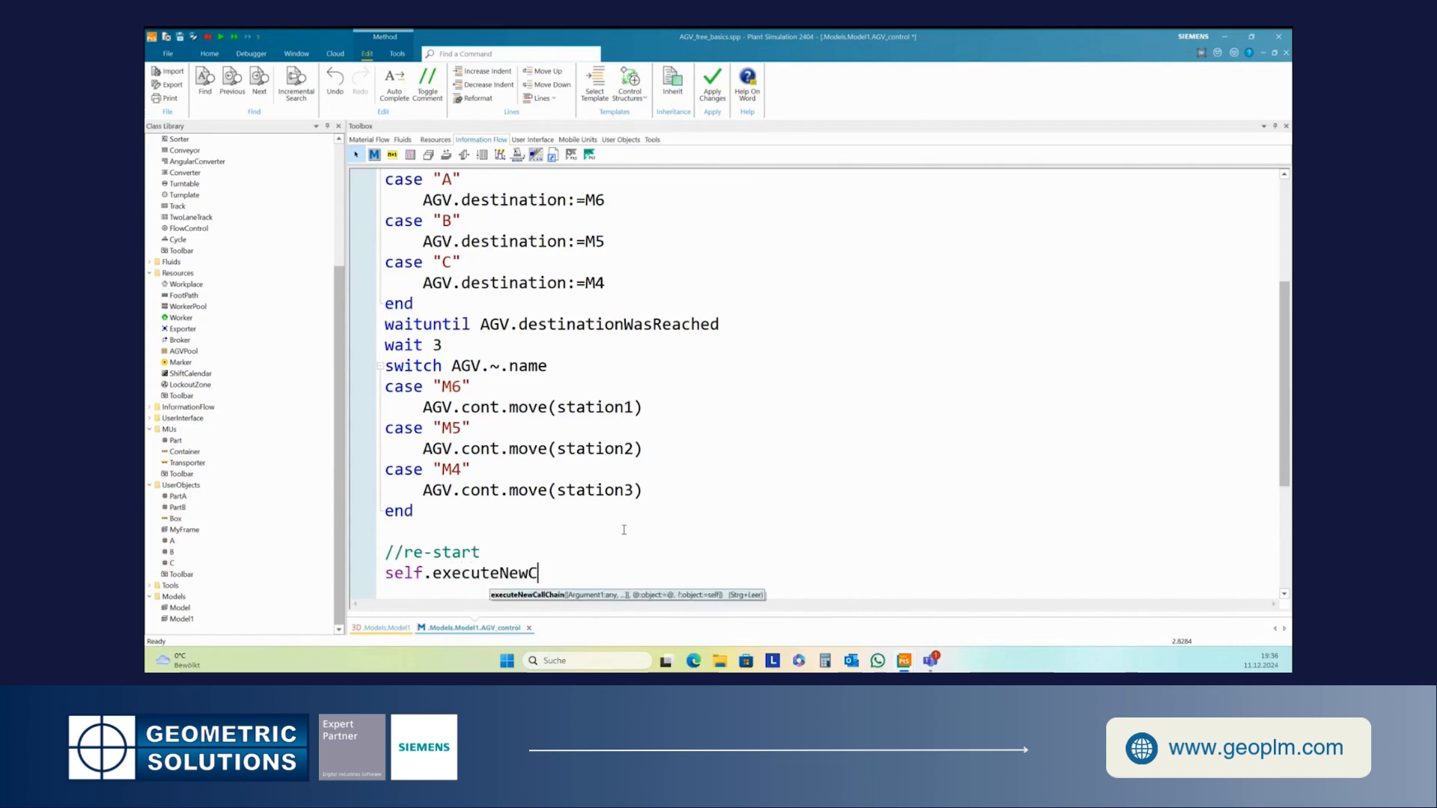
{"action": "type", "text": "allCVhain"}
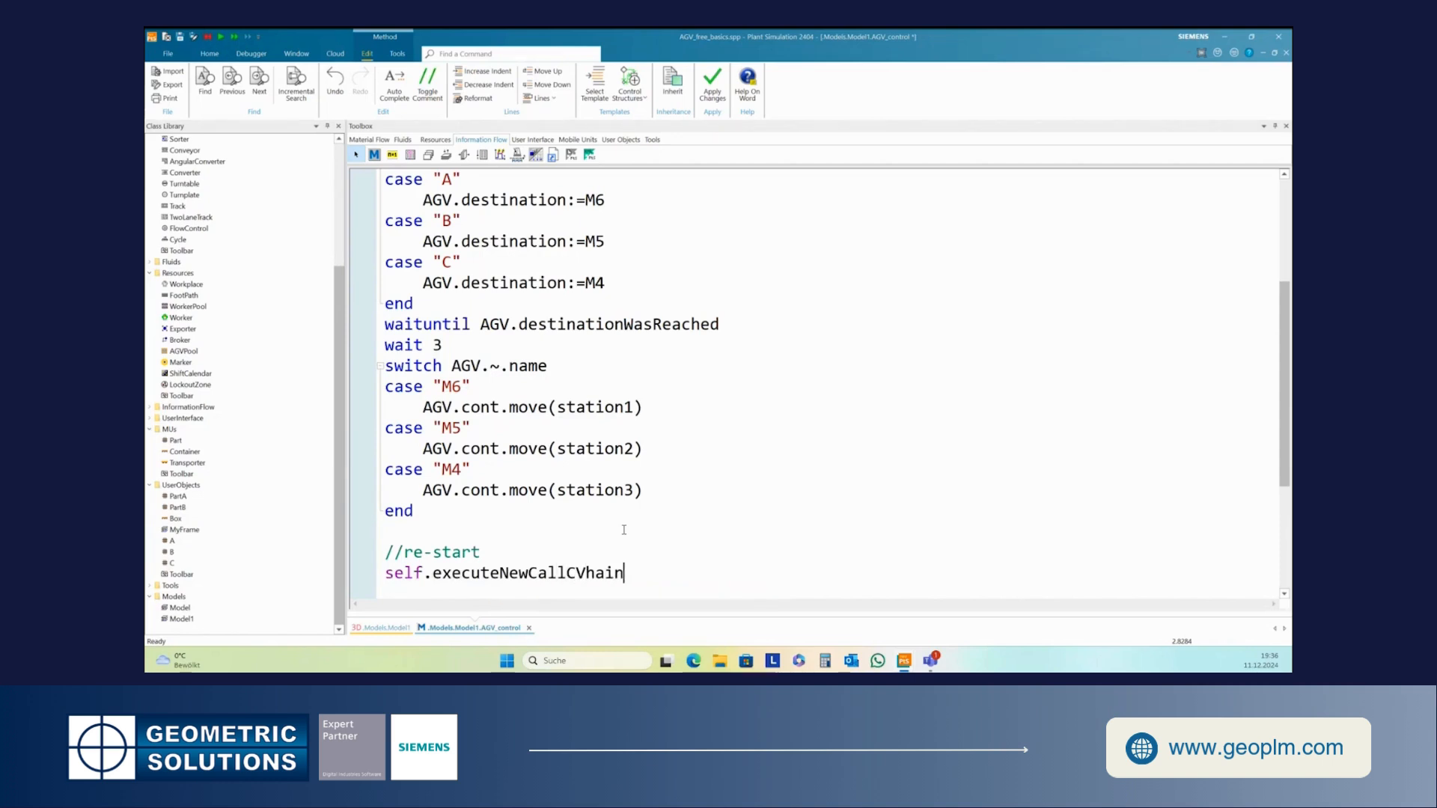
{"action": "left_click", "coordinate": [585, 573]}
{"action": "key", "text": "BackSpace"}
{"action": "left_click", "coordinate": [664, 573]}
{"action": "key", "text": "F7"}
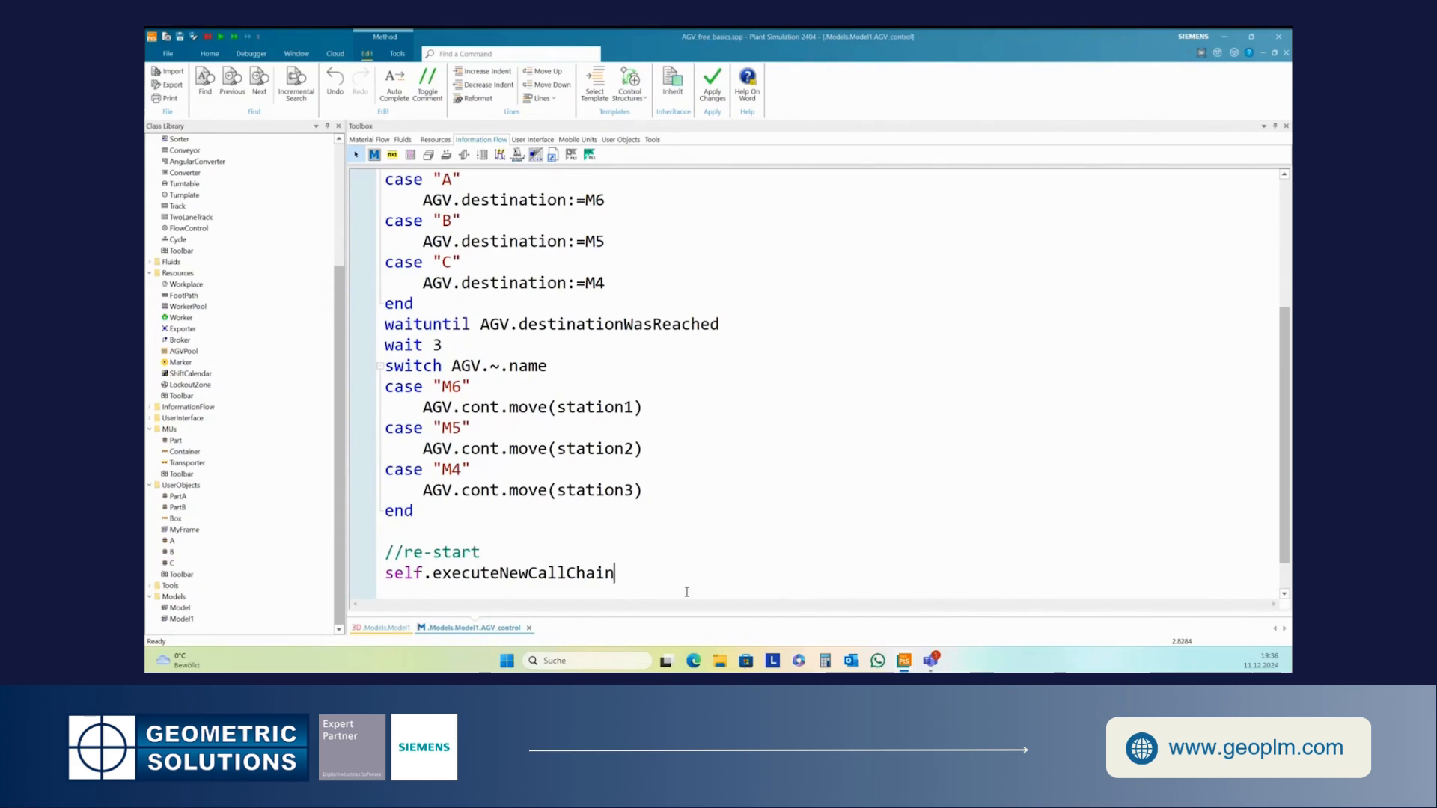
- Return to the Model1 frame, reset and start the simulation to watch the AGV
{"action": "key", "text": "Up"}
{"action": "left_click", "coordinate": [381, 627]}
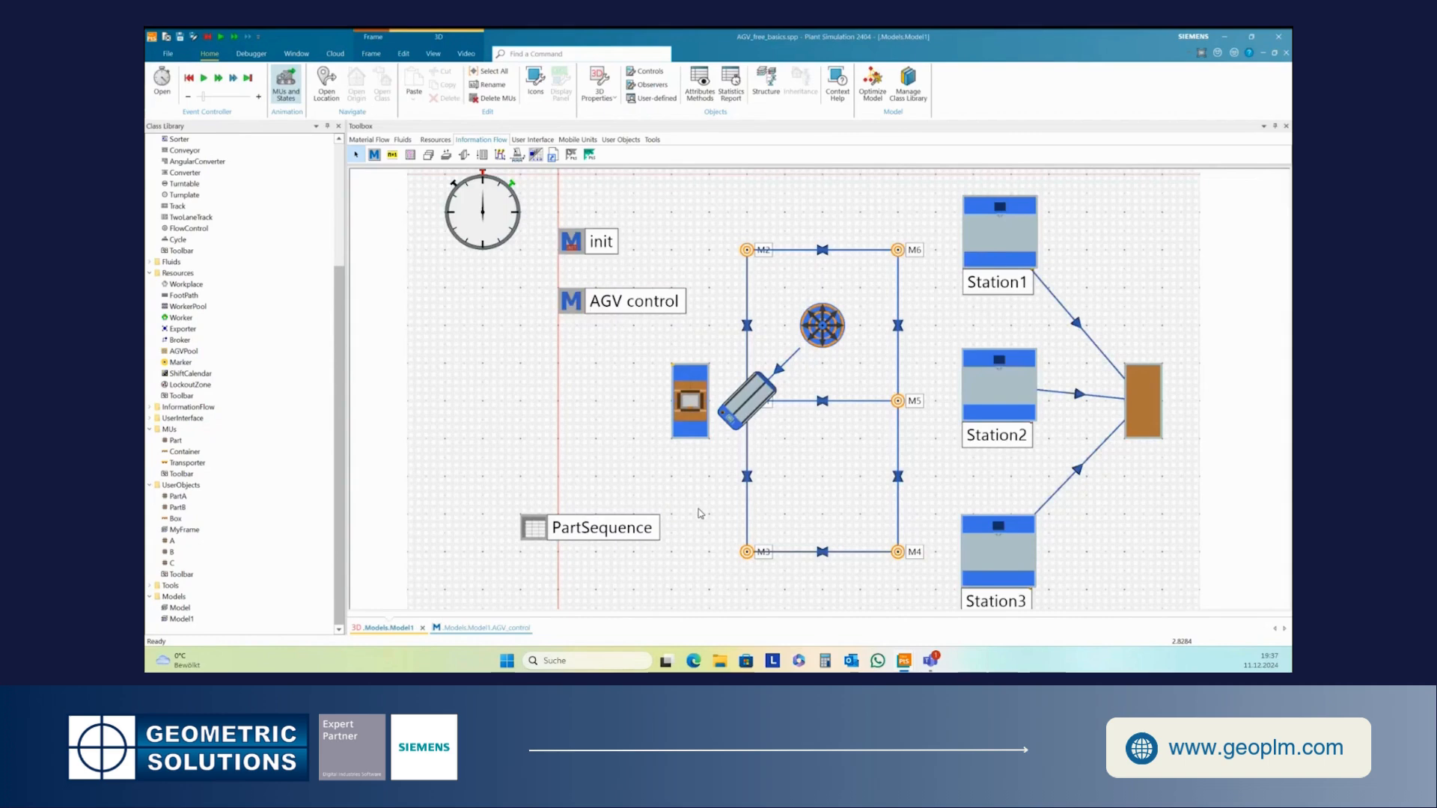
{"action": "left_click", "coordinate": [189, 78]}
{"action": "left_click", "coordinate": [209, 78]}
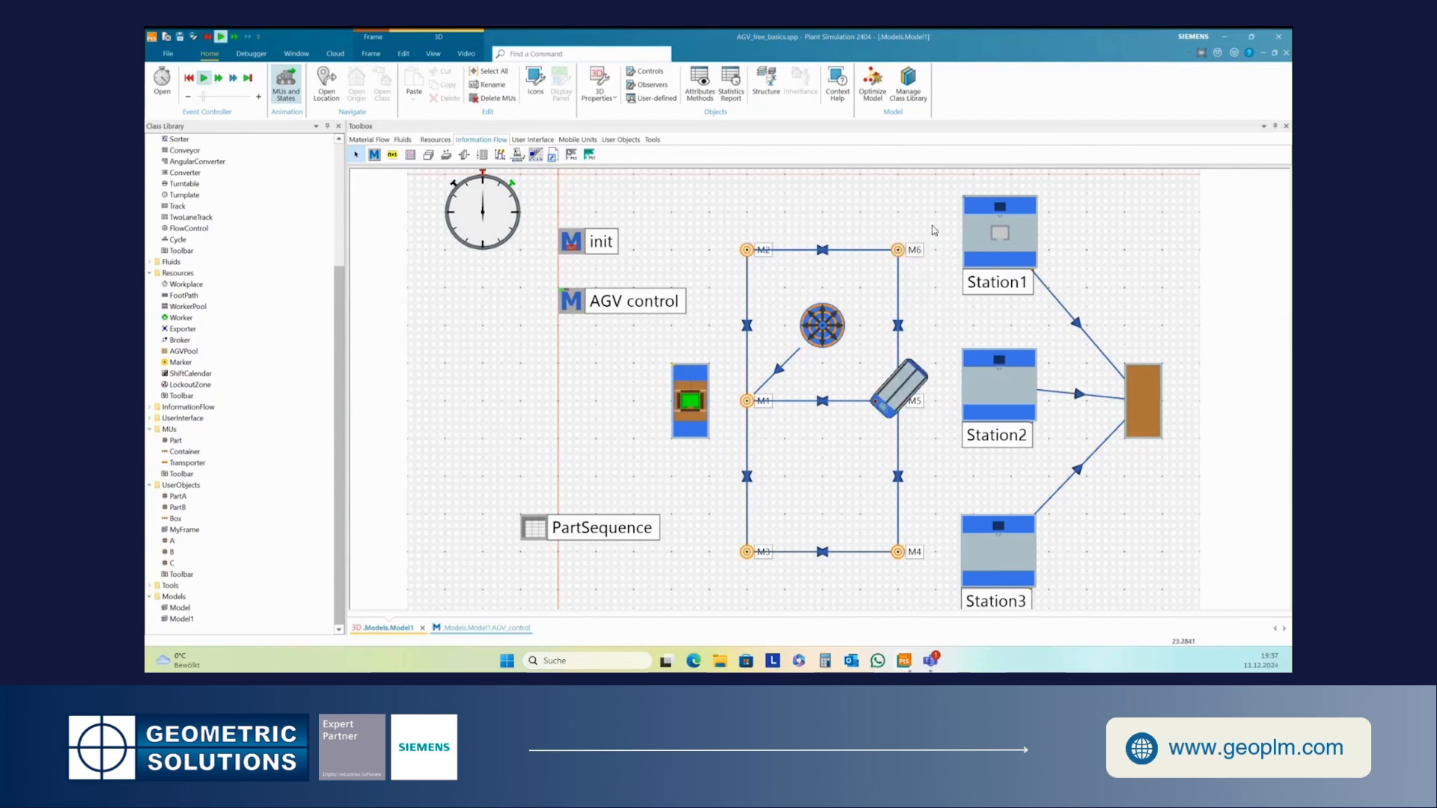
{"action": "mouse_move", "coordinate": [1007, 234]}
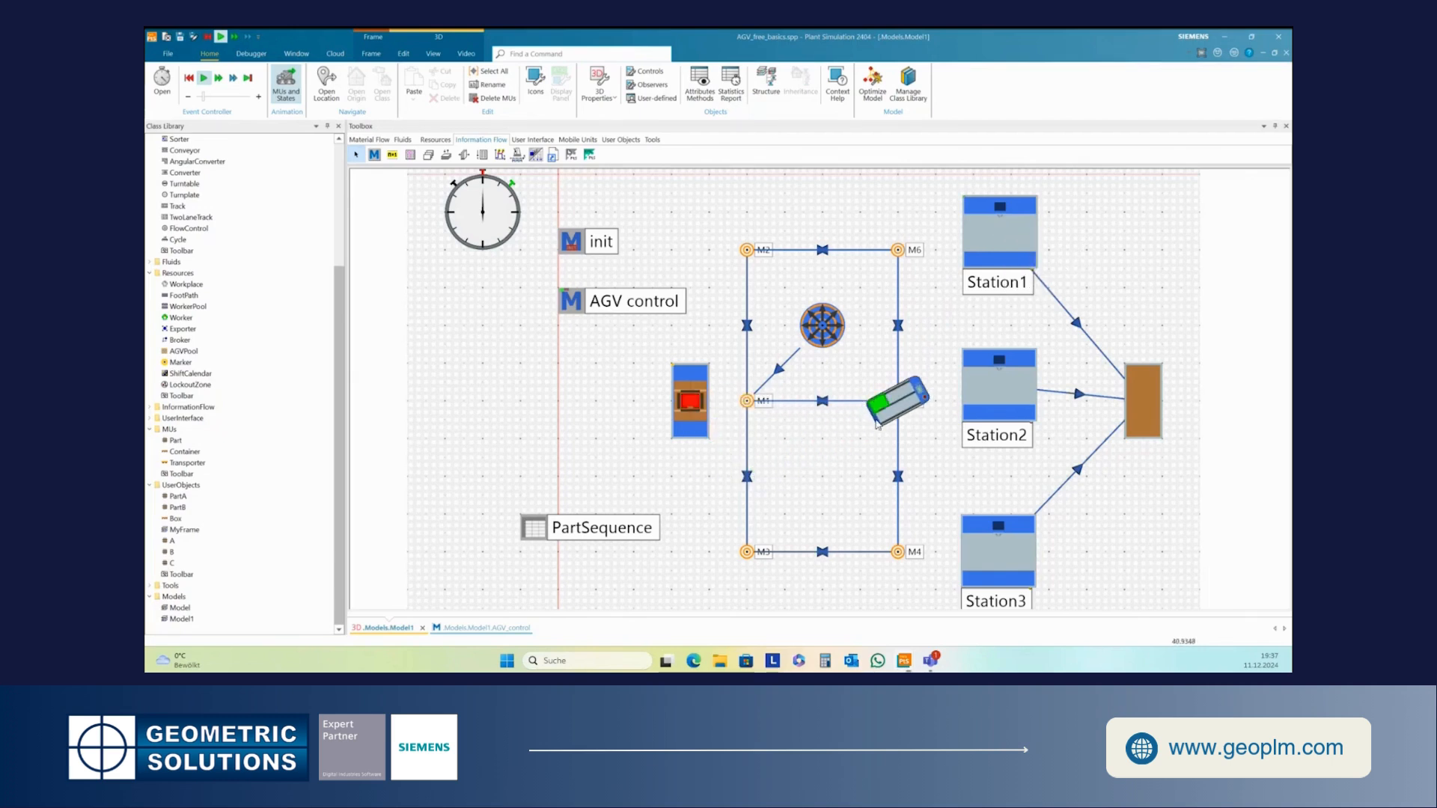
{"action": "mouse_move", "coordinate": [1004, 391]}
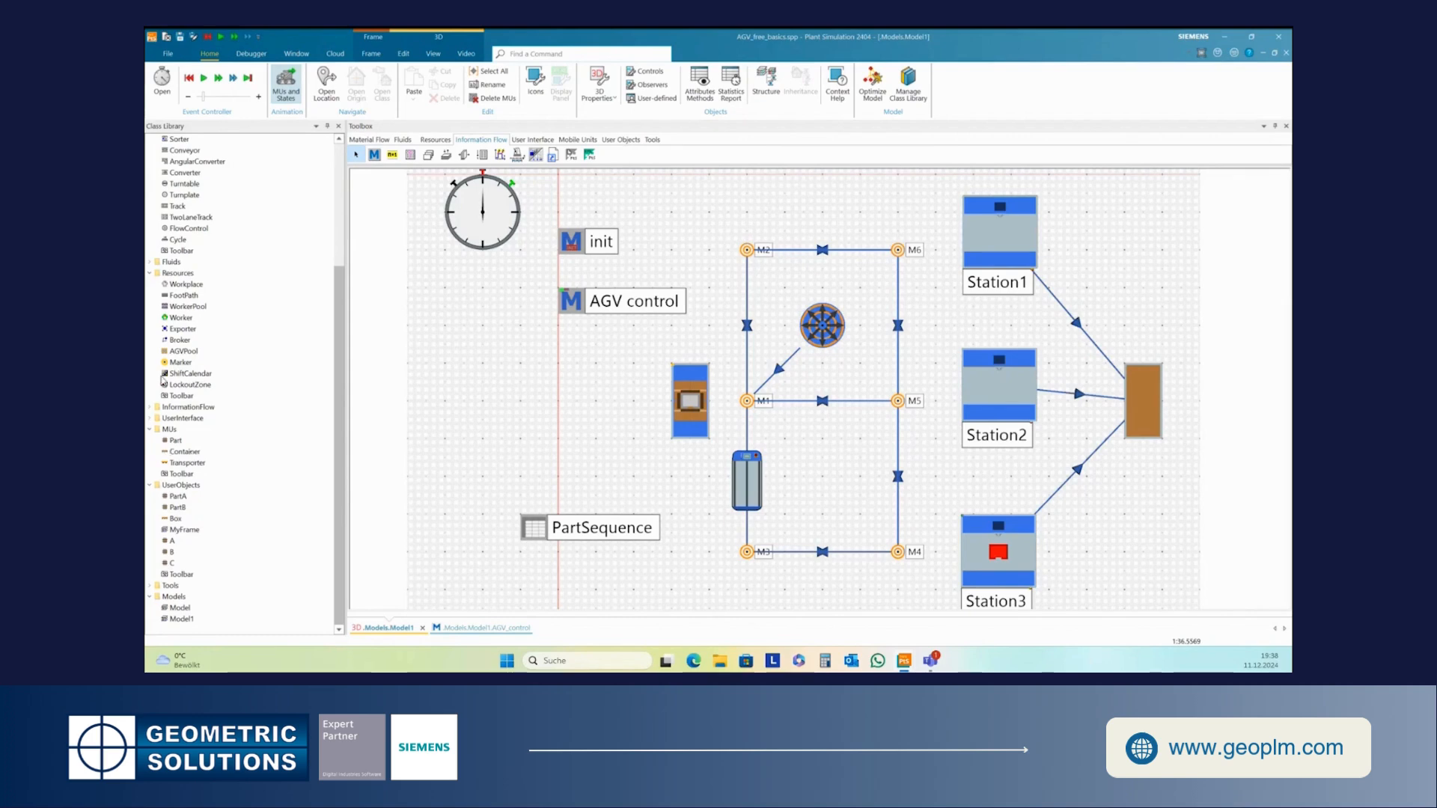
- Open the Transporter class and inspect its Routing settings without changing them
{"action": "double_click", "coordinate": [183, 463]}
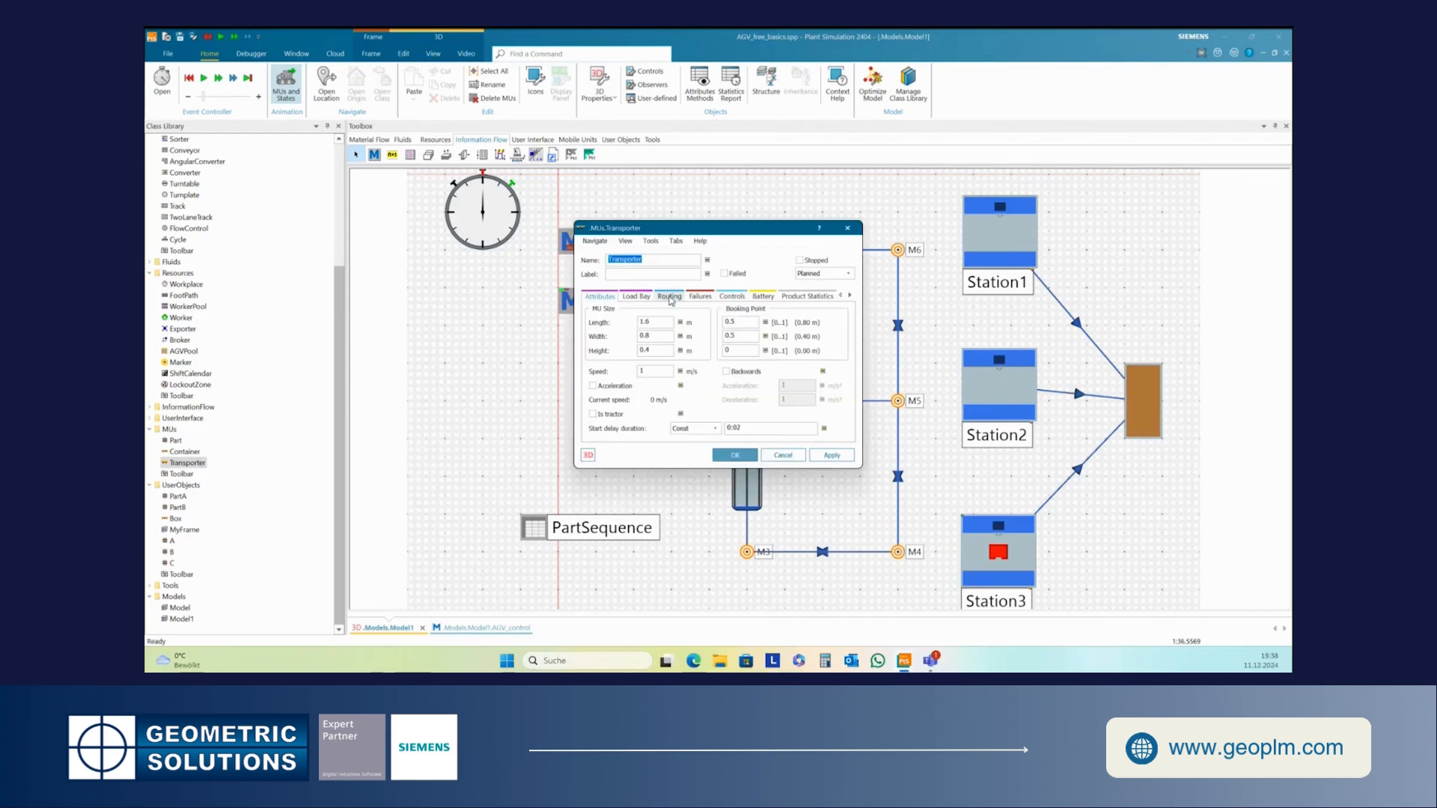
{"action": "left_click", "coordinate": [669, 297]}
{"action": "double_click", "coordinate": [681, 389]}
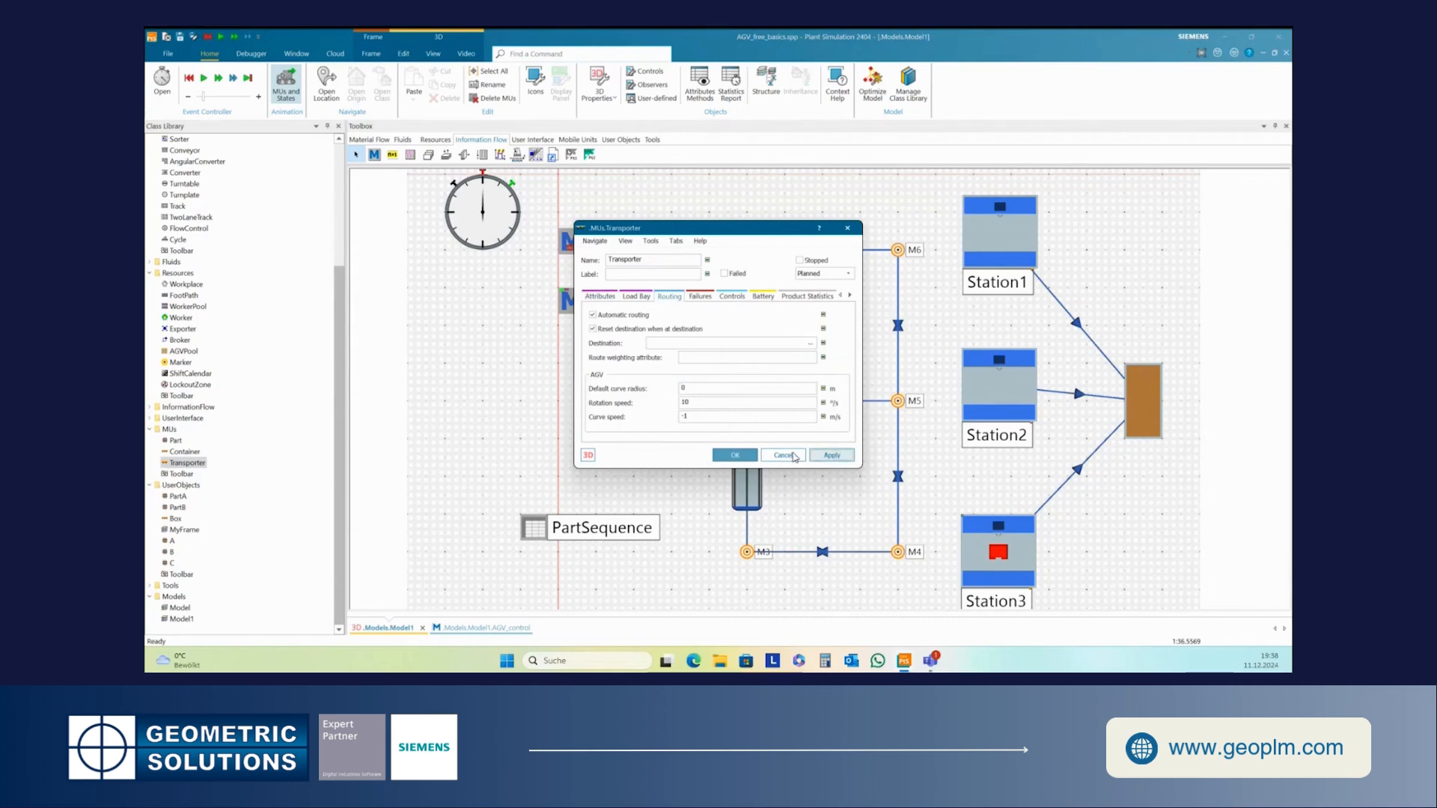
{"action": "left_click", "coordinate": [730, 456]}
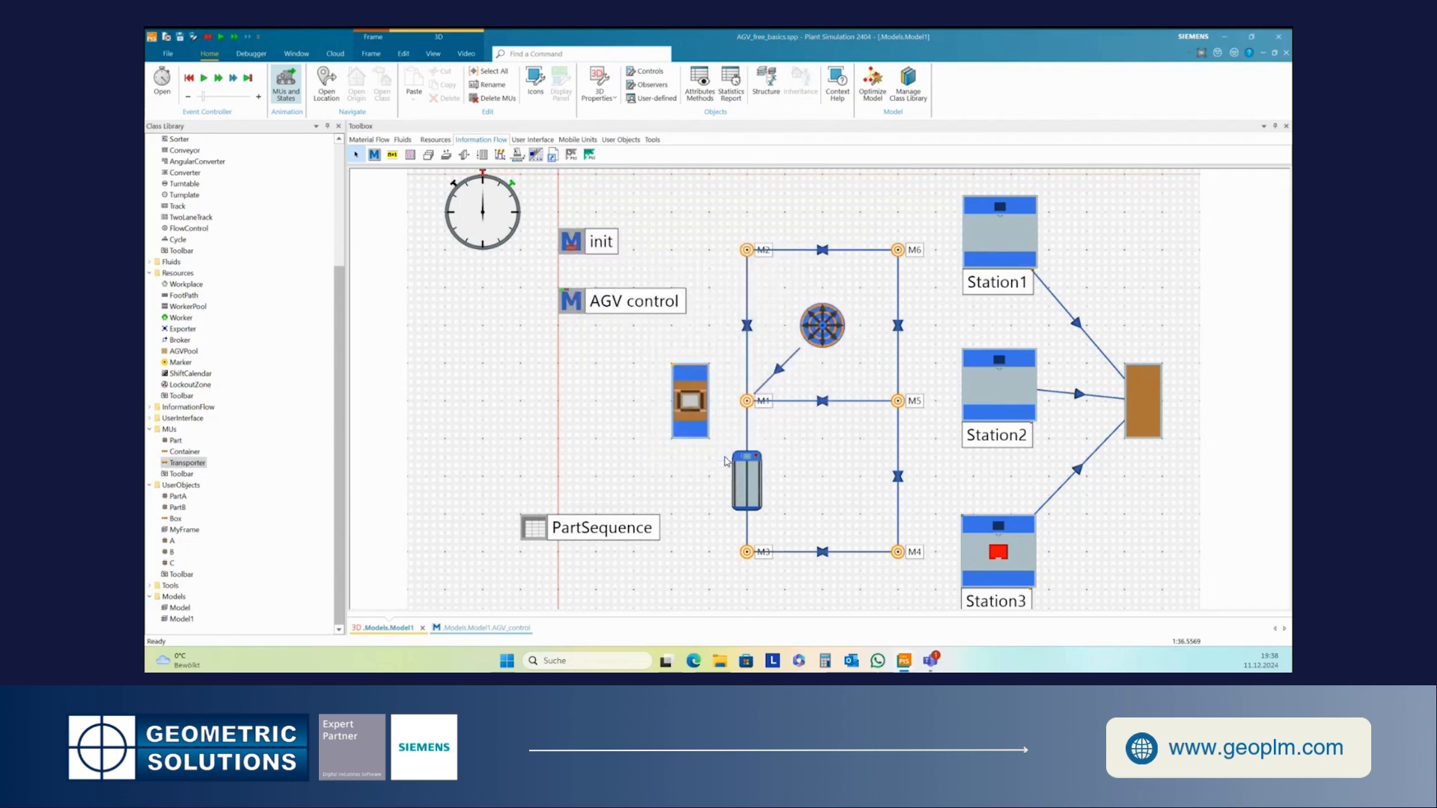
- Continue the simulation to watch the AGV travel the path, then reset it
{"action": "left_click", "coordinate": [204, 79]}
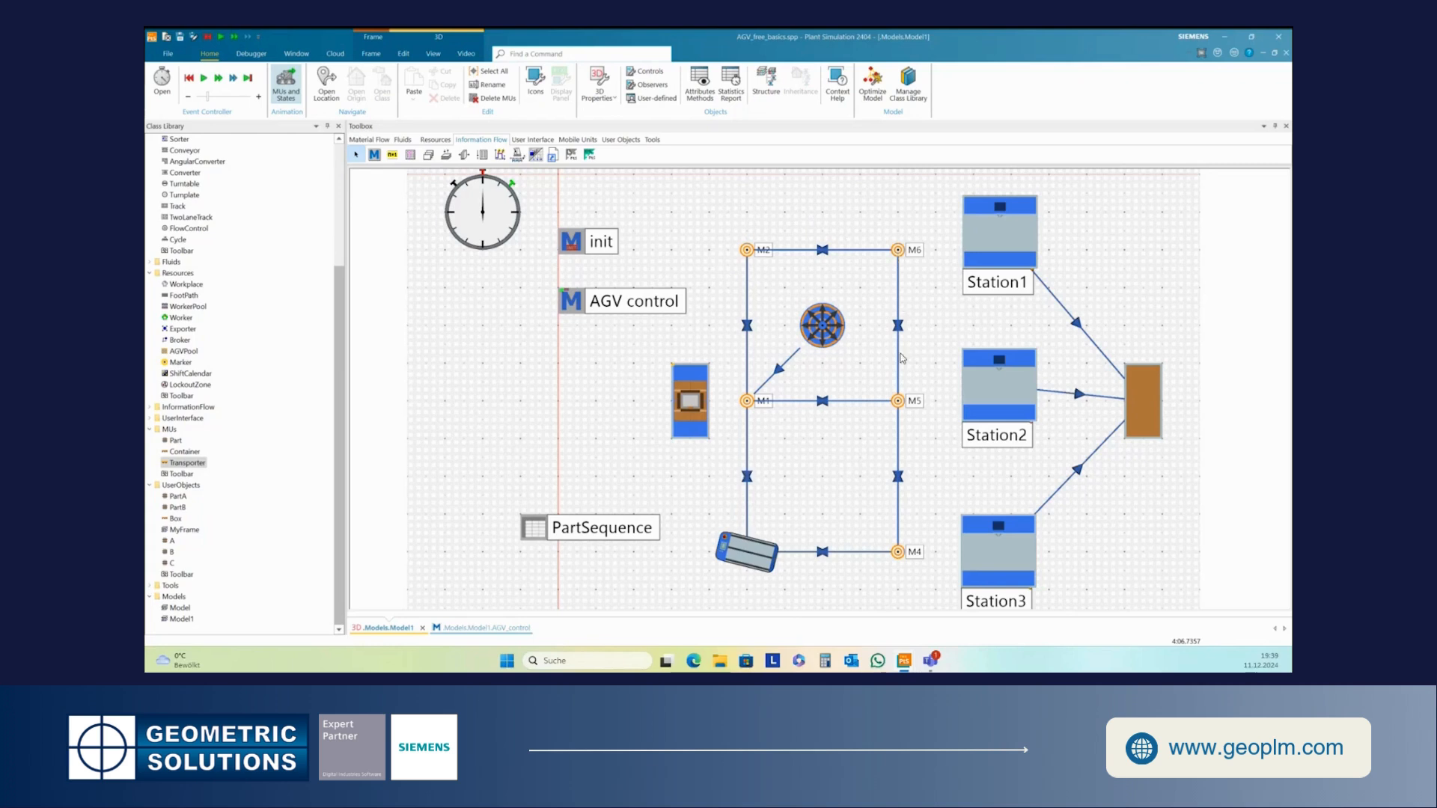
{"action": "mouse_move", "coordinate": [902, 408]}
{"action": "mouse_move", "coordinate": [744, 554]}
{"action": "left_click", "coordinate": [190, 77]}
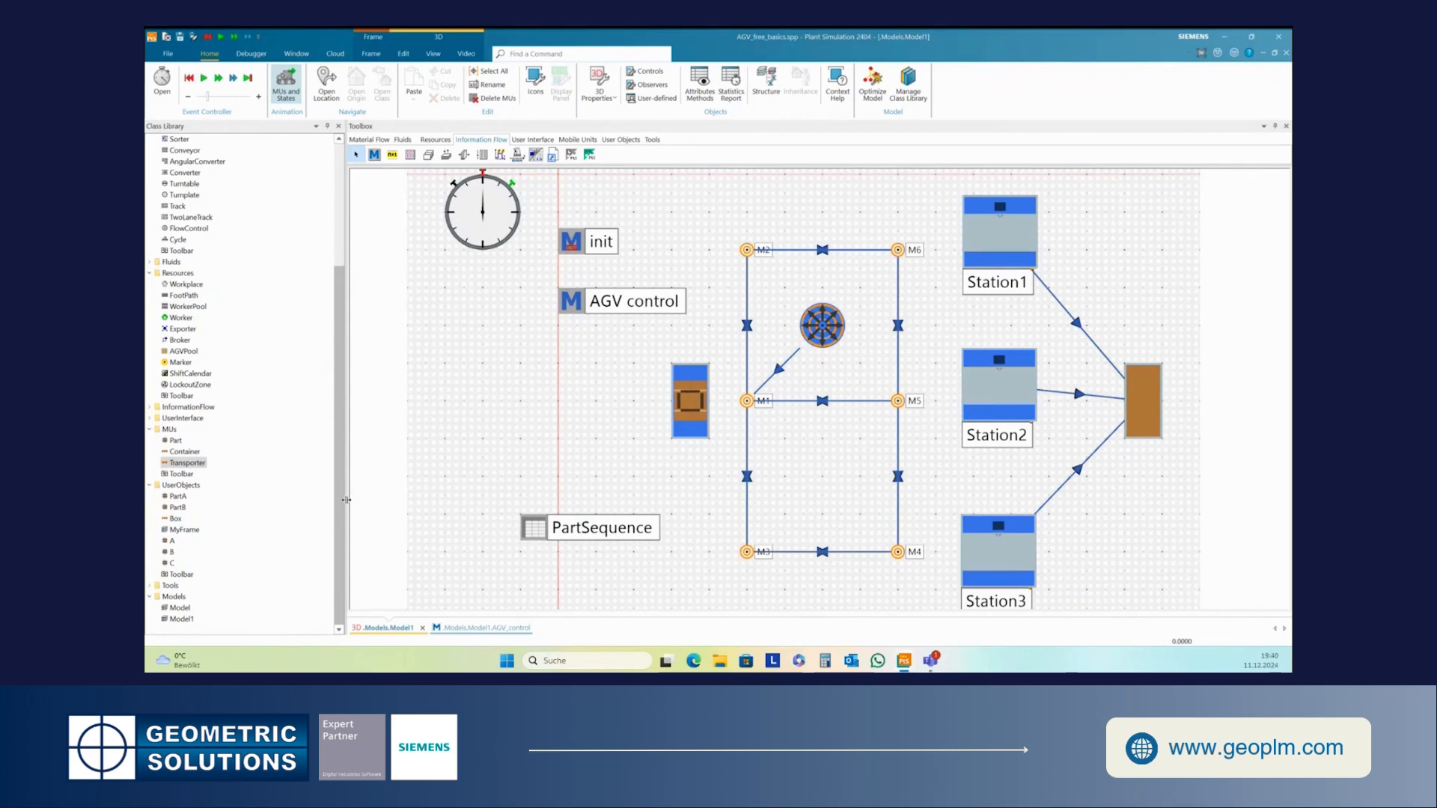
- Open the Model frame in 3D, start the simulation there, and close the window
{"action": "double_click", "coordinate": [180, 608]}
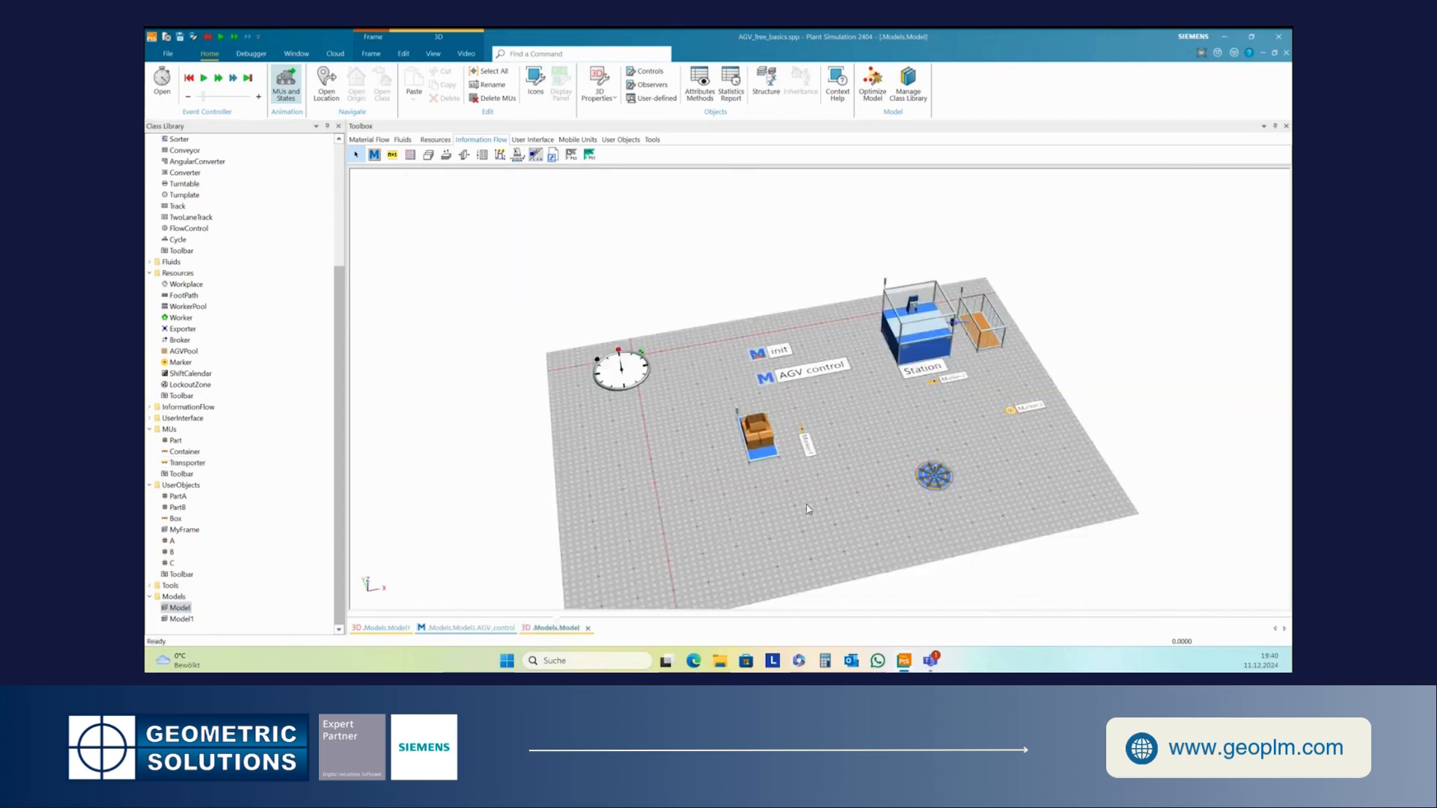
{"action": "left_click", "coordinate": [204, 80]}
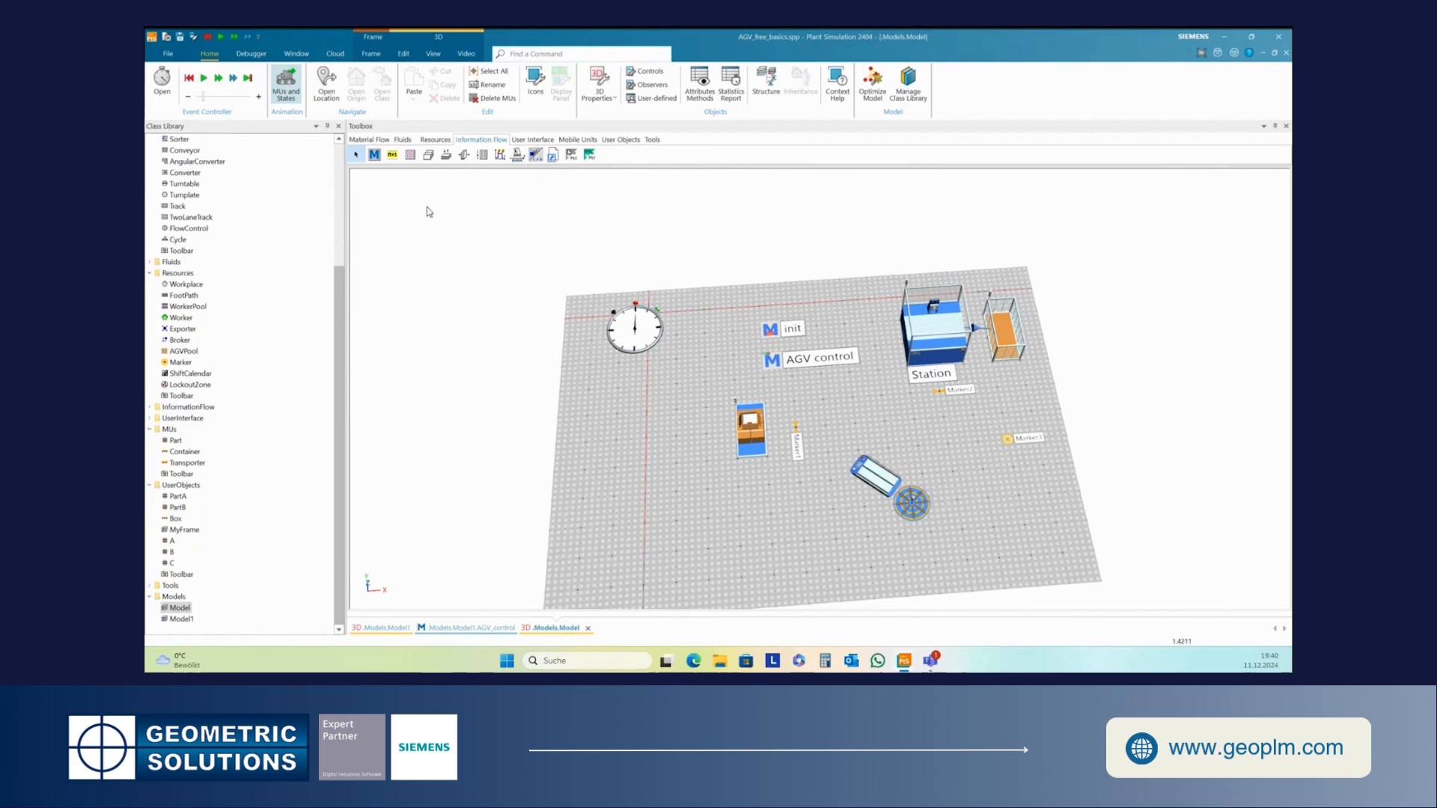
{"action": "left_click", "coordinate": [1286, 54]}
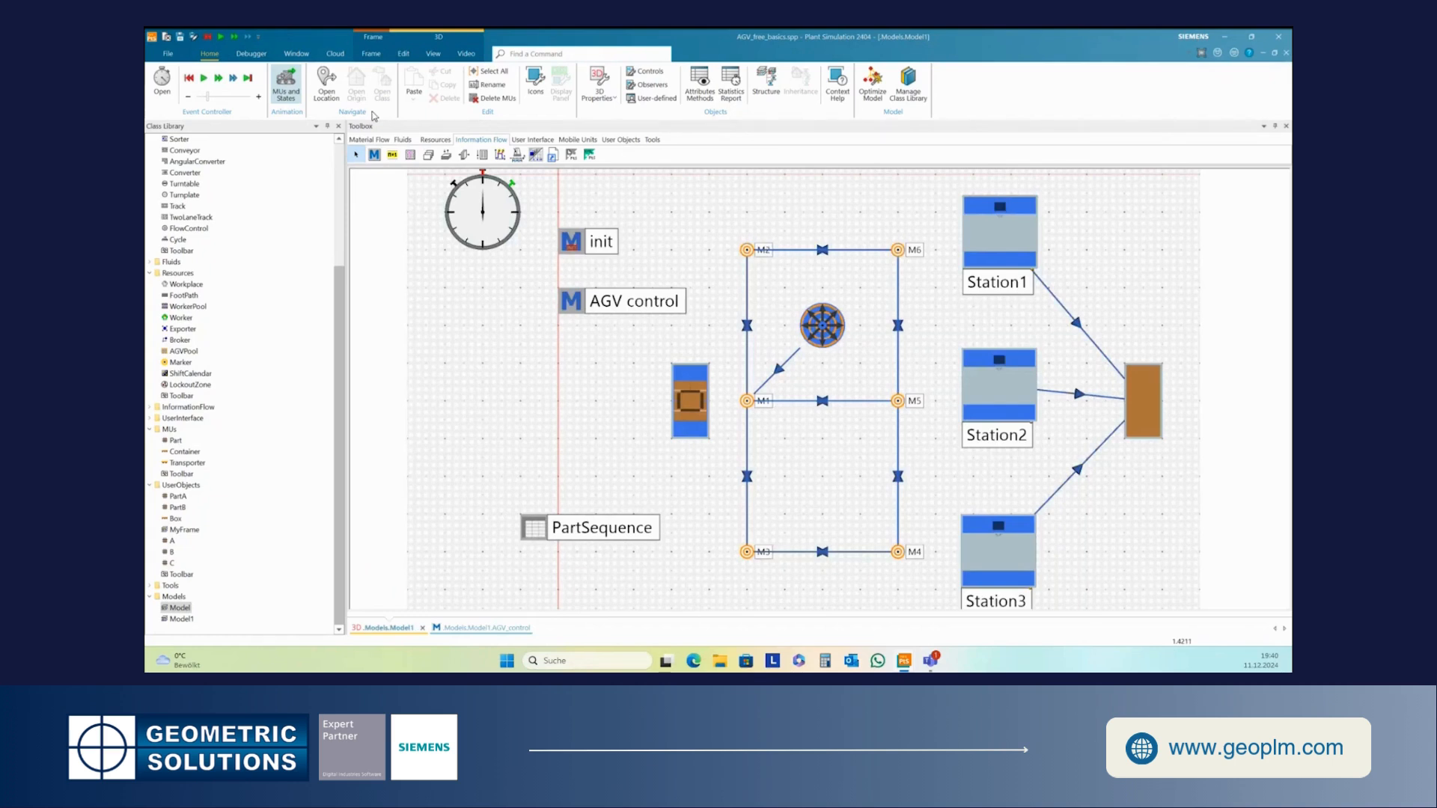
- Reset and restart the simulation, then reposition the AGV_control debugger window over the frame
{"action": "left_click", "coordinate": [191, 80]}
{"action": "left_click", "coordinate": [204, 80]}
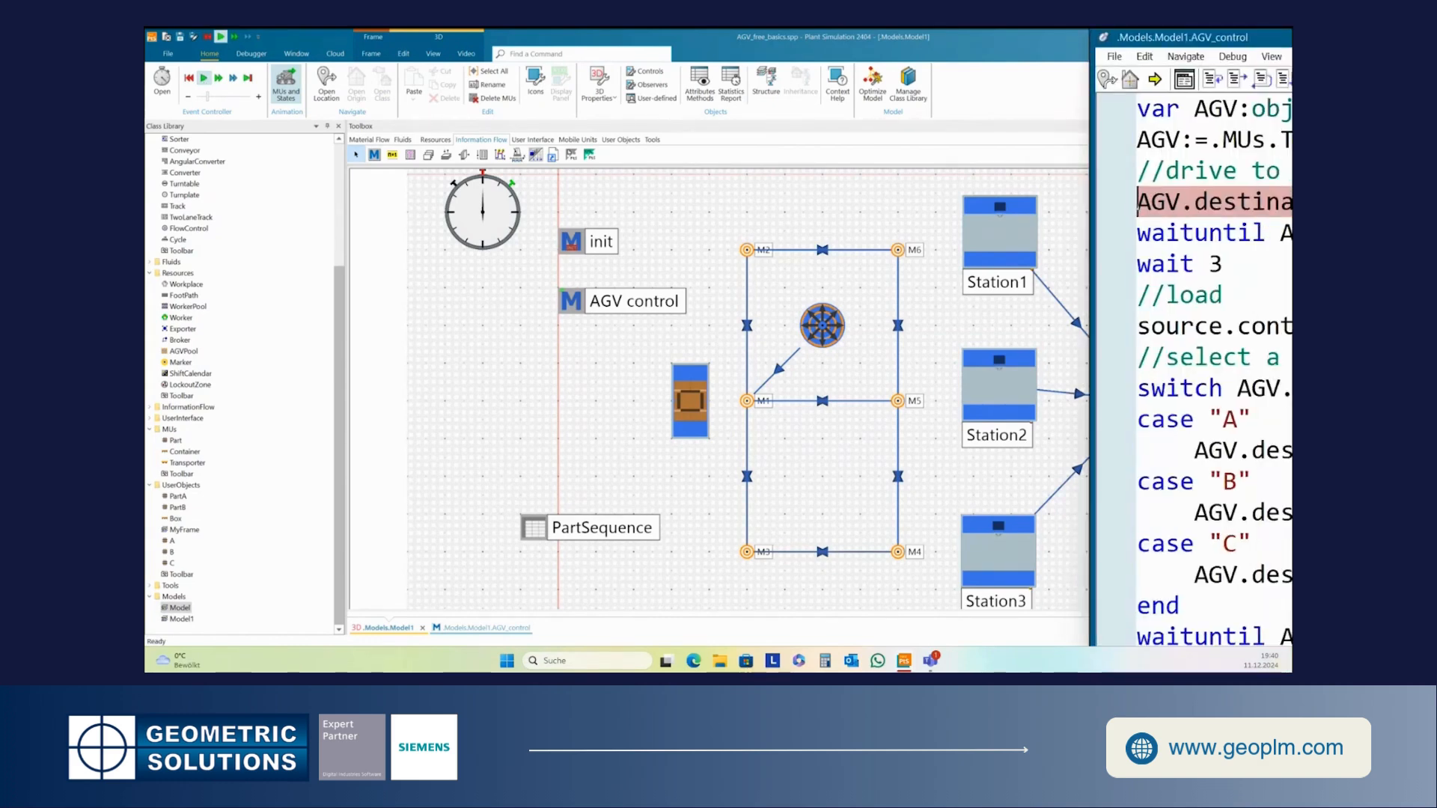
{"action": "left_click_drag", "start_coordinate": [1255, 37], "coordinate": [1026, 79]}
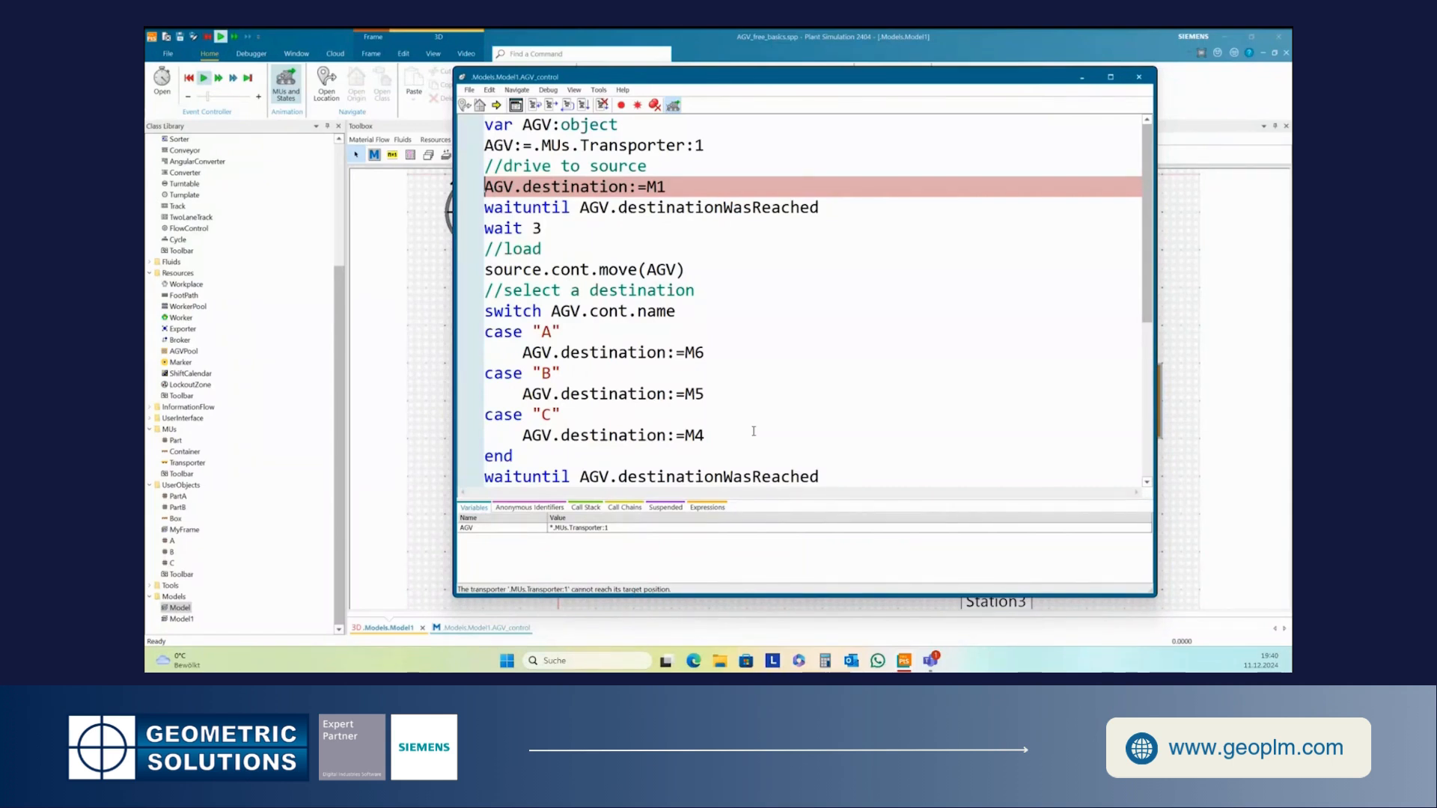
{"action": "left_click_drag", "start_coordinate": [467, 77], "coordinate": [556, 261]}
{"action": "left_click_drag", "start_coordinate": [753, 263], "coordinate": [947, 572]}
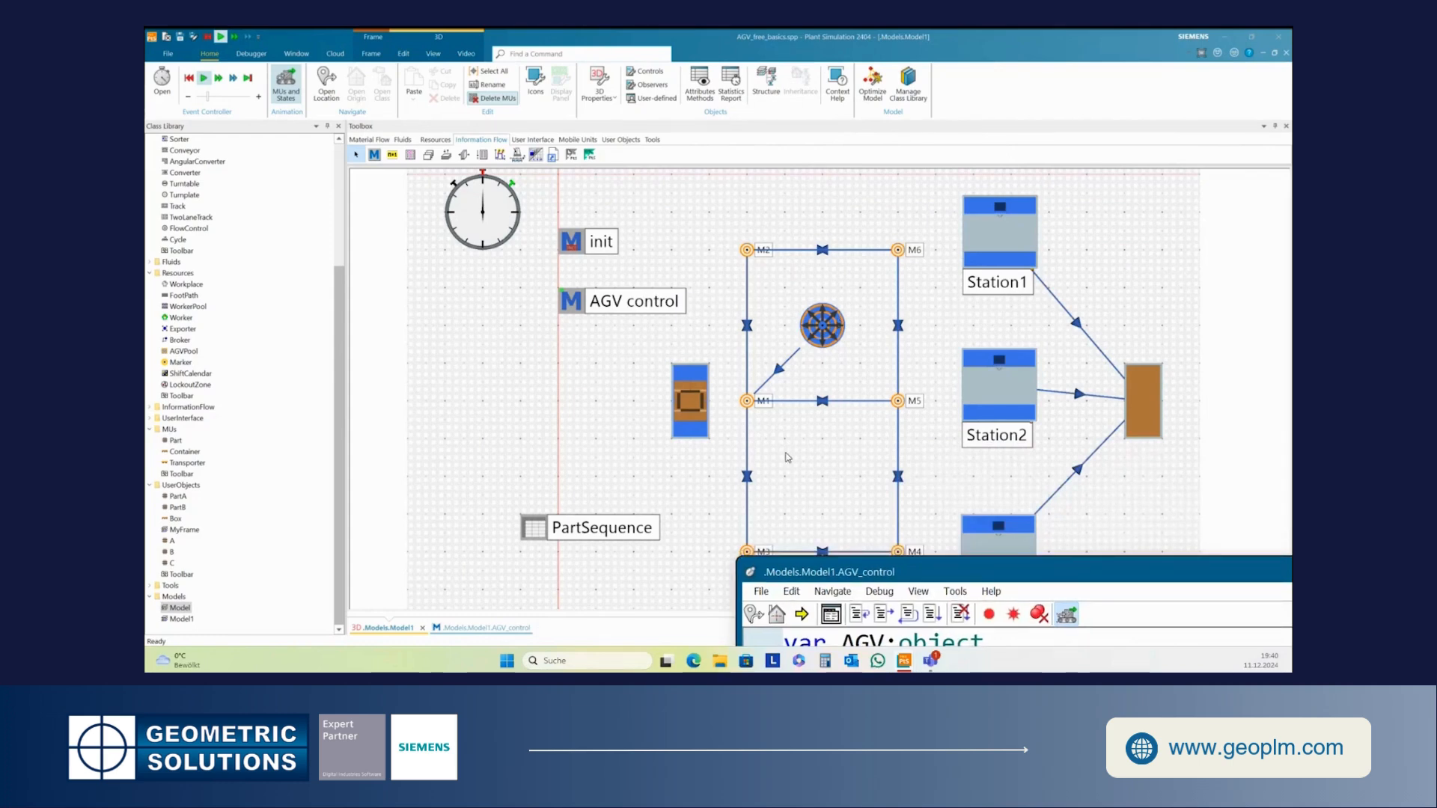
{"action": "left_click_drag", "start_coordinate": [949, 580], "coordinate": [692, 236]}
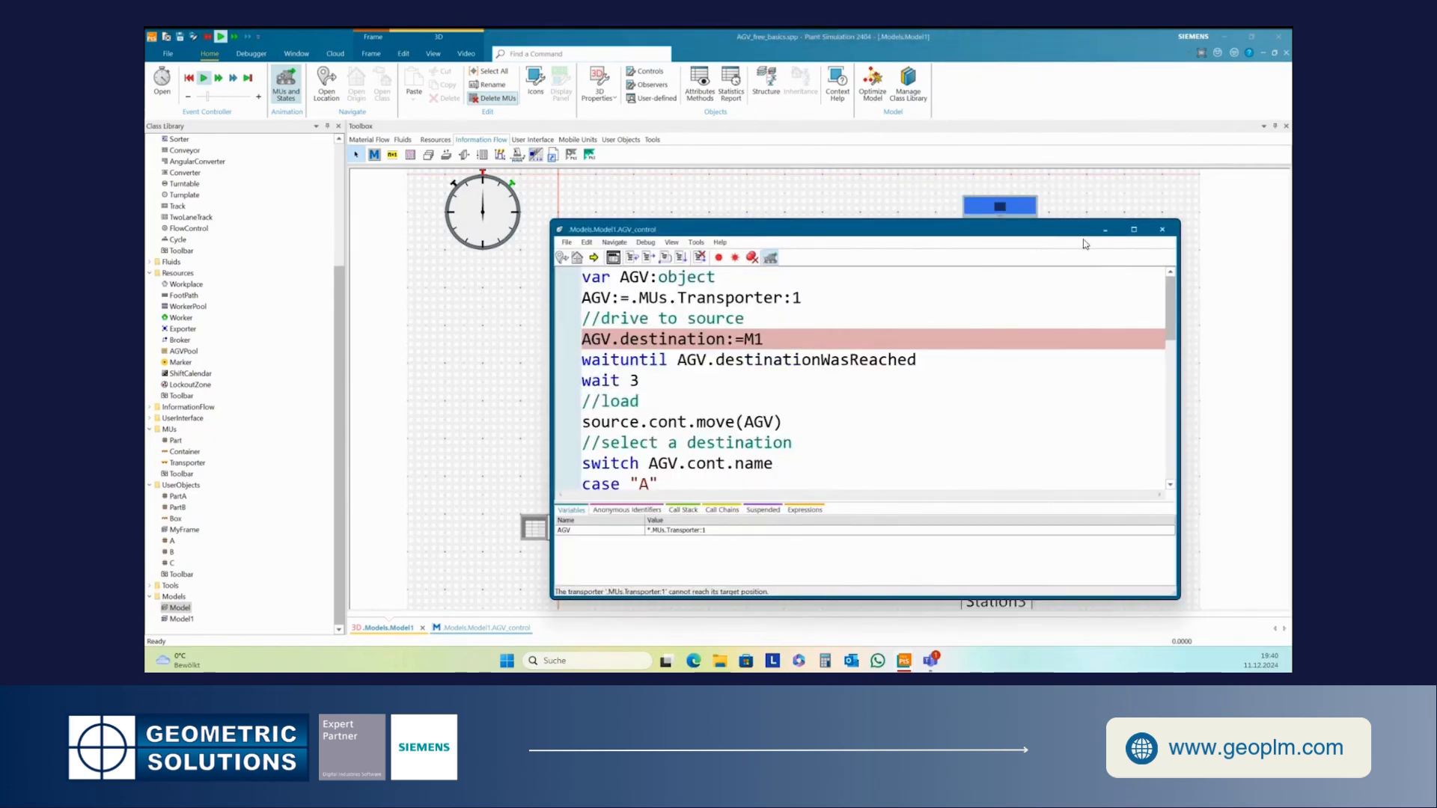
{"action": "left_click_drag", "start_coordinate": [1050, 229], "coordinate": [1025, 477]}
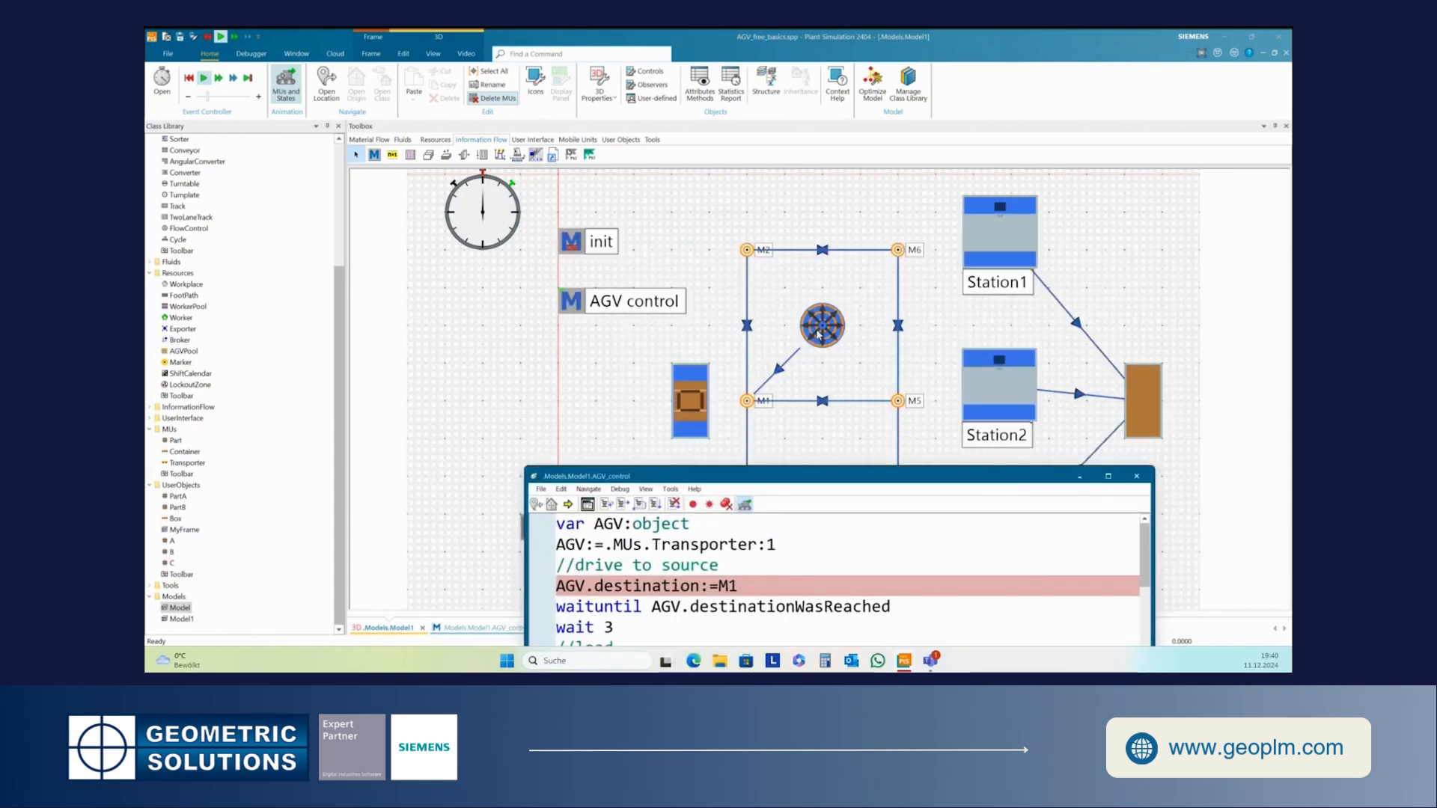
- Open the AGVPool's properties and review its Captions and Graphics tabs
{"action": "right_click", "coordinate": [818, 335]}
{"action": "left_click", "coordinate": [854, 362]}
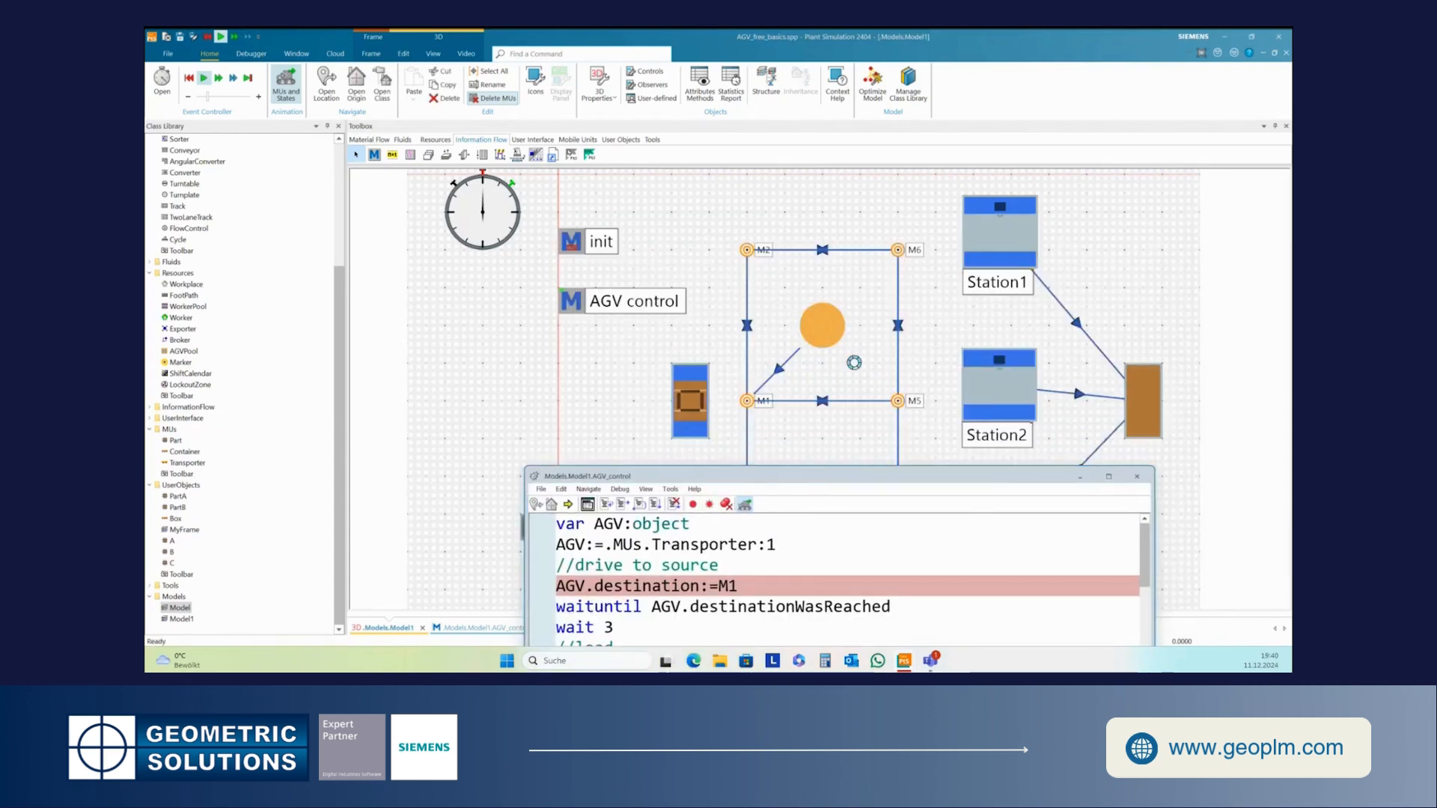
{"action": "left_click", "coordinate": [1241, 266]}
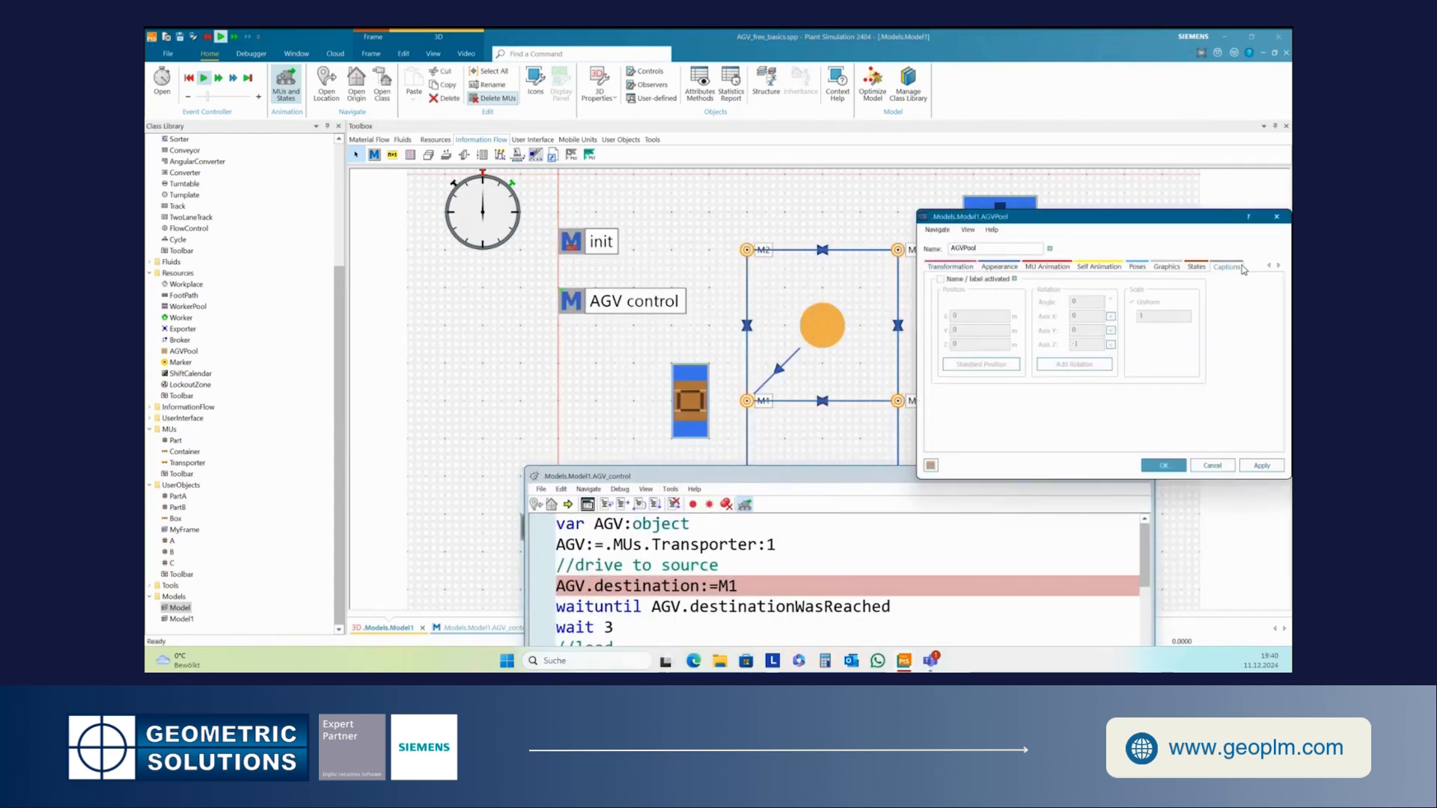
{"action": "left_click", "coordinate": [1167, 268]}
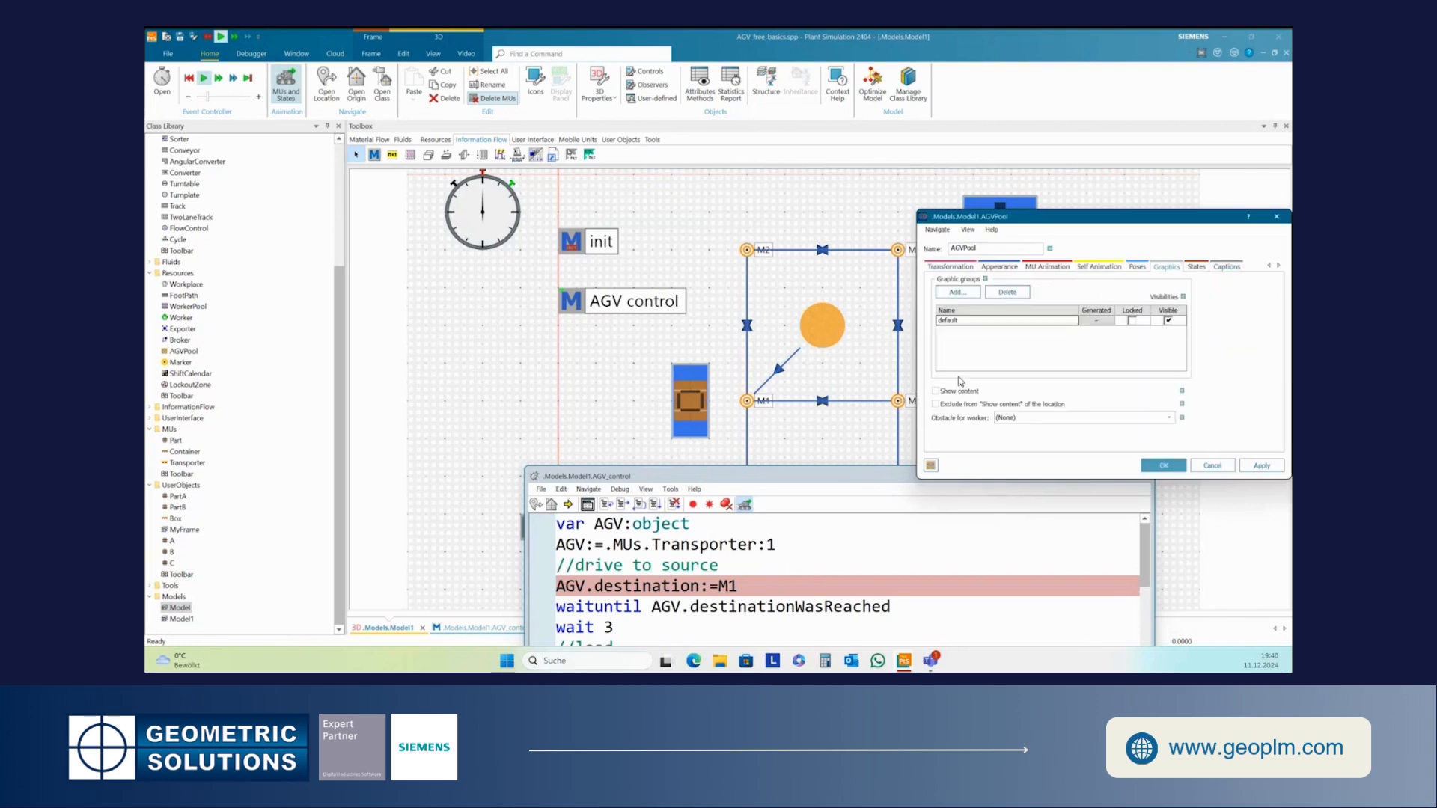
{"action": "left_click", "coordinate": [1164, 466]}
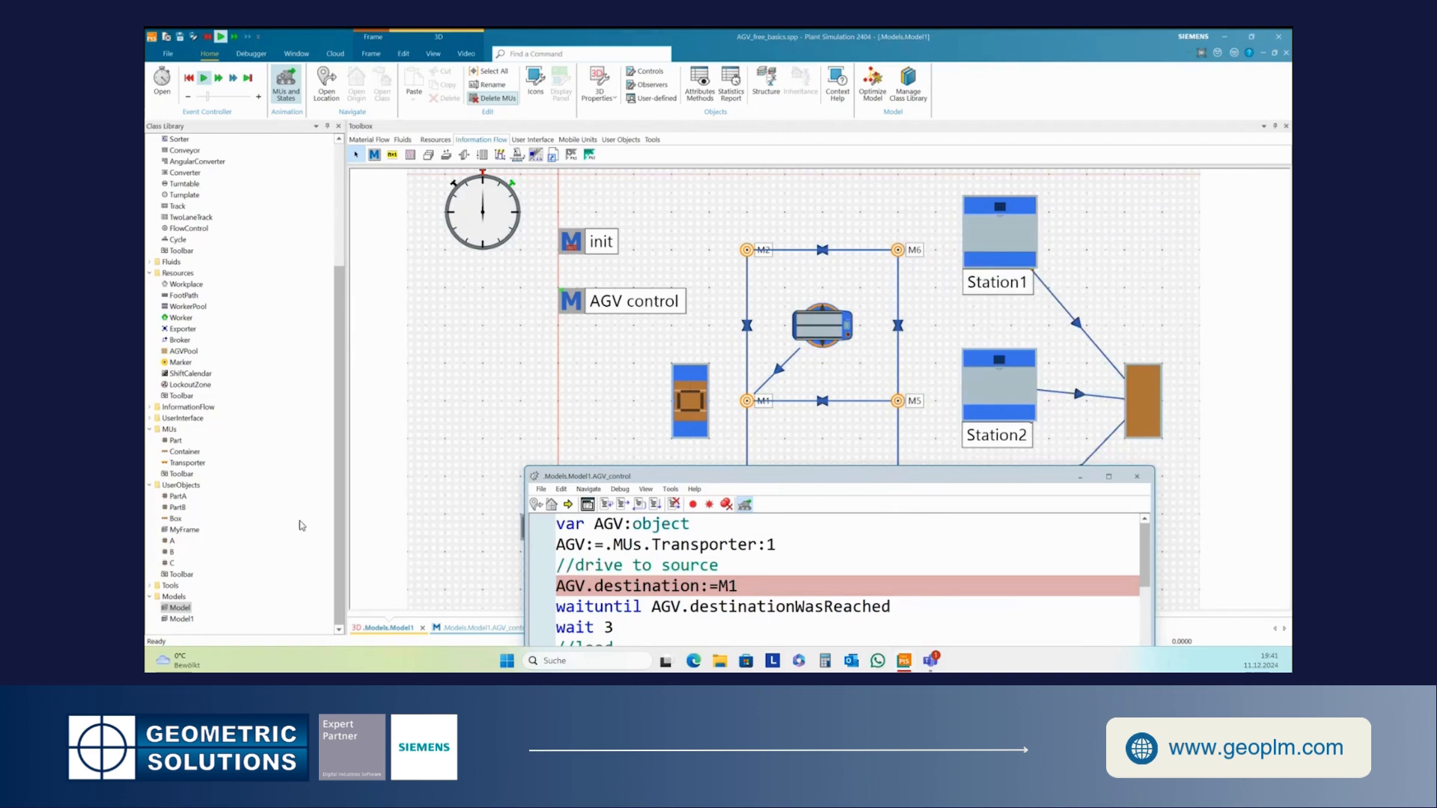
- View the Model frame in 3D, orbit around it, and close the window
{"action": "double_click", "coordinate": [166, 609]}
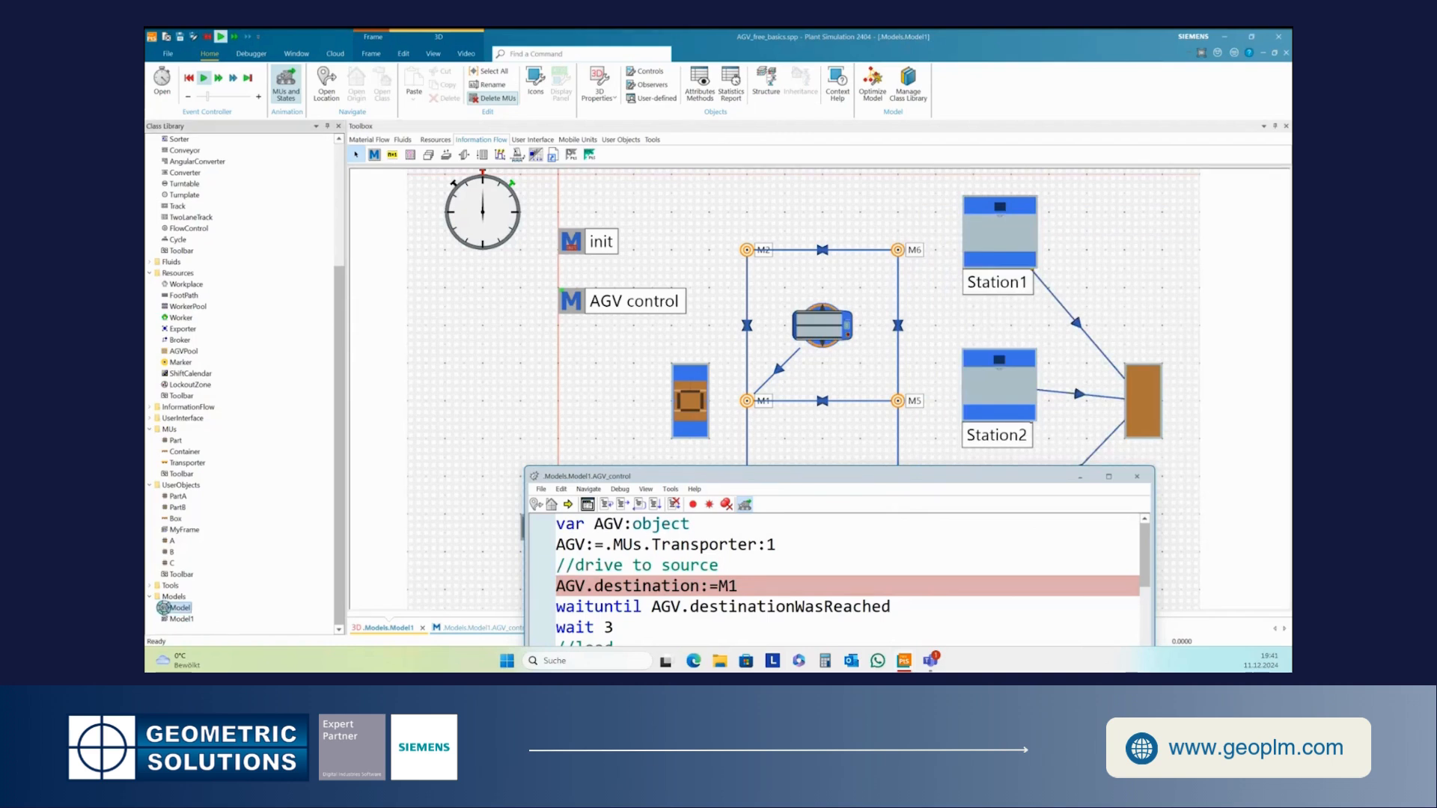
{"action": "left_click_drag", "start_coordinate": [883, 386], "coordinate": [778, 300]}
{"action": "mouse_move", "coordinate": [780, 366]}
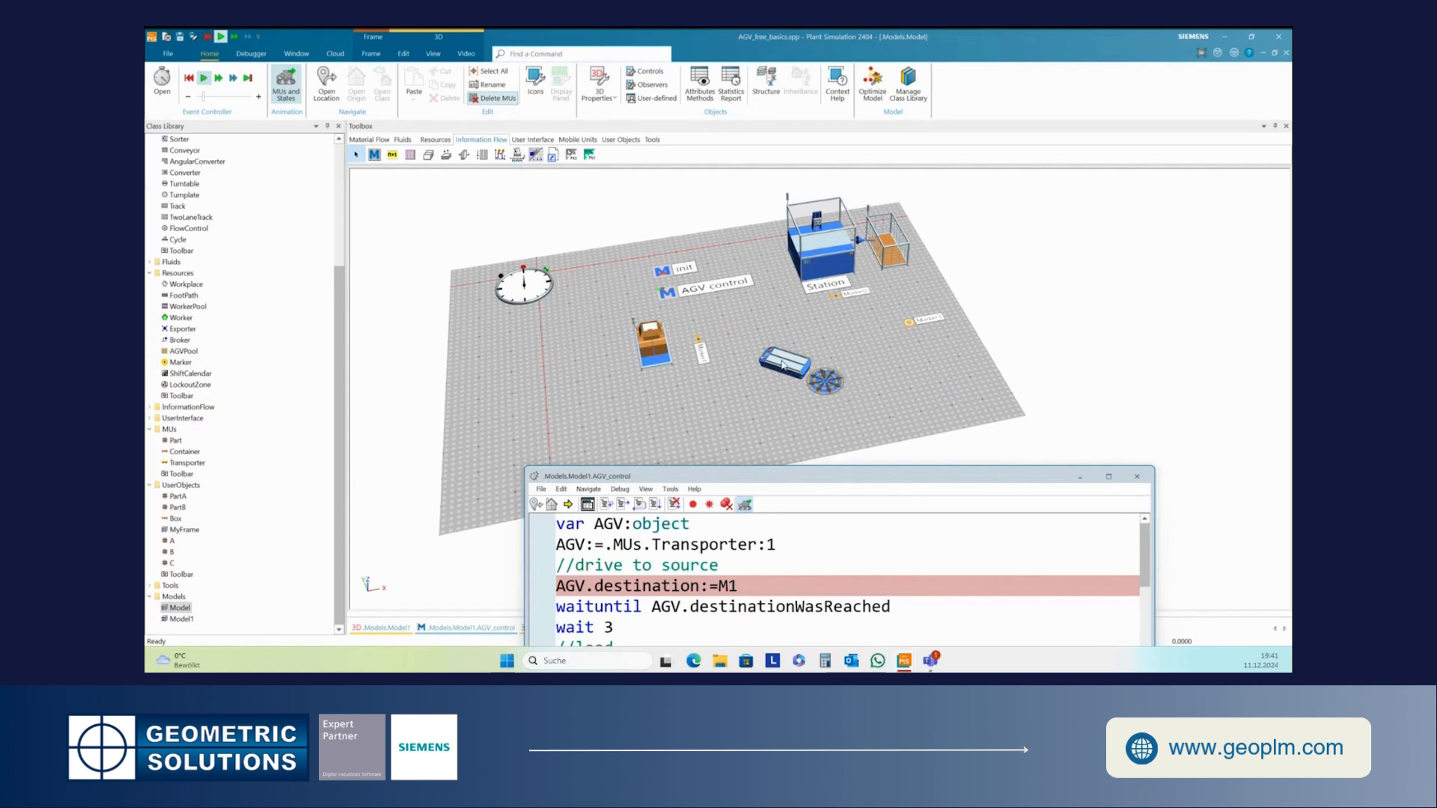
{"action": "left_click", "coordinate": [1286, 54]}
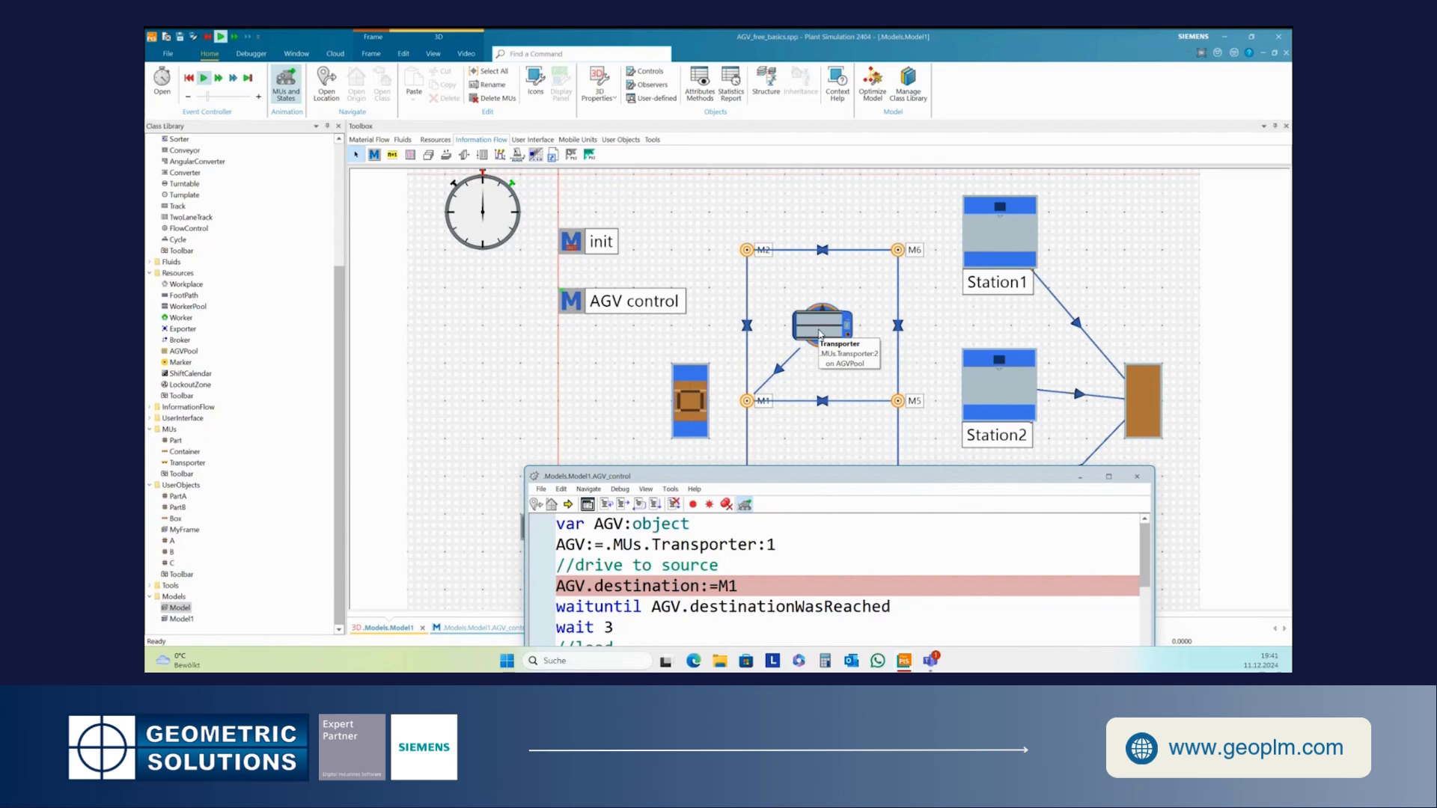
- Move the AGV_control debugger window aside, view the Model in 3D, inspect the transporter, and close the 3D window
{"action": "left_click_drag", "start_coordinate": [792, 479], "coordinate": [810, 223]}
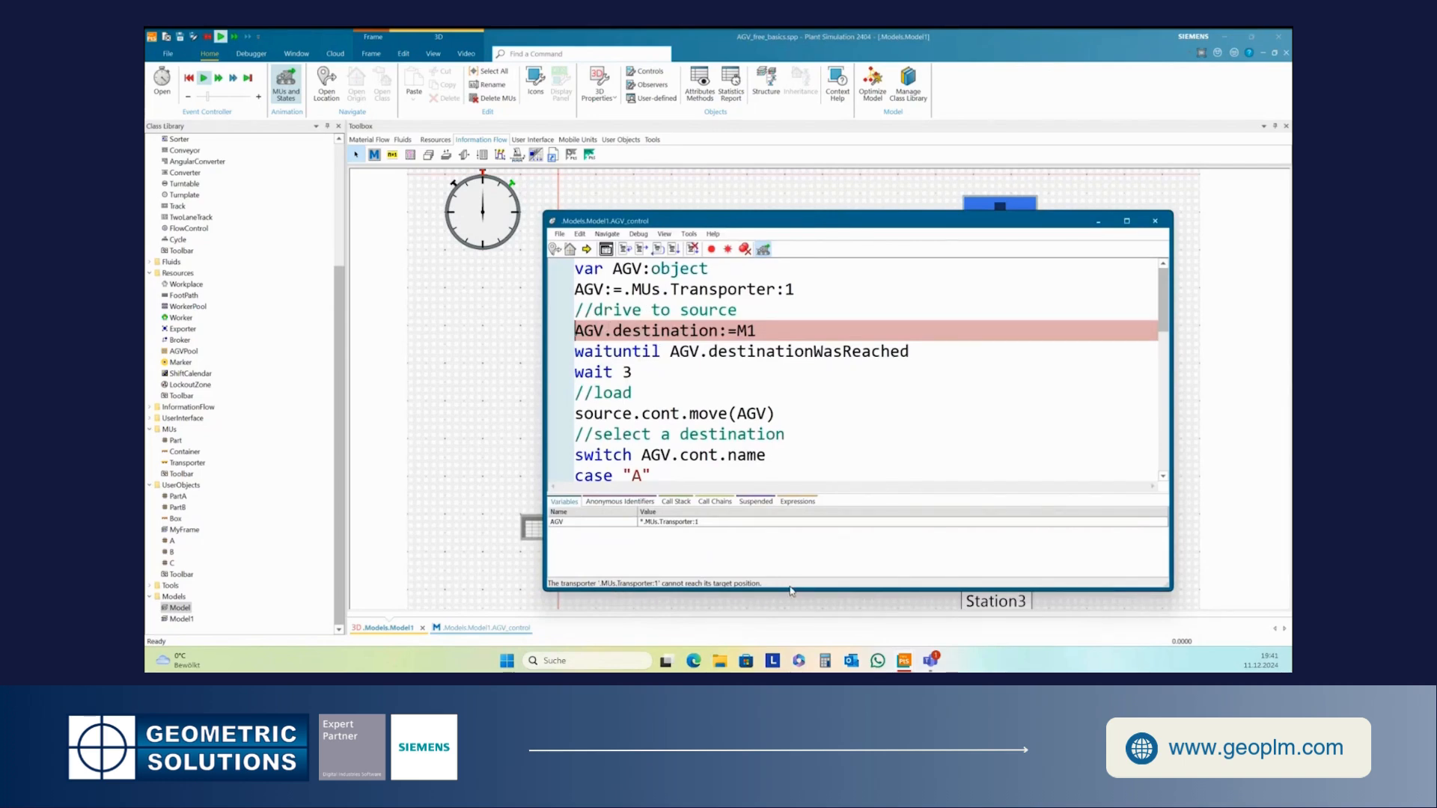
{"action": "left_click_drag", "start_coordinate": [770, 230], "coordinate": [968, 322]}
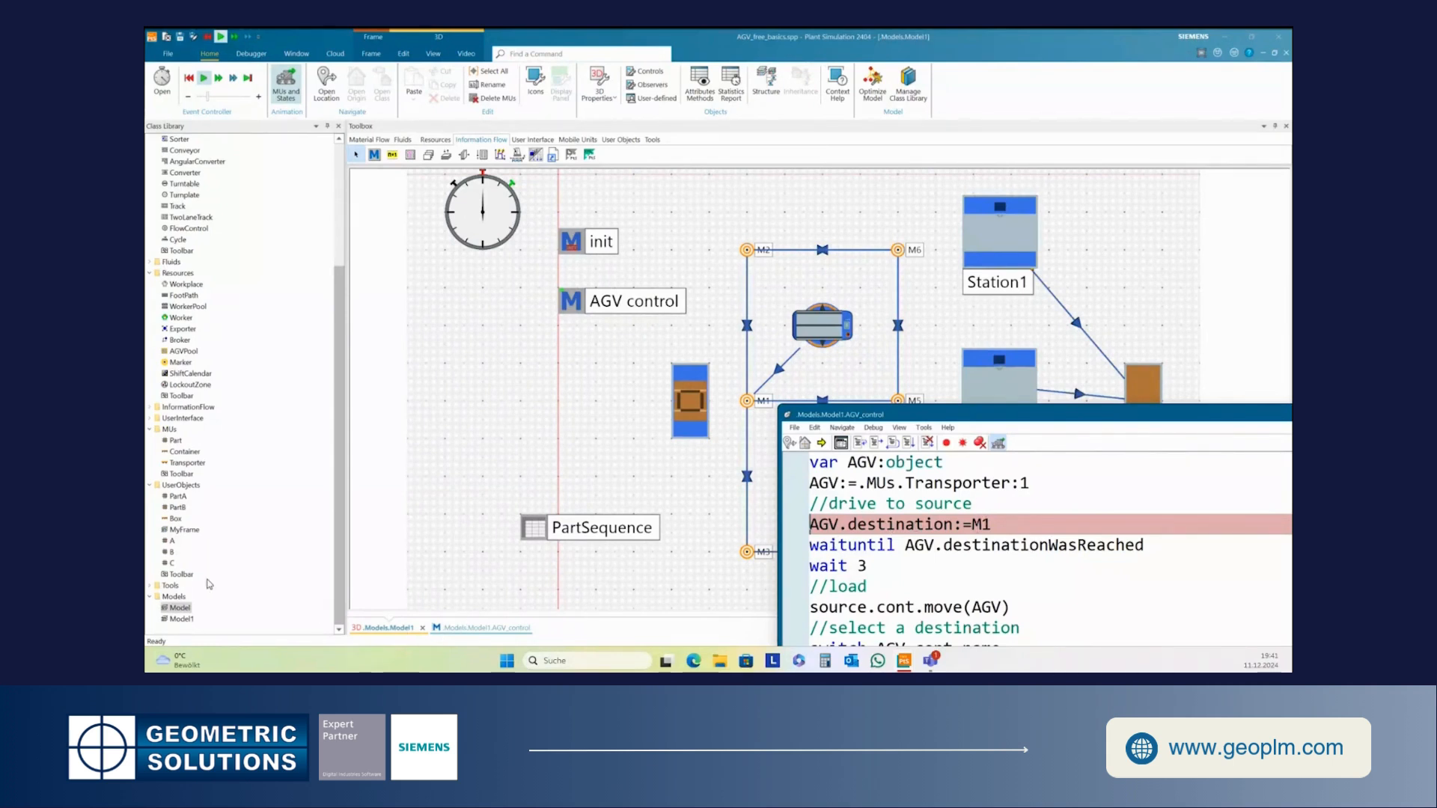
{"action": "left_click", "coordinate": [181, 619]}
{"action": "double_click", "coordinate": [179, 608]}
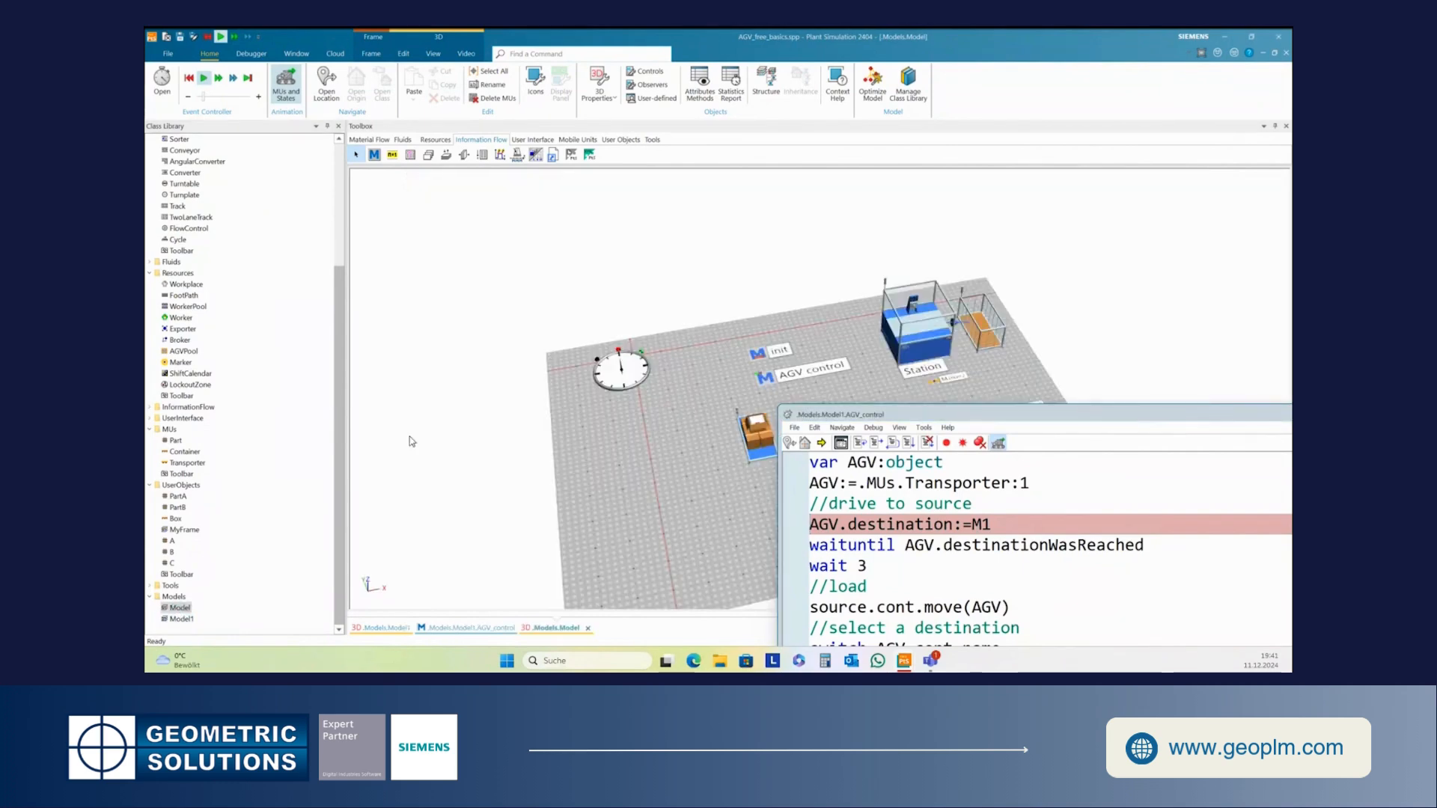
{"action": "left_click_drag", "start_coordinate": [930, 416], "coordinate": [930, 533]}
{"action": "left_click", "coordinate": [850, 400]}
{"action": "left_click_drag", "start_coordinate": [850, 400], "coordinate": [775, 335]}
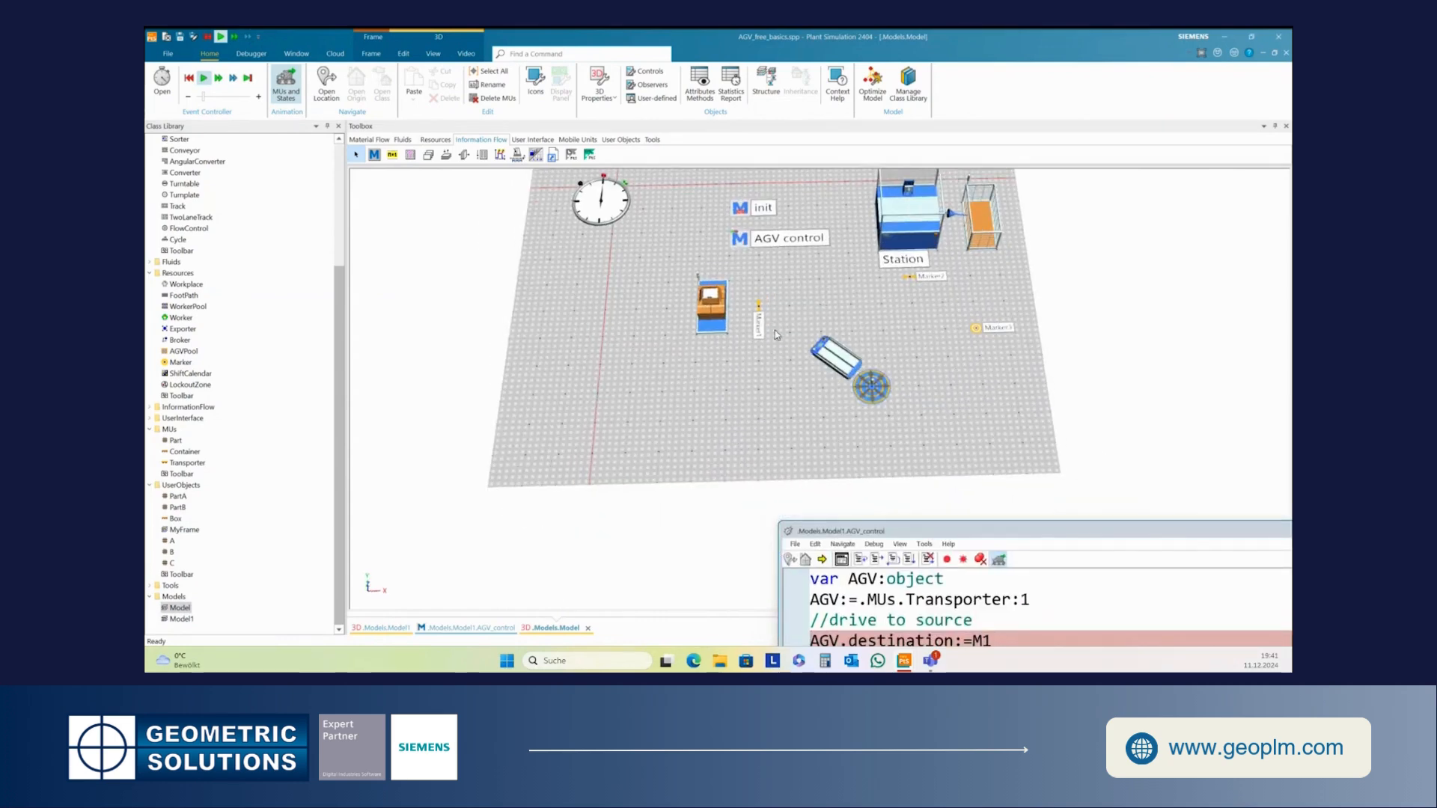
{"action": "left_click", "coordinate": [836, 360]}
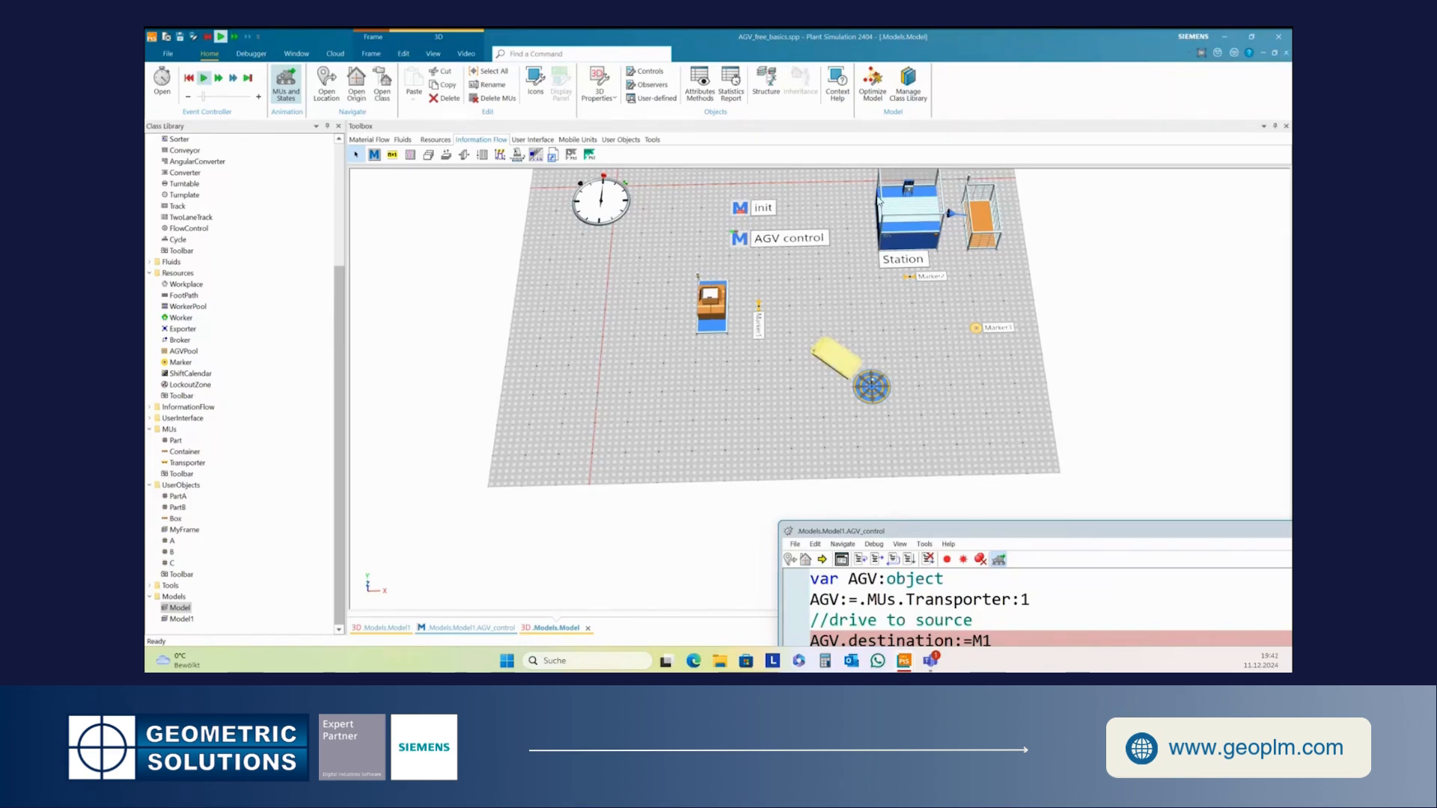
{"action": "left_click", "coordinate": [1263, 52]}
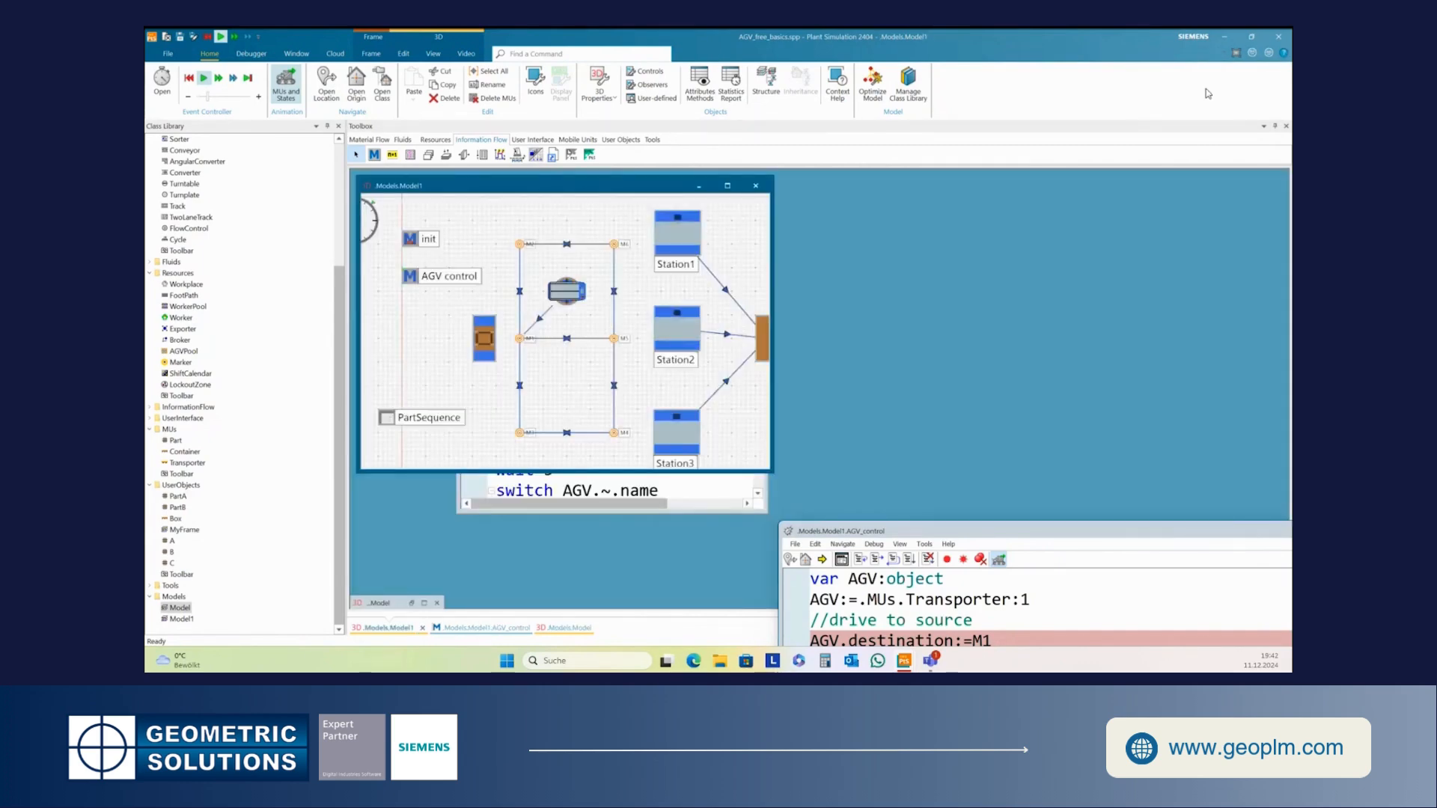
- Maximize the Model frame, open the AGV_control method for editing, and close its debugger window
{"action": "left_click", "coordinate": [735, 187]}
{"action": "left_click_drag", "start_coordinate": [986, 534], "coordinate": [848, 456]}
{"action": "double_click", "coordinate": [589, 302]}
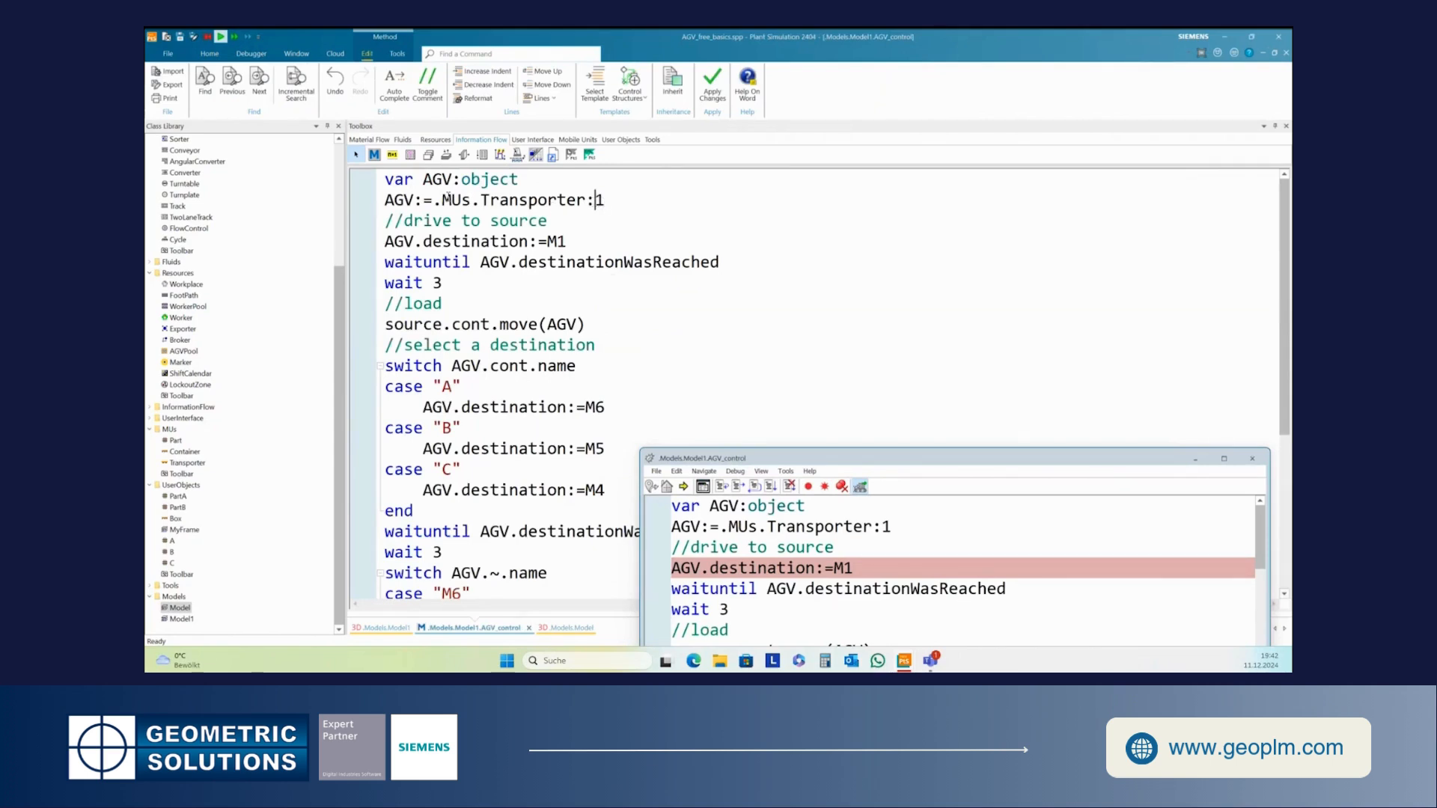
{"action": "key", "text": "Left"}
{"action": "key", "text": "shift+Right"}
{"action": "left_click_drag", "start_coordinate": [972, 460], "coordinate": [784, 296]}
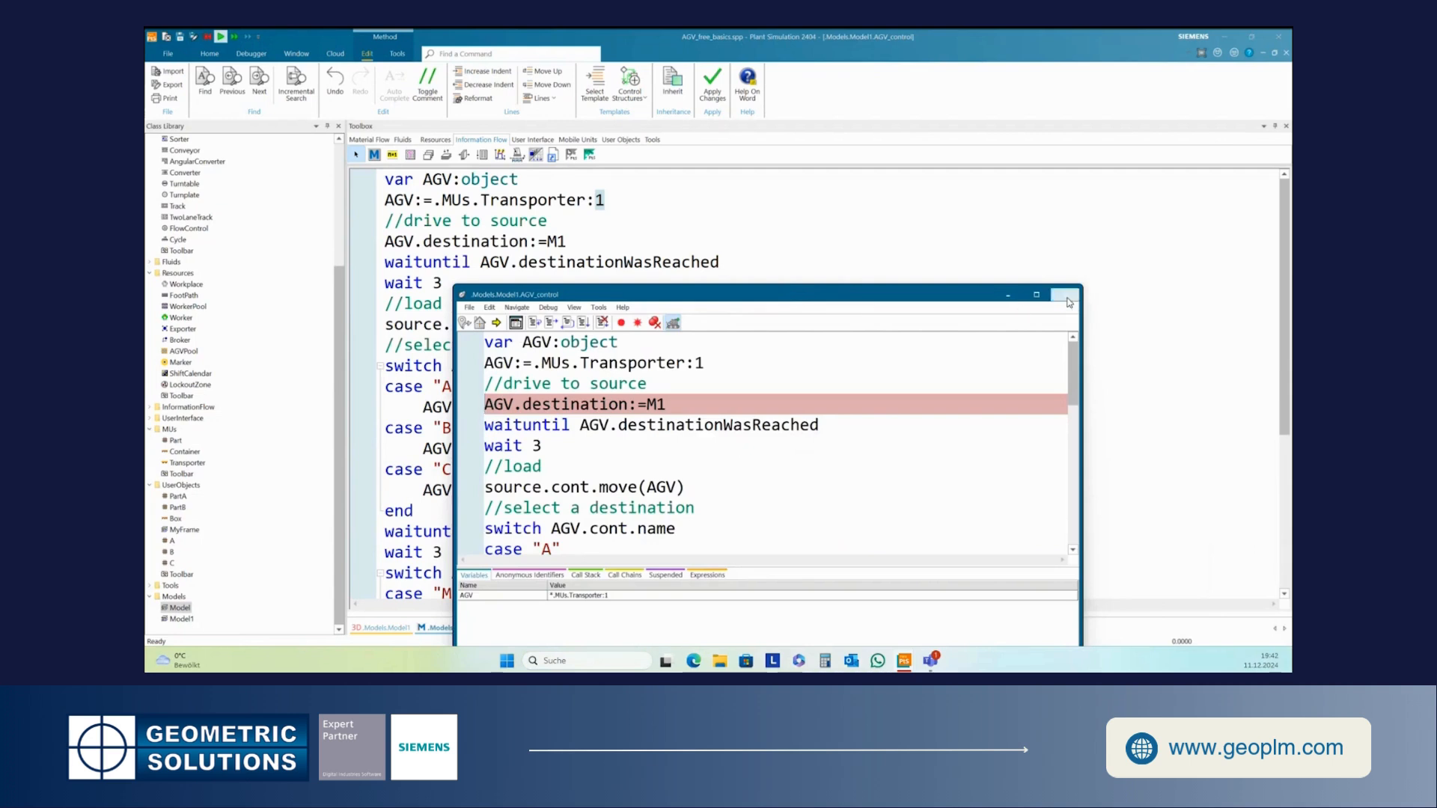
{"action": "left_click", "coordinate": [606, 202]}
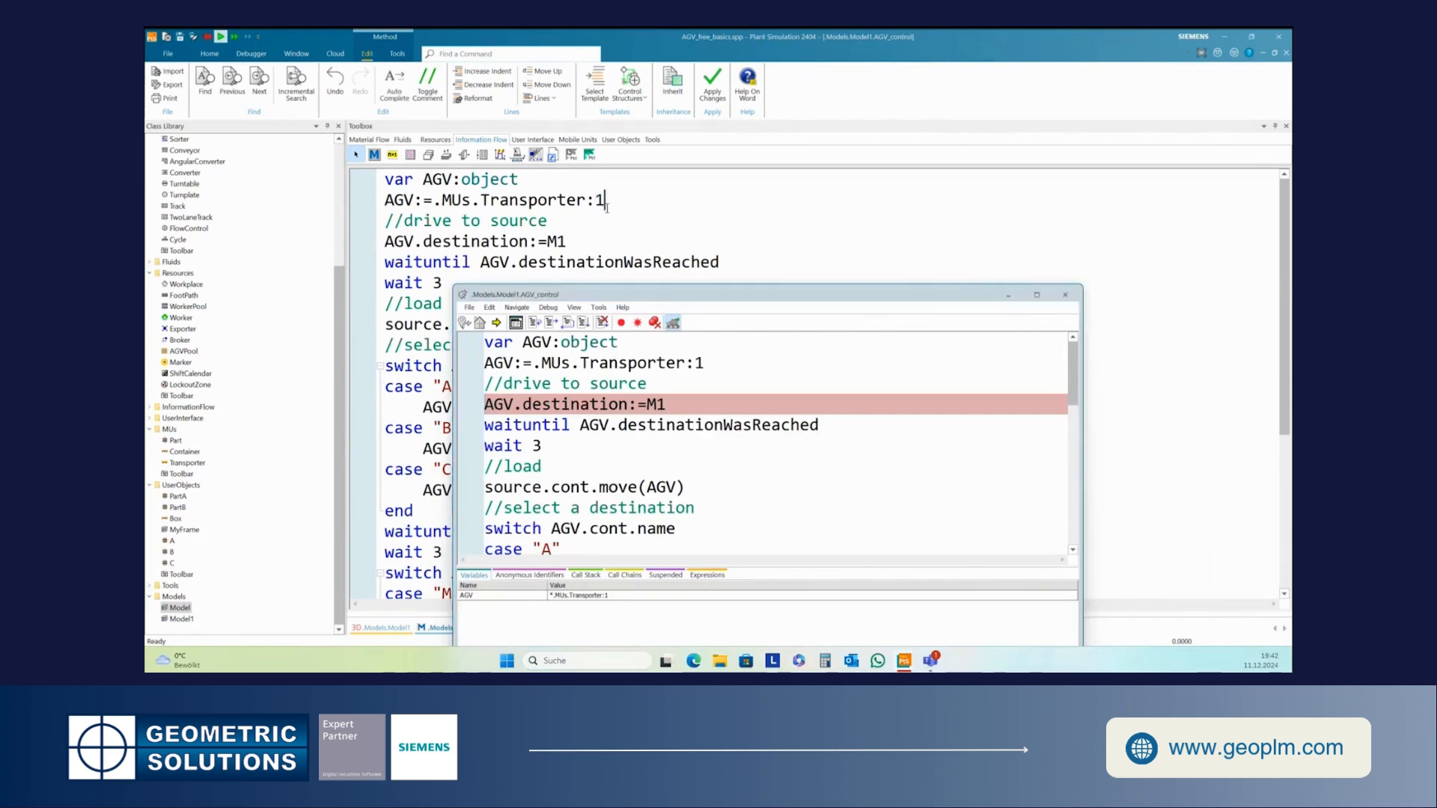
{"action": "left_click", "coordinate": [1067, 296]}
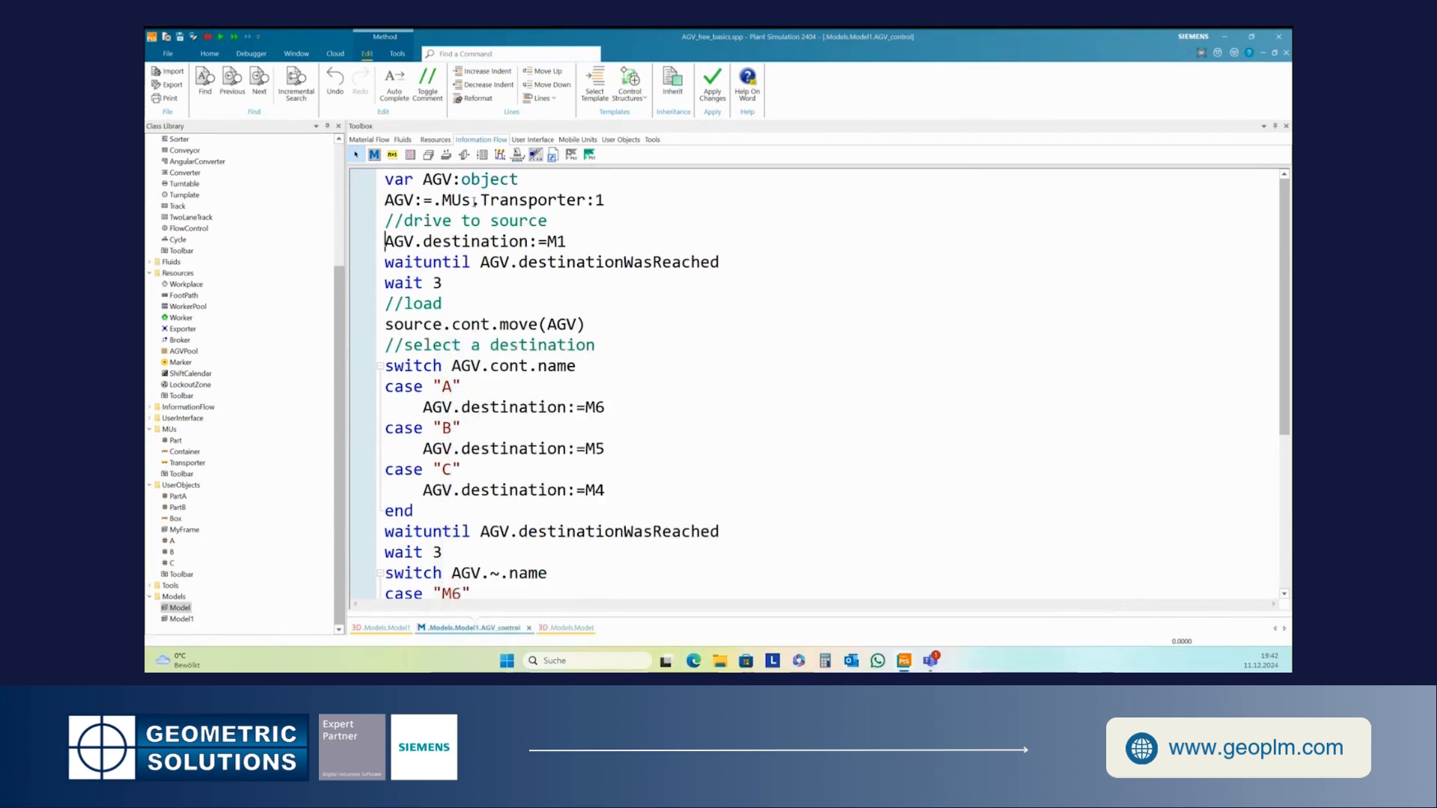
- Replace .MUs.Transporter:1 with AGVPool.getAssignedAGV(1) in the AGV assignment line and apply the changes
{"action": "left_click_drag", "start_coordinate": [433, 200], "coordinate": [607, 207]}
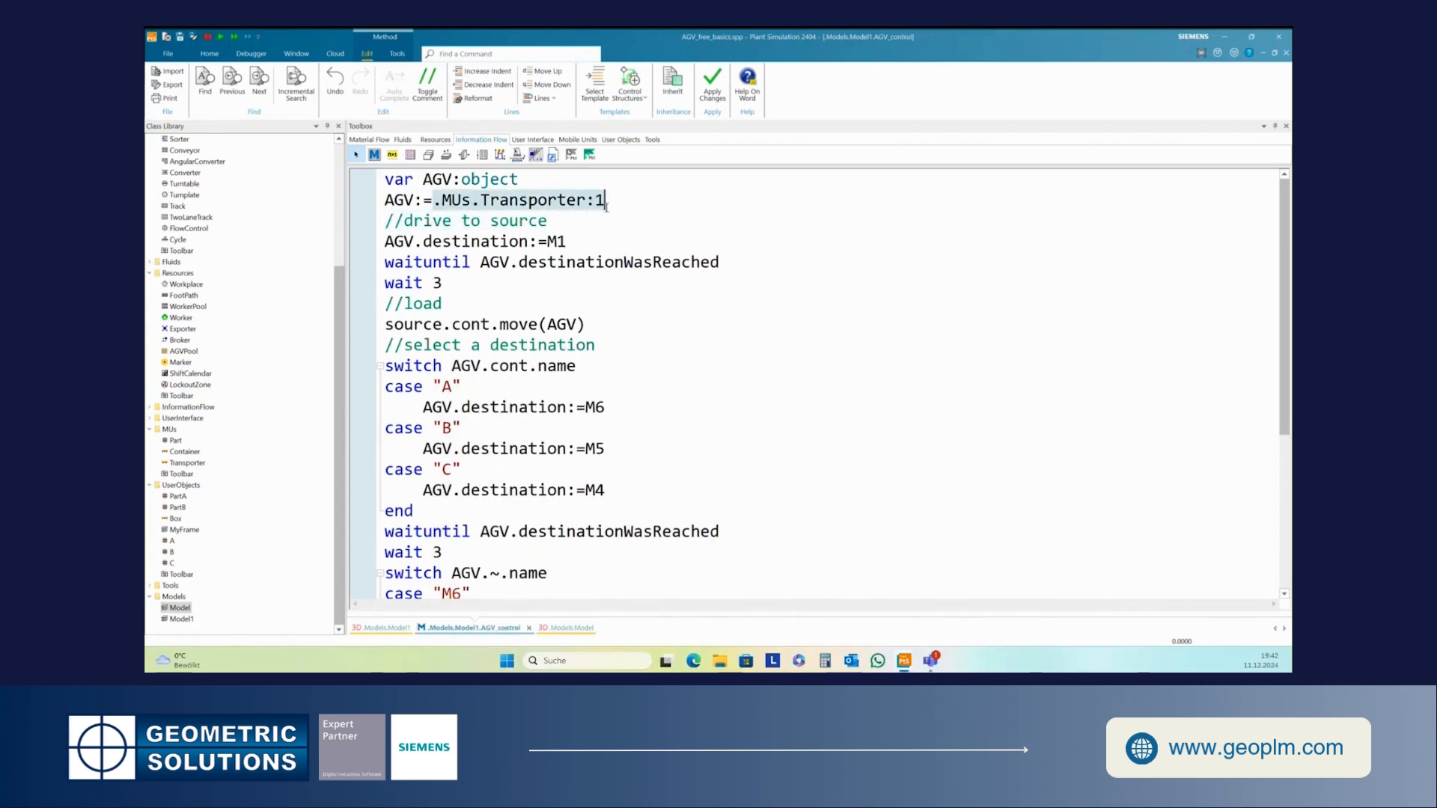
{"action": "type", "text": "AGV:=AG"}
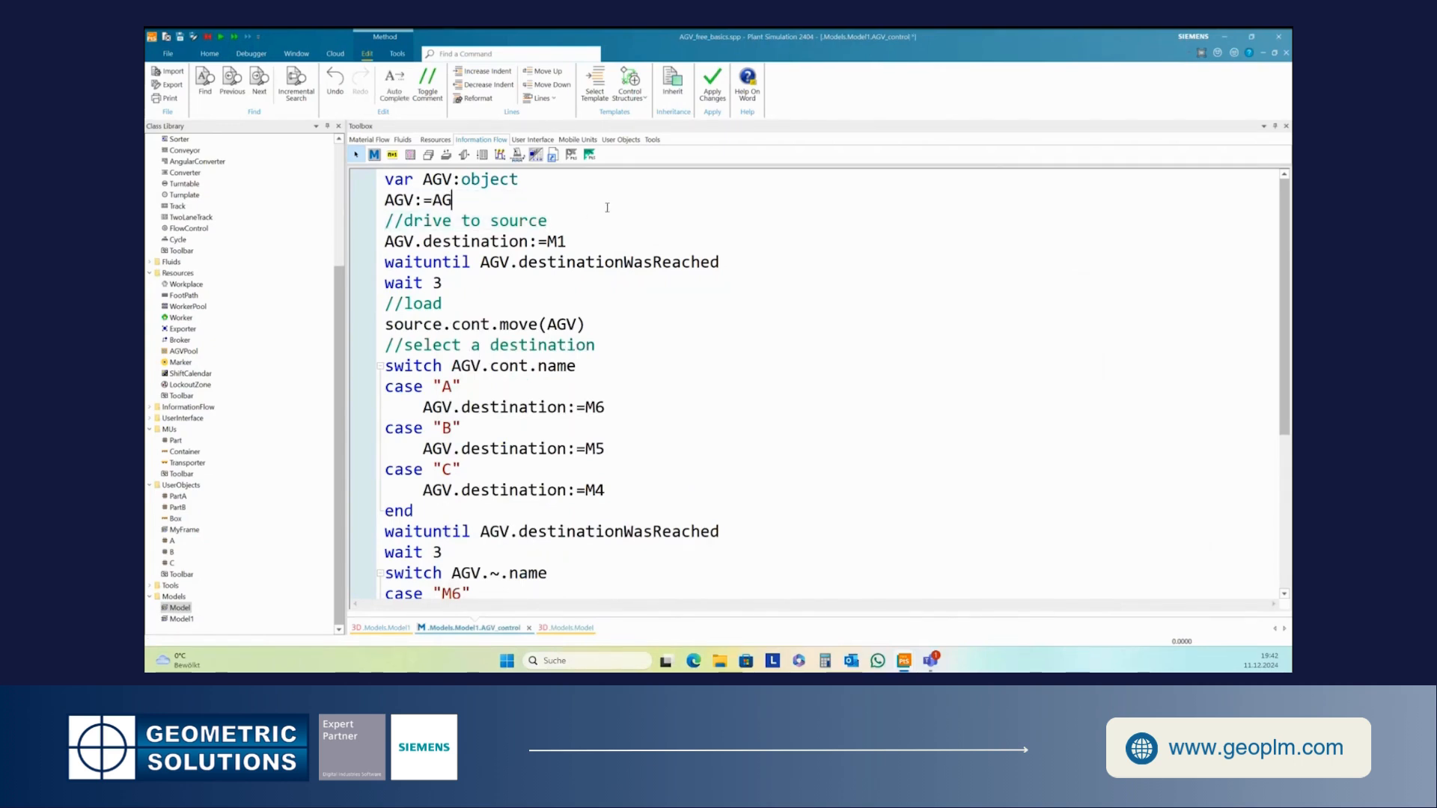
{"action": "type", "text": "VPool."}
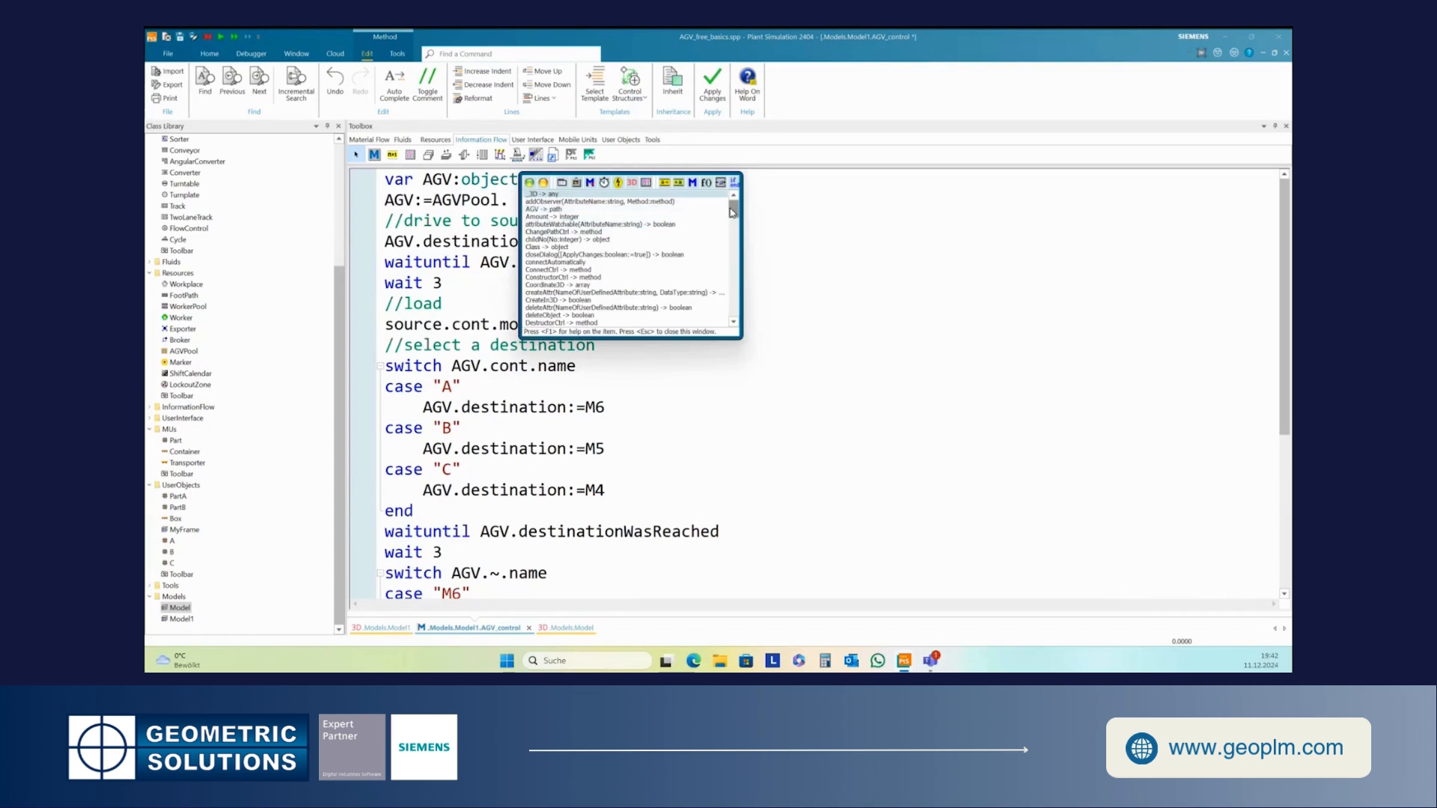
{"action": "left_click_drag", "start_coordinate": [732, 212], "coordinate": [733, 212]}
{"action": "scroll", "coordinate": [674, 253], "scroll_direction": "down", "scroll_amount": 3}
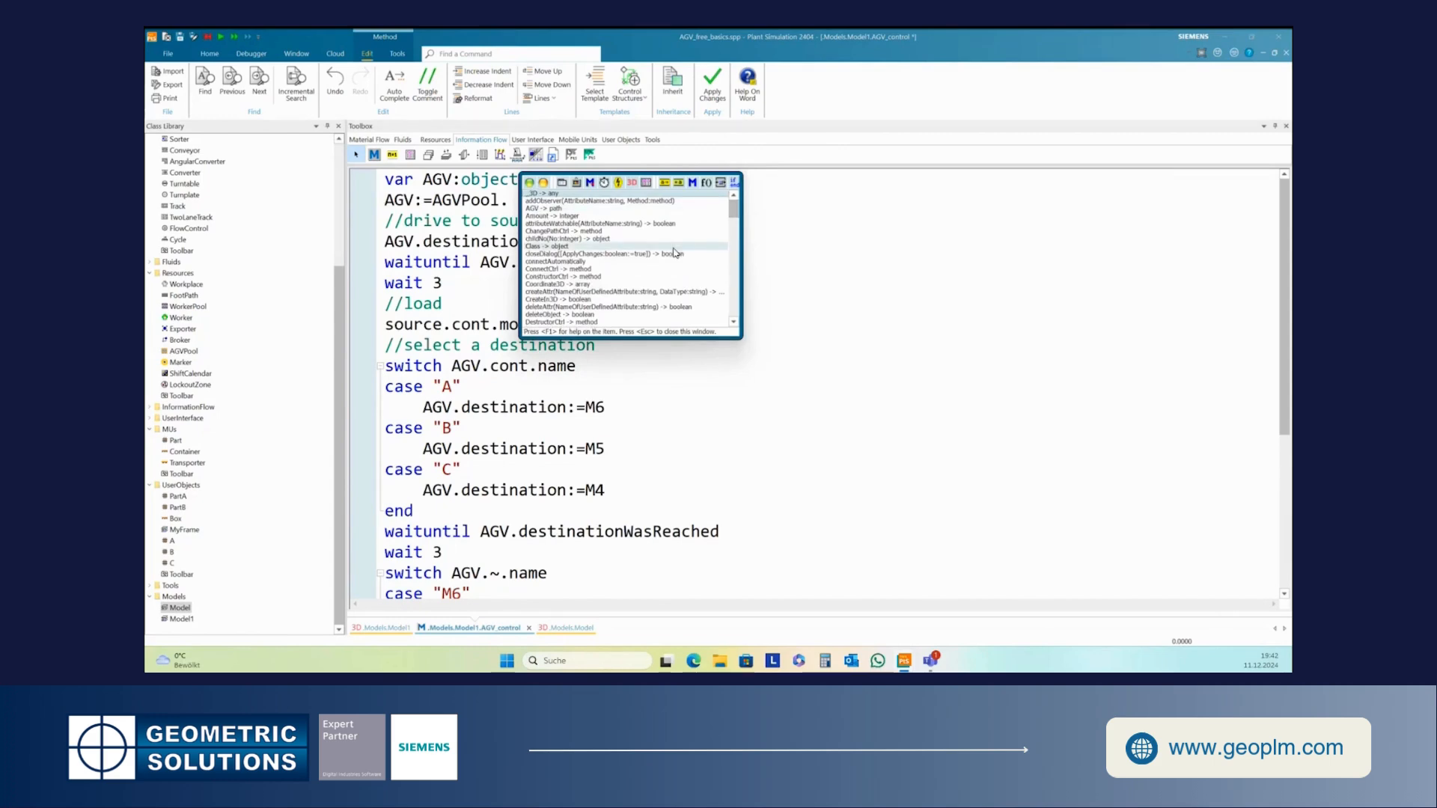
{"action": "scroll", "coordinate": [675, 253], "scroll_direction": "down", "scroll_amount": 2}
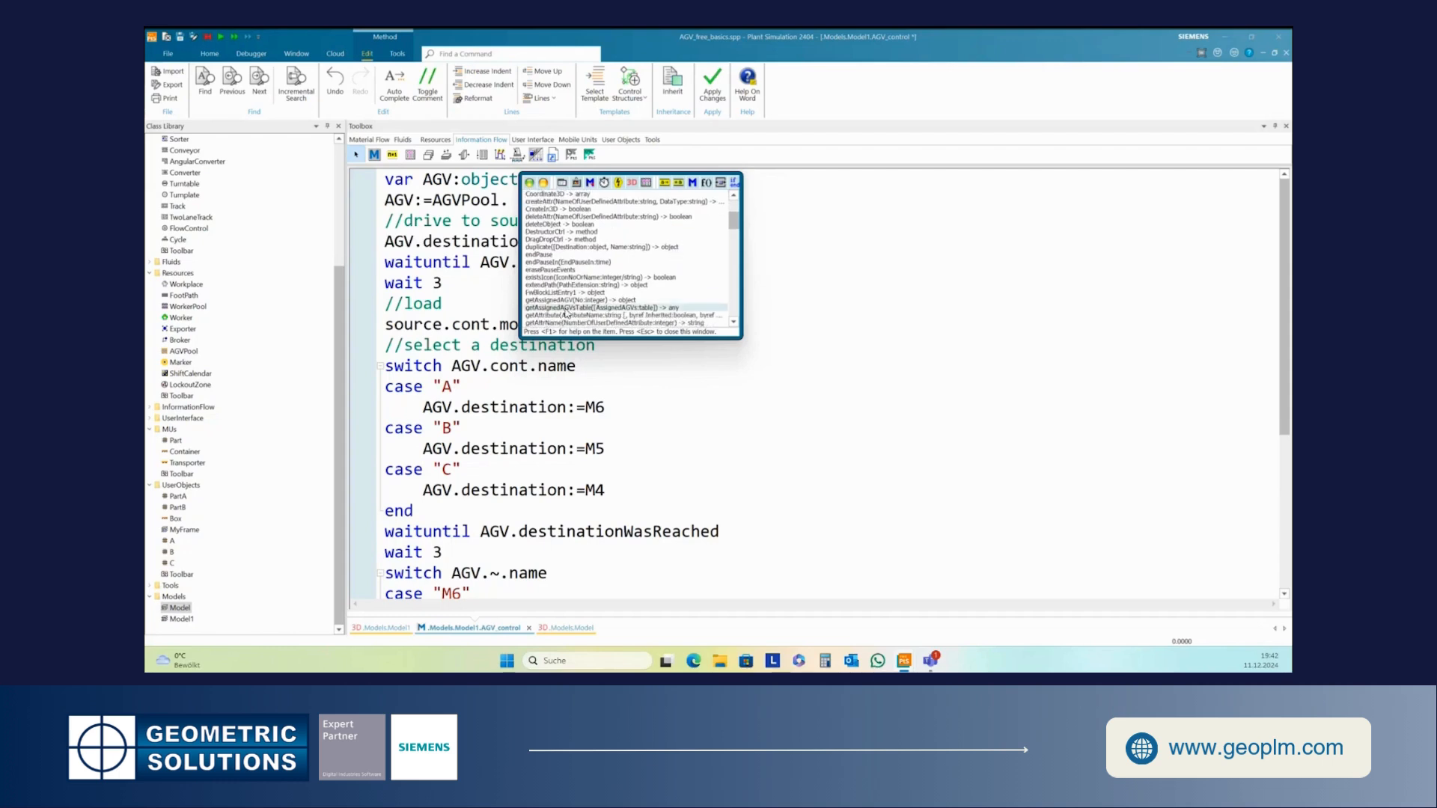
{"action": "scroll", "coordinate": [566, 315], "scroll_direction": "down", "scroll_amount": 1}
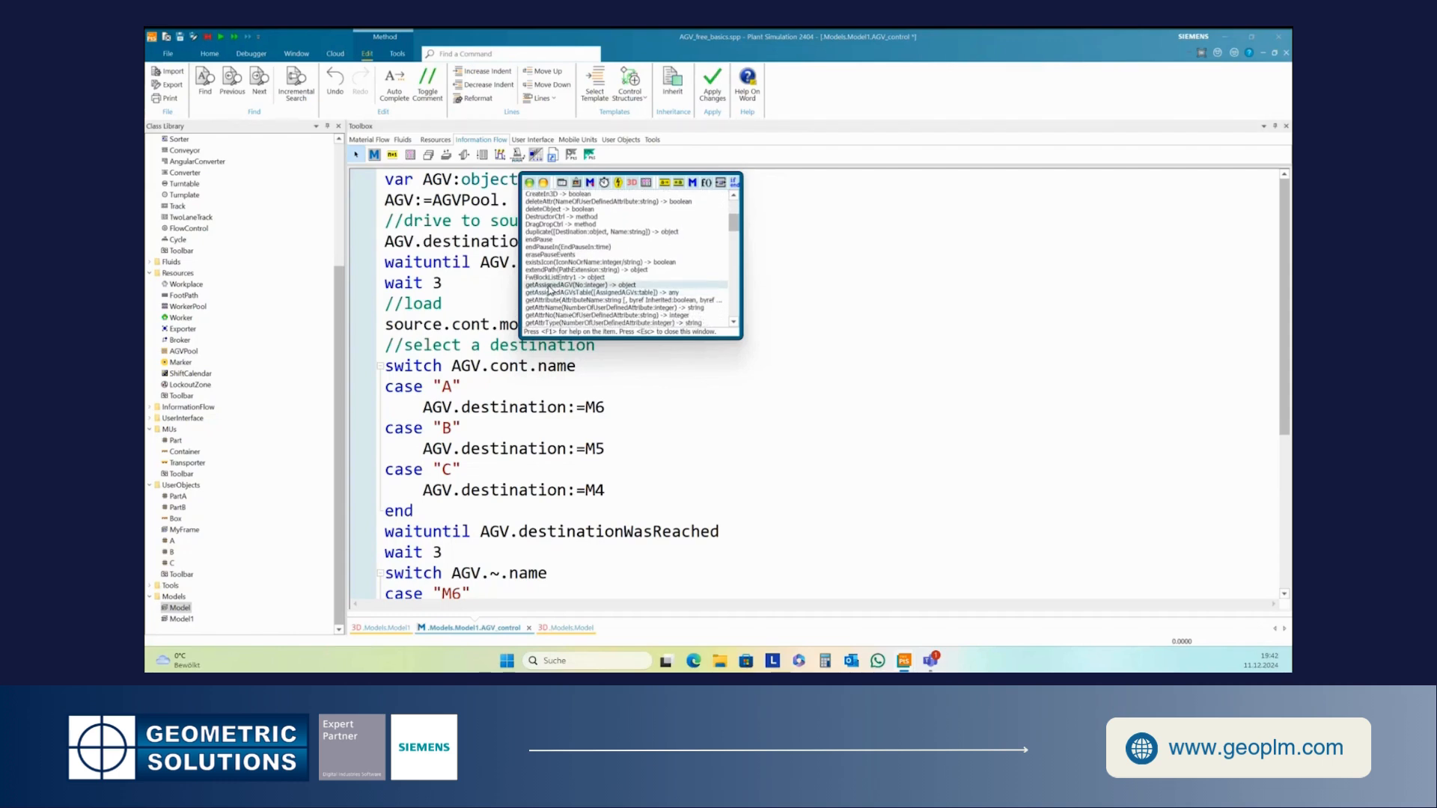
{"action": "double_click", "coordinate": [547, 285]}
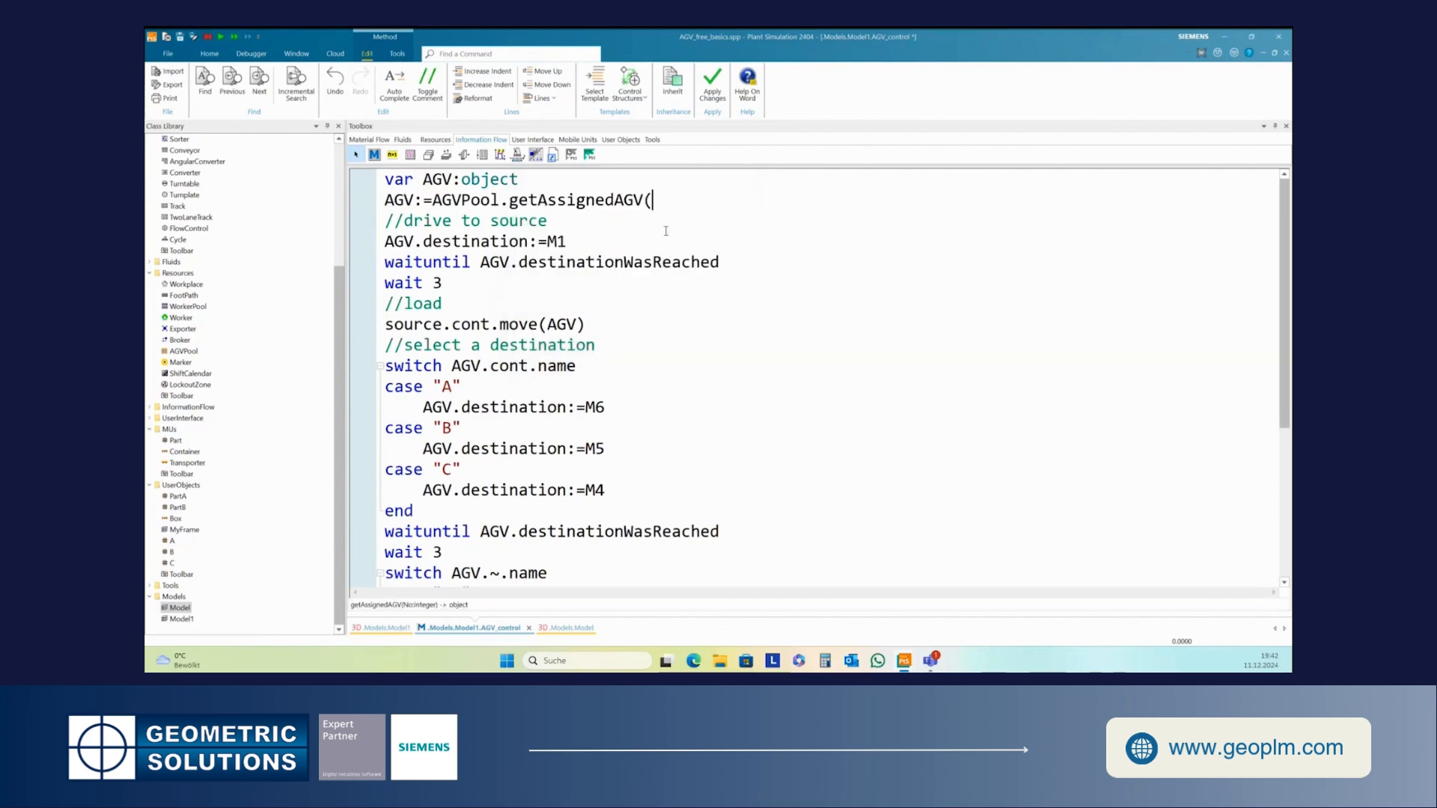
{"action": "type", "text": "1)"}
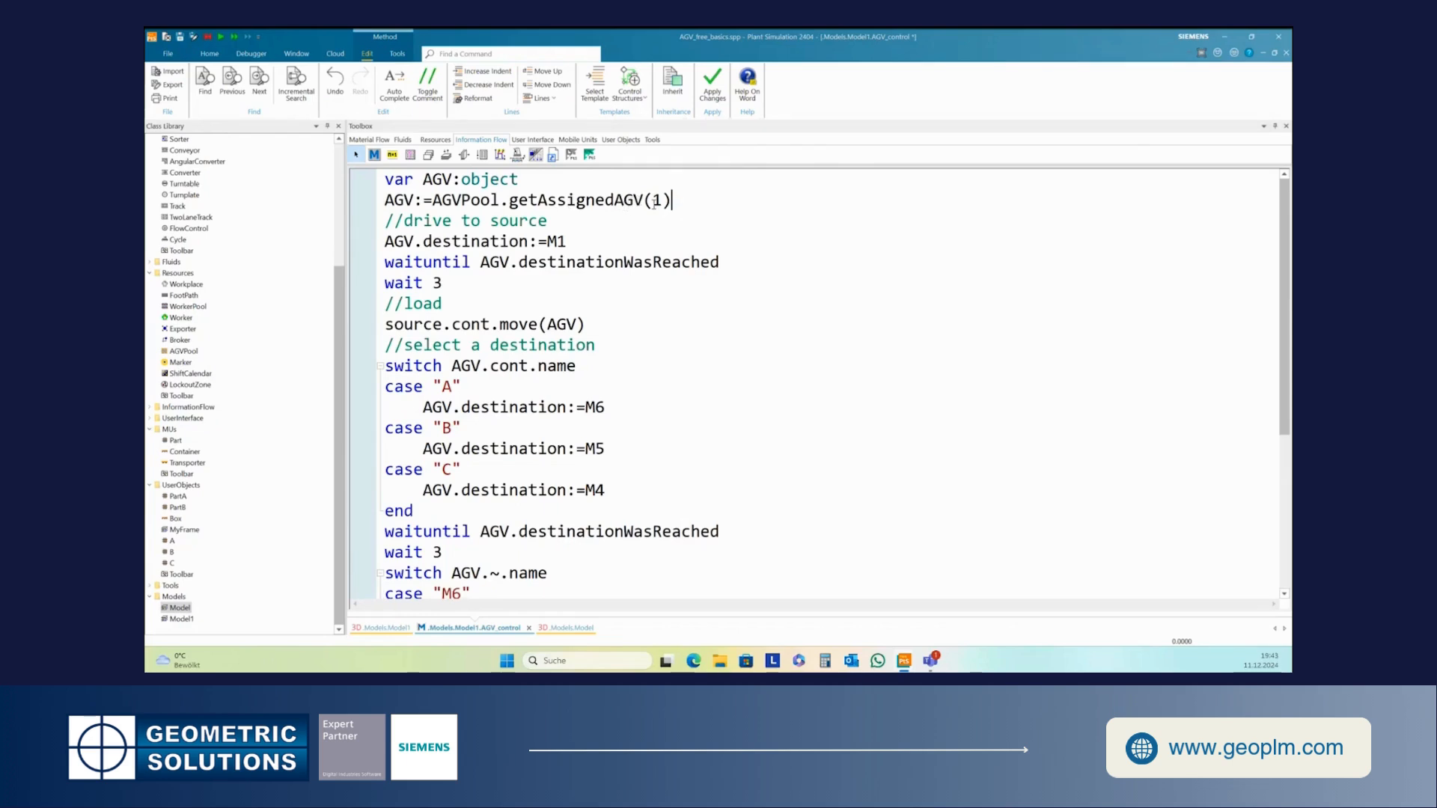
{"action": "left_click", "coordinate": [518, 200]}
{"action": "left_click", "coordinate": [696, 203]}
{"action": "left_click", "coordinate": [713, 84]}
- Close the method editor and start the simulation
{"action": "left_click", "coordinate": [1286, 55]}
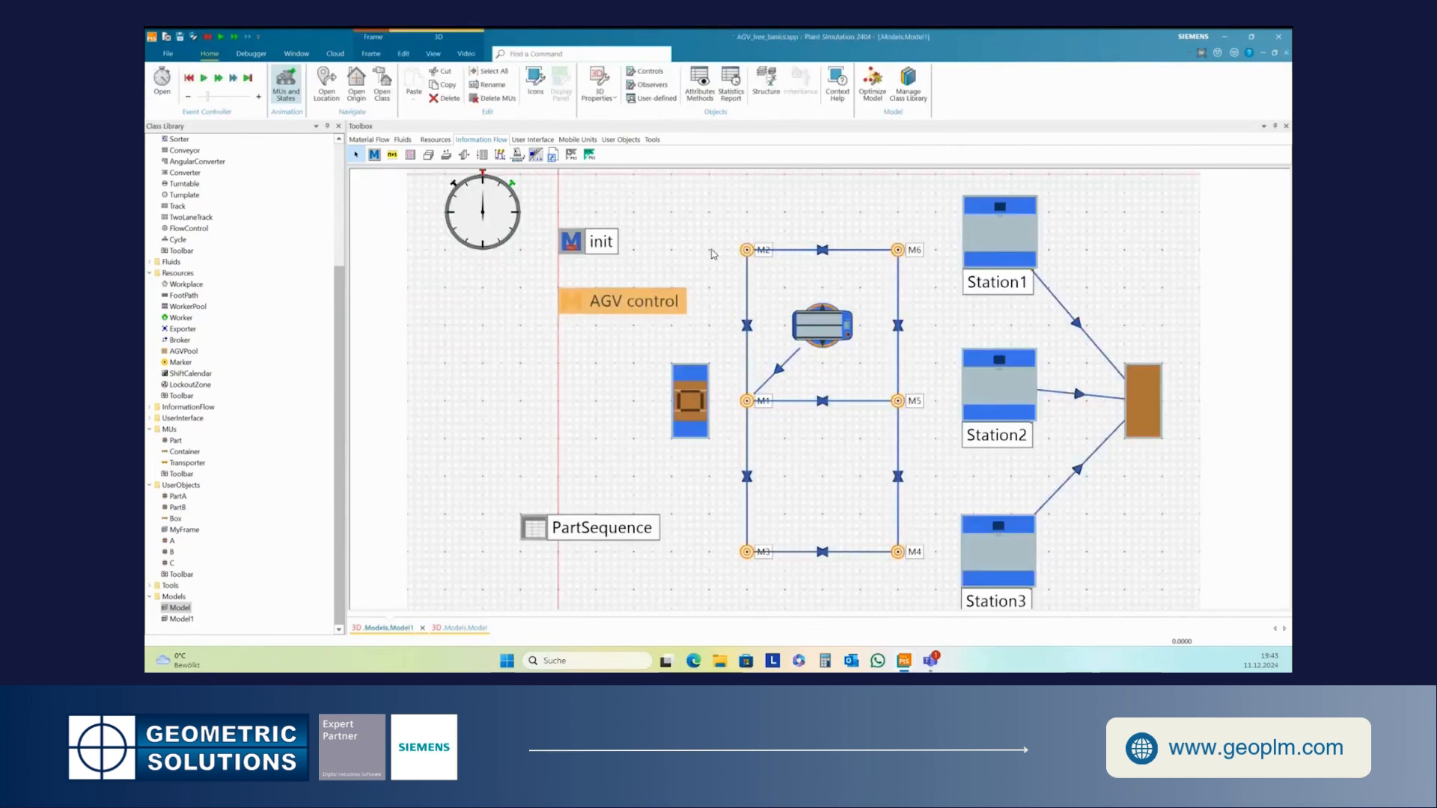
{"action": "left_click", "coordinate": [203, 78]}
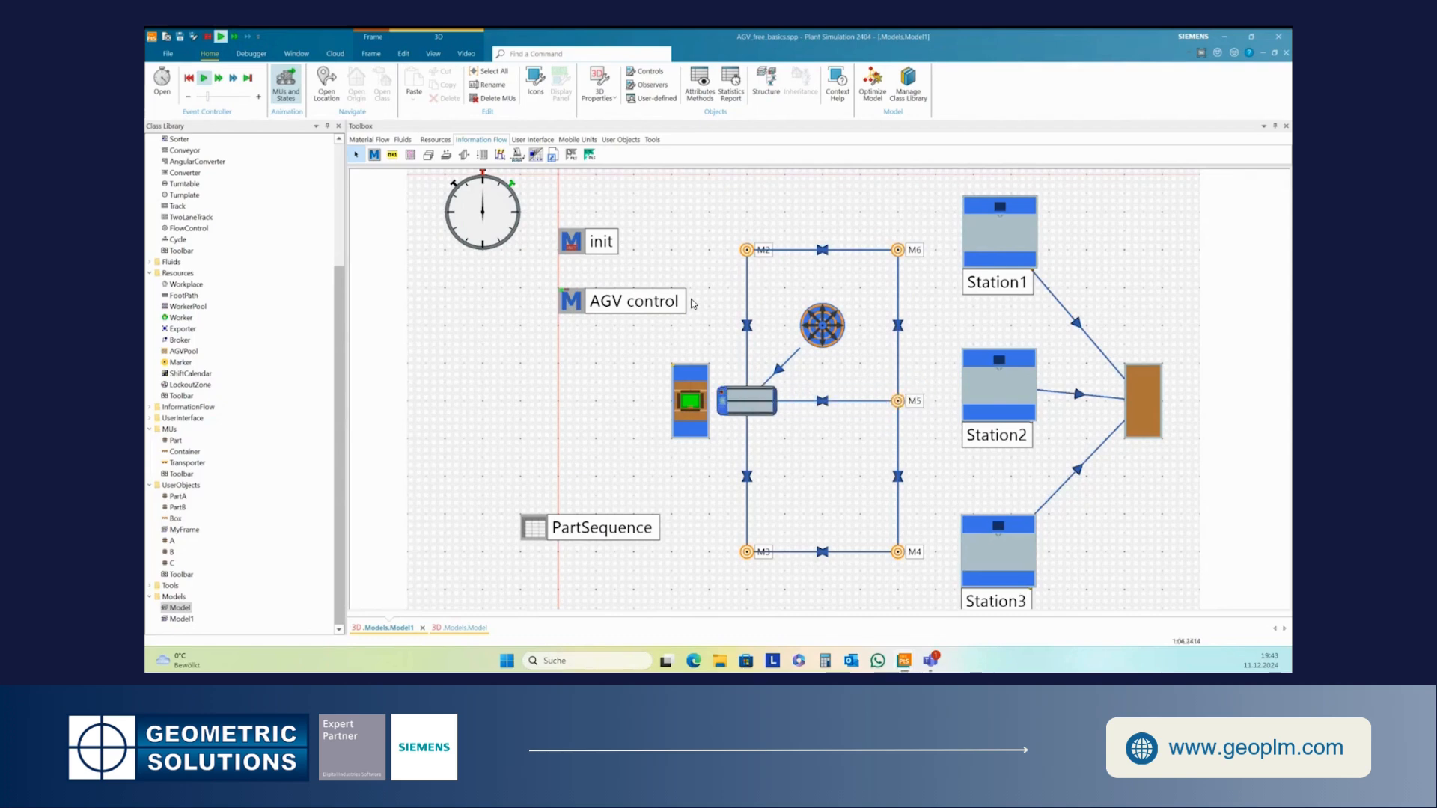
- Open the init method, review its code, and close it
{"action": "double_click", "coordinate": [572, 242]}
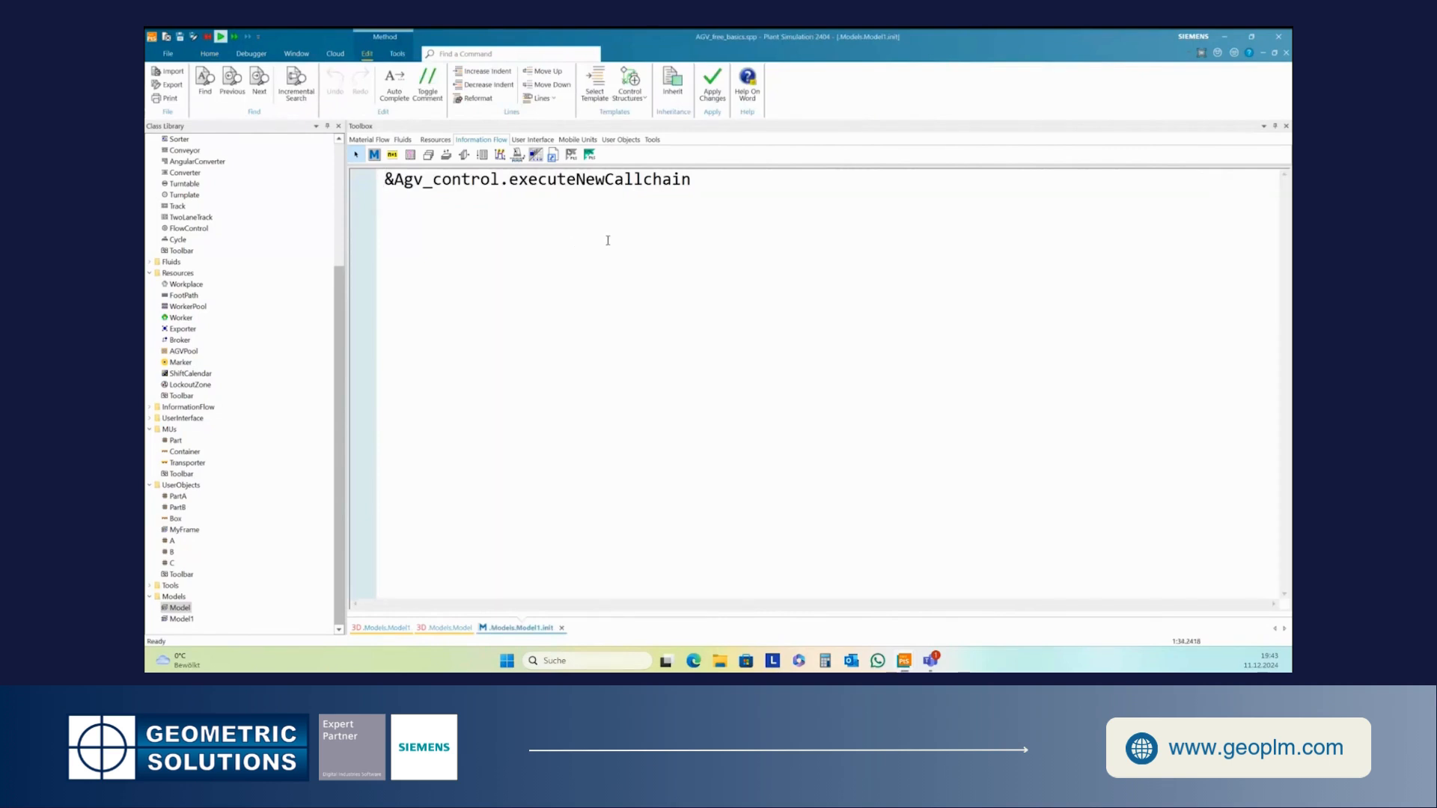
{"action": "left_click", "coordinate": [1286, 52]}
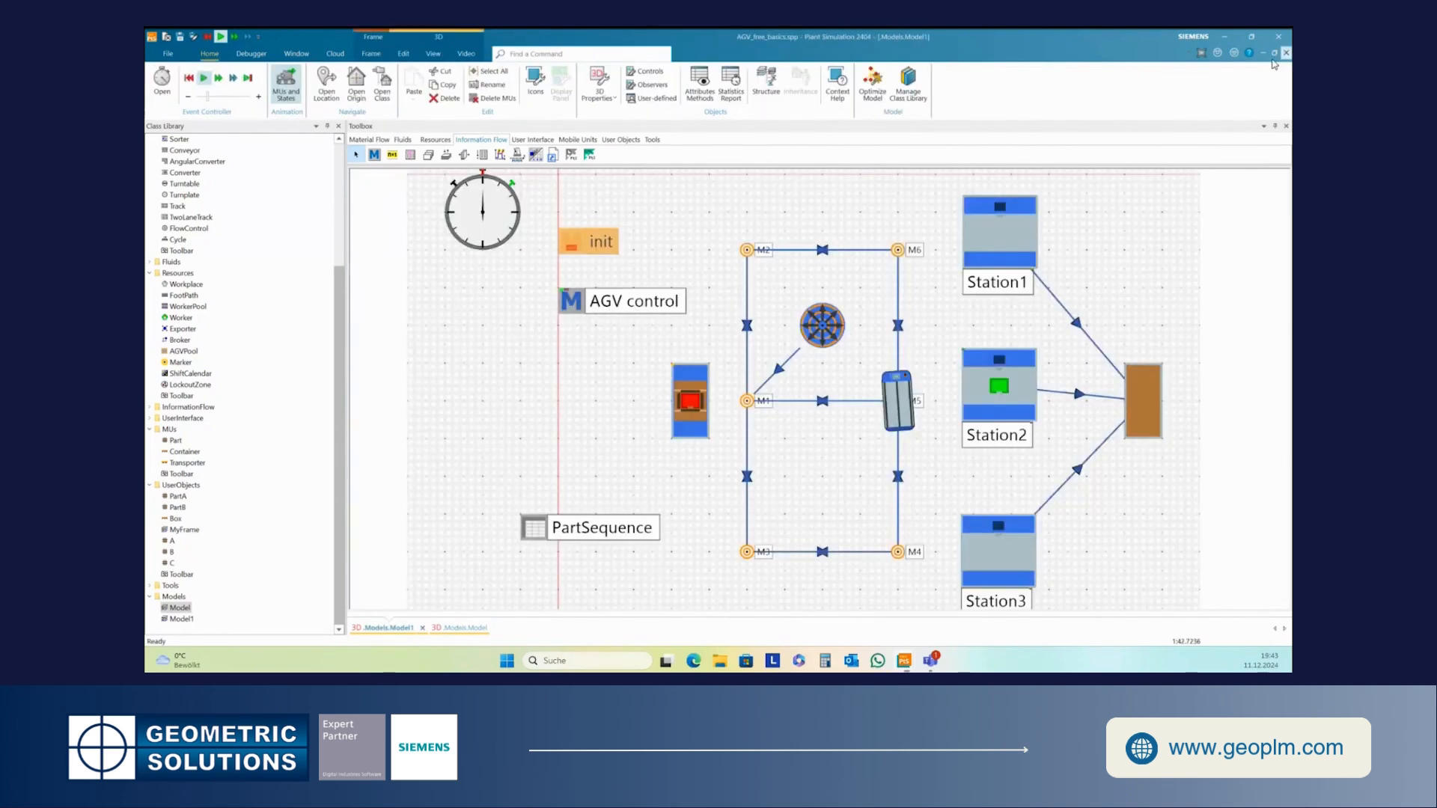
{"action": "left_click", "coordinate": [714, 320]}
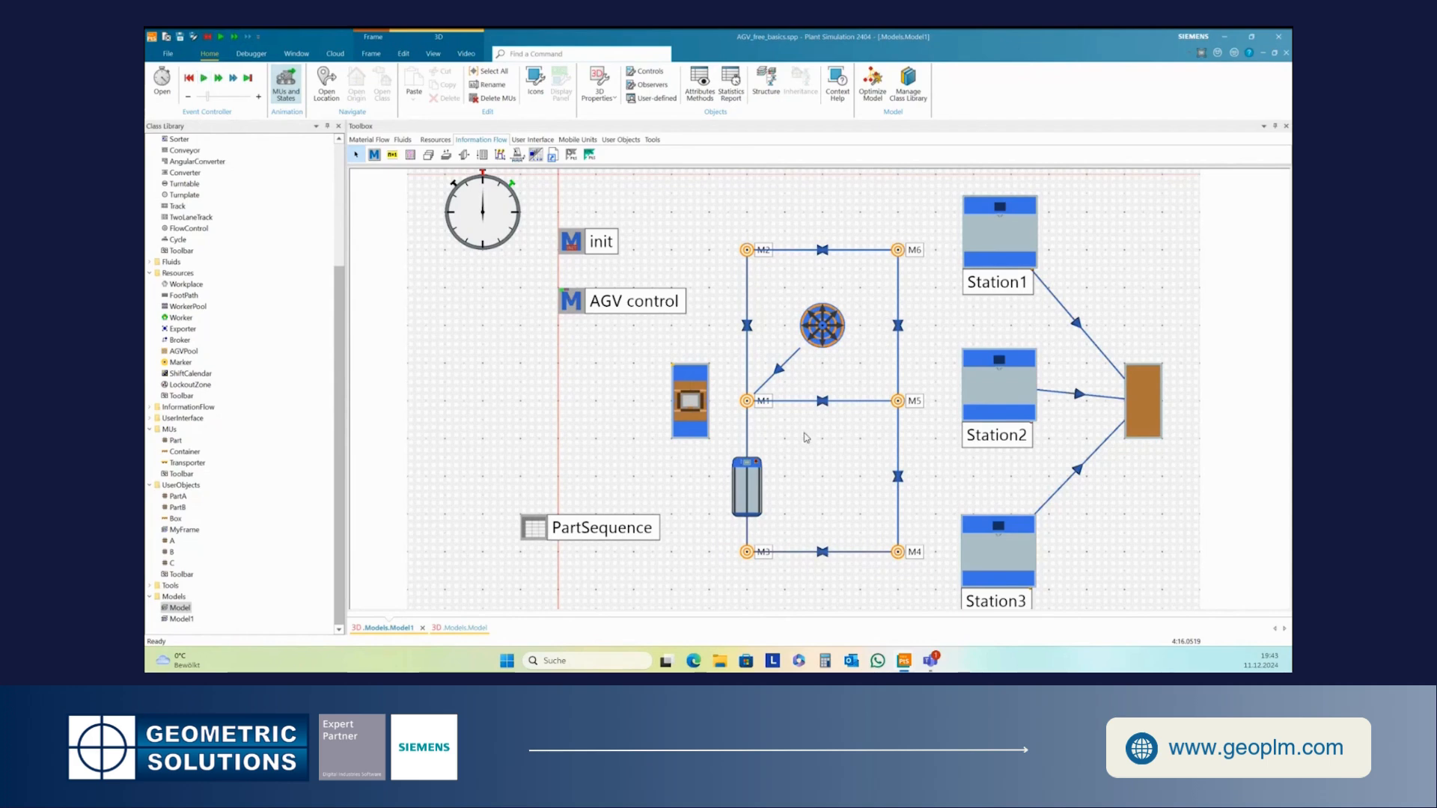
- Open the stopped Transporter's properties, review its Controls tab, and close the dialog
{"action": "mouse_move", "coordinate": [750, 492]}
{"action": "scroll", "coordinate": [919, 473], "scroll_direction": "down", "scroll_amount": 1}
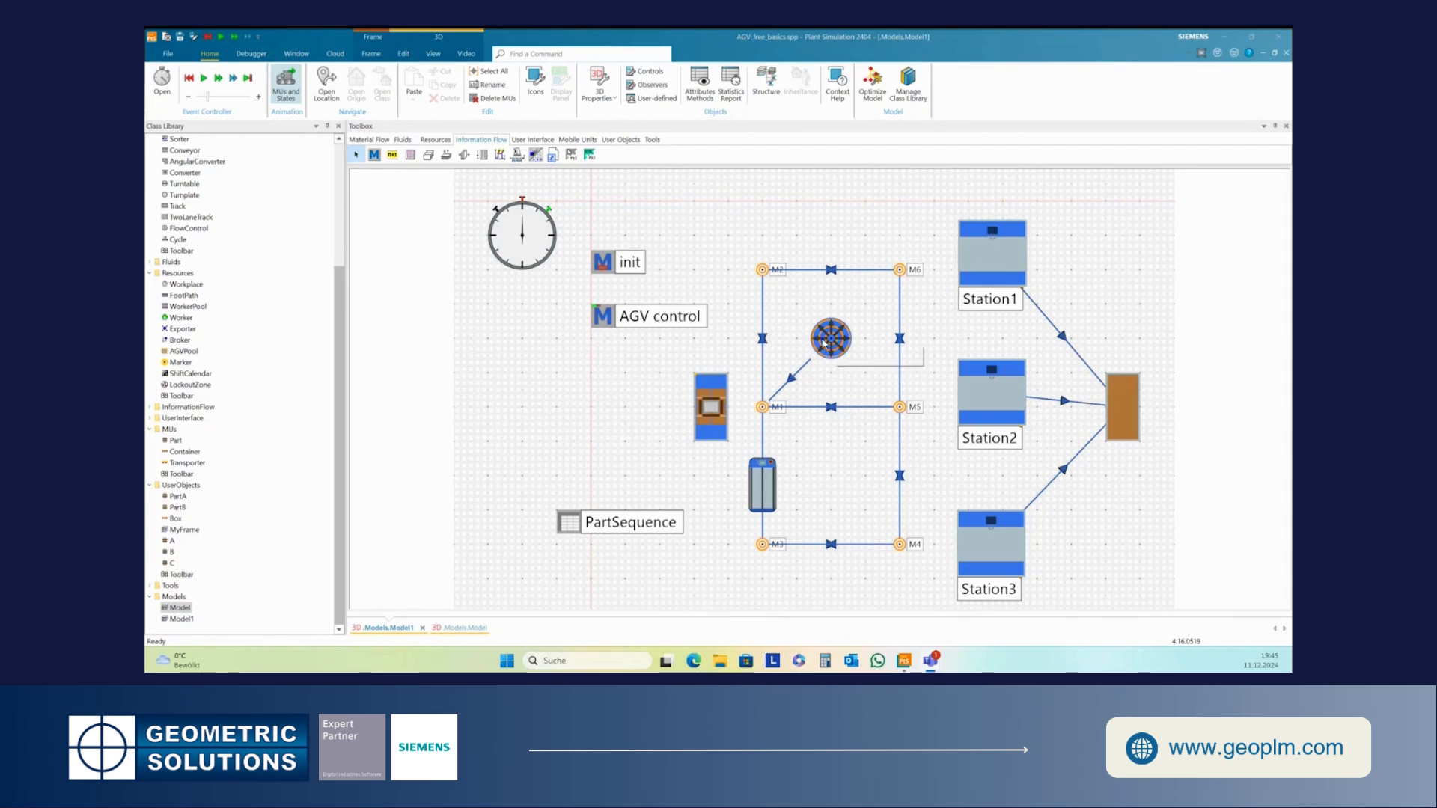
{"action": "left_click", "coordinate": [762, 485]}
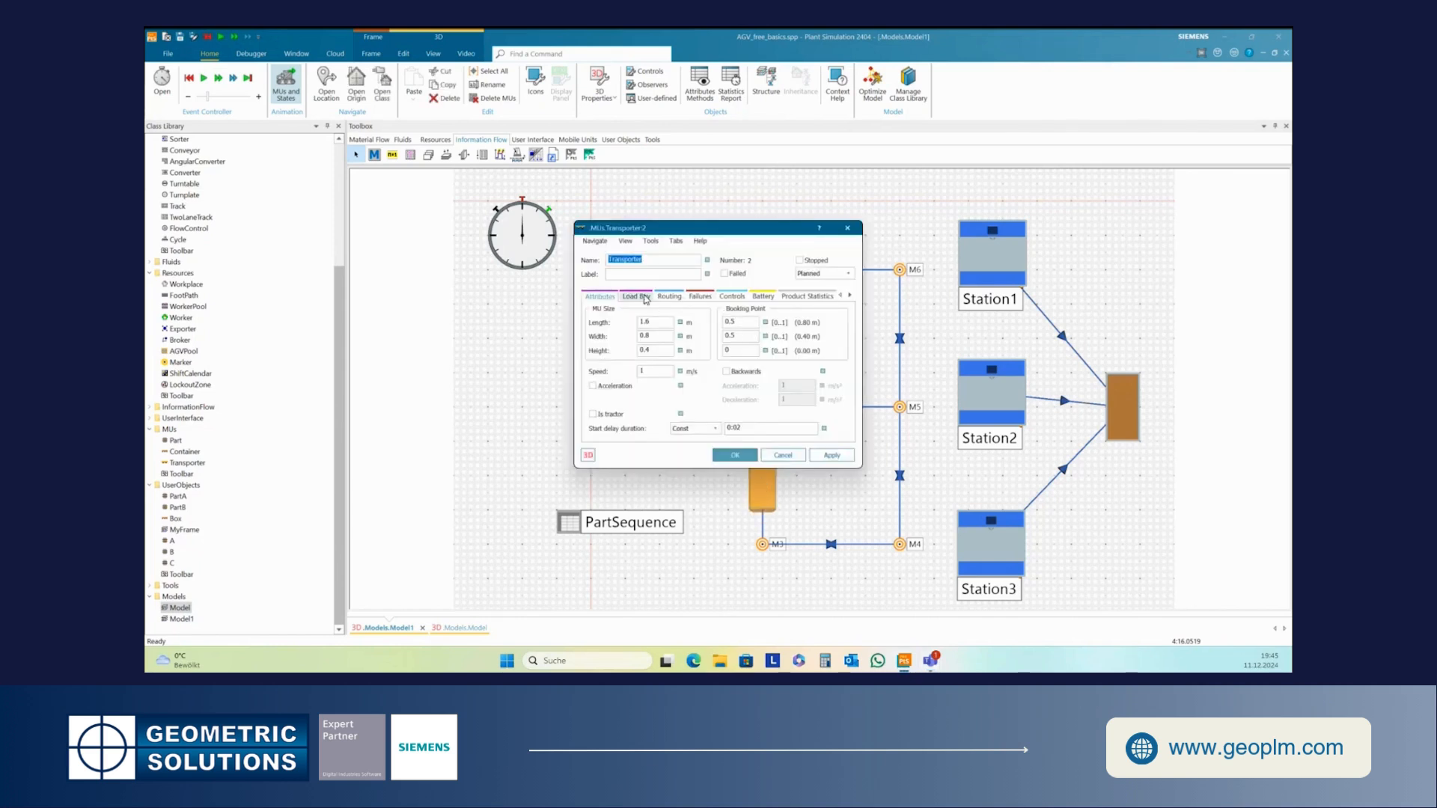
{"action": "left_click", "coordinate": [732, 297]}
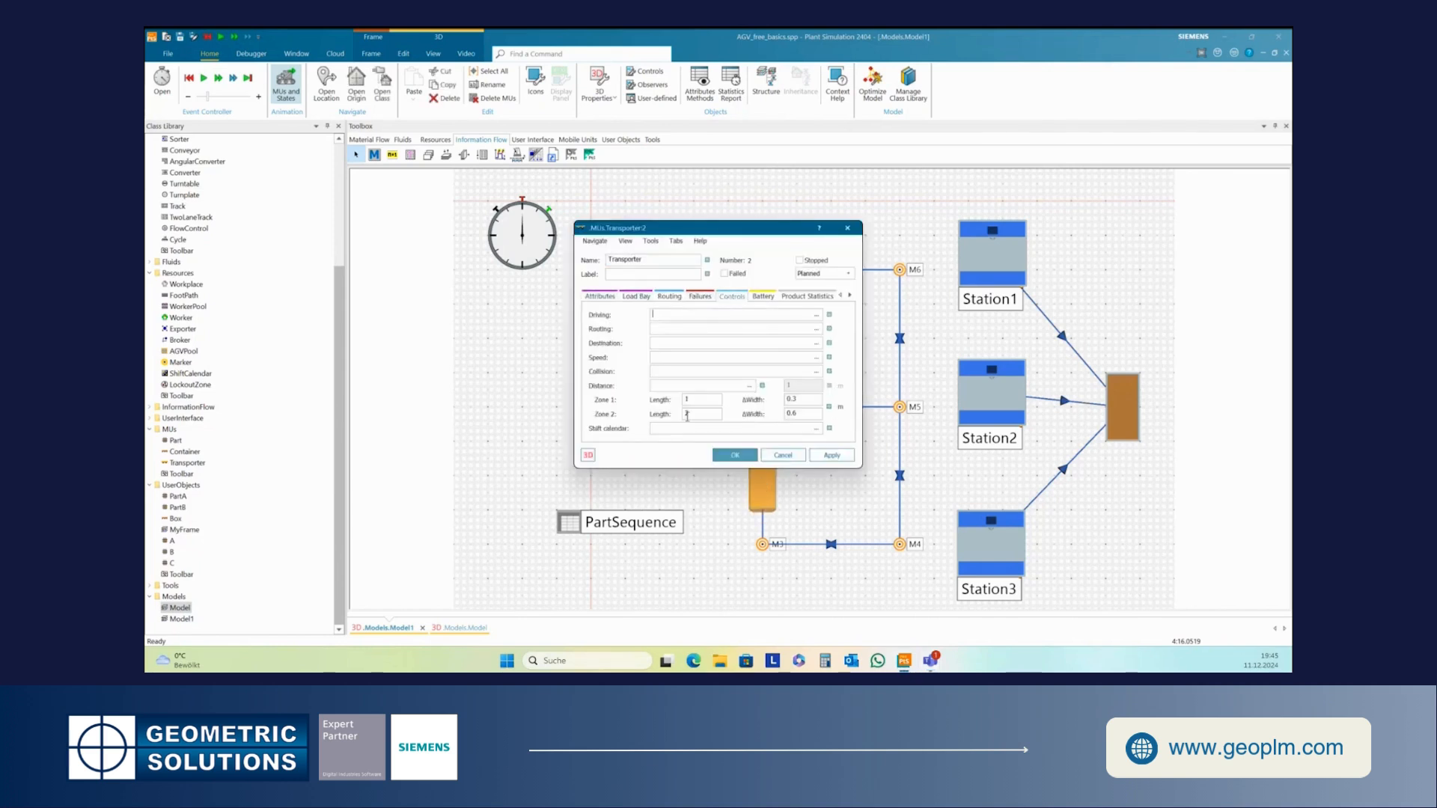
{"action": "left_click_drag", "start_coordinate": [753, 228], "coordinate": [786, 219]}
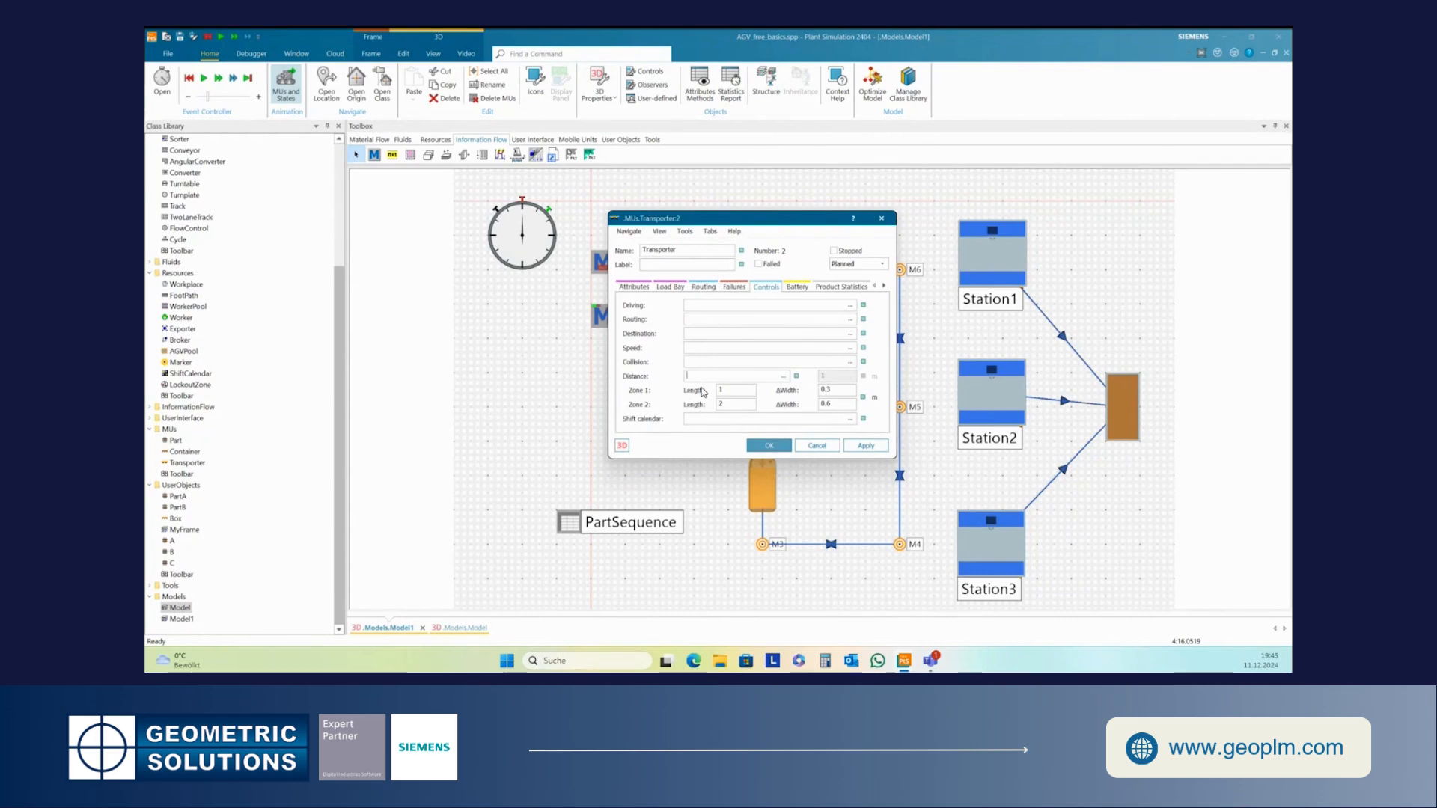
{"action": "left_click", "coordinate": [764, 447]}
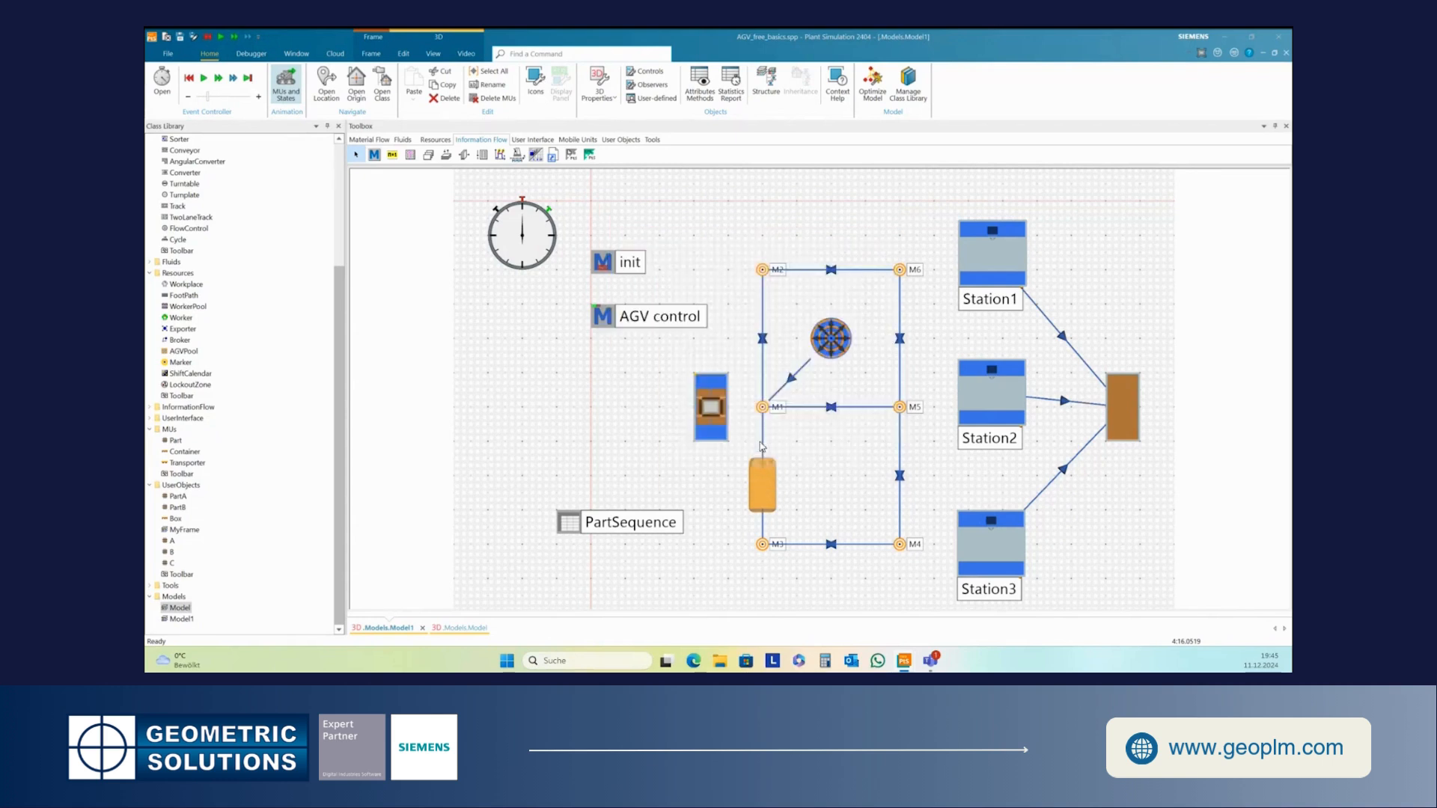
{"action": "left_click", "coordinate": [800, 468]}
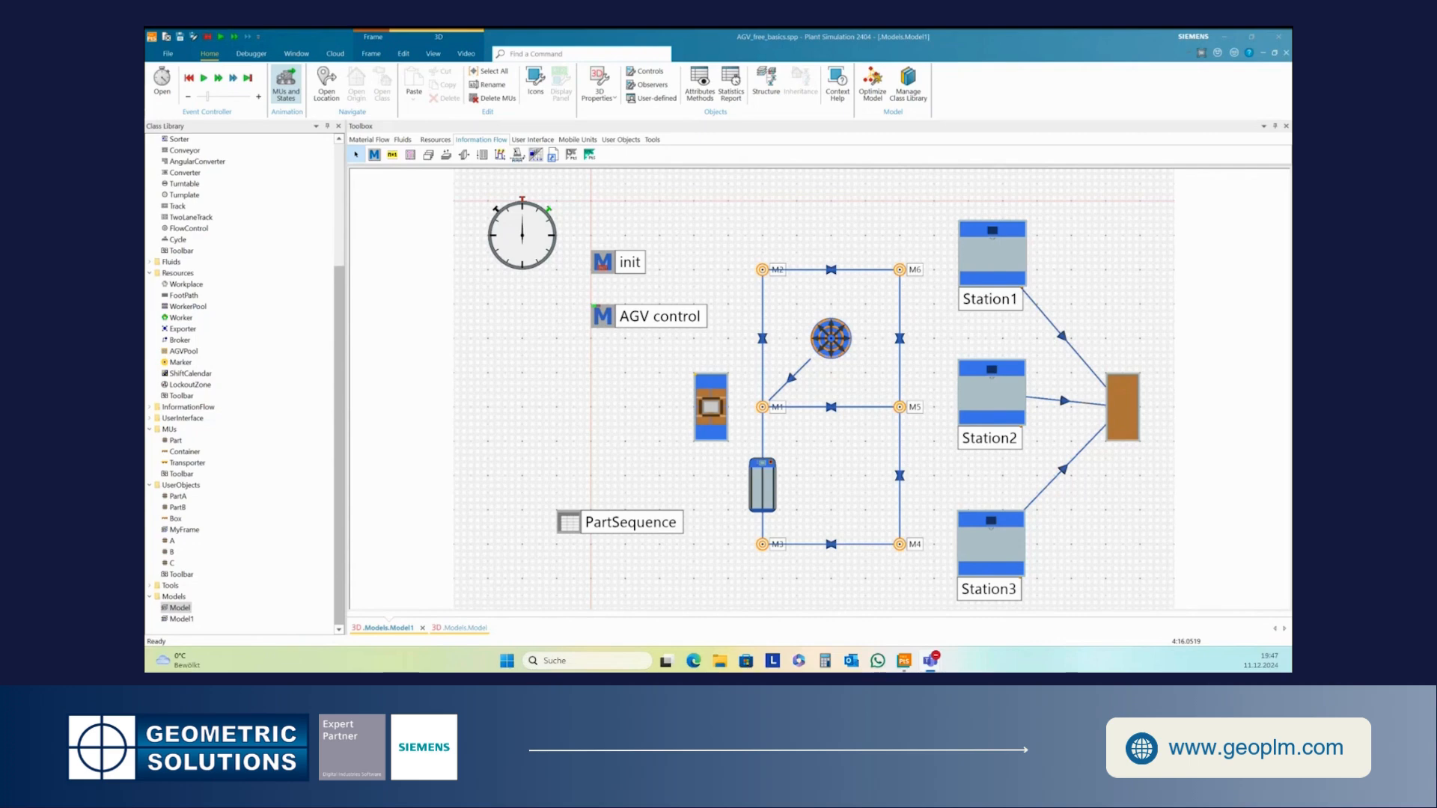
- Open the properties of marker M6 and review its Arrival control setting
{"action": "double_click", "coordinate": [901, 271]}
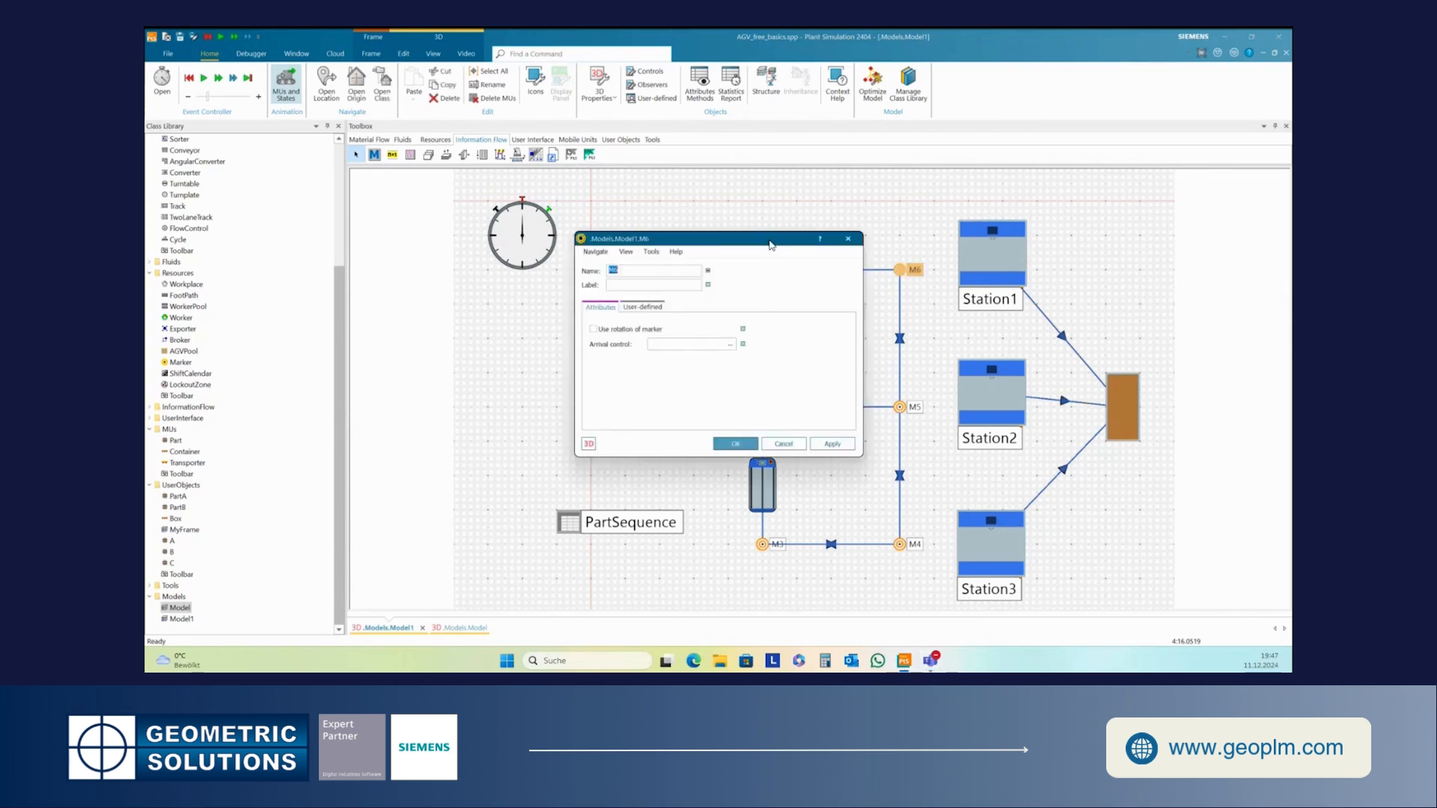
{"action": "left_click_drag", "start_coordinate": [765, 241], "coordinate": [803, 215]}
{"action": "left_click", "coordinate": [717, 320]}
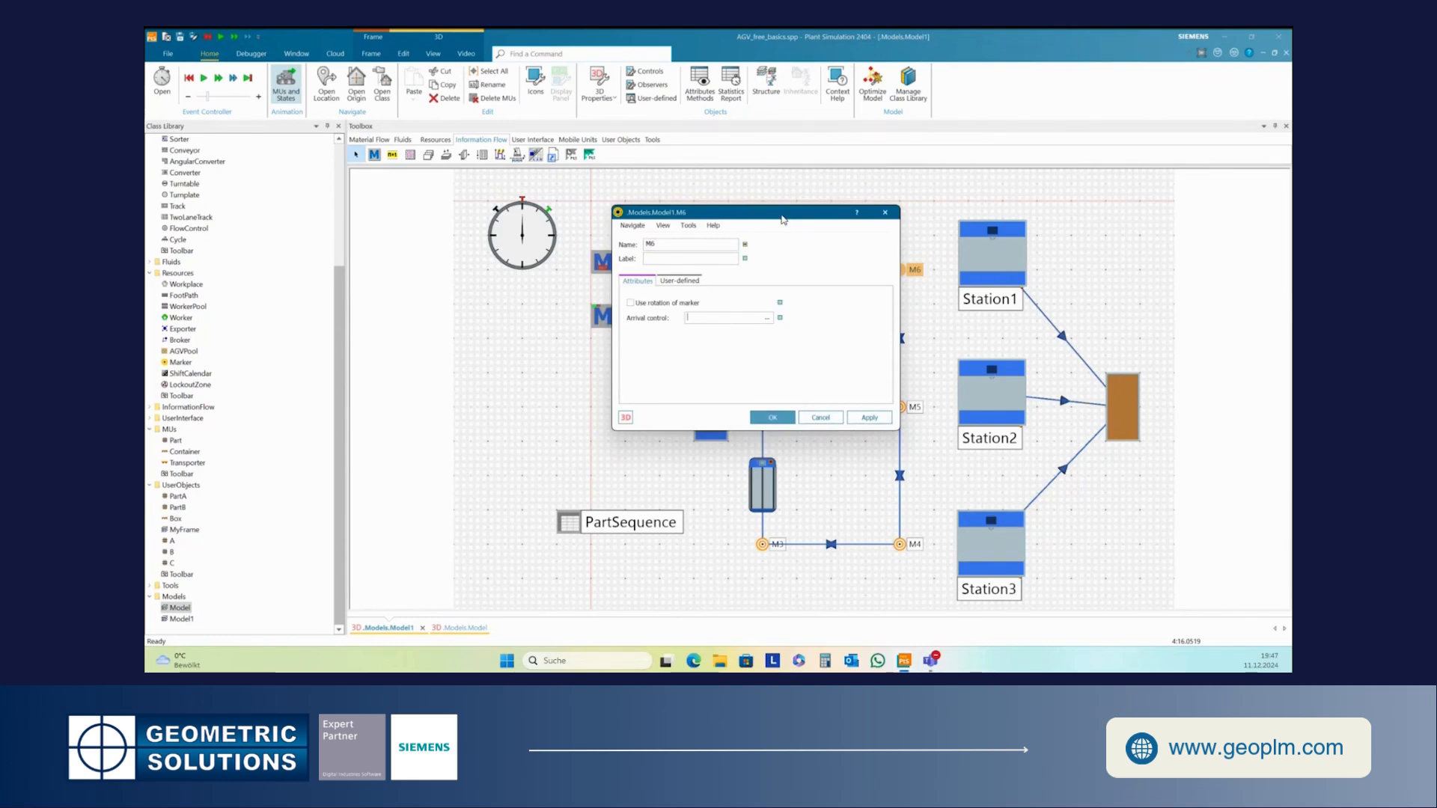
{"action": "left_click_drag", "start_coordinate": [780, 216], "coordinate": [730, 197]}
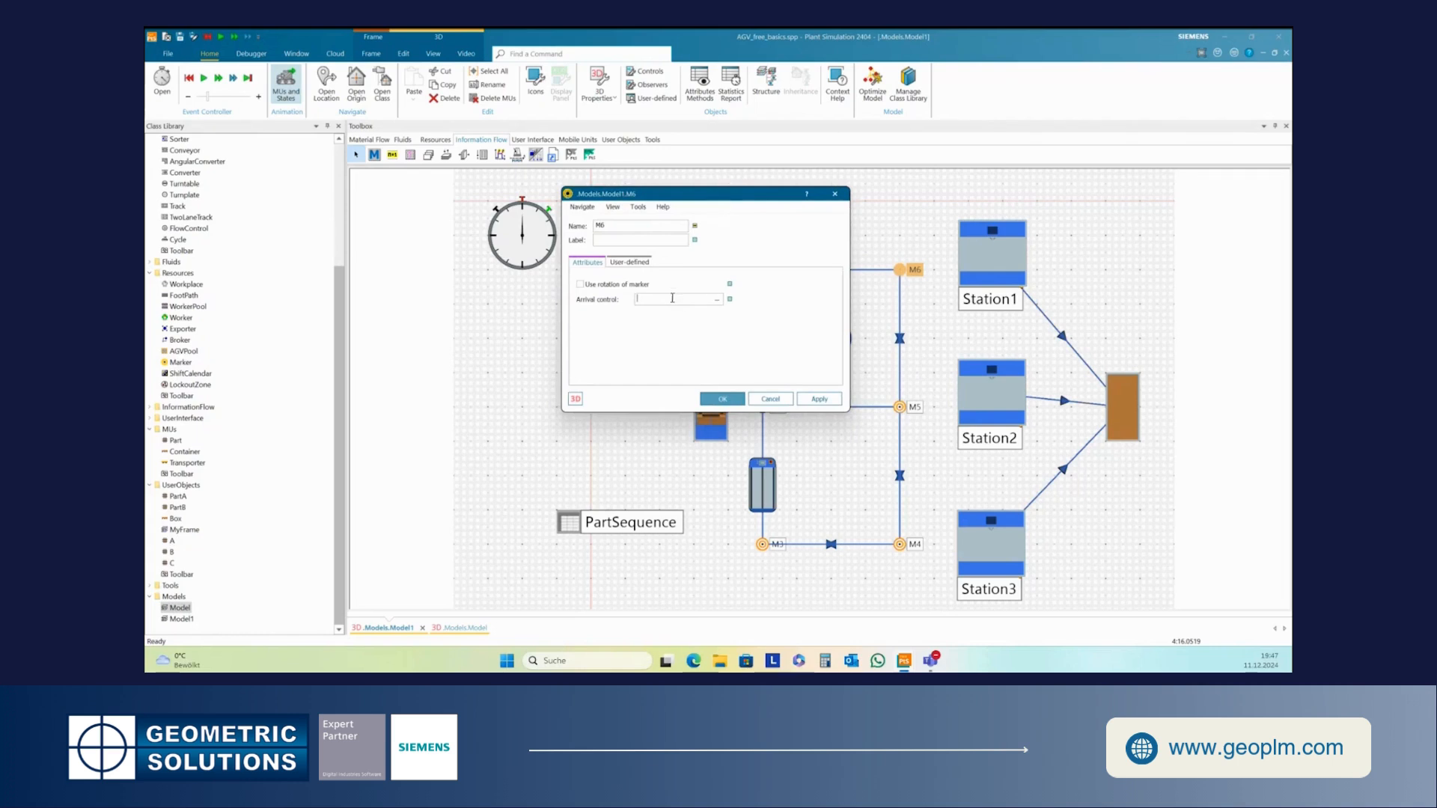
{"action": "left_click_drag", "start_coordinate": [680, 194], "coordinate": [581, 210]}
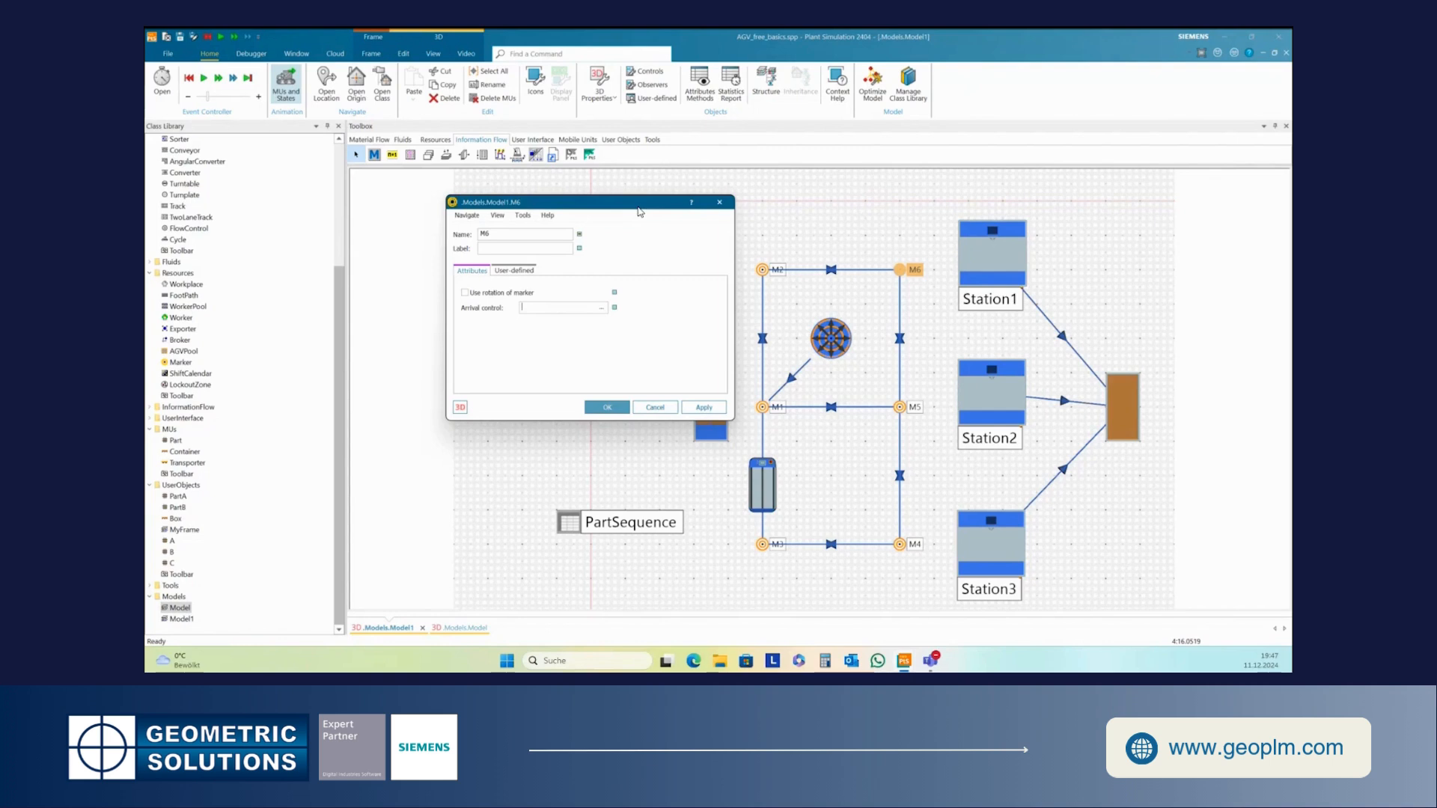
{"action": "left_click_drag", "start_coordinate": [639, 212], "coordinate": [650, 220]}
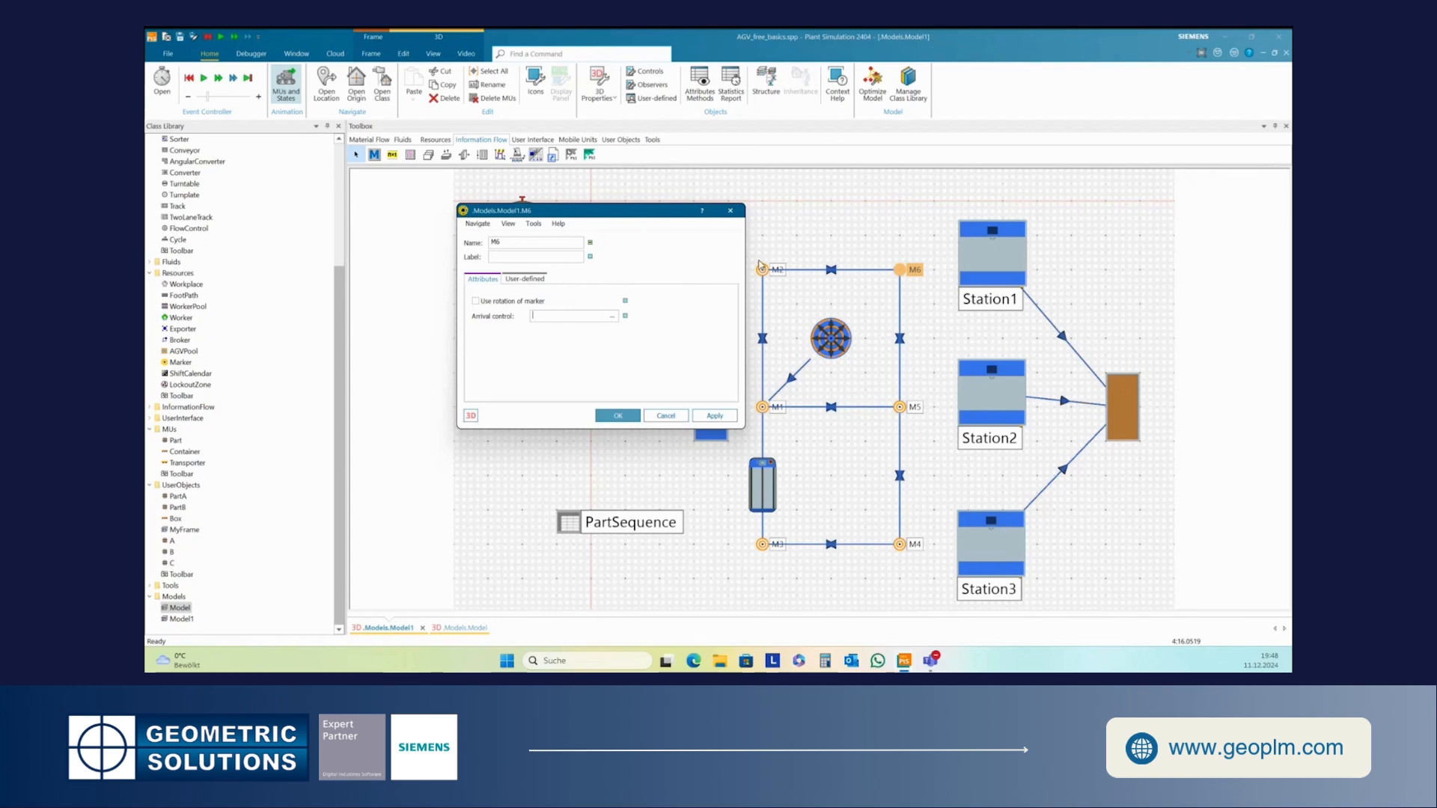
{"action": "left_click", "coordinate": [881, 230]}
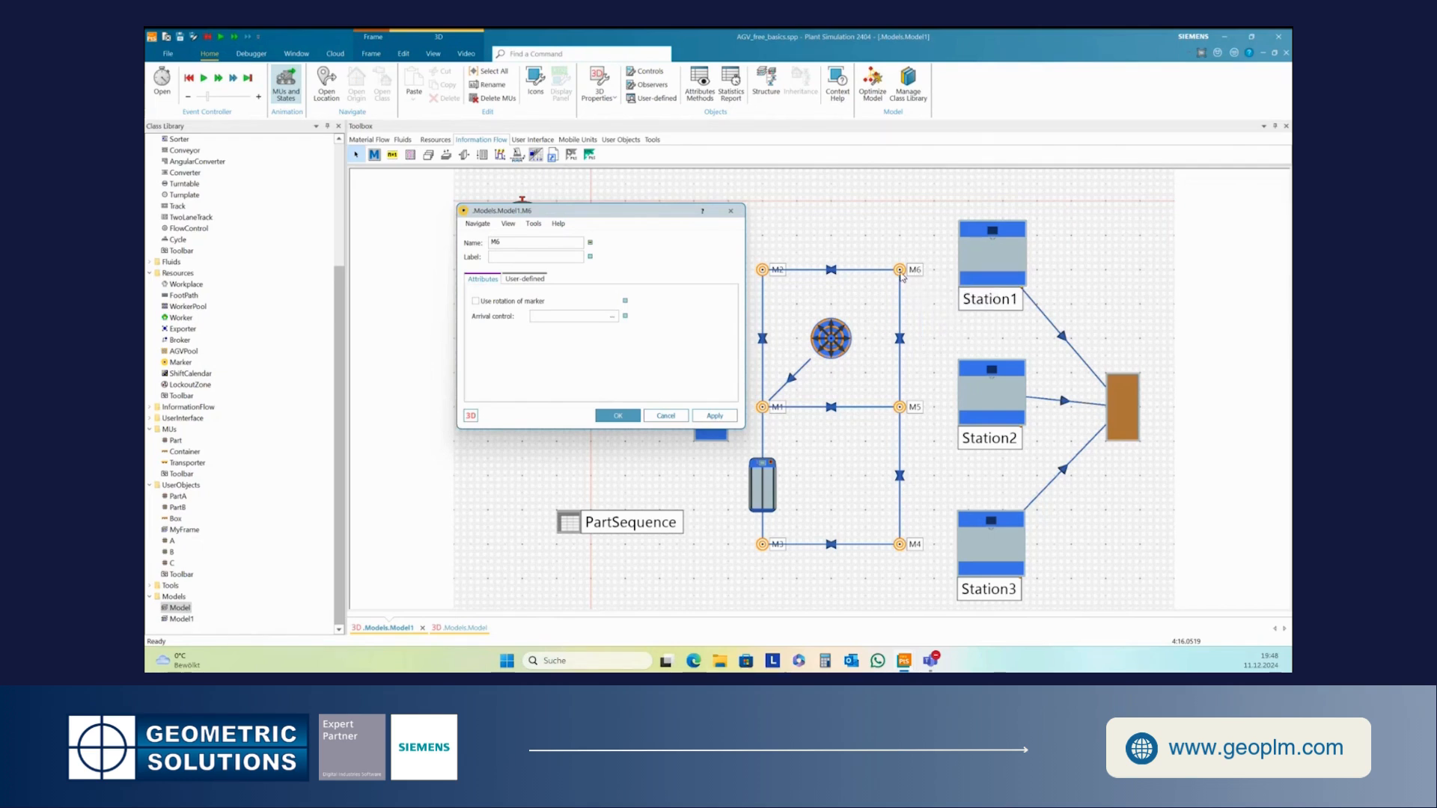
- Reopen the Transporter's properties on its Controls tab and compare them with marker M6's connections
{"action": "mouse_move", "coordinate": [901, 274]}
{"action": "double_click", "coordinate": [762, 490]}
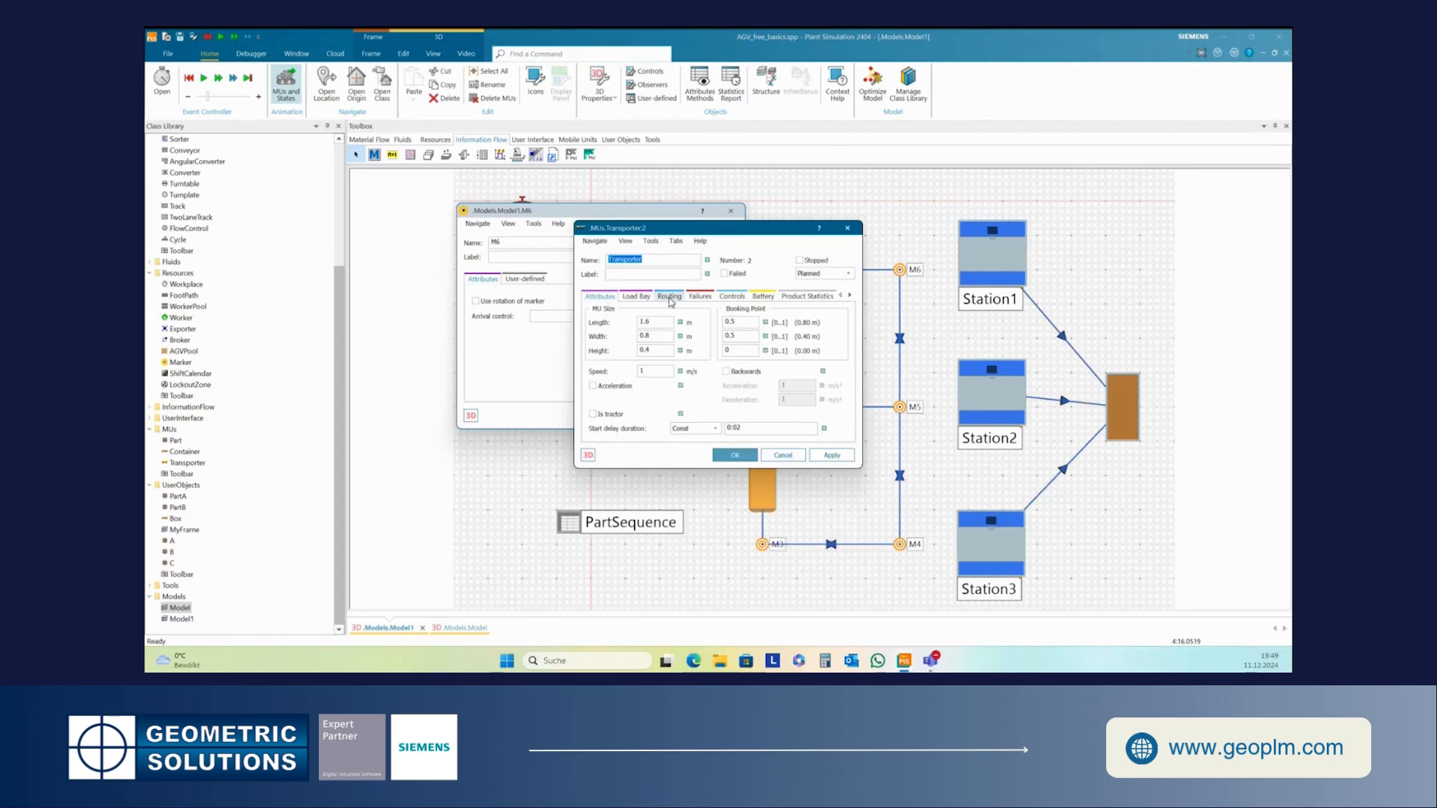
{"action": "left_click", "coordinate": [733, 297]}
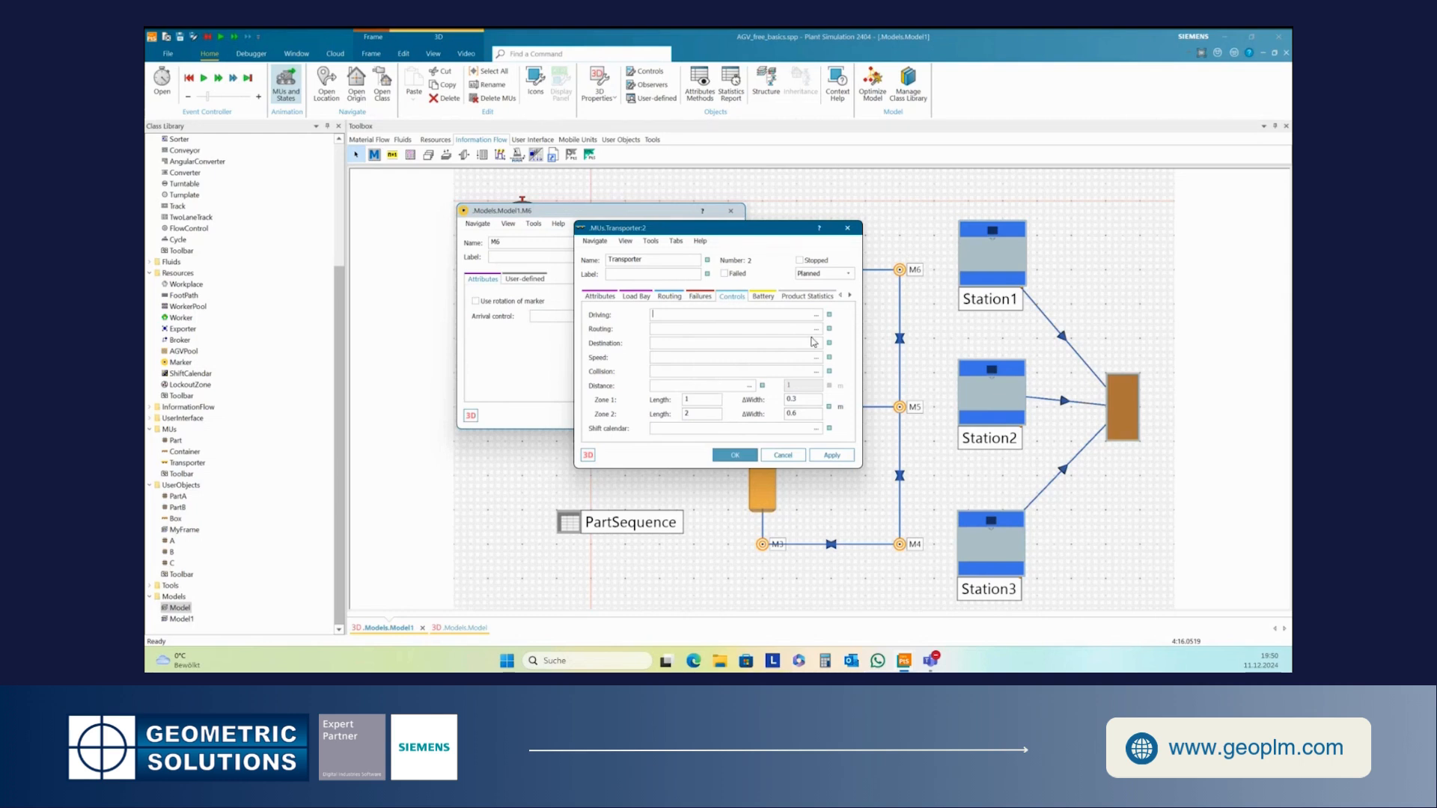
{"action": "mouse_move", "coordinate": [902, 274]}
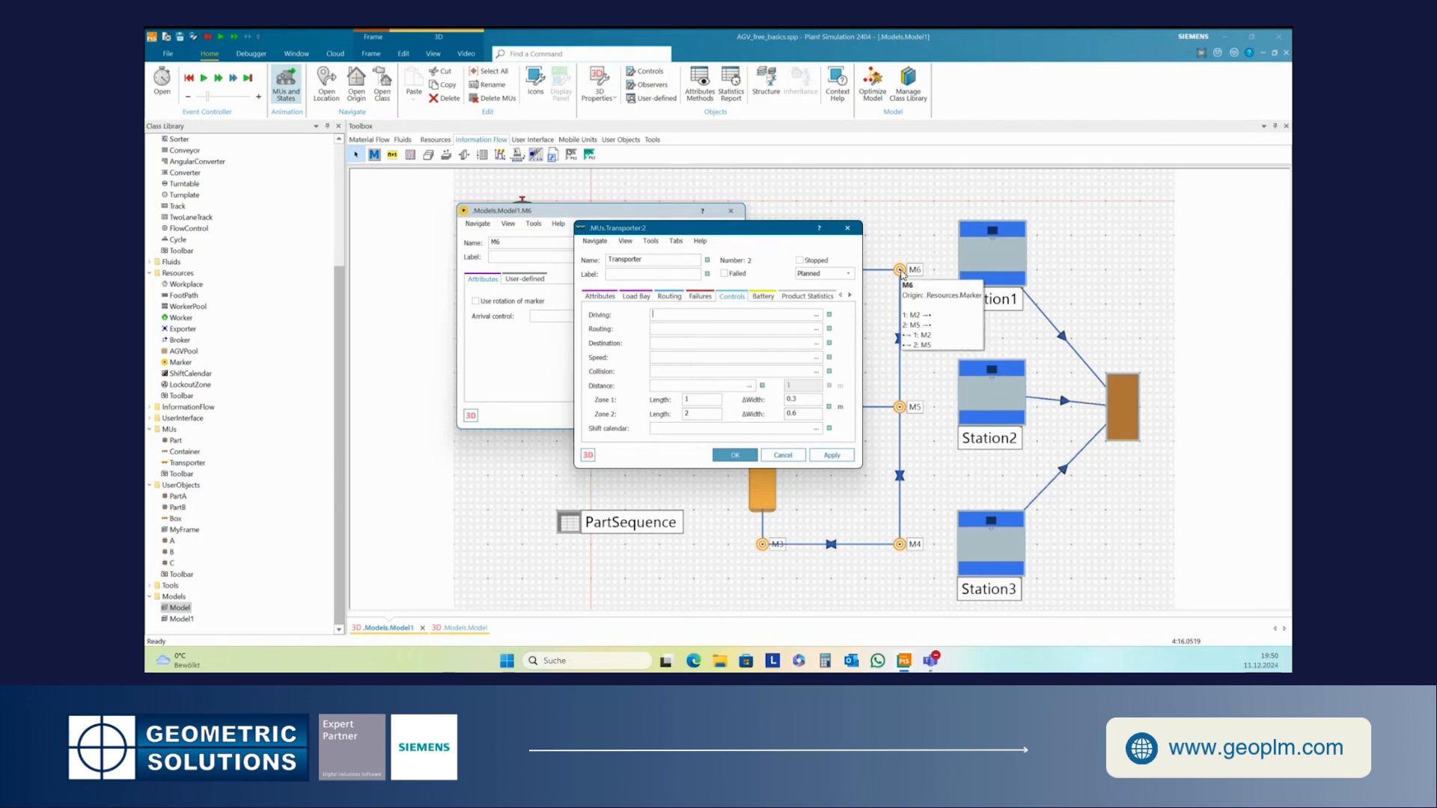
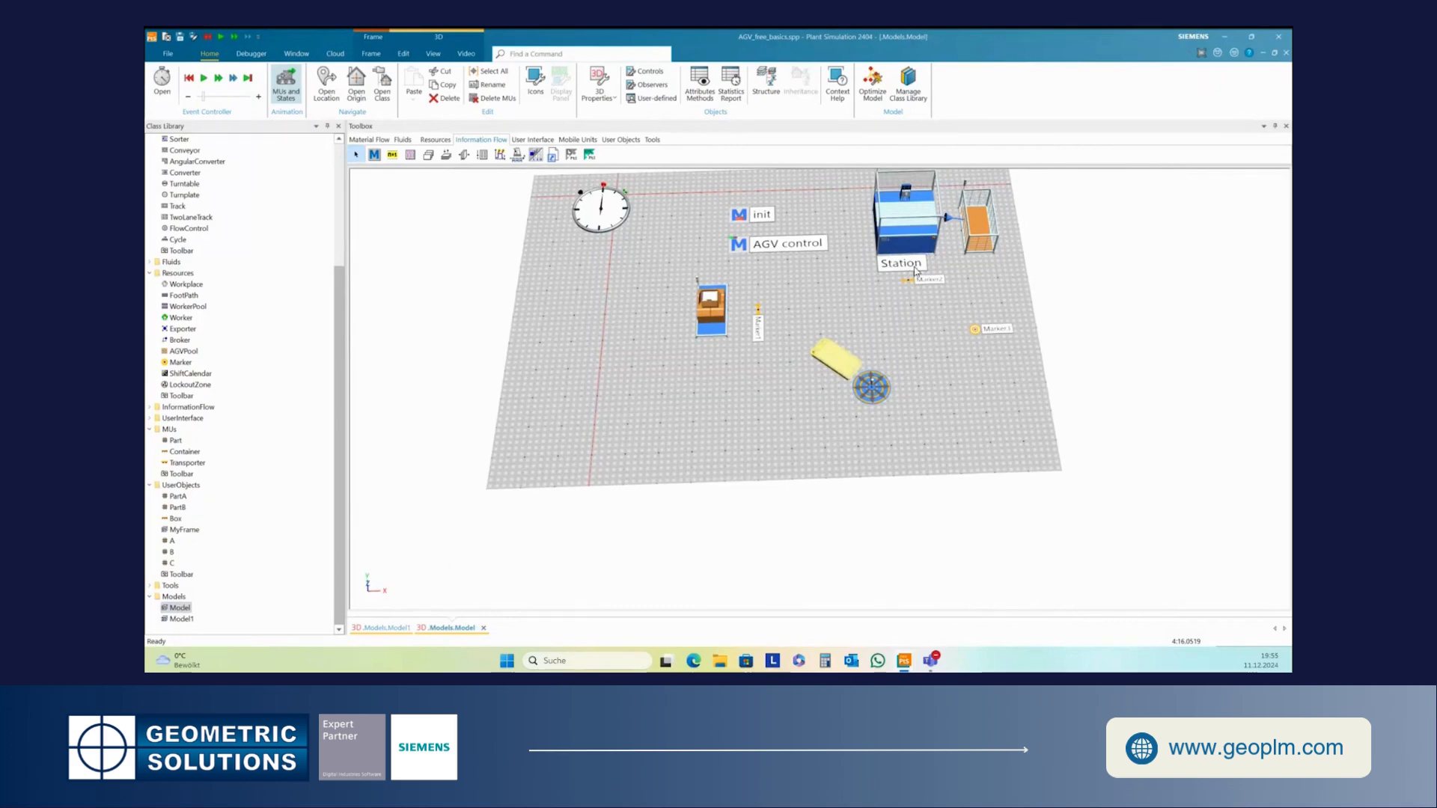
- Open Marker2's 3D properties and set its Z position to 3 m
{"action": "left_click", "coordinate": [909, 282]}
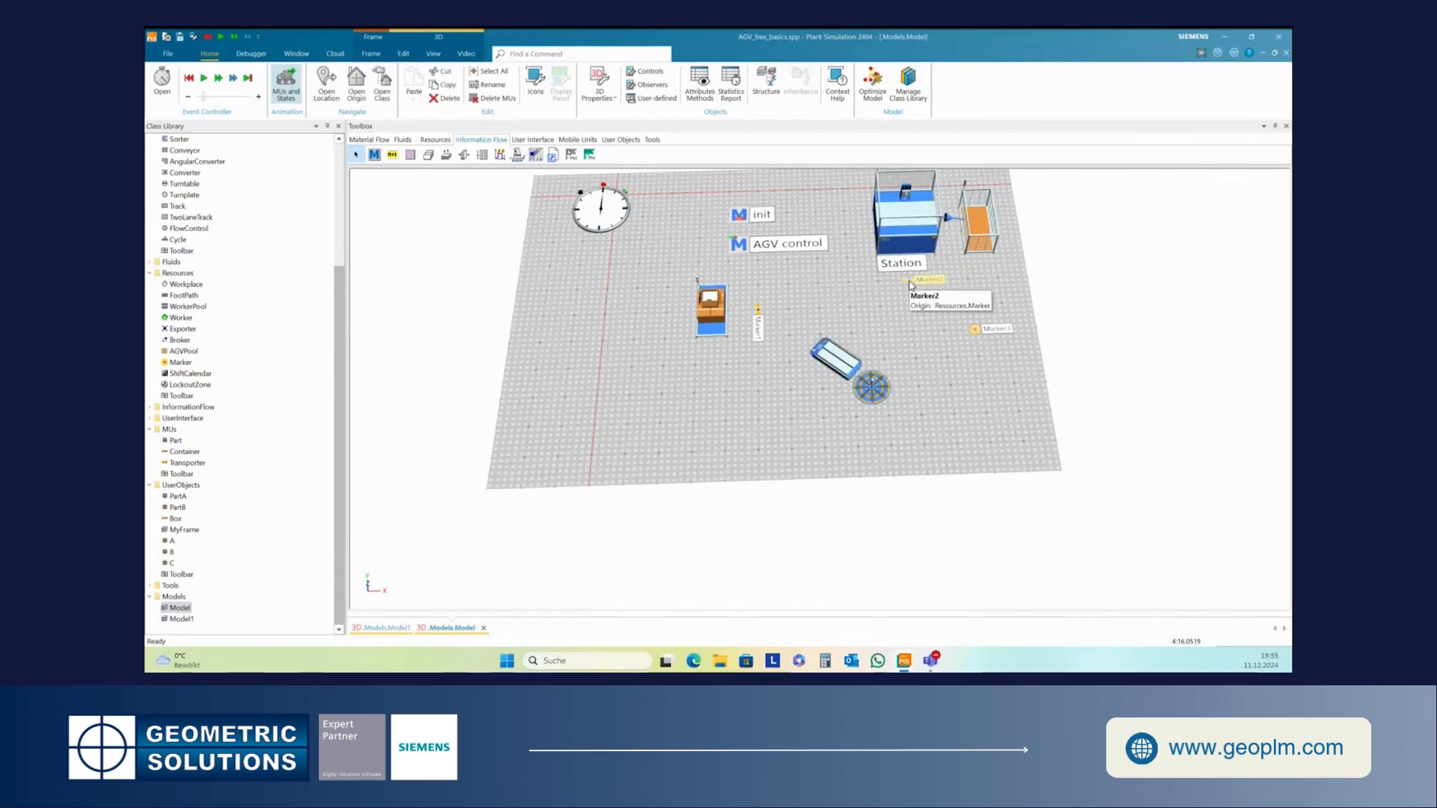
{"action": "right_click", "coordinate": [909, 283]}
{"action": "left_click", "coordinate": [956, 312]}
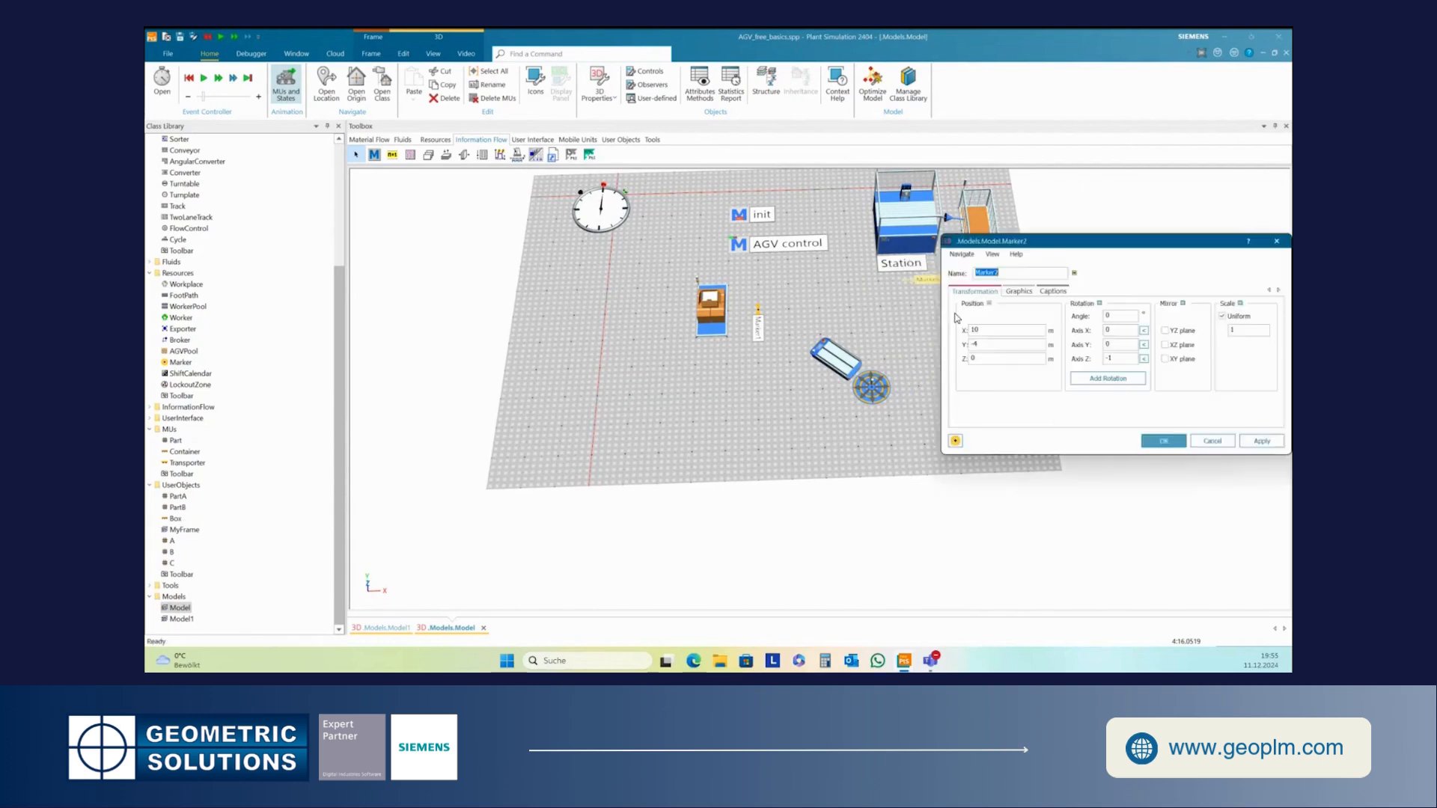
{"action": "left_click", "coordinate": [970, 360]}
{"action": "type", "text": "3"}
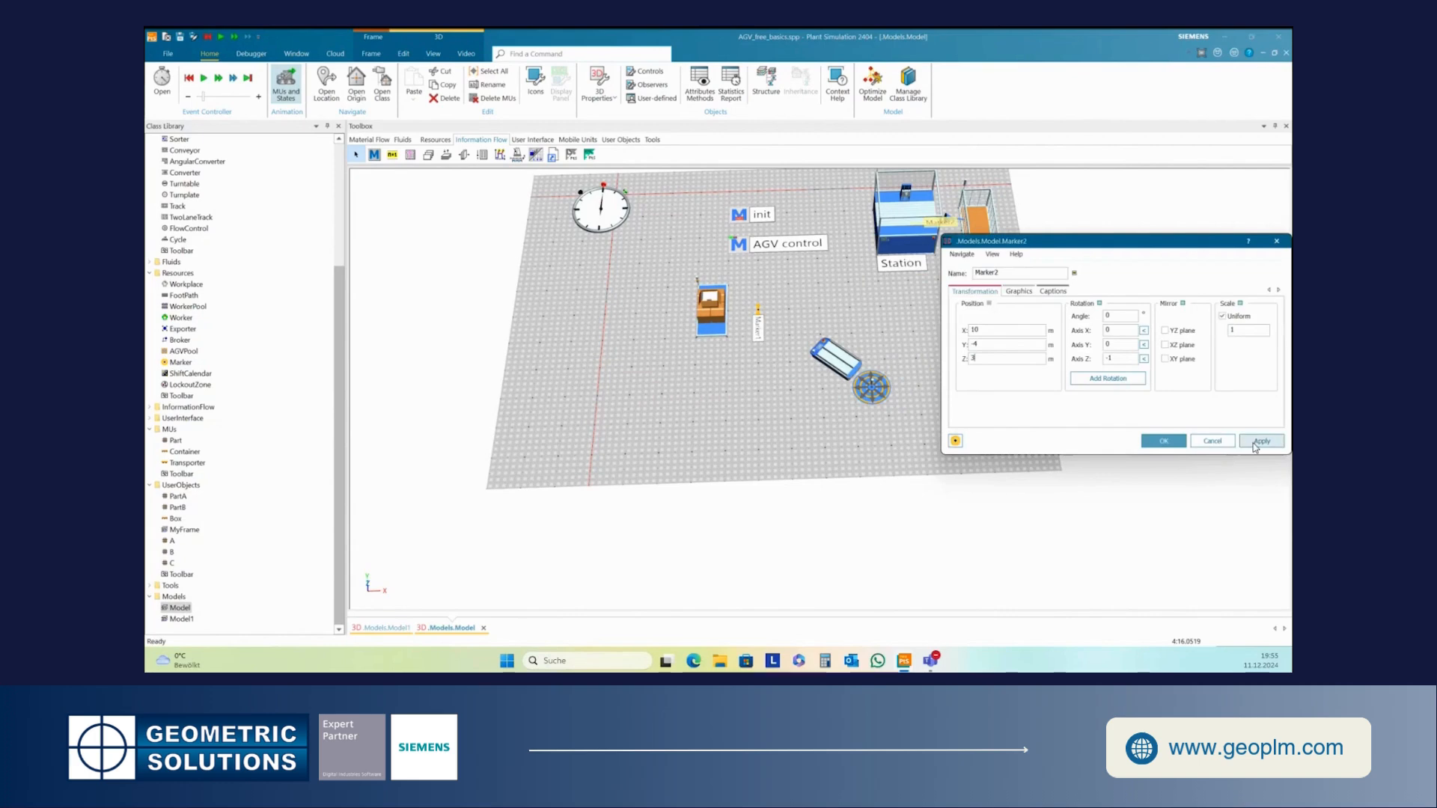
{"action": "left_click", "coordinate": [1162, 442]}
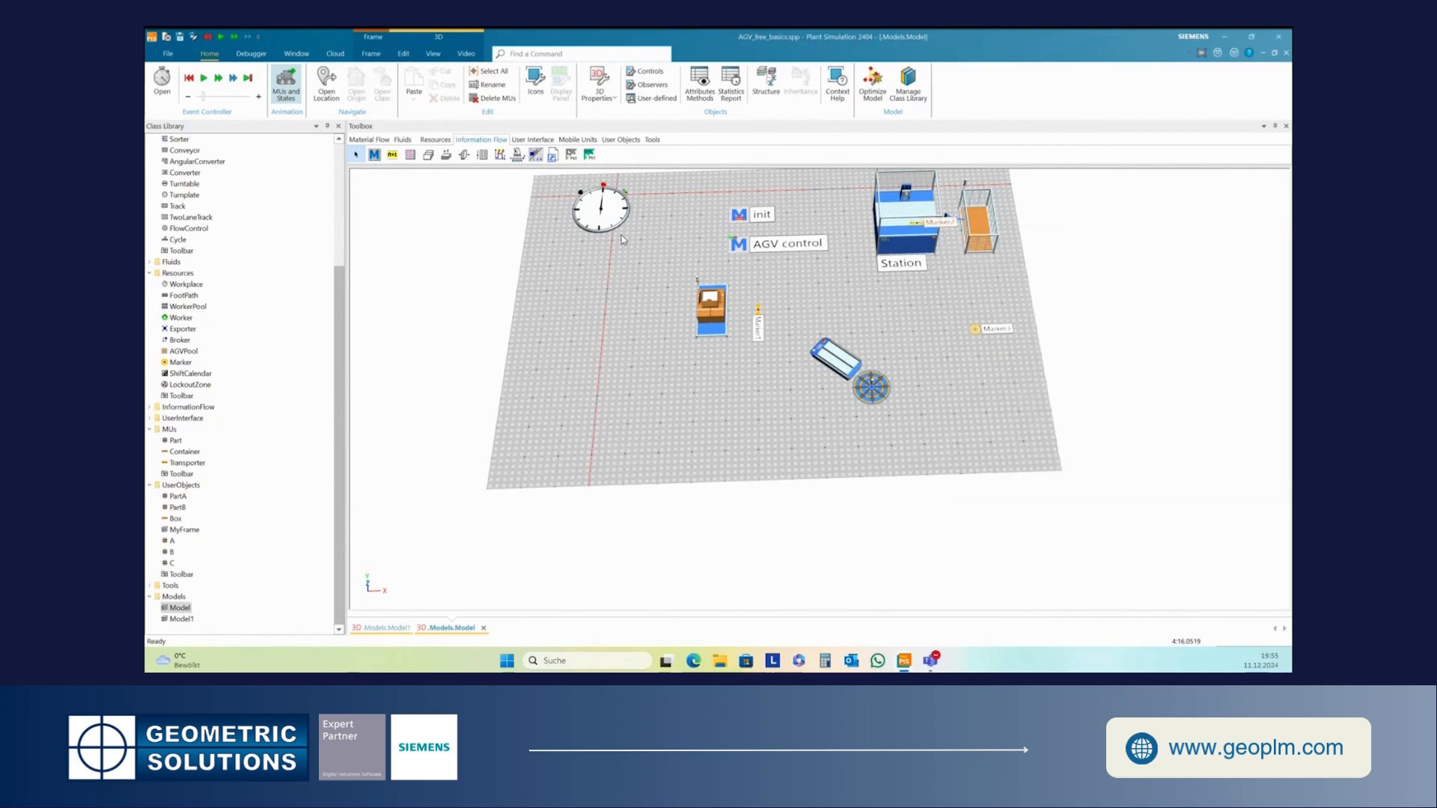
- Start the simulation of the 3D model and close the AGV_control method window that opens
{"action": "left_click", "coordinate": [203, 78]}
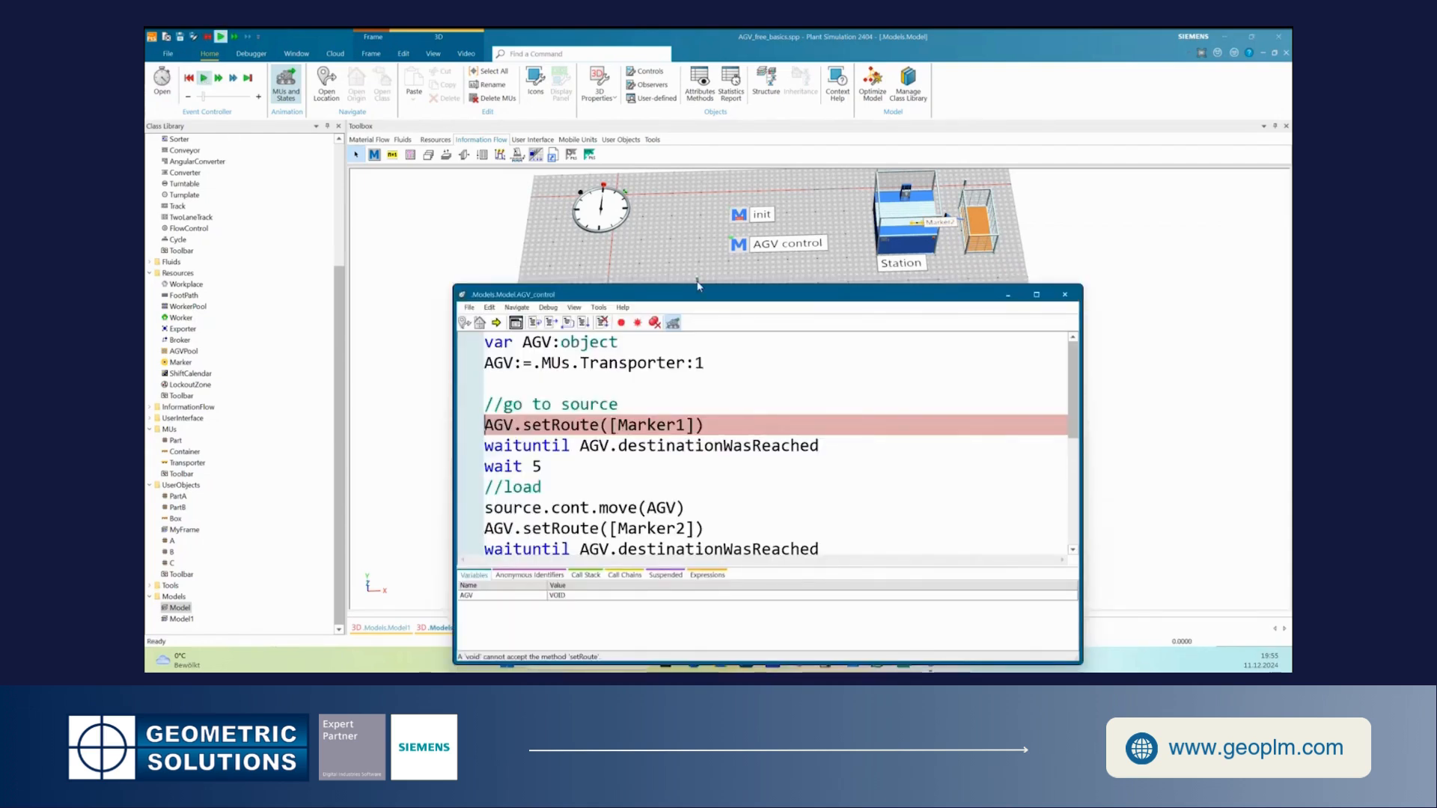
{"action": "left_click_drag", "start_coordinate": [697, 300], "coordinate": [713, 263]}
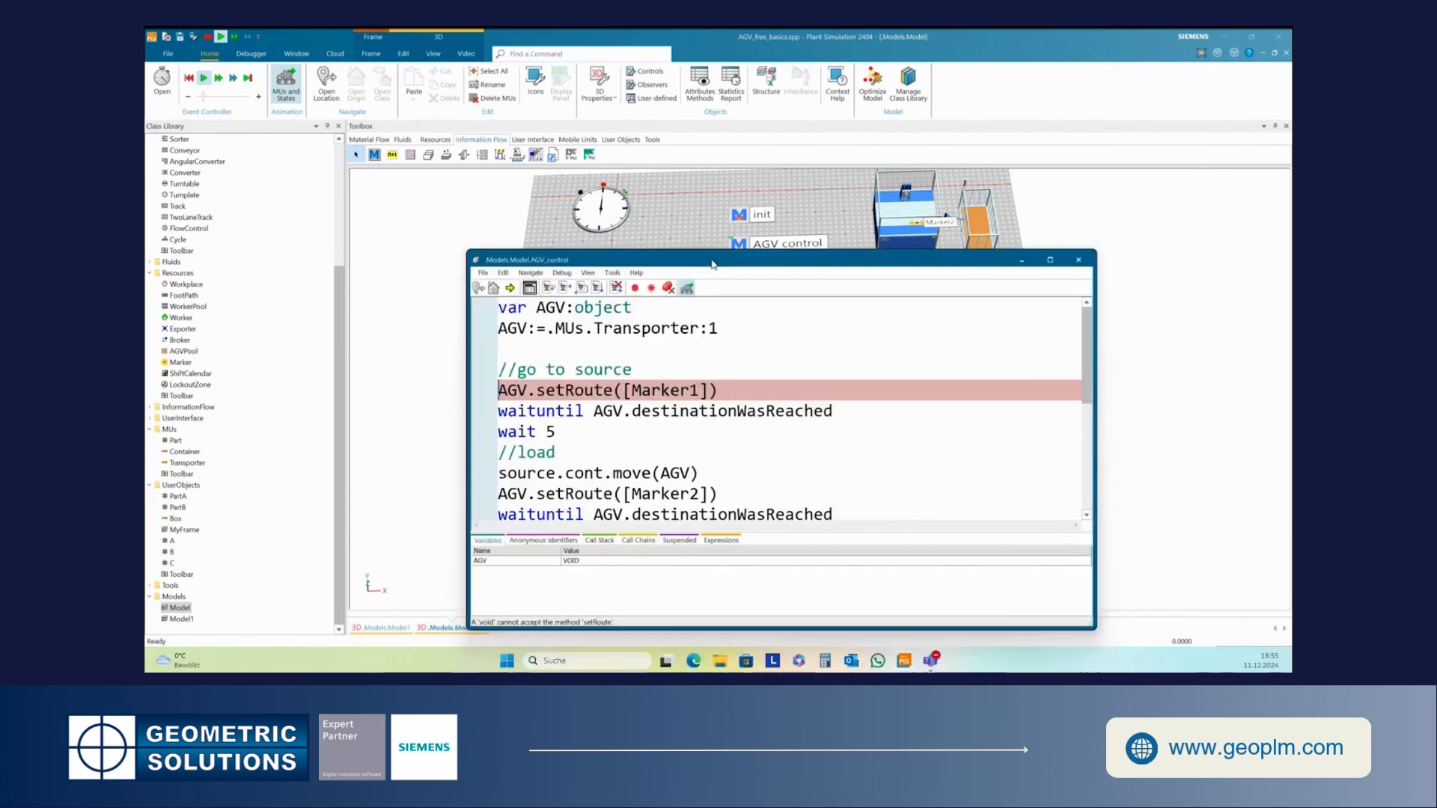
{"action": "left_click", "coordinate": [1082, 265]}
- Open Model1 and reset its simulation
{"action": "left_click", "coordinate": [190, 619]}
{"action": "double_click", "coordinate": [190, 619]}
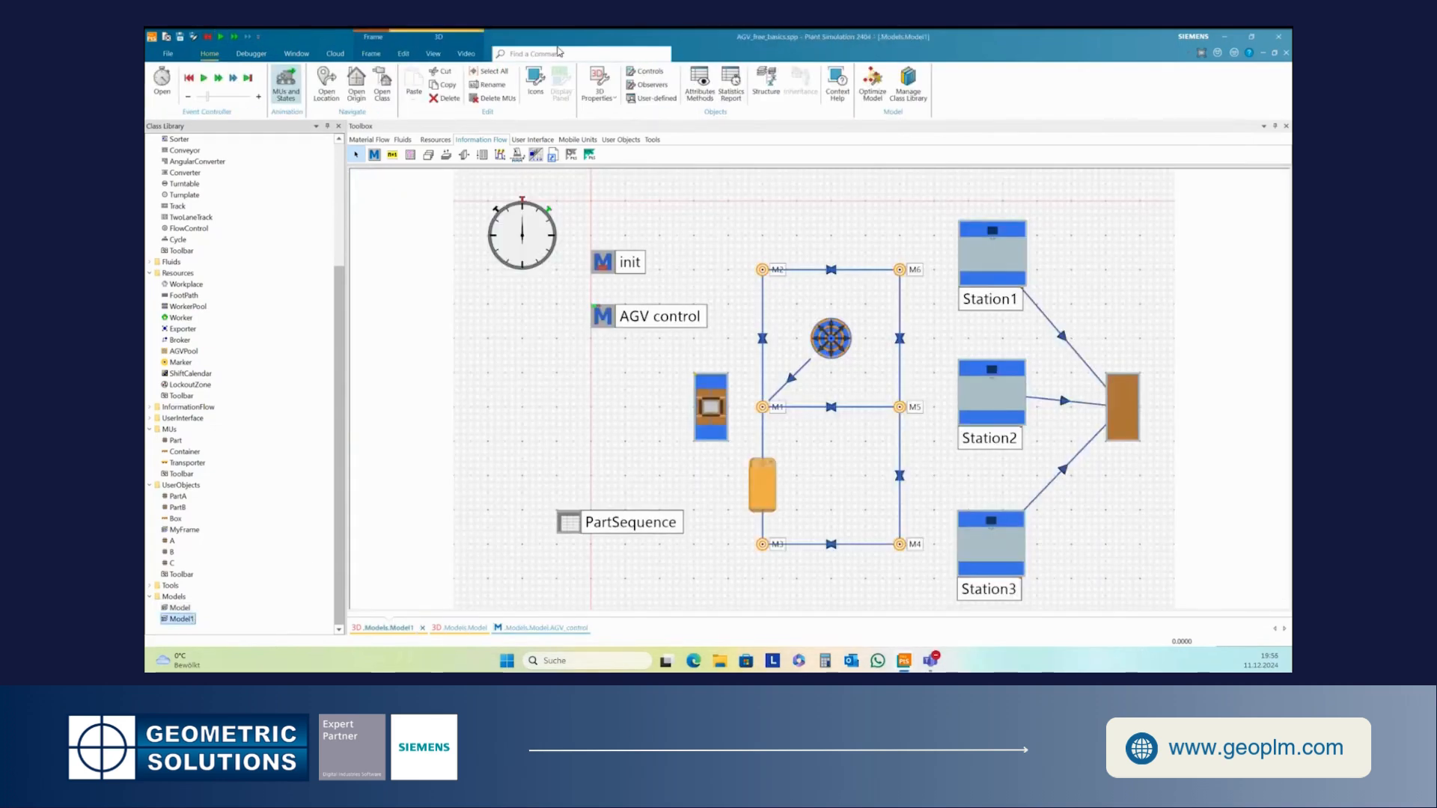
{"action": "left_click", "coordinate": [189, 78]}
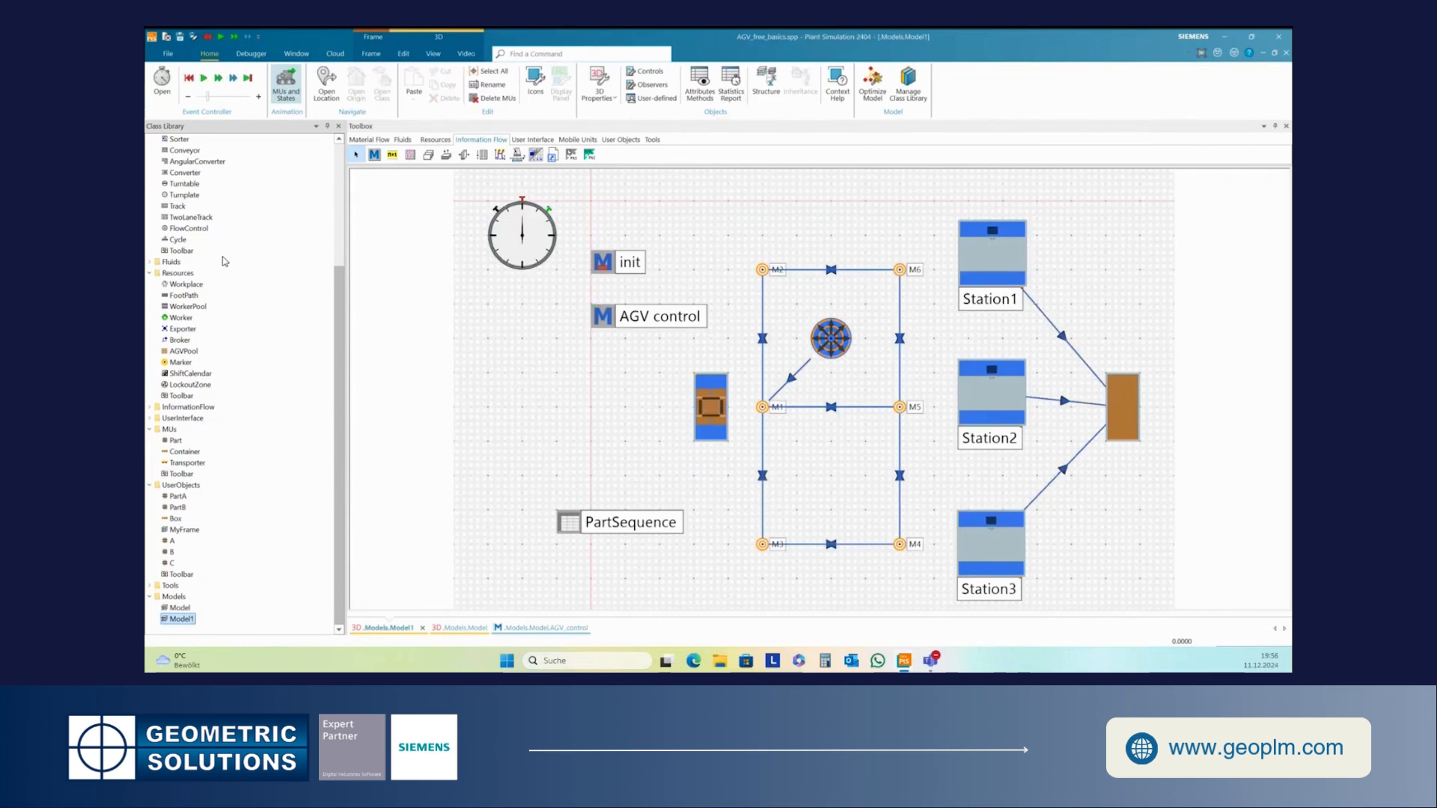
- Open the 3D Model, run its simulation to watch the Transporter, and stop it
{"action": "double_click", "coordinate": [180, 608]}
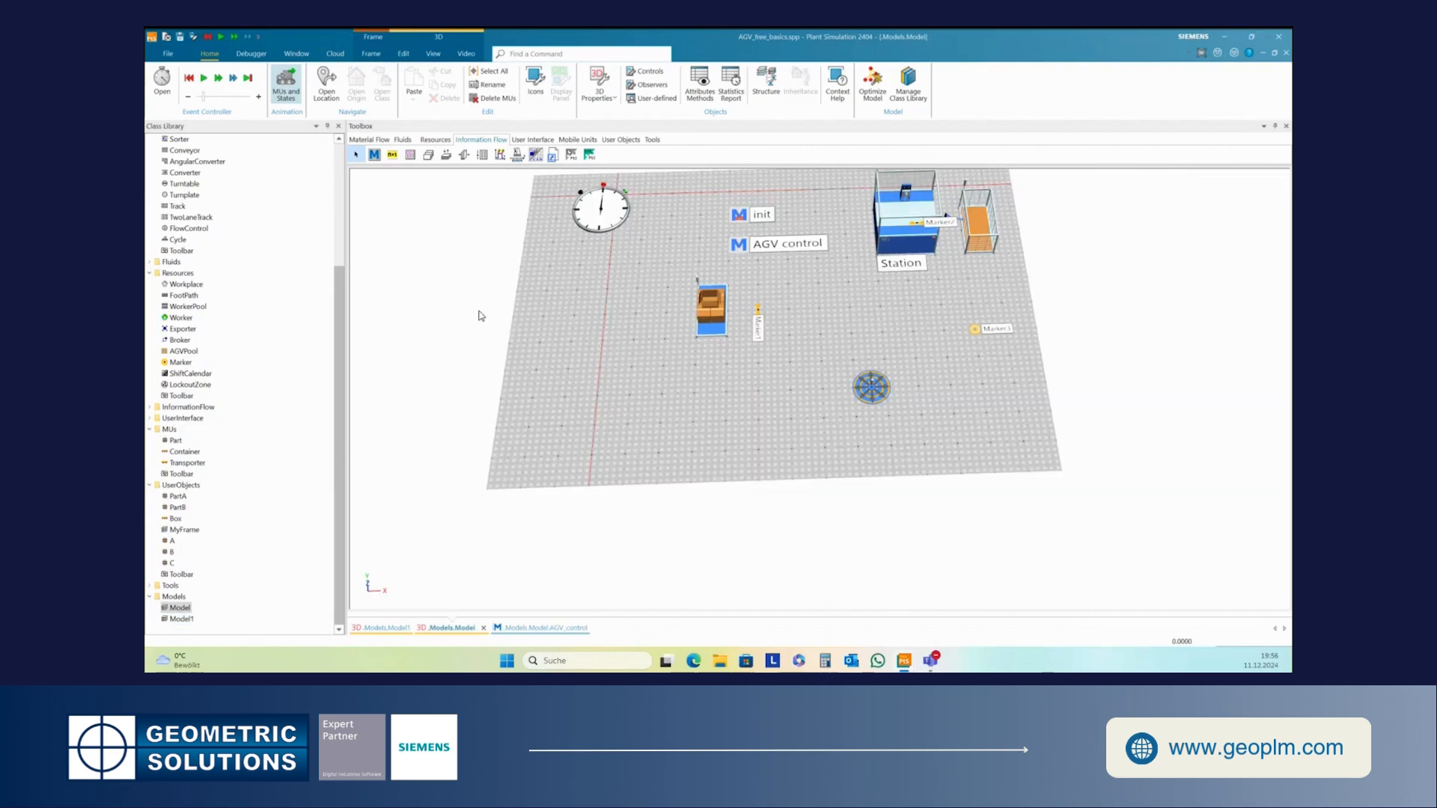
{"action": "left_click", "coordinate": [203, 79]}
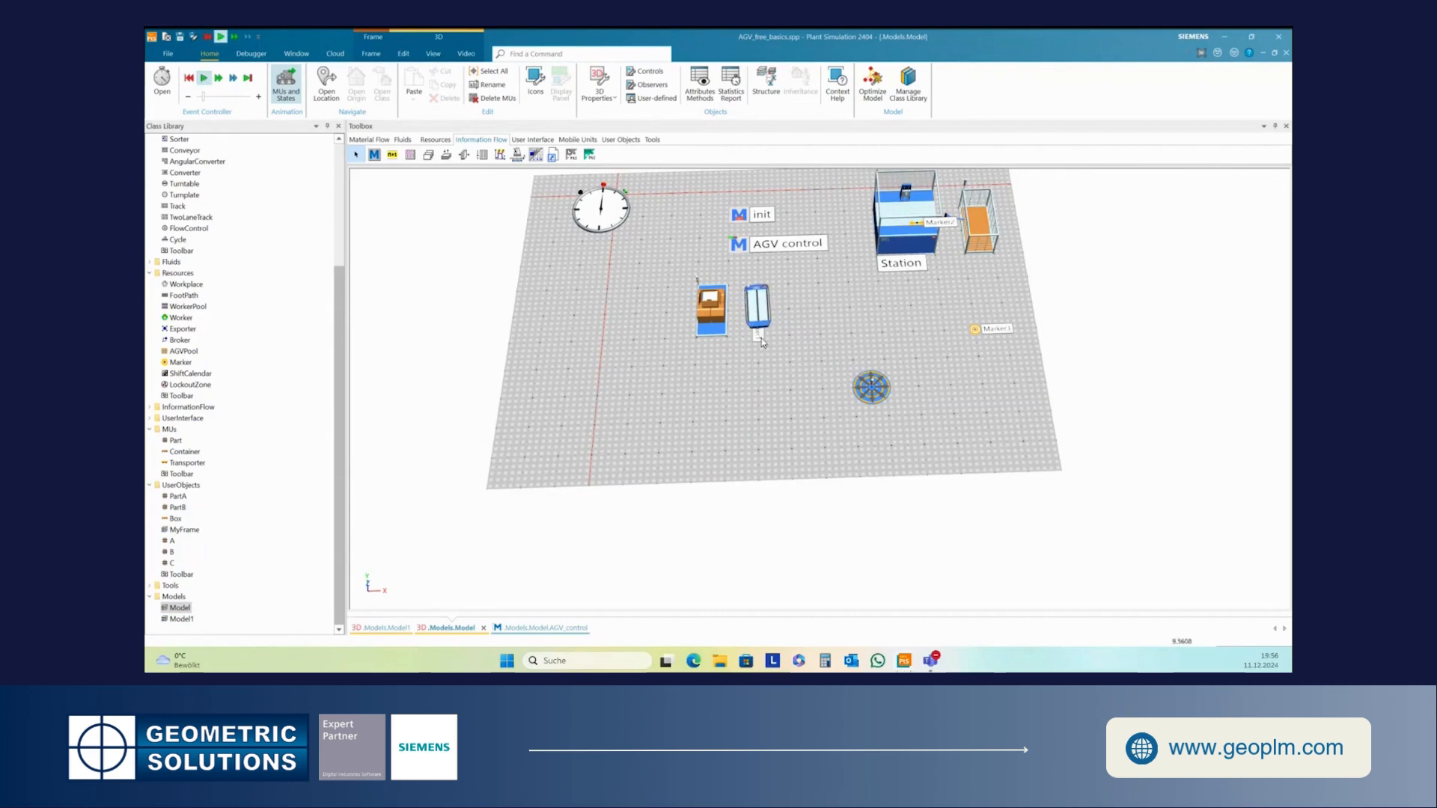
{"action": "left_click_drag", "start_coordinate": [865, 332], "coordinate": [869, 426]}
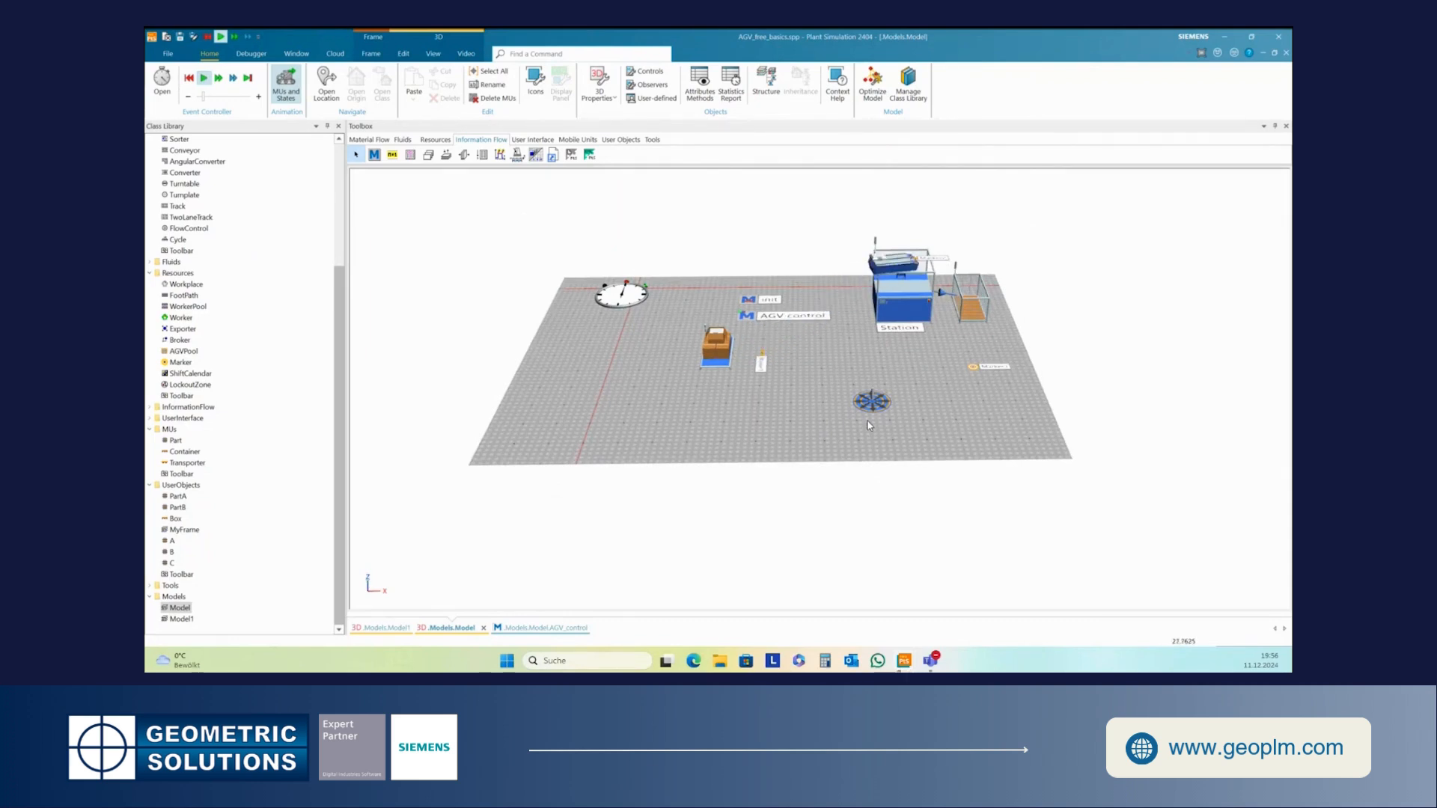
{"action": "left_click", "coordinate": [204, 77]}
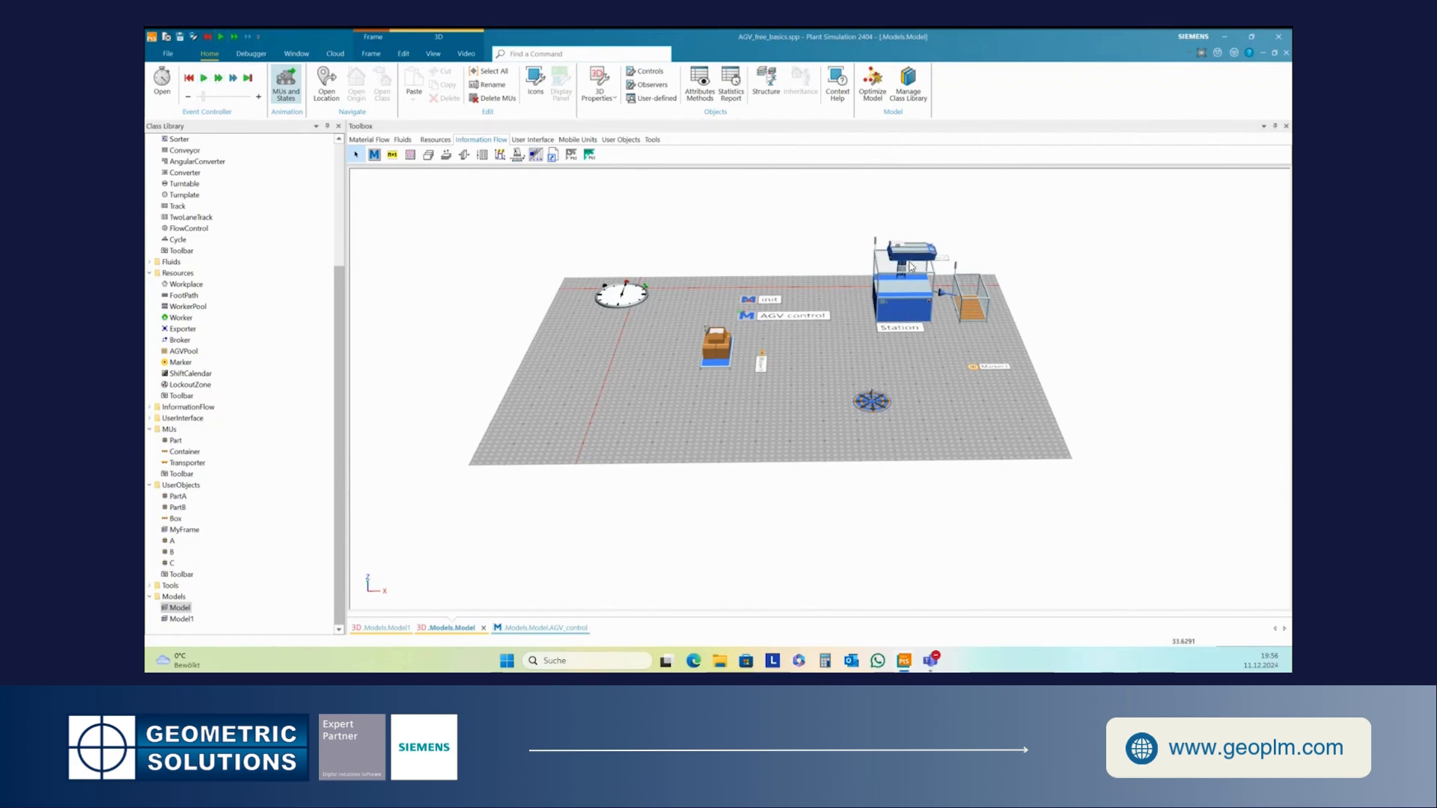
- Open Marker1's 3D properties, review its position values, and close the dialog
{"action": "scroll", "coordinate": [906, 273], "scroll_direction": "up", "scroll_amount": 3}
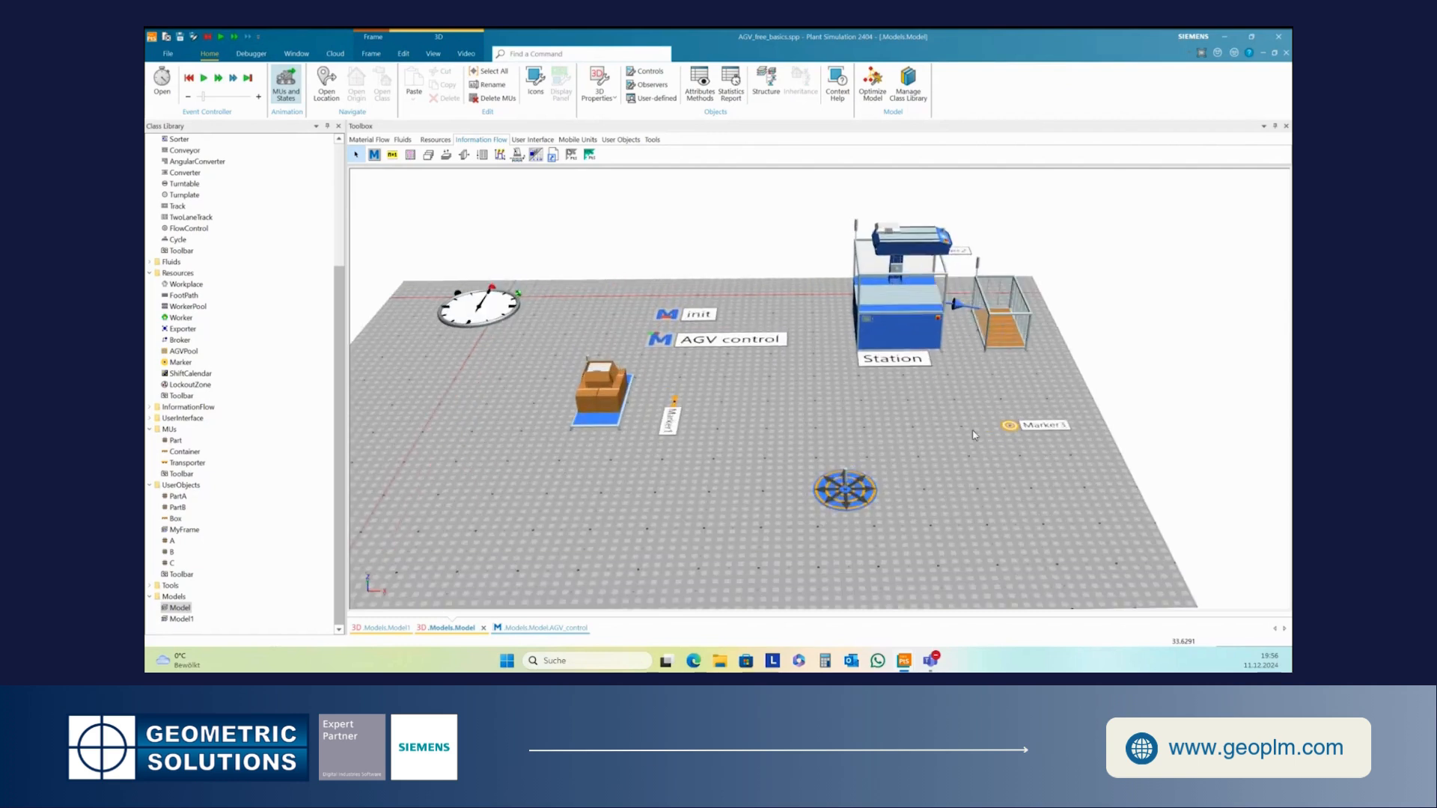
{"action": "right_click", "coordinate": [1008, 428]}
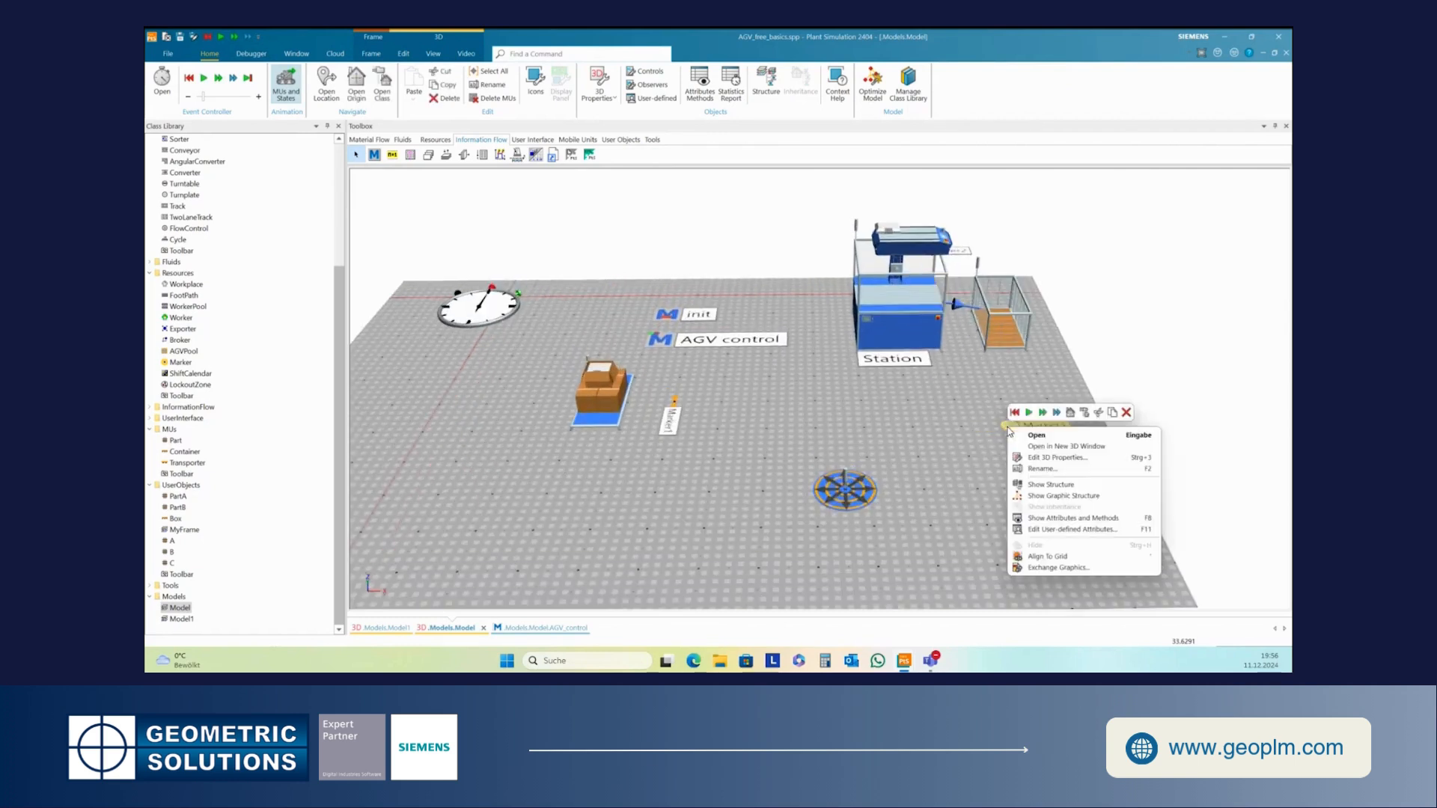
{"action": "left_click", "coordinate": [1031, 458]}
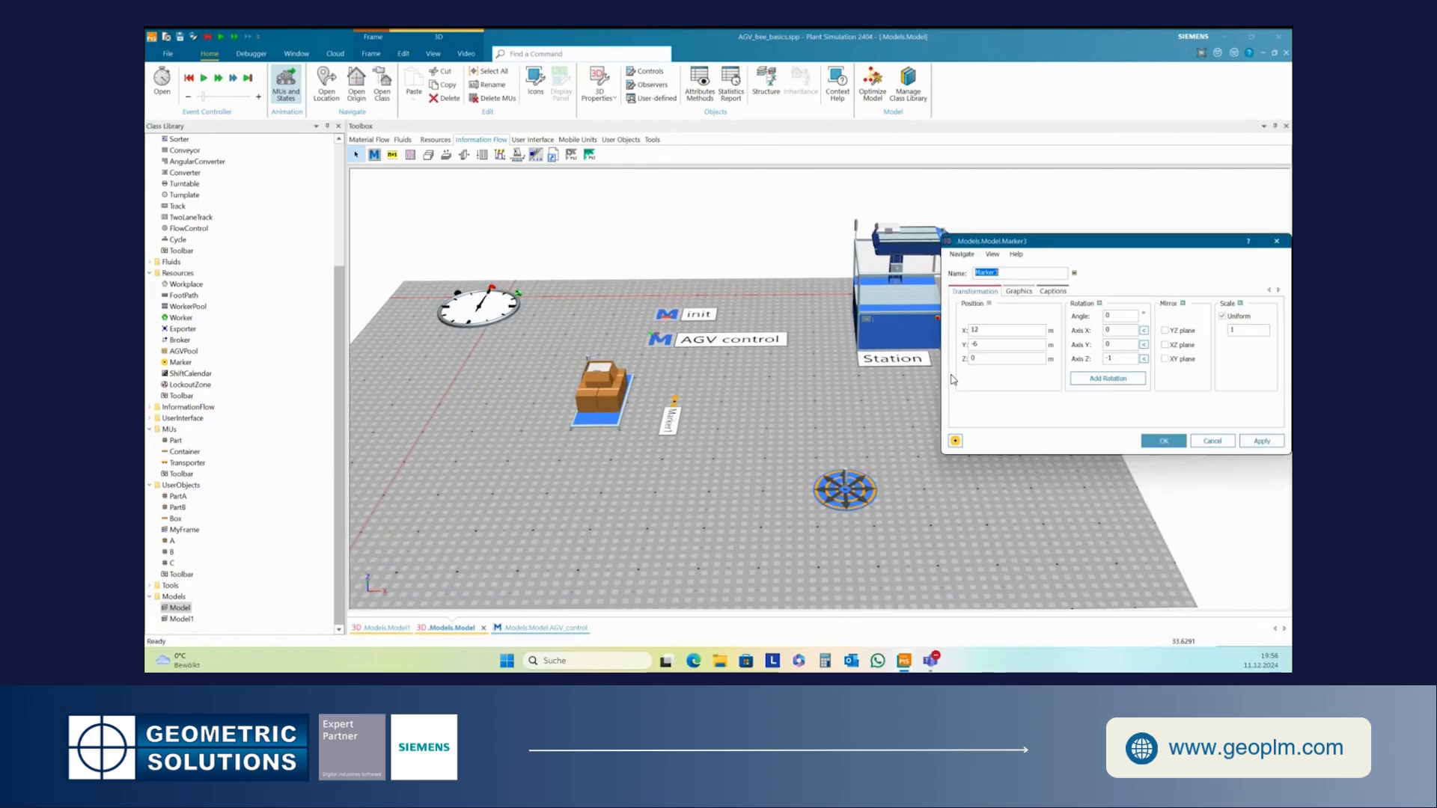
{"action": "double_click", "coordinate": [973, 360]}
{"action": "left_click", "coordinate": [1165, 441]}
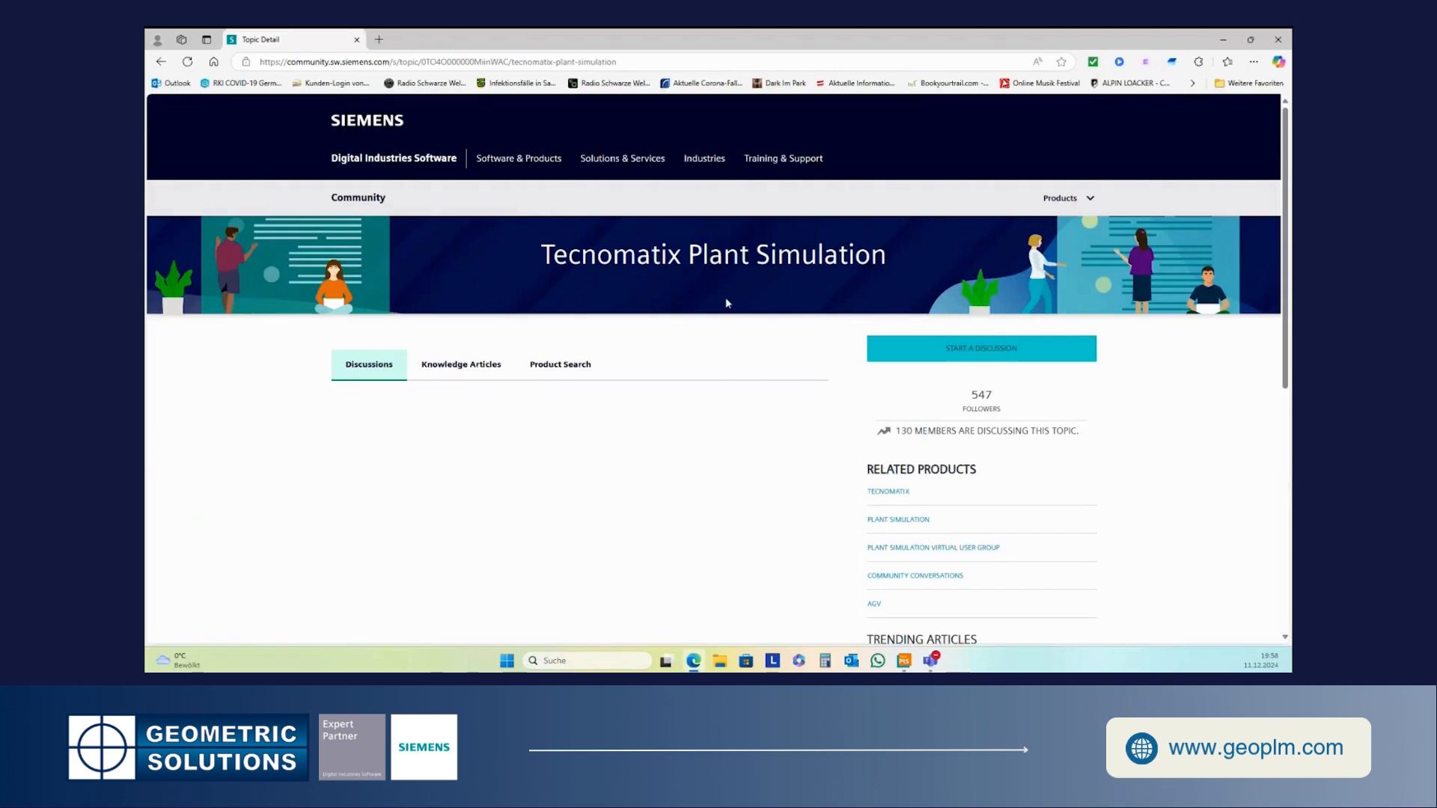
- Switch to the browser's Tecnomatix Plant Simulation community page and browse its Knowledge Articles
{"action": "scroll", "coordinate": [739, 288], "scroll_direction": "down", "scroll_amount": 1}
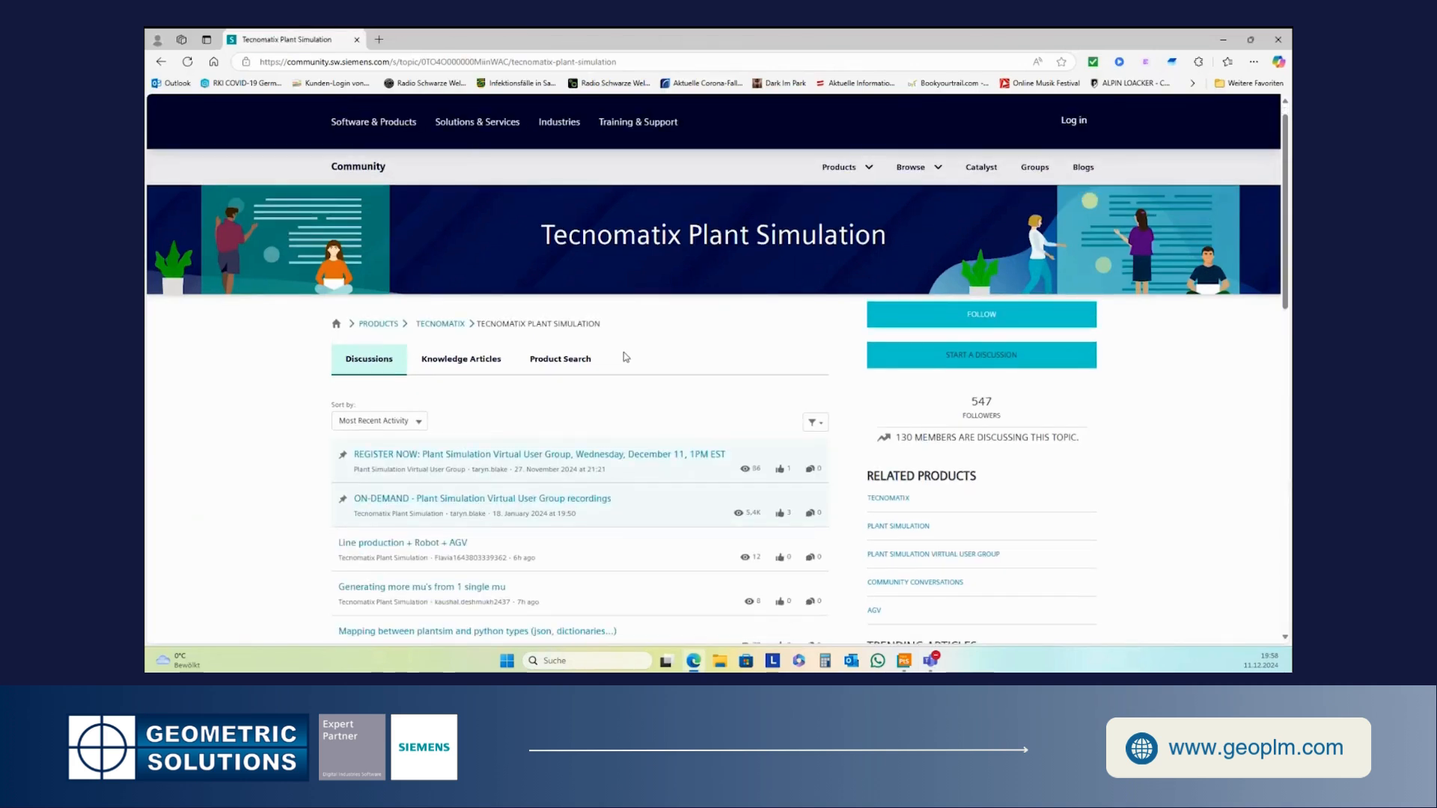
{"action": "left_click", "coordinate": [462, 360]}
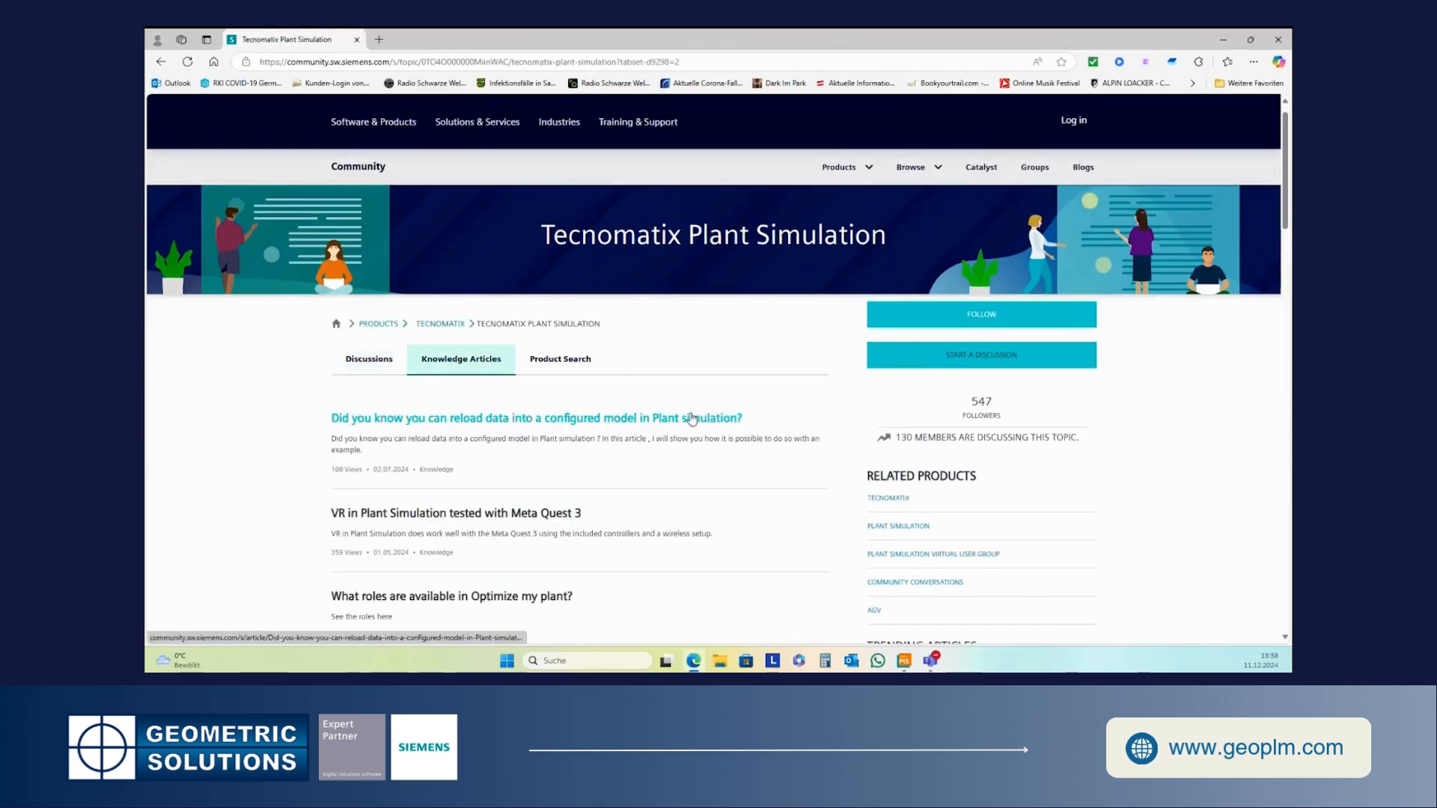
{"action": "scroll", "coordinate": [692, 420], "scroll_direction": "down", "scroll_amount": 5}
{"action": "scroll", "coordinate": [693, 419], "scroll_direction": "down", "scroll_amount": 3}
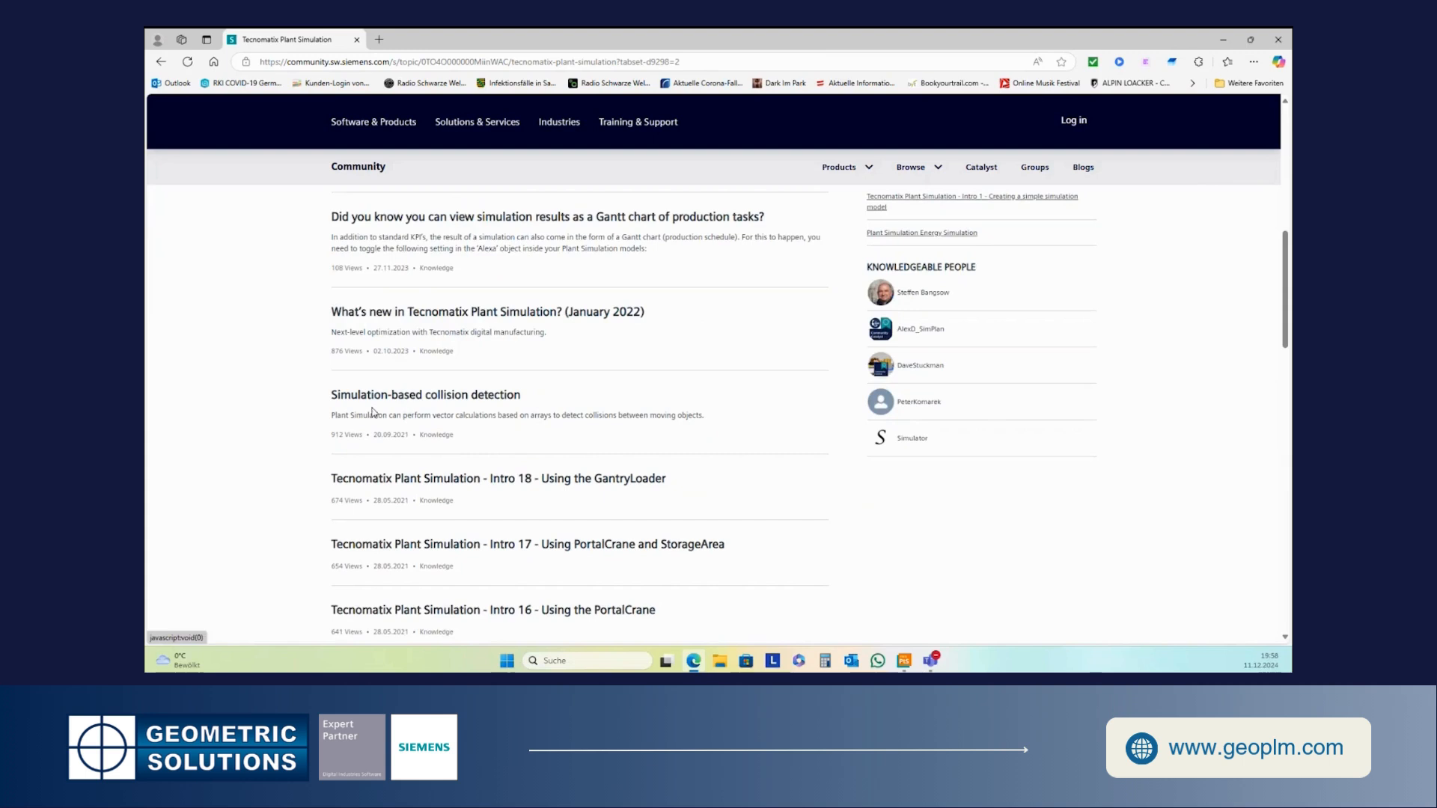
{"action": "scroll", "coordinate": [618, 421], "scroll_direction": "up", "scroll_amount": 2}
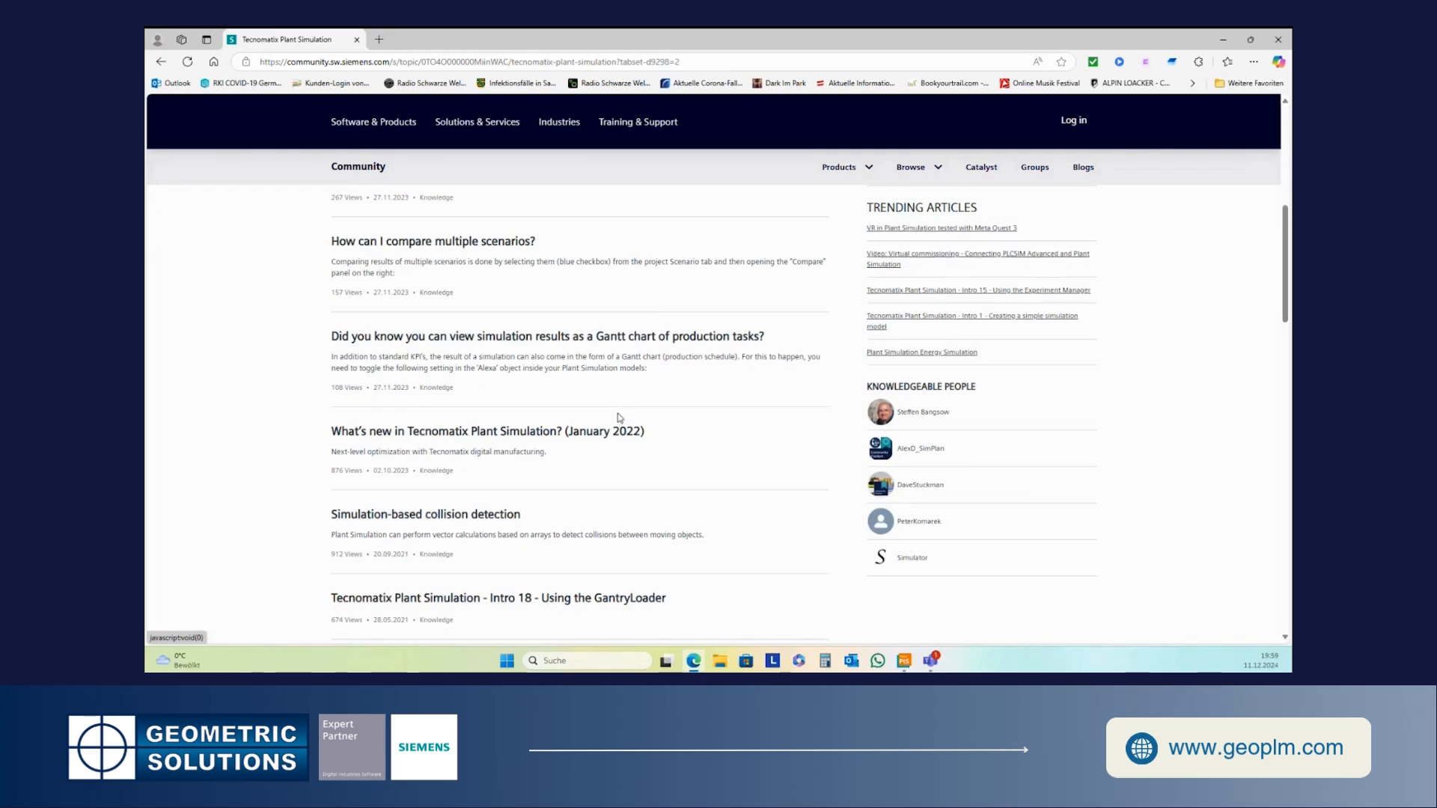
{"action": "scroll", "coordinate": [718, 343], "scroll_direction": "up", "scroll_amount": 7}
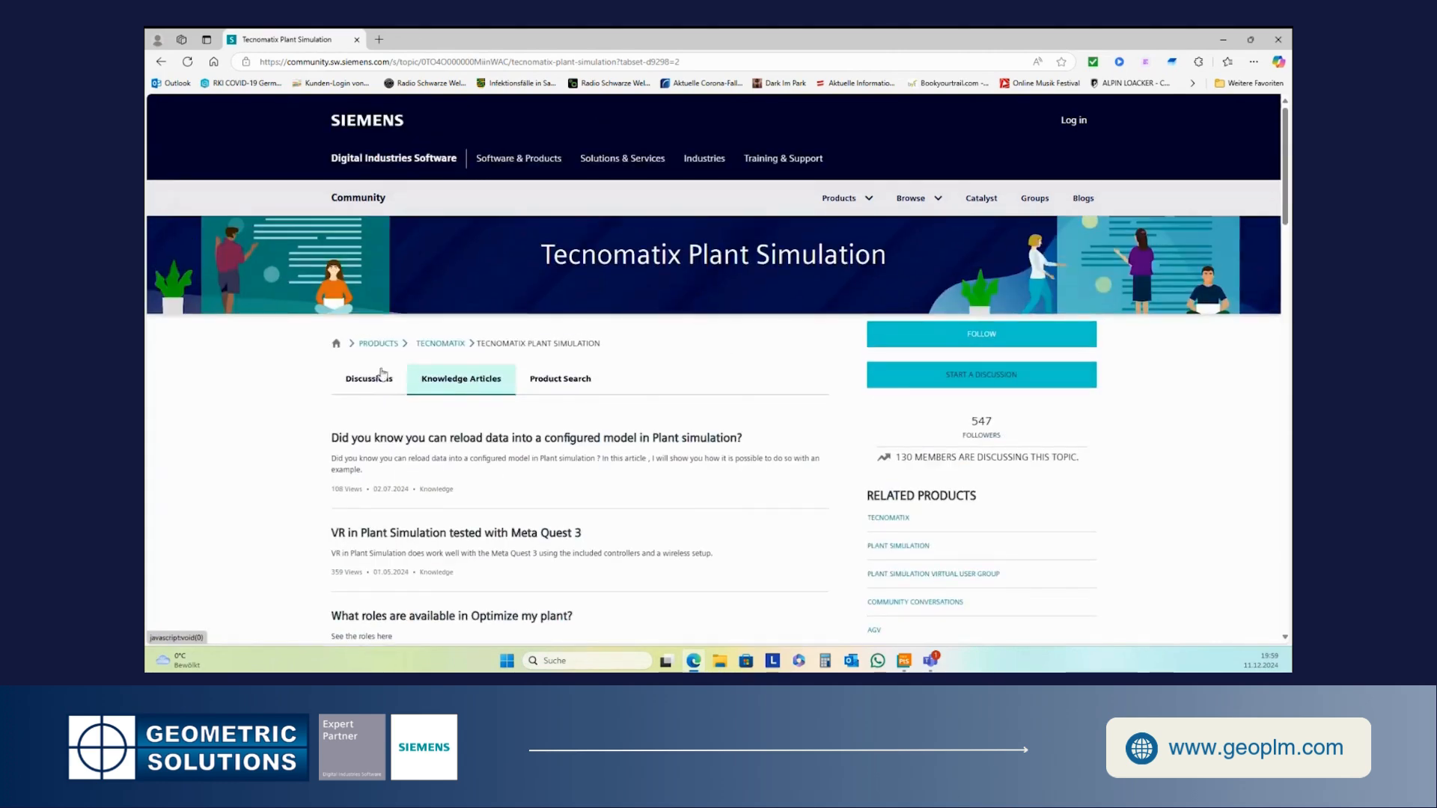
- Navigate via the Tecnomatix community page to the Plant Simulation Virtual User Group discussions and browse them
{"action": "left_click", "coordinate": [364, 385]}
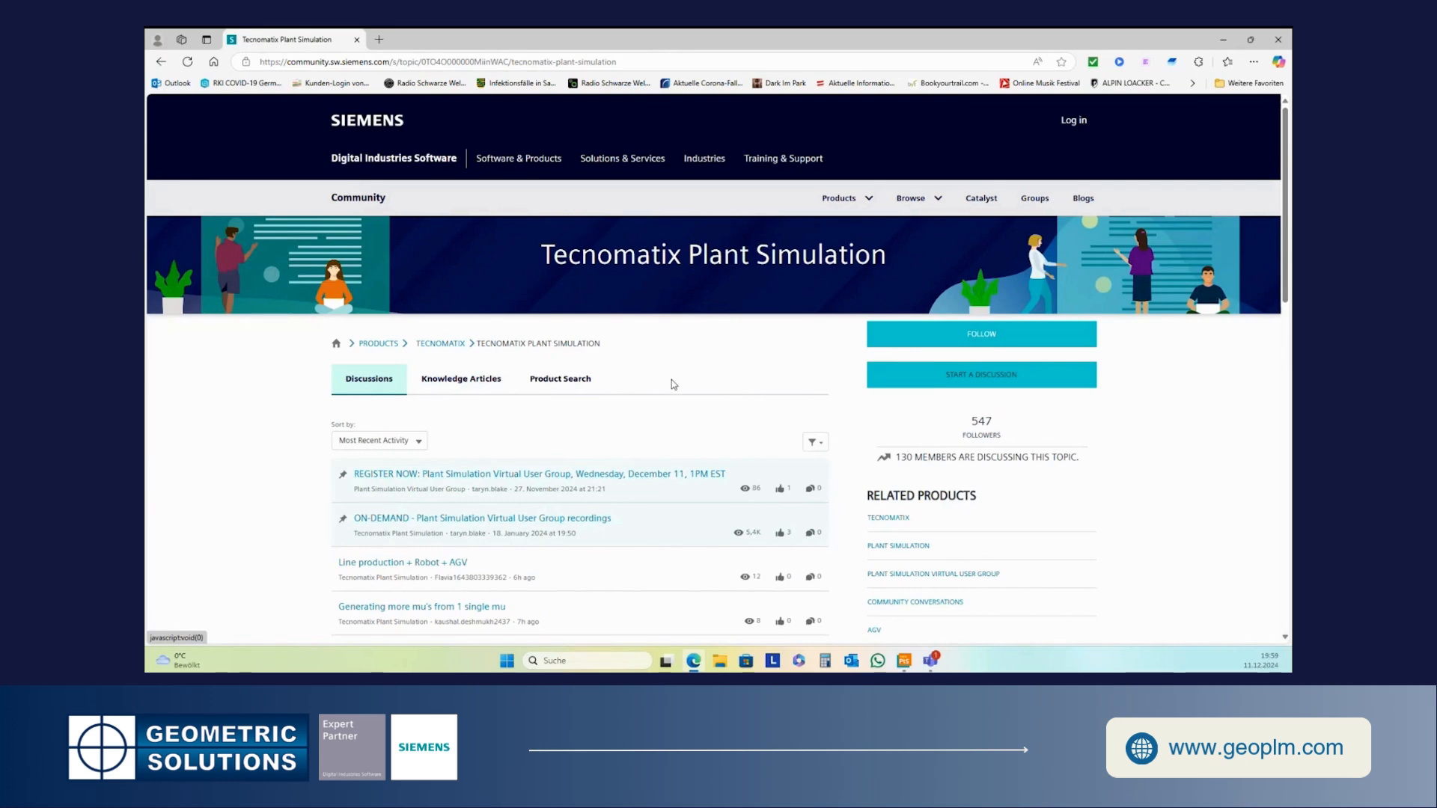
{"action": "left_click", "coordinate": [429, 347]}
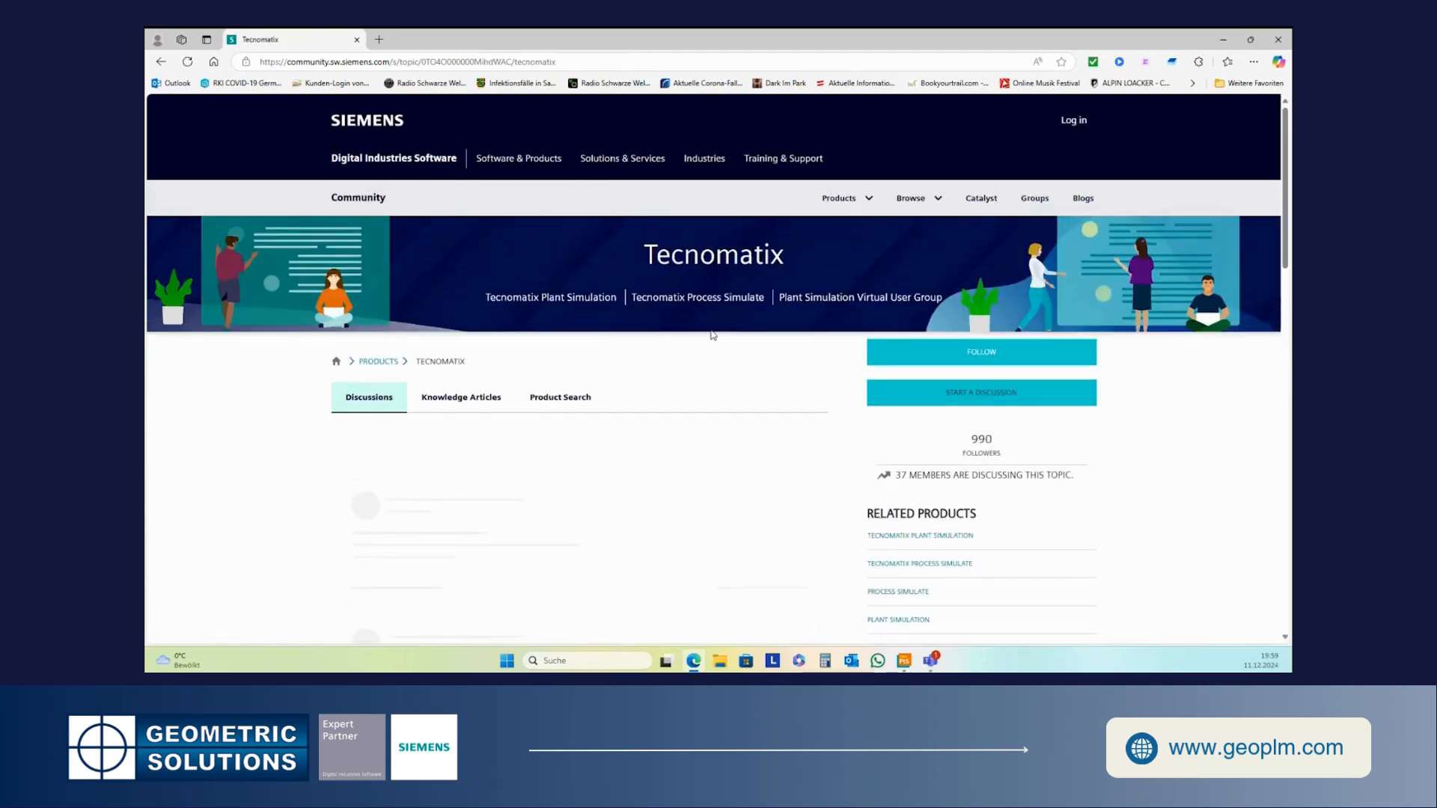
{"action": "left_click", "coordinate": [835, 300]}
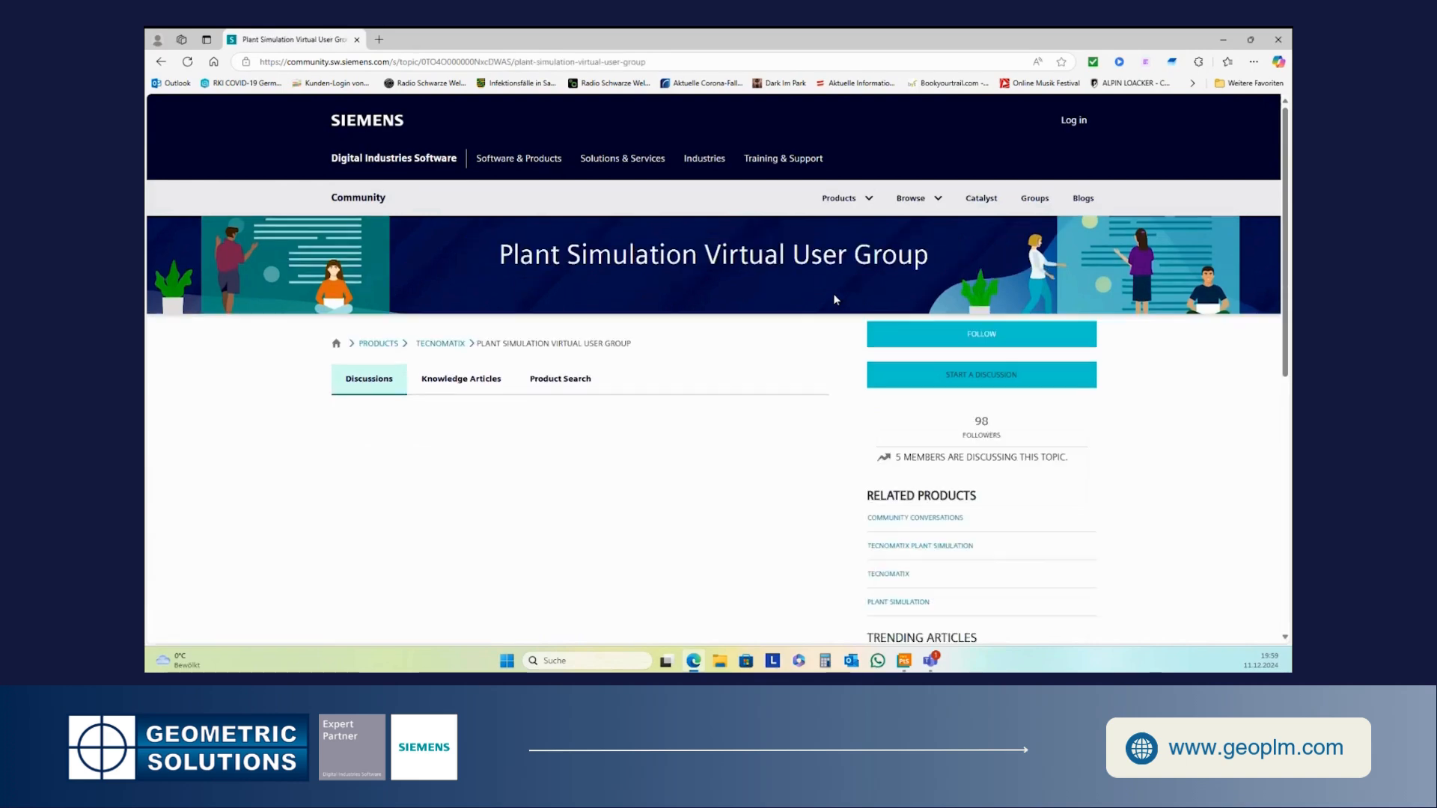
{"action": "scroll", "coordinate": [729, 440], "scroll_direction": "down", "scroll_amount": 1}
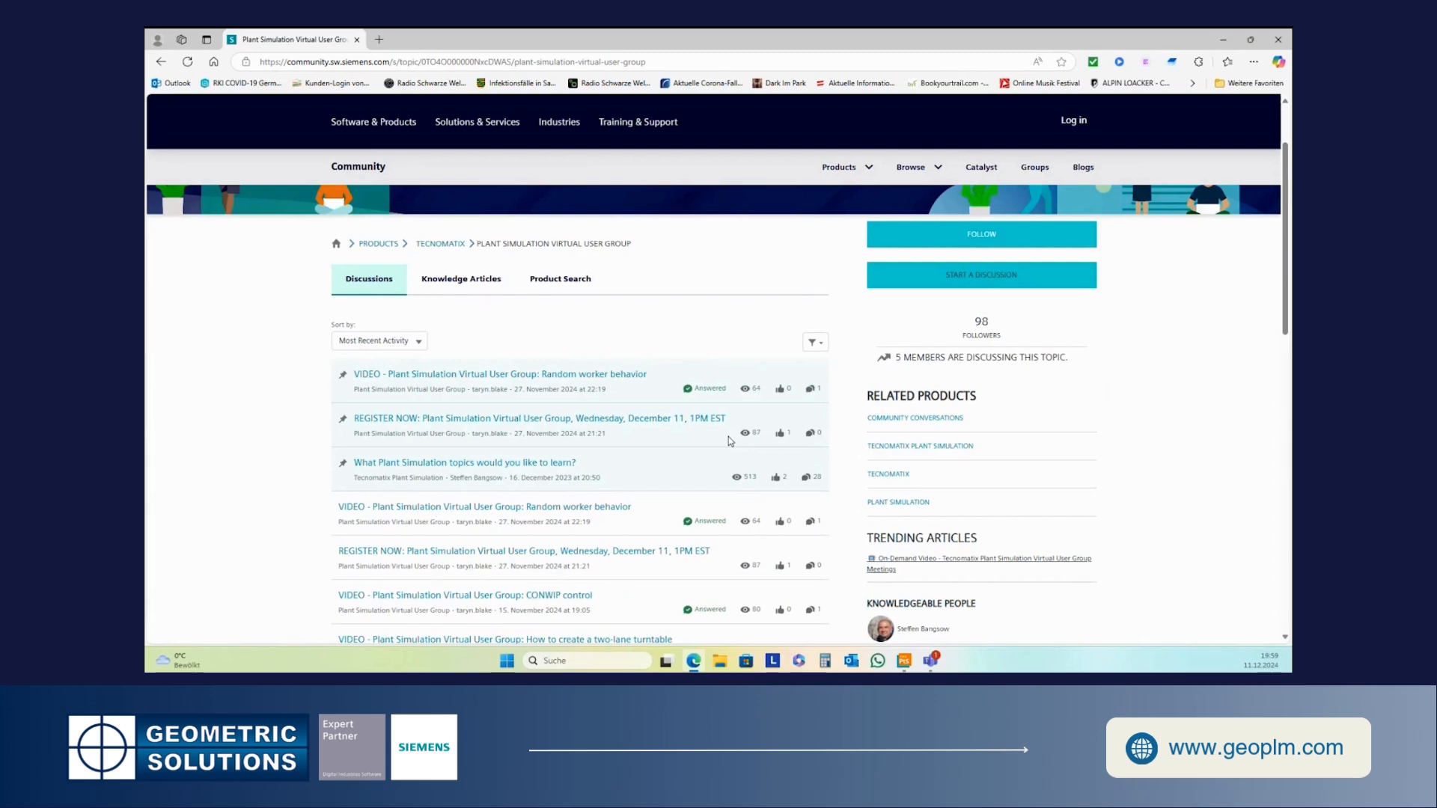